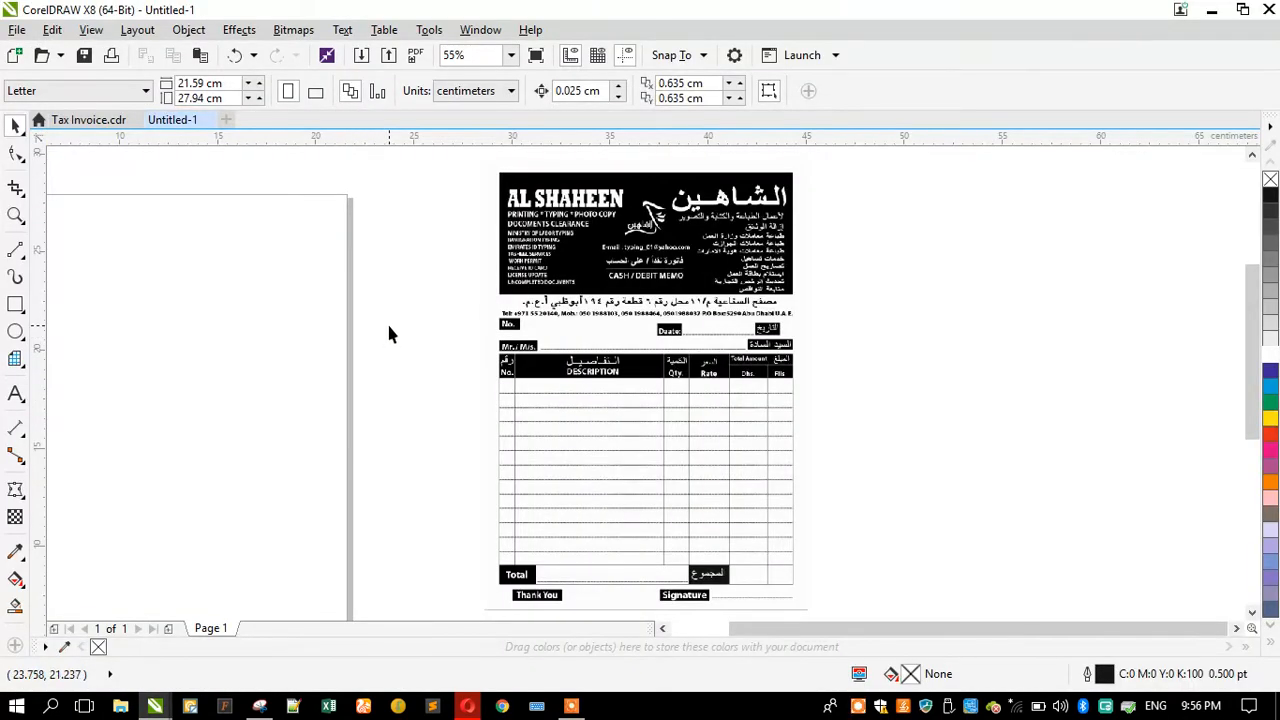
Step: Zoom in to examine the invoice bitmap's header, logo and contact details
left_click(632, 346)
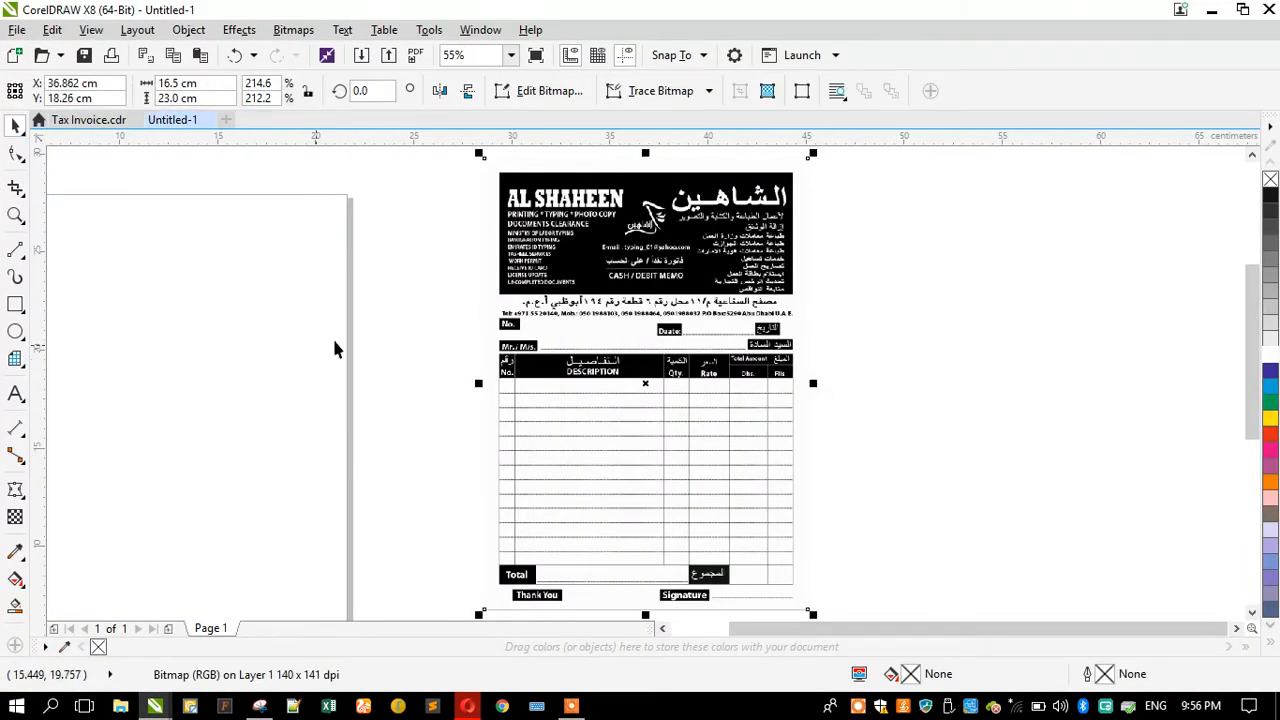
left_click(15, 215)
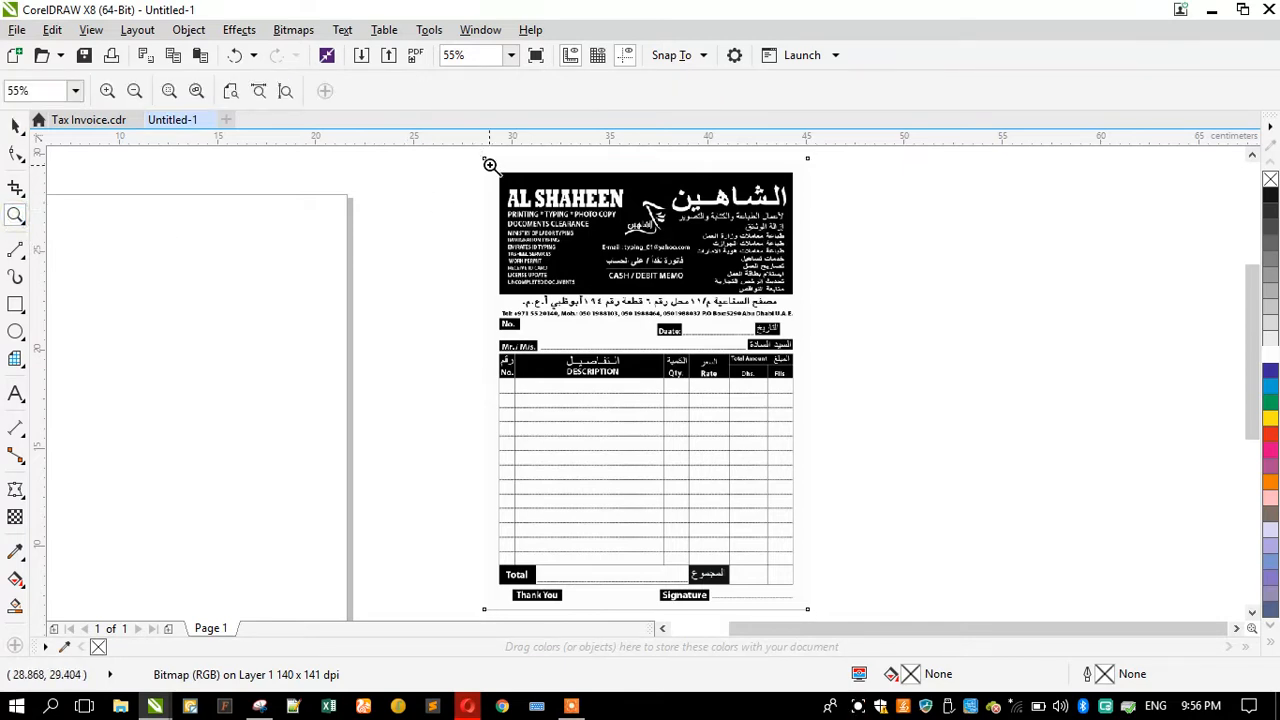
left_click_drag(474, 156, 823, 401)
left_click_drag(342, 170, 950, 444)
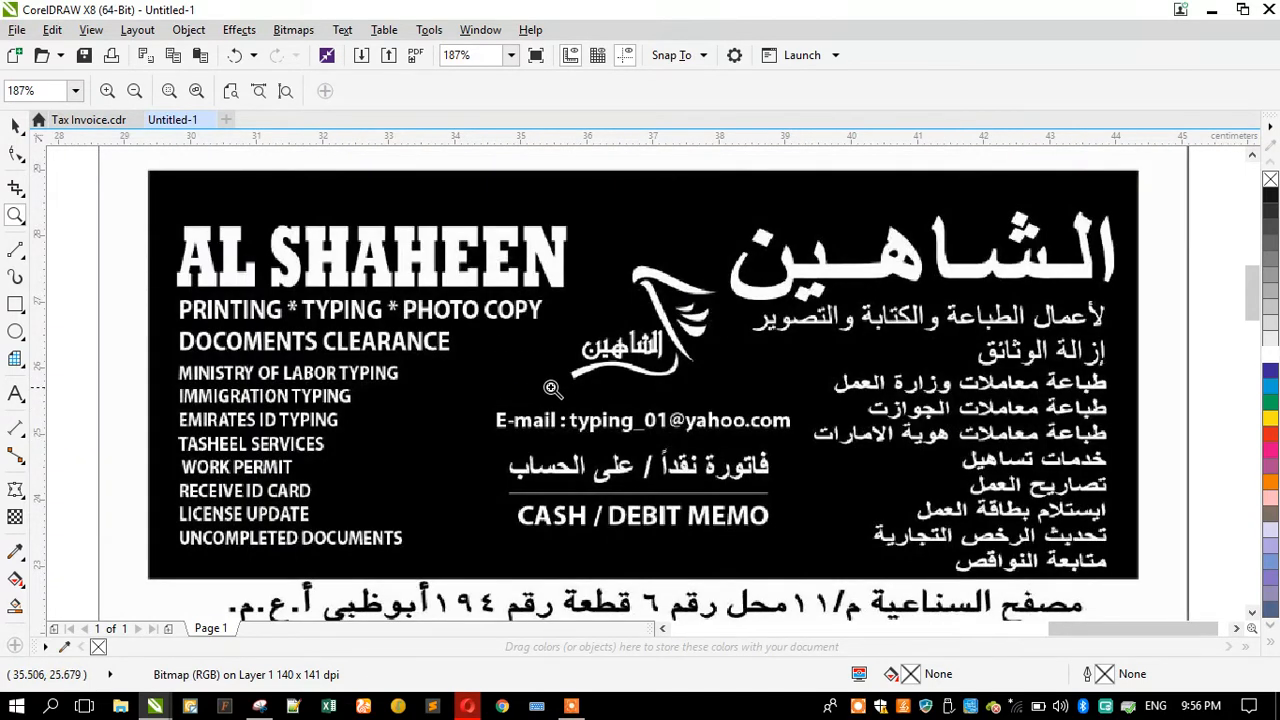
right_click(586, 332)
left_click_drag(310, 400, 963, 597)
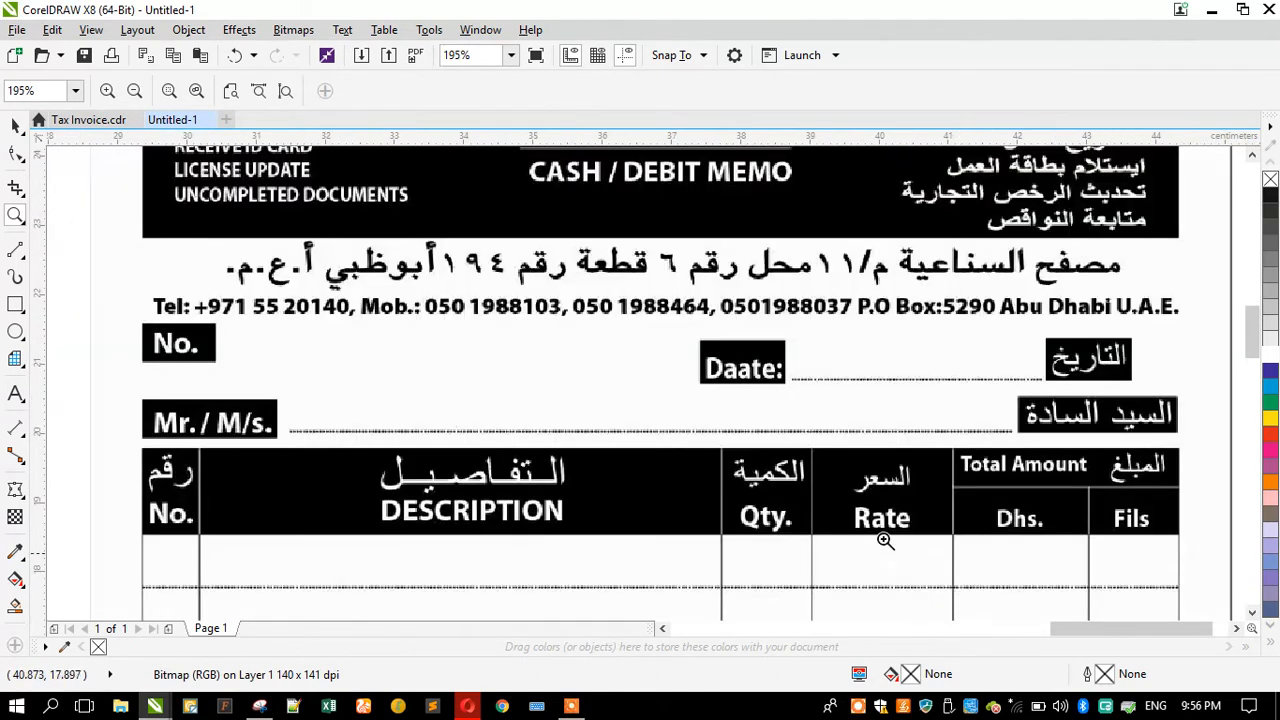
left_click(522, 287, "shift")
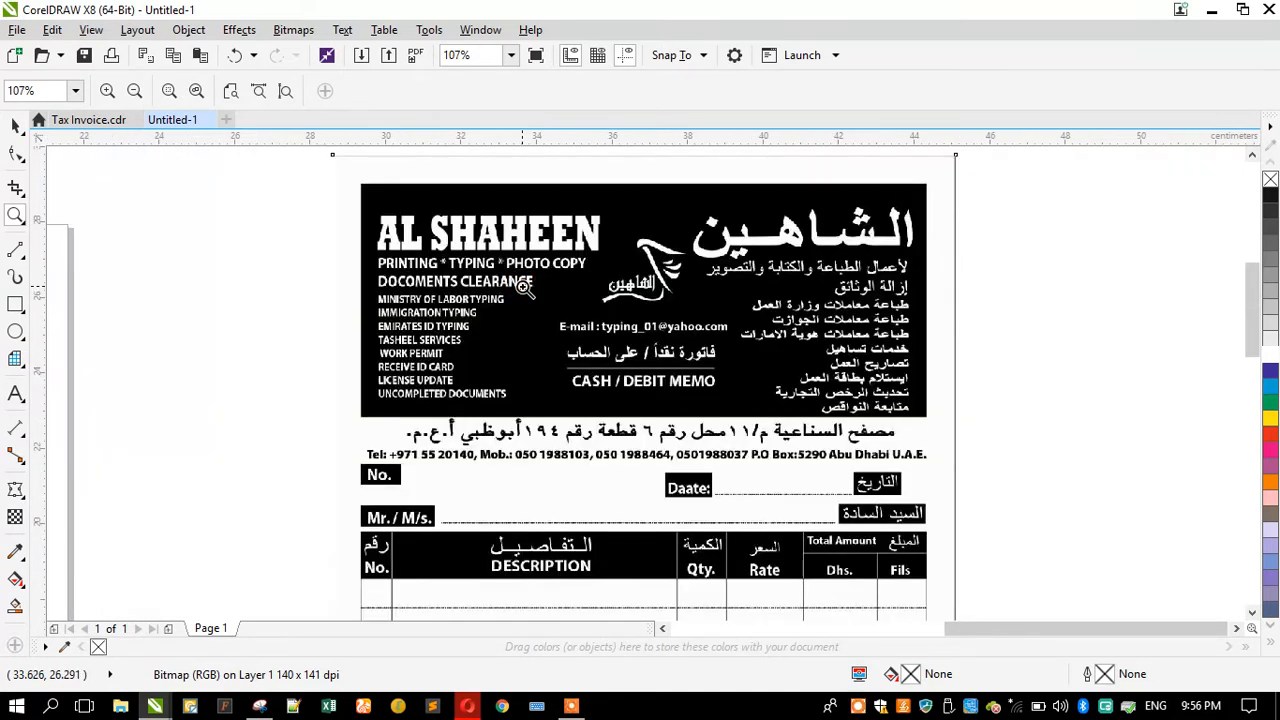
left_click(522, 287, "shift")
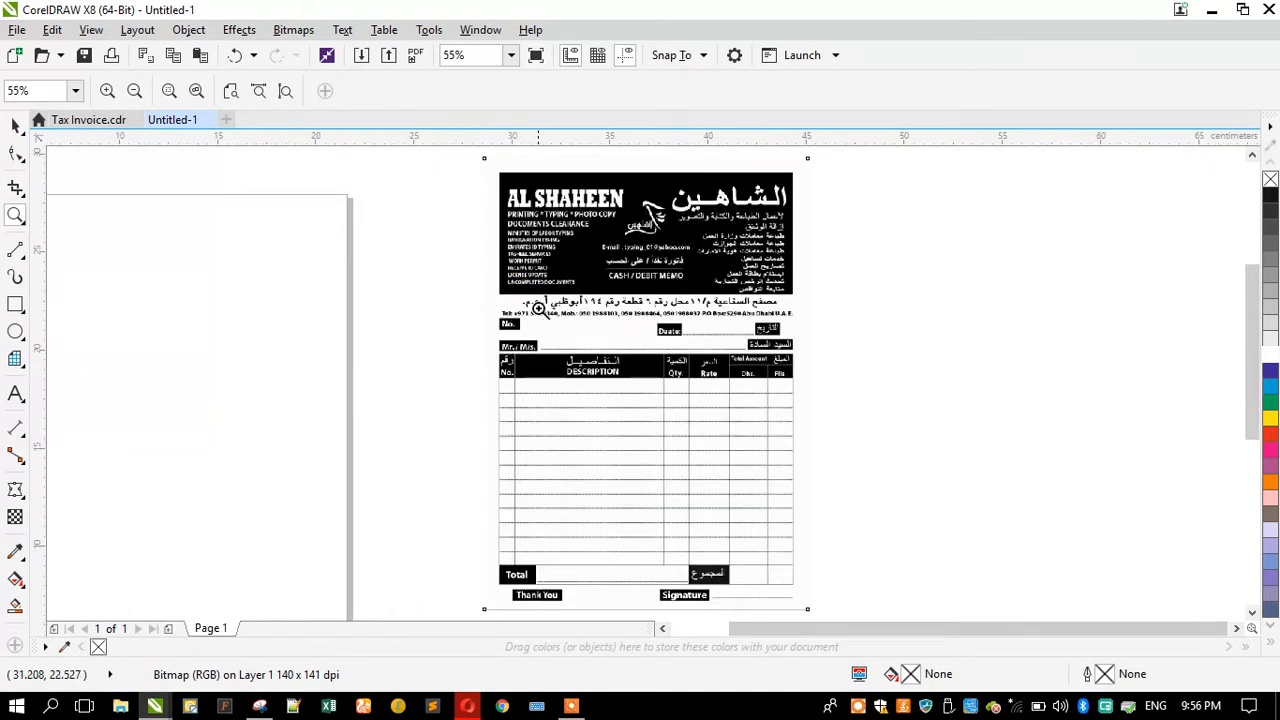
left_click_drag(480, 338, 811, 413)
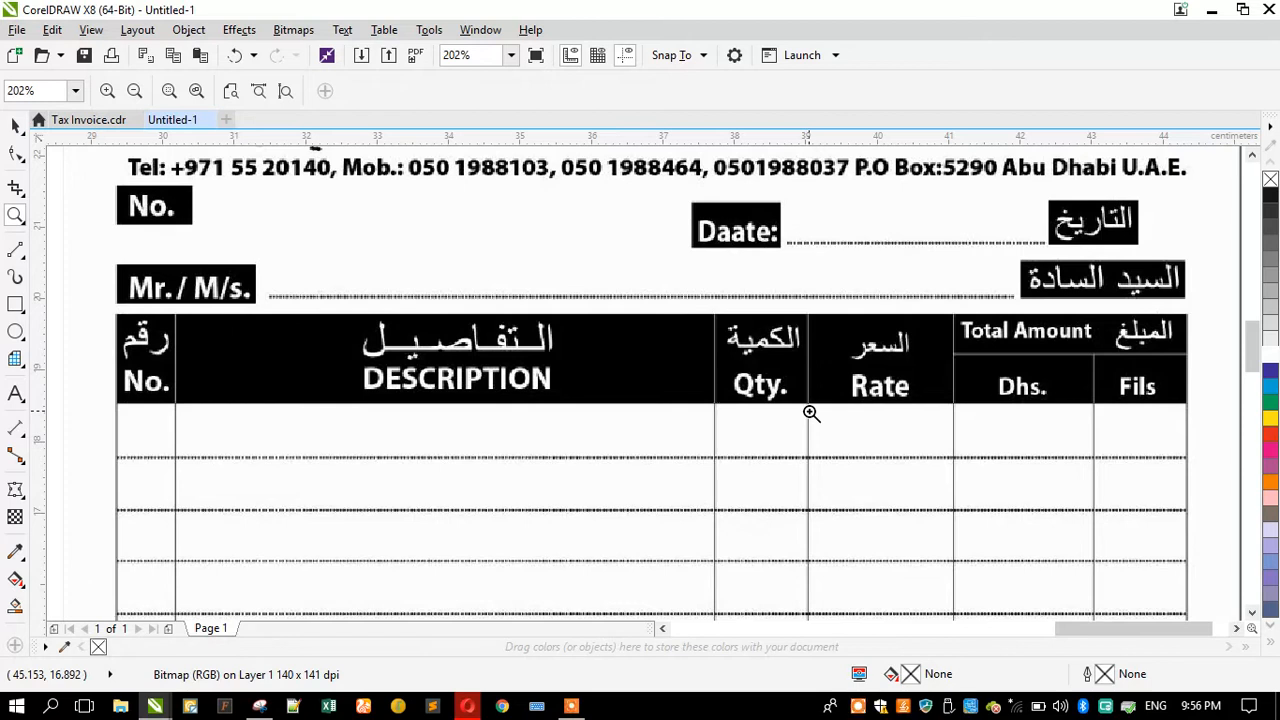
right_click(598, 315)
right_click(598, 315)
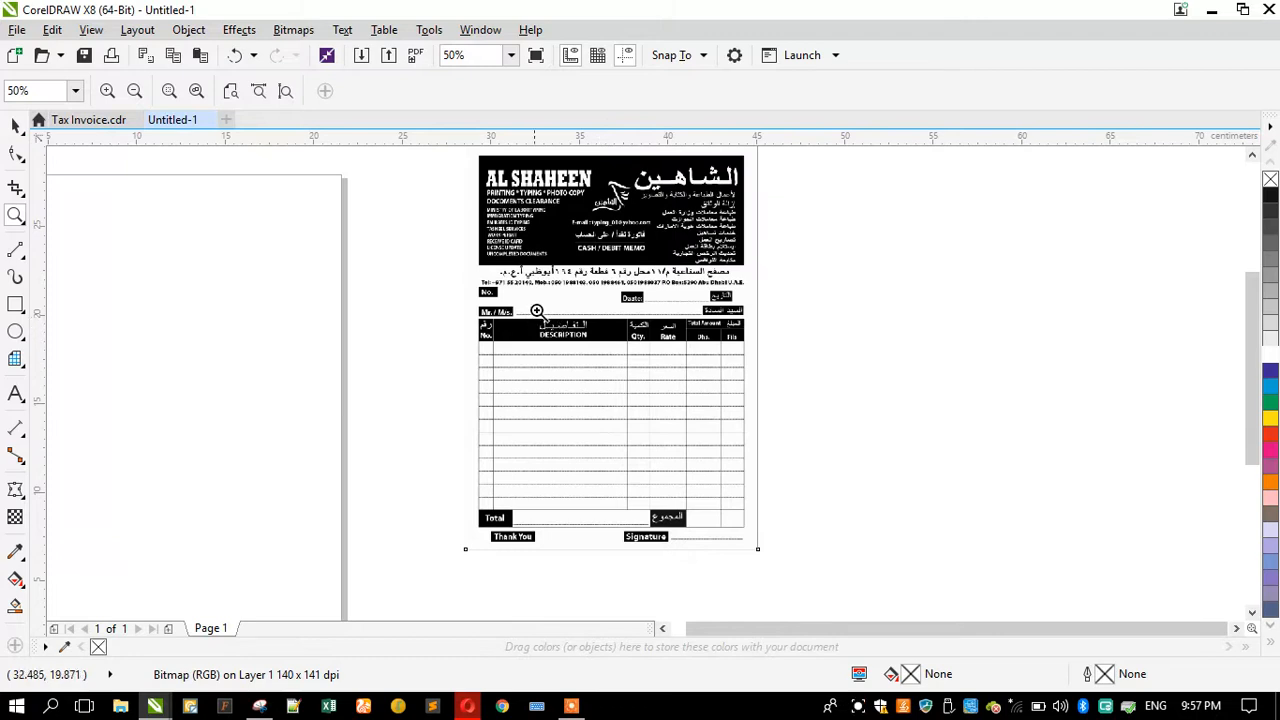
Step: Zoom in to examine the invoice's table and the Total, Thank You and Signature footer
left_click_drag(474, 156, 758, 360)
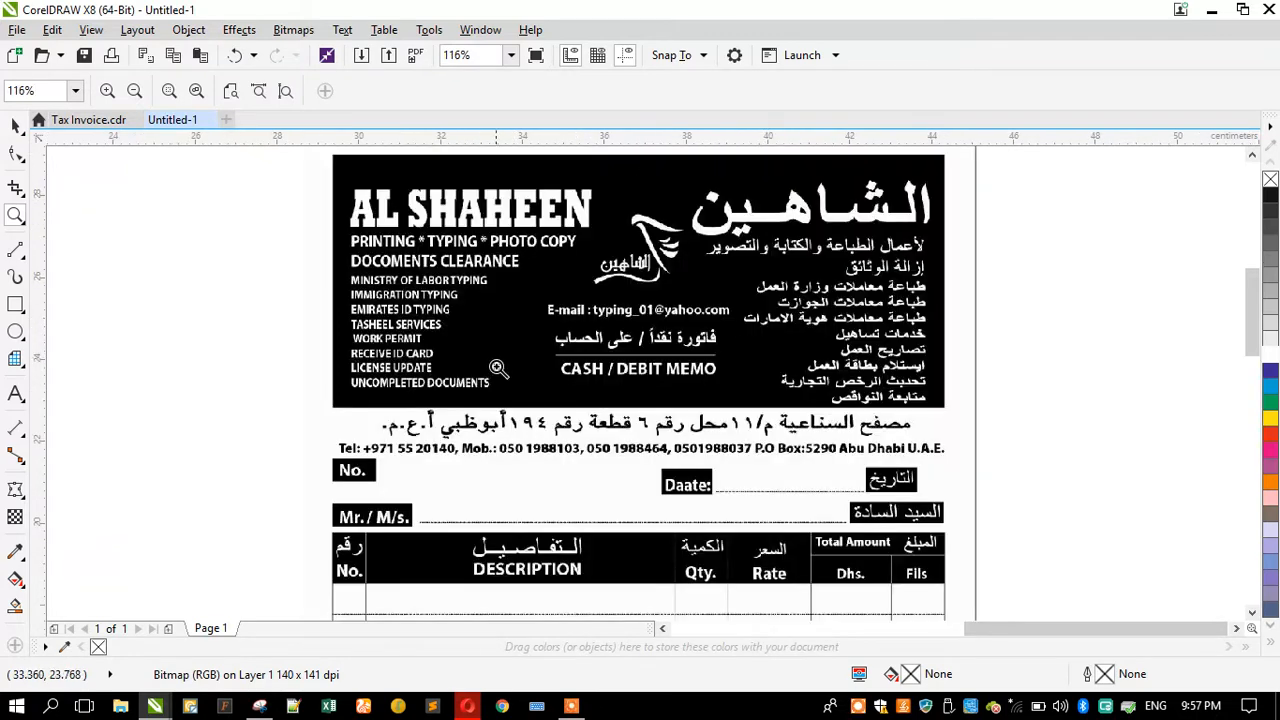
right_click(567, 295)
right_click(567, 295)
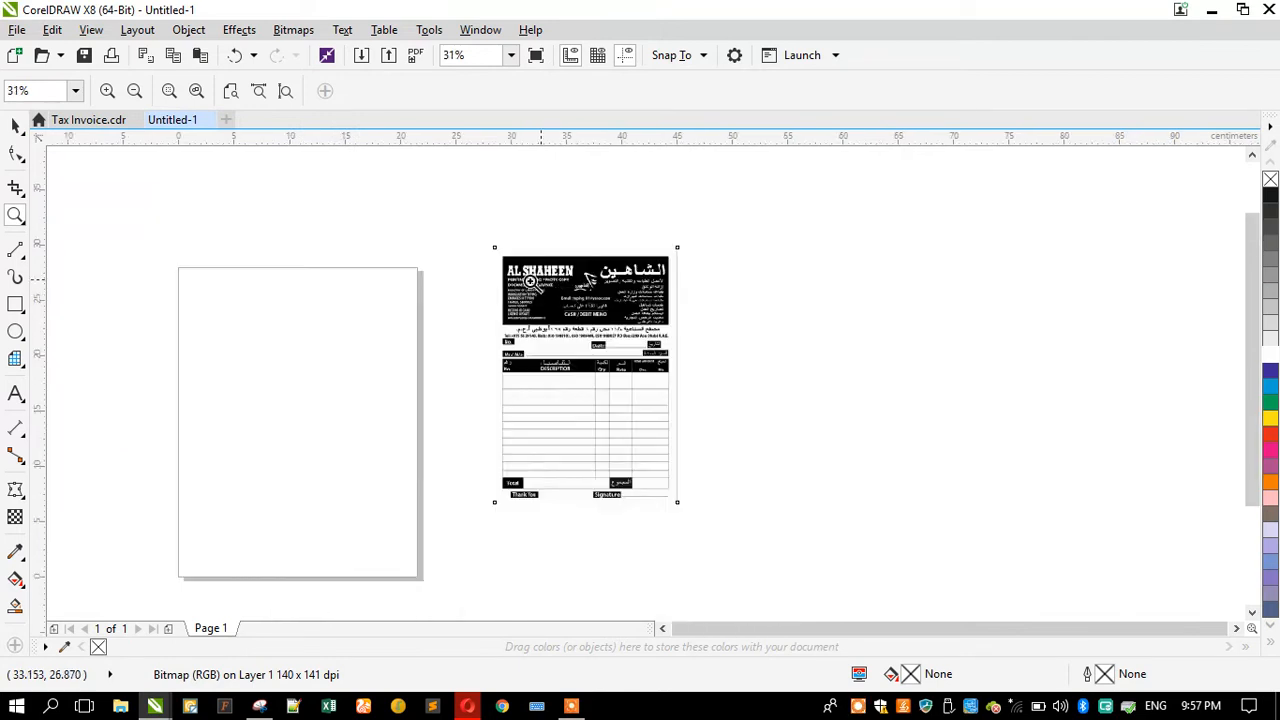
left_click_drag(477, 454, 692, 531)
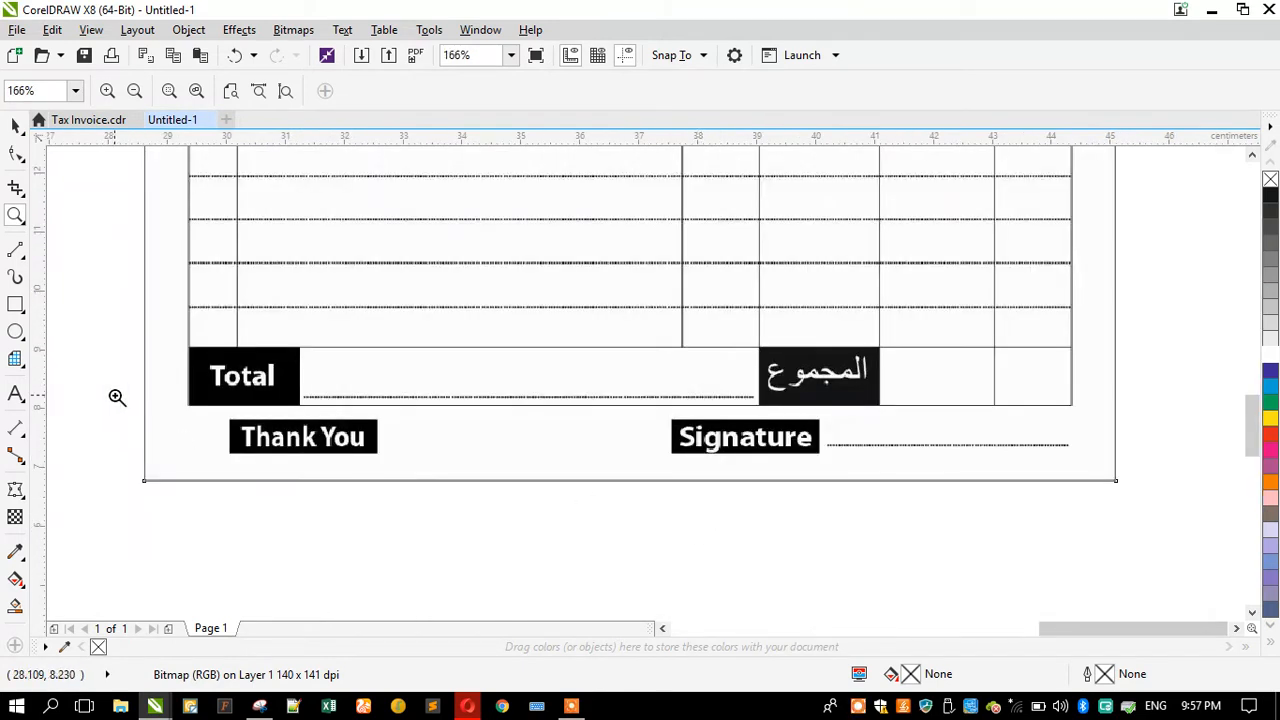
left_click_drag(105, 325, 1152, 506)
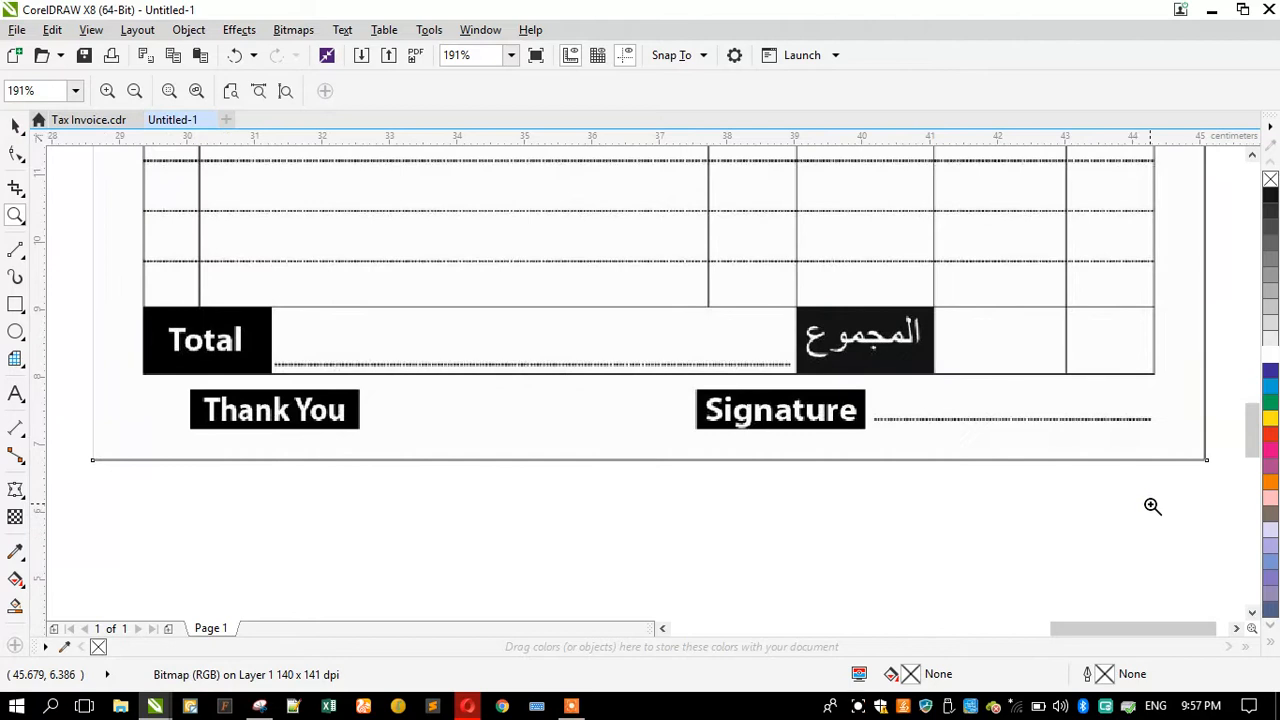
left_click_drag(1148, 436, 1215, 478)
right_click(735, 459)
right_click(867, 488)
right_click(622, 448)
left_click_drag(480, 240, 703, 388)
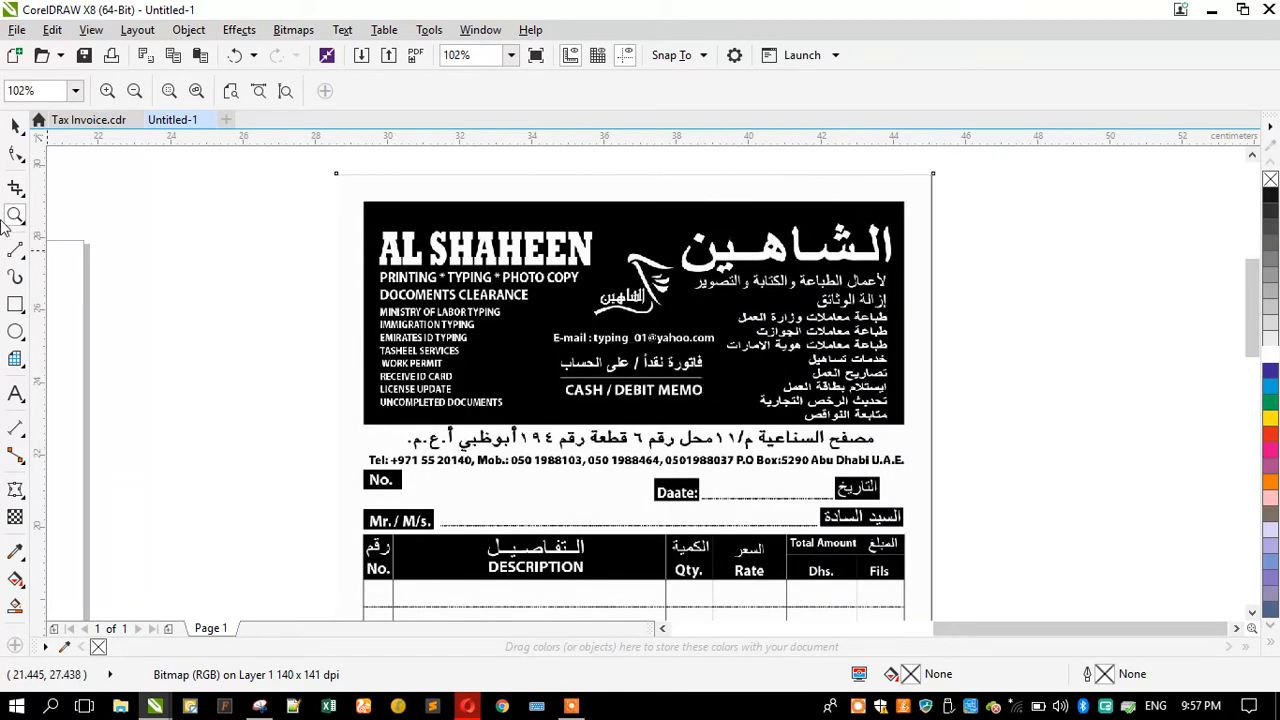
Step: Select the invoice bitmap, nudge it slightly upward, and lock it in place
left_click(15, 126)
left_click(145, 240)
left_click(572, 347)
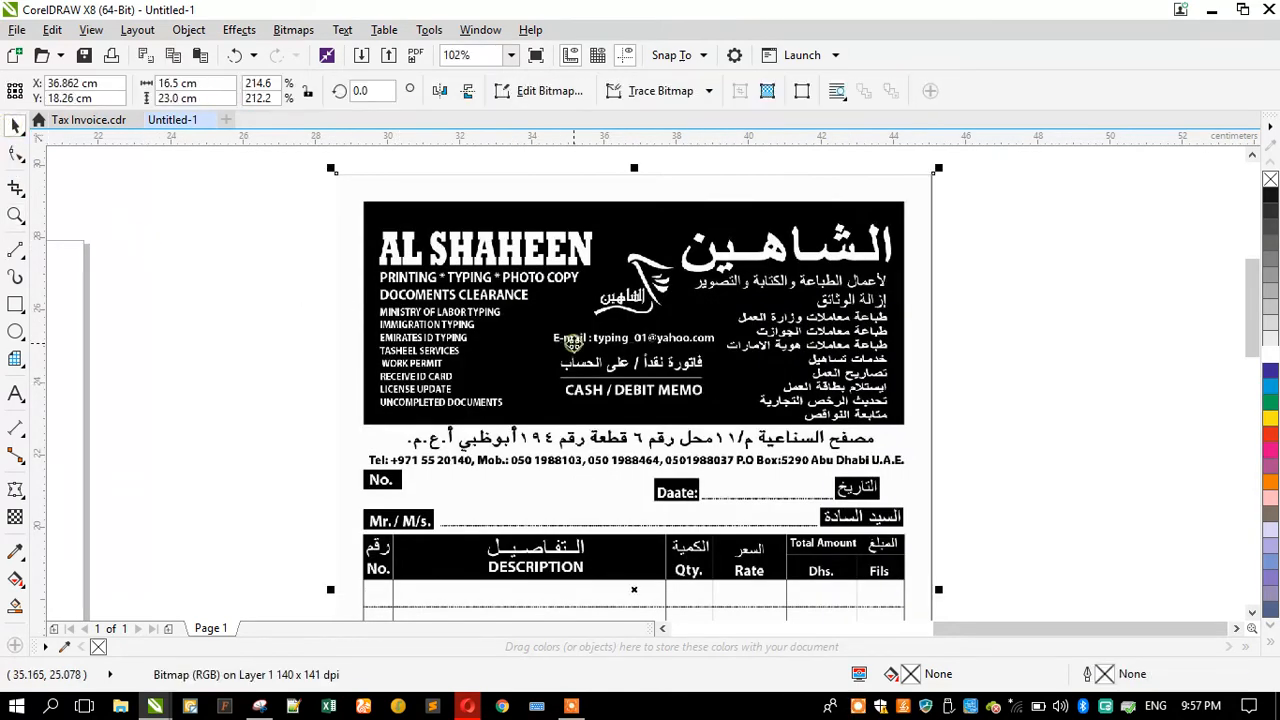
scroll(625, 281, "down", 2)
scroll(593, 381, "up", 2)
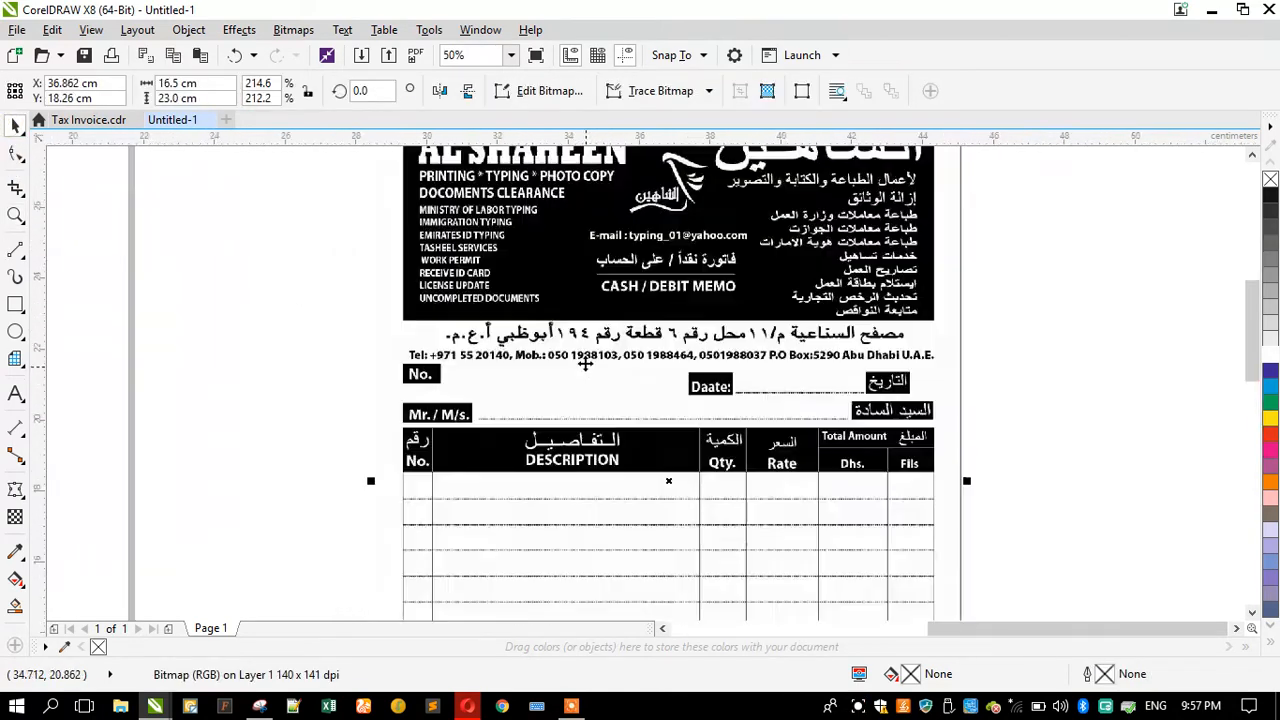
scroll(627, 378, "down", 2)
left_click(408, 352)
left_click(640, 342)
left_click_drag(640, 342, 647, 297)
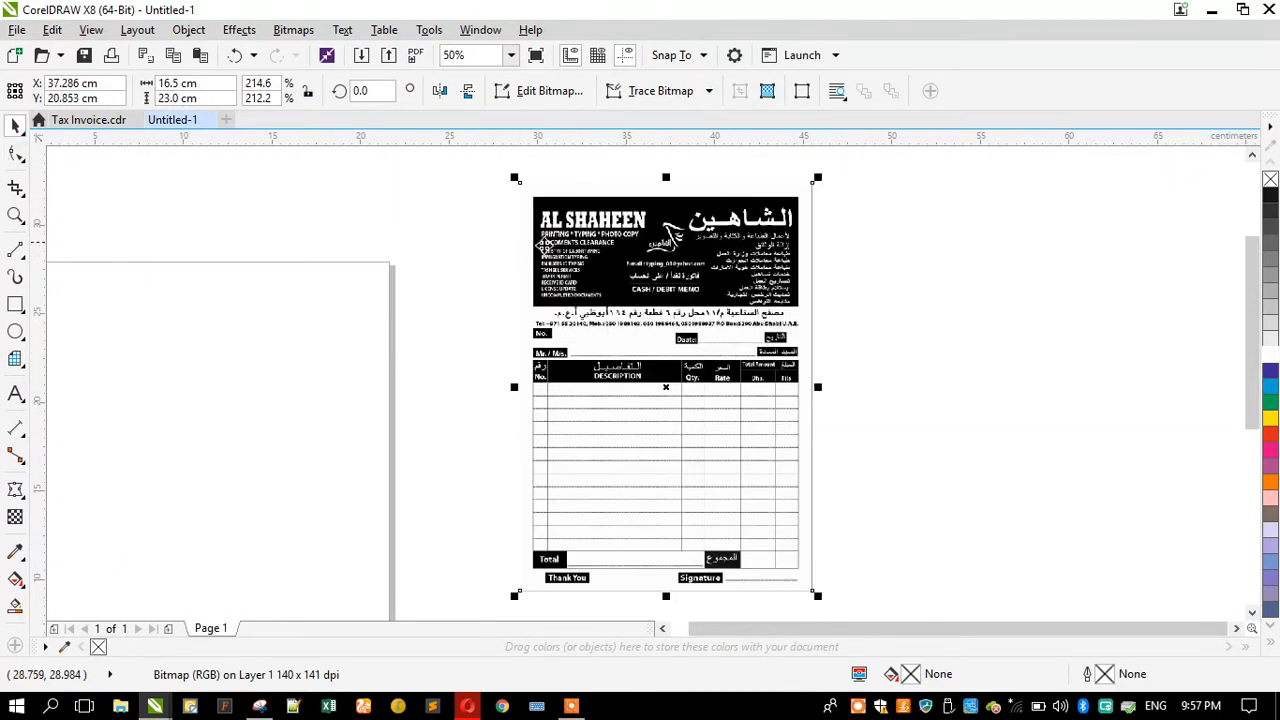
right_click(592, 260)
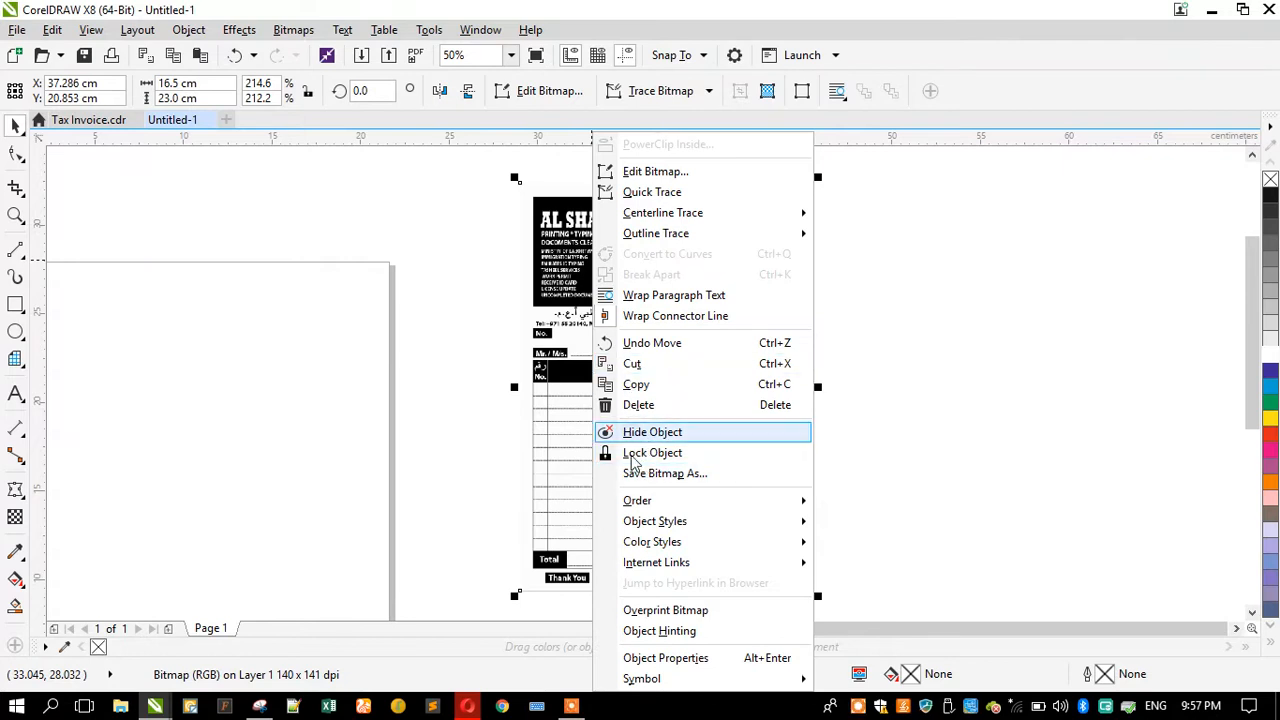
left_click(652, 453)
left_click(340, 323)
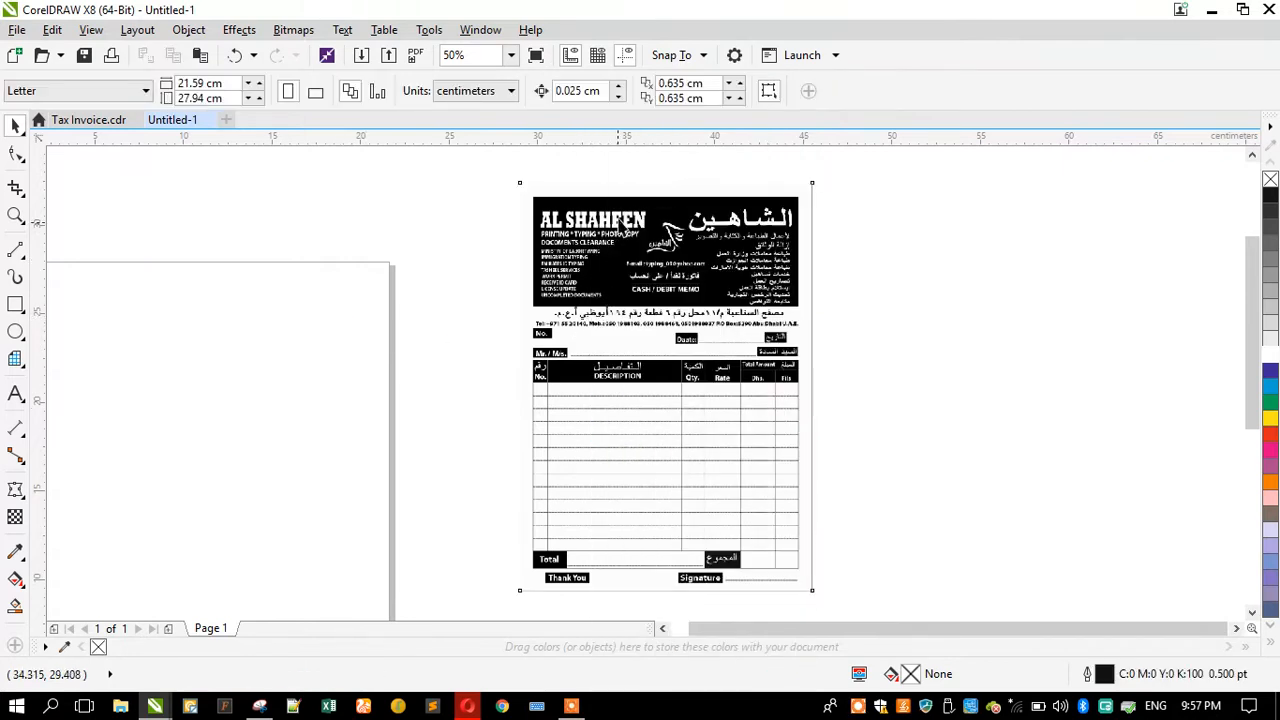
Step: Add artistic text reading AL SHAHEEN in the blank area left of the invoice
scroll(622, 220, "up", 2)
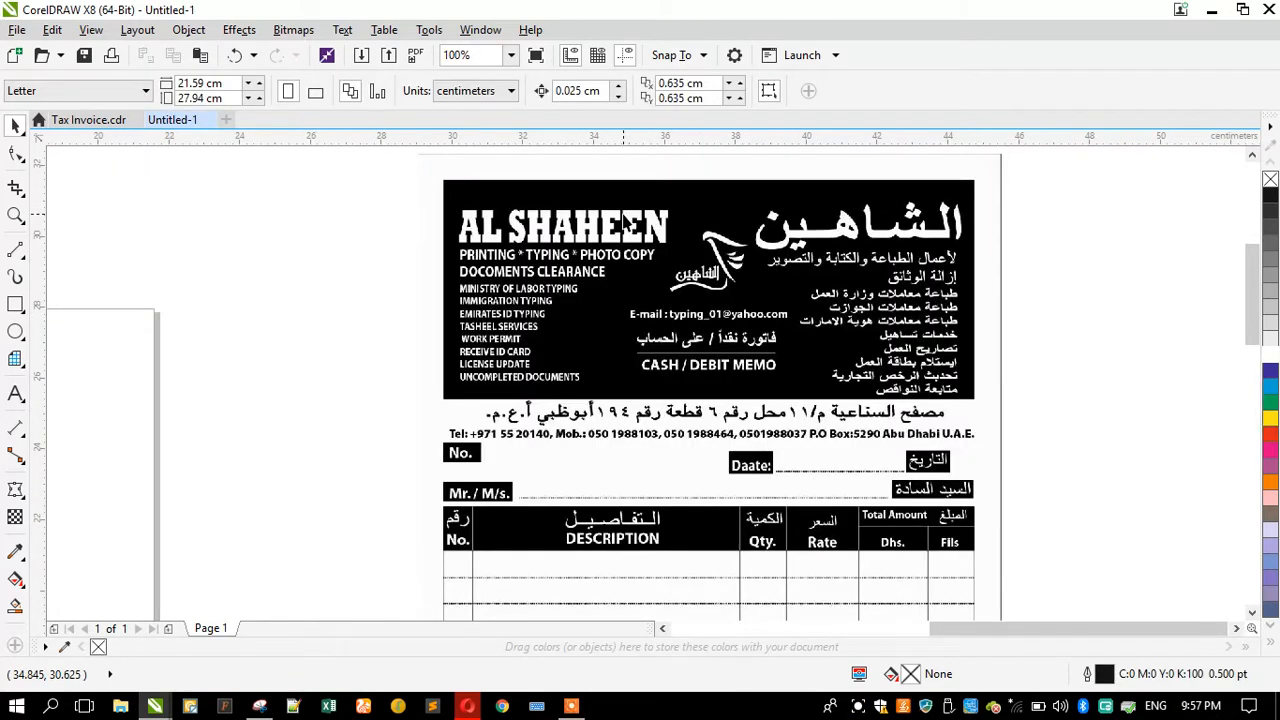
scroll(673, 232, "down", 2)
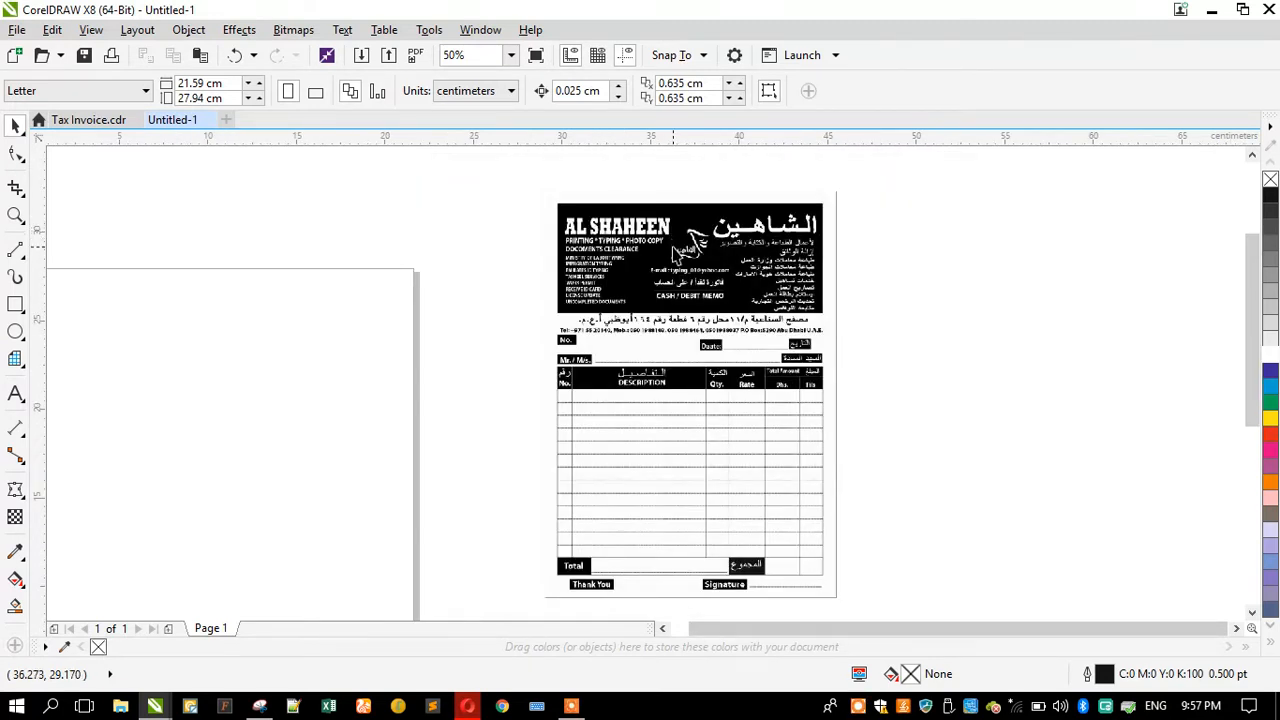
scroll(714, 206, "up", 2)
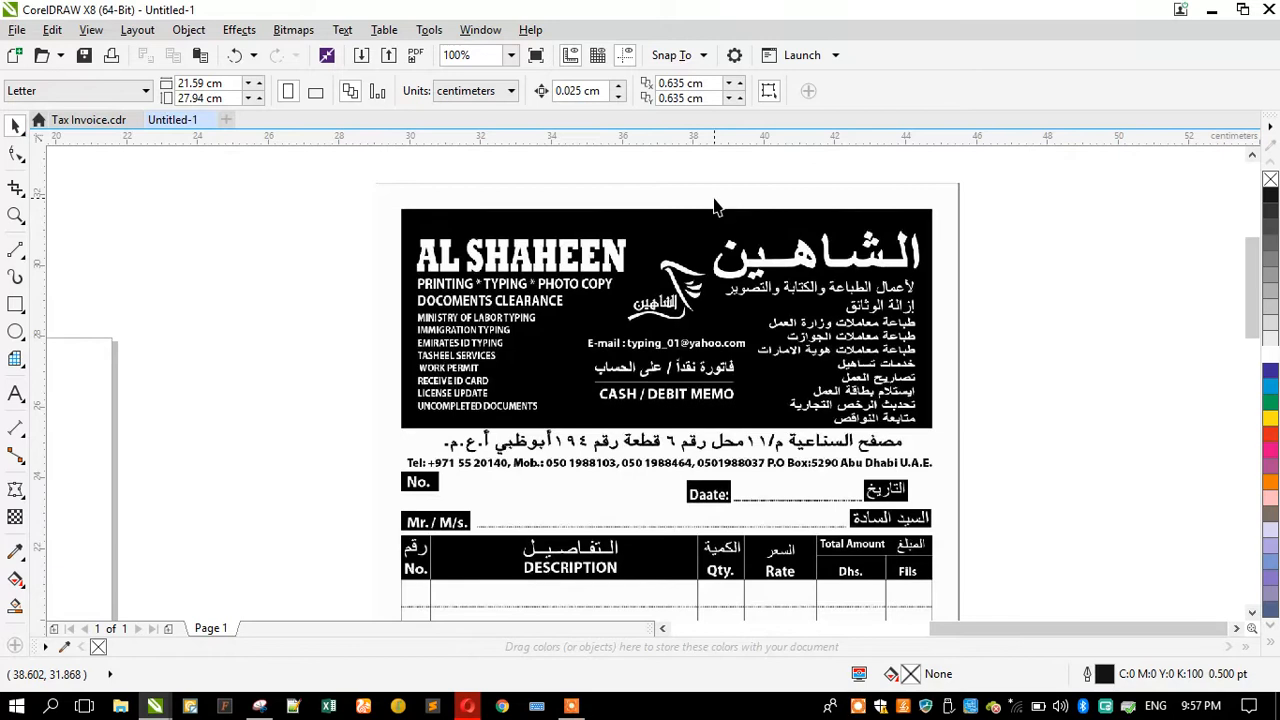
scroll(702, 205, "down", 2)
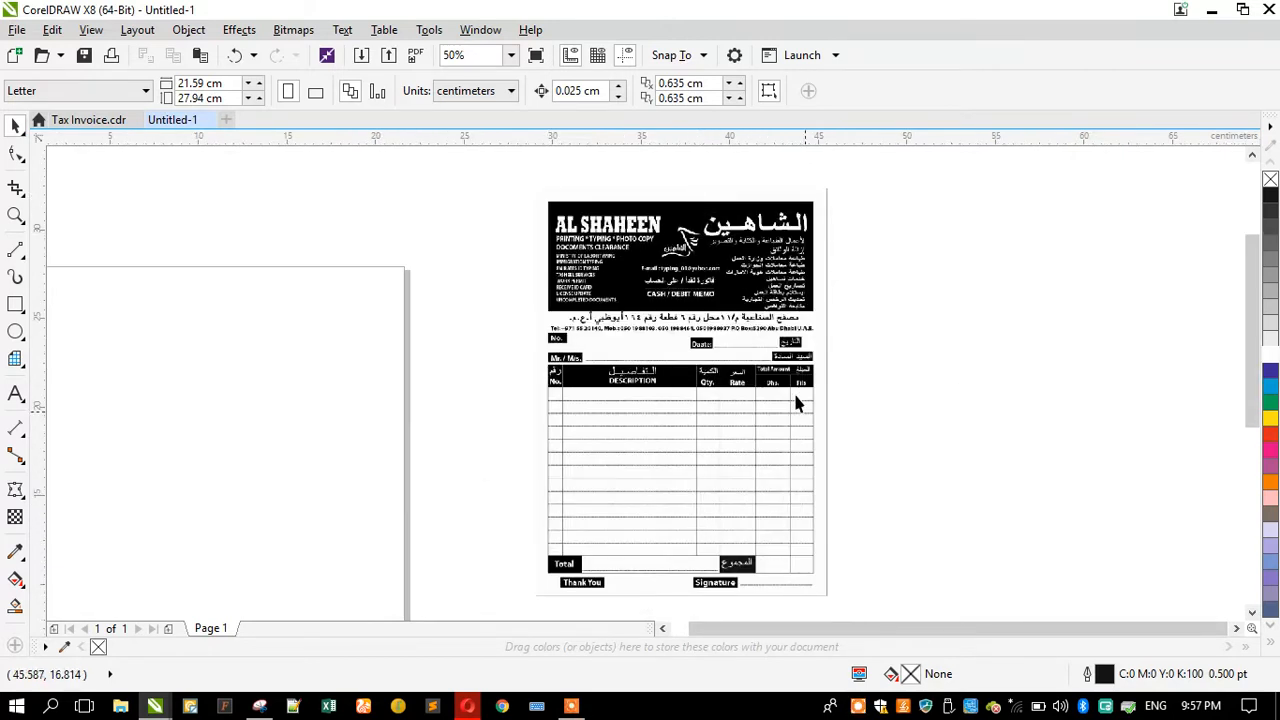
scroll(594, 189, "up", 2)
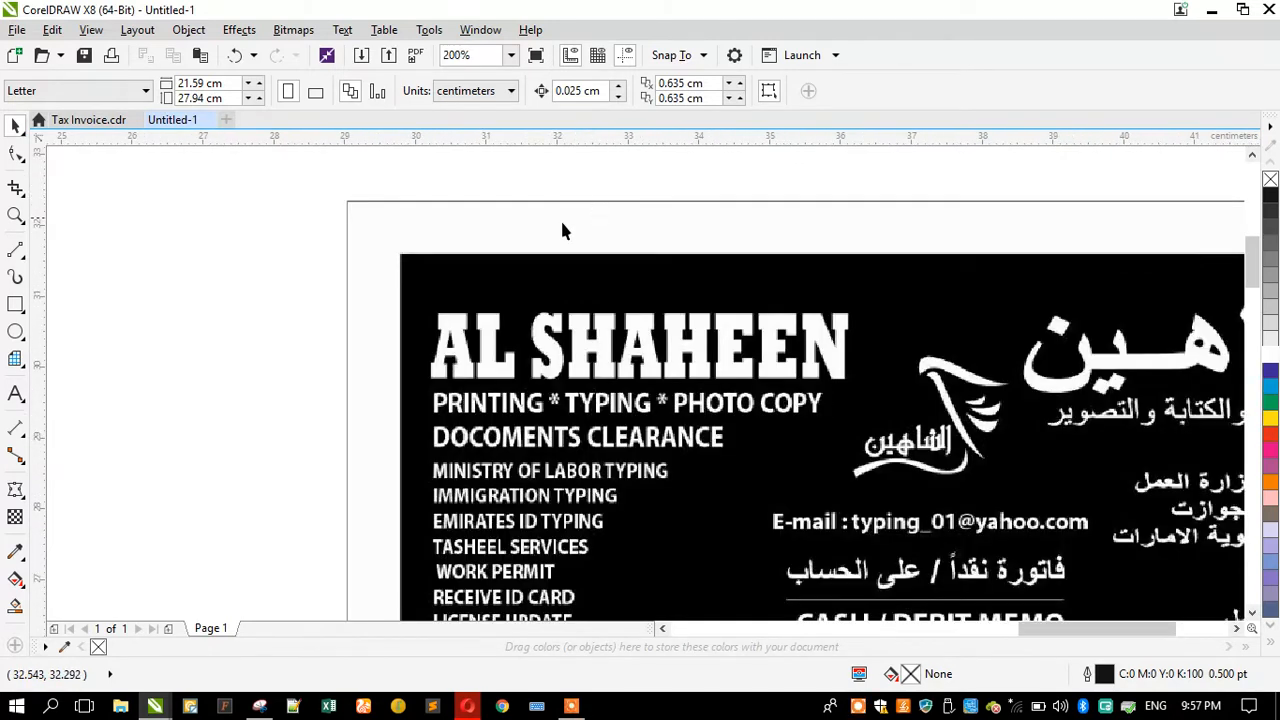
scroll(562, 231, "down", 1)
scroll(564, 334, "up", 1)
left_click(14, 392)
left_click(110, 353)
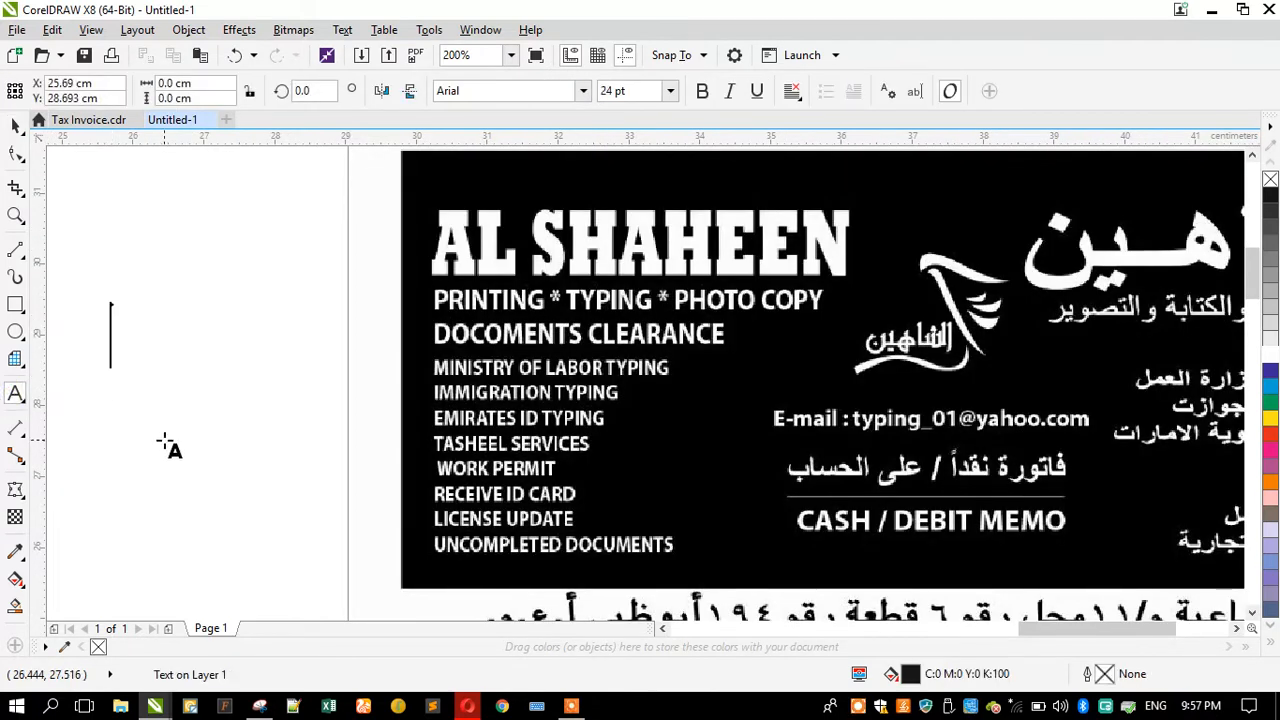
type("AL")
key("Caps_Lock")
type("SH")
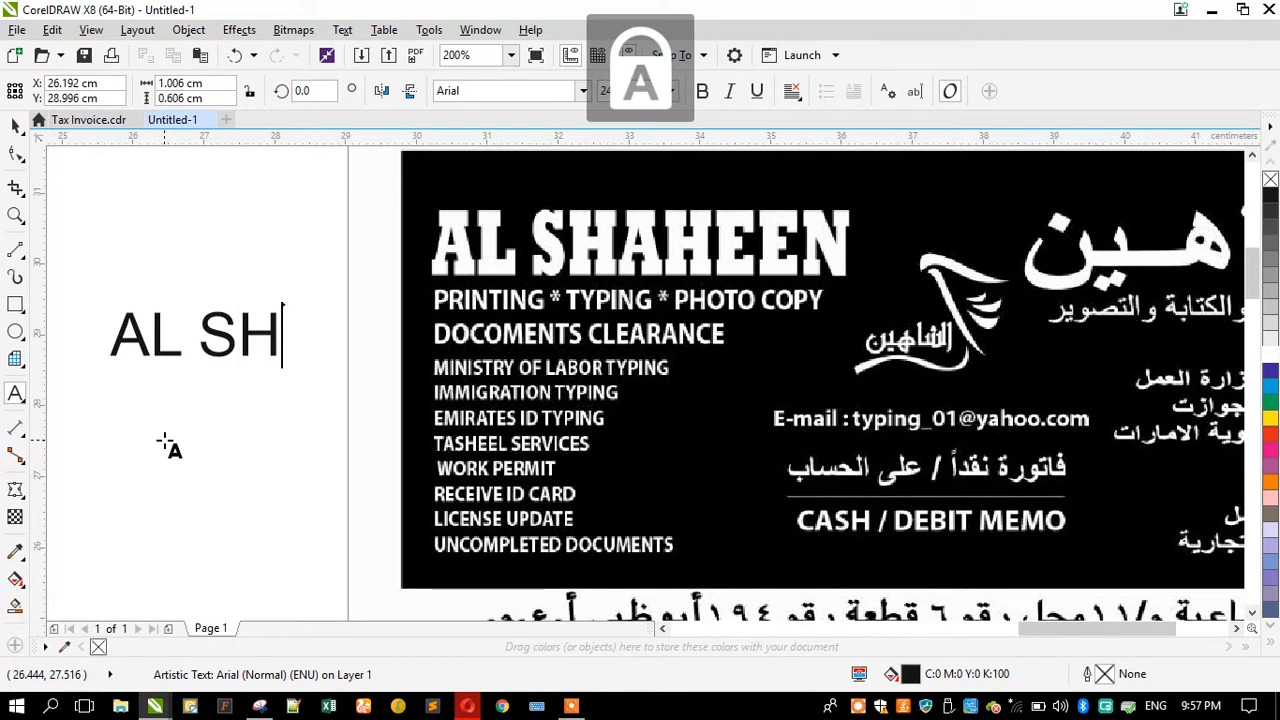
type("AHEE")
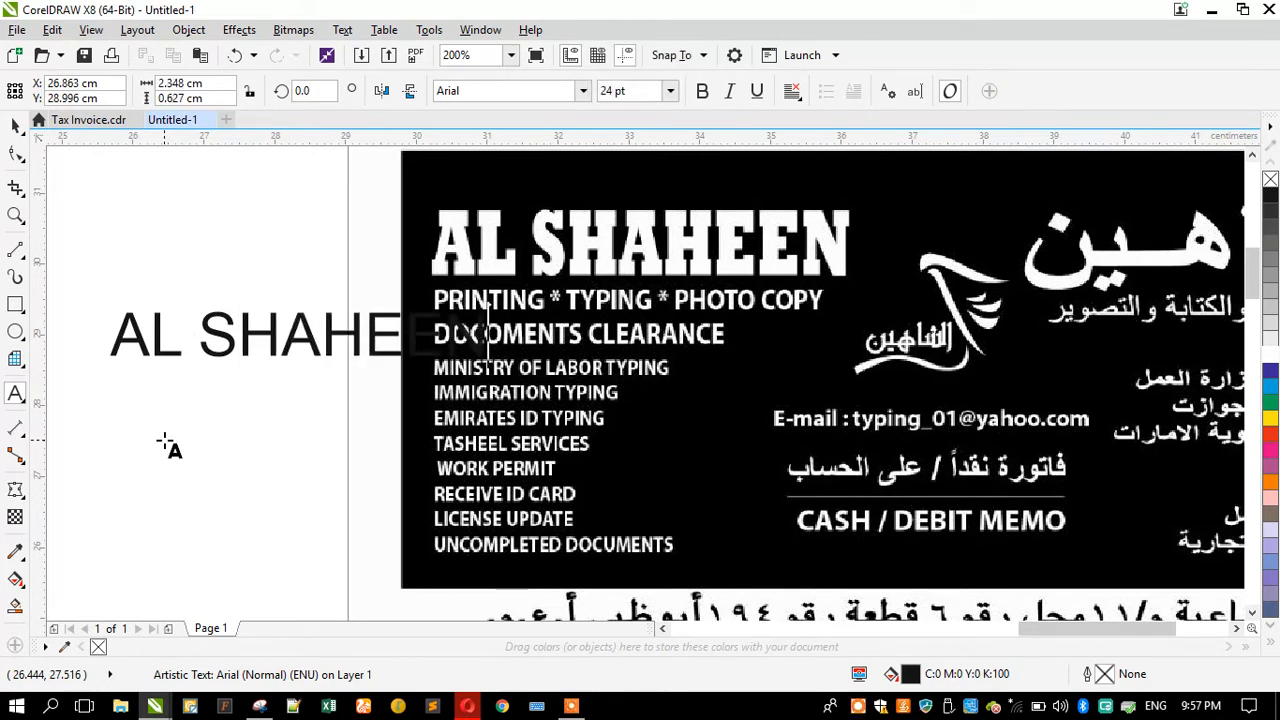
left_click(13, 125)
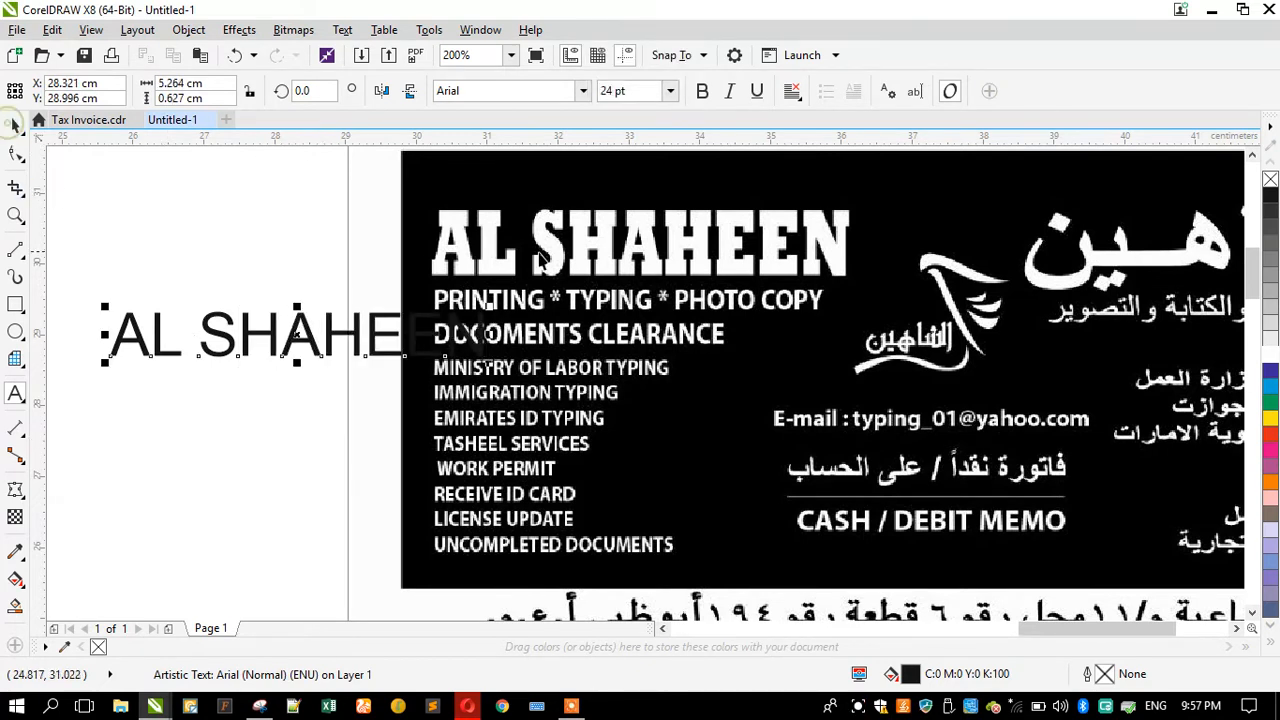
Step: Move the AL SHAHEEN text into open space and set its font to Hayah
scroll(540, 258, "down", 2)
scroll(530, 330, "up", 2)
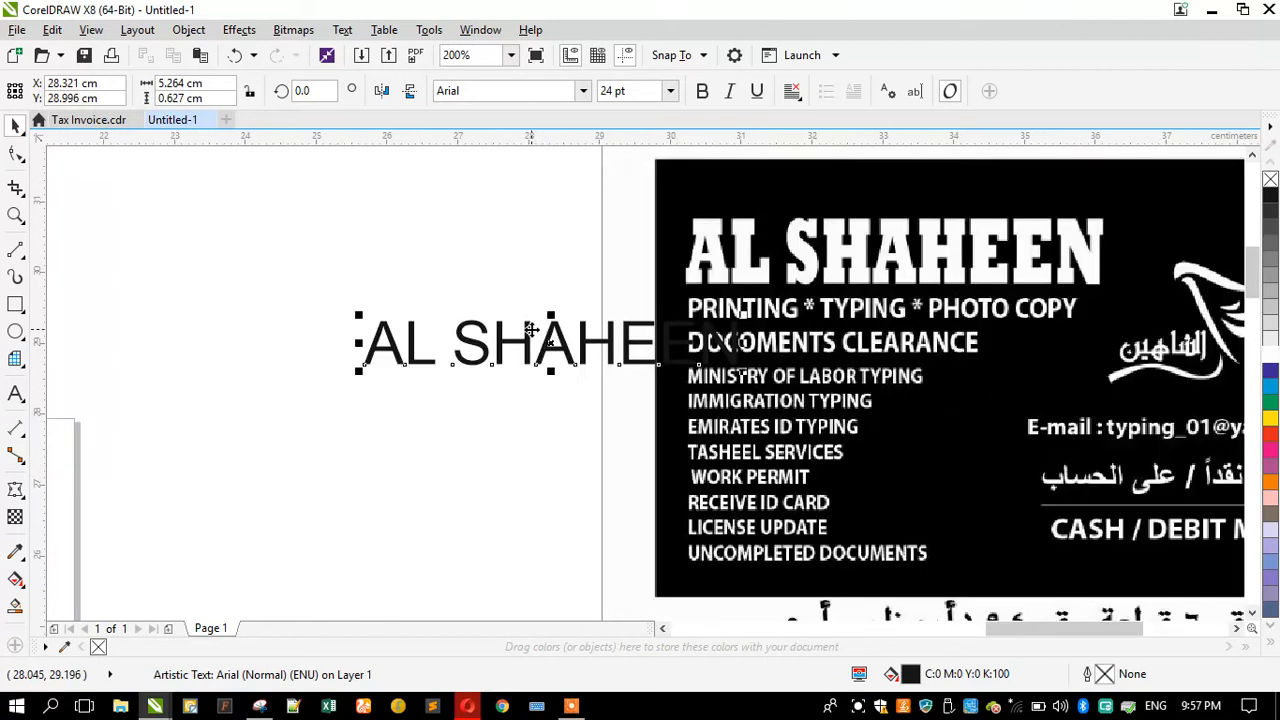
left_click_drag(531, 330, 257, 309)
left_click(585, 91)
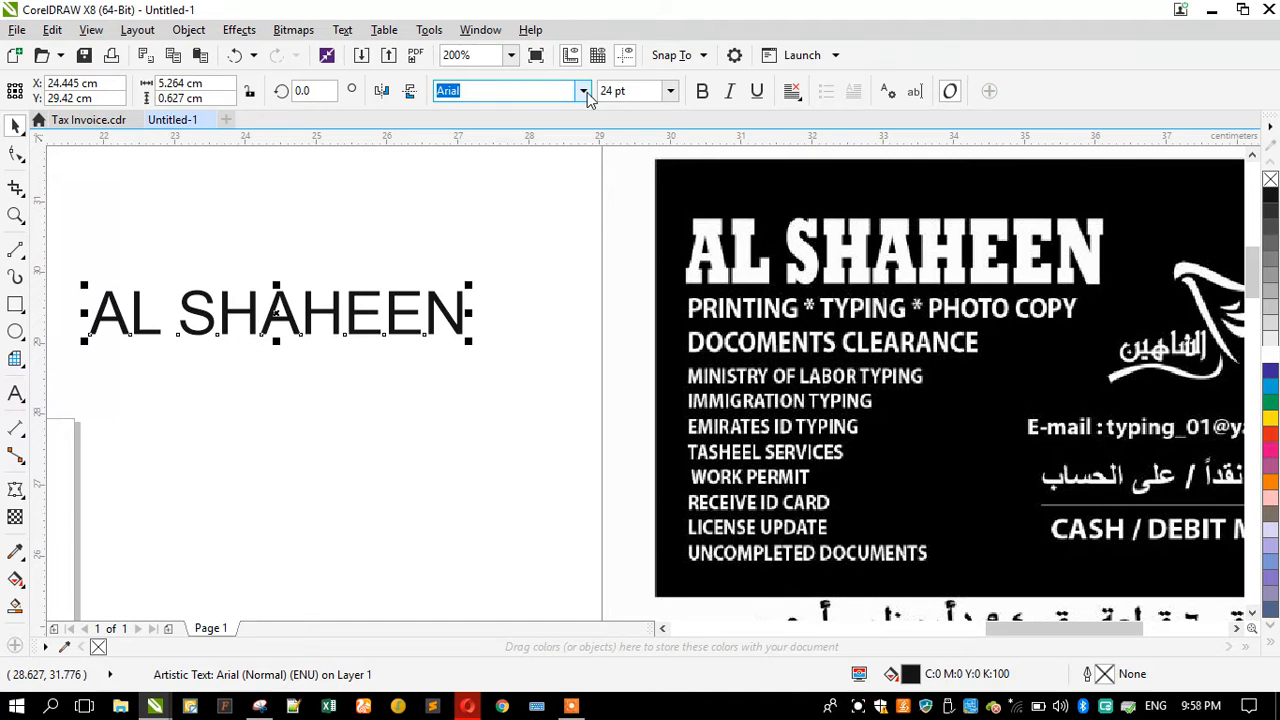
left_click(584, 92)
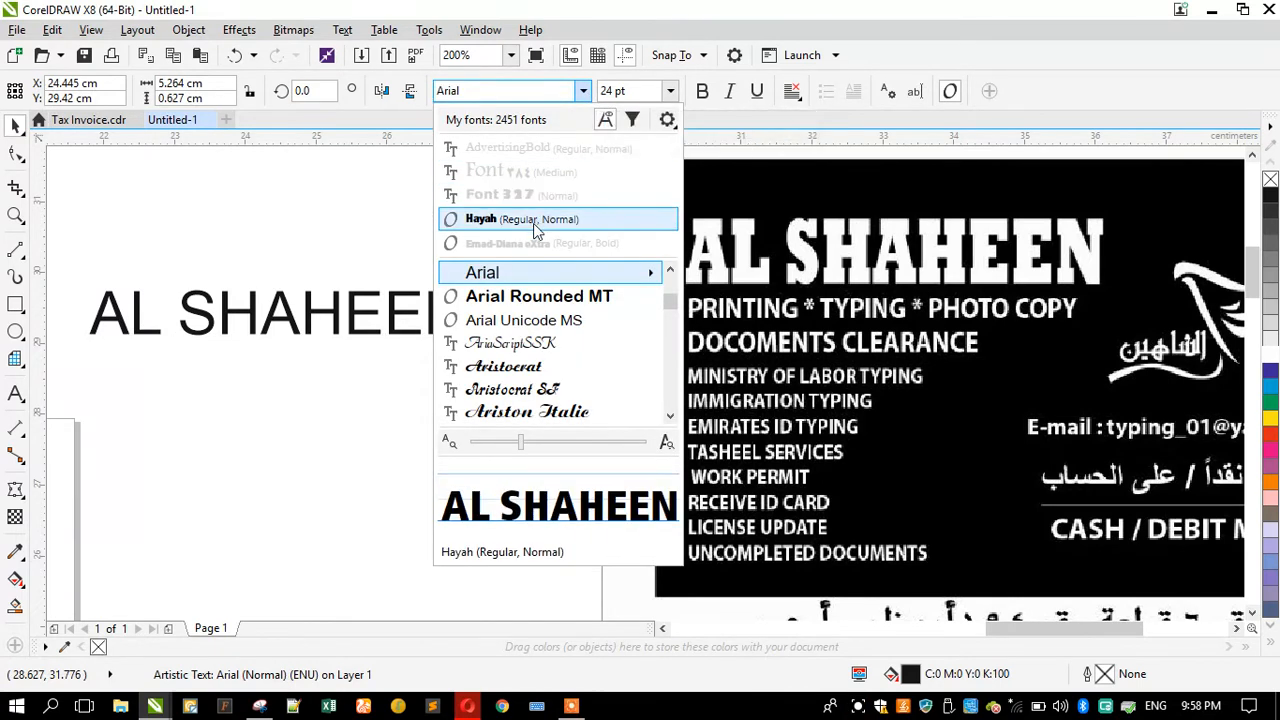
left_click(534, 219)
Step: Zoom in and out to compare the new text with the invoice's AL SHAHEEN heading
scroll(297, 245, "down", 1)
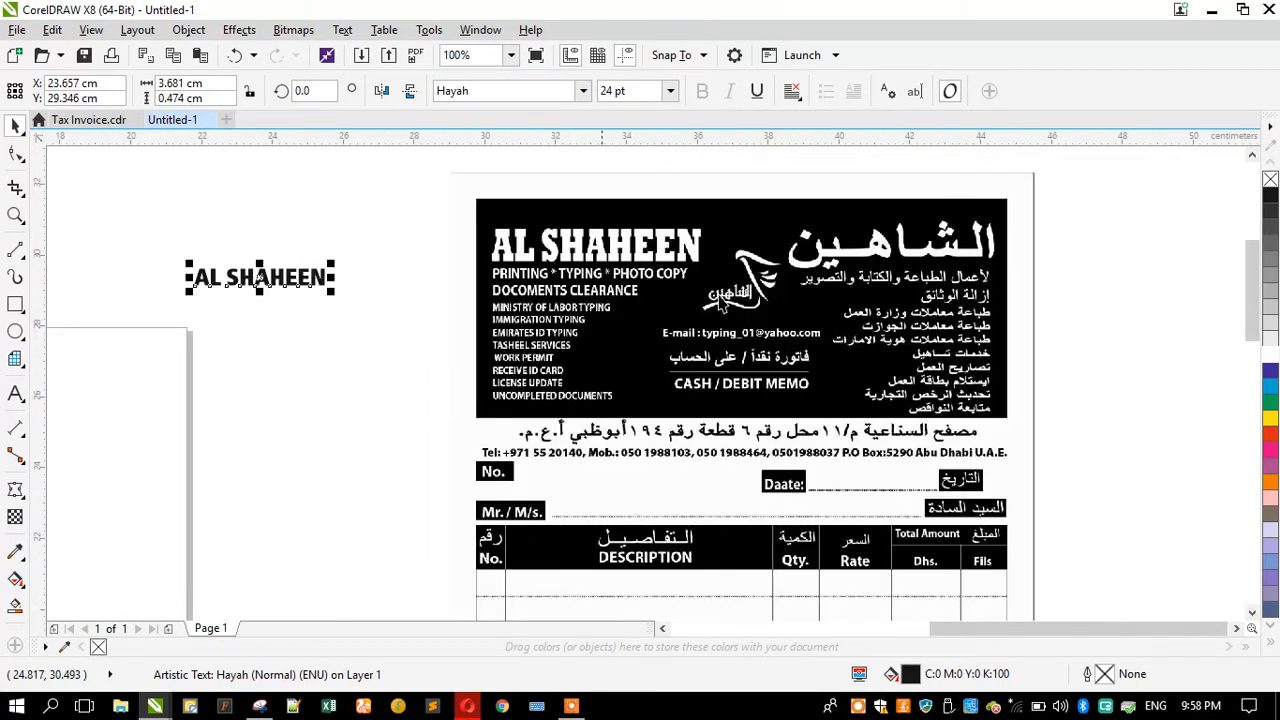
scroll(729, 268, "up", 2)
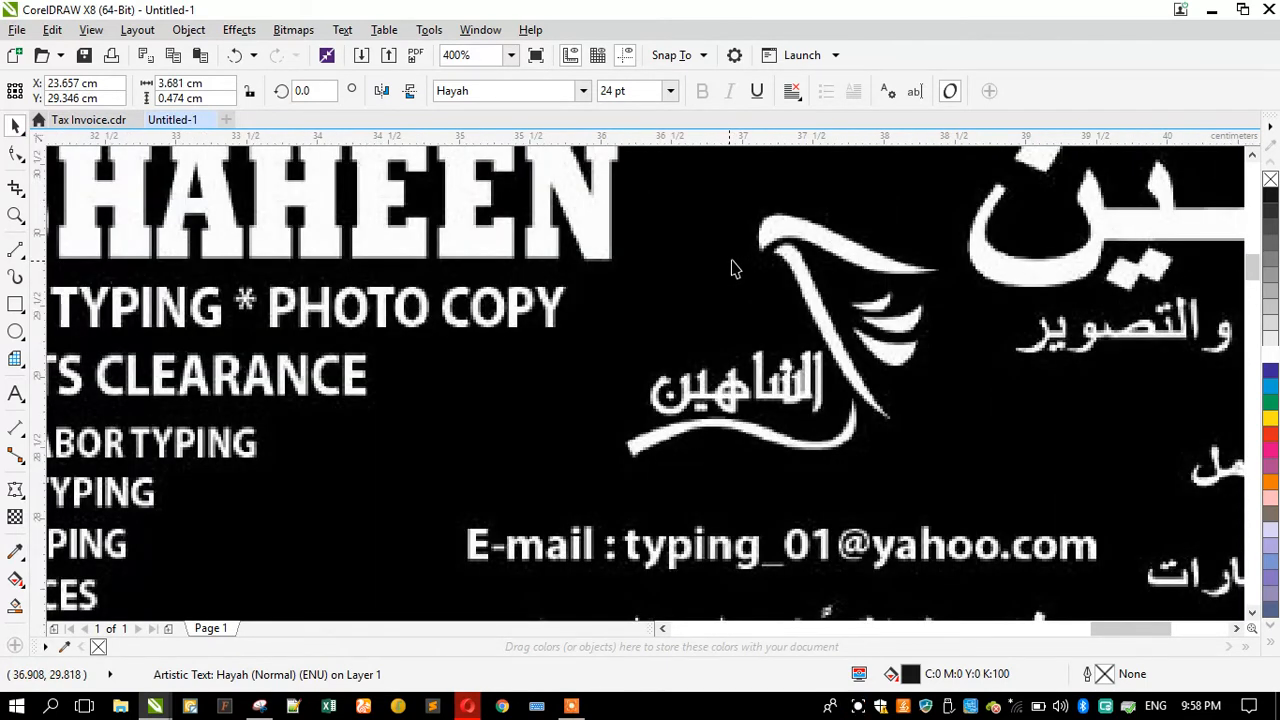
scroll(803, 260, "down", 1)
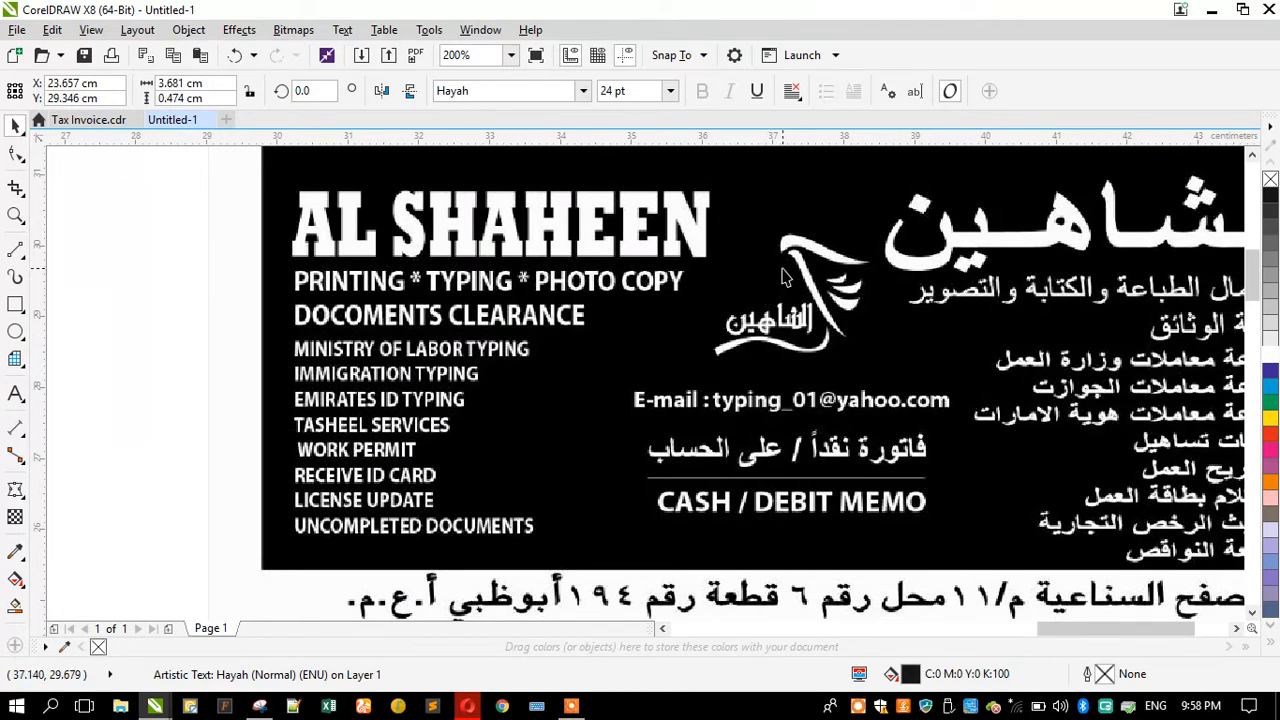
scroll(785, 277, "down", 1)
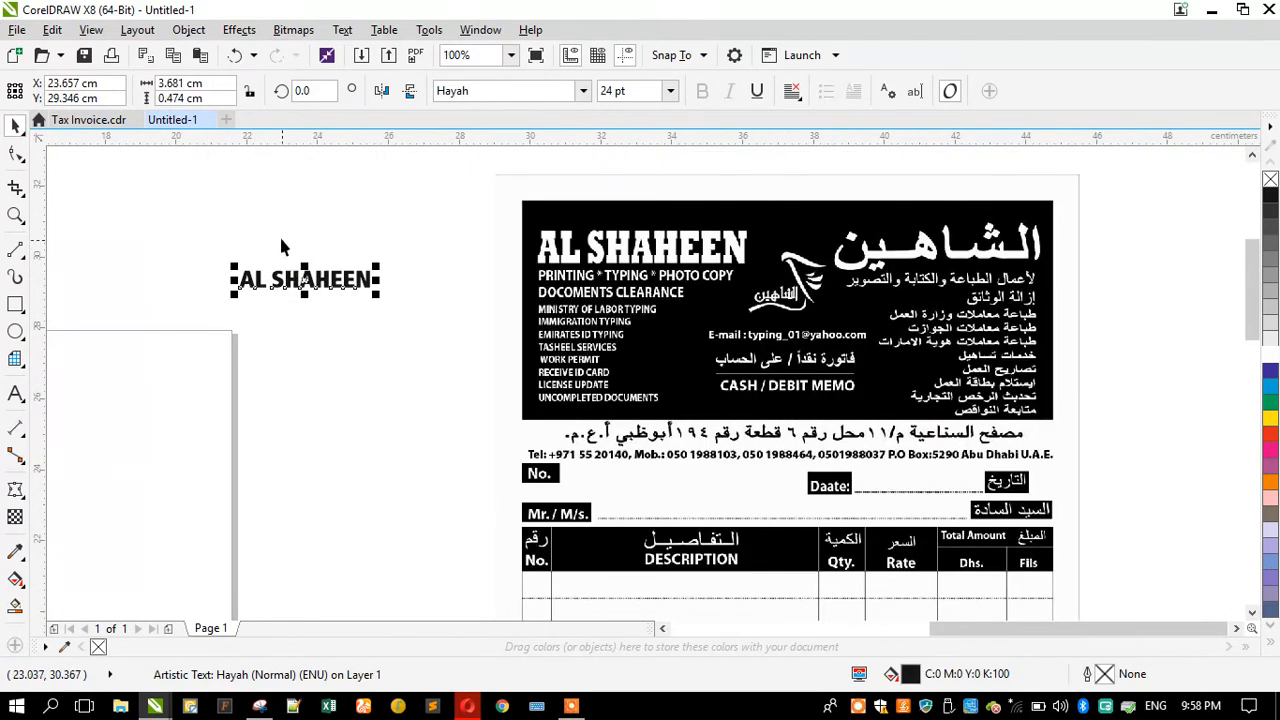
scroll(278, 232, "up", 2)
scroll(337, 315, "down", 1)
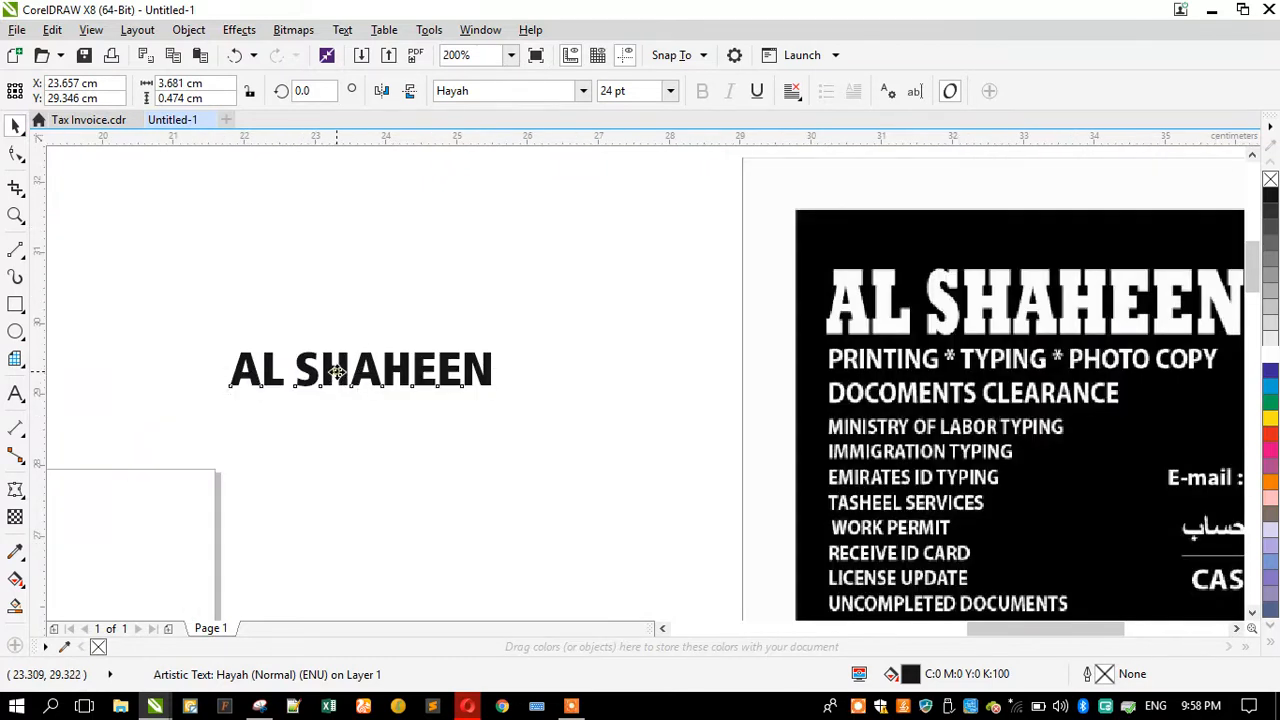
Step: Move the AL SHAHEEN text onto the invoice's AL SHAHEEN heading and fill it yellow
left_click_drag(337, 372, 590, 273)
scroll(590, 273, "down", 1)
scroll(788, 242, "up", 1)
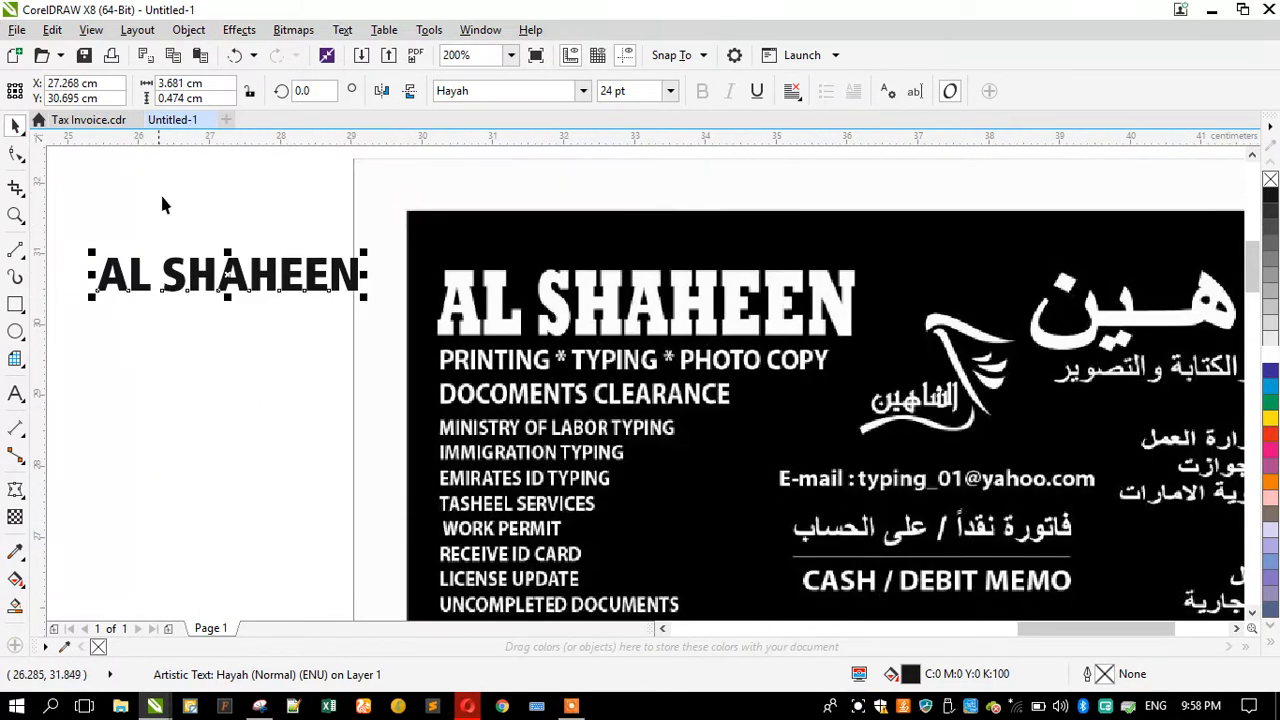
left_click_drag(207, 265, 552, 250)
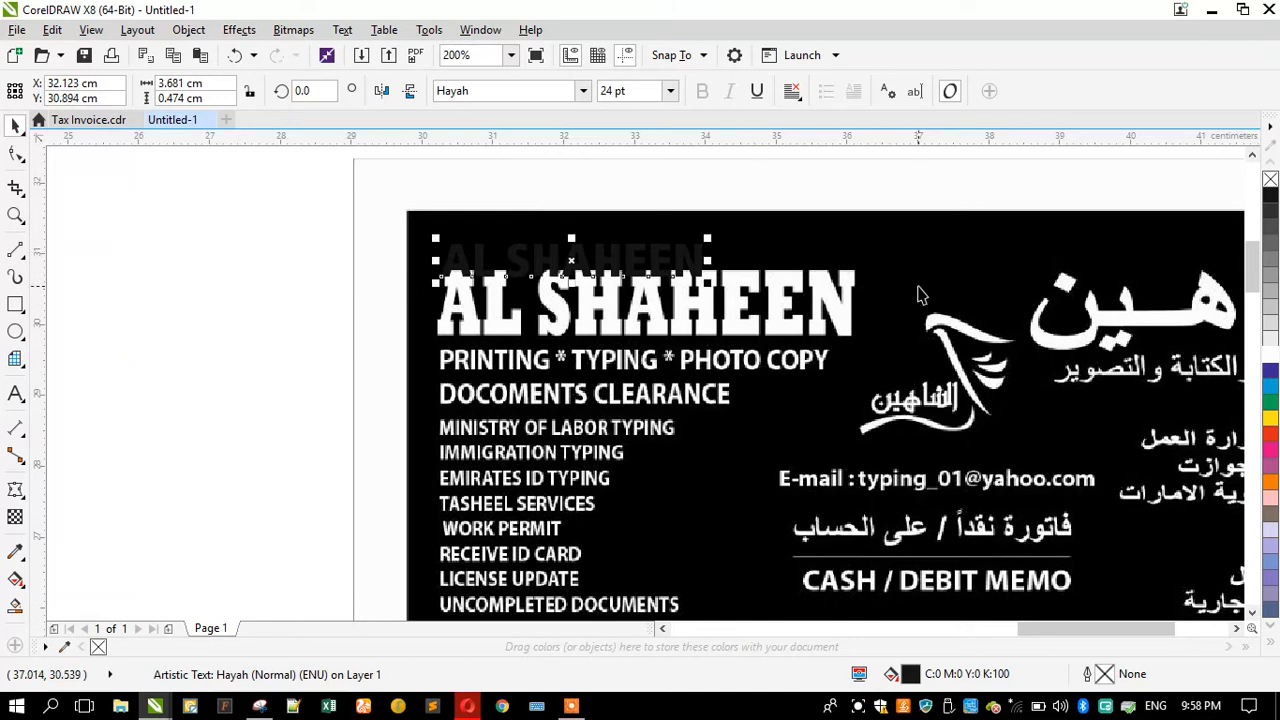
left_click(1270, 418)
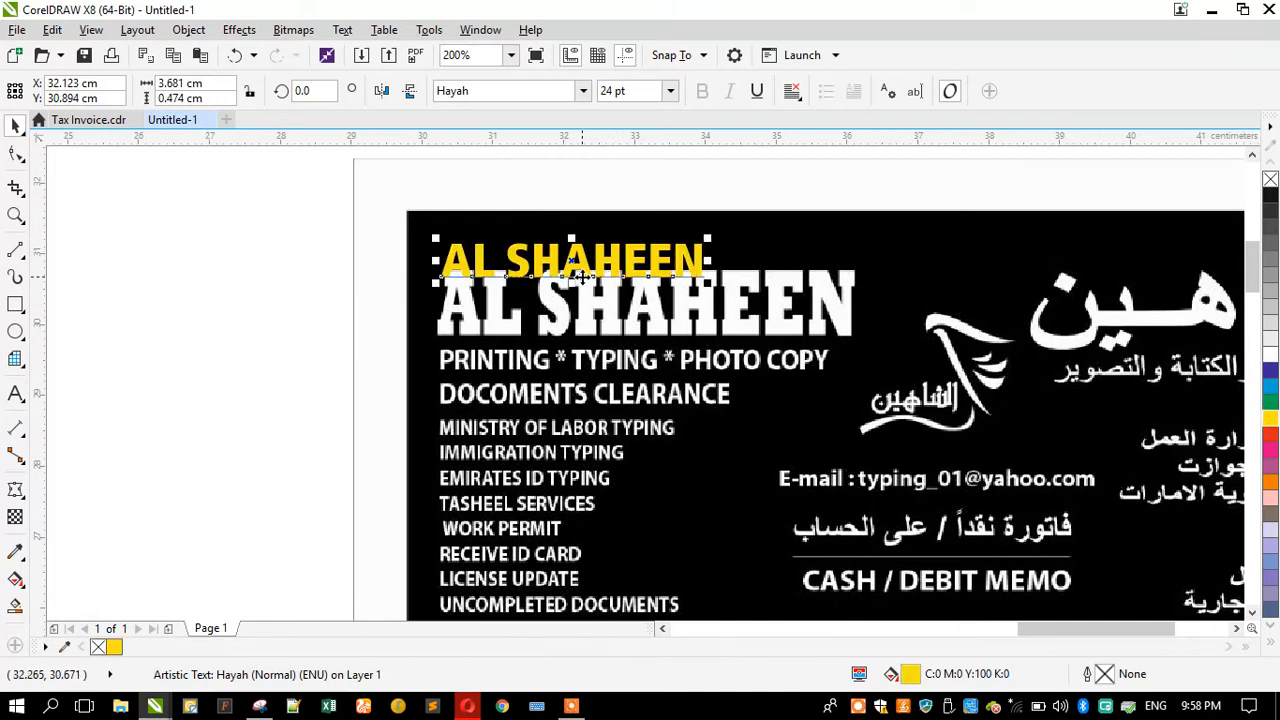
Step: Align and enlarge the yellow text so it covers the invoice's AL SHAHEEN heading
left_click_drag(585, 285, 578, 345)
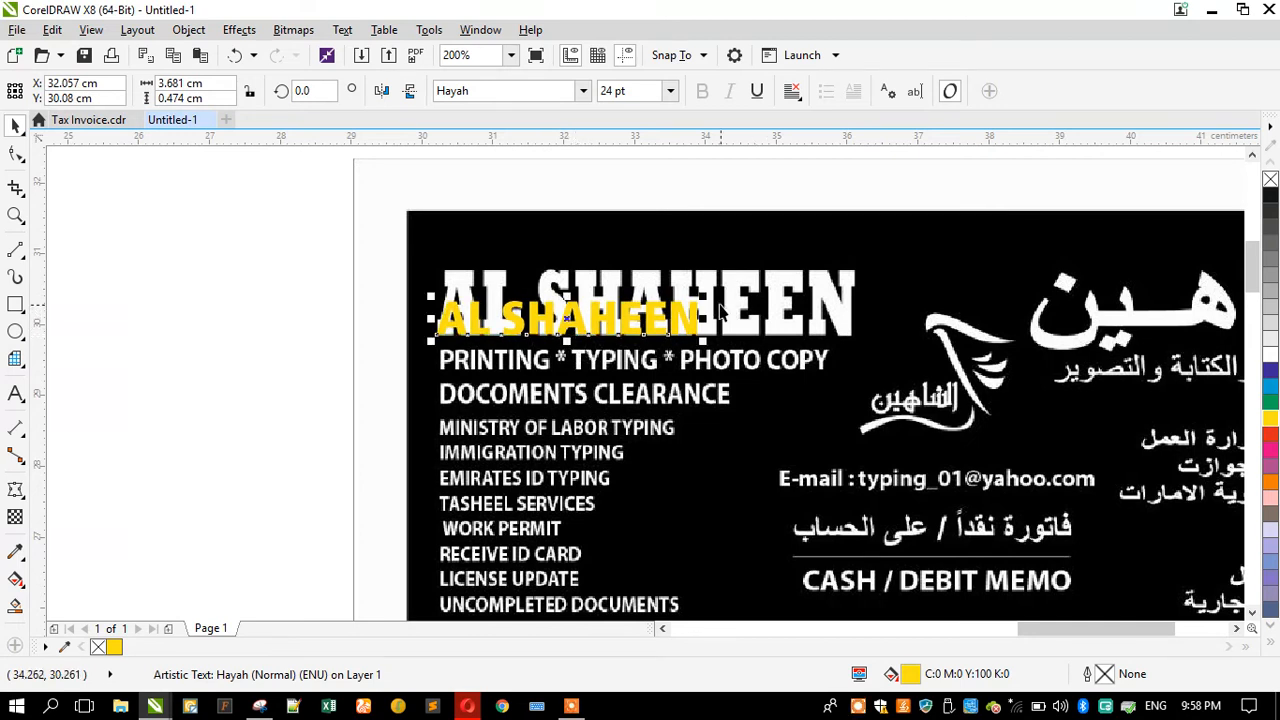
left_click_drag(710, 297, 866, 189)
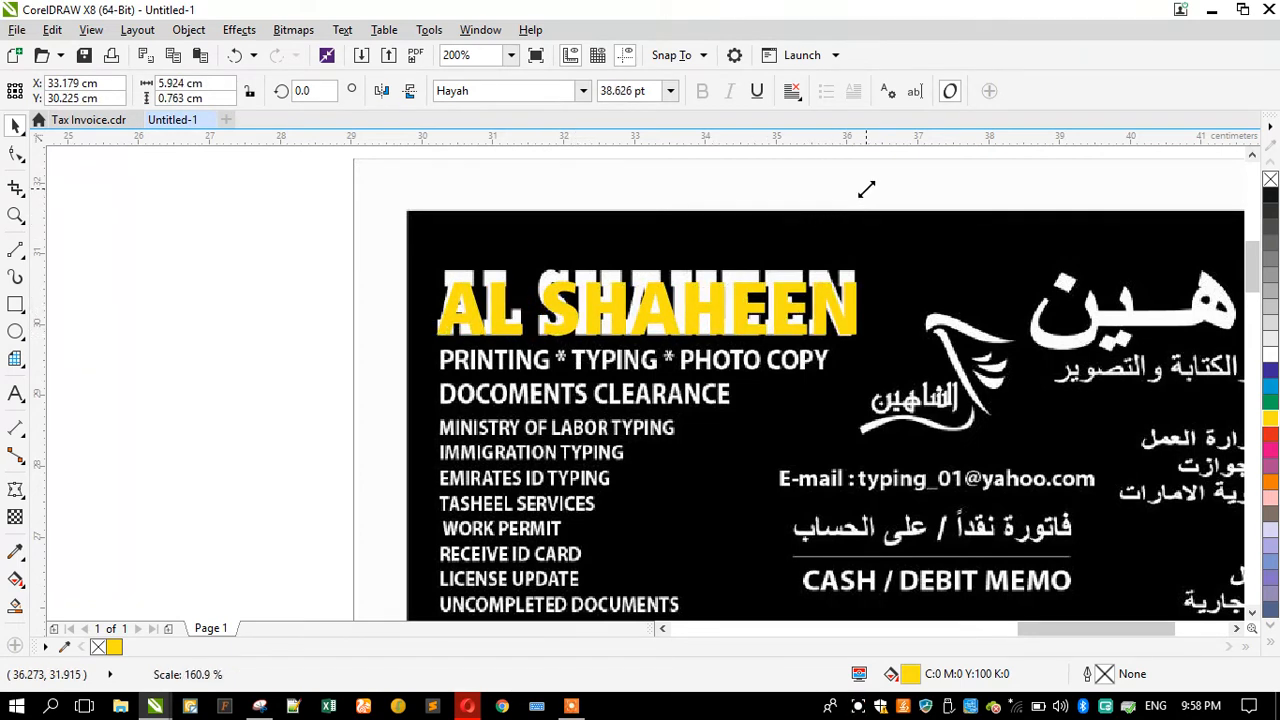
scroll(671, 249, "down", 1)
left_click(447, 300)
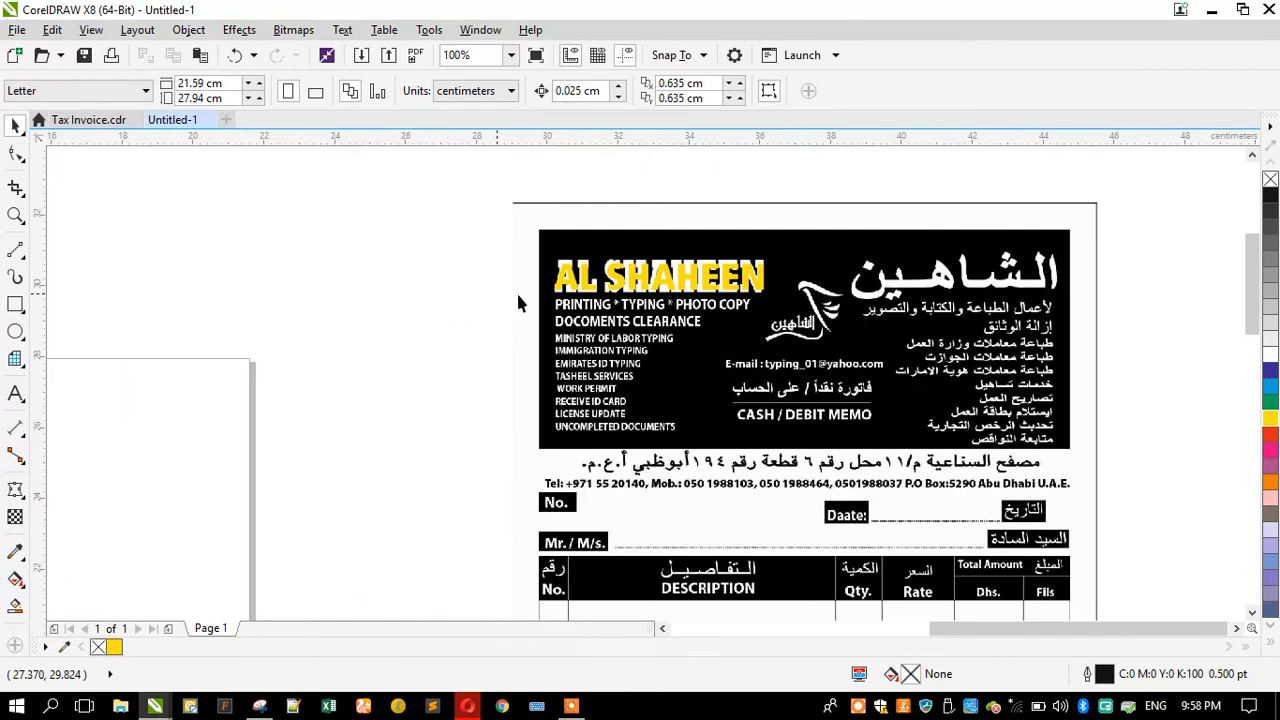
Step: Change the heading text's font to AachenDEEMed and narrow it to match the invoice heading's width
left_click(612, 285)
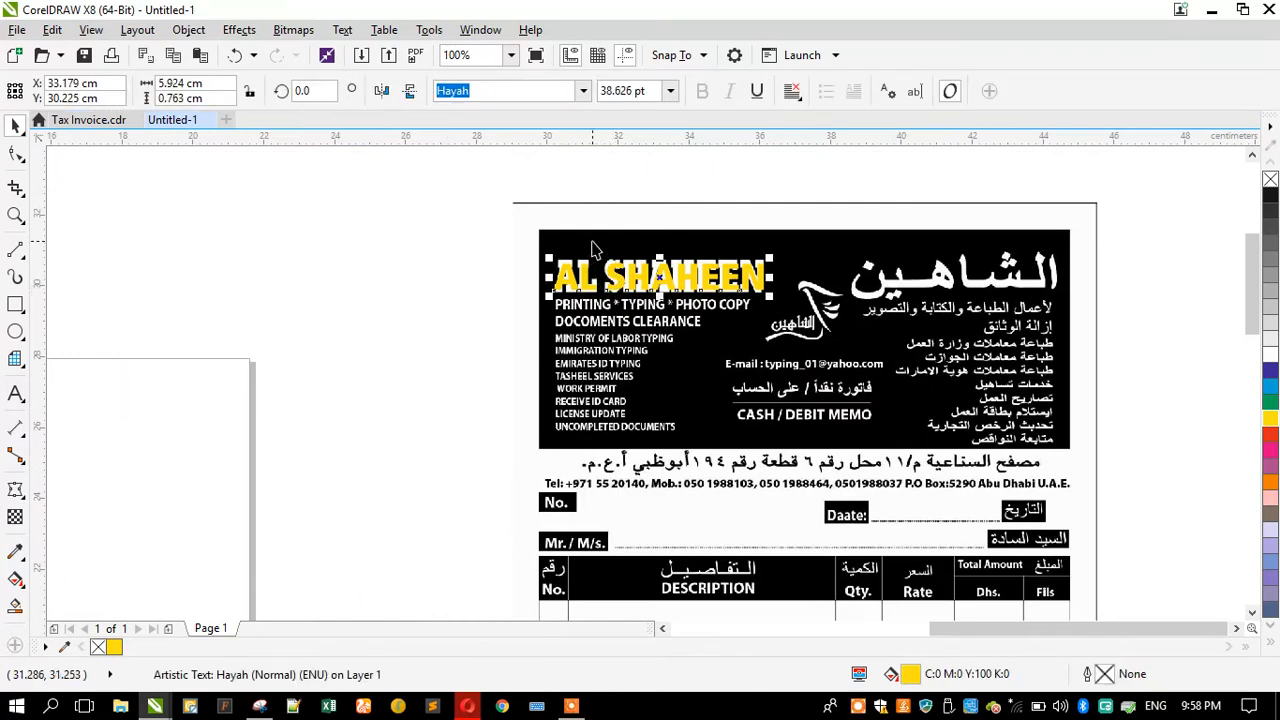
scroll(593, 249, "up", 1)
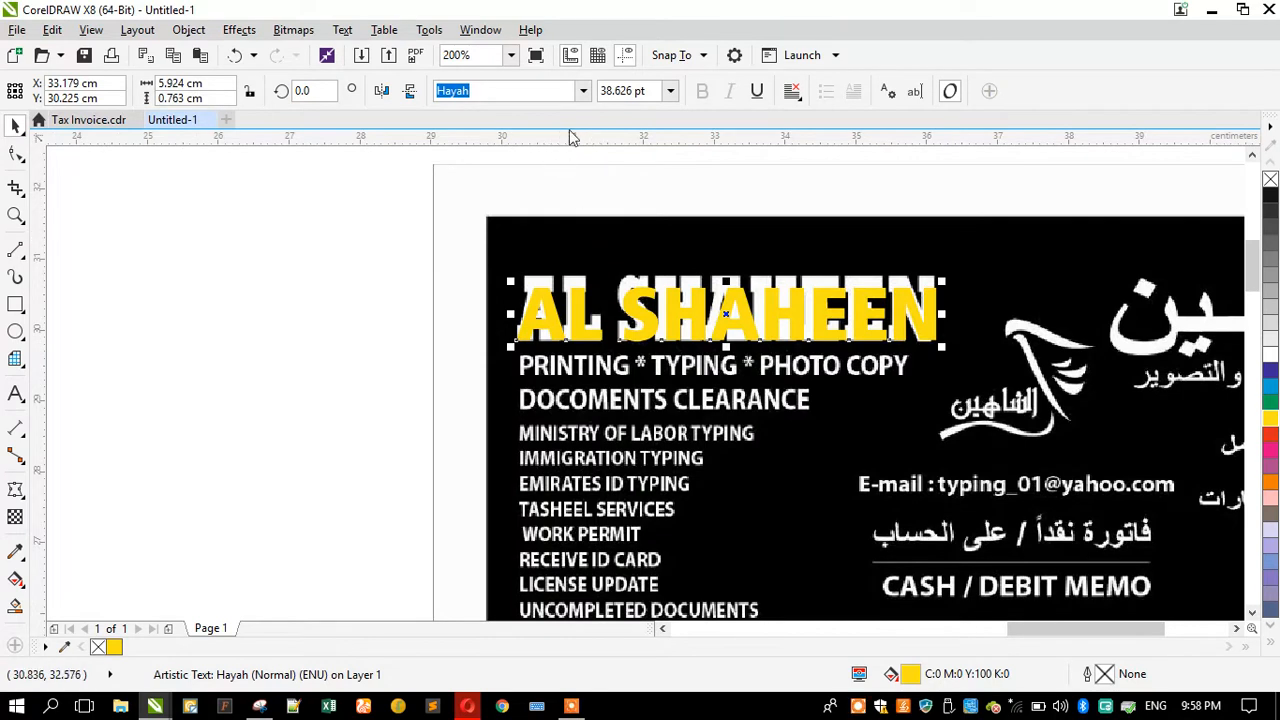
left_click(583, 91)
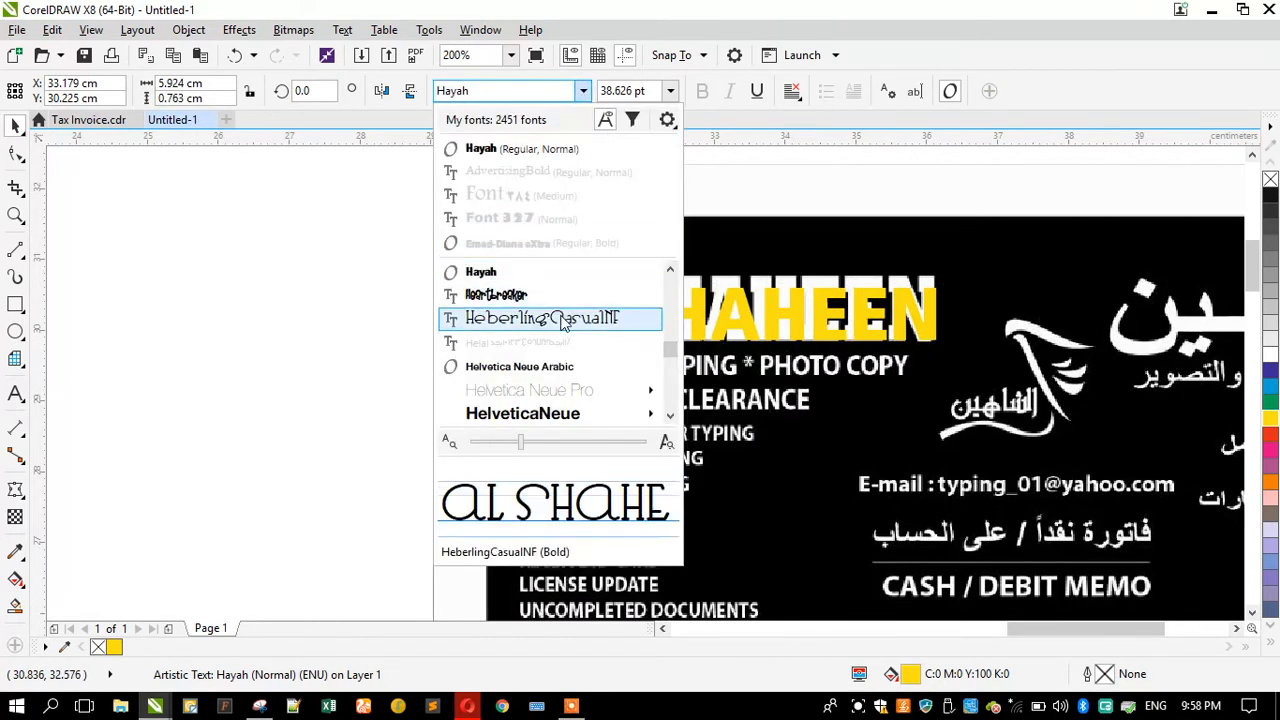
left_click_drag(675, 352, 672, 285)
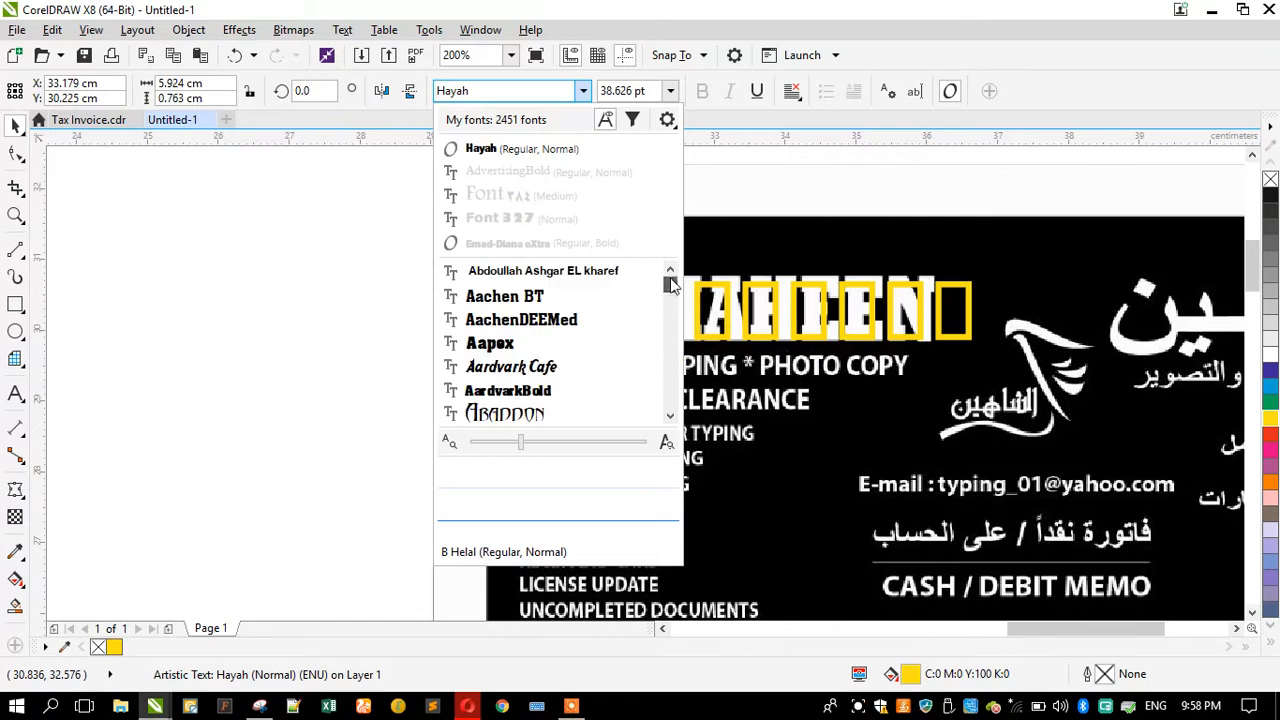
left_click(548, 330)
left_click_drag(1015, 318, 940, 318)
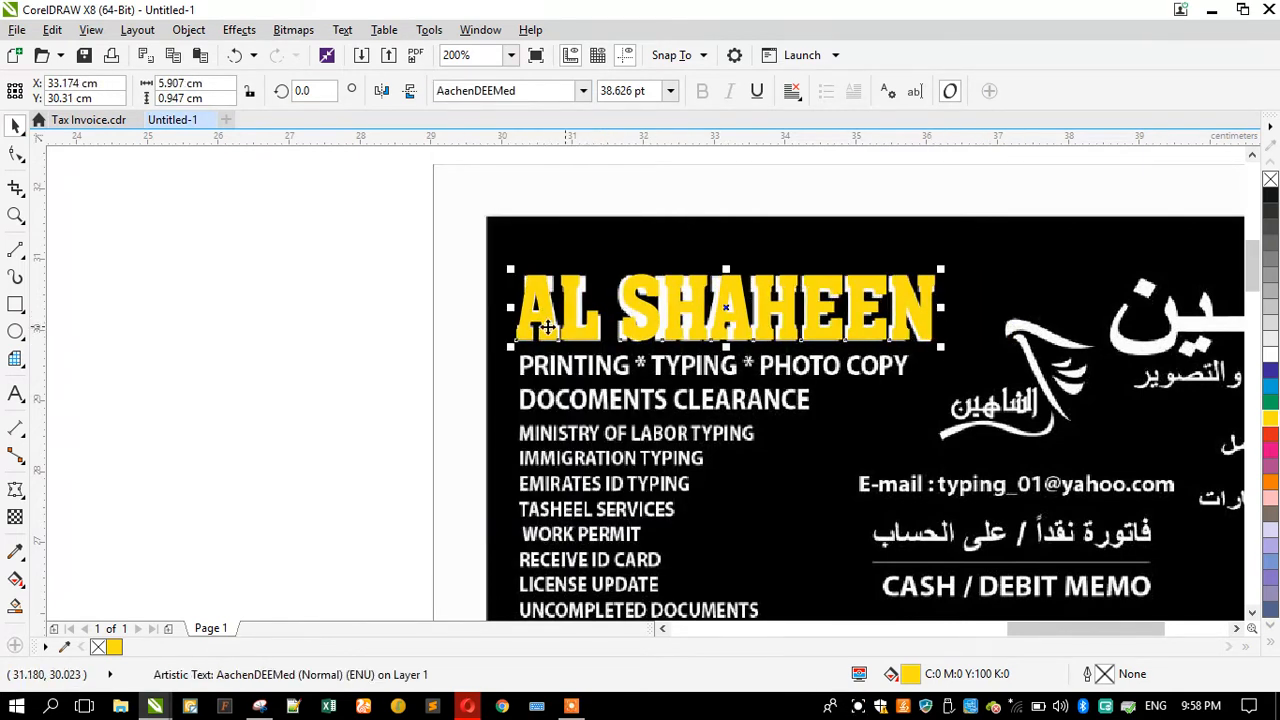
left_click(391, 337)
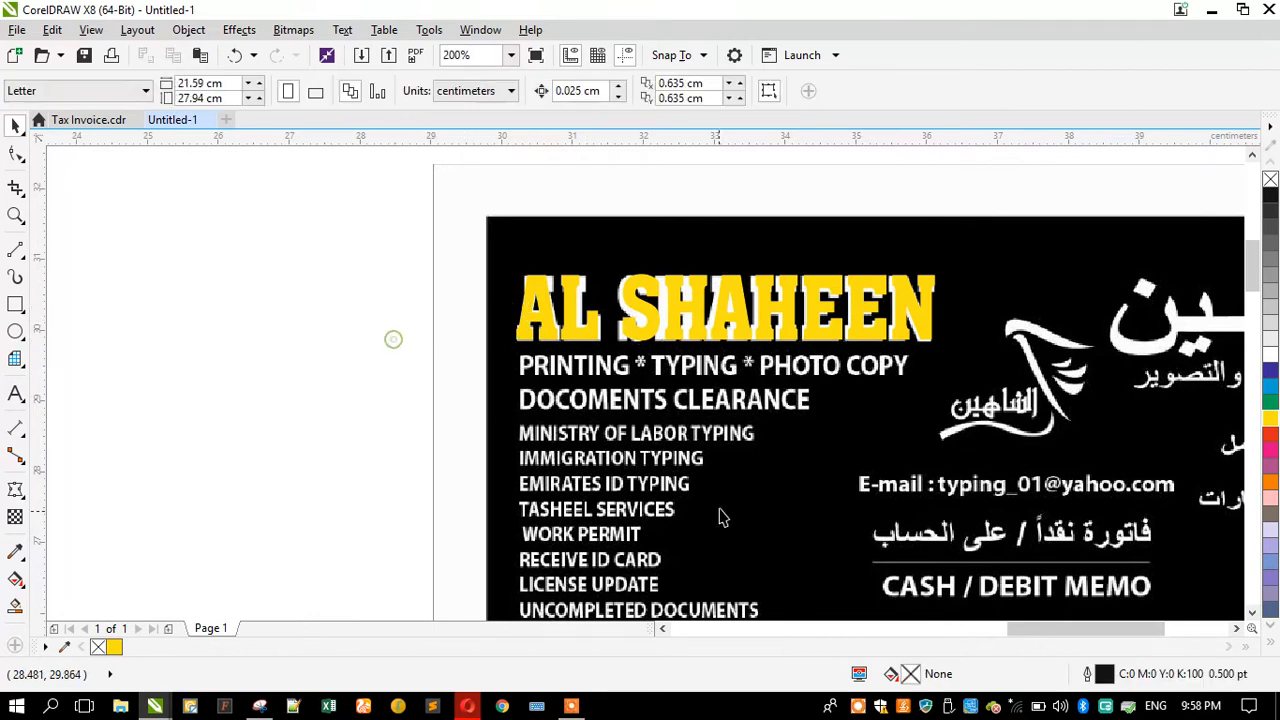
Step: Add artistic text reading PRINTING in the blank area beside the invoice
left_click(22, 397)
left_click(200, 408)
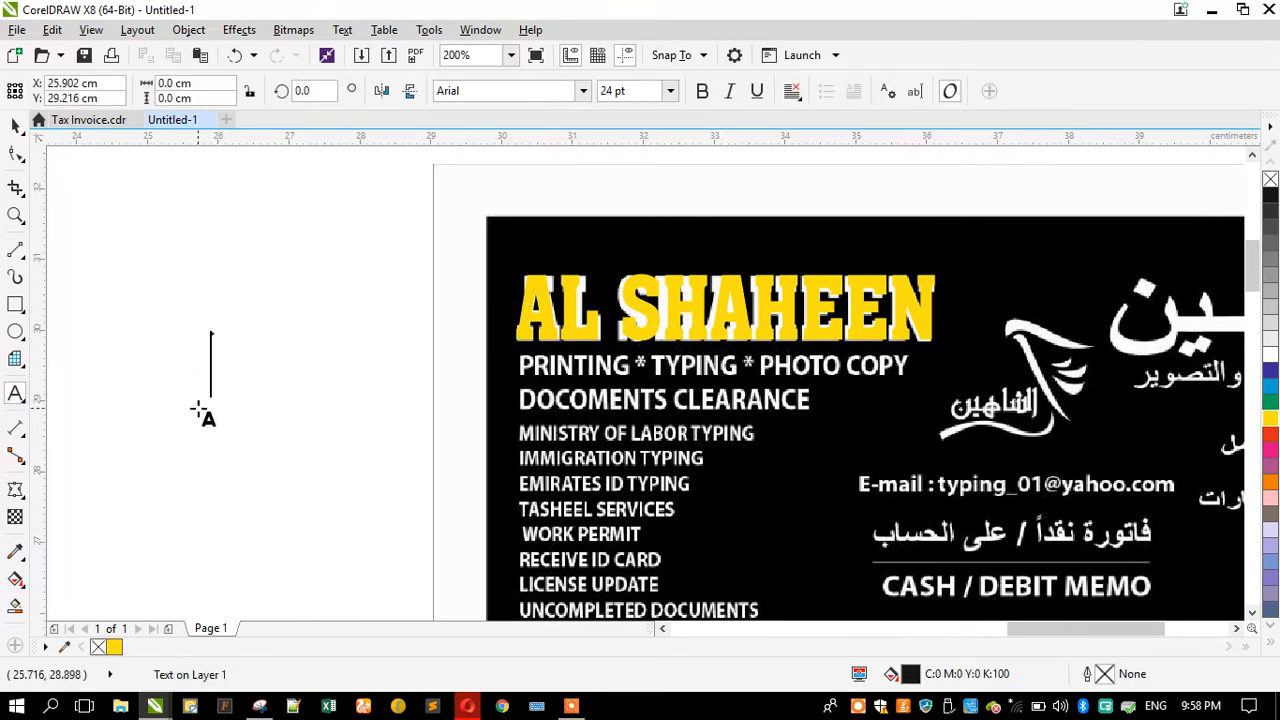
type("p")
key("BackSpace")
key("Caps_Lock")
type("p")
key("BackSpace")
key("Caps_Lock")
type("PRIN")
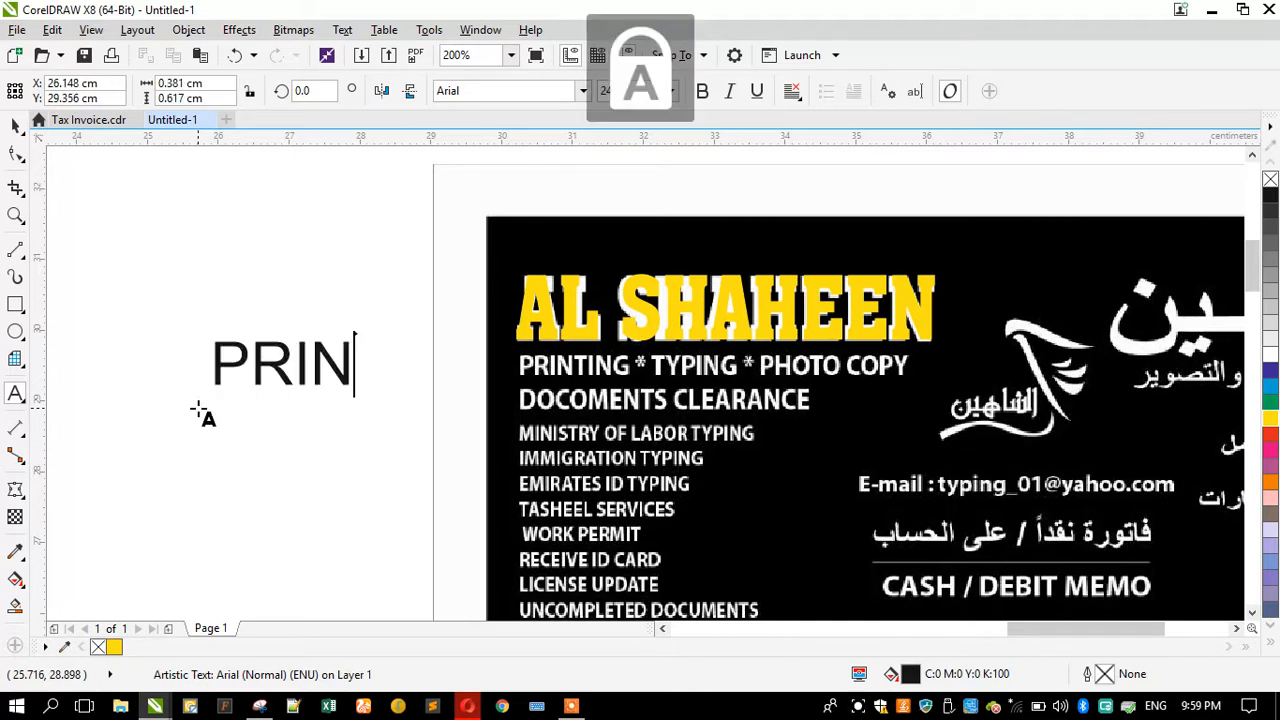
type("TING")
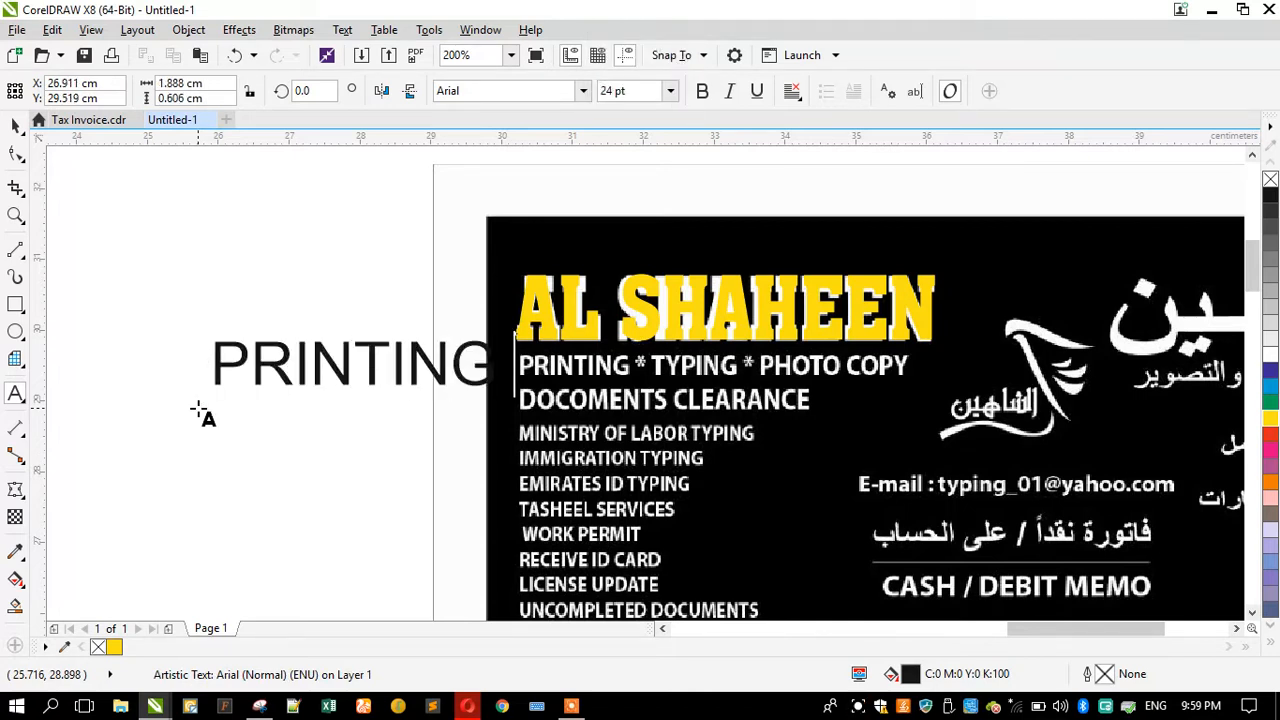
Step: Scale the text down and extend it to read PRINTING * TYPING * PHOT COPY
left_click(15, 125)
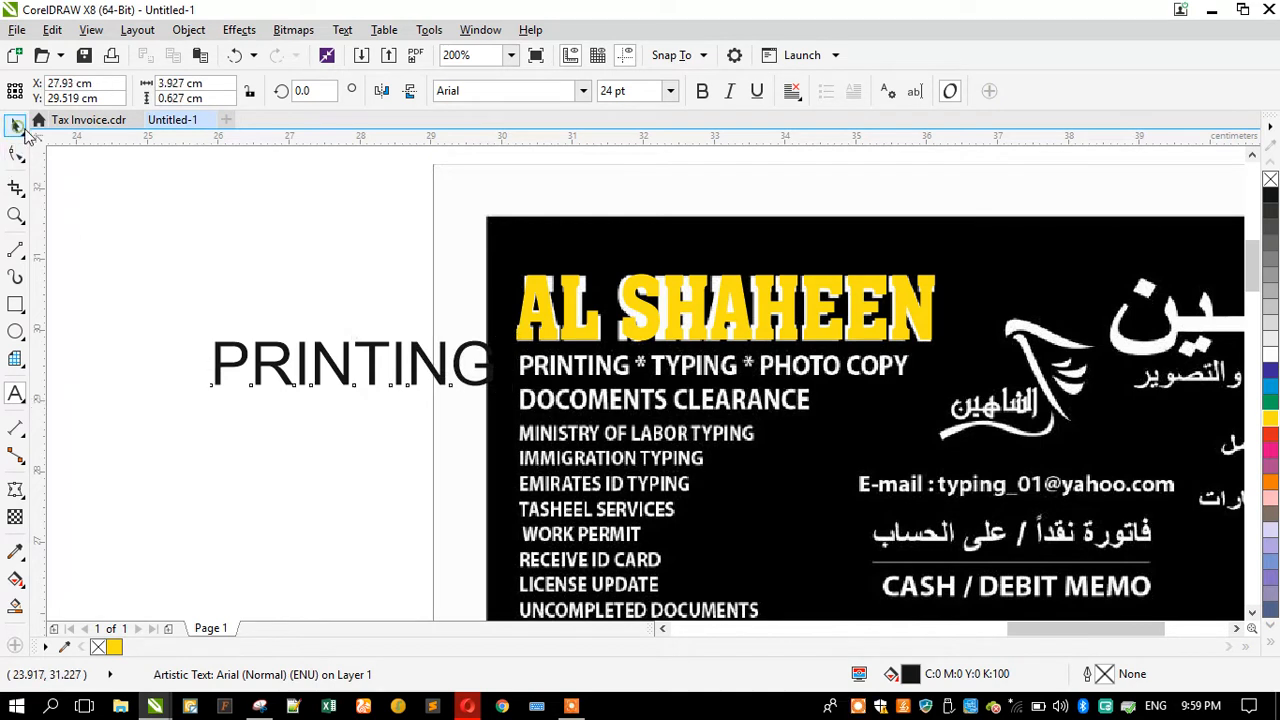
left_click_drag(505, 395, 136, 383)
key("F8")
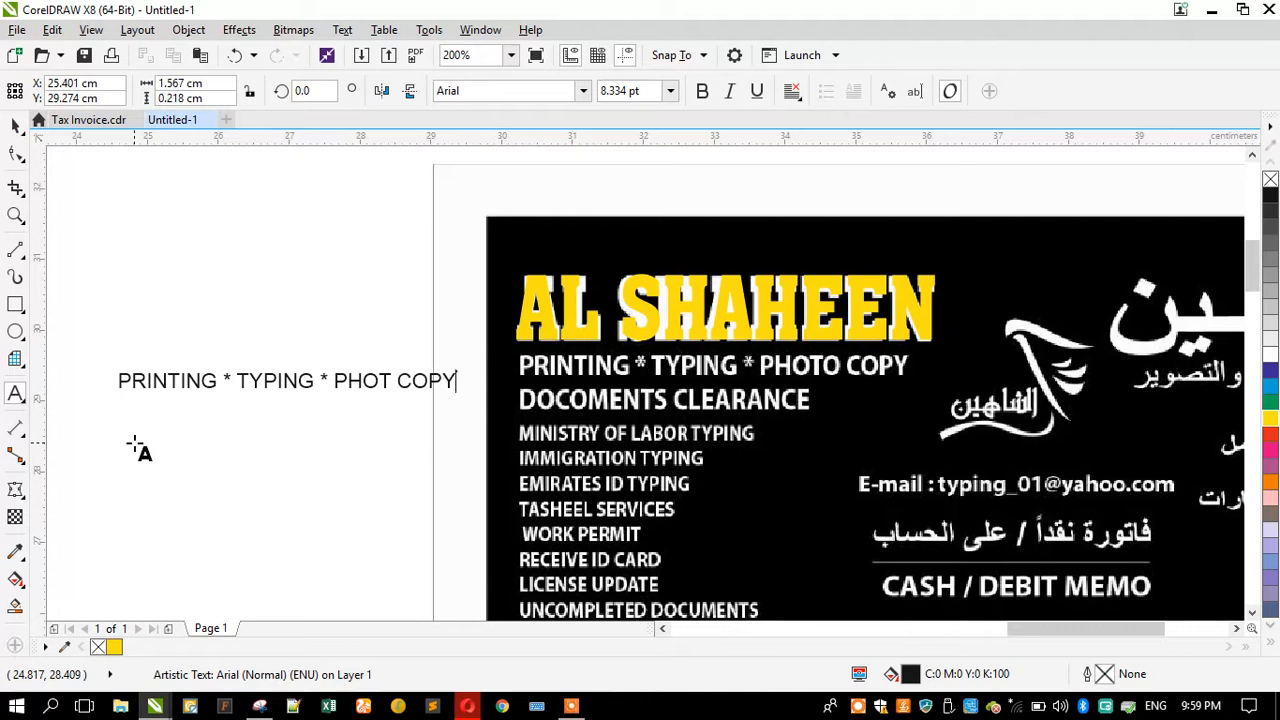
left_click(15, 126)
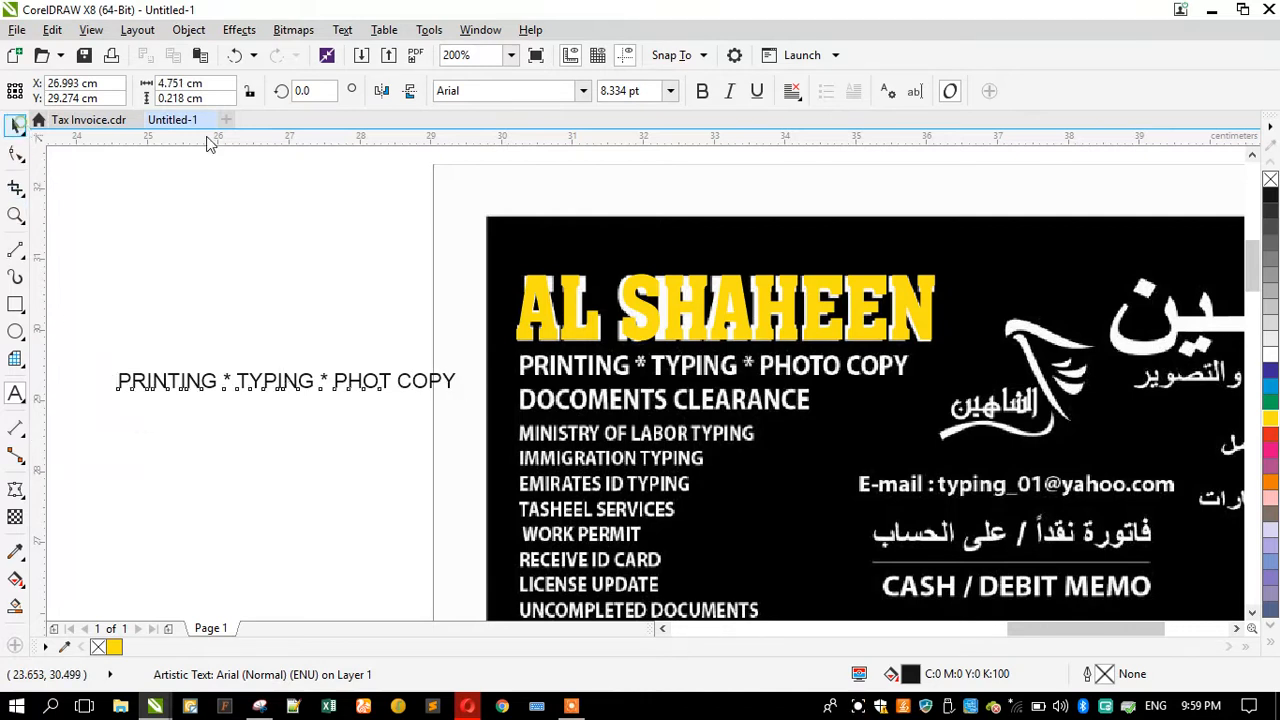
Step: Set the new text's font to Myriad Pro
left_click(477, 91)
type("Myanmar Text")
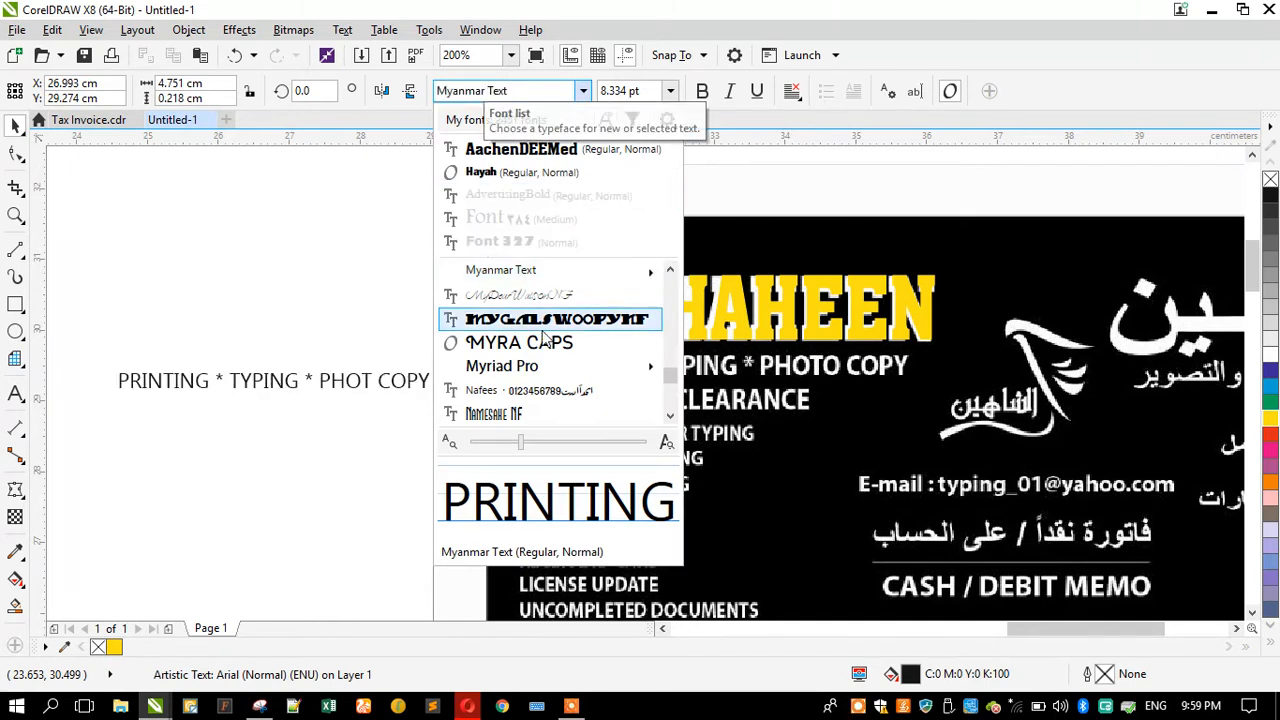
mouse_move(537, 370)
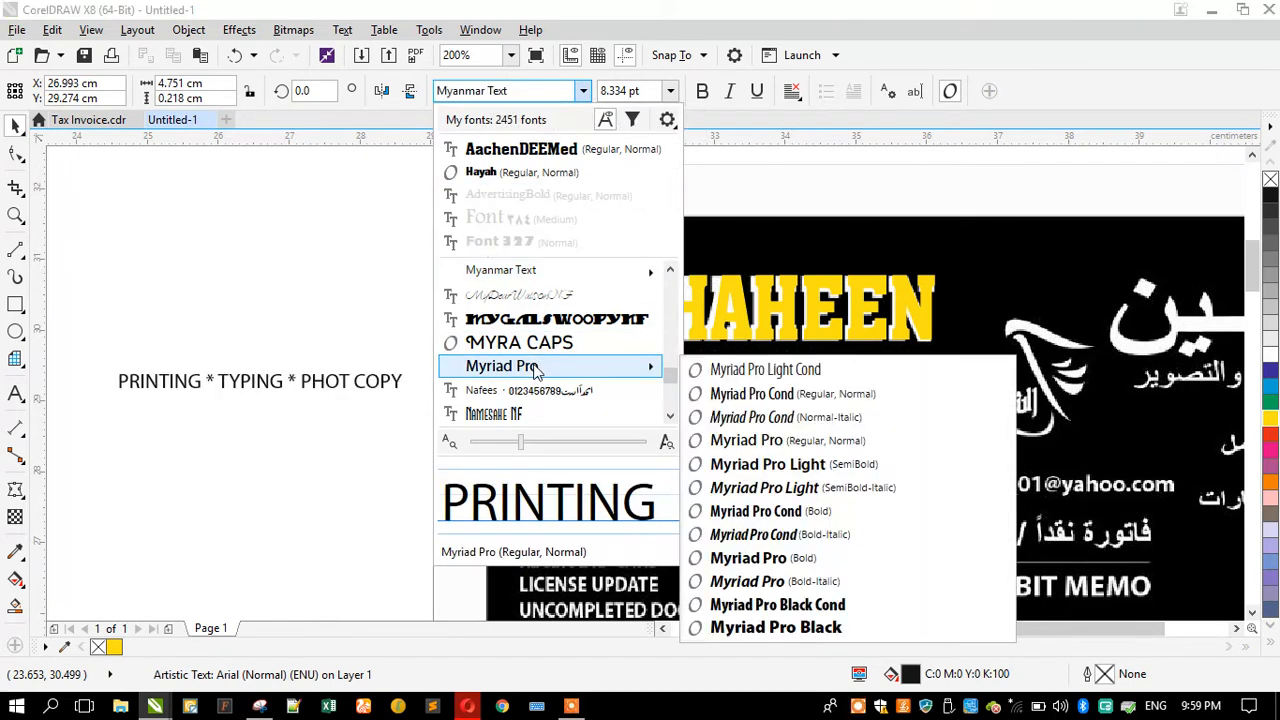
left_click(537, 368)
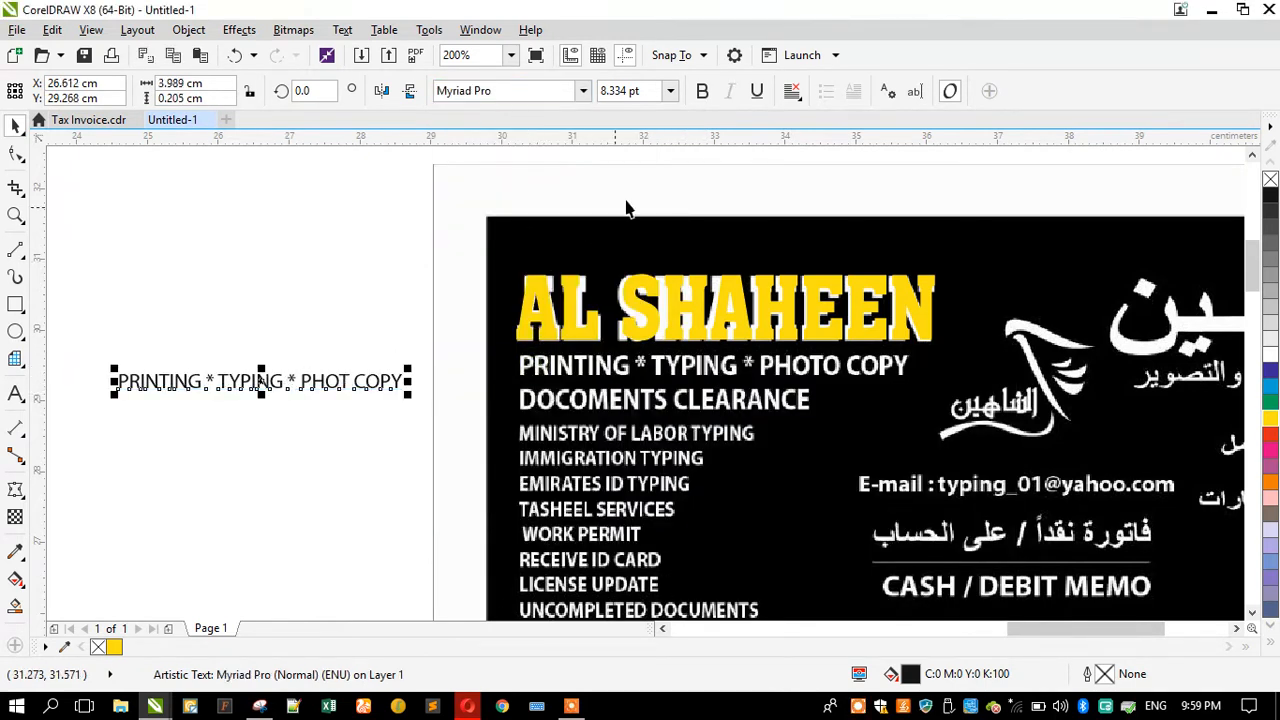
Step: Bold the text and move it onto the invoice's PRINTING * TYPING * PHOTO COPY line
left_click(703, 92)
left_click_drag(280, 382, 678, 370)
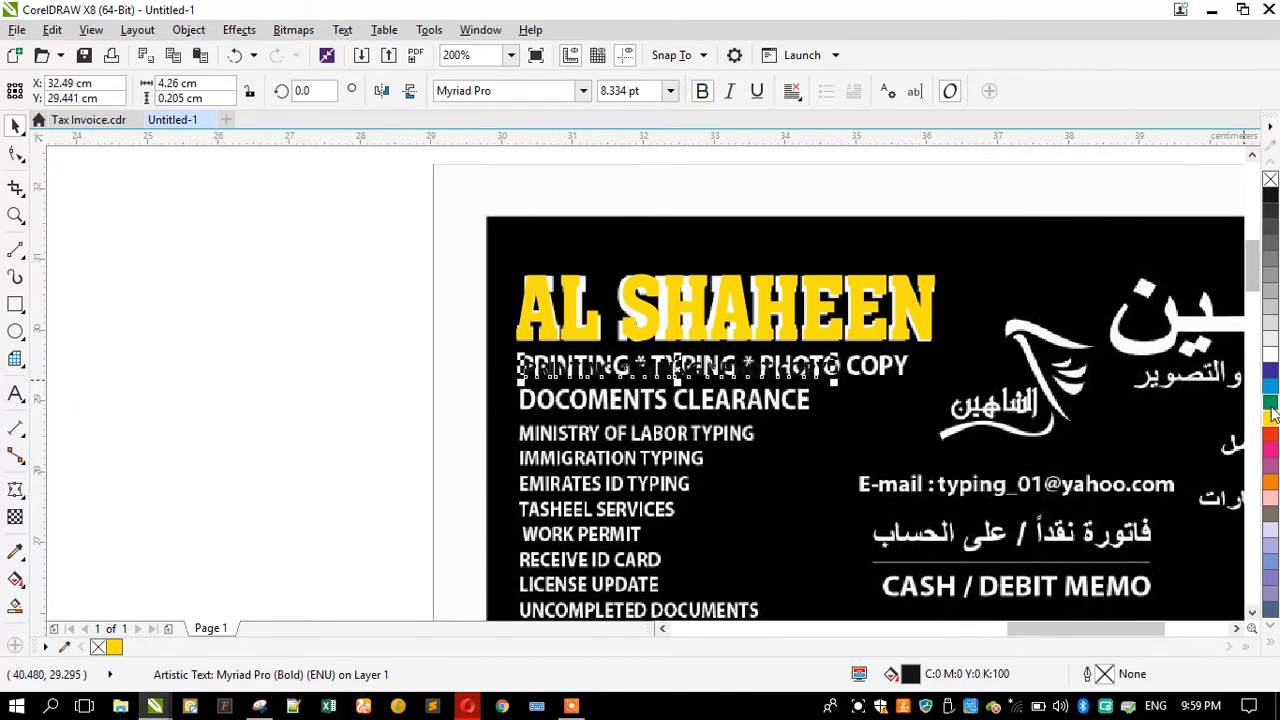
Step: Fill the text yellow and enlarge it to cover the invoice's printing line
left_click(1270, 420)
left_click_drag(476, 331, 468, 319)
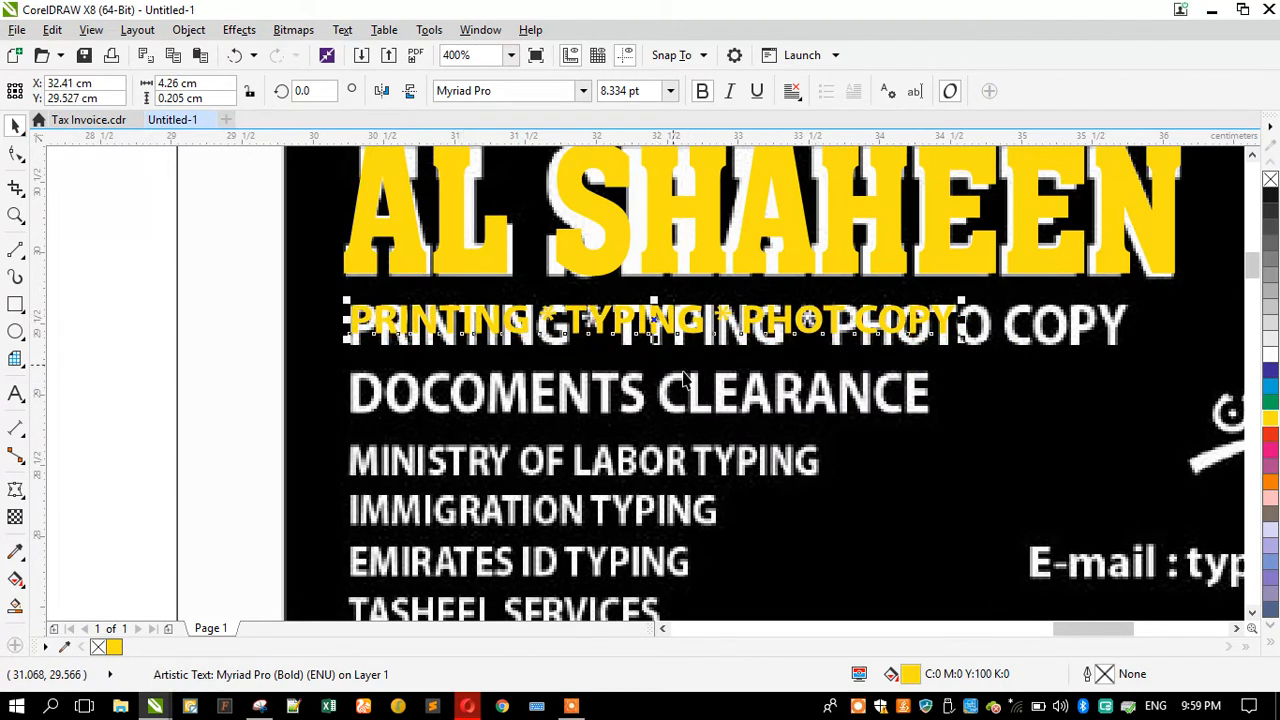
left_click_drag(966, 340, 1140, 418)
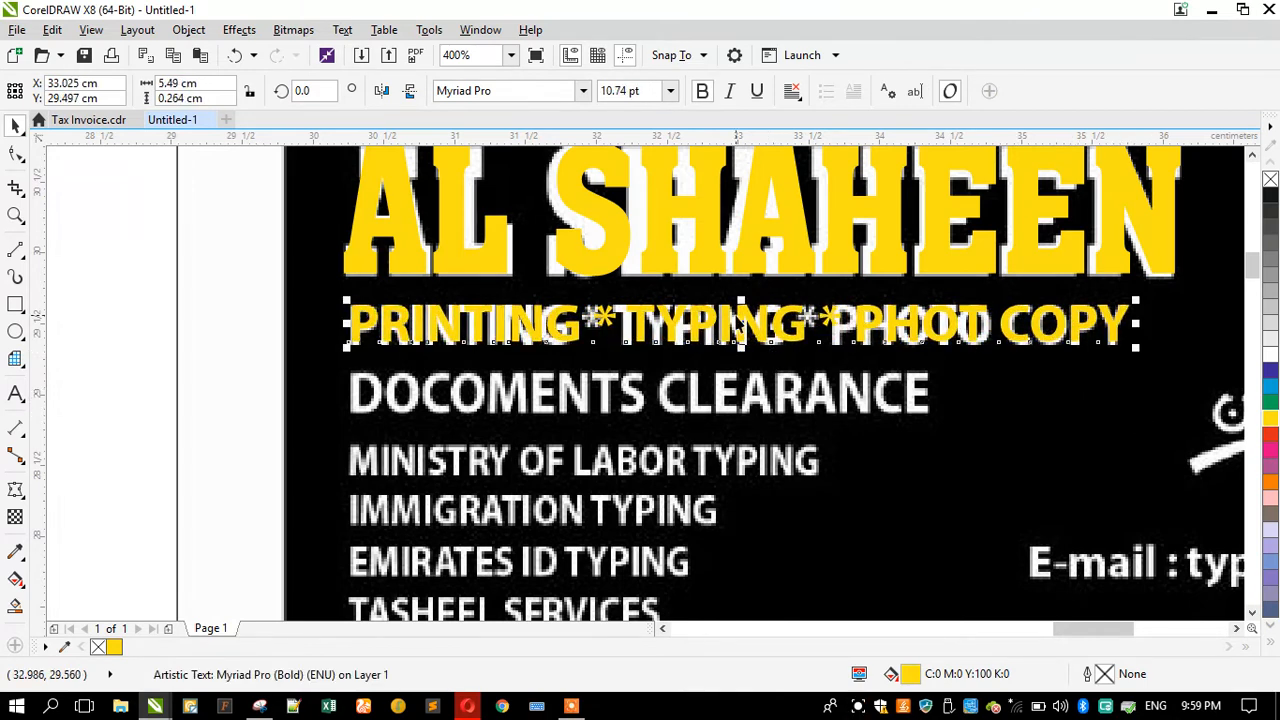
Step: Nudge the yellow text down and narrow it to match the invoice line's width
scroll(740, 345, "up", 4)
left_click_drag(737, 363, 736, 378)
scroll(730, 340, "down", 4)
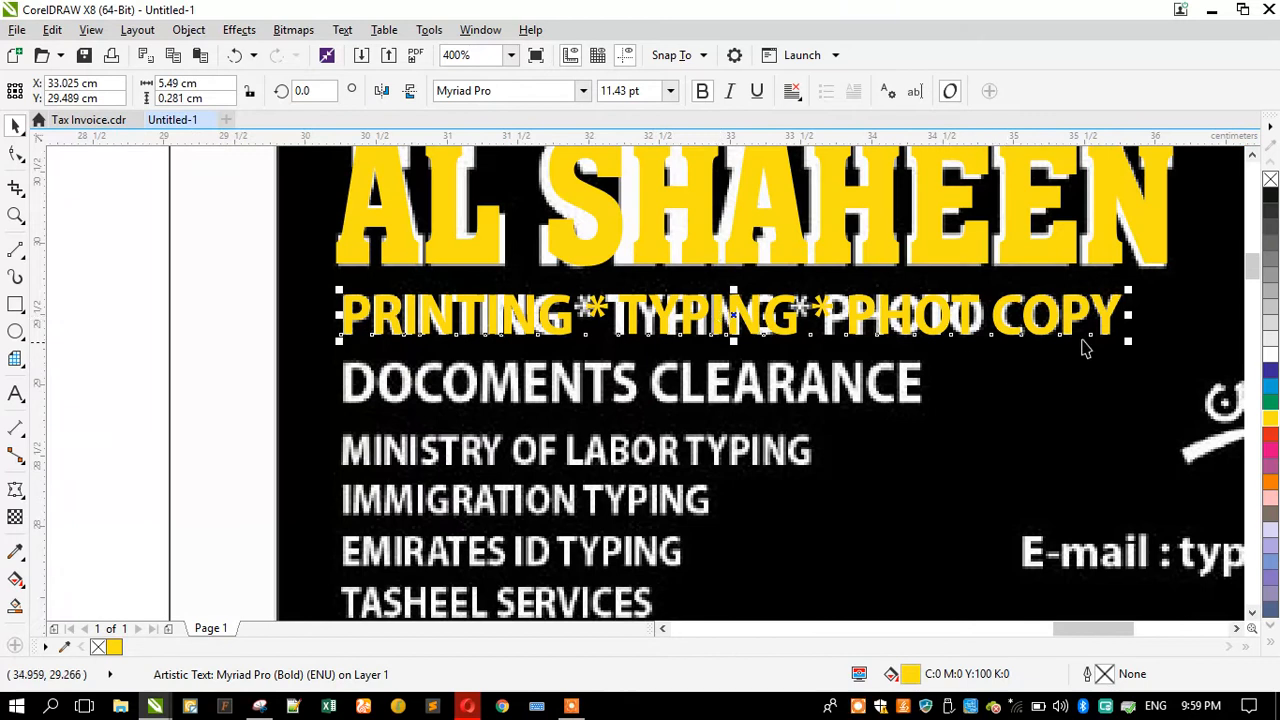
left_click_drag(1133, 315, 1094, 318)
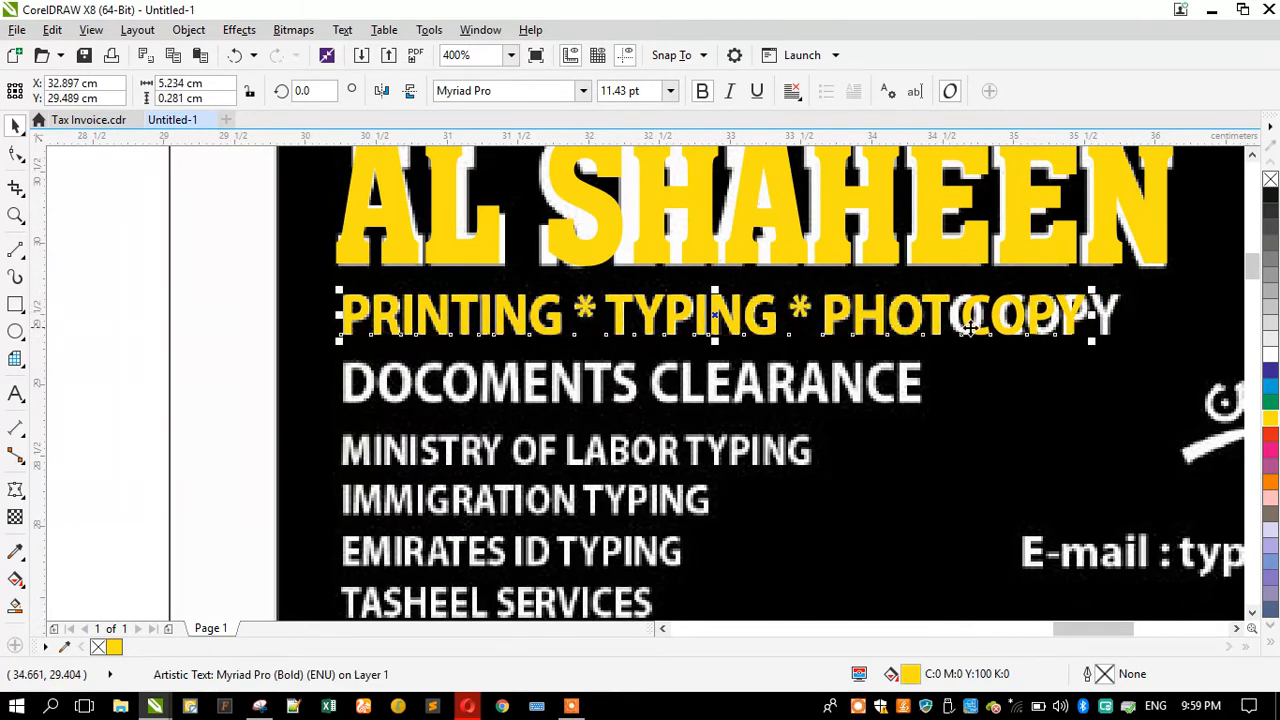
Step: Correct the text so it reads PHOTO COPY
left_click(15, 393)
left_click(950, 315)
left_click(12, 125)
scroll(264, 207, "down", 1)
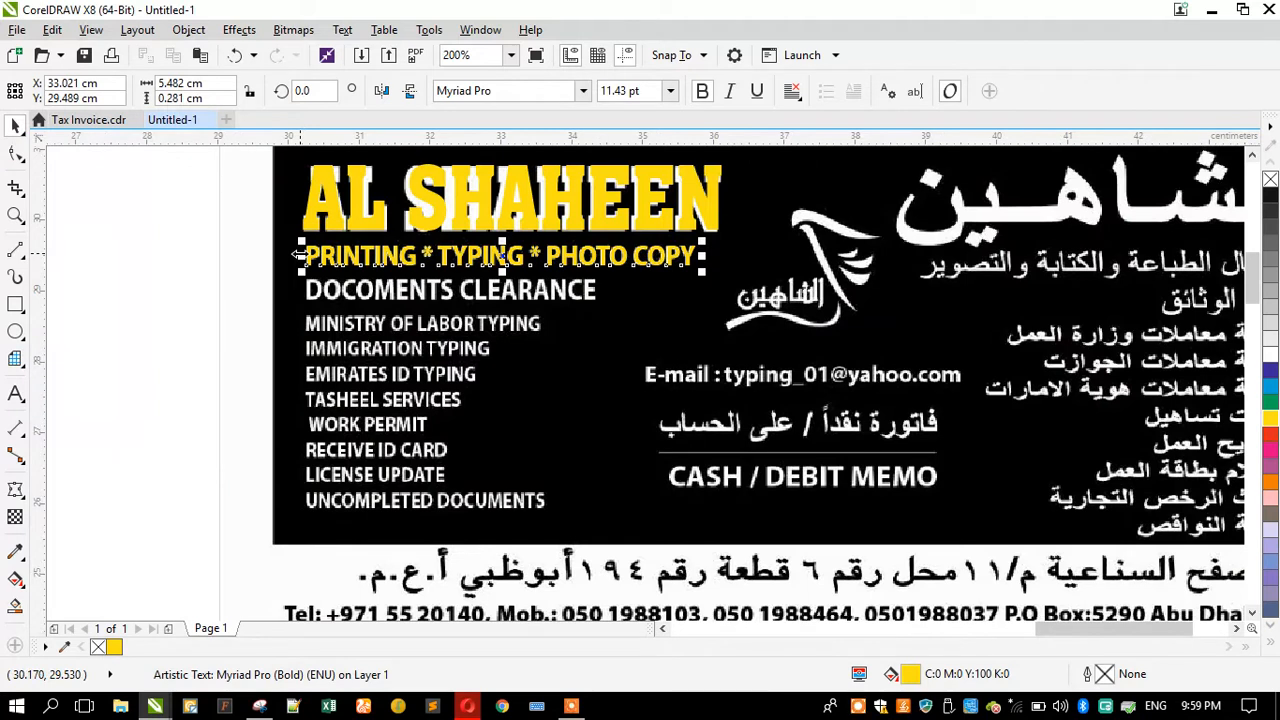
Step: Duplicate the printing line below and retype the copy as DOCOMENTS CLEARANCE
scroll(347, 260, "up", 1)
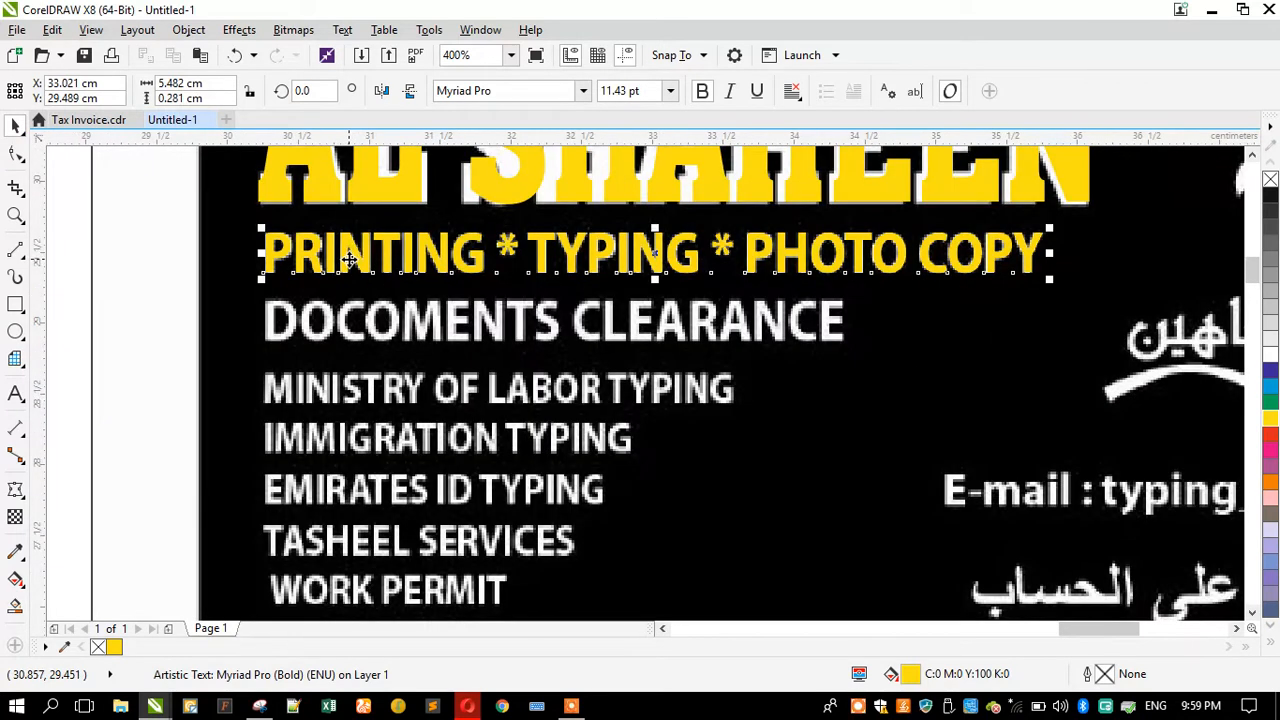
left_click_drag(357, 278, 357, 409)
left_click(15, 393)
key("ctrl+a")
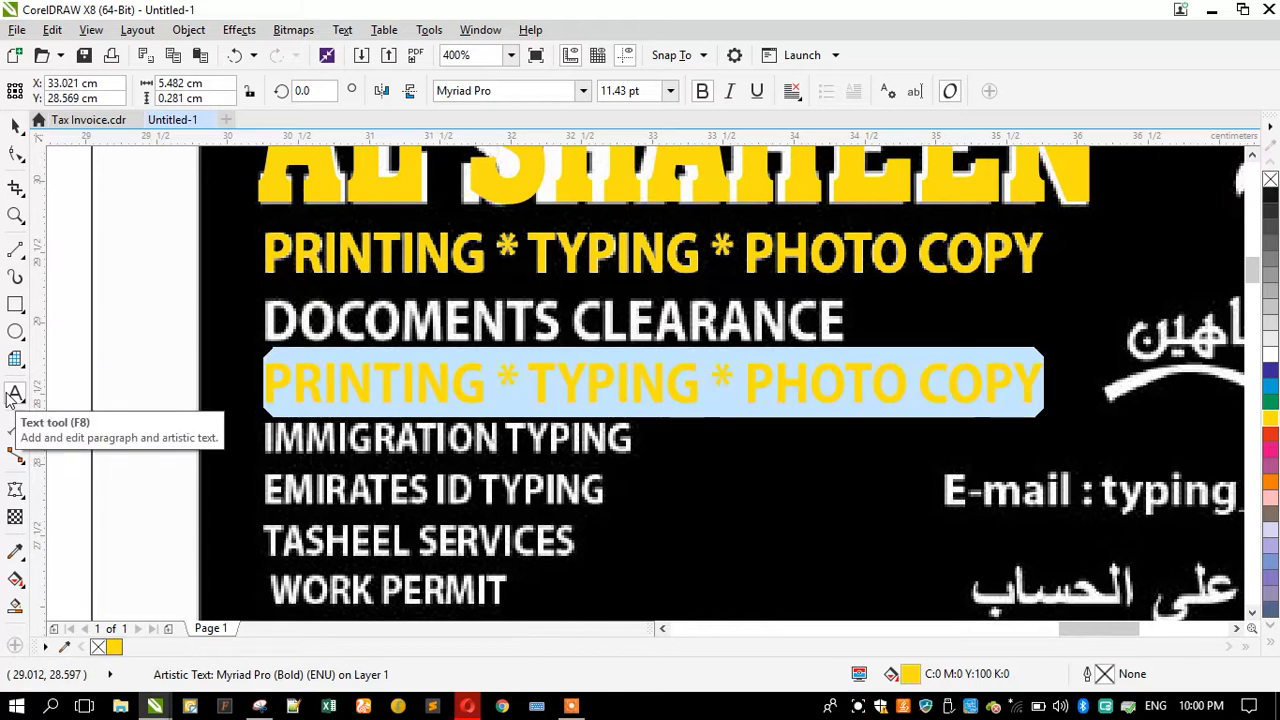
type("DOCOMENTS")
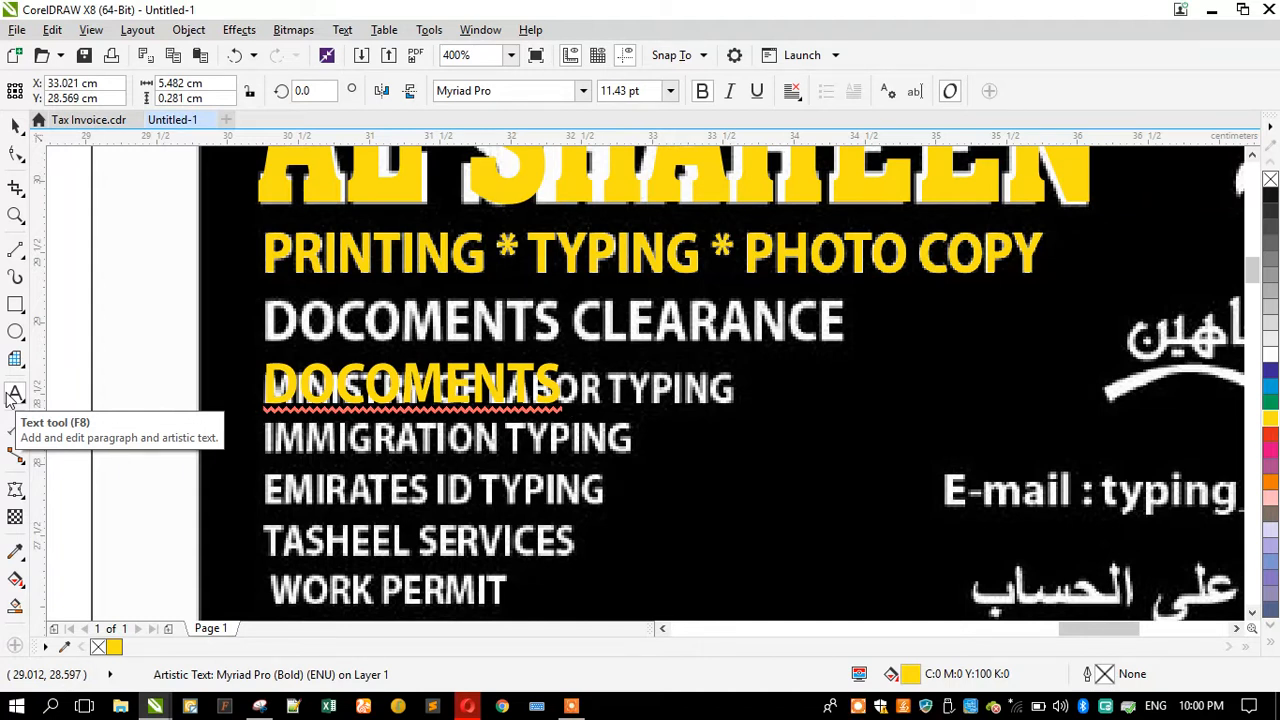
type("CLEARANCE")
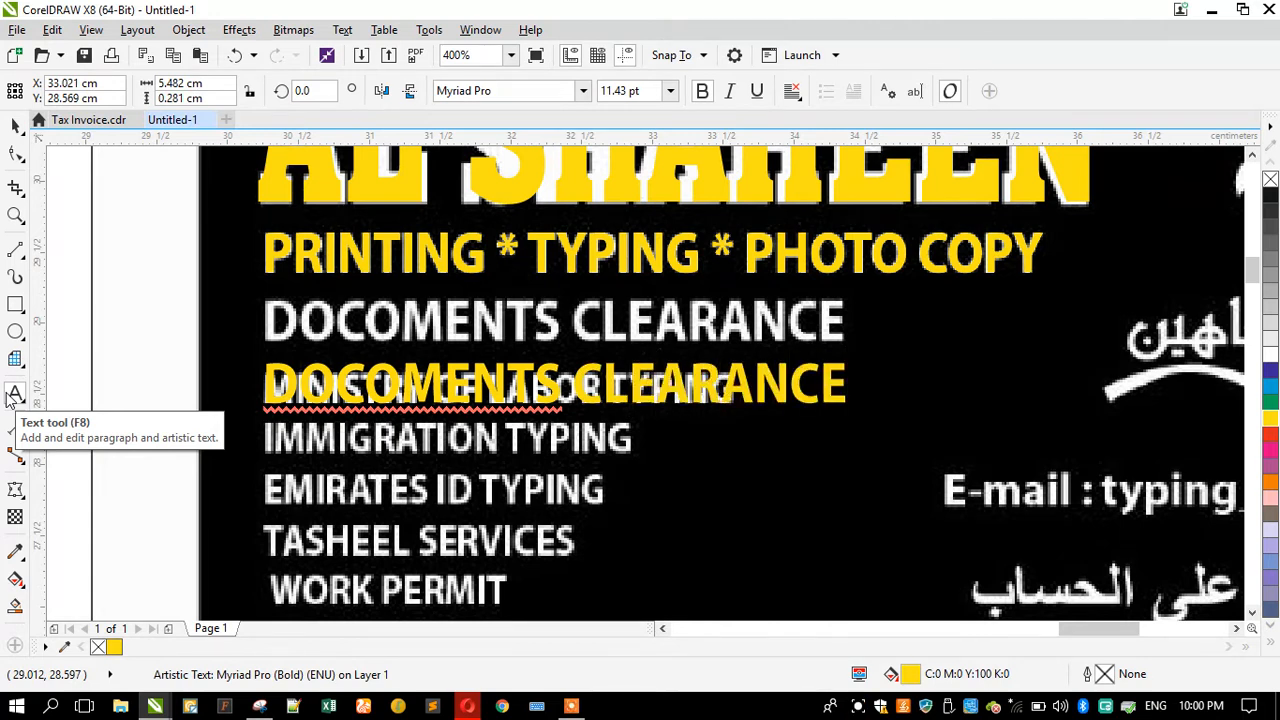
Step: Align DOCOMENTS CLEARANCE over the invoice's second line and place a copy lower down on the invoice
left_click(15, 125)
left_click_drag(340, 383, 352, 478)
scroll(352, 326, "down", 1)
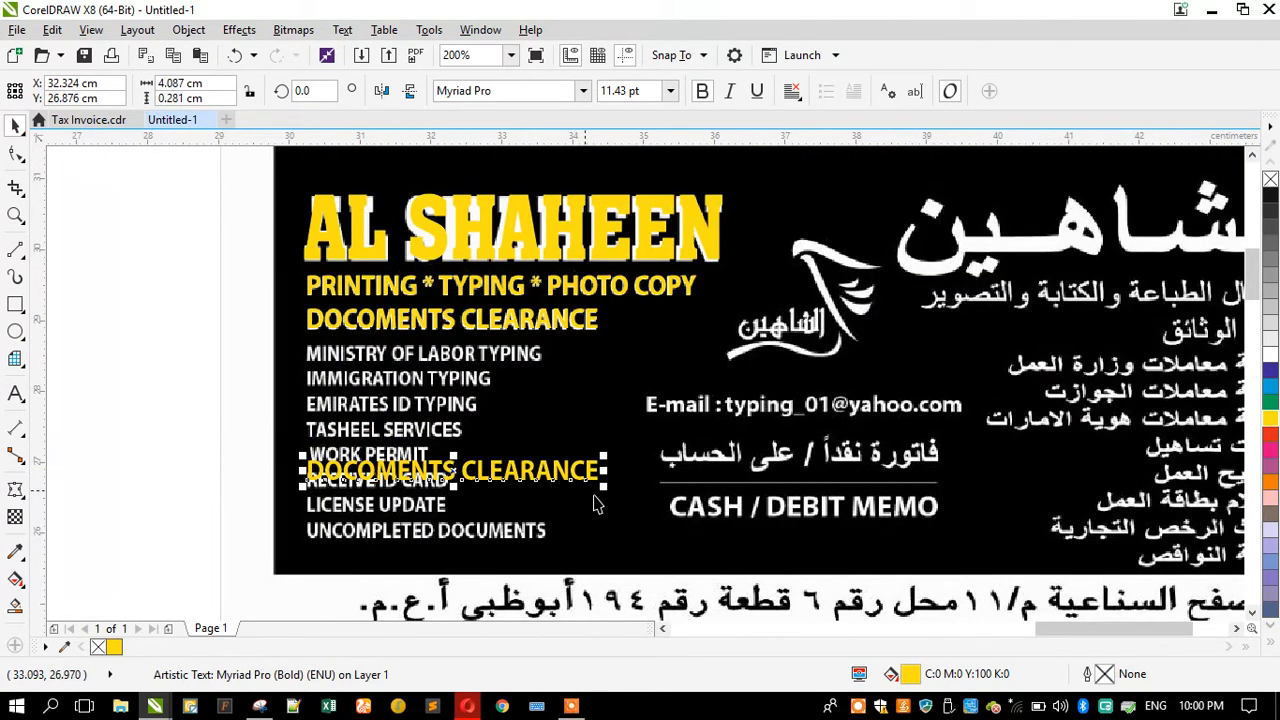
Step: Shrink the lower copy and retype it as MINISTRY OF LABOR TYPING
left_click_drag(603, 485, 550, 492)
left_click(15, 393)
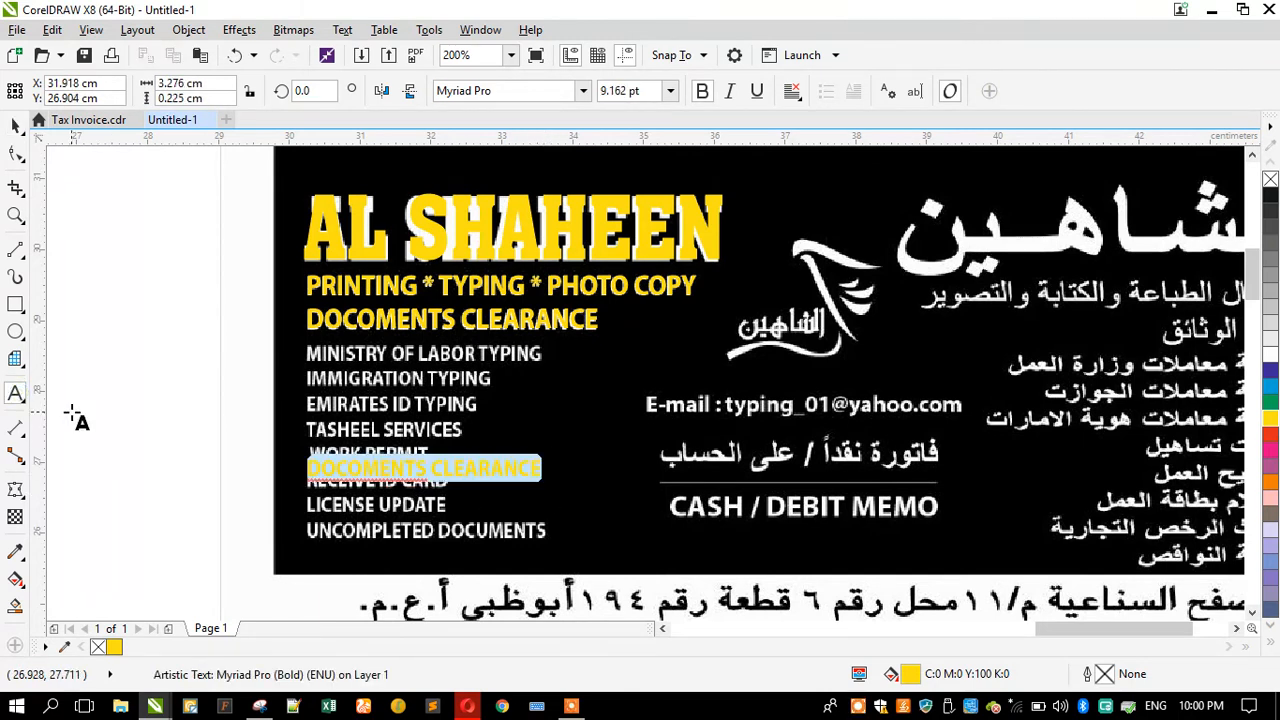
type("MINISTR")
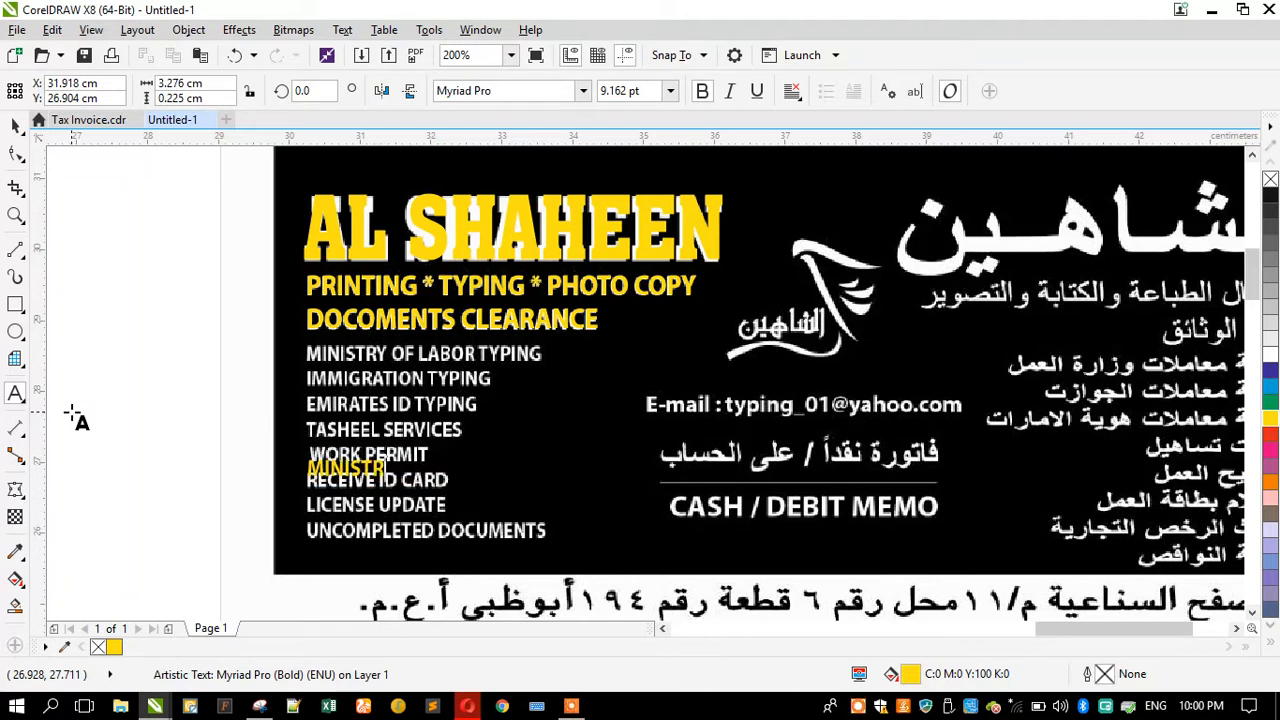
type("Y OF LABOR TYPING")
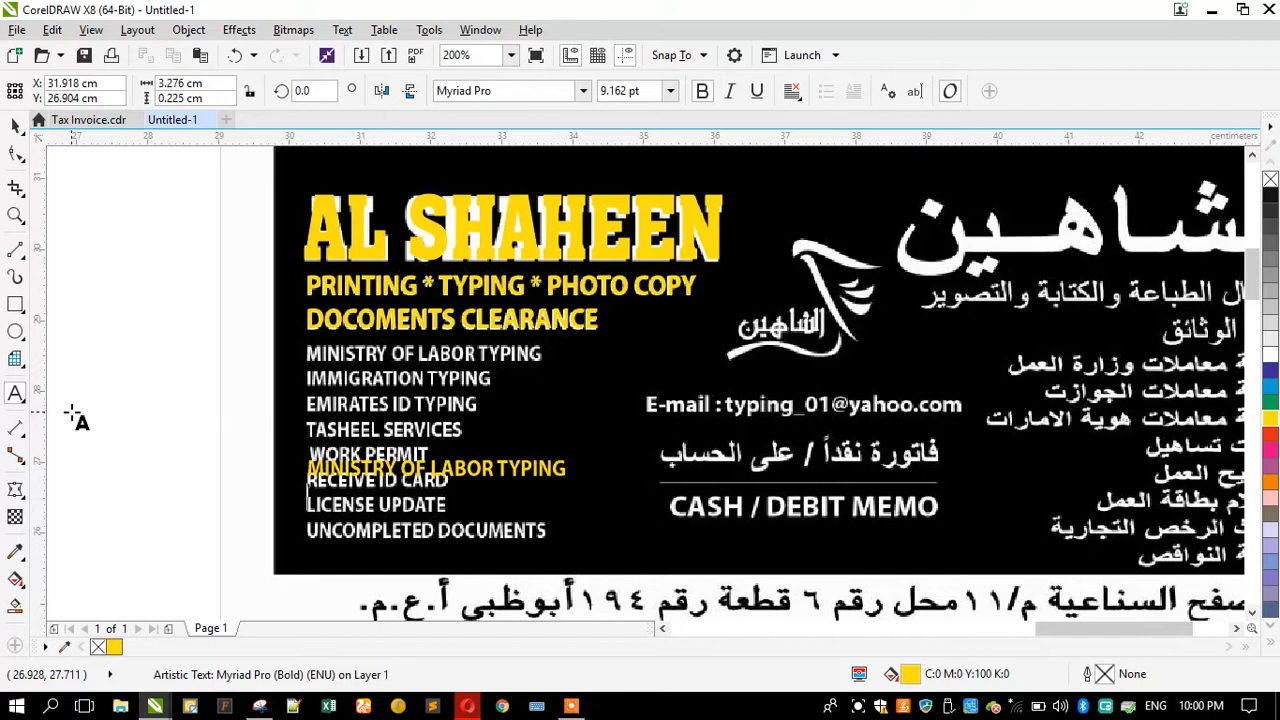
type(" IMM")
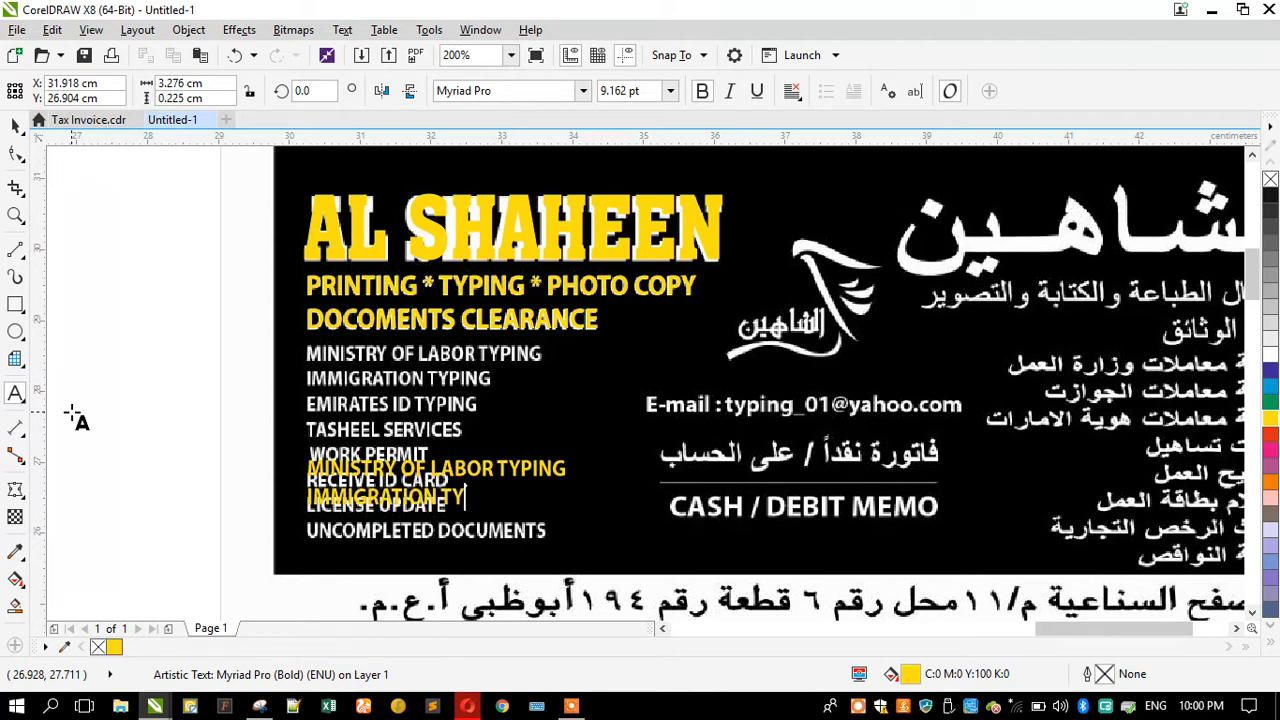
Step: Add the lines IMMIGRATION TYPING, EMIRATES ID TYPING, TASHEEL SERVICES and WORK PERMIT below MINISTRY OF LABOR TYPING in the same text
type("IGRATION TYPING")
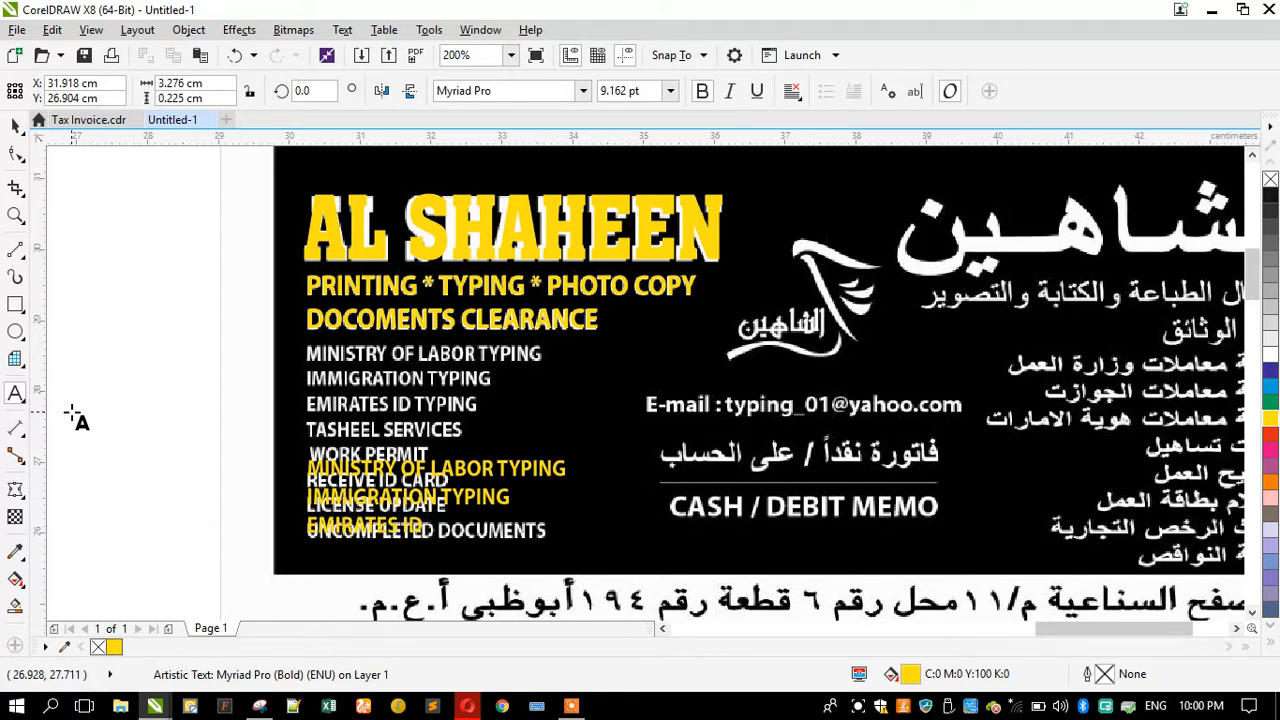
type("ING ")
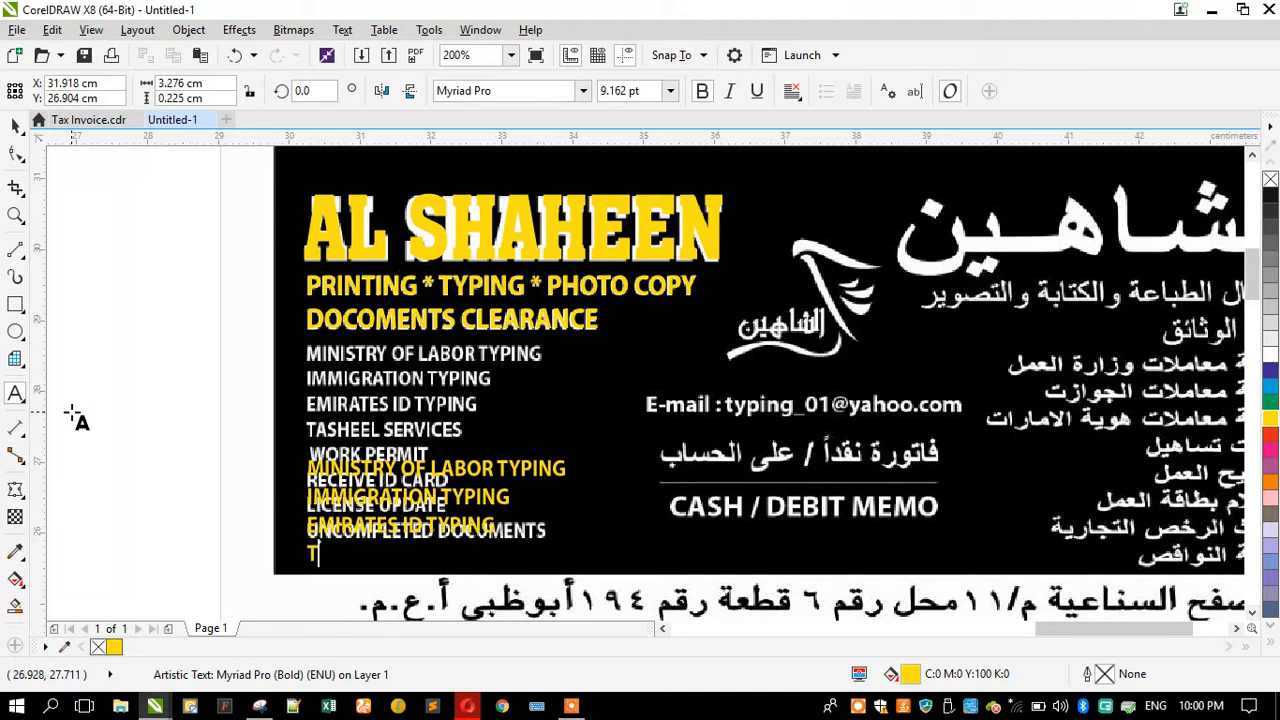
type("TASHEEL ")
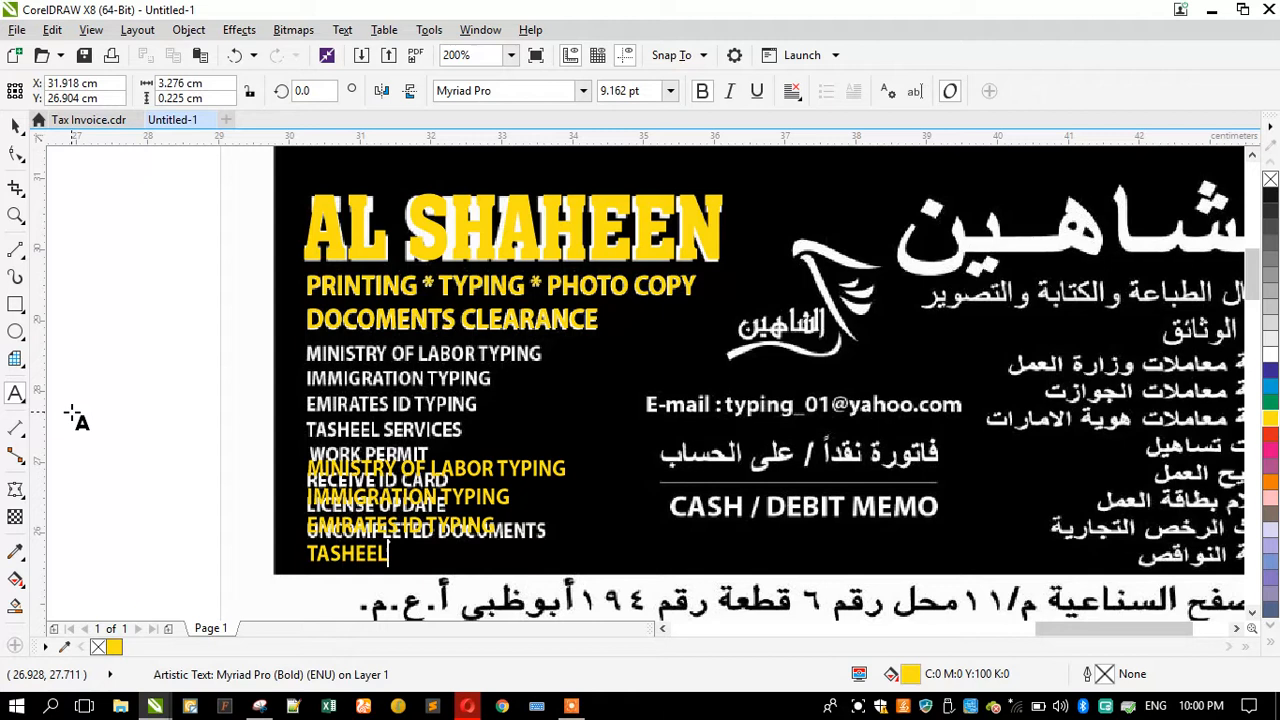
type("SERVICES ")
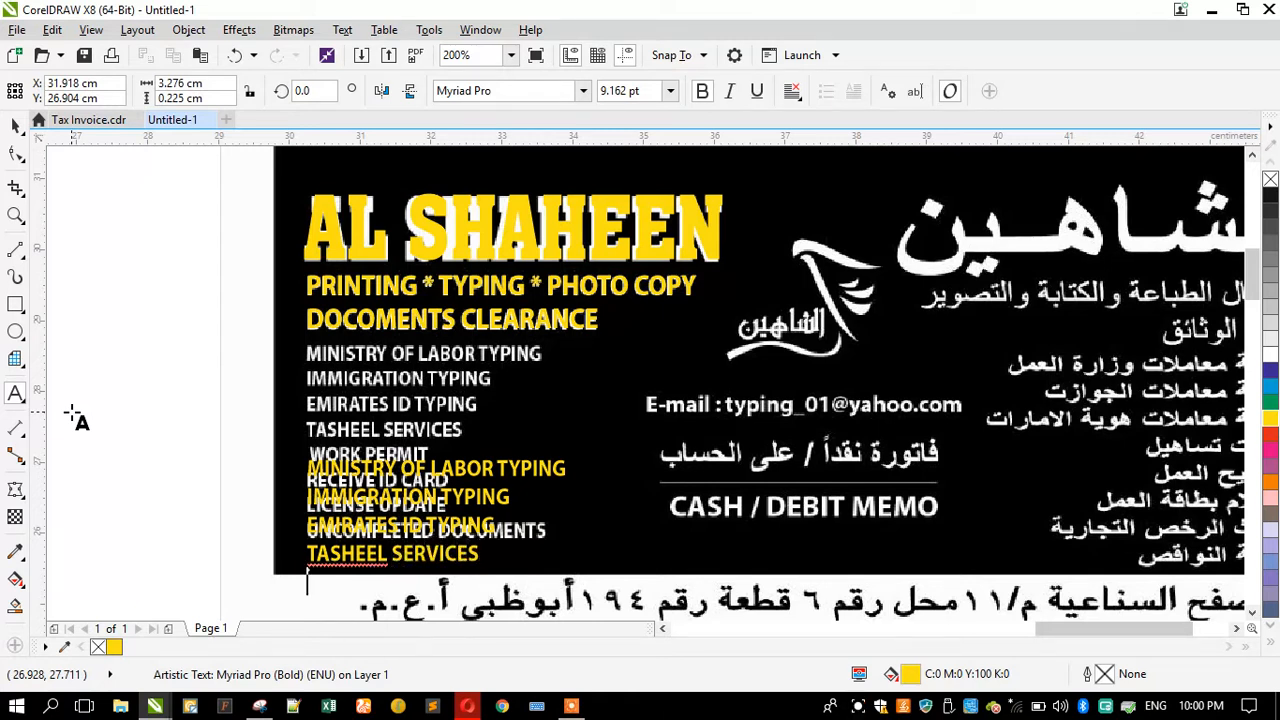
type("WORK PERMIT")
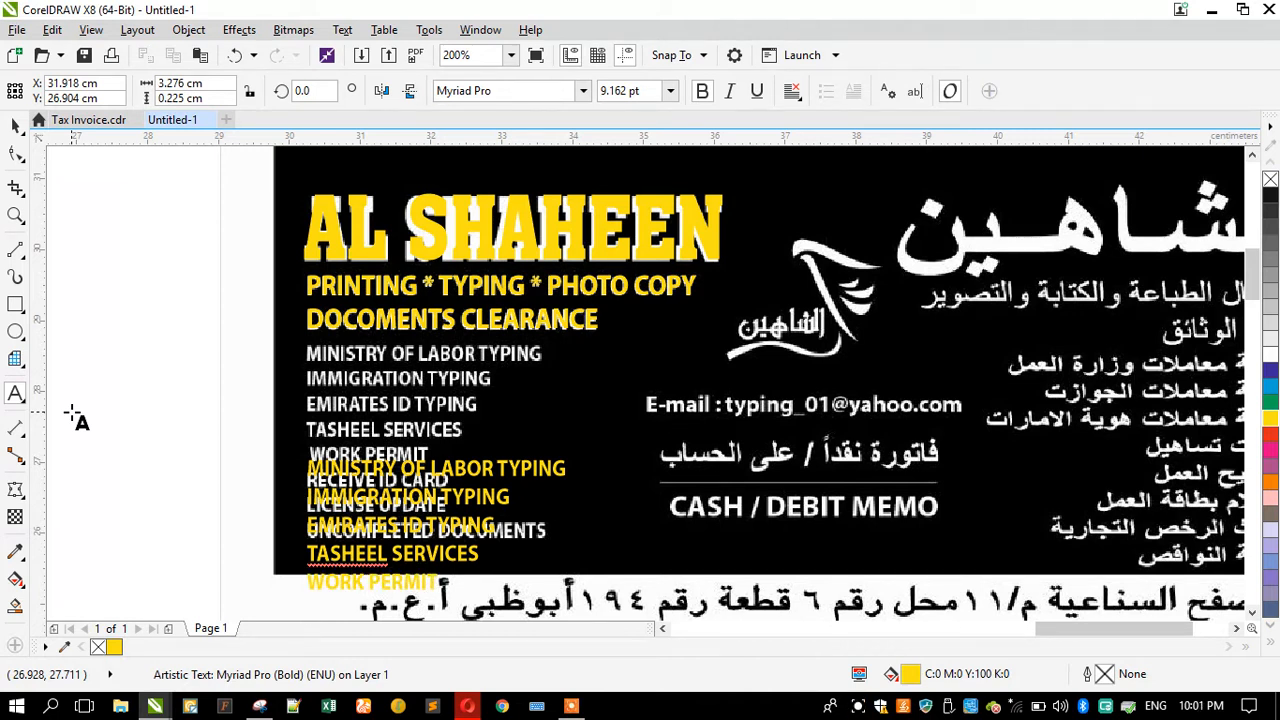
Step: Move the service list text up over the invoice's list and scale it so each line matches the scanned lines
left_click(15, 125)
left_click_drag(408, 466, 403, 352)
scroll(403, 352, "up", 1)
left_click_drag(736, 473, 689, 485)
scroll(216, 360, "up", 2)
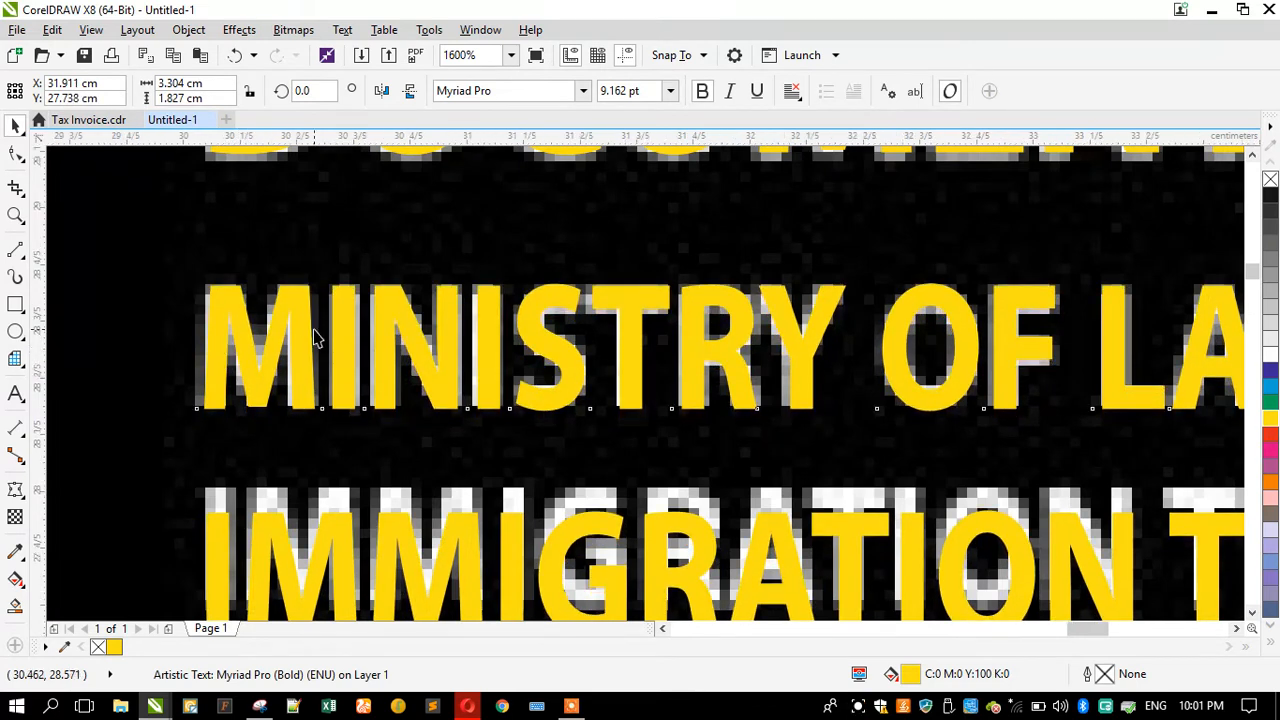
scroll(314, 336, "down", 2)
scroll(505, 572, "down", 1)
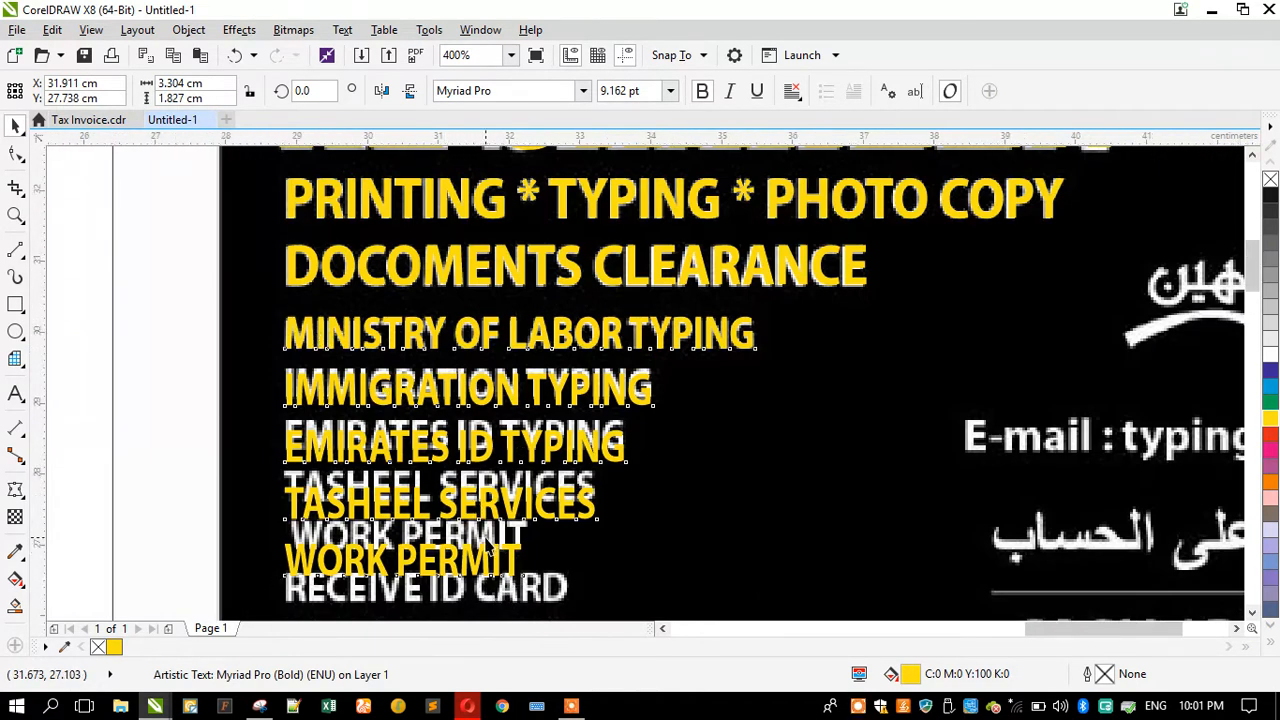
scroll(505, 562, "up", 1)
left_click_drag(496, 555, 453, 527)
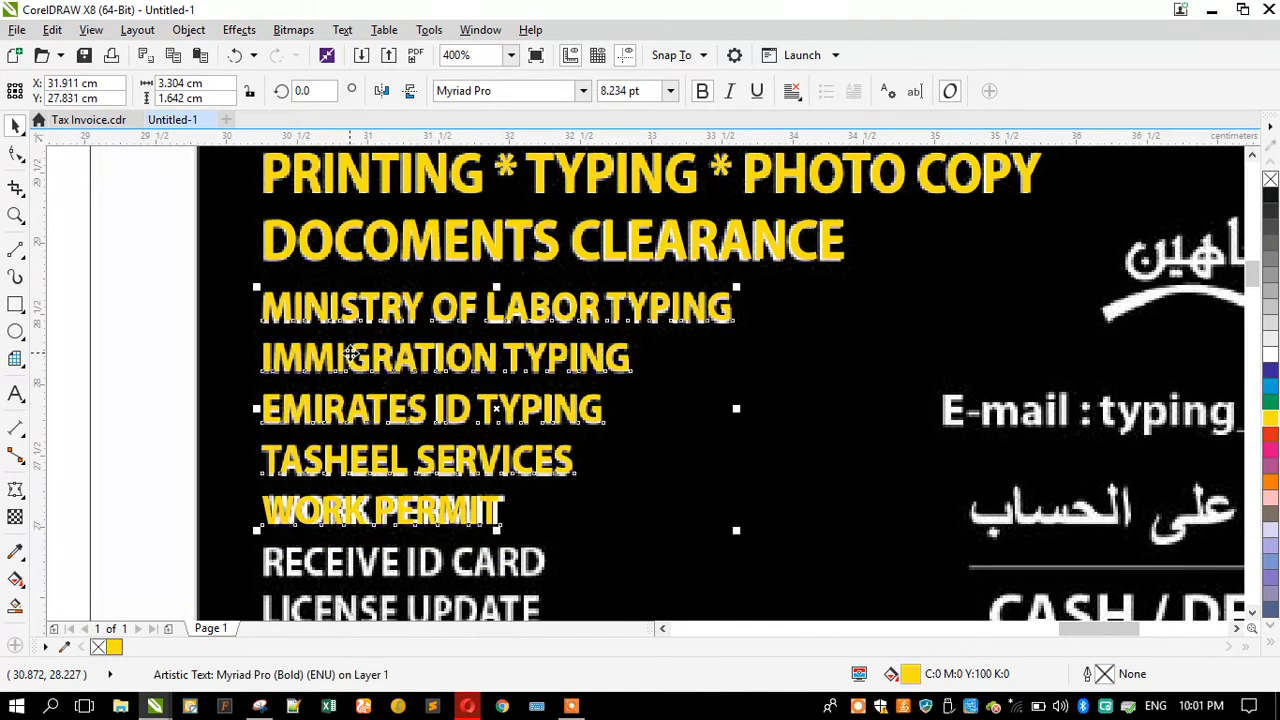
scroll(350, 355, "down", 1)
Step: Extend the service list with RECEIVE ID CARD, LICENSE UPDATE and UNCOMPLETED DOCUMENTS to cover the remaining lines
left_click(15, 393)
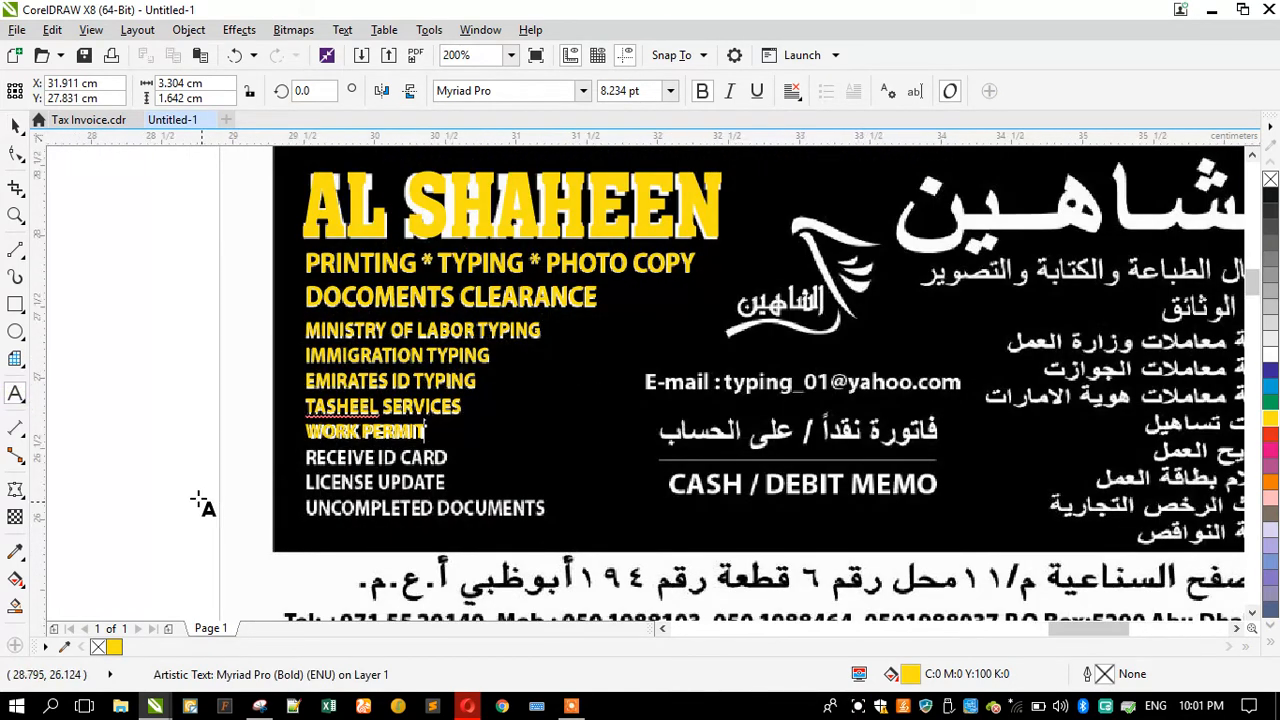
scroll(192, 492, "up", 1)
key("Right")
key("shift+Right")
key("shift+Right")
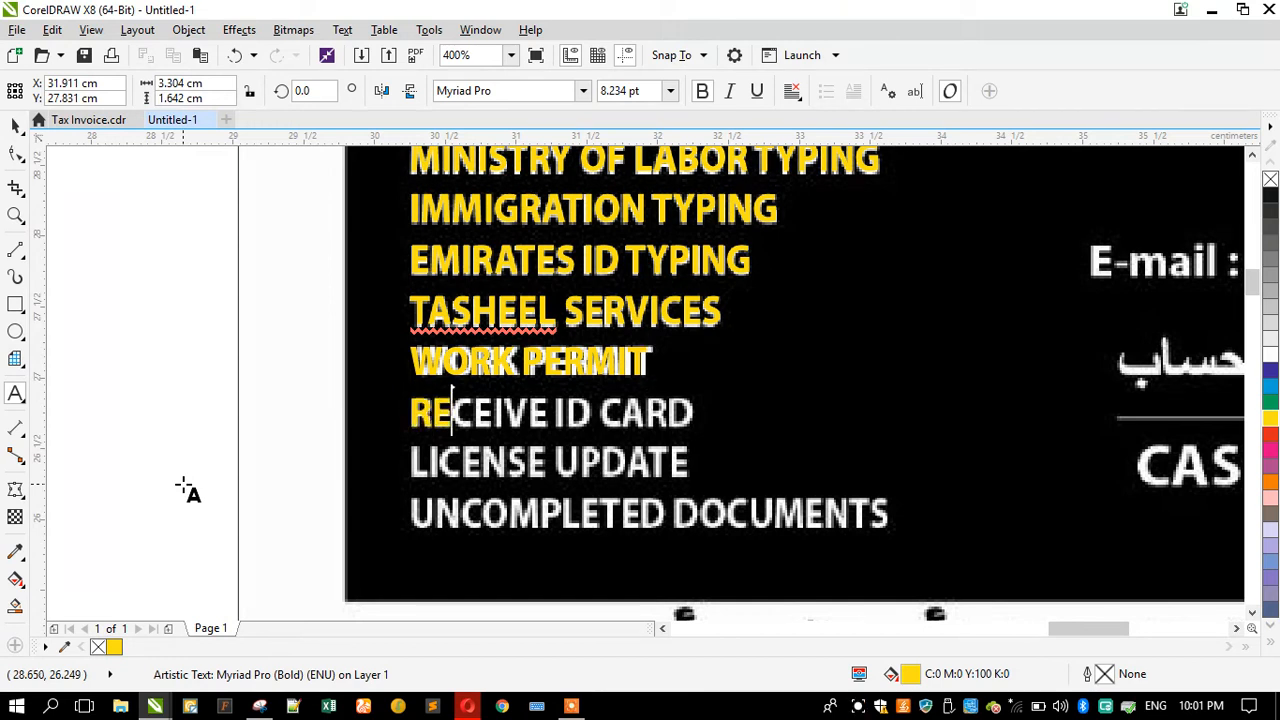
key("shift+Right")
key("shift+Right")
key("shift+Right")
key("shift+Right")
key("shift+Right")
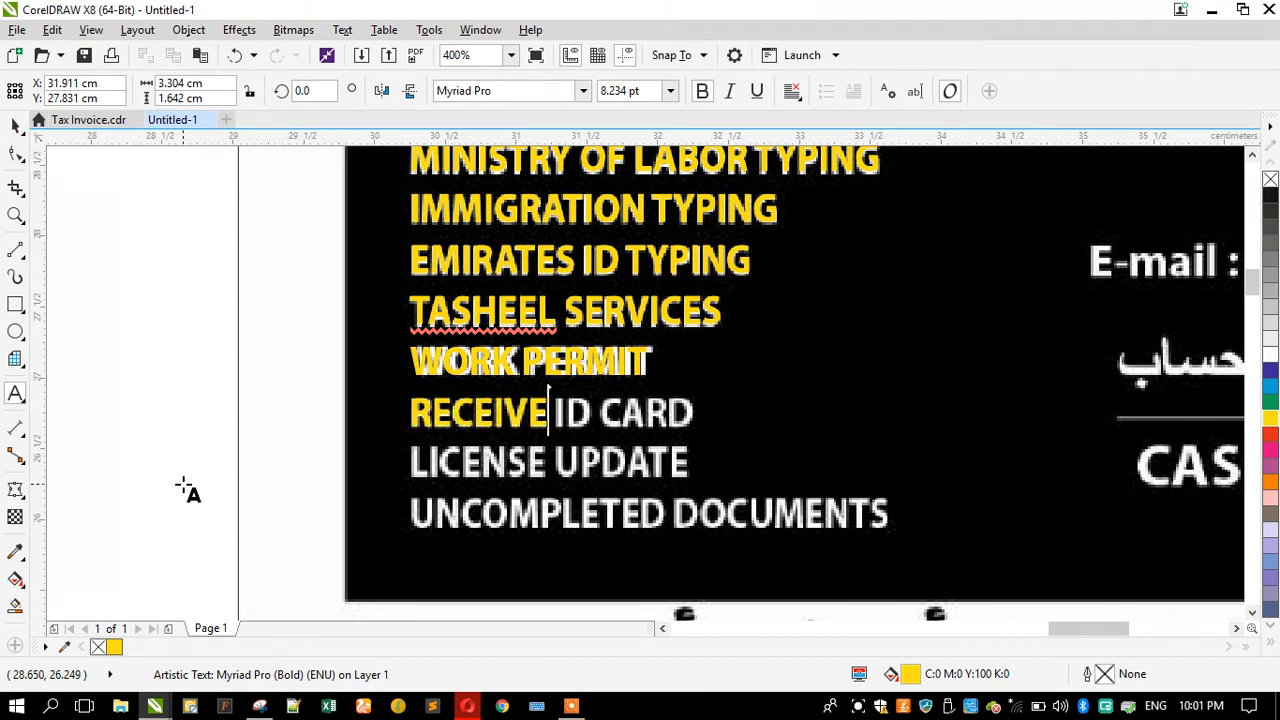
key("shift+Right")
key("shift+Right")
key("shift+Right")
key("shift+Right")
key("shift+Right")
key("shift+Right")
key("shift+Right")
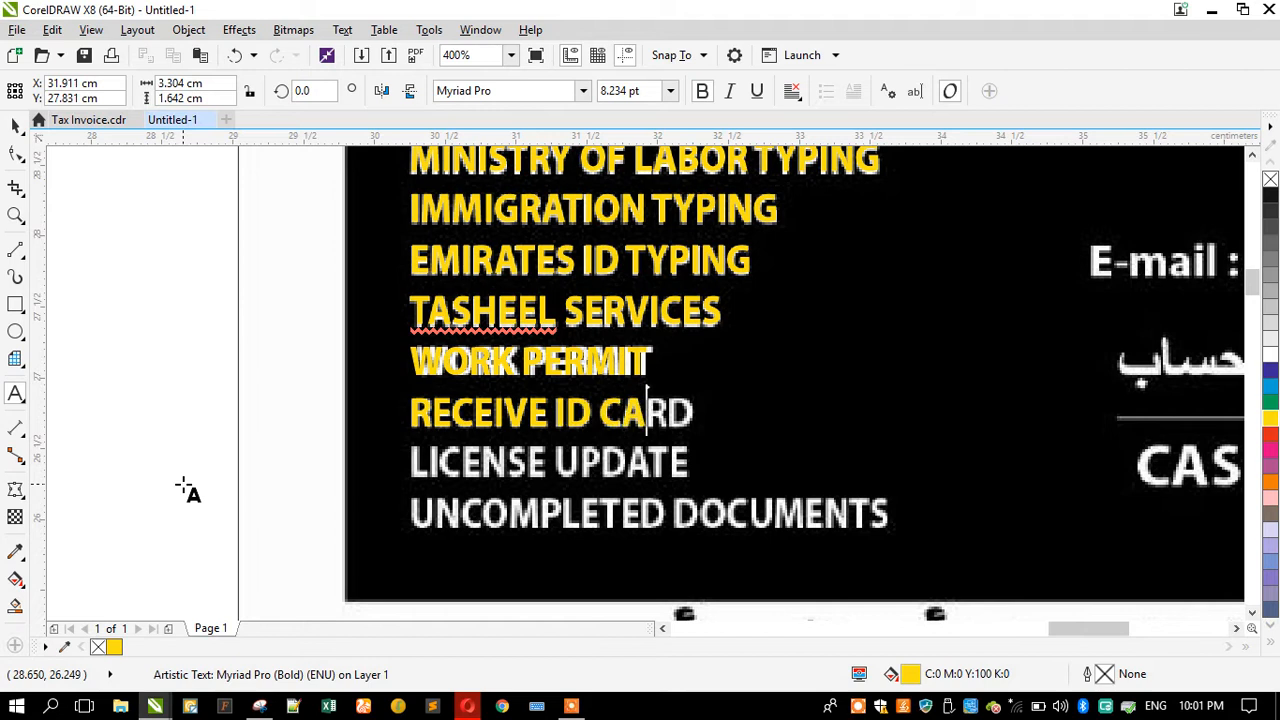
key("shift+Right")
key("shift+Right")
key("shift+Right")
key("shift+Right")
key("shift+Right")
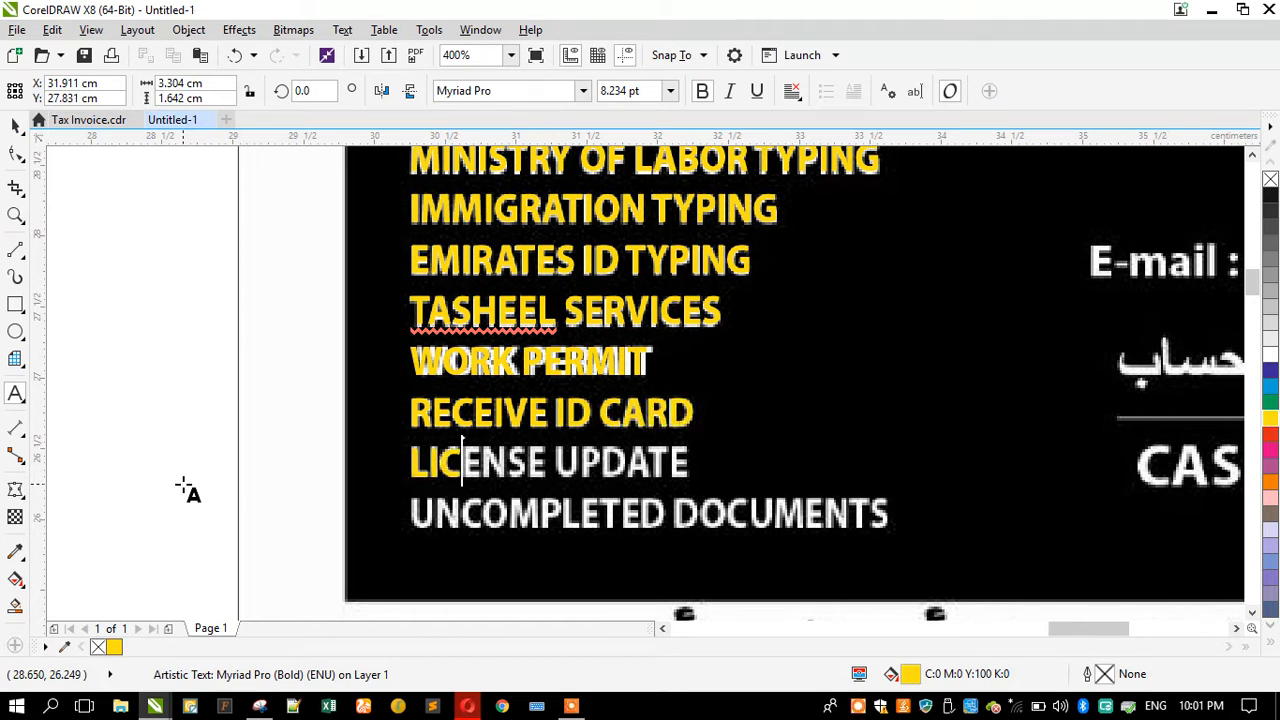
key("shift+Right")
key("shift+Right")
key("shift+Right")
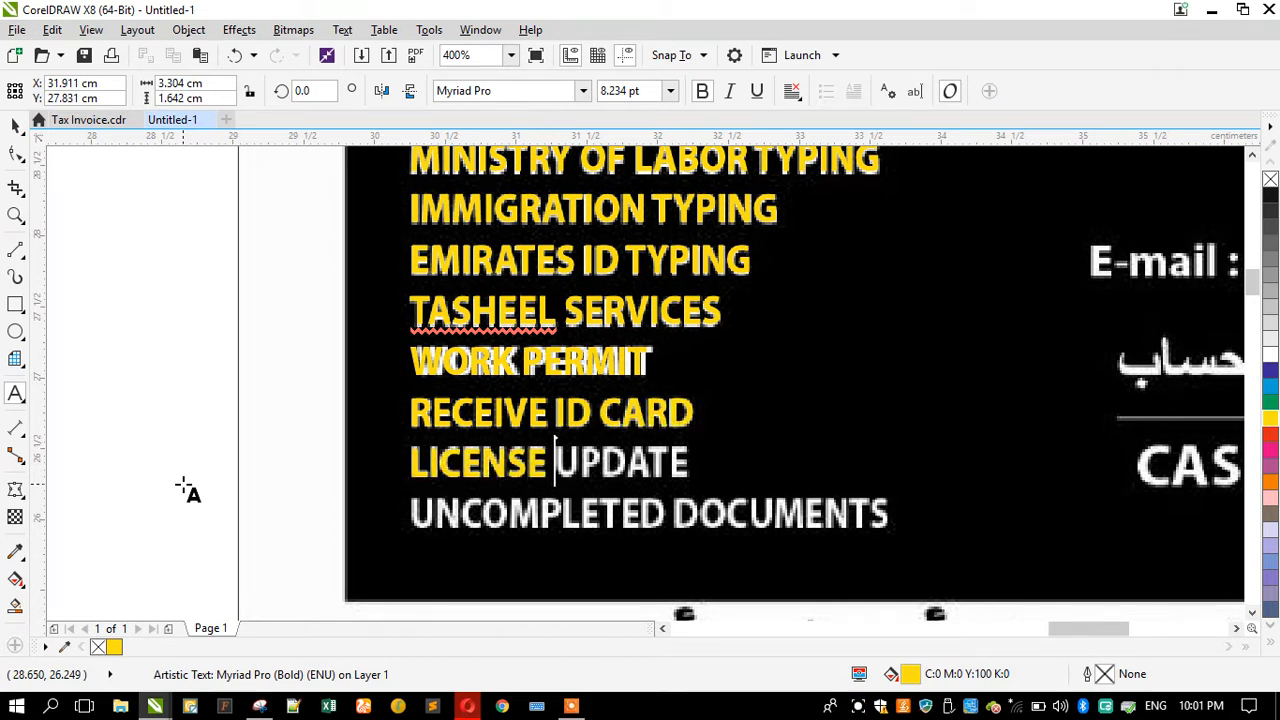
key("shift+Right")
key("shift+Right")
key("shift+Right")
key("shift+Right")
key("shift+Right")
key("shift+Right")
key("shift+Right")
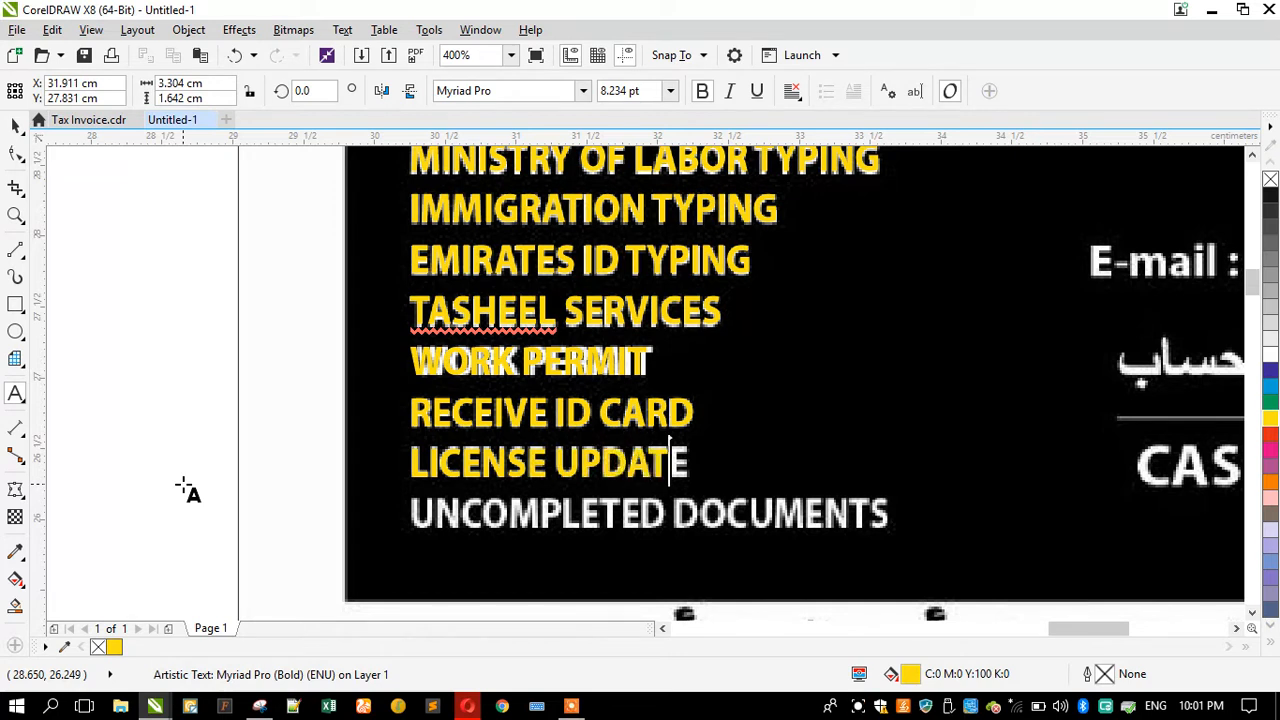
key("shift+Right")
key("shift+Right")
key("shift+Right")
key("shift+Right")
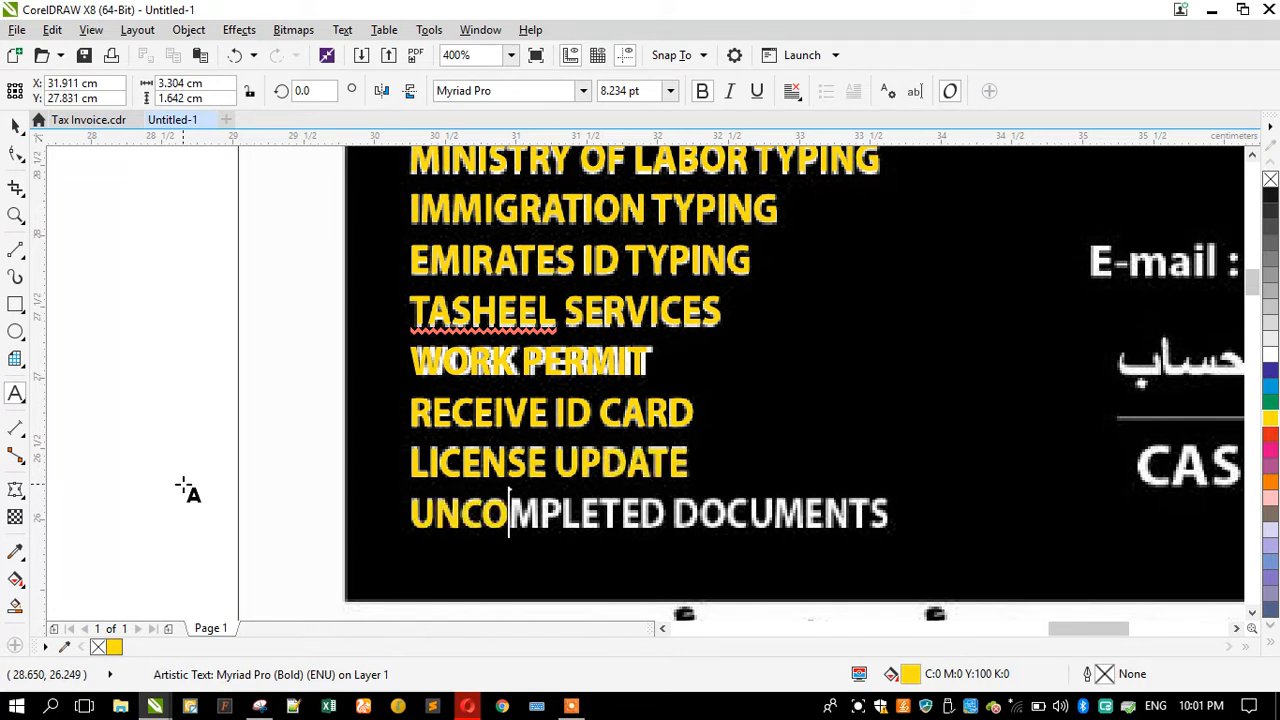
key("shift+Right")
key("shift+Right")
key("shift+Right")
key("shift+Right")
key("shift+Right")
key("shift+Right")
key("shift+Right")
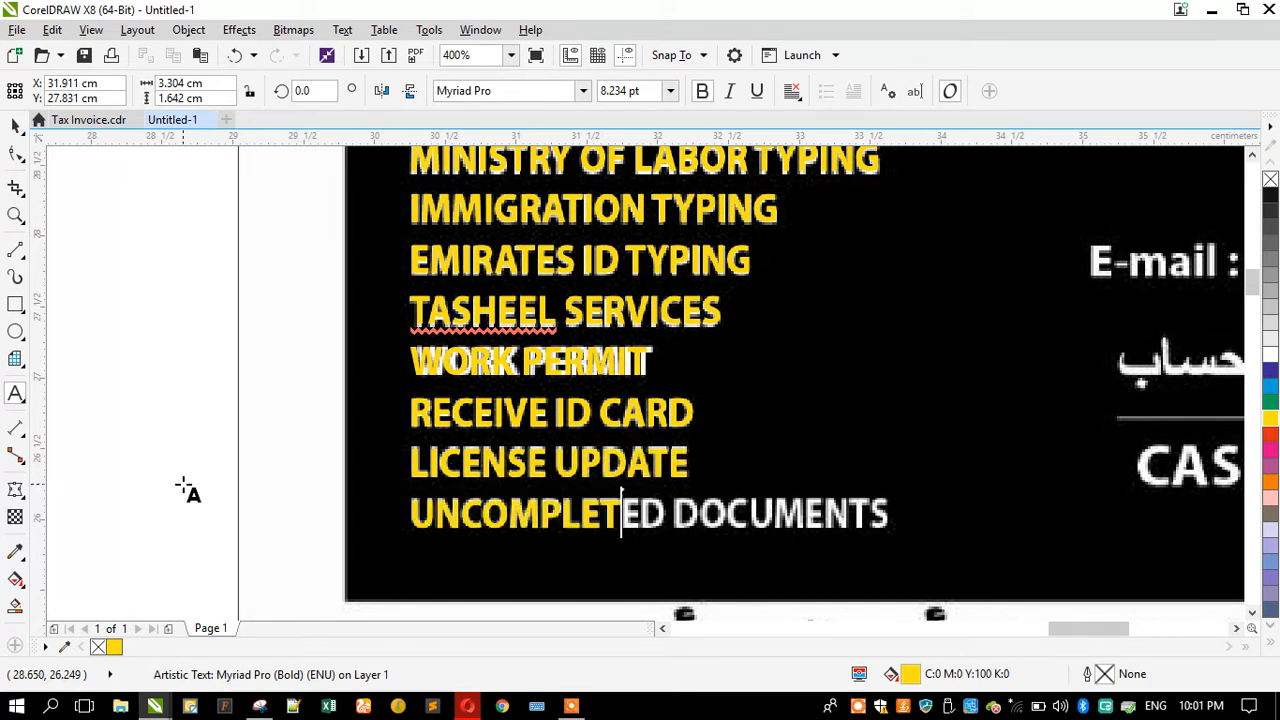
key("shift+Right")
key("shift+Right")
key("shift+Right")
key("shift+Right")
key("shift+Right")
key("shift+Right")
key("shift+Right")
key("shift+Right")
key("shift+Right")
key("shift+Right")
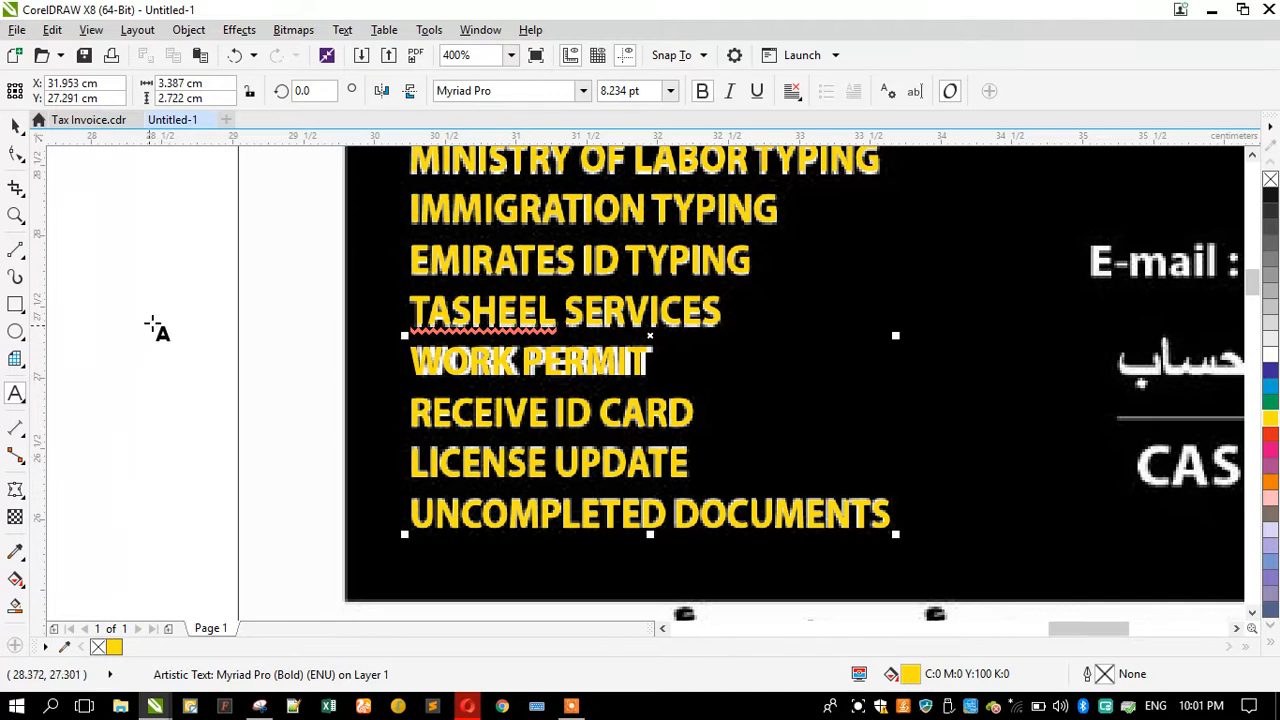
Step: Duplicate the service list beside the e-mail area and retype the copy as the invoice's e-mail line
left_click(15, 122)
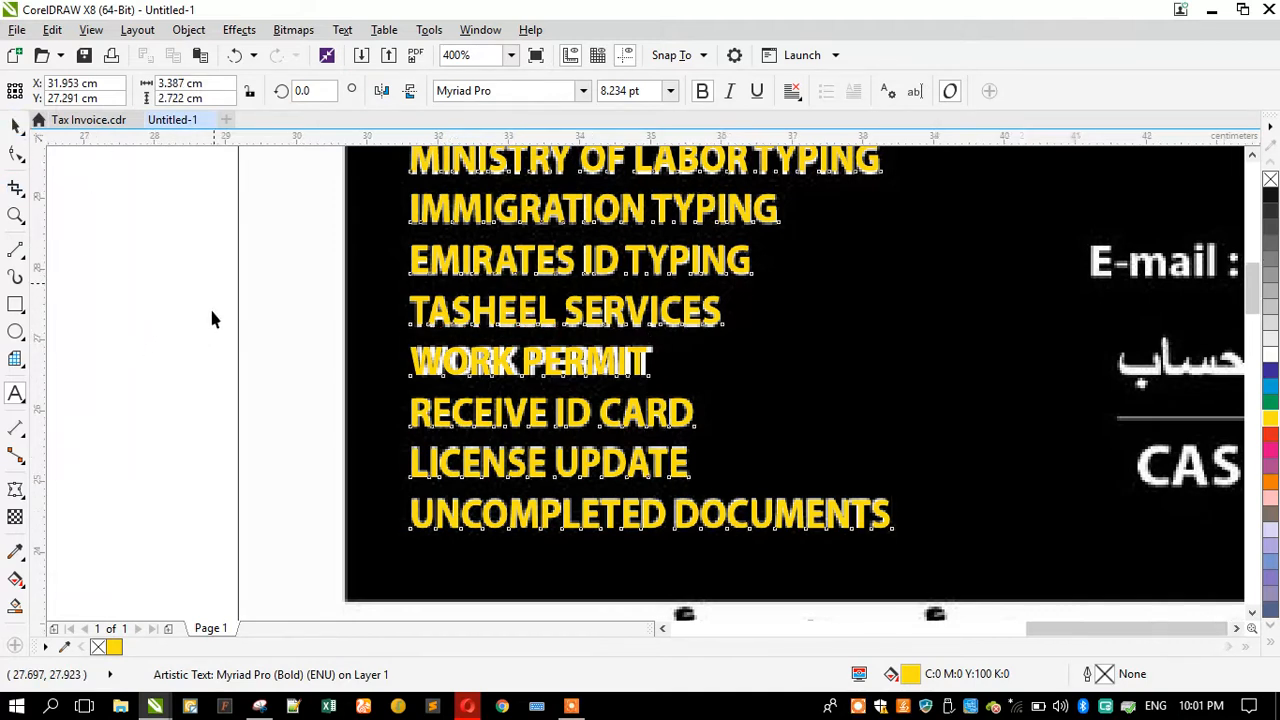
scroll(187, 322, "down", 2)
scroll(530, 283, "up", 2)
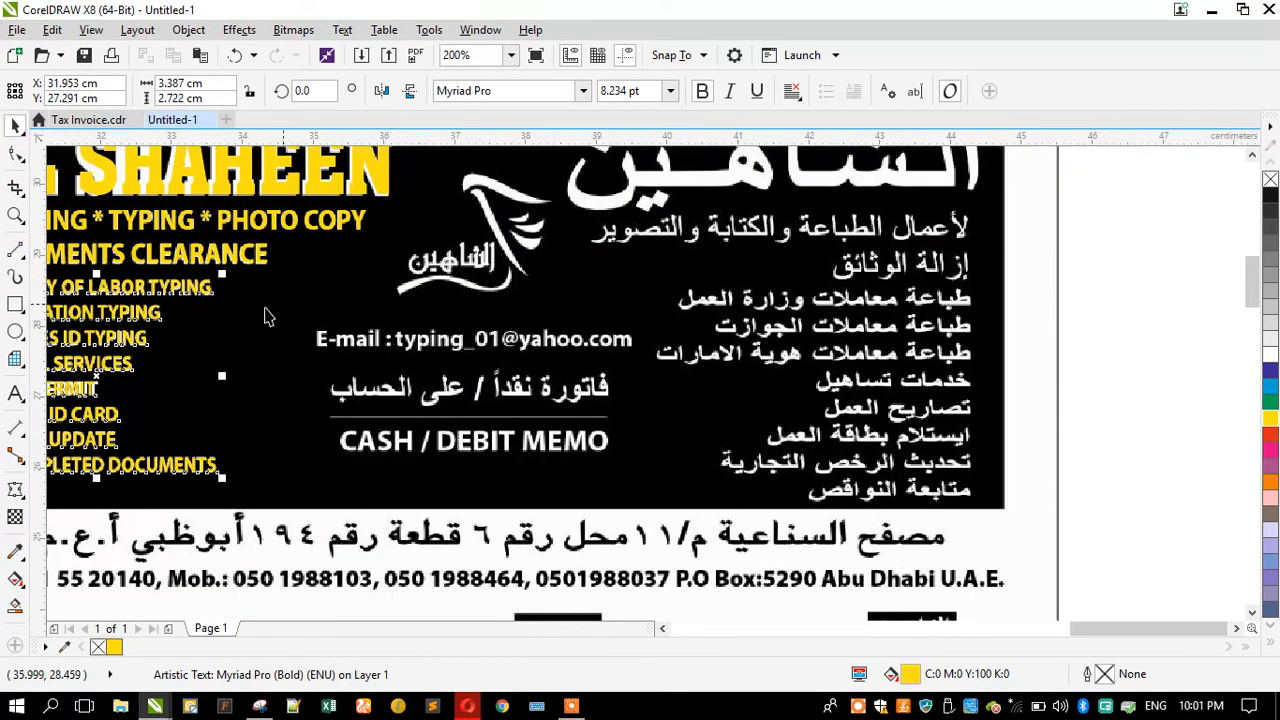
mouse_move(165, 296)
left_mouse_down()
mouse_move(370, 375)
mouse_move(499, 381)
mouse_move(433, 395)
left_mouse_up()
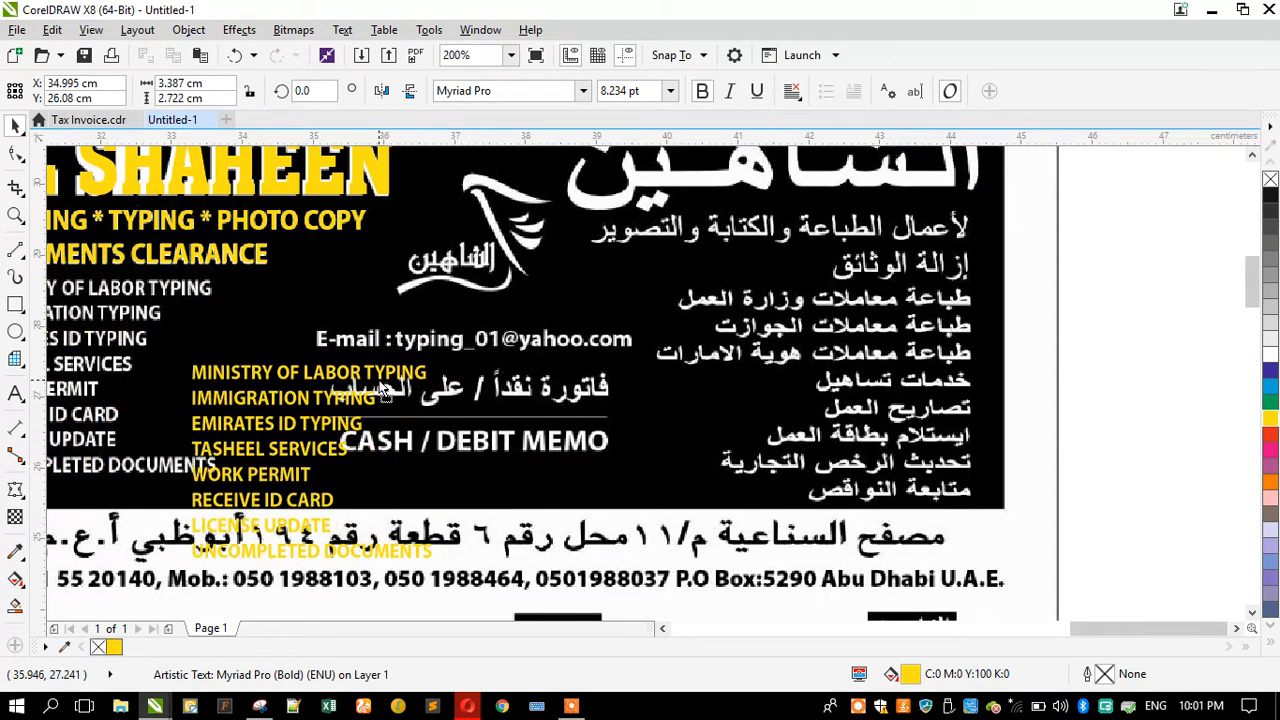
left_click(16, 397)
key("Caps_Lock")
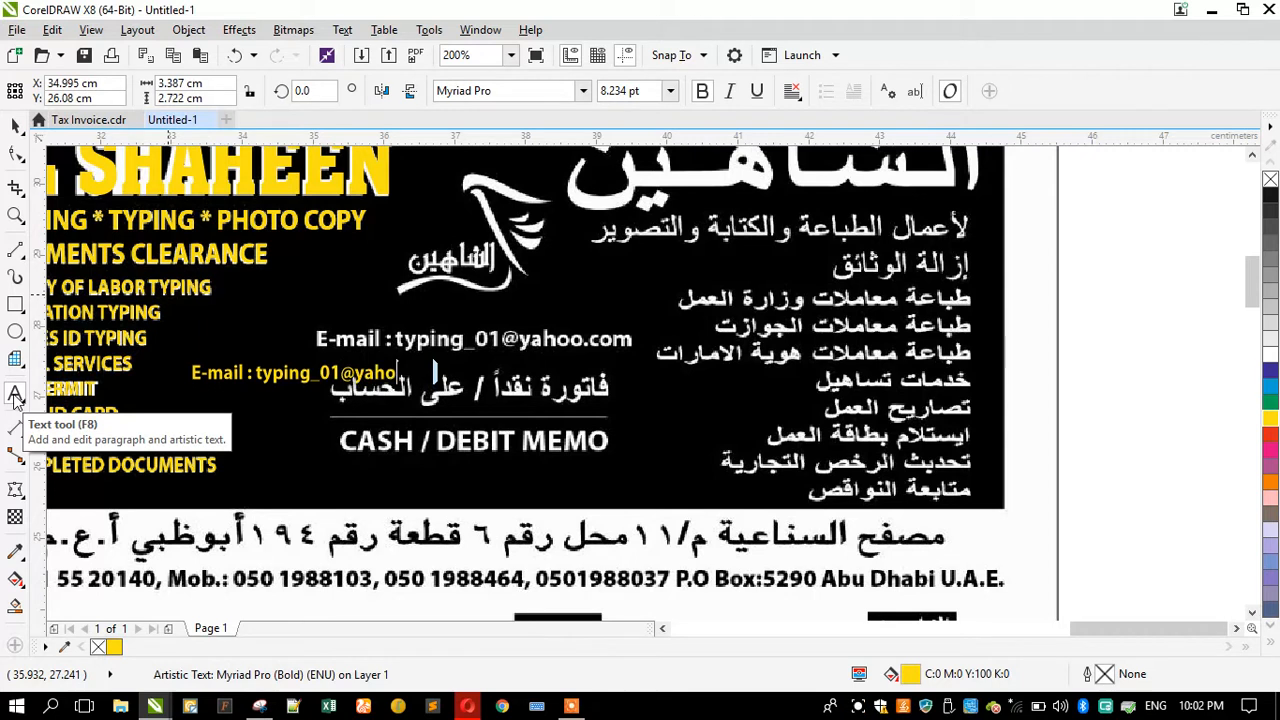
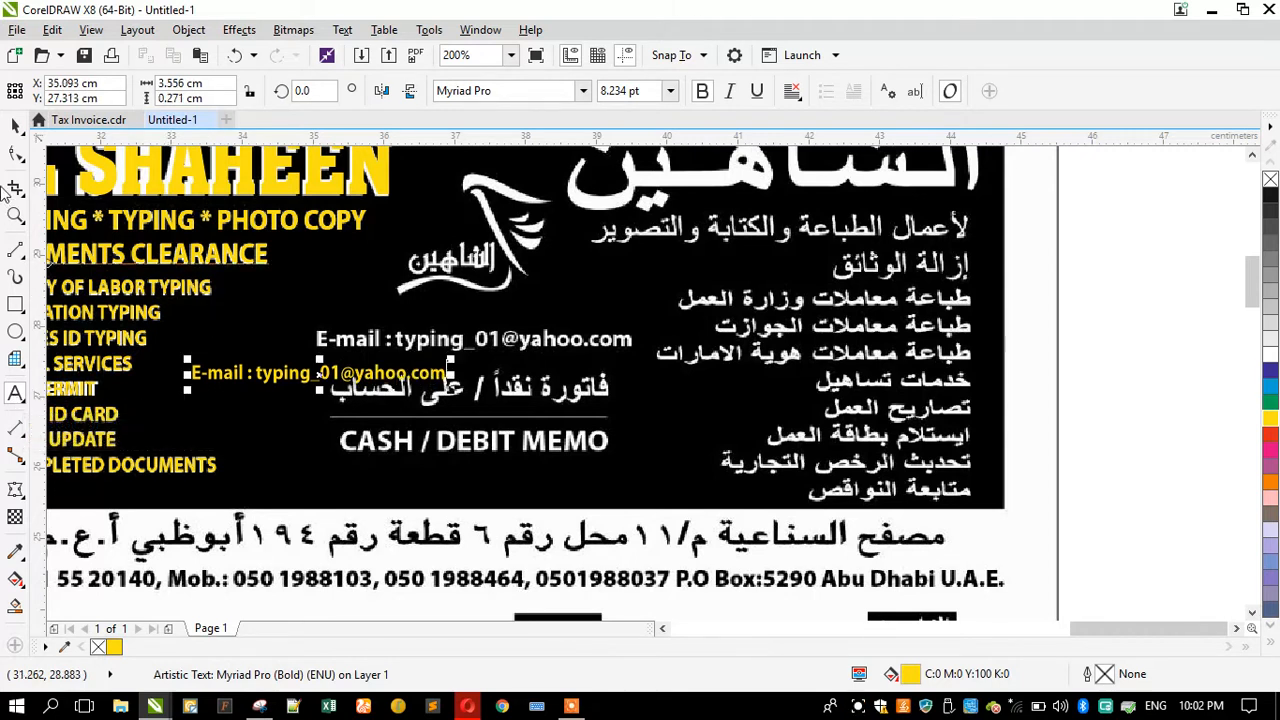
Step: Move the new e-mail text over the scanned e-mail line and scale it to match its size
left_click(15, 127)
scroll(351, 370, "up", 1)
left_click_drag(347, 373, 596, 307)
left_click_drag(790, 336, 914, 381)
scroll(474, 276, "up", 1)
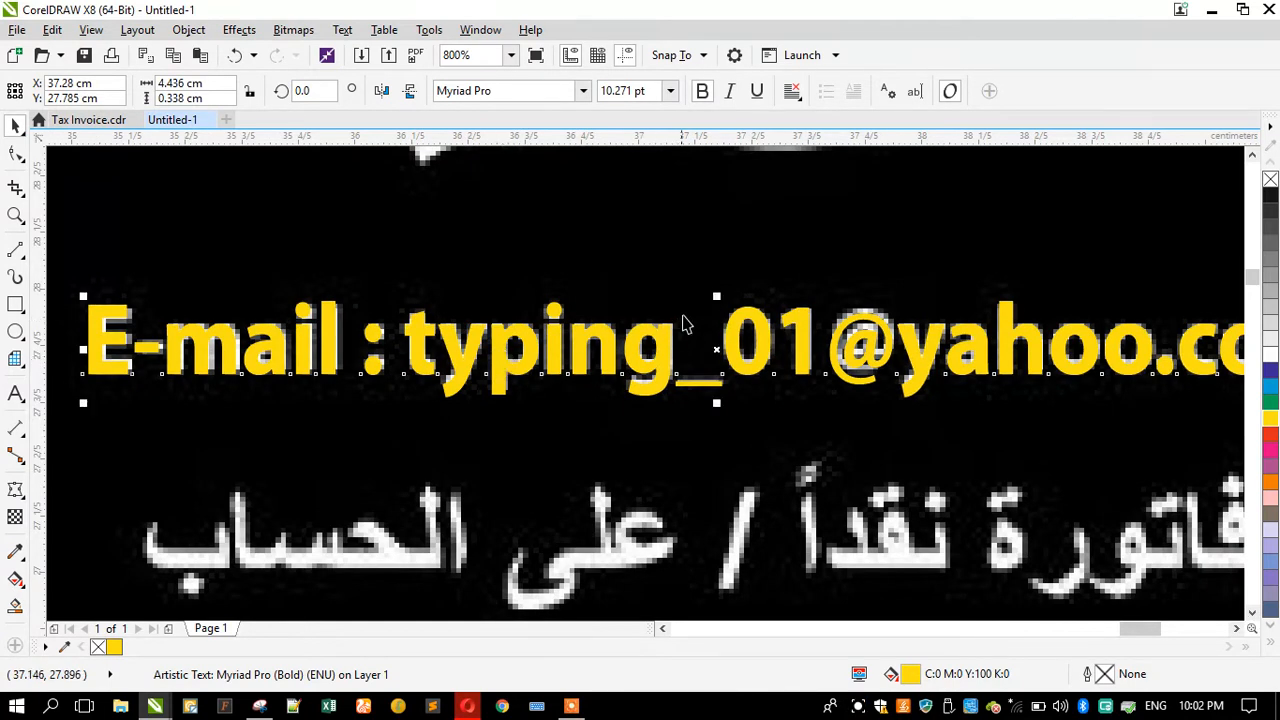
left_click_drag(713, 295, 713, 301)
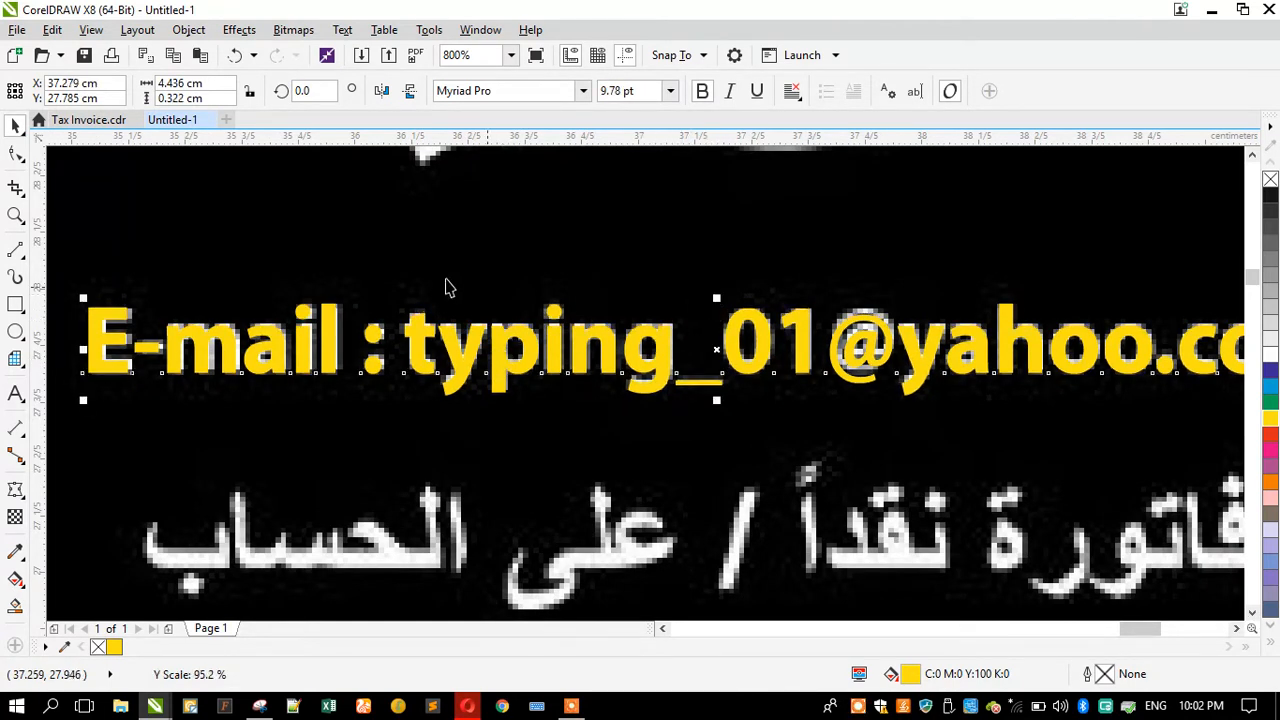
scroll(441, 284, "down", 1)
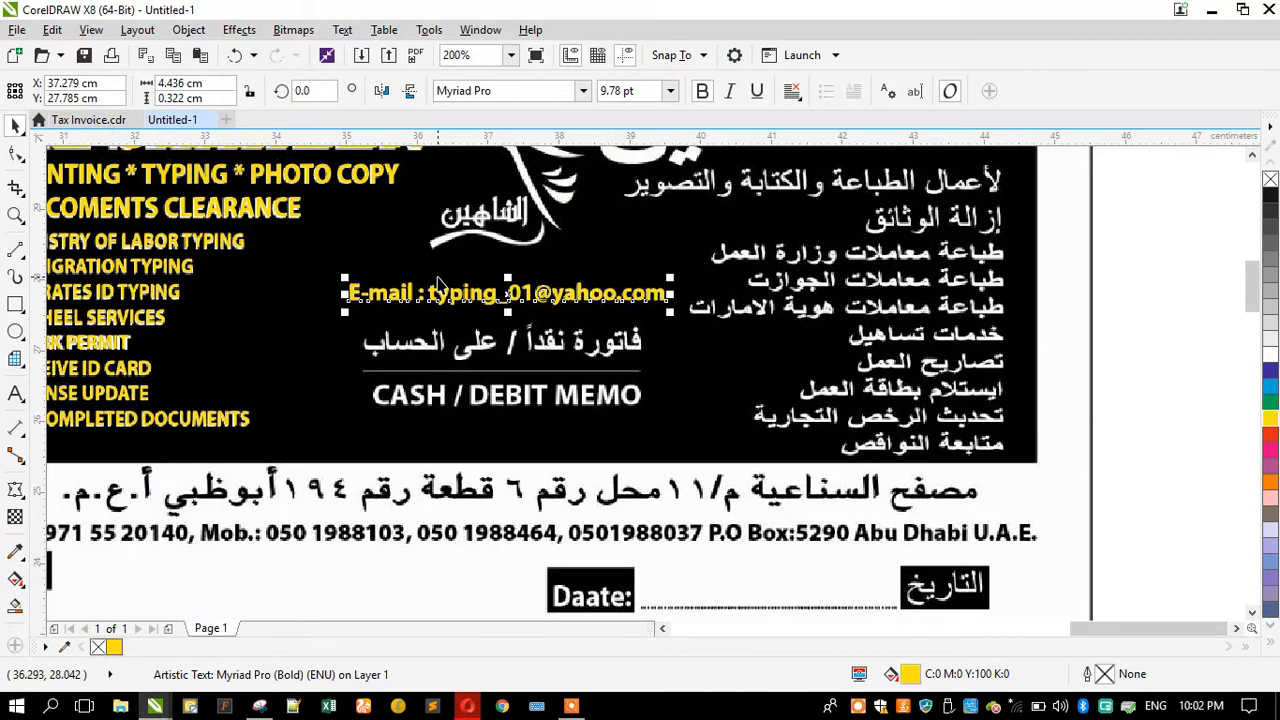
Step: Duplicate the e-mail text below and retype the copy as CASH / DEBIT MEMO
scroll(478, 375, "up", 1)
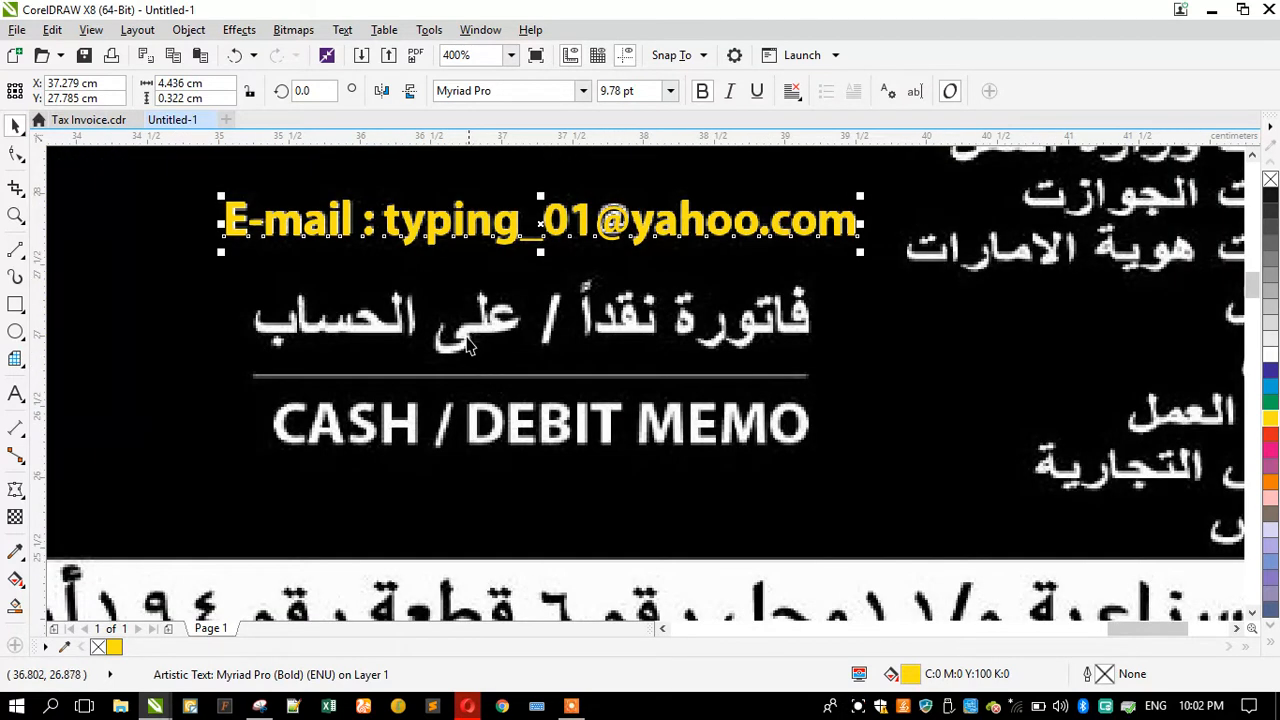
left_click_drag(508, 223, 527, 490)
left_click(15, 393)
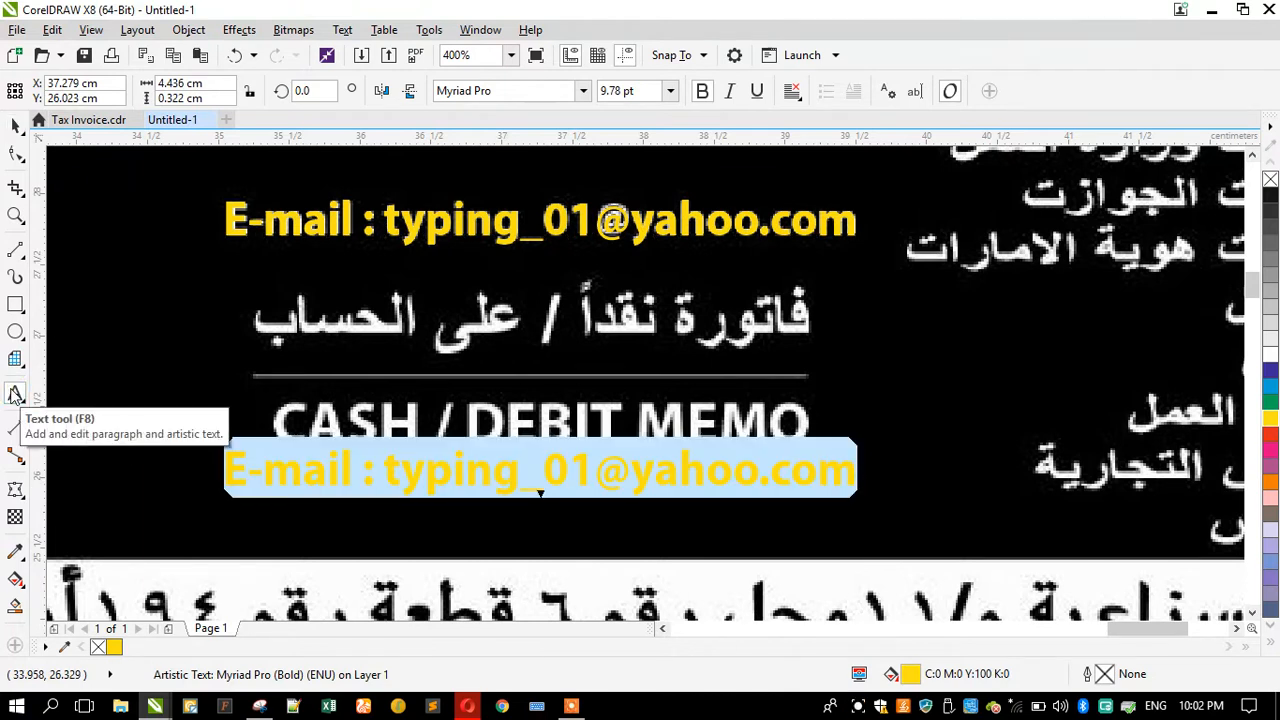
key("Caps_Lock")
type("CASH / DEB")
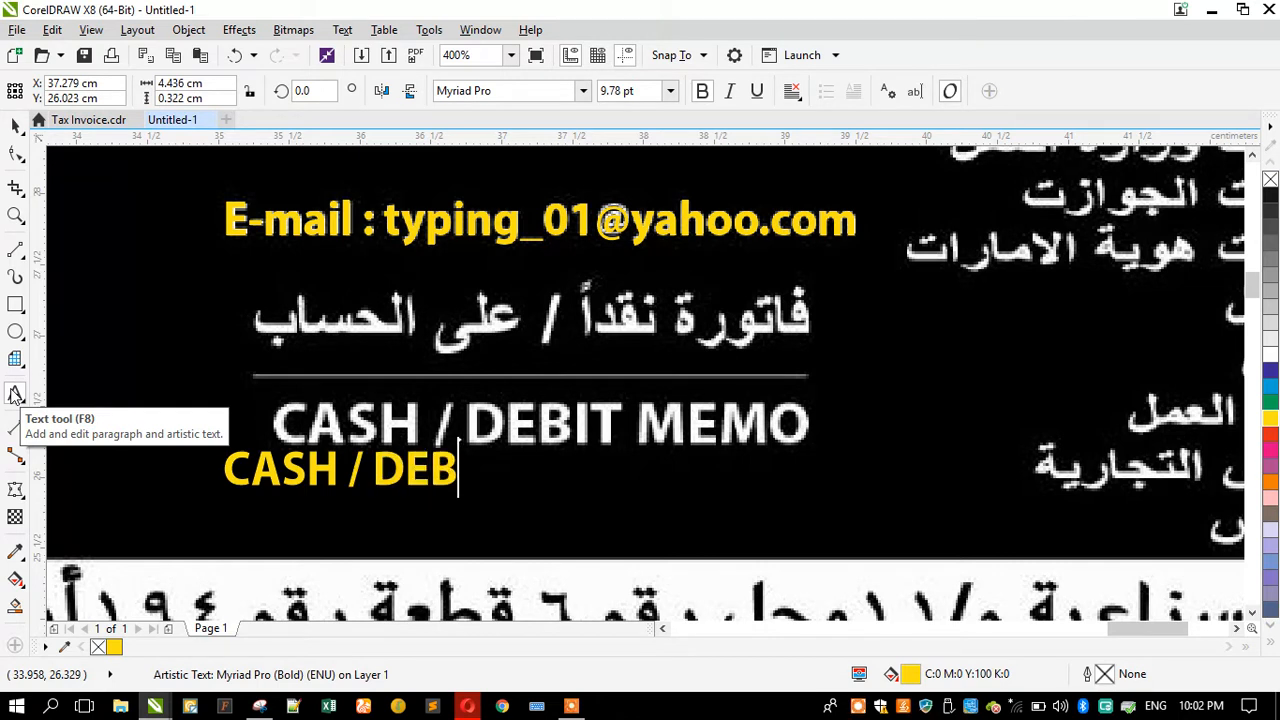
type("IT MEMO")
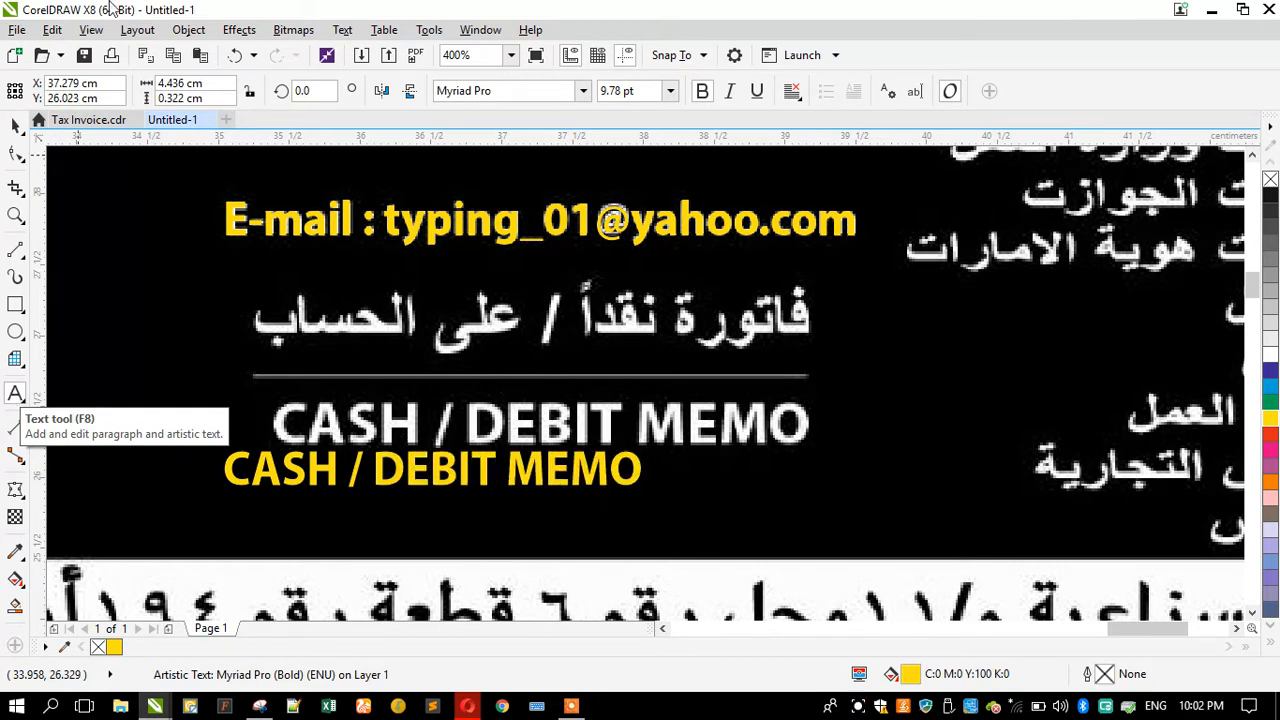
Step: Place CASH / DEBIT MEMO over the scanned memo line and enlarge it to match
left_click(15, 124)
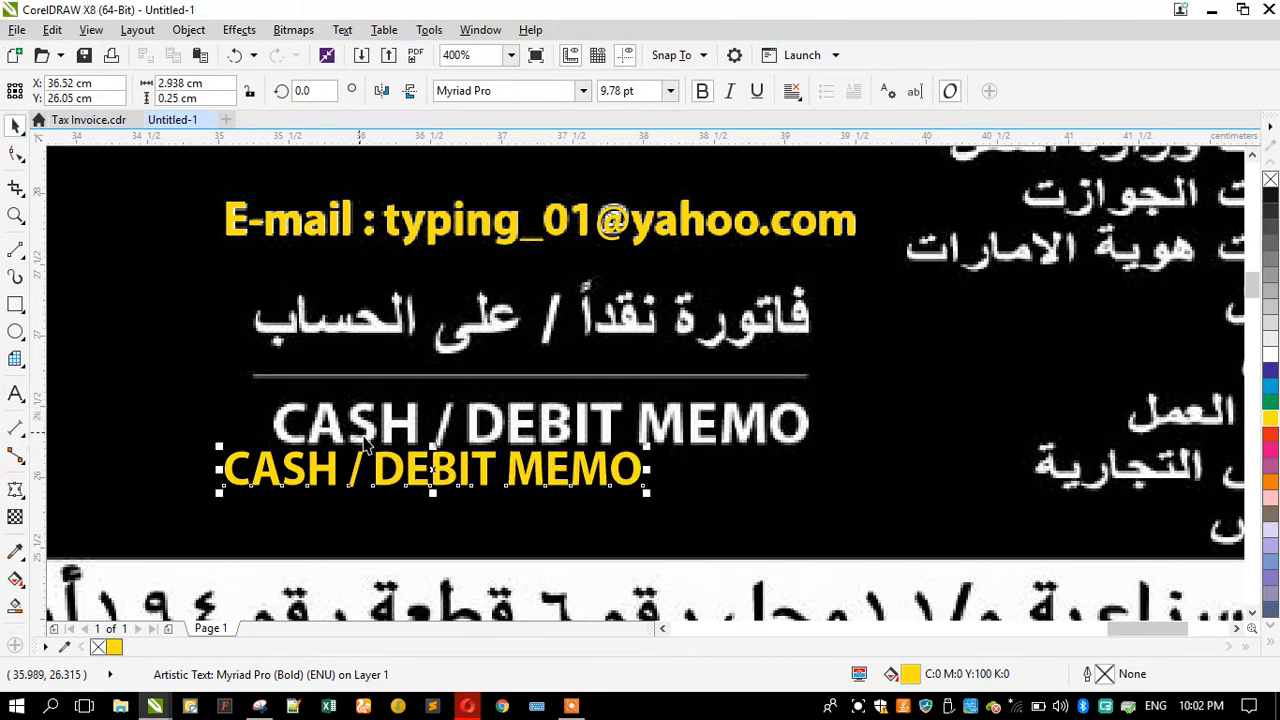
left_click_drag(383, 470, 433, 429)
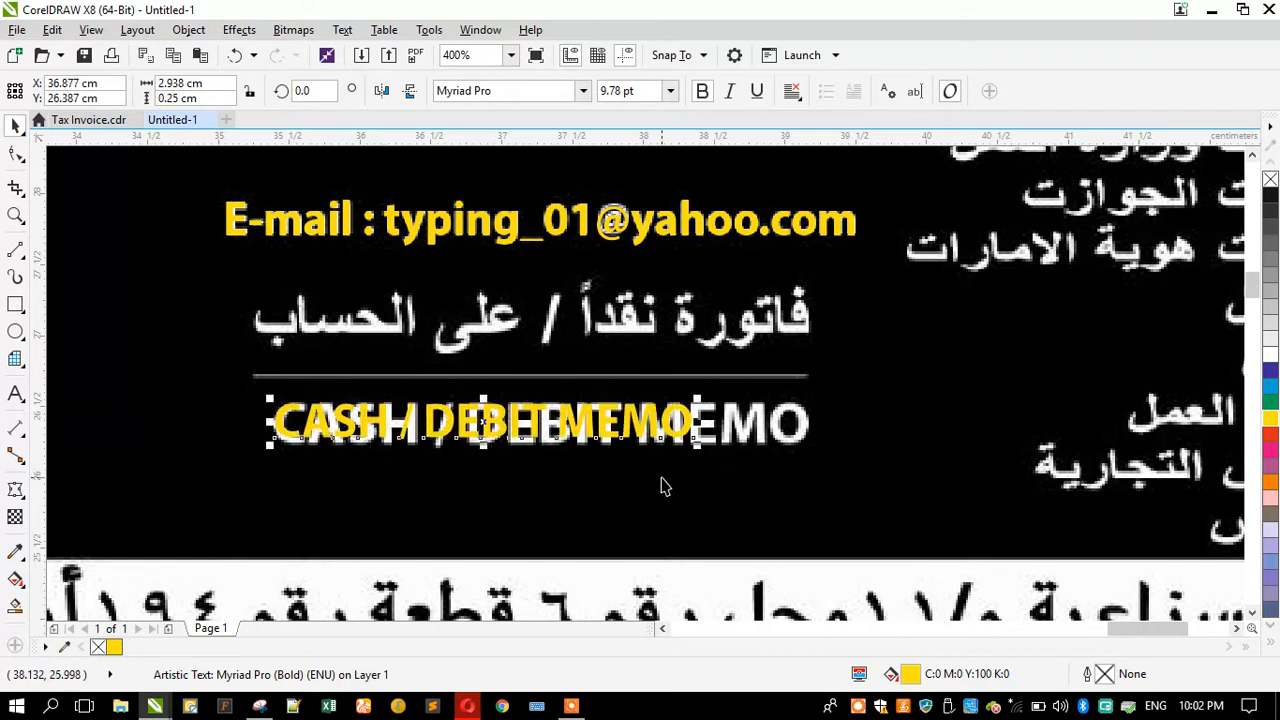
left_click_drag(754, 474, 815, 507)
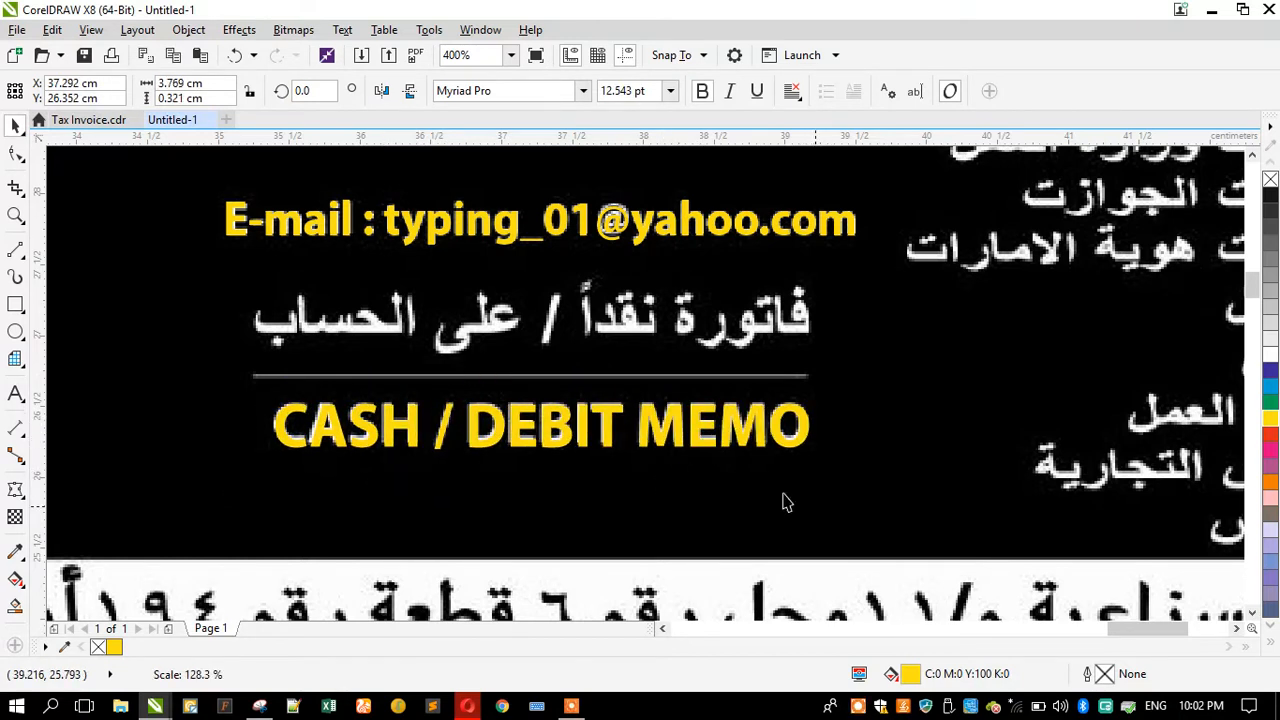
scroll(430, 490, "down", 2)
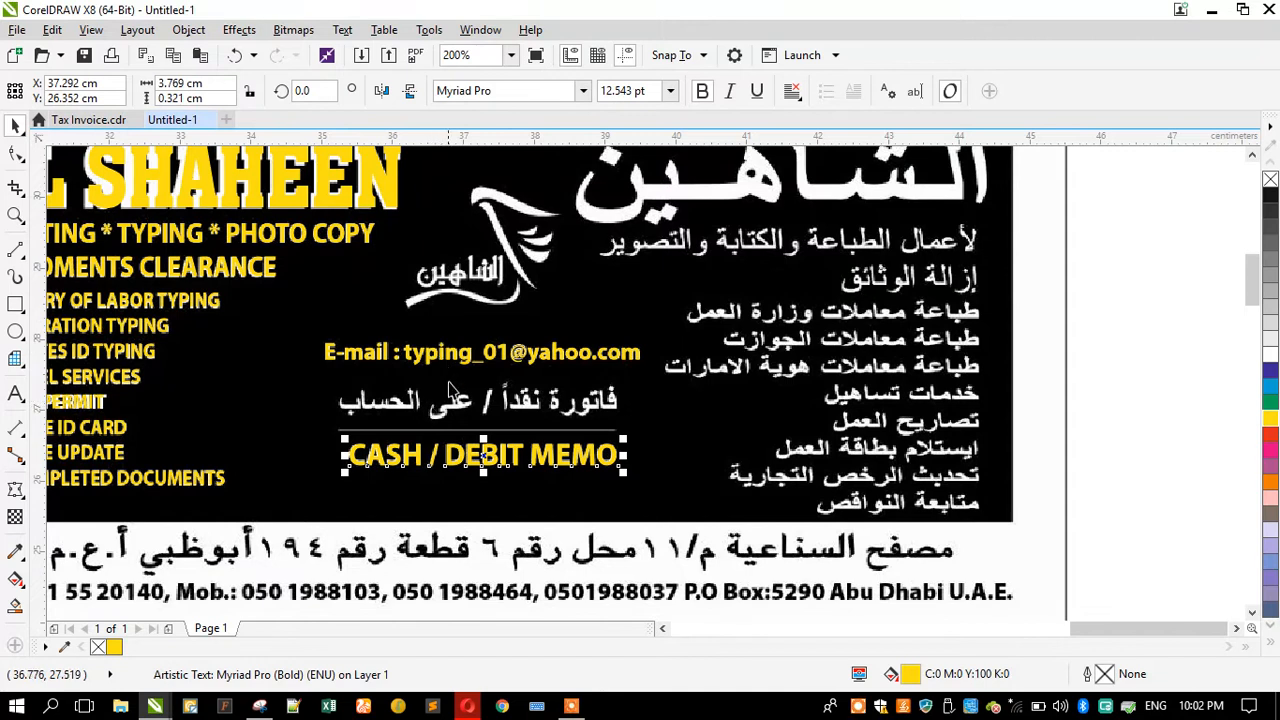
Step: Duplicate the CASH / DEBIT MEMO text directly below the original
scroll(430, 424, "up", 2)
key("F8")
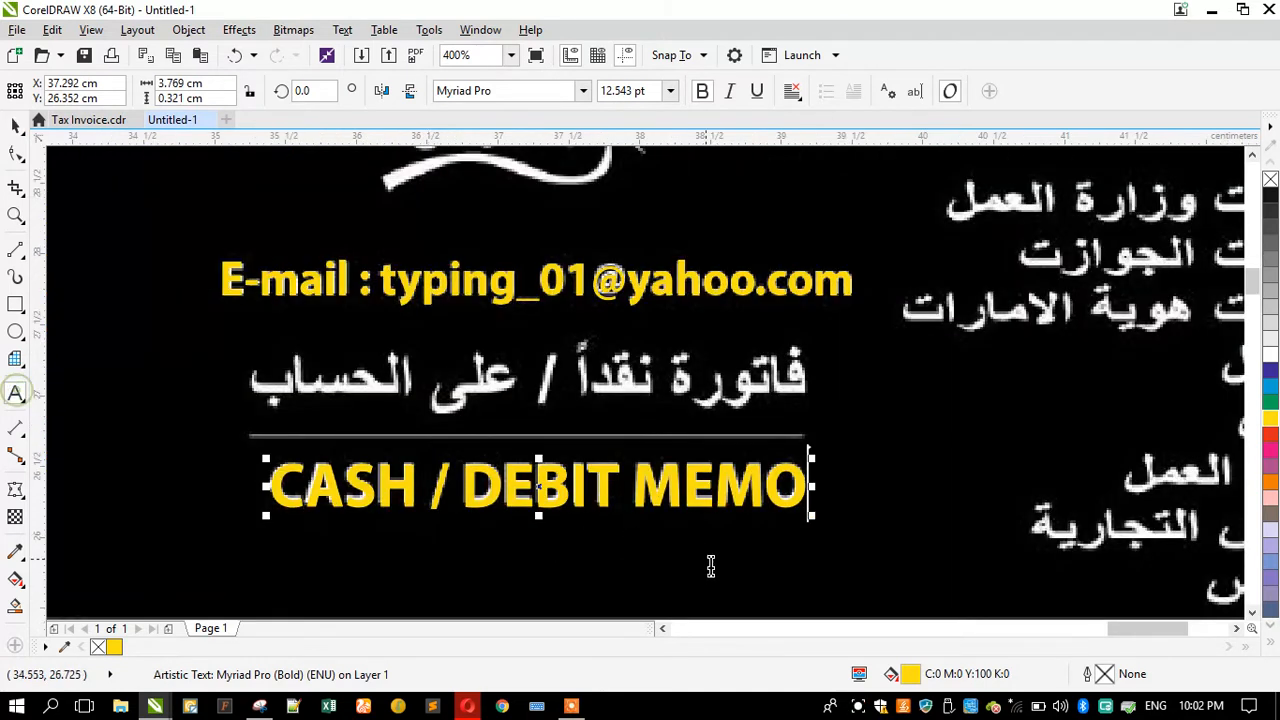
left_click(15, 126)
left_click_drag(540, 487, 541, 554)
left_click(14, 393)
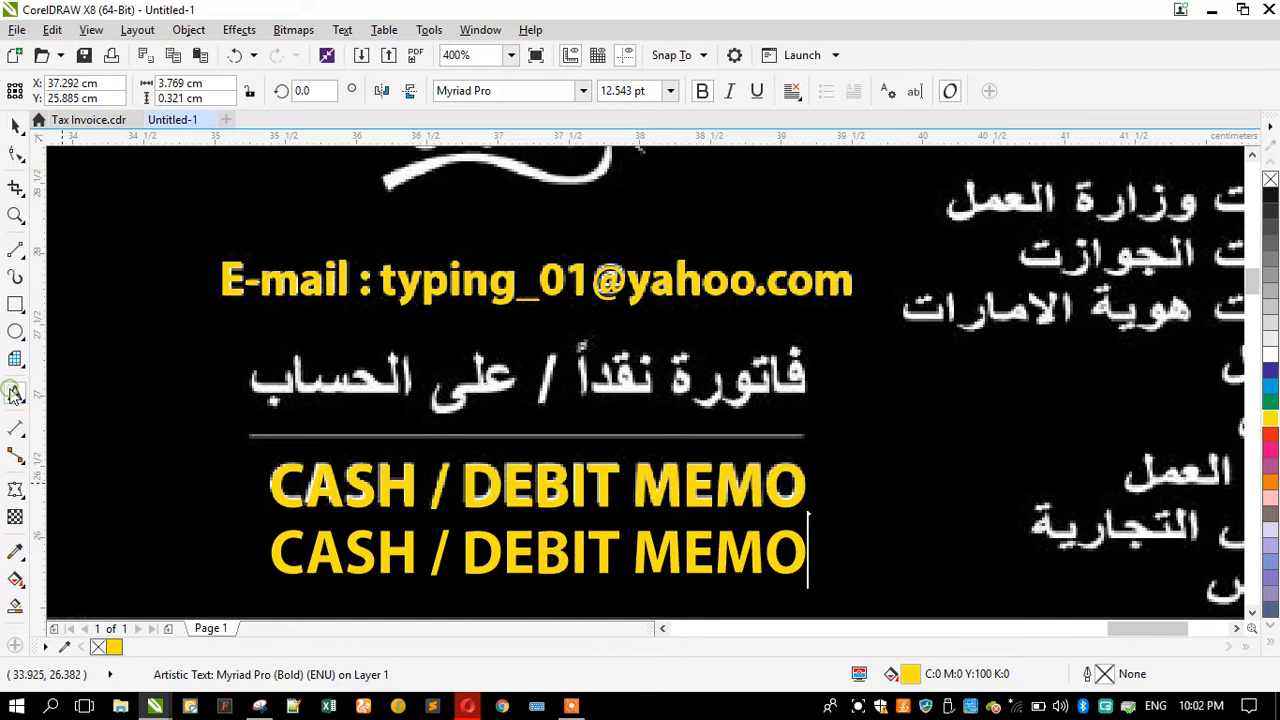
Step: Replace the duplicate's text with the Arabic words فاتورة نقدا
key("ctrl+a")
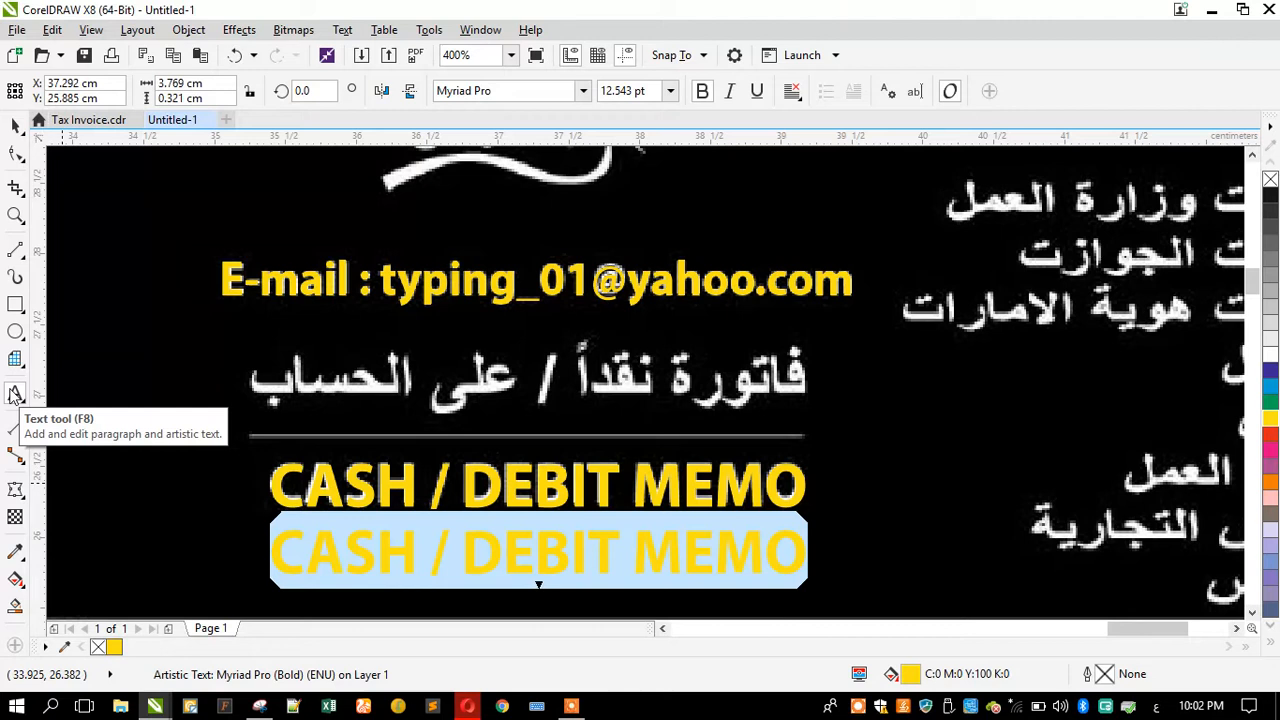
type("تف")
key("BackSpace")
key("BackSpace")
type("تف")
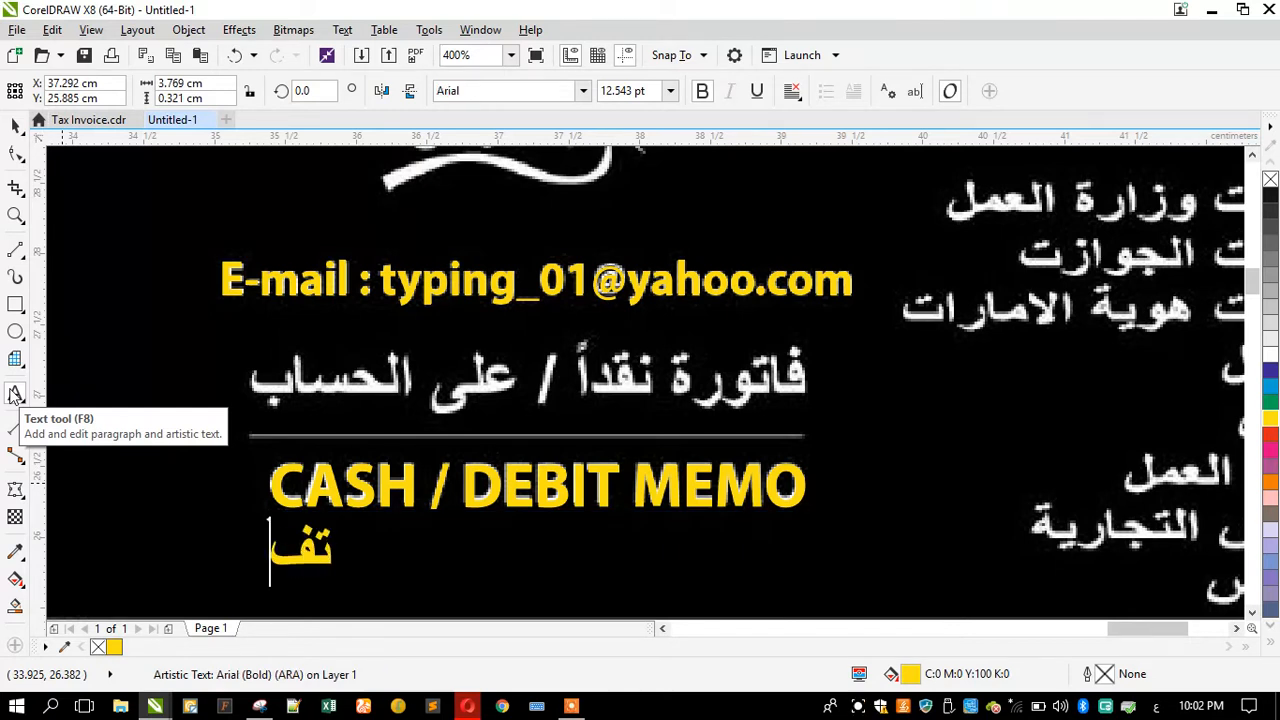
key("BackSpace")
key("BackSpace")
type("فاتو")
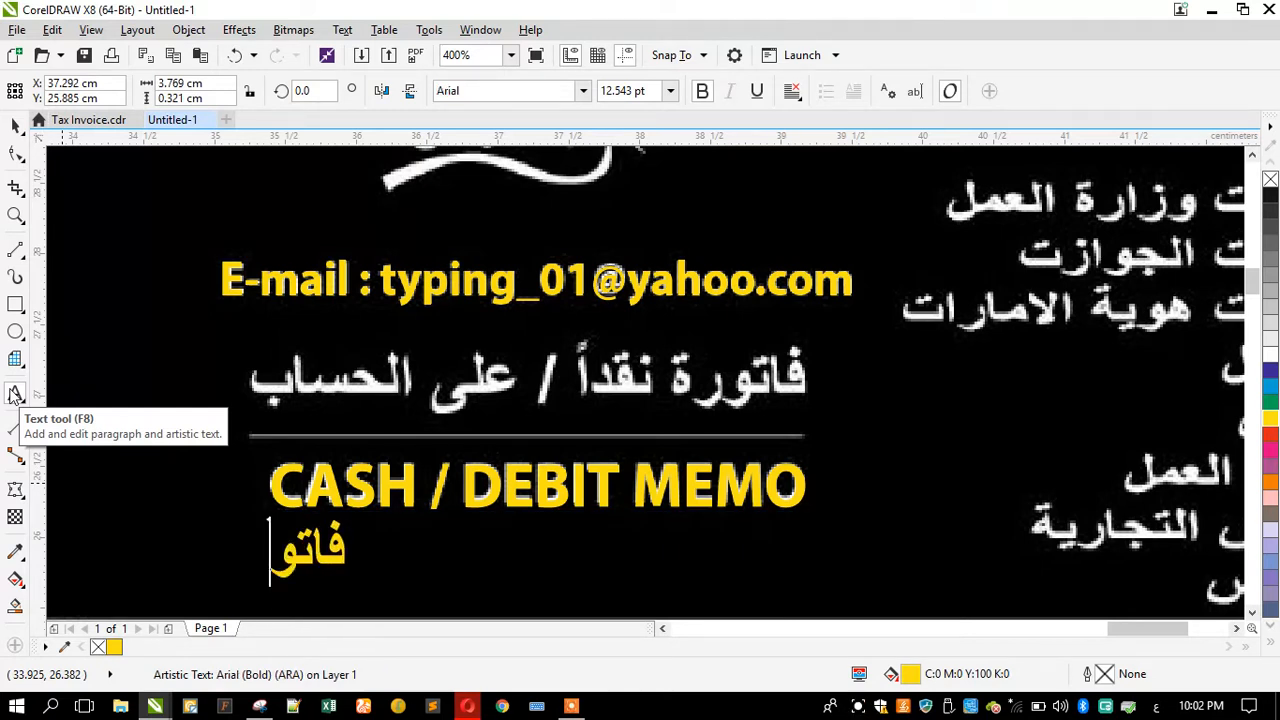
type("رة")
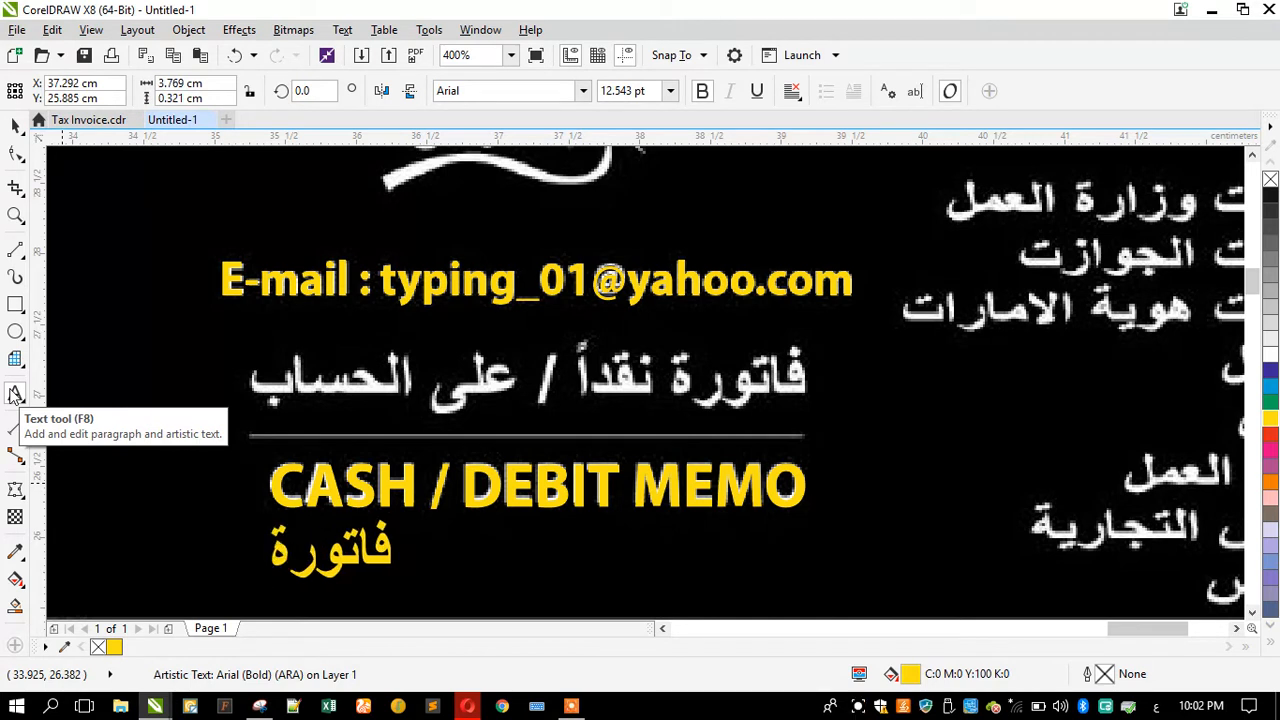
type("نقد")
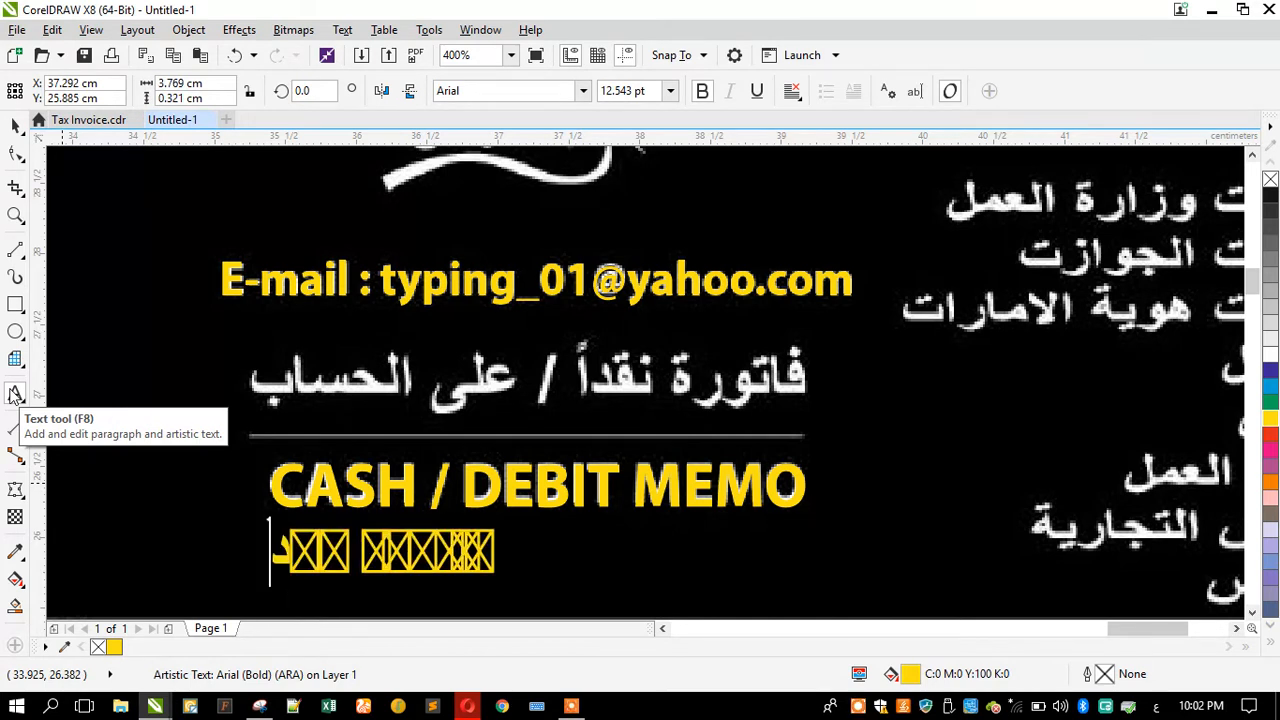
type("ش")
key("BackSpace")
type("ا")
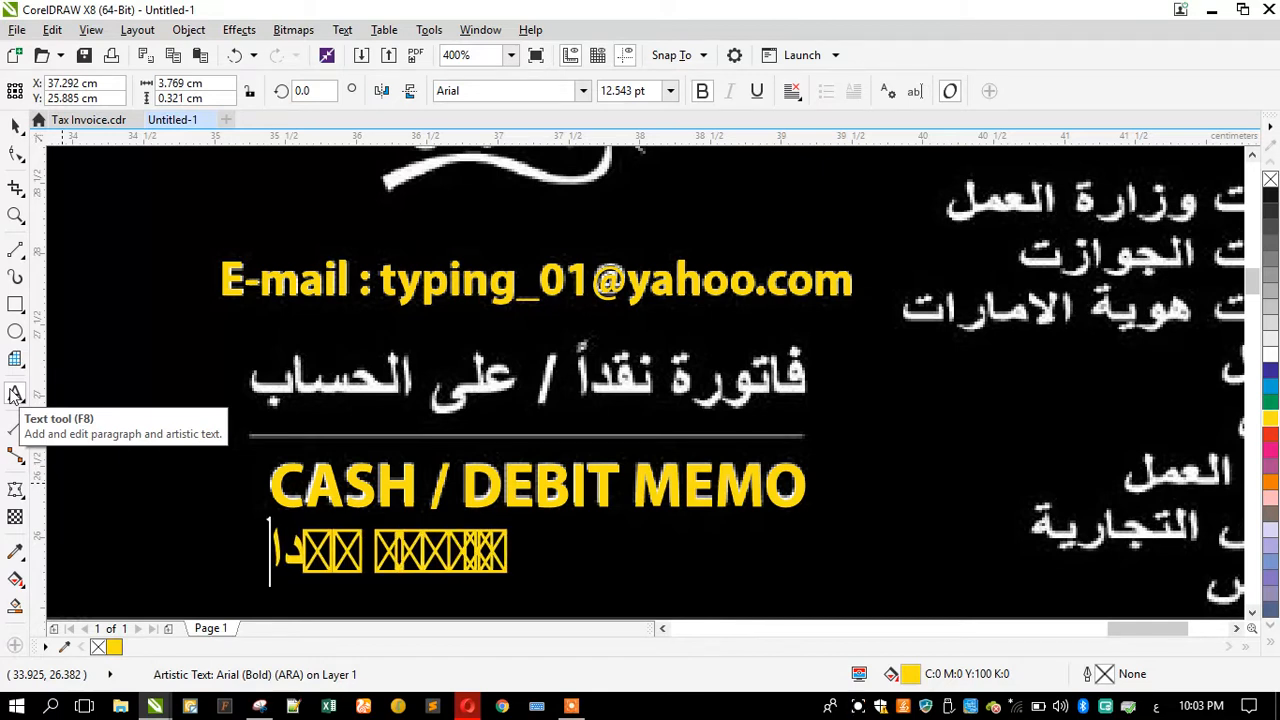
Step: Change the Arabic text's font to Arial
left_click(15, 125)
left_click(582, 91)
left_click(546, 167)
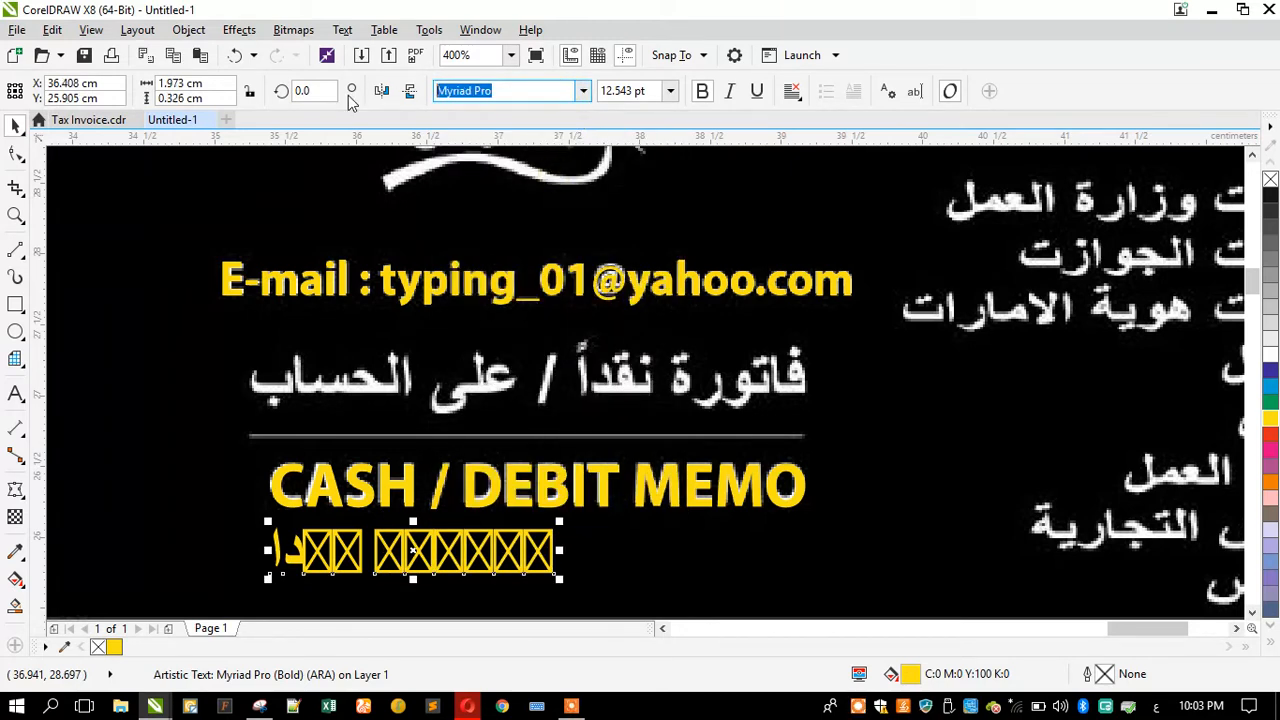
type("Arial")
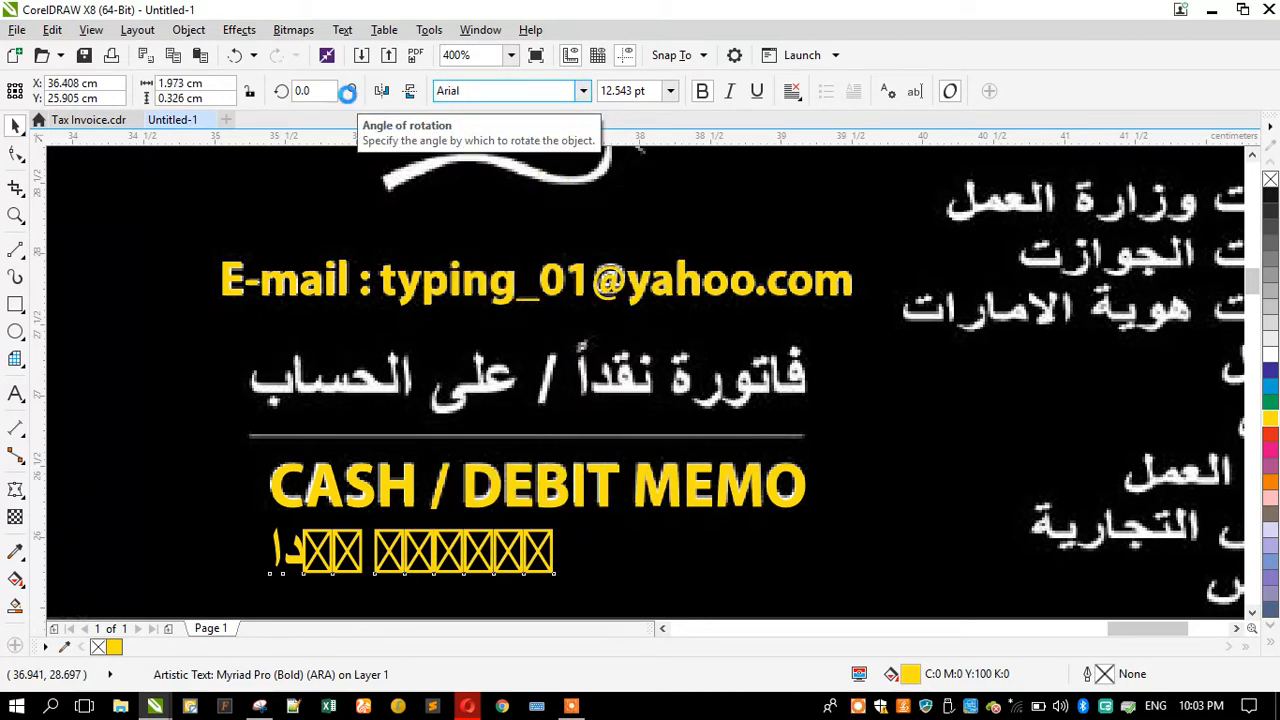
key("Return")
Step: Switch the keyboard to Arabic (United Arab Emirates) and complete the text as فاتورة نقداً / على الحساب
left_click(15, 393)
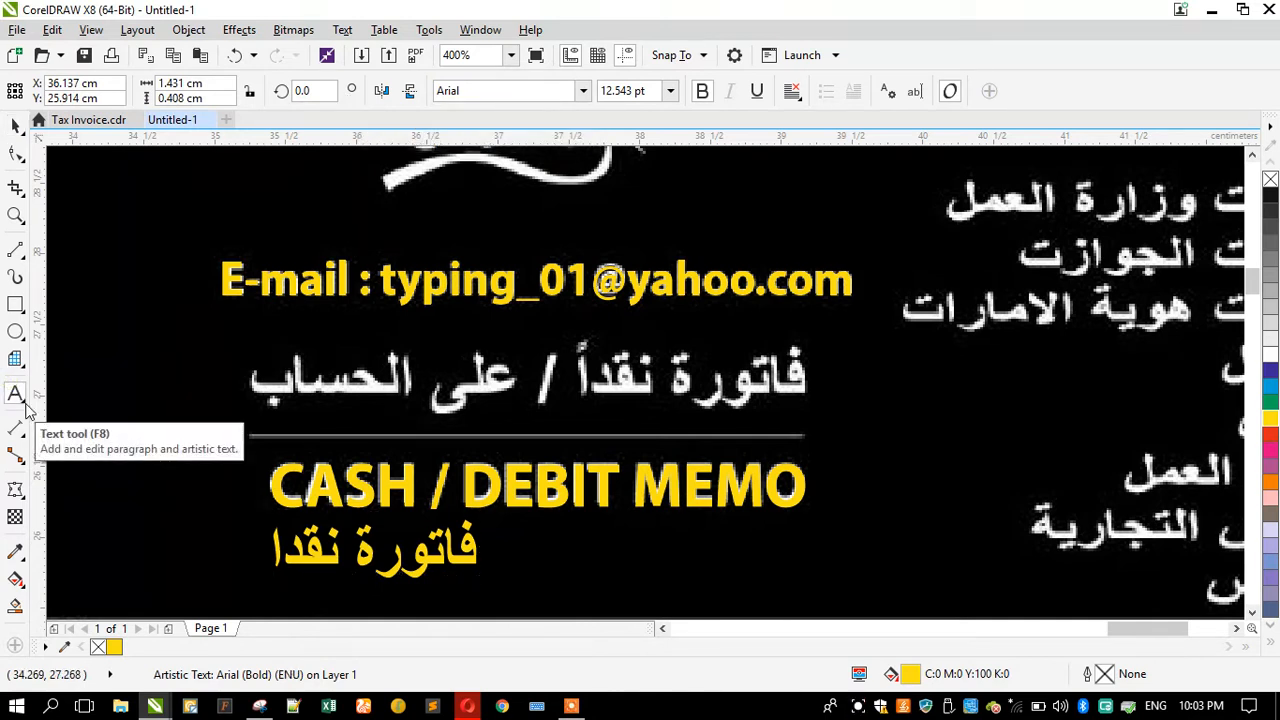
key("Return")
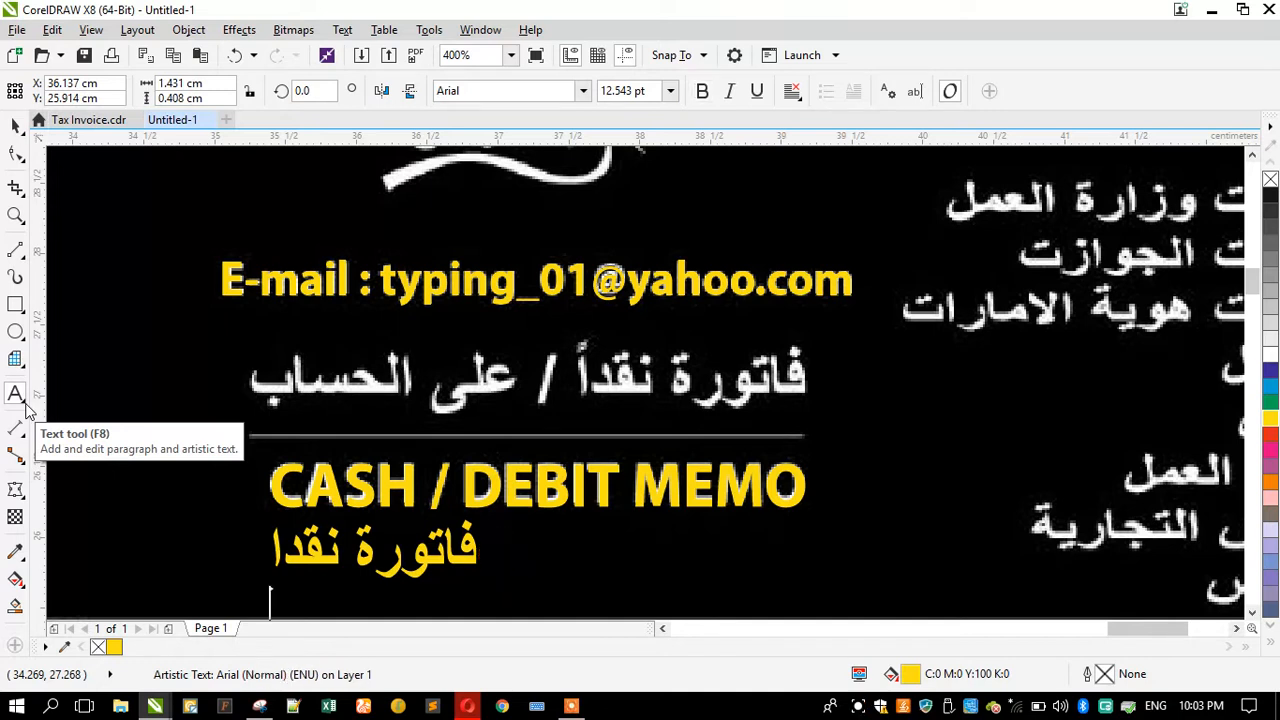
key("alt+shift")
left_click(26, 404)
left_click(1157, 706)
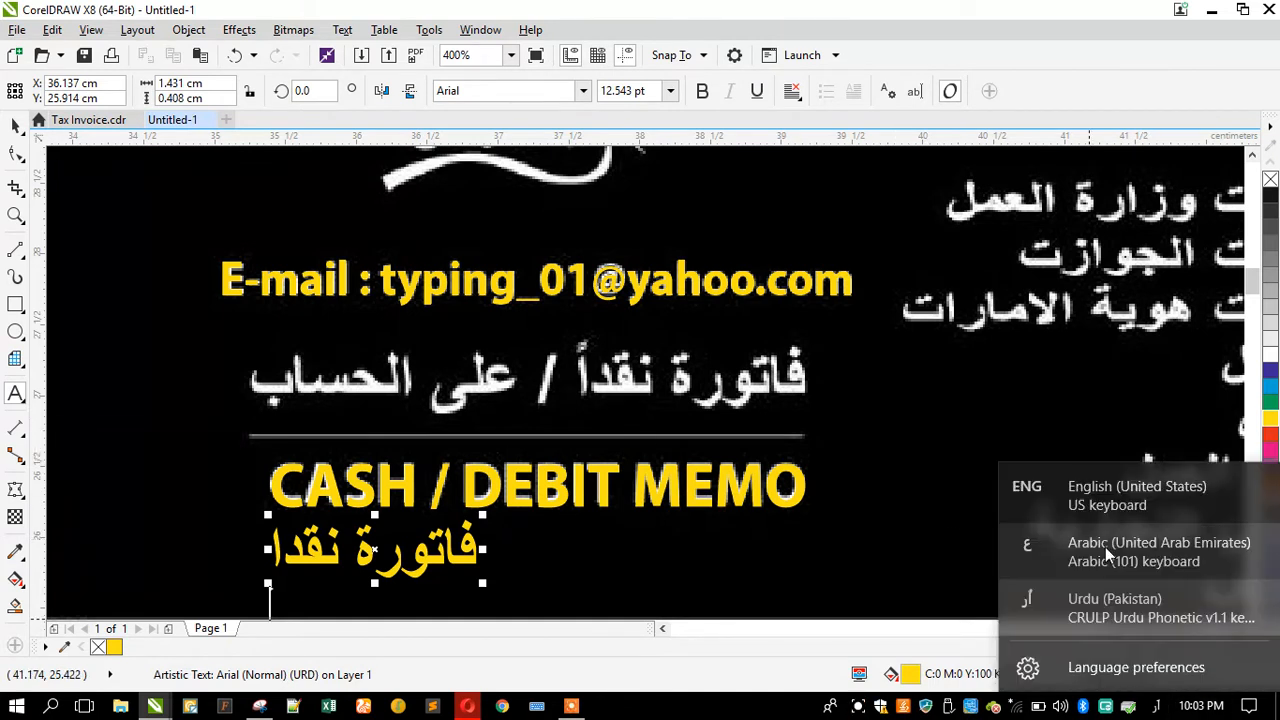
left_click(1105, 547)
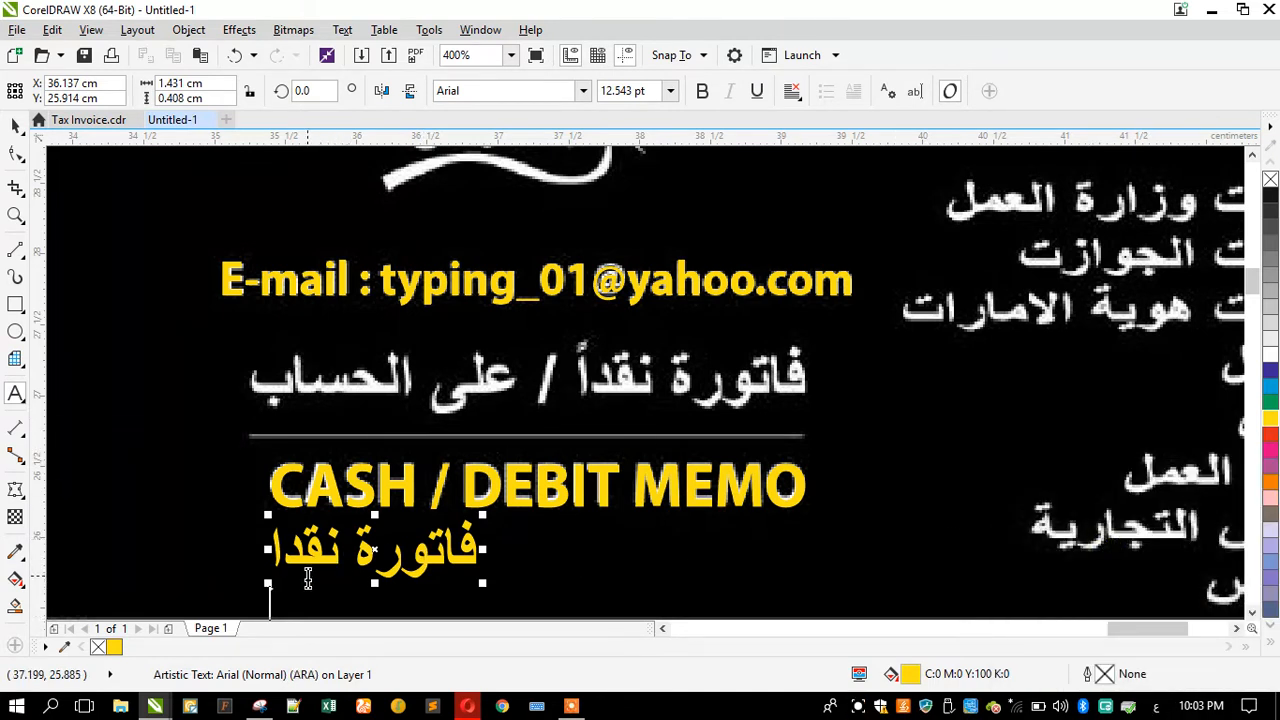
key("BackSpace")
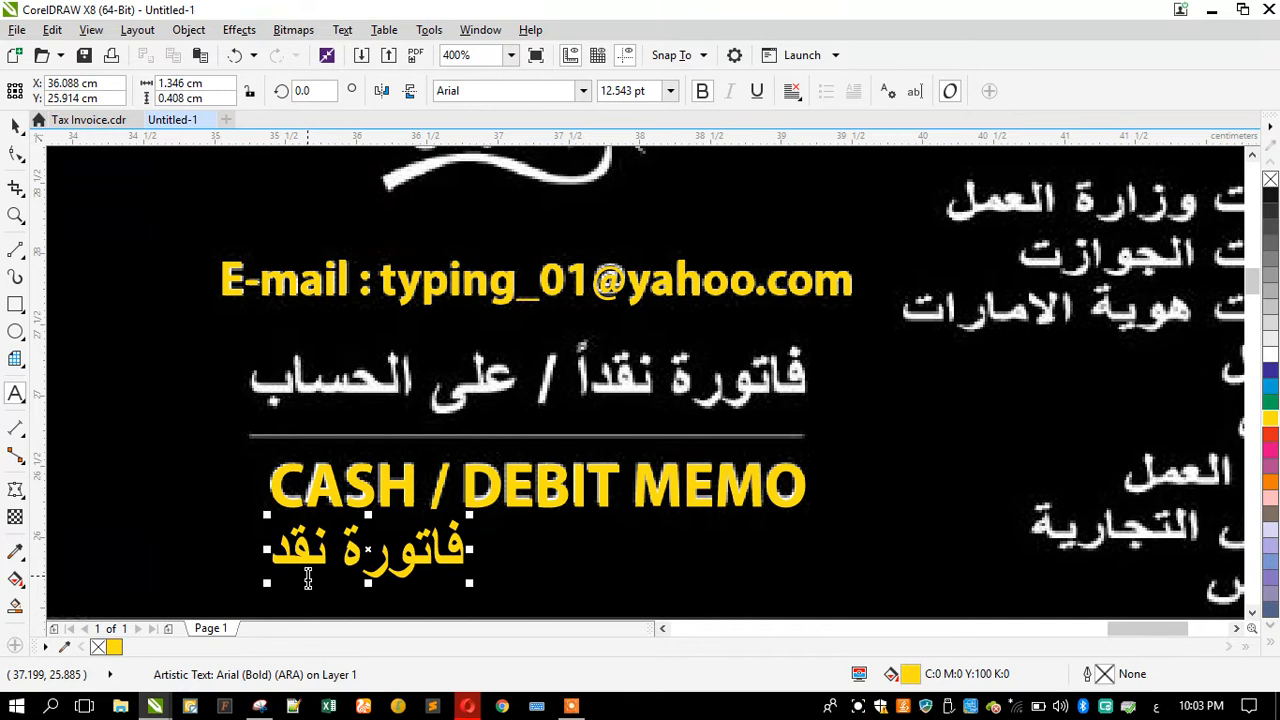
key("Return")
key("BackSpace")
key("Right")
key("Right")
key("Right")
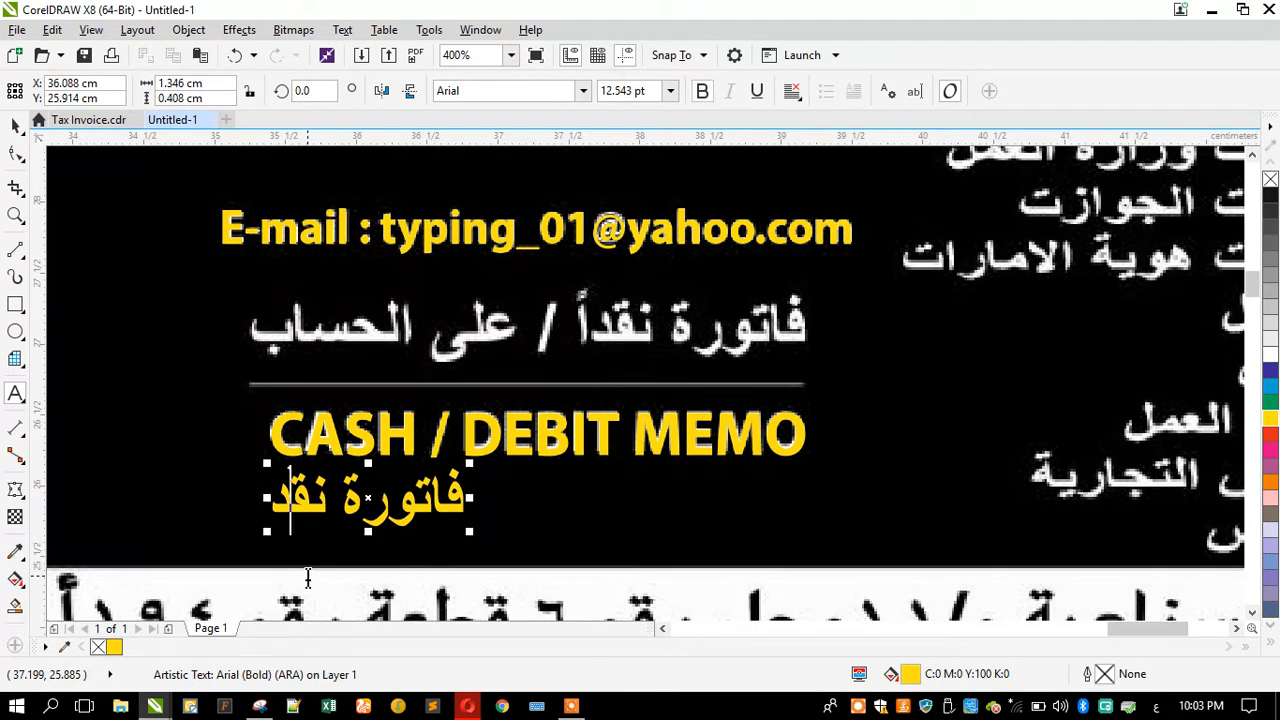
key("Left")
key("Left")
key("Left")
key("Return")
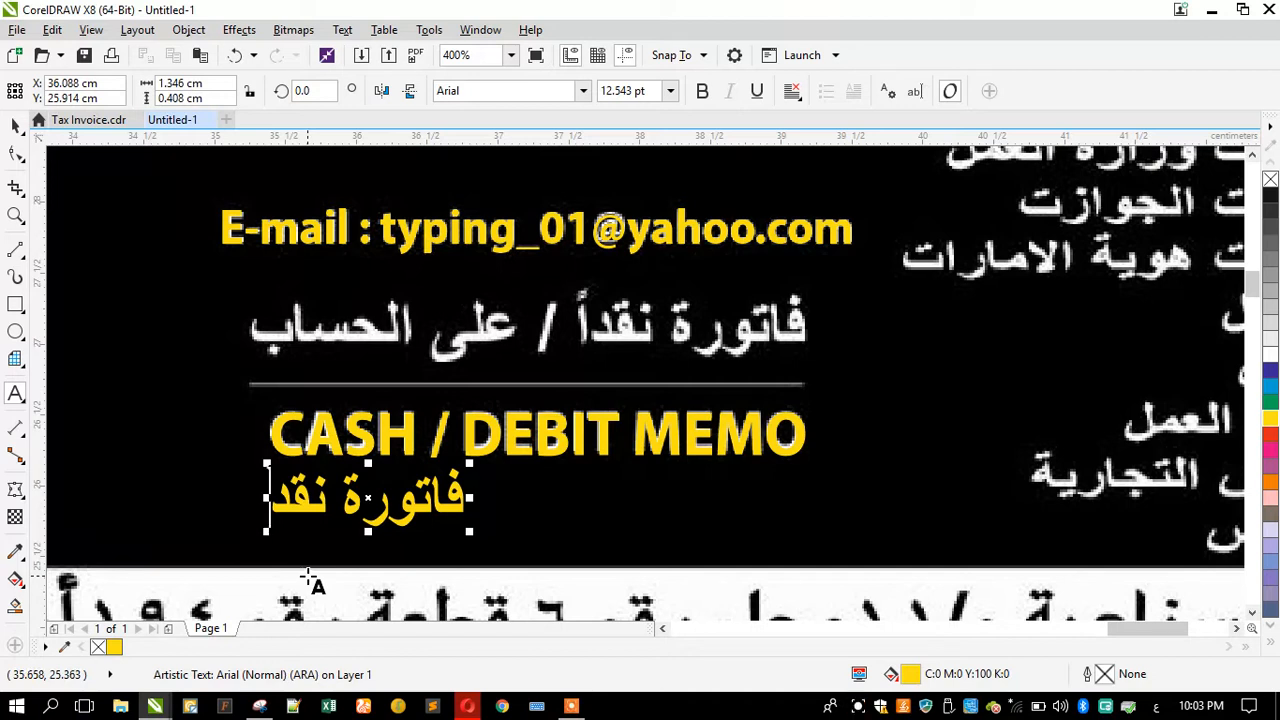
type("اً")
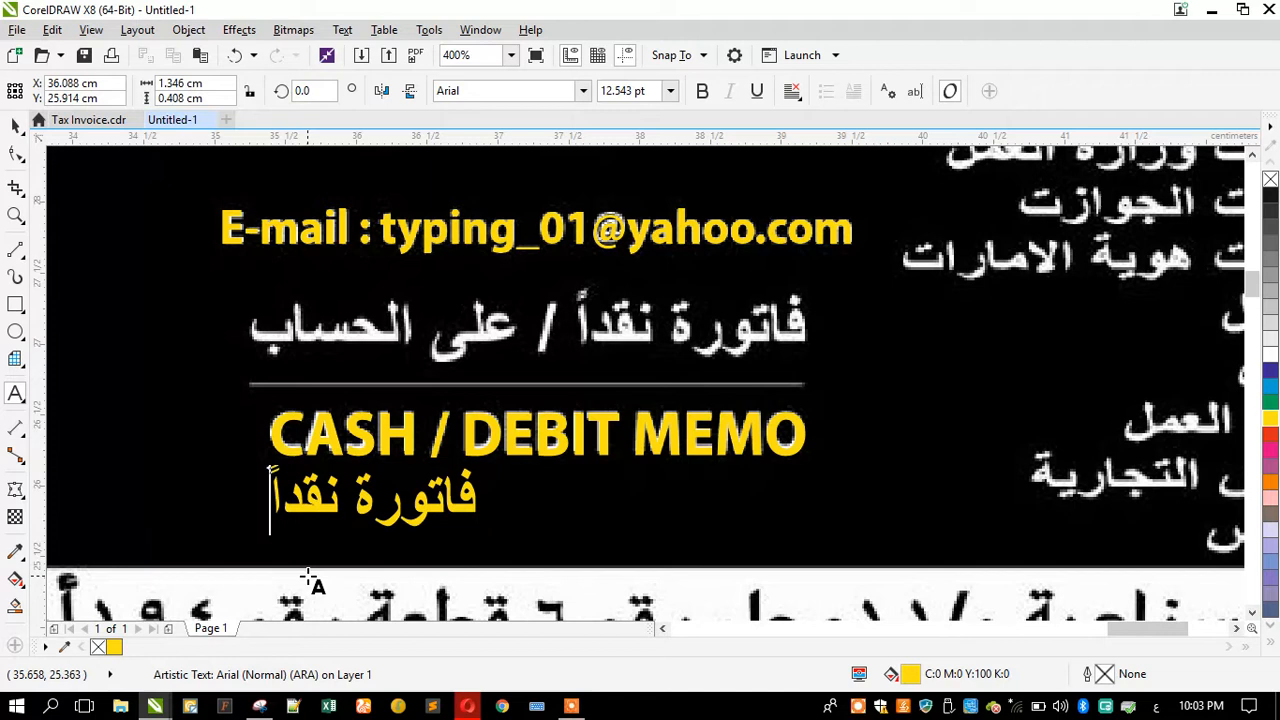
type(" /")
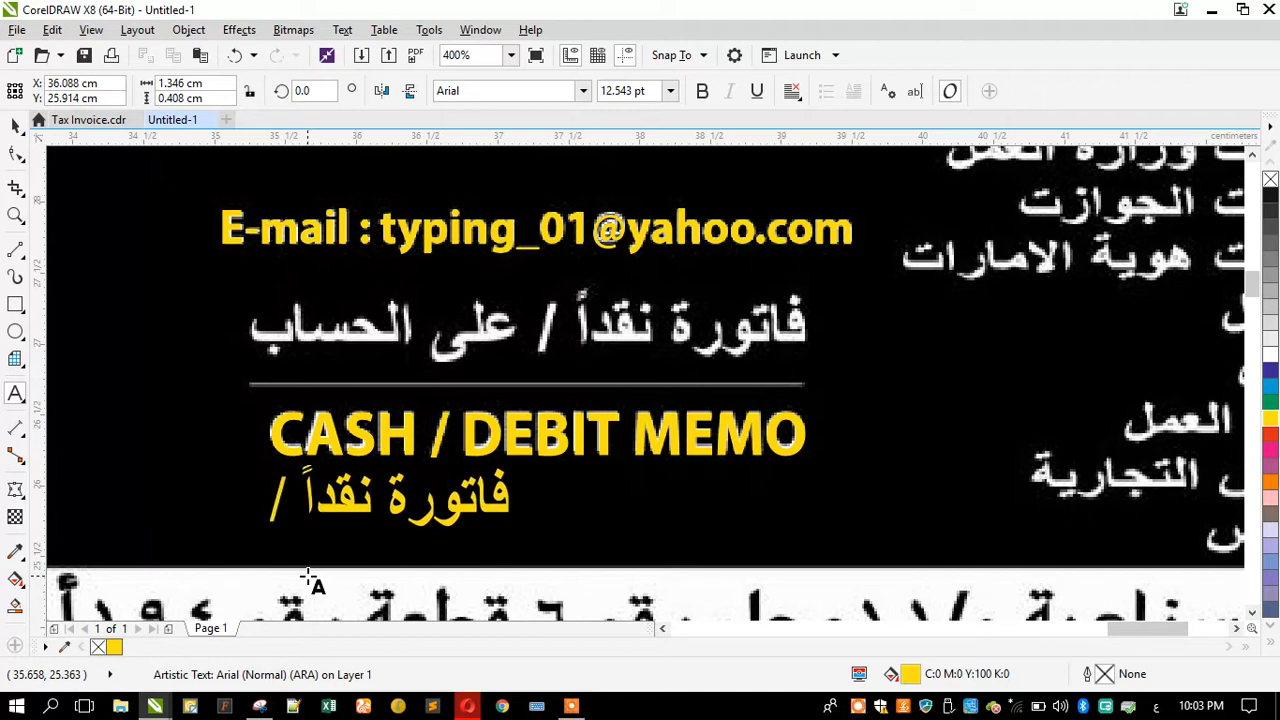
type(" على الح")
type("سات")
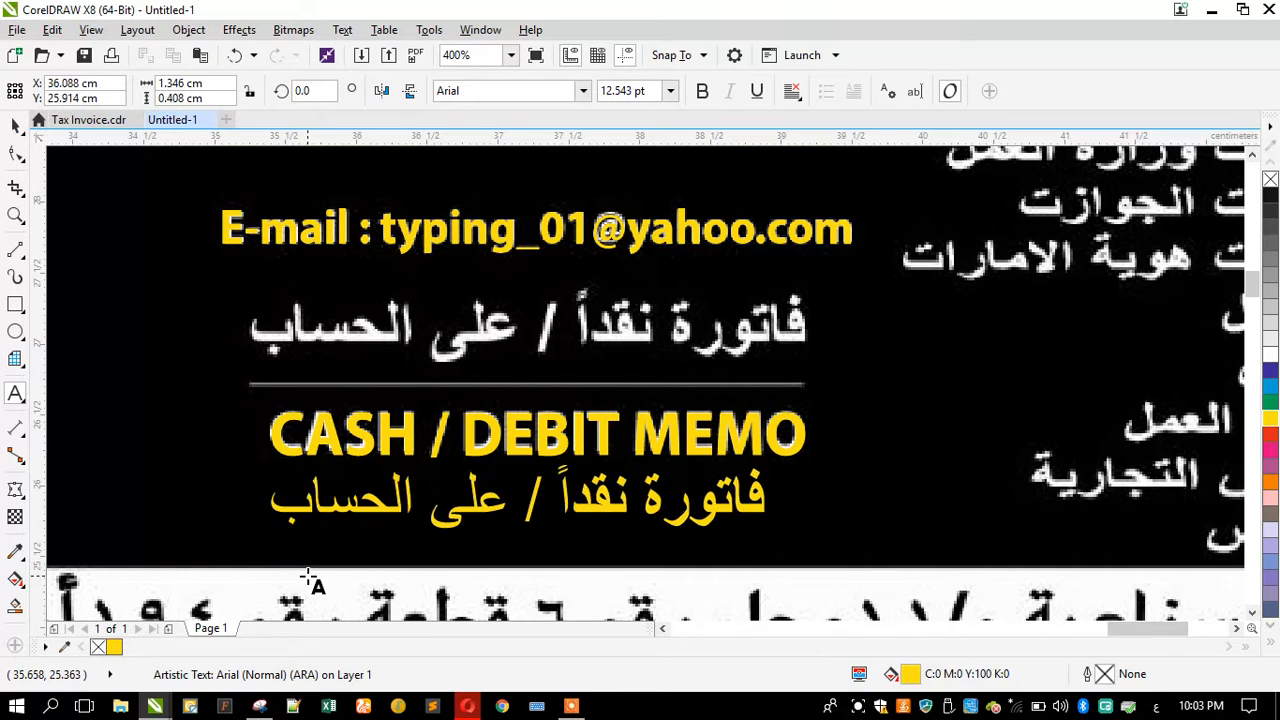
Step: Make the Arabic text bold, move it over the scanned Arabic memo line and scale it to match
left_click(15, 124)
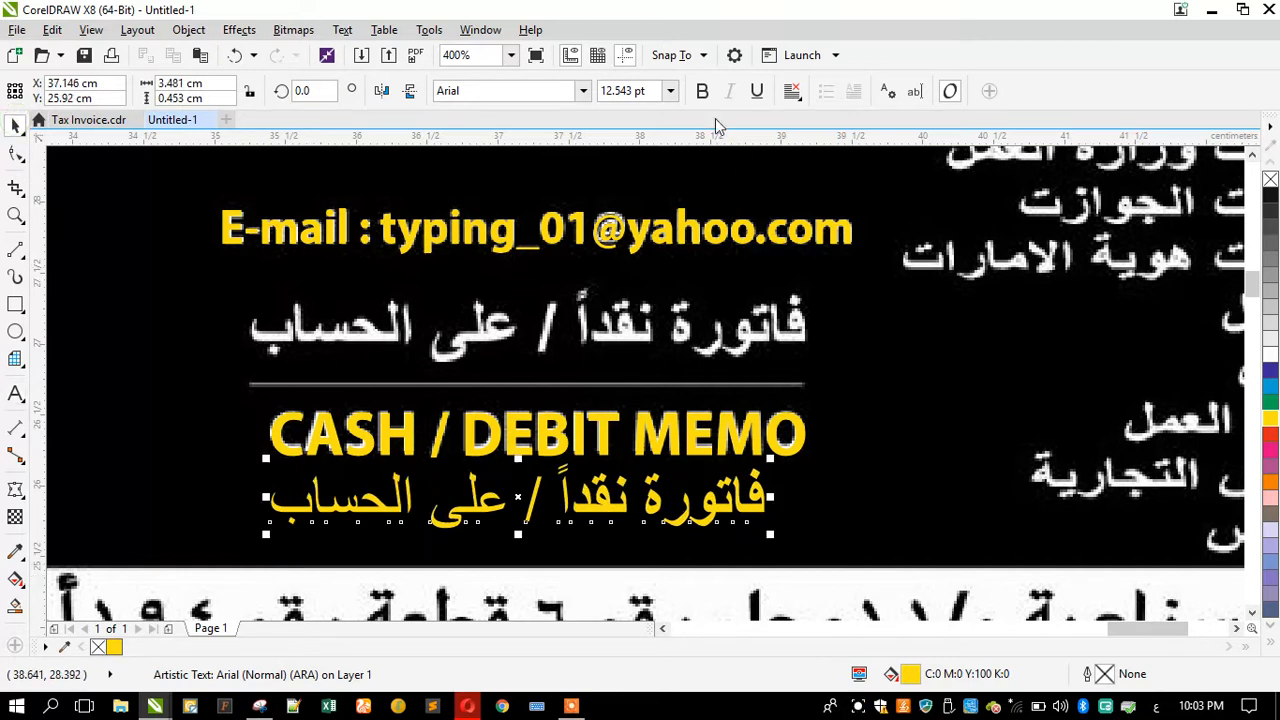
left_click(702, 91)
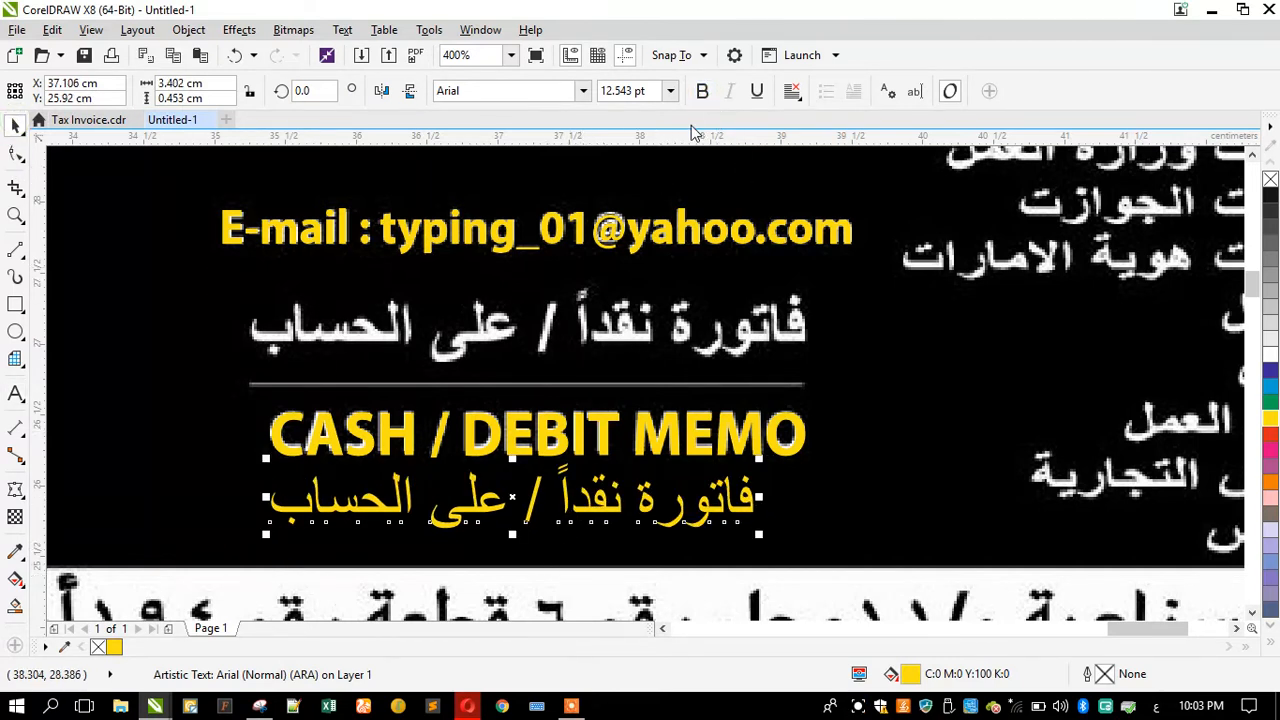
left_click(702, 91)
left_click_drag(610, 500, 650, 343)
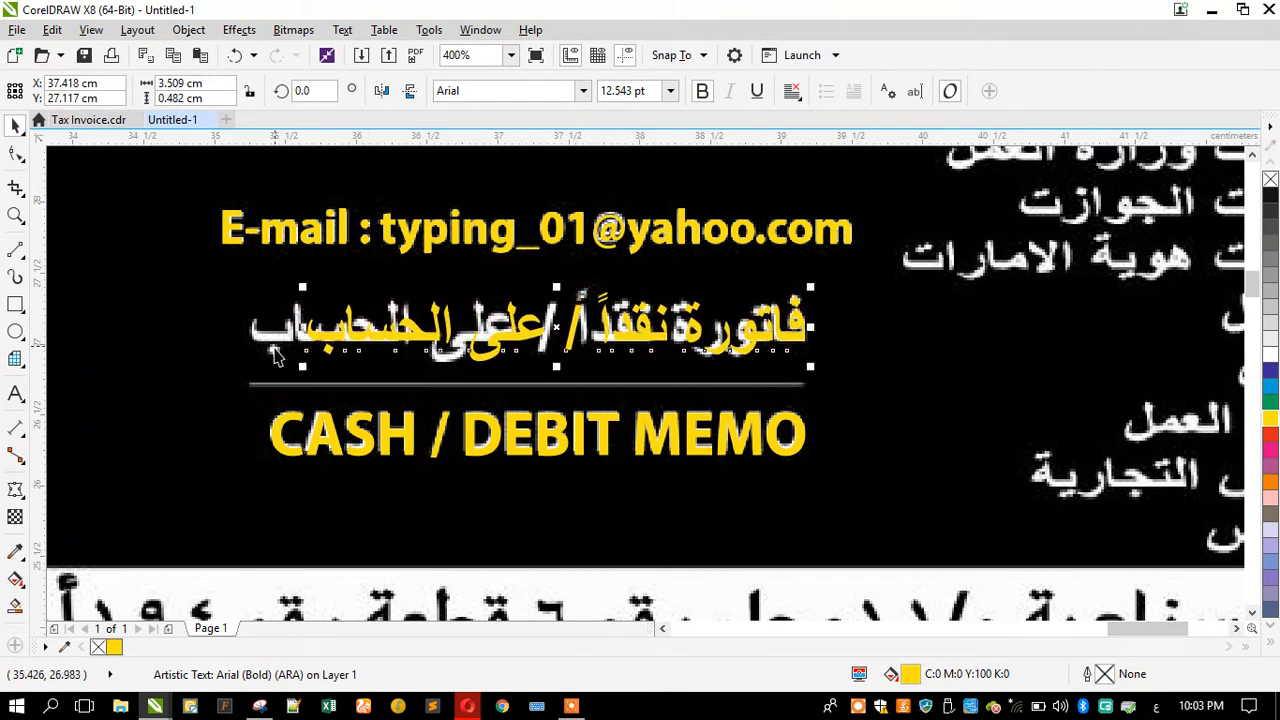
left_click_drag(302, 366, 243, 318)
Step: Draw a horizontal line over the scanned divider and give it a 1 pt yellow outline
left_click(15, 250)
left_click_drag(252, 383, 808, 410)
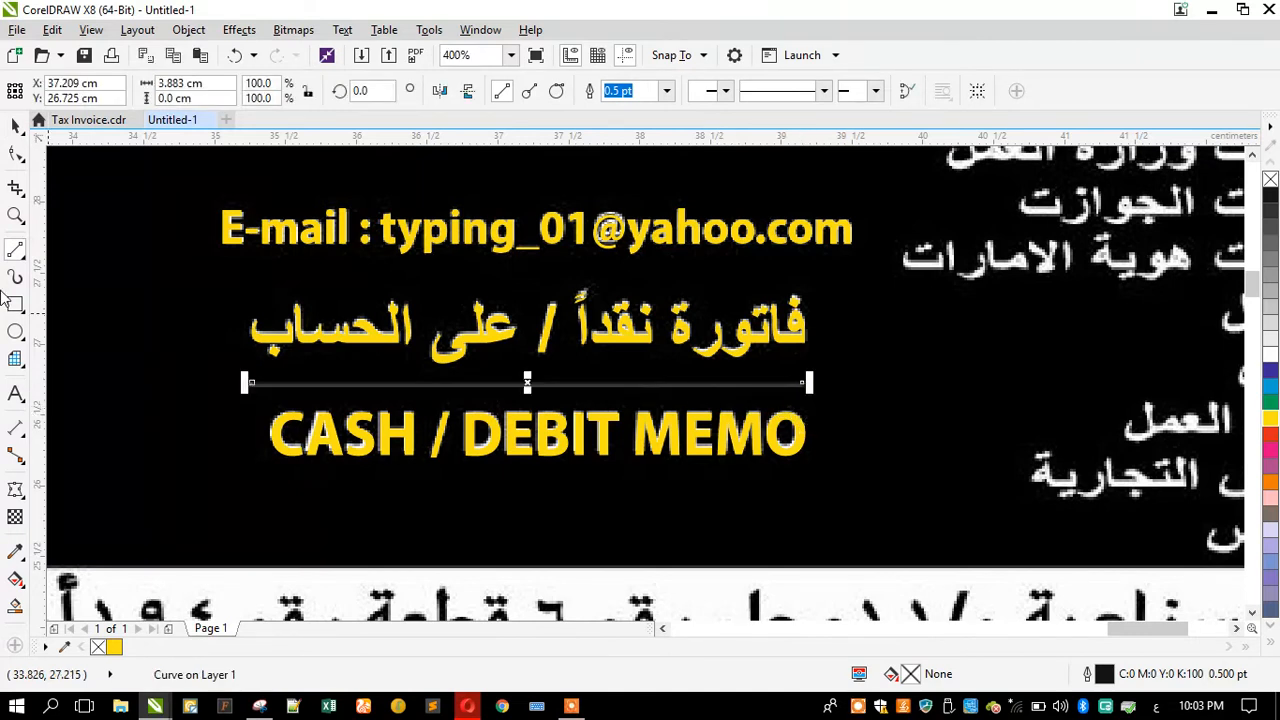
key("F12")
type("1")
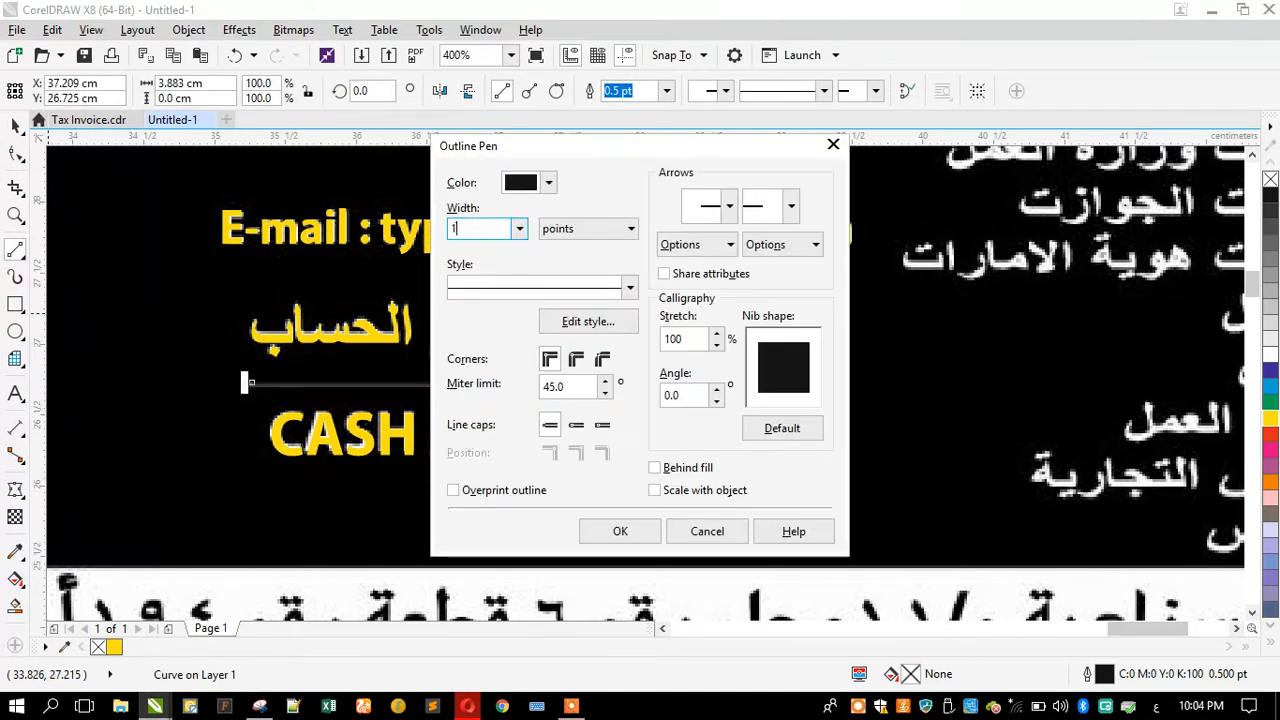
key("Return")
right_click(1271, 353)
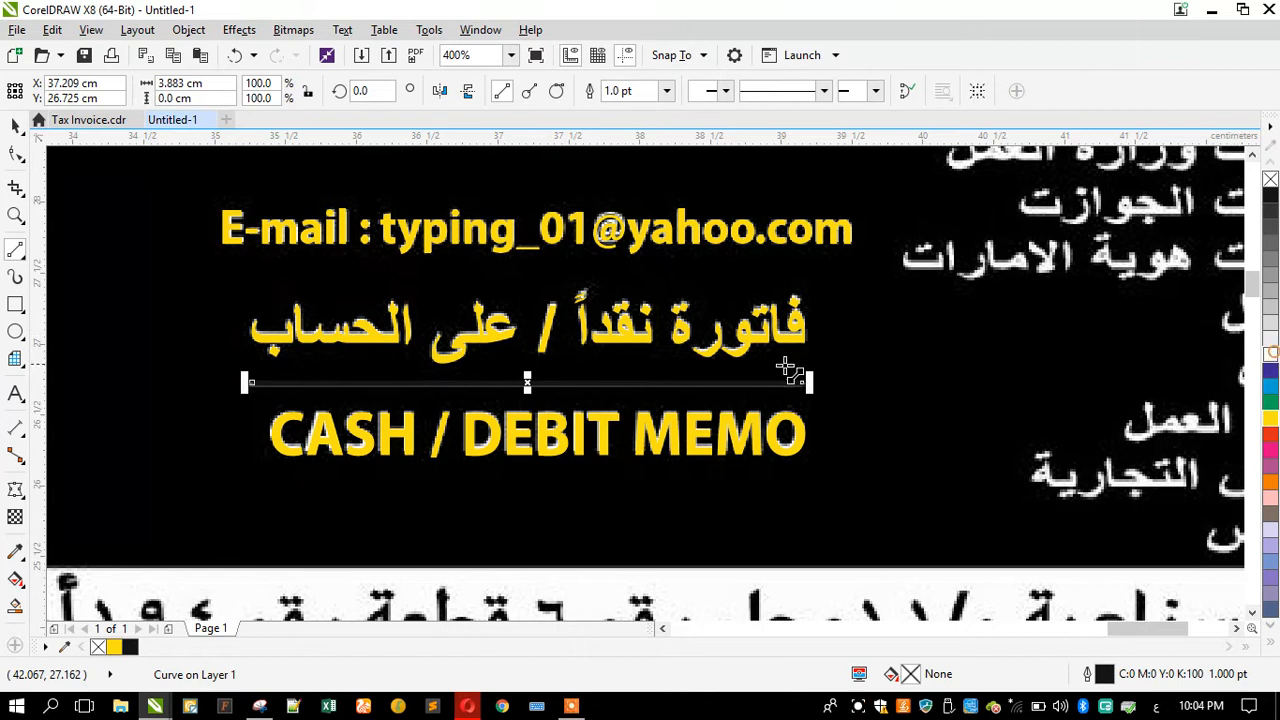
right_click(1270, 421)
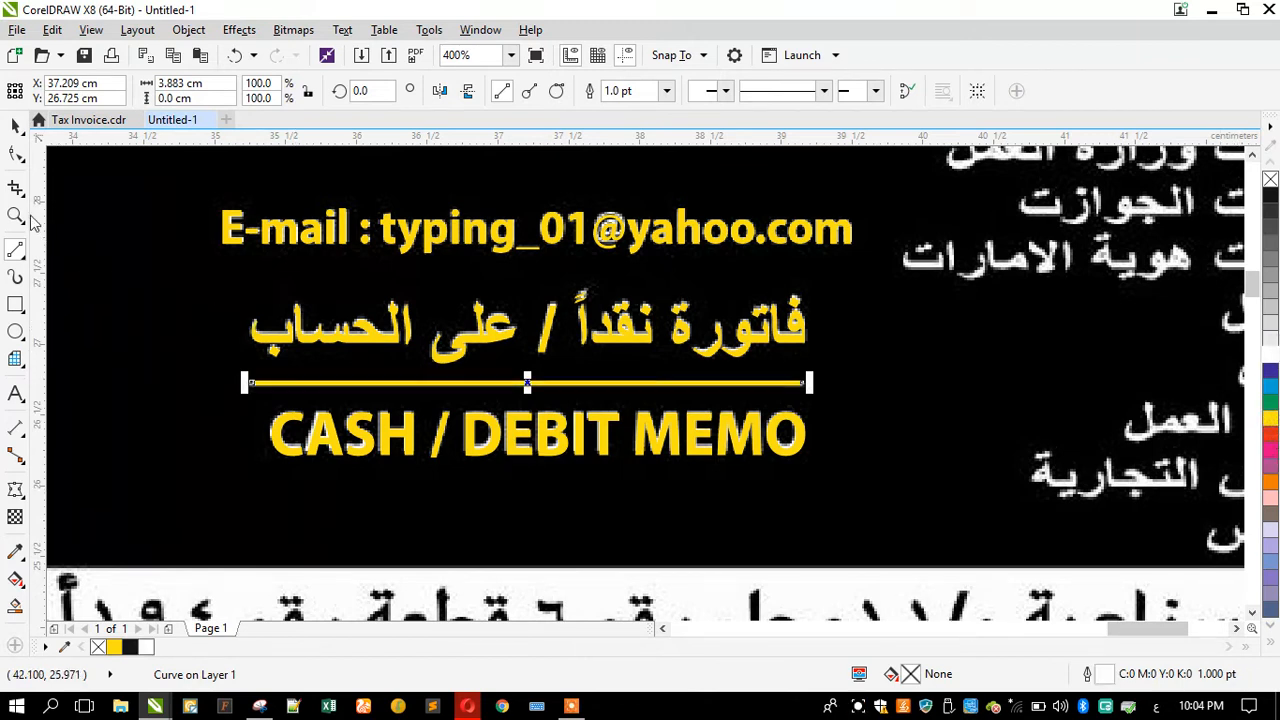
left_click(15, 125)
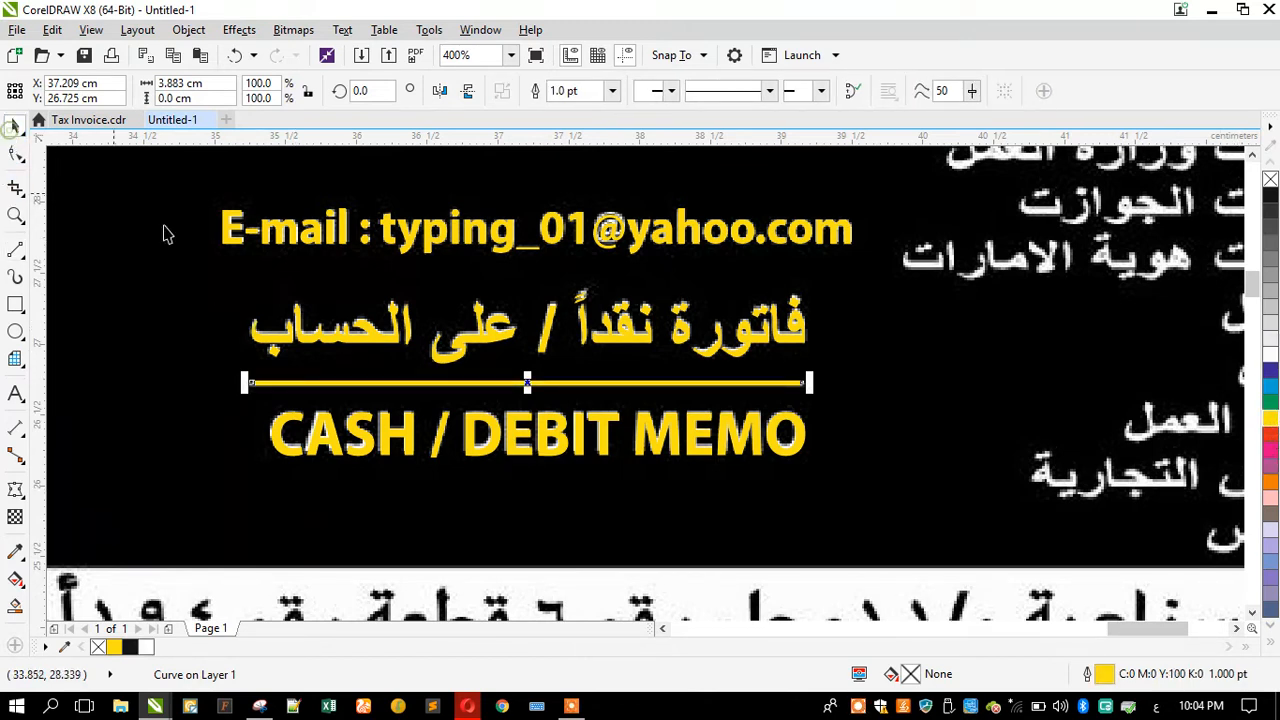
Step: Duplicate the Arabic memo text and place the copy beside the scanned Arabic Shaheen logo
scroll(295, 440, "up", 1)
left_click(270, 431)
left_click_drag(231, 374, 200, 323)
scroll(265, 420, "down", 1)
scroll(300, 410, "down", 1)
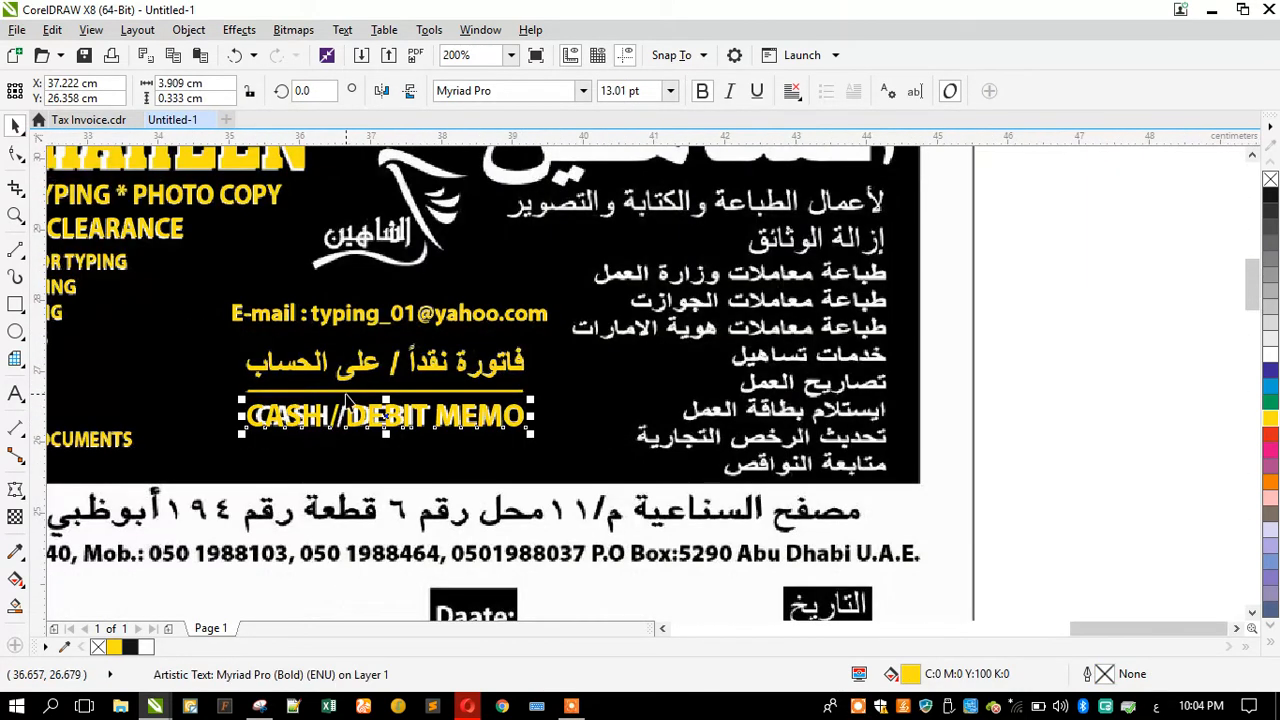
scroll(343, 400, "up", 1)
left_click(340, 388, "shift")
left_click(340, 360, "shift")
scroll(365, 397, "down", 1)
left_click(363, 446)
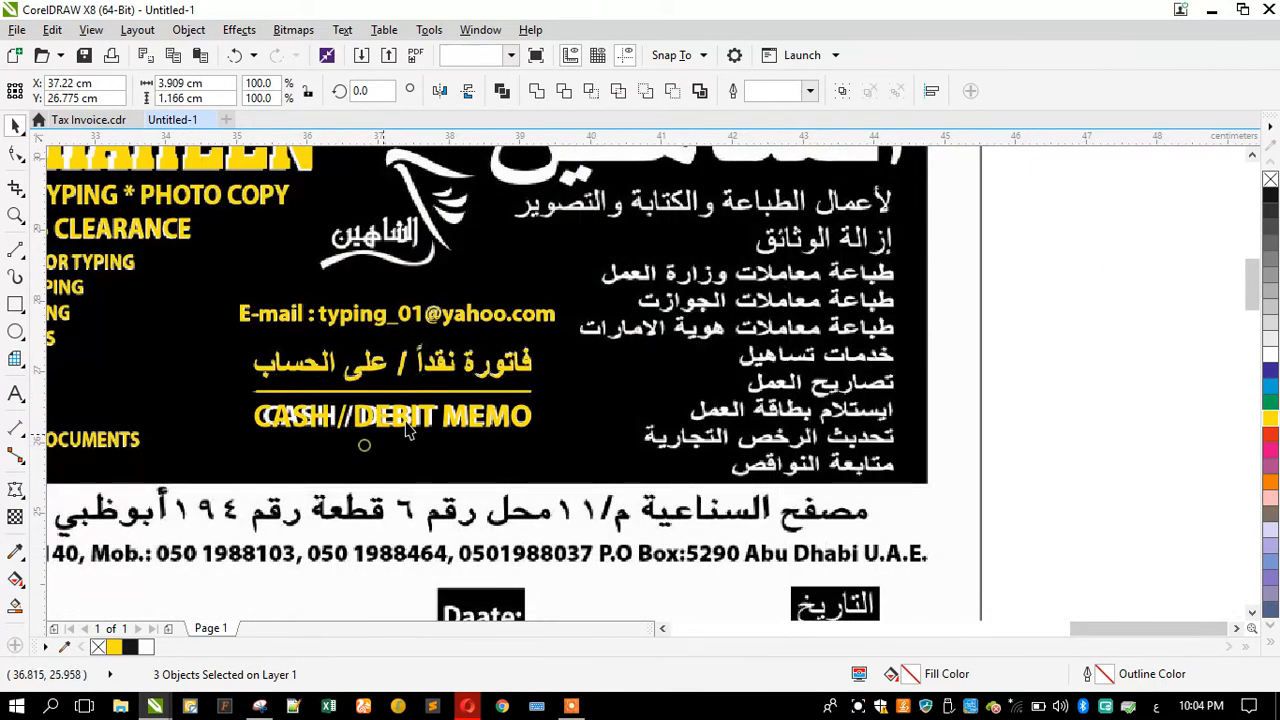
left_click(444, 370)
scroll(444, 370, "down", 1)
left_click_drag(444, 370, 508, 302)
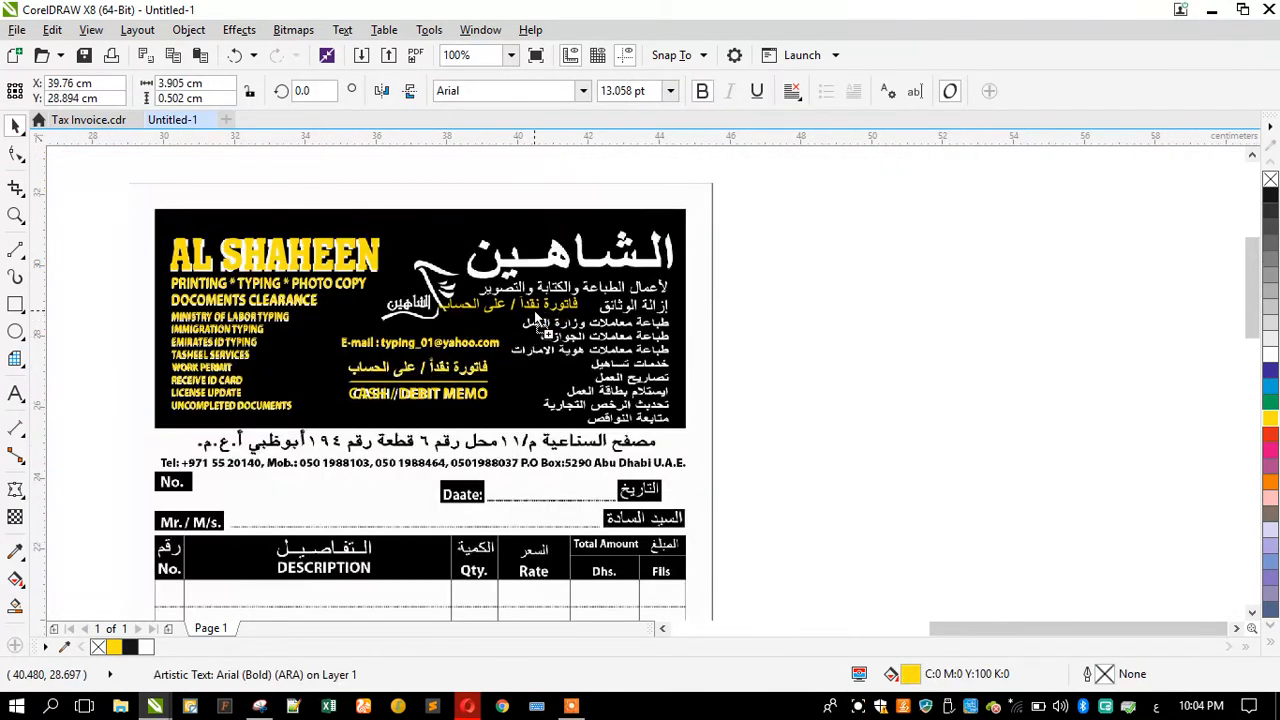
scroll(552, 256, "up", 1)
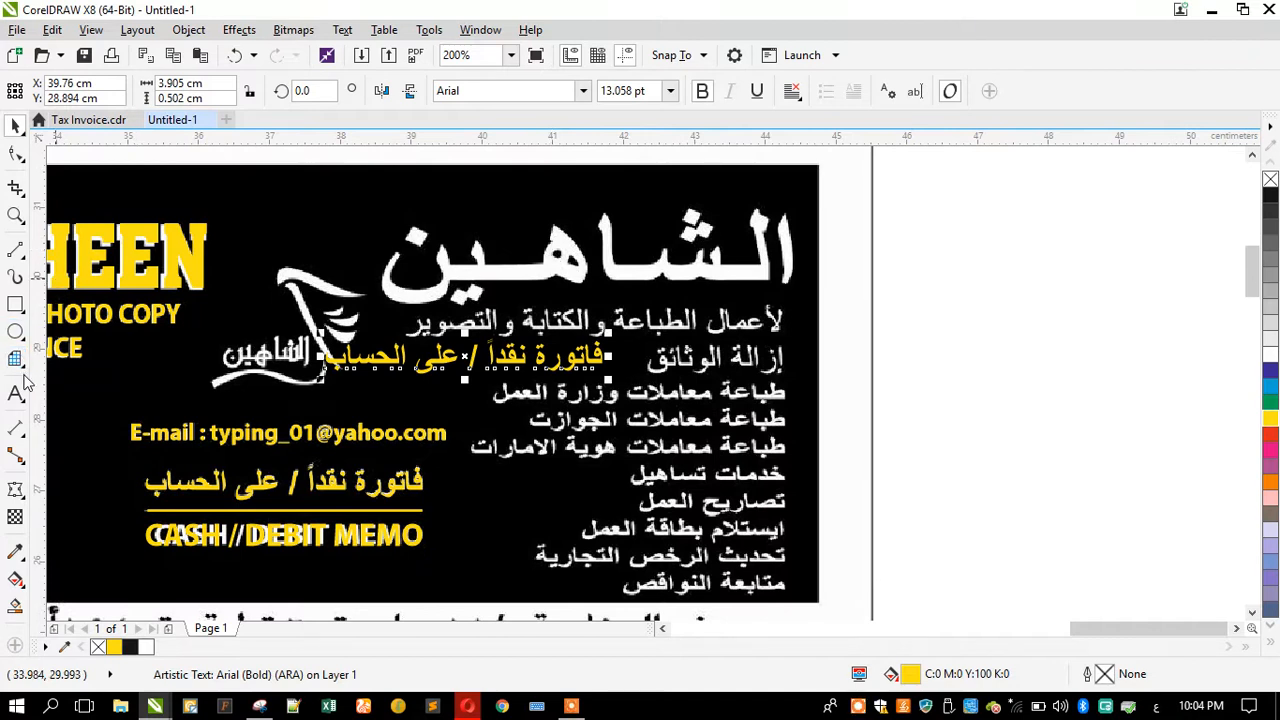
Step: Replace the copied Arabic text with الشاهين
left_click(16, 393)
key("ctrl+a")
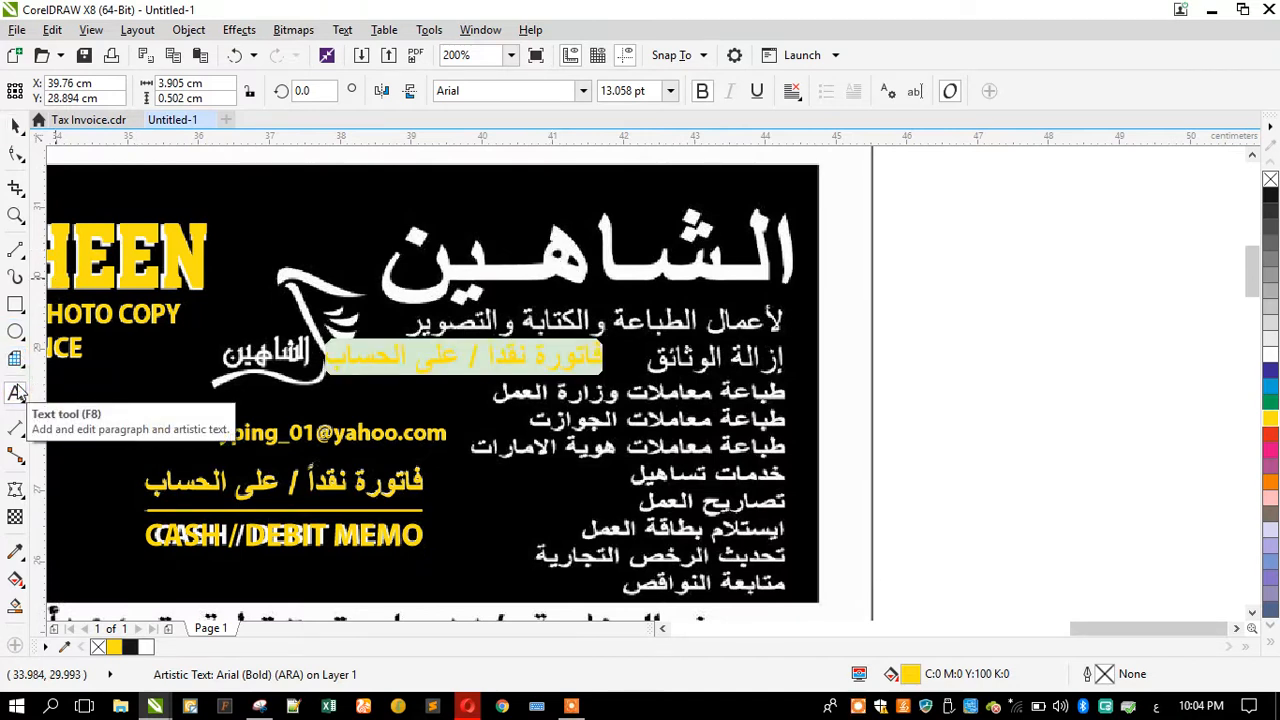
type("الشا")
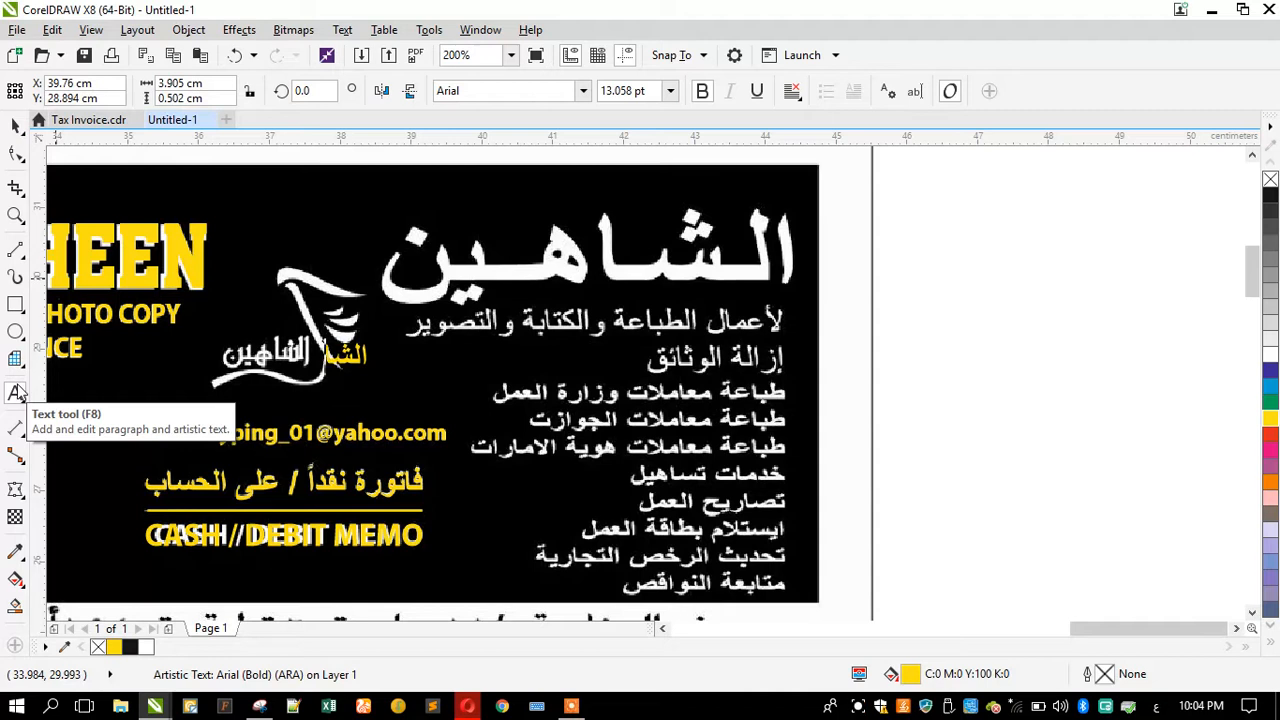
type("هي")
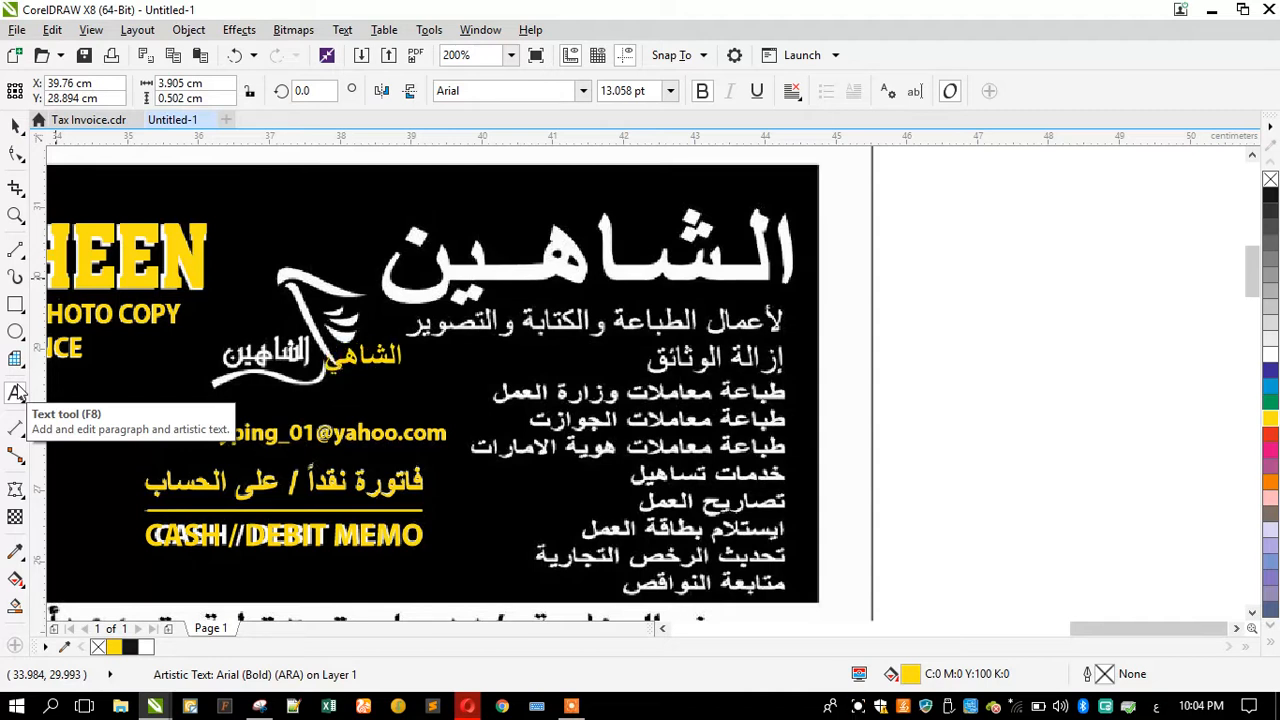
type("ن")
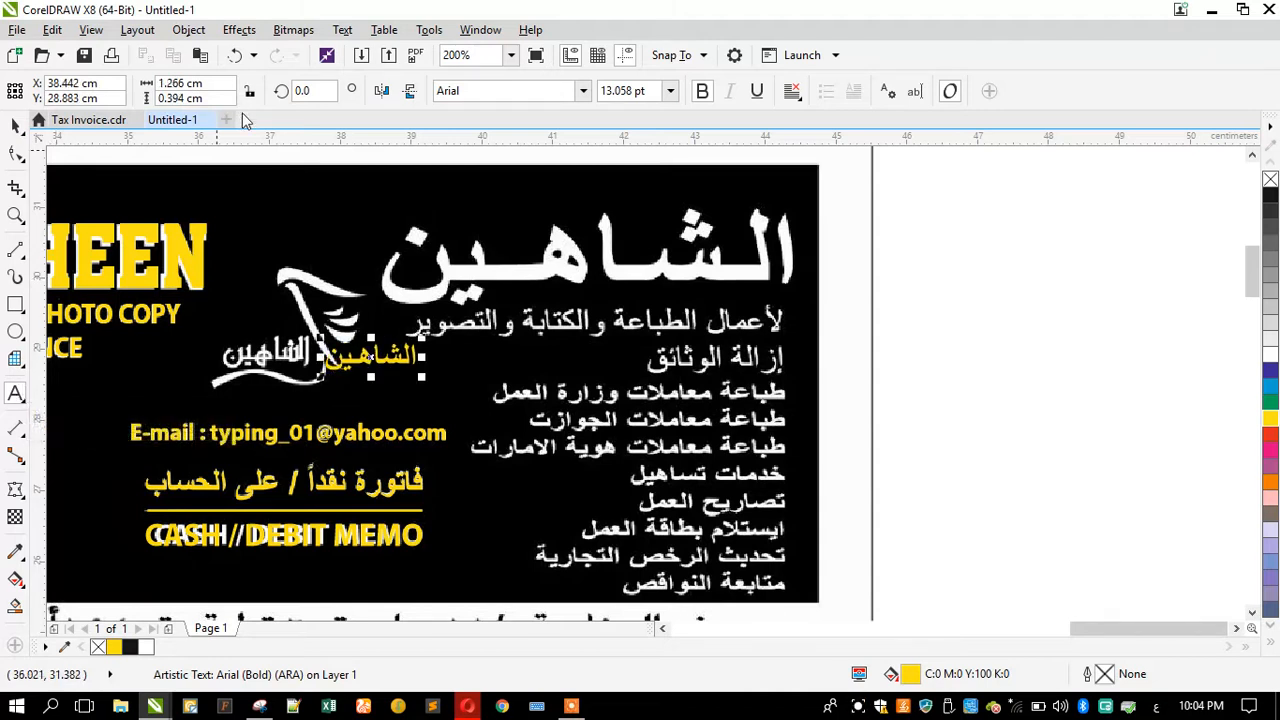
Step: Enlarge the الشاهين text and align it over the large scanned Arabic heading
left_click(15, 125)
left_click_drag(421, 338, 745, 227)
left_click_drag(617, 311, 667, 251)
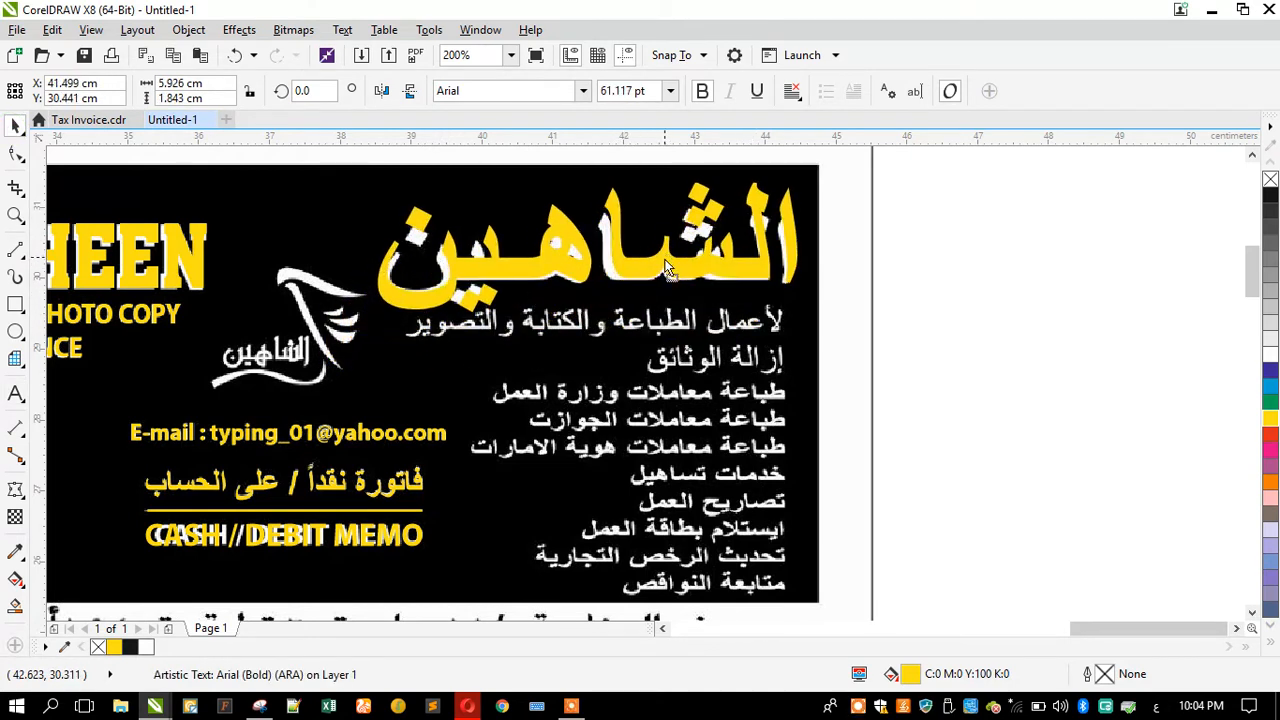
left_click_drag(583, 177, 578, 209)
scroll(503, 180, "up", 1)
left_click_drag(588, 360, 593, 351)
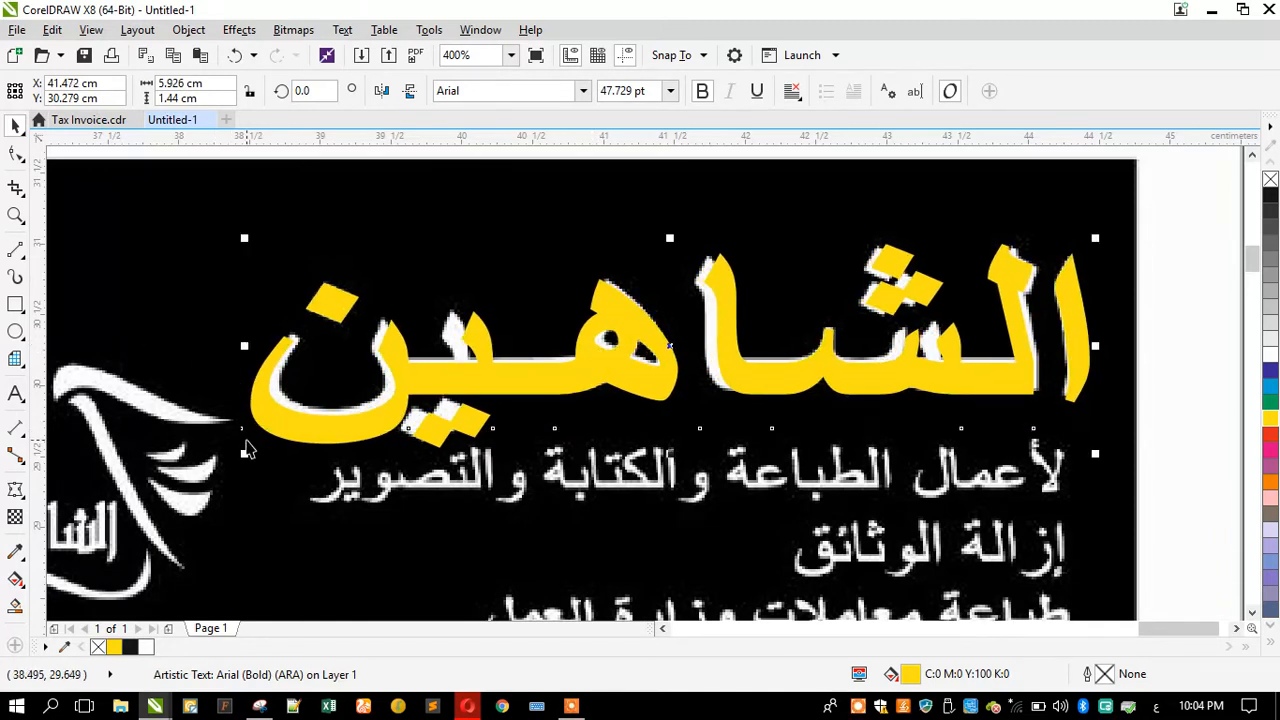
left_click_drag(240, 458, 247, 455)
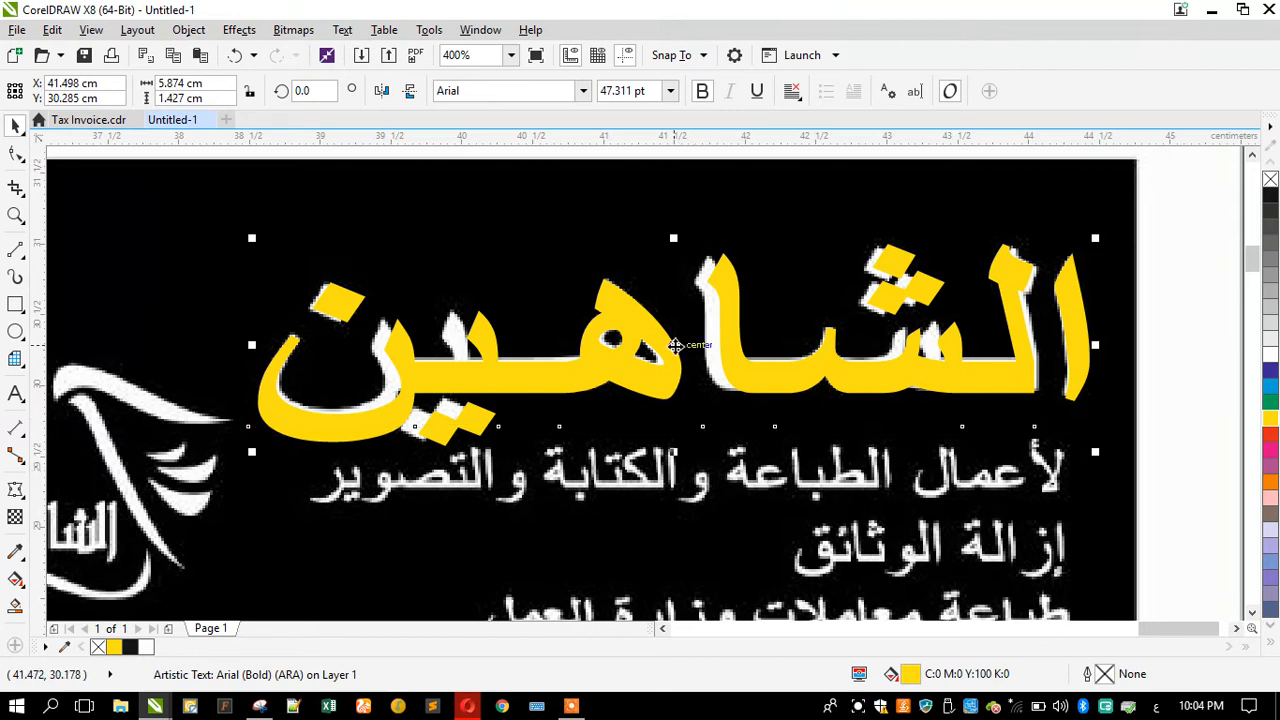
left_click_drag(566, 372, 563, 365)
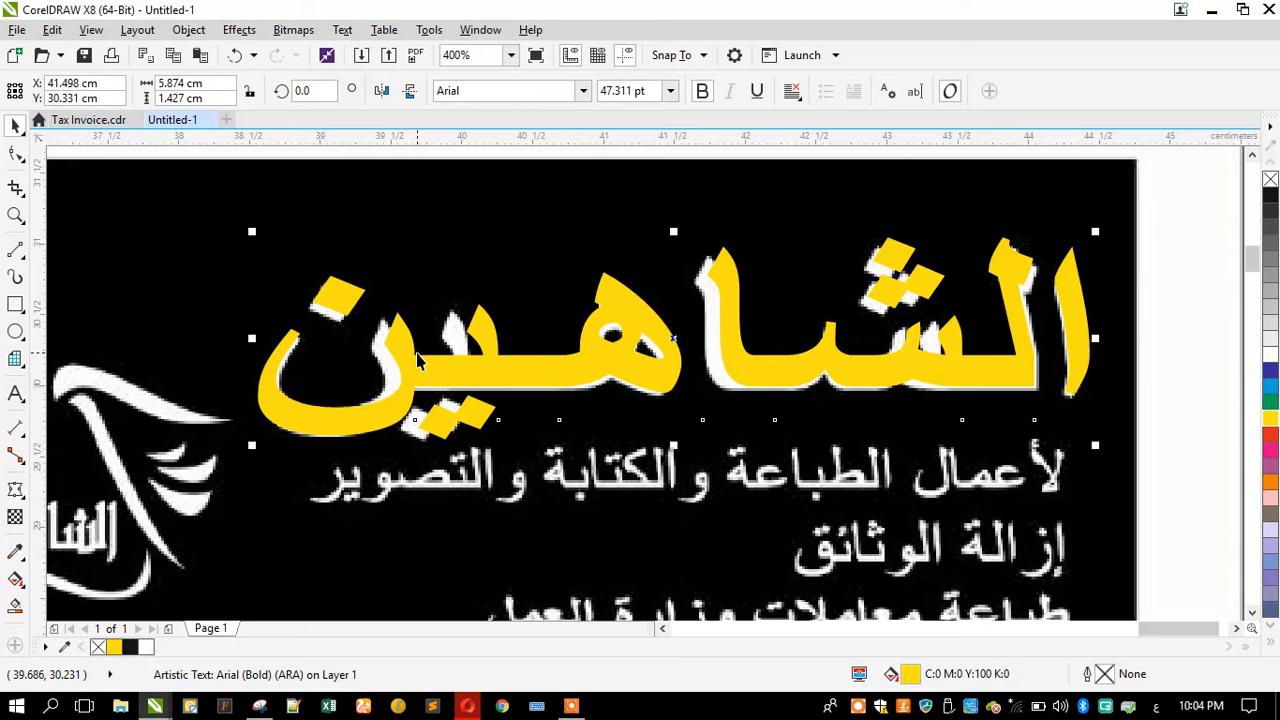
Step: Duplicate the heading text, place the copy below it and shrink it to the size of the service lines
scroll(533, 323, "down", 1)
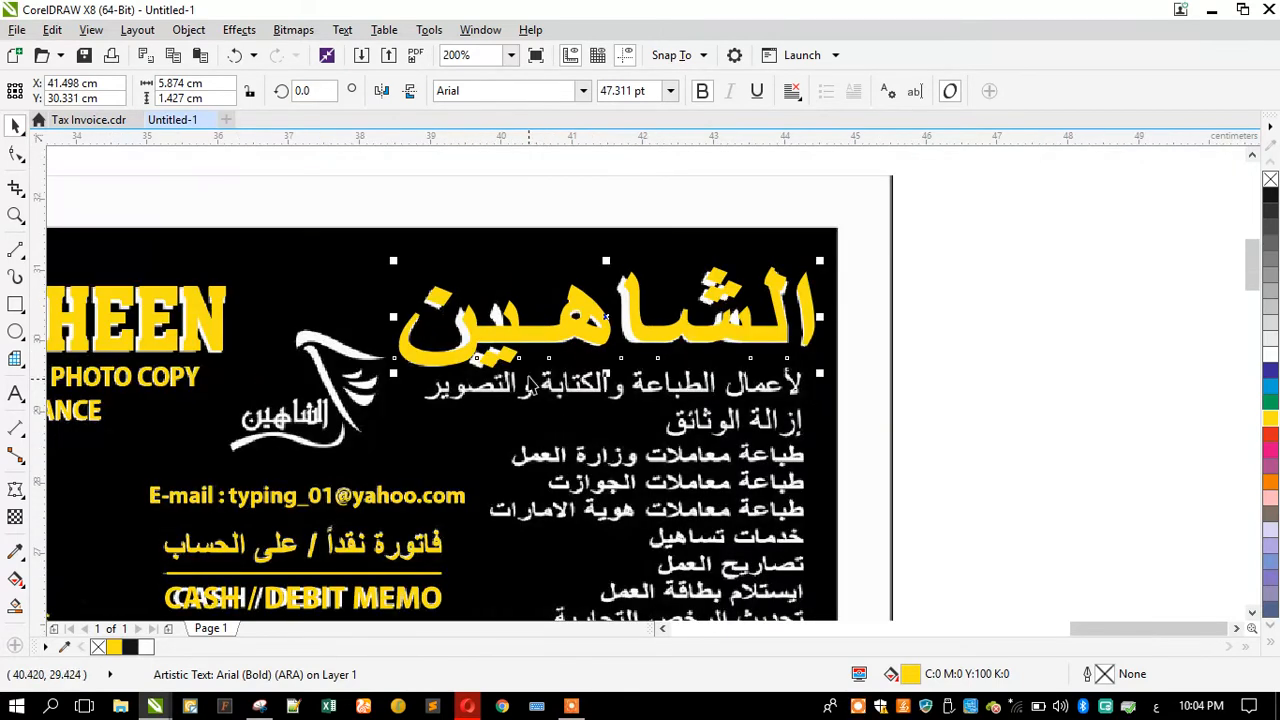
left_click_drag(532, 330, 533, 415)
right_click(533, 415)
left_click_drag(393, 347, 425, 432)
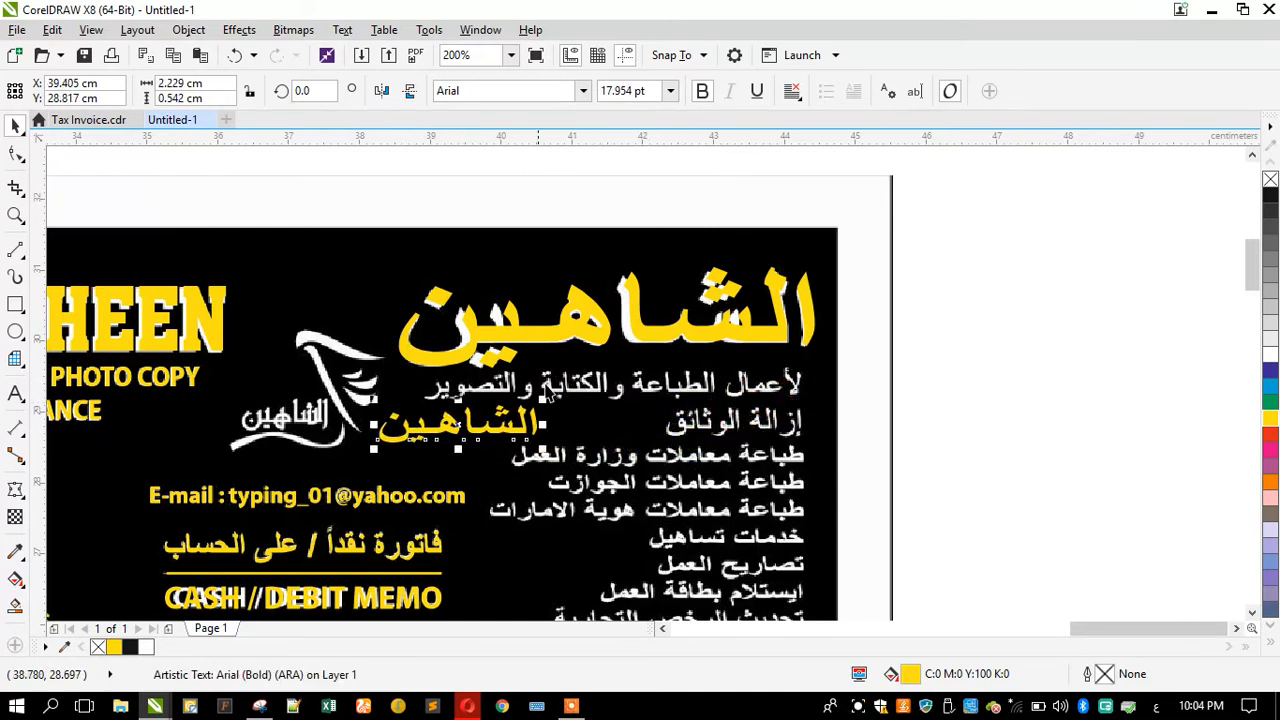
scroll(470, 462, "down", 1)
scroll(522, 448, "up", 1)
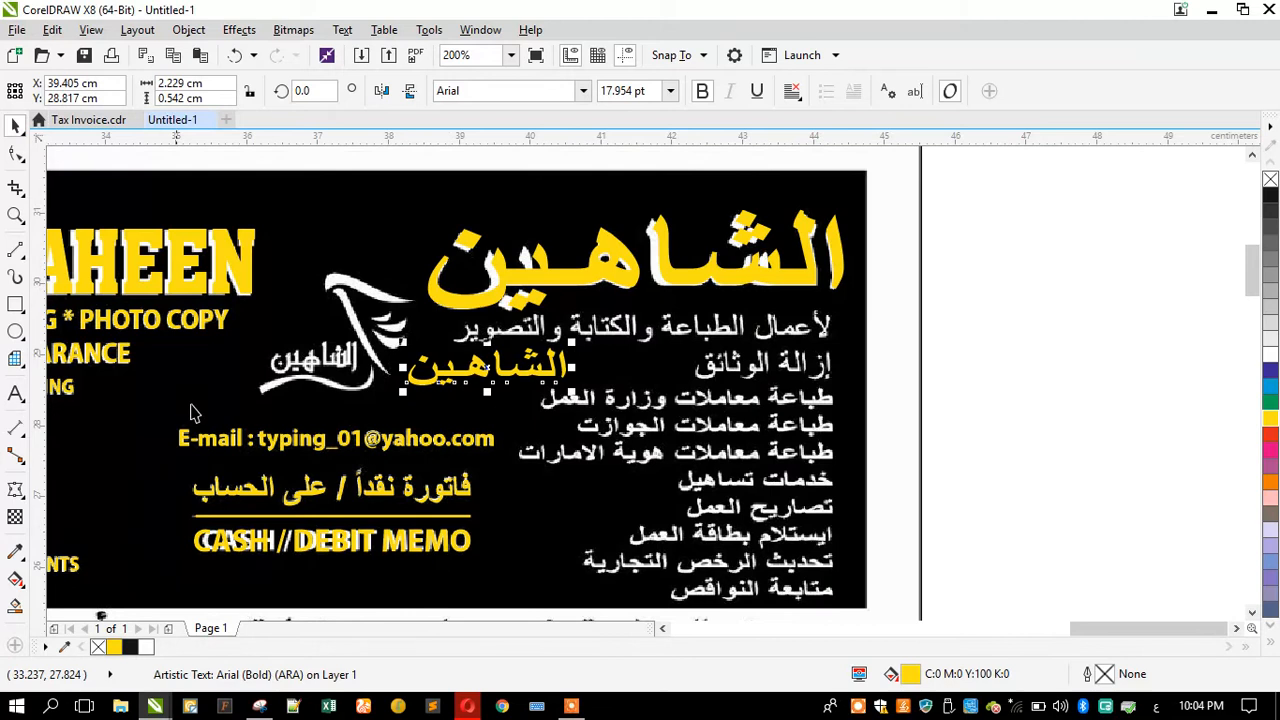
left_click_drag(403, 391, 428, 403)
Step: Replace the copy's text with لأعمال الطباعة والكتابة والتصوير
left_click(16, 393)
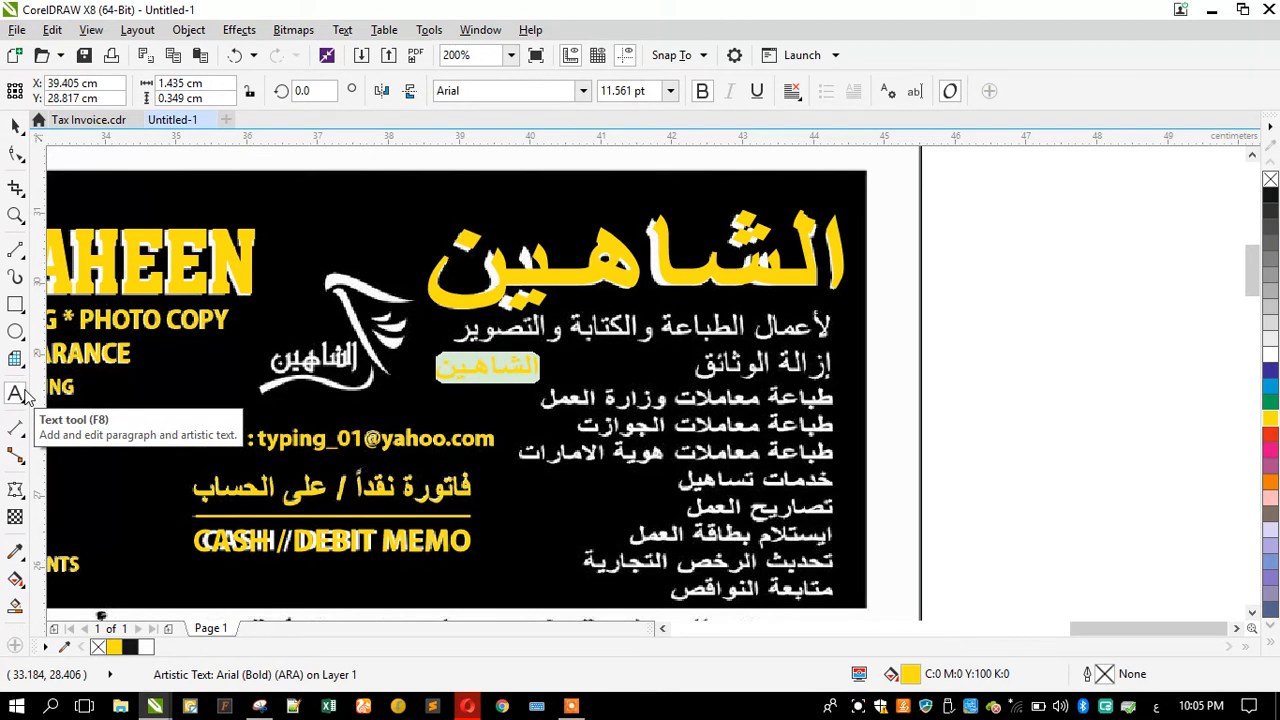
type("الا")
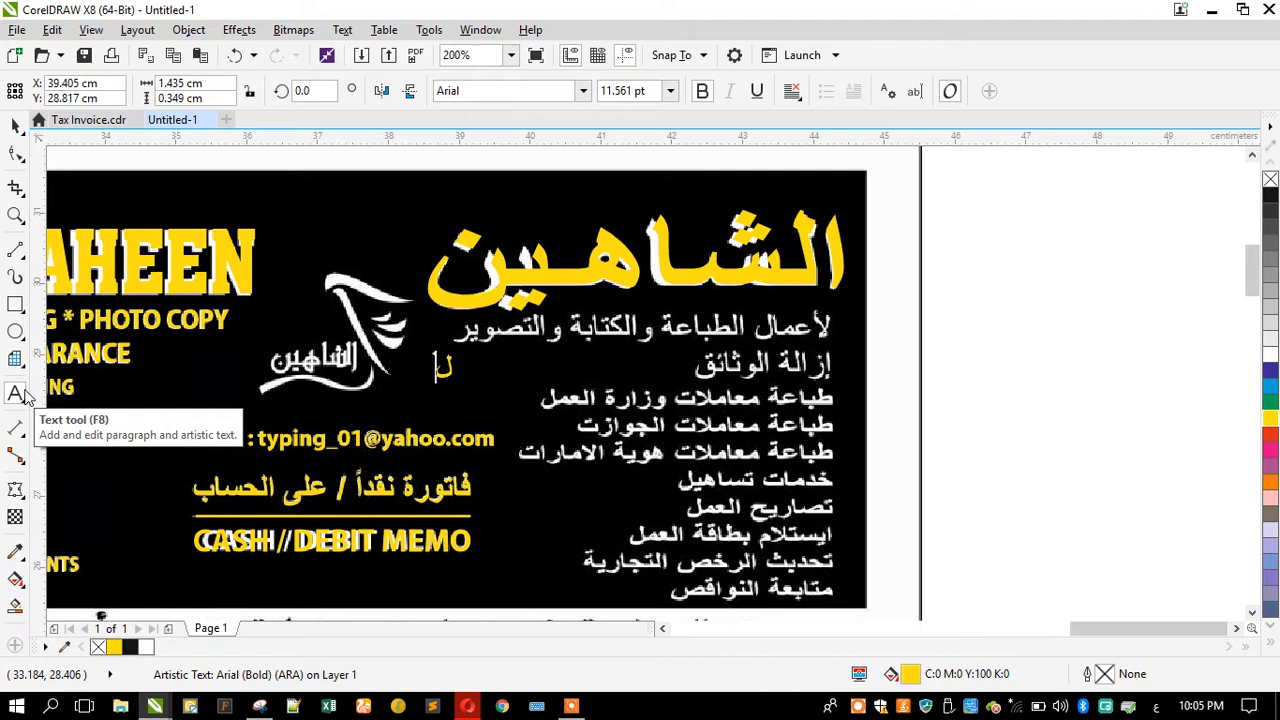
type("عمال الكب")
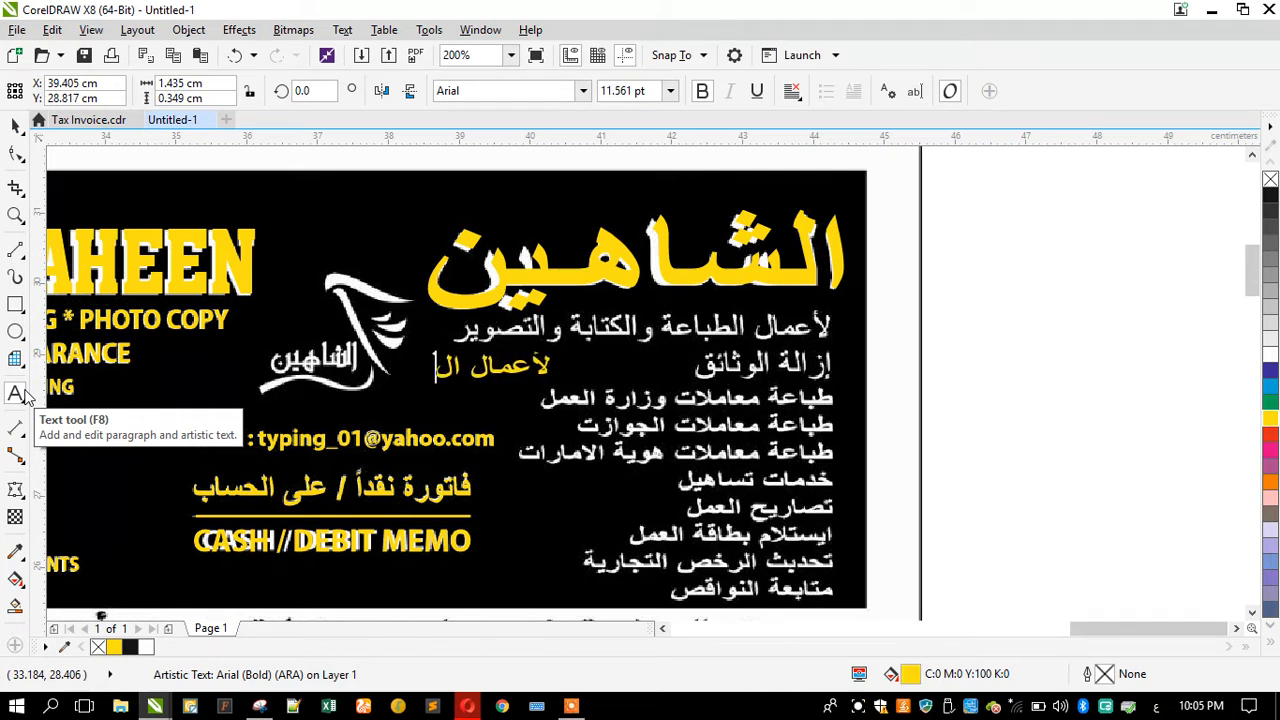
key("BackSpace")
key("BackSpace")
type("طباع")
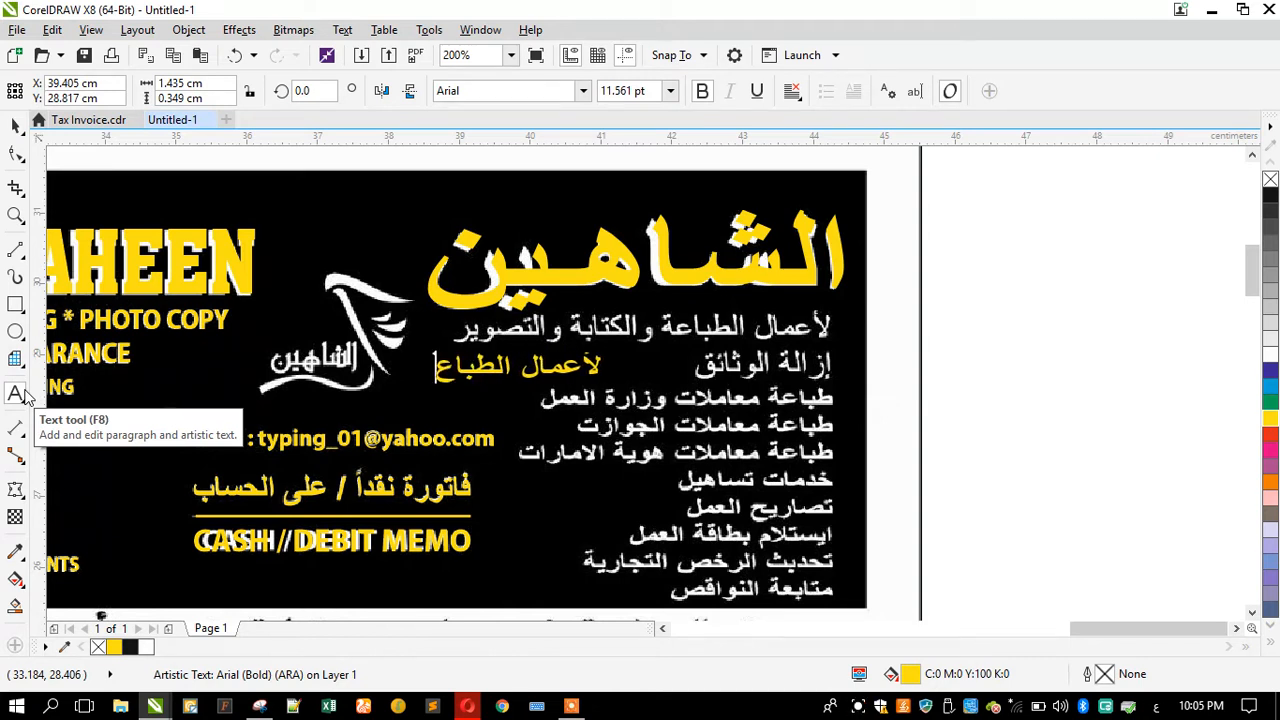
type("ة والكتابة")
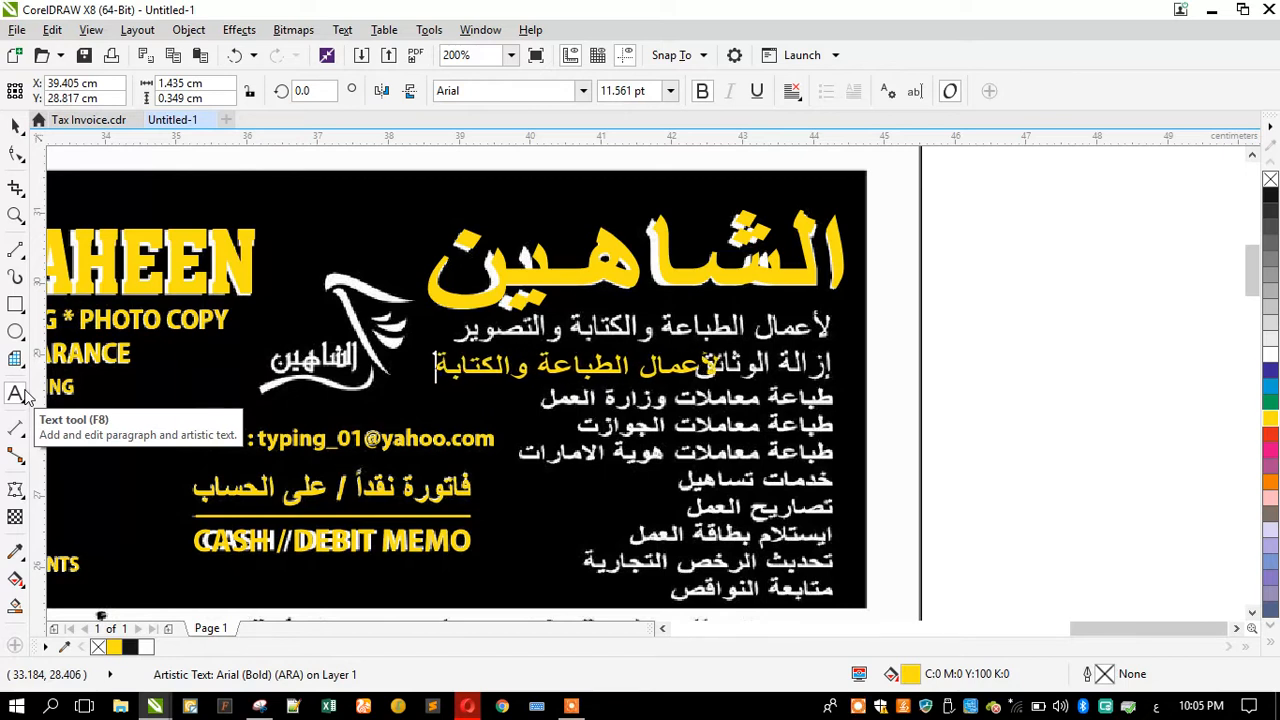
type(" والتصوير")
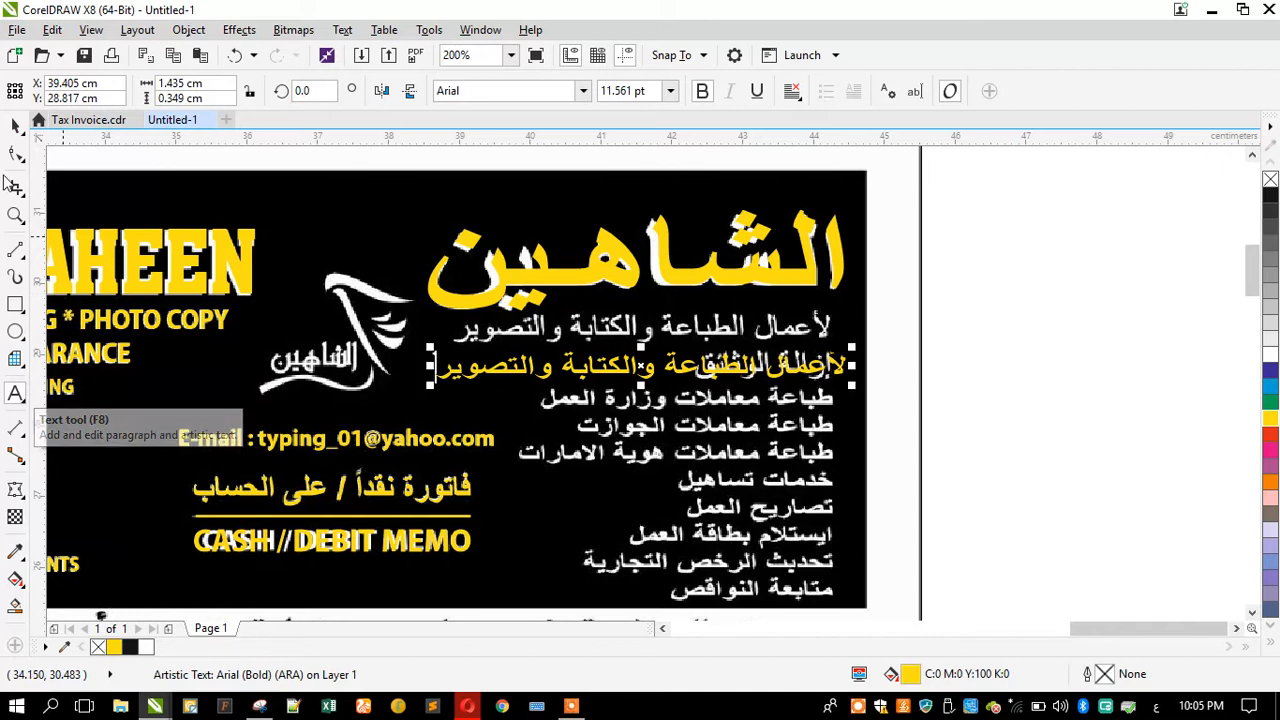
Step: Make the line normal weight, move it over the first scanned service line and stretch it to fit
left_click(15, 125)
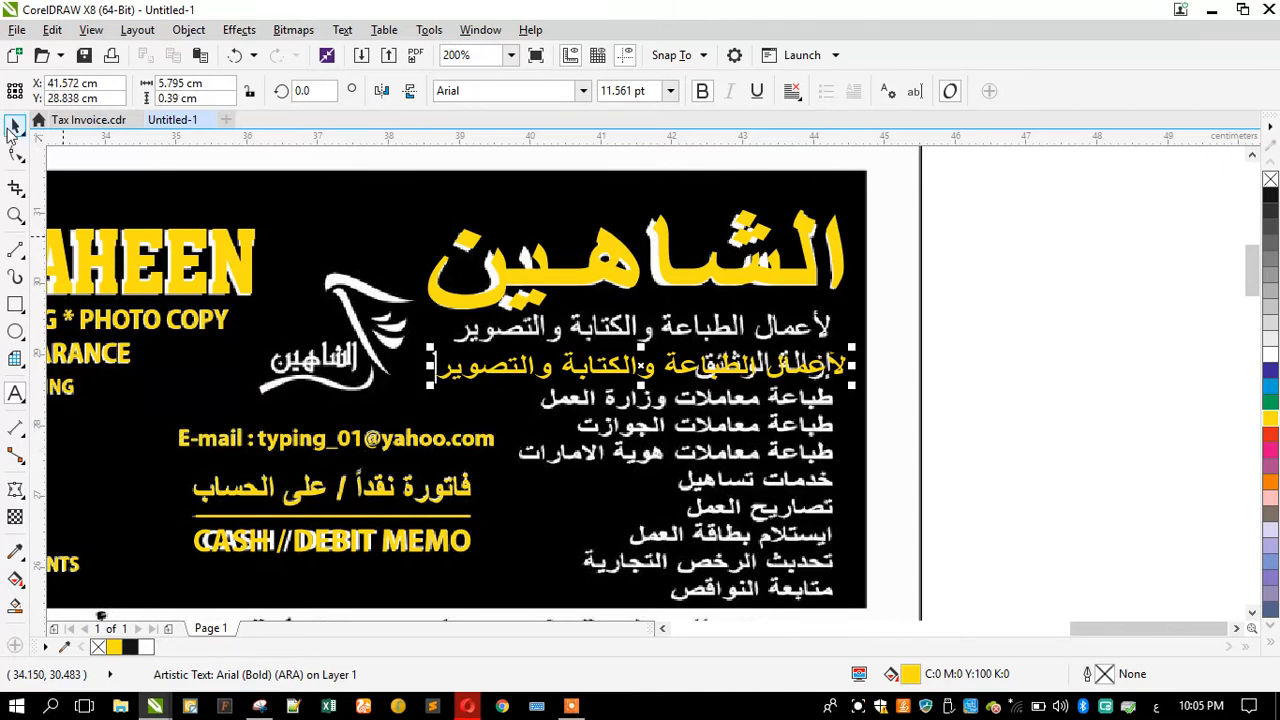
left_click(703, 92)
scroll(695, 318, "up", 1)
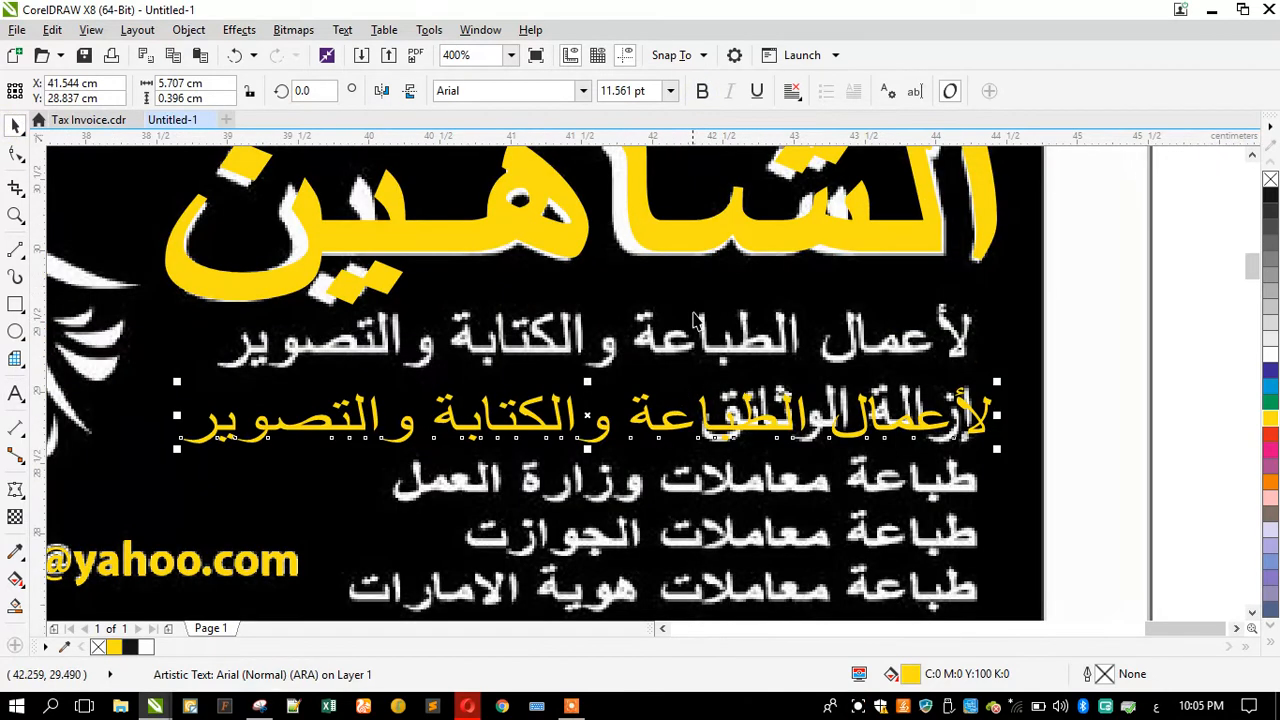
left_click_drag(655, 395, 646, 349)
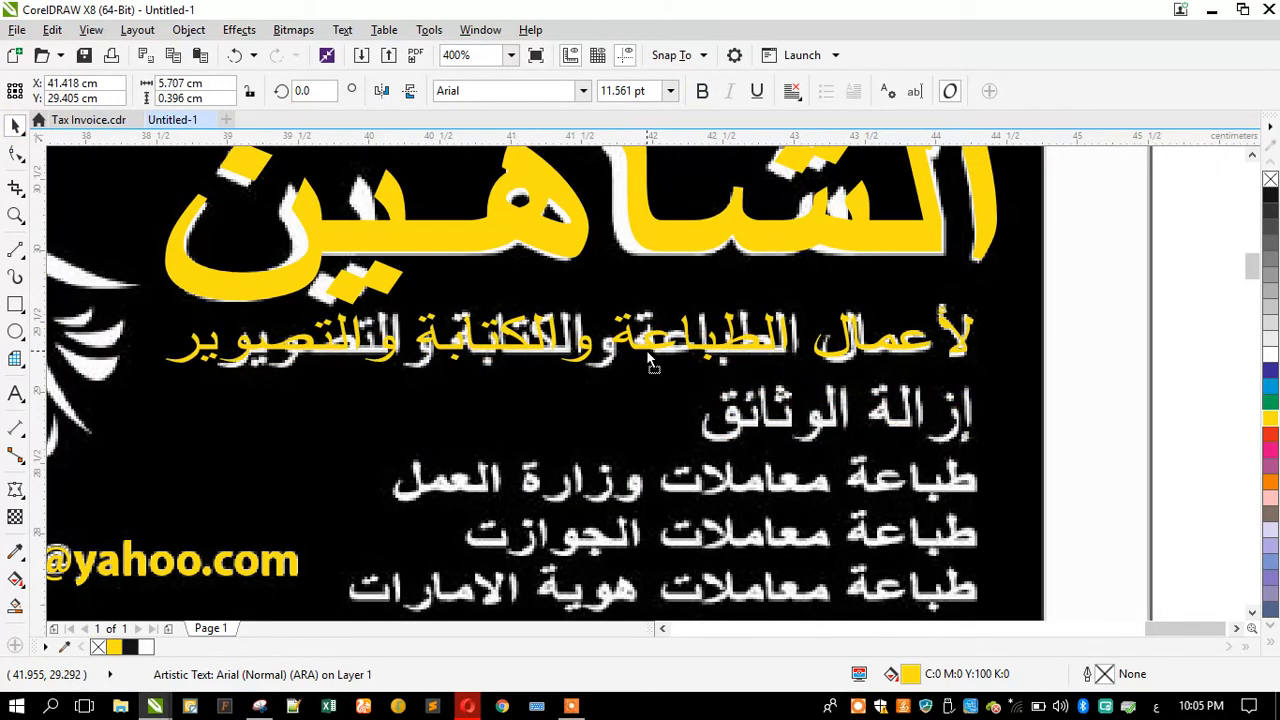
left_click_drag(569, 368, 562, 373)
left_click_drag(161, 339, 209, 338)
Step: Set the service text's alignment to Right
left_click(792, 91)
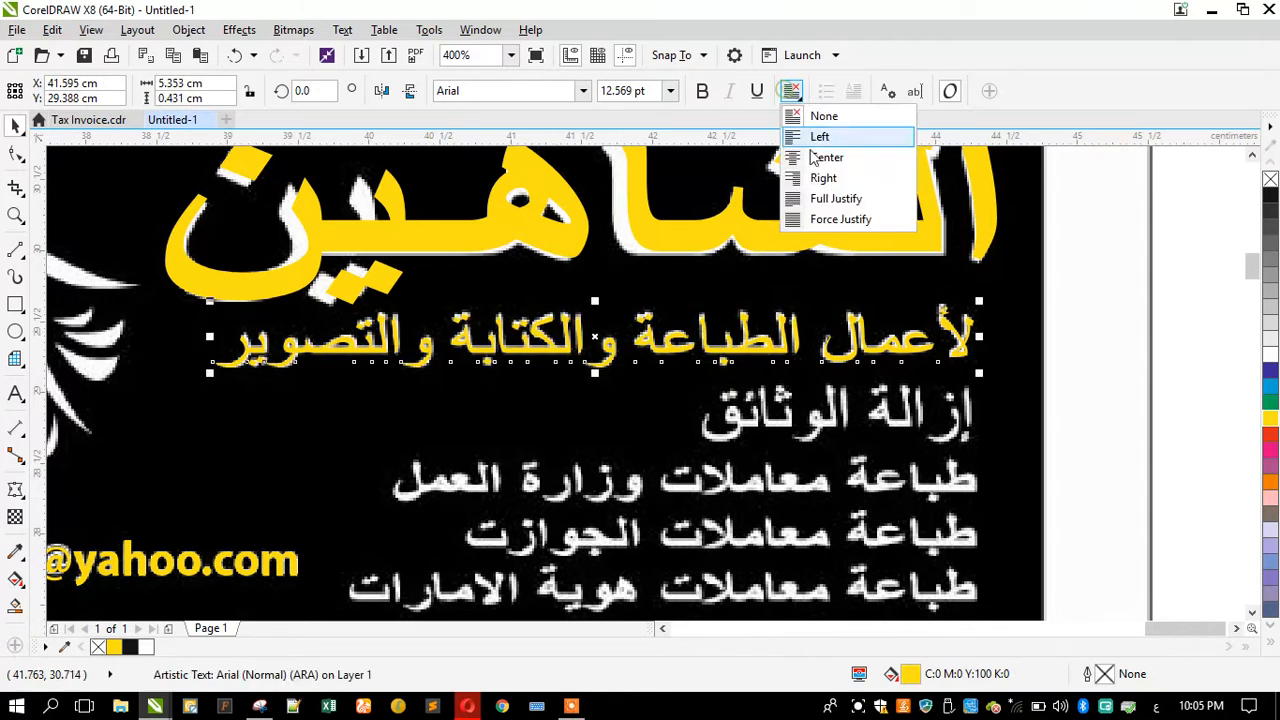
left_click(794, 178)
scroll(729, 271, "down", 2)
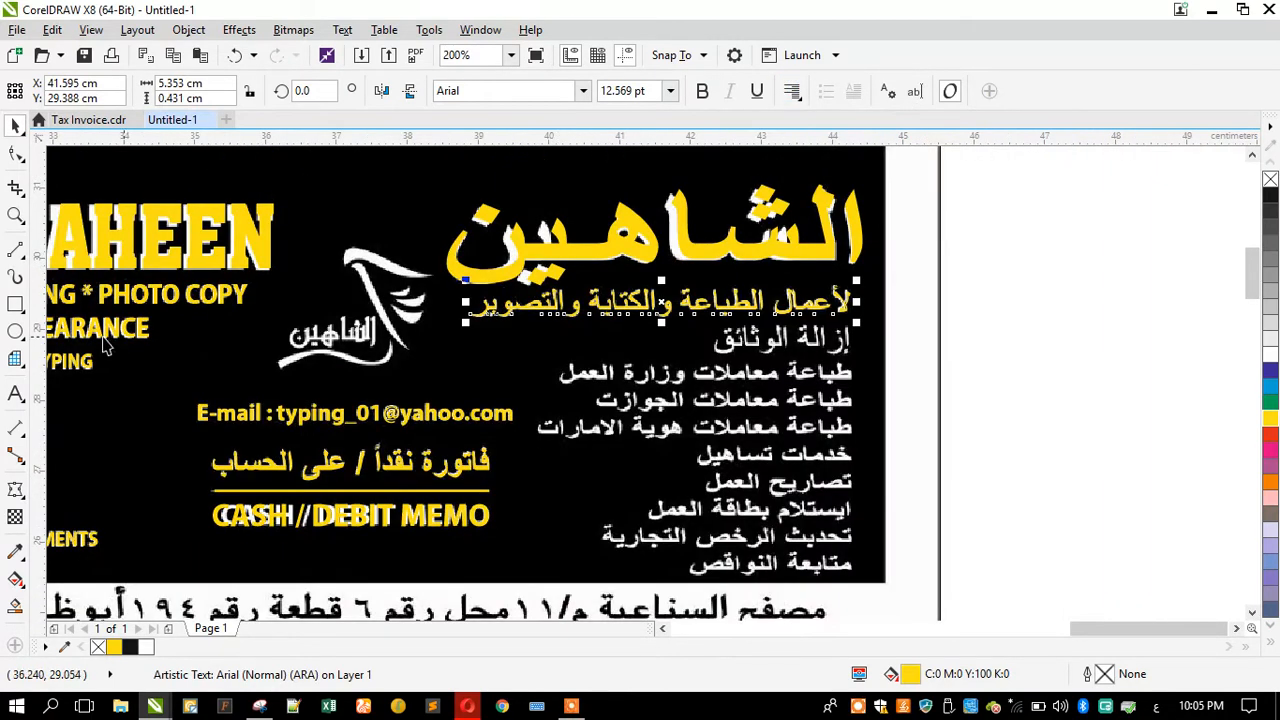
Step: Edit the second line of the text block to read إزالة الوثائق
left_click(15, 397)
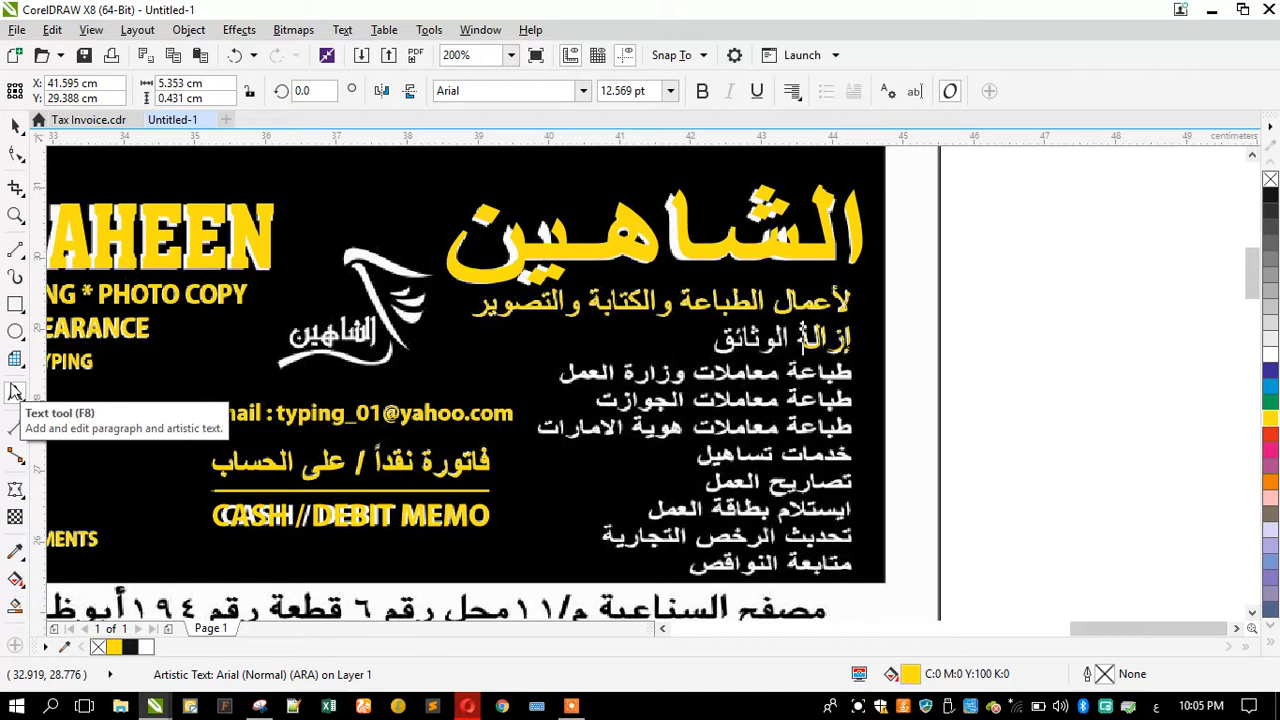
key("Left")
key("Left")
key("Left")
key("BackSpace")
type("ئ")
type("ق")
type("ق")
type("كبا")
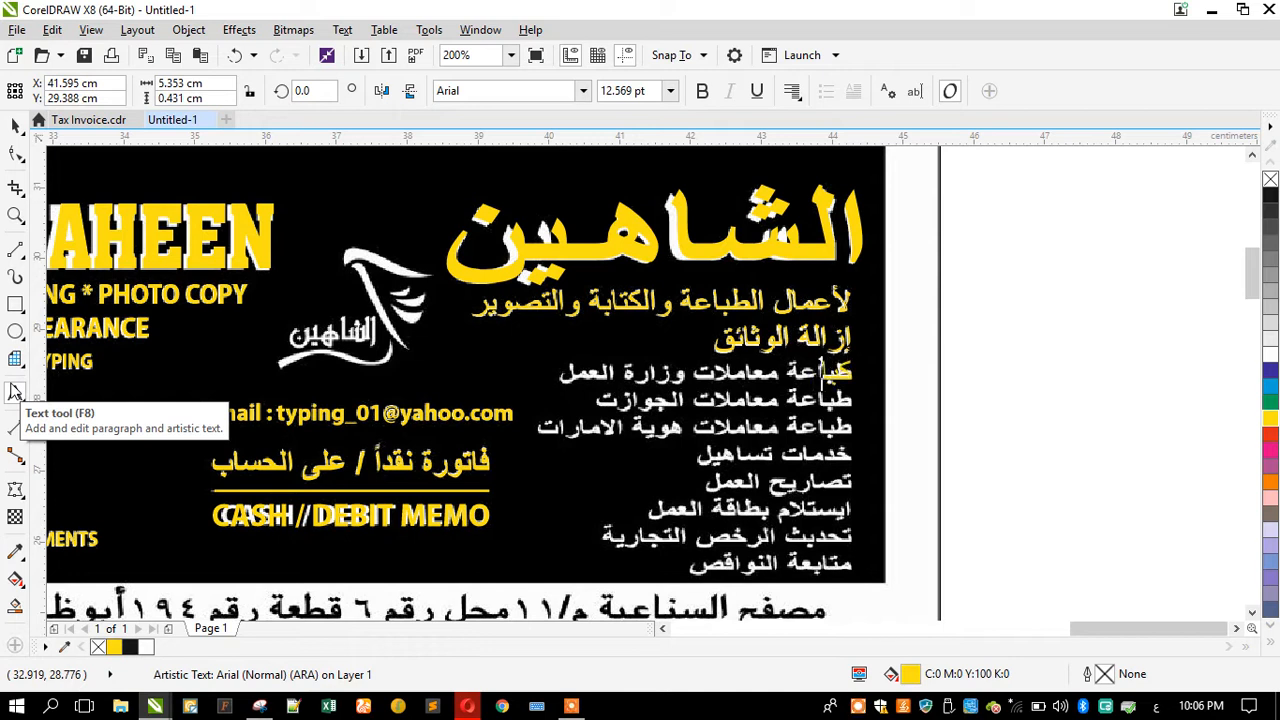
Step: Add the line طباعة معاملات وزارة العمل to the text block
key("BackSpace")
key("BackSpace")
key("BackSpace")
type("طباعة معاملات")
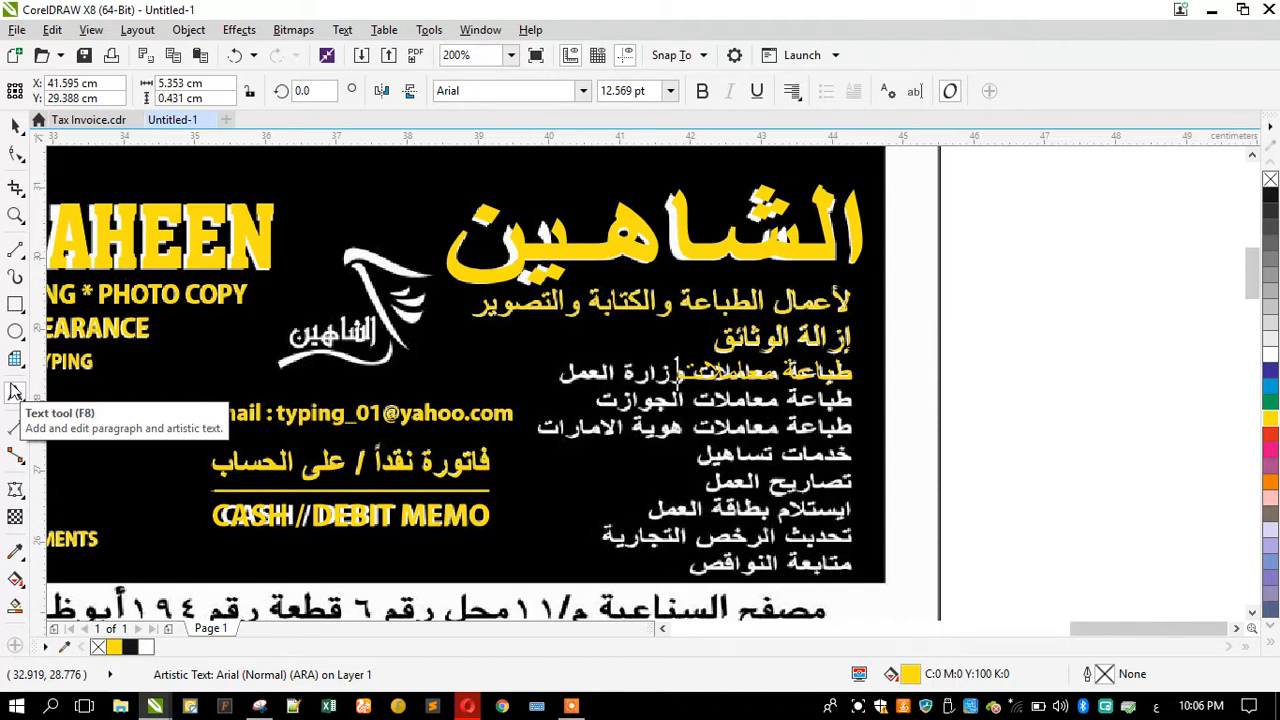
type("وزارة ال")
type("عمل")
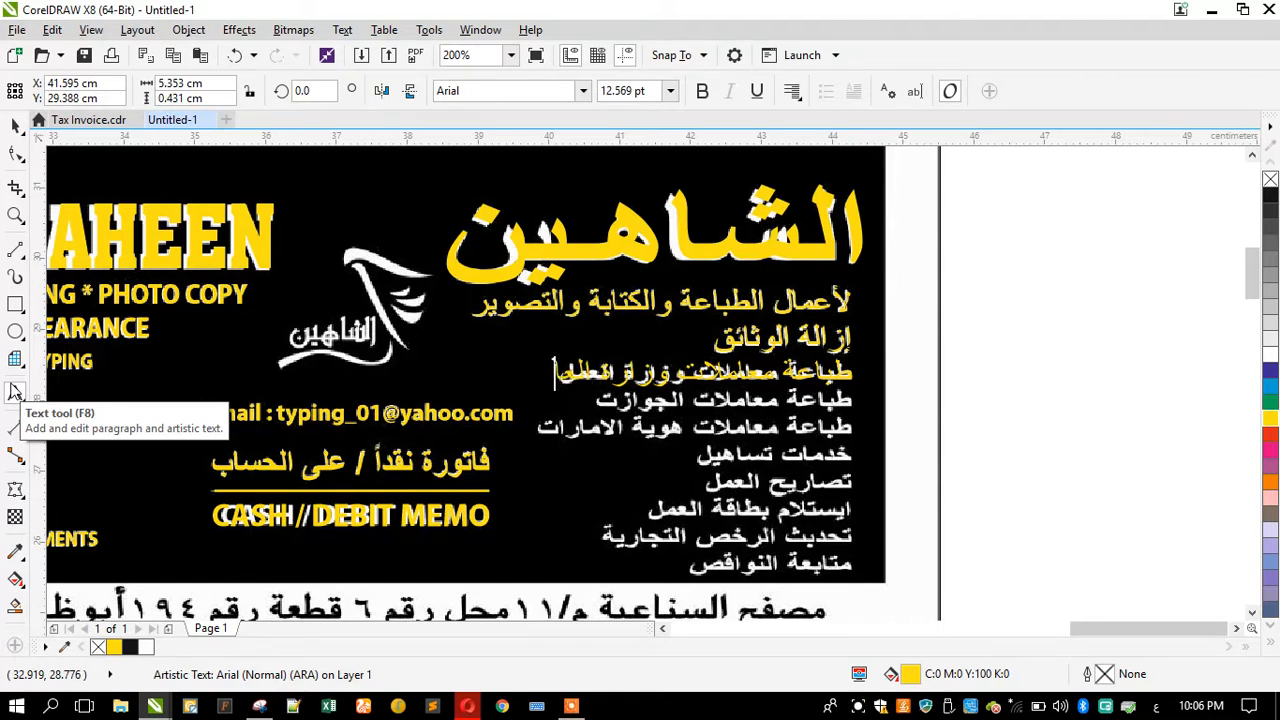
key("BackSpace")
type("مل")
Step: Adjust the text block's character and line spacing so its lines match the scanned lines
left_click(15, 125)
scroll(670, 400, "up", 1)
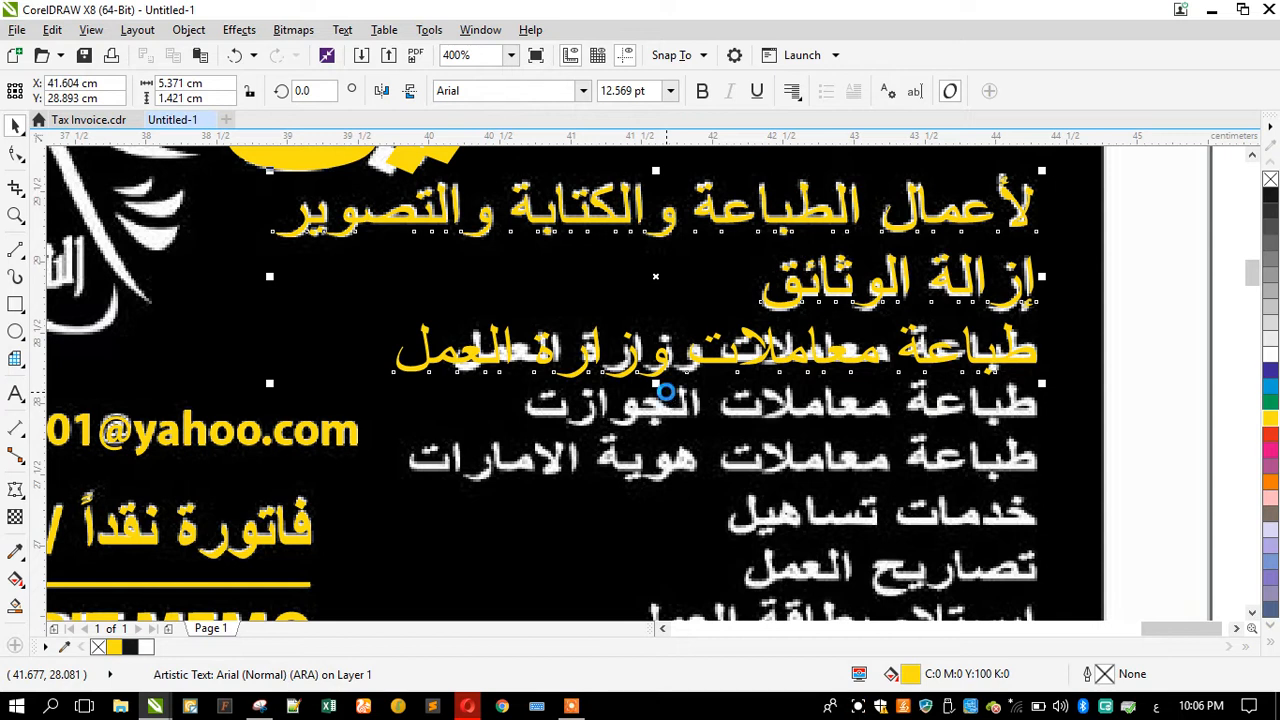
left_click(403, 370)
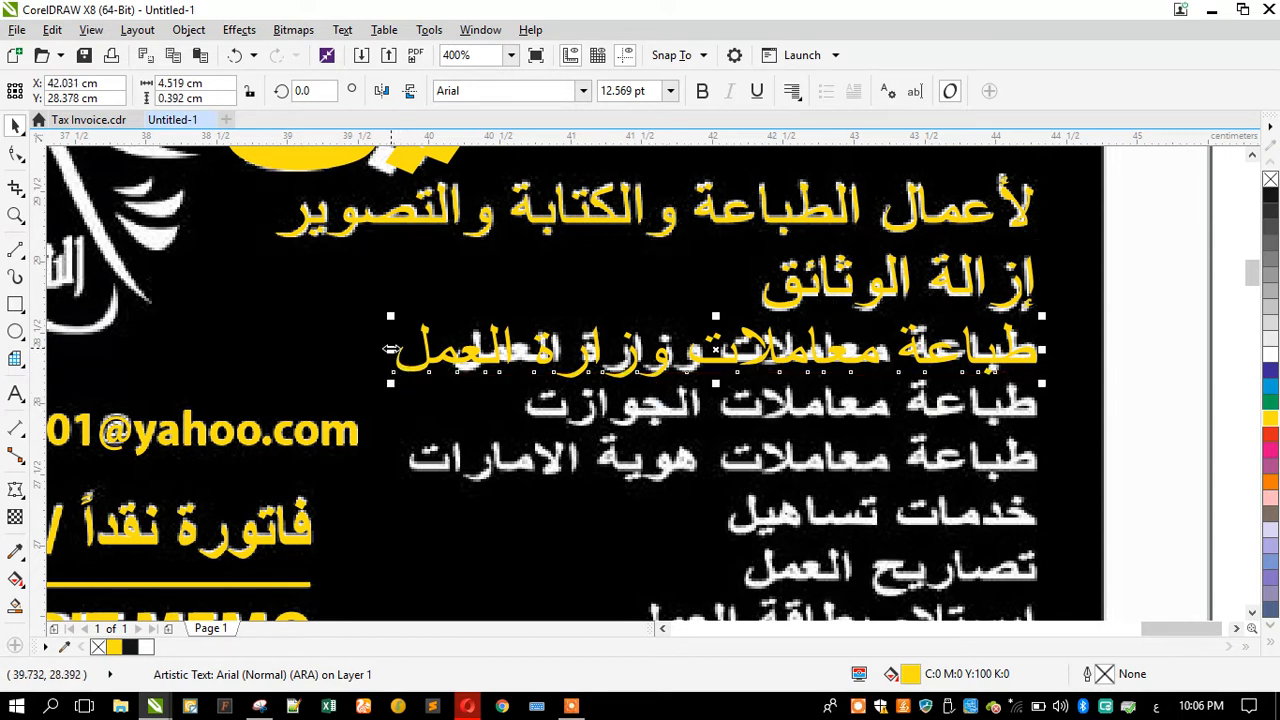
left_click_drag(390, 347, 449, 341)
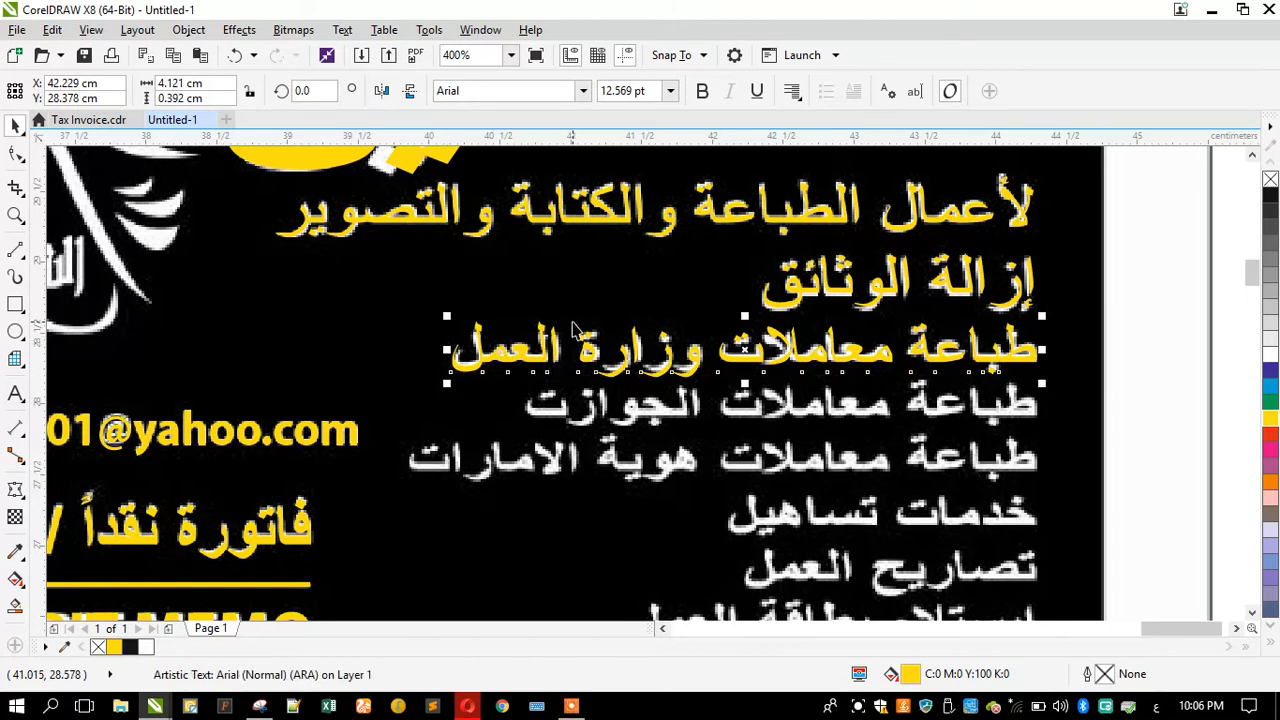
scroll(573, 330, "down", 1)
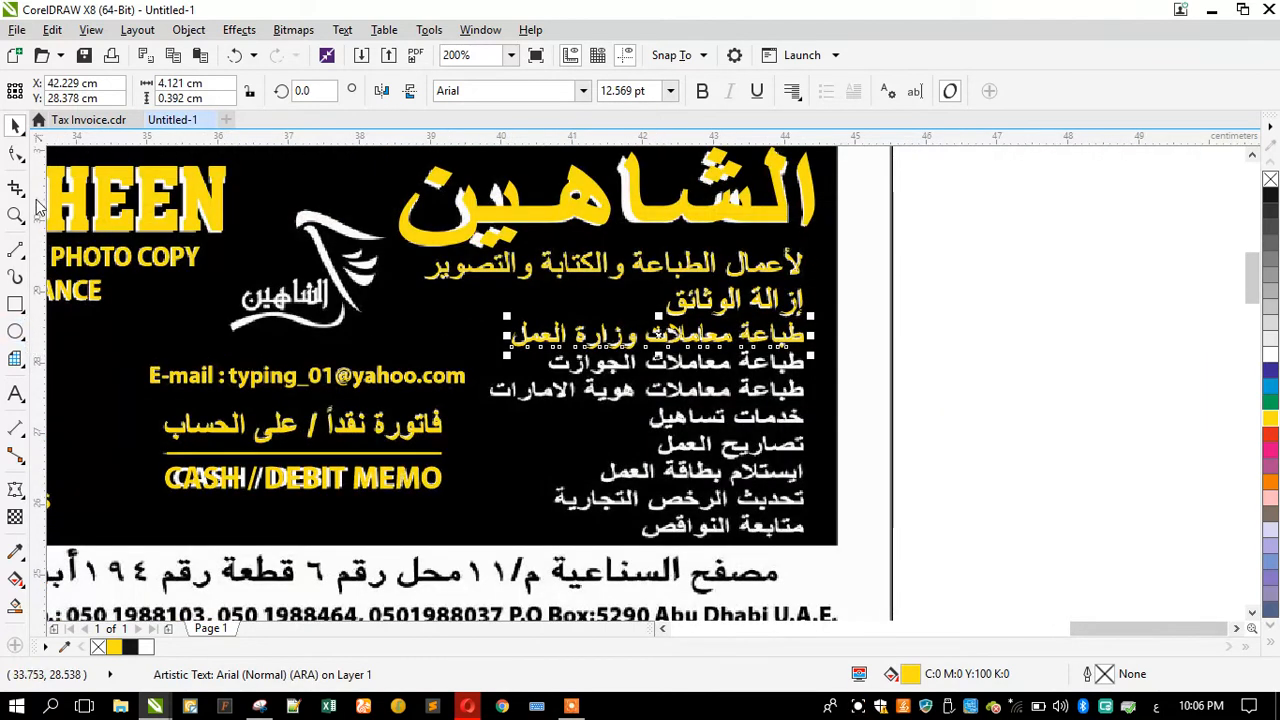
scroll(648, 330, "up", 2)
left_click_drag(649, 322, 648, 340)
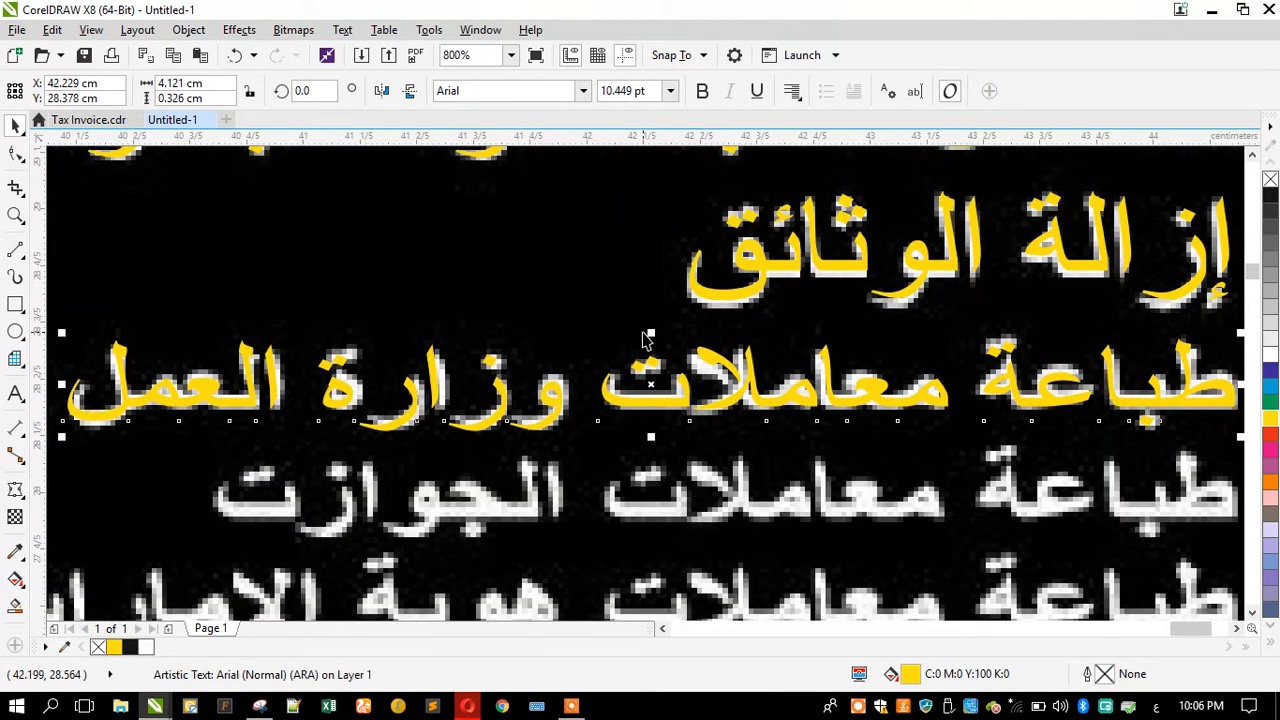
Step: Add a new line reading طباعة معاملات الجوازت to the text block
scroll(648, 340, "down", 1)
key("Return")
type("كبا")
key("BackSpace")
key("BackSpace")
key("BackSpace")
type("طباعة معاملات الجوازت")
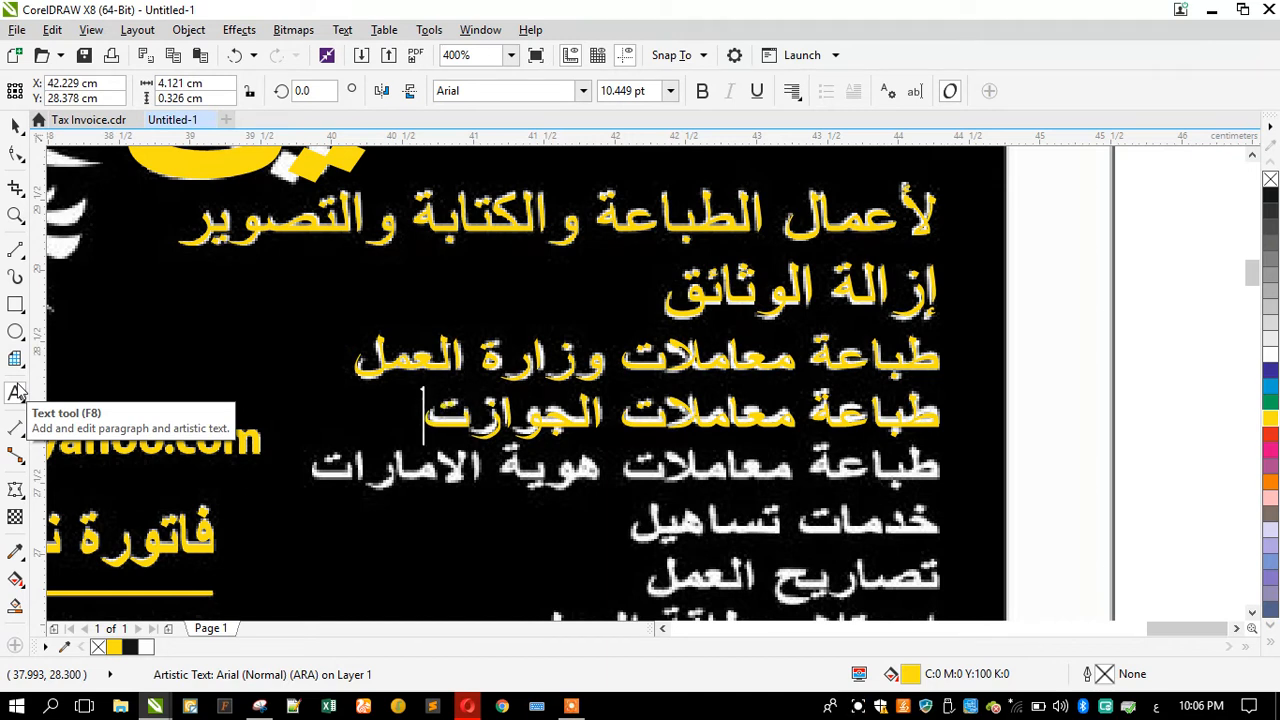
key("BackSpace")
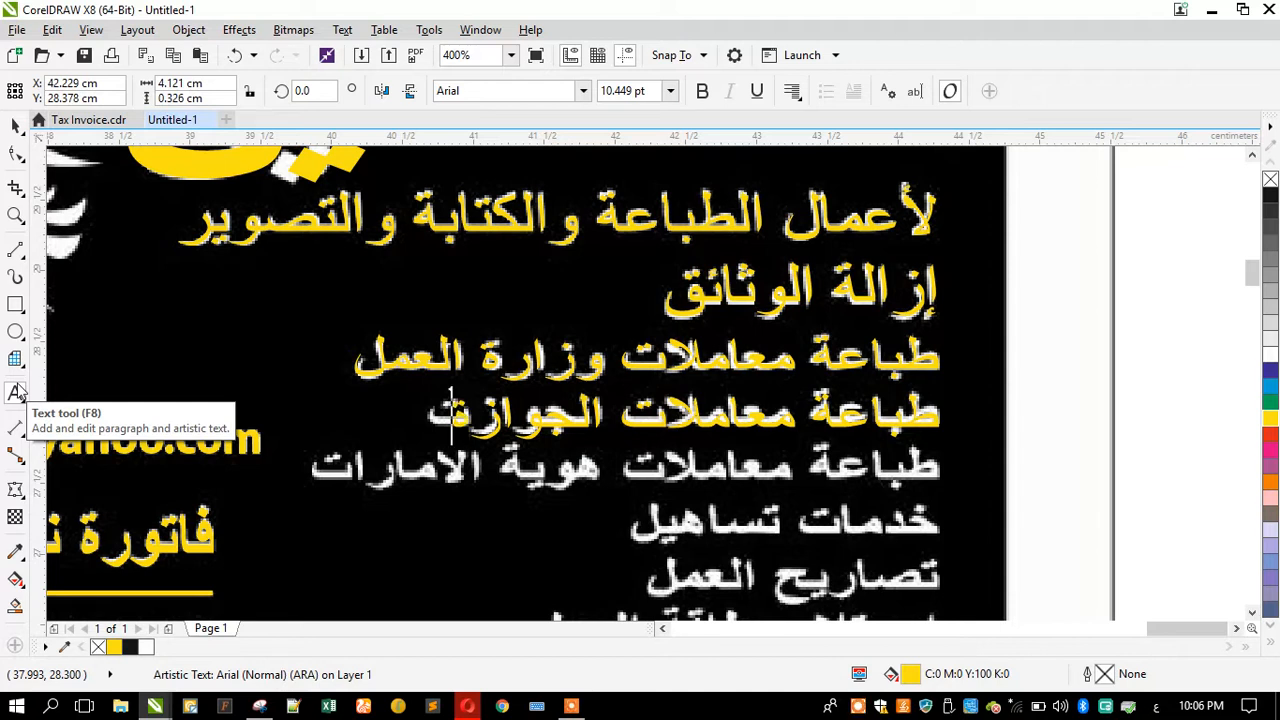
type("ب")
key("BackSpace")
Step: Add the lines طباعة معاملات هوية الامارات, خدمات تساهيل and تصاريح العمل to the text block
key("Right")
key("shift+Right")
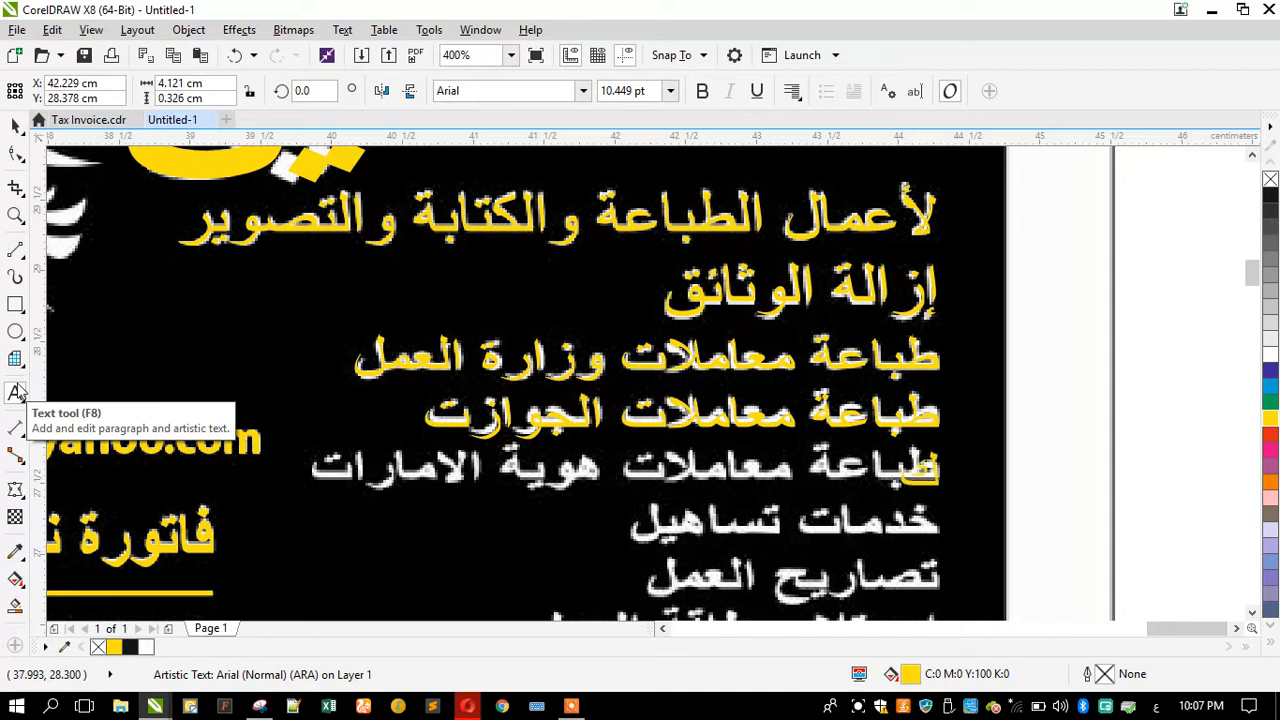
key("shift+Right")
key("shift+Right")
key("shift+Right")
key("shift+Right")
key("shift+Right")
key("shift+Right")
key("shift+Right")
key("shift+Right")
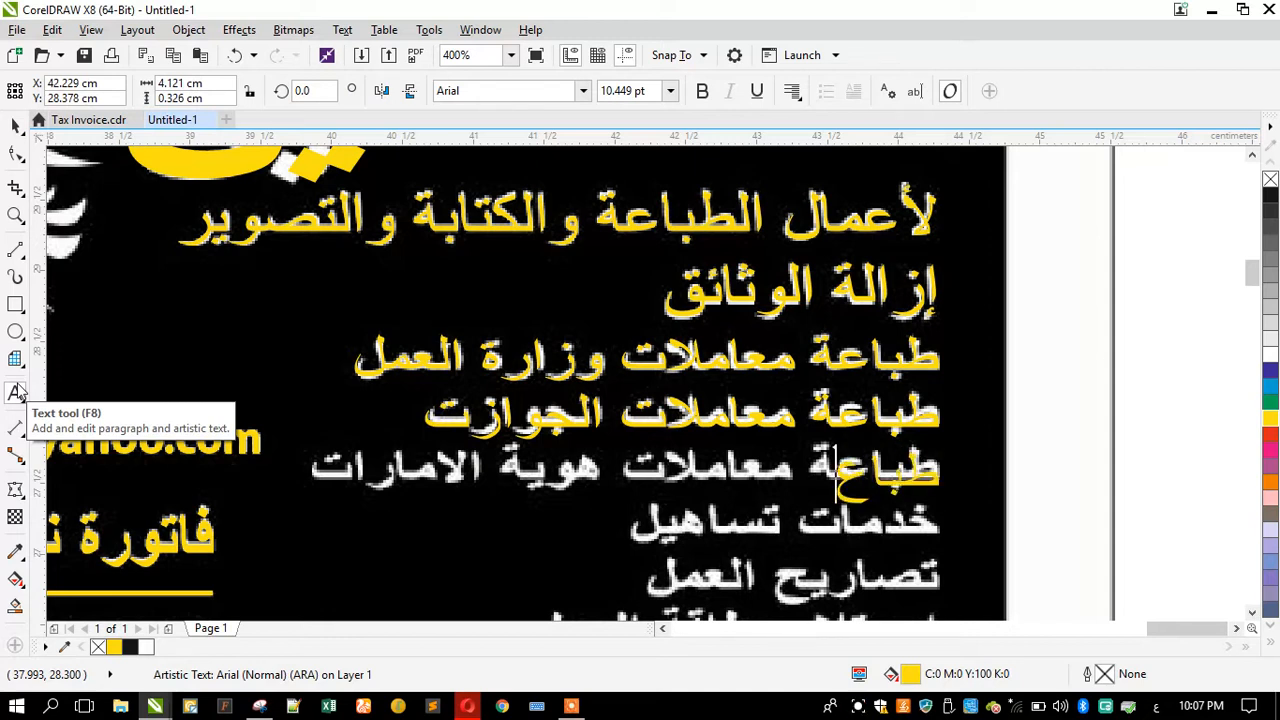
key("shift+Right")
key("shift+Right")
key("shift+Right")
key("shift+Right")
key("shift+Right")
key("shift+Right")
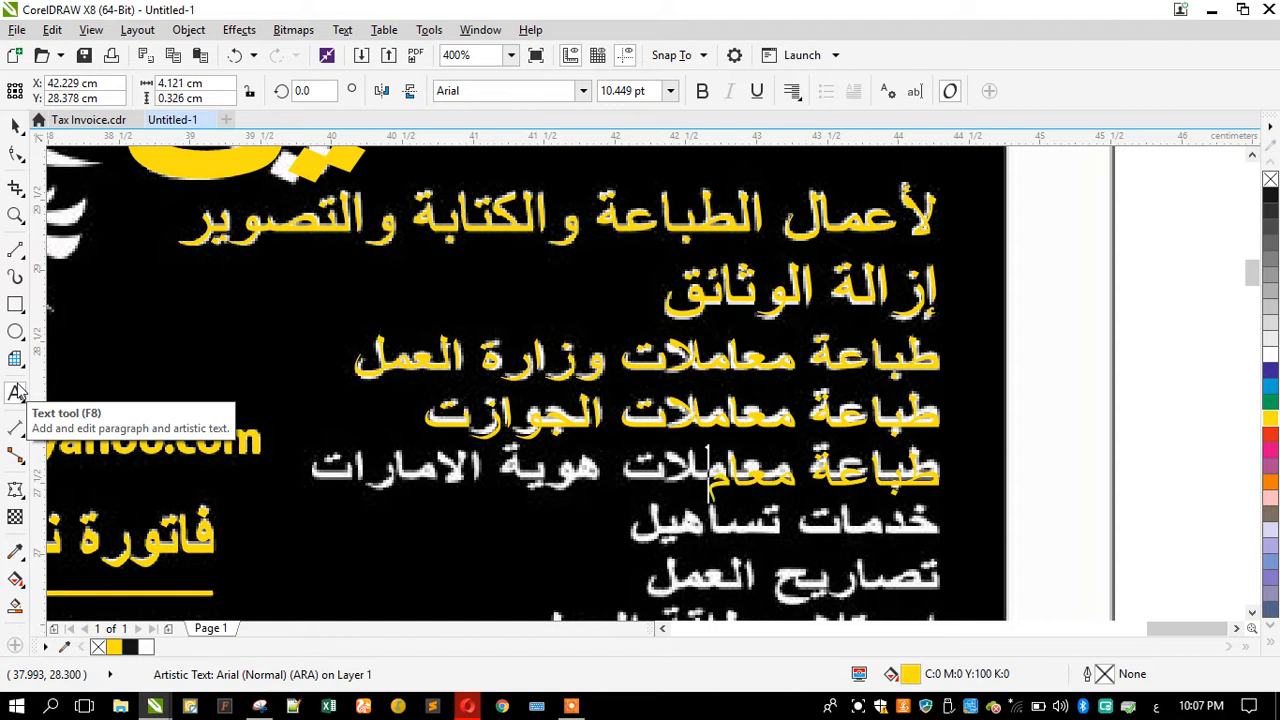
key("shift+Right")
key("shift+Right")
key("shift+Right")
key("shift+Right")
key("shift+Right")
key("shift+Right")
key("shift+Right")
key("shift+Right")
key("shift+Right")
key("shift+Right")
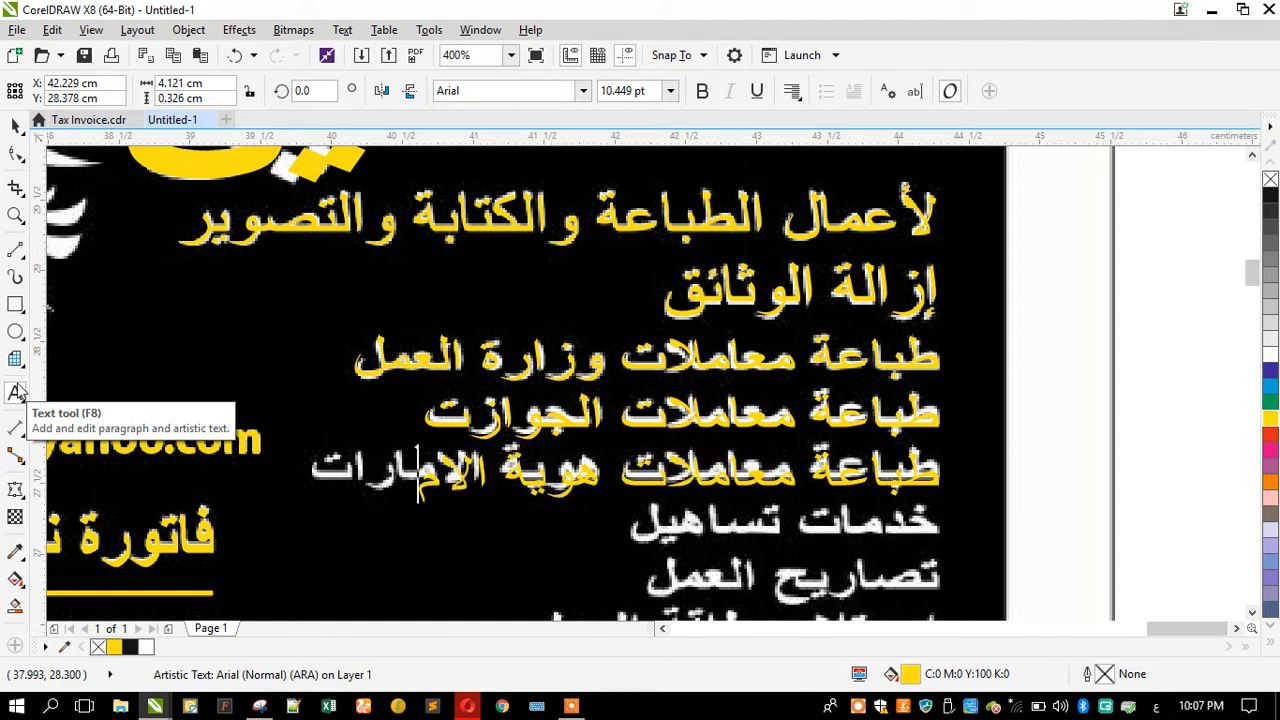
key("shift+Right")
key("shift+Right")
key("shift+Right")
key("shift+Right")
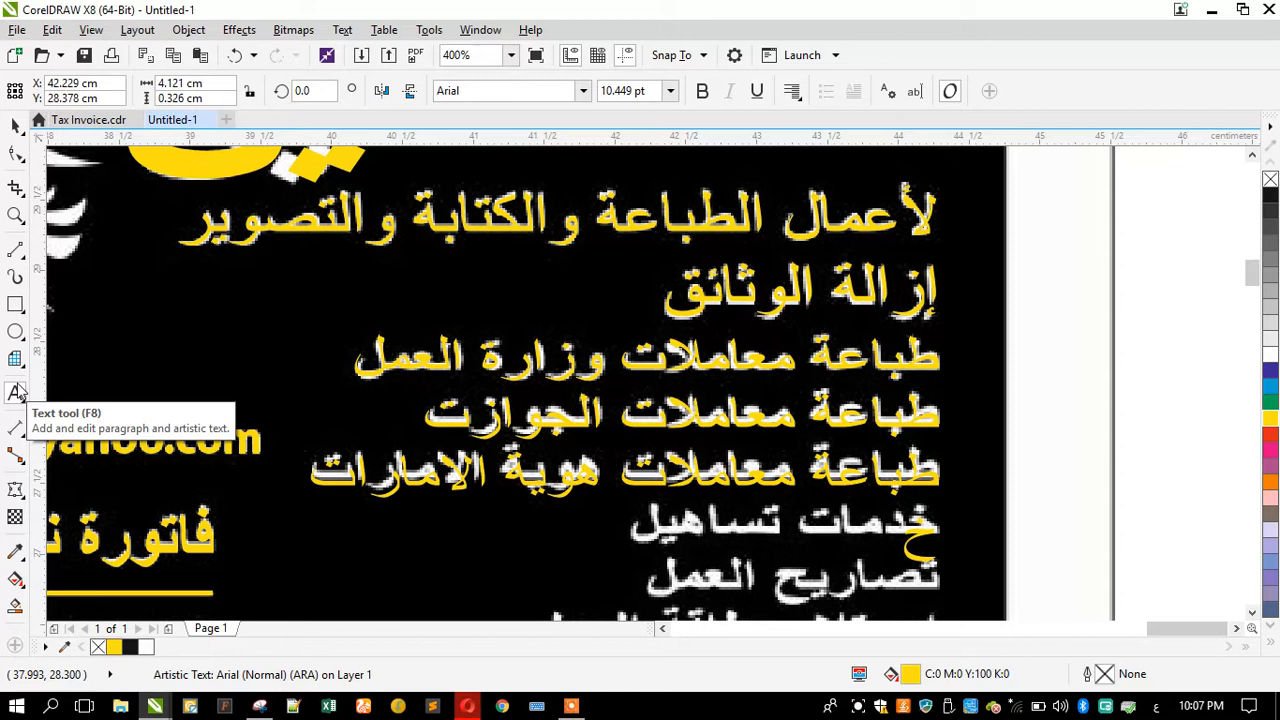
key("shift+Right")
key("shift+Right")
key("shift+Right")
key("shift+Right")
key("shift+Right")
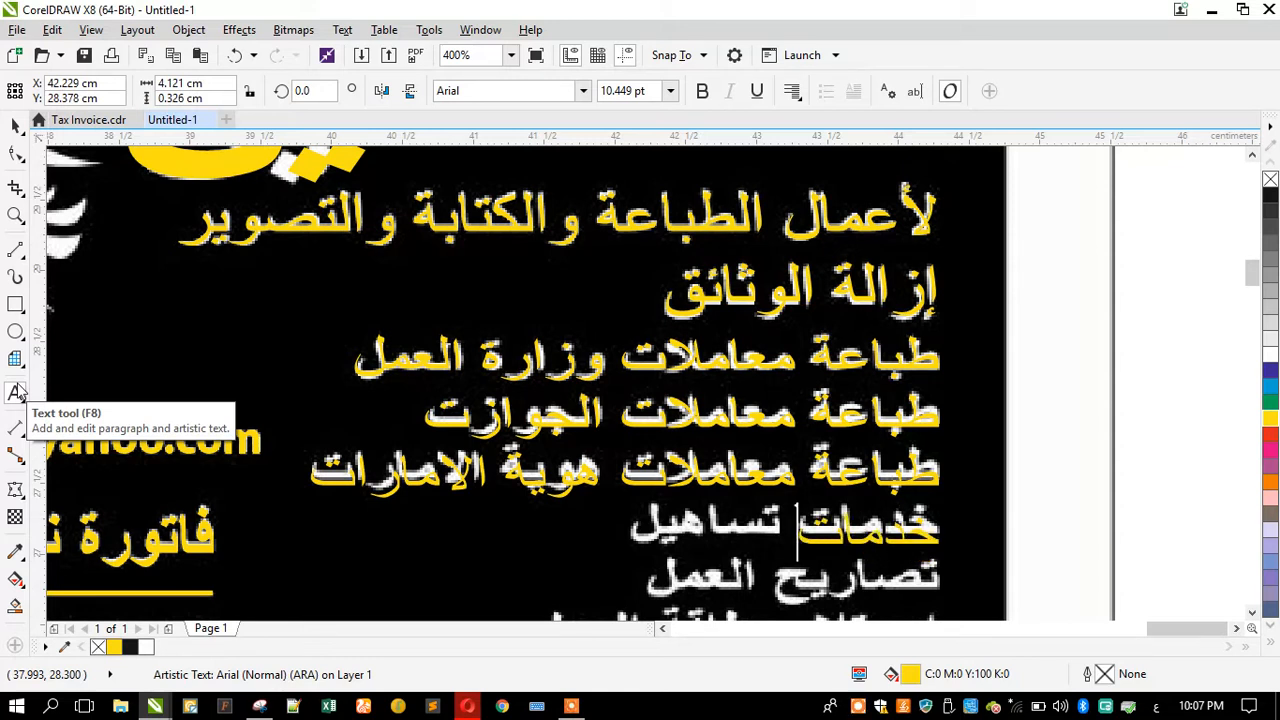
key("shift+Right")
key("shift+Right")
key("shift+Right")
key("shift+Right")
key("shift+Right")
key("shift+Right")
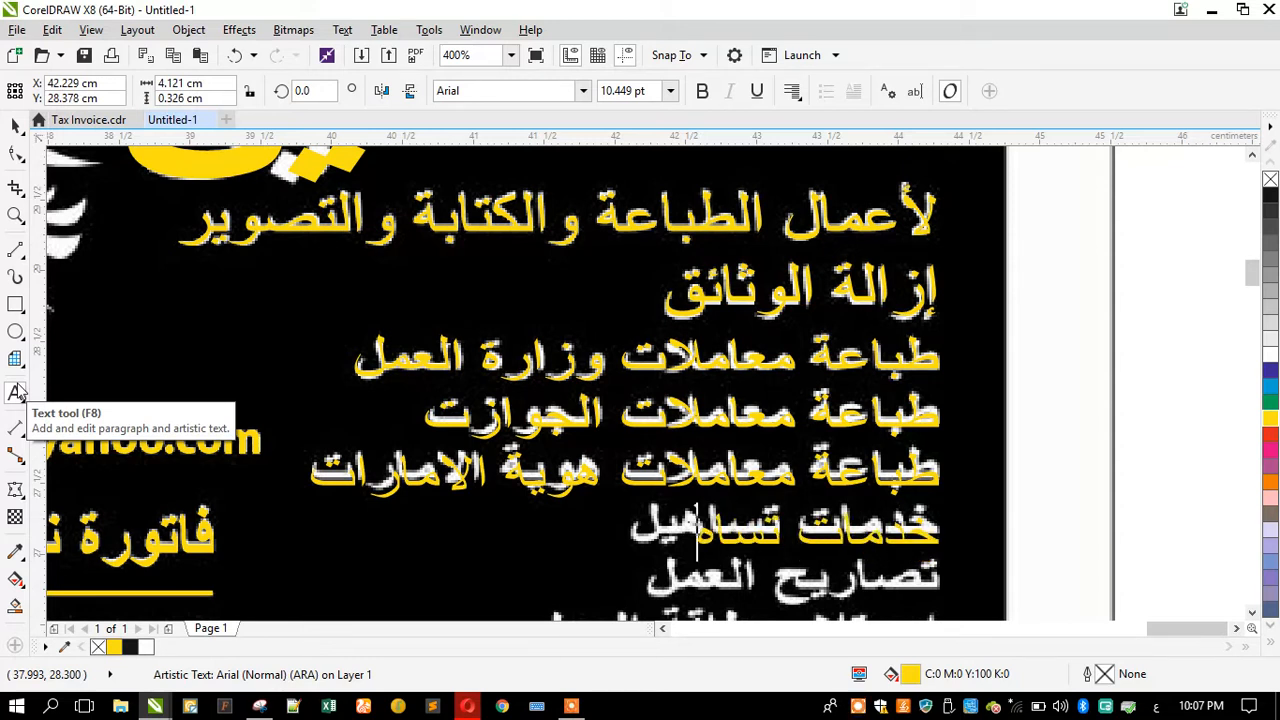
key("shift+Right")
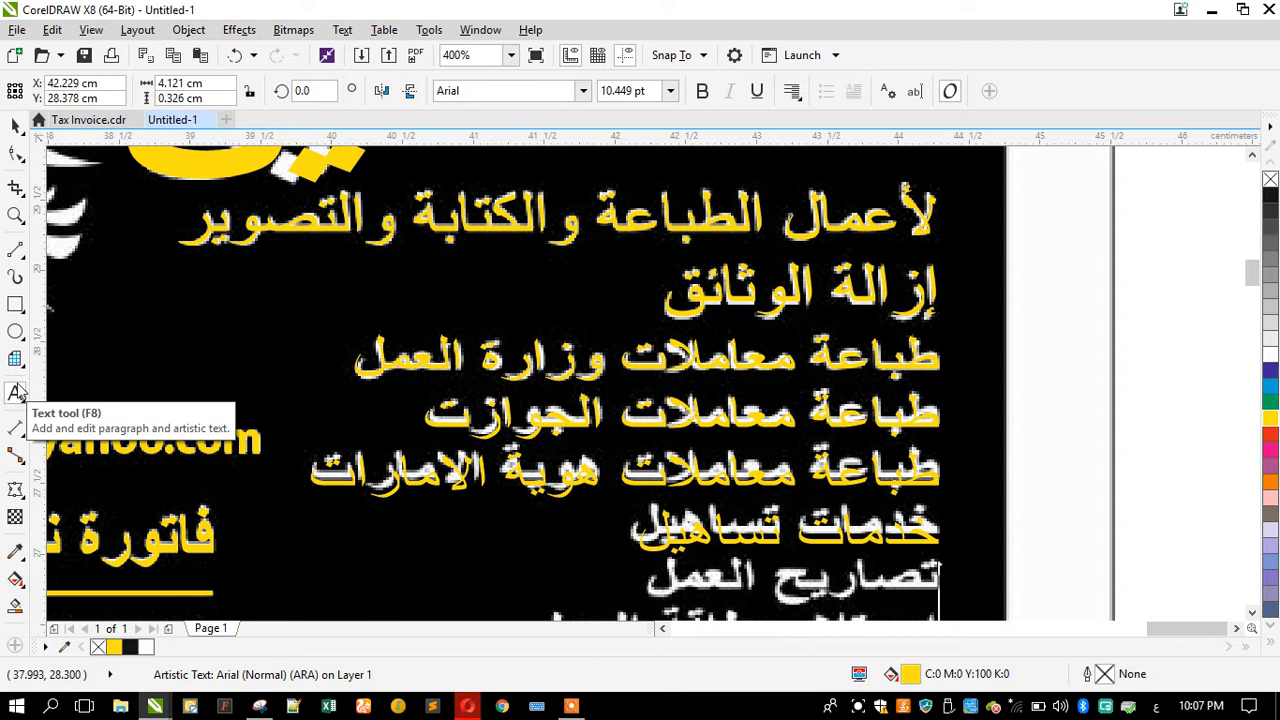
key("shift+Right")
key("shift+Right")
key("shift+Right")
key("shift+Right")
key("shift+Right")
key("shift+Right")
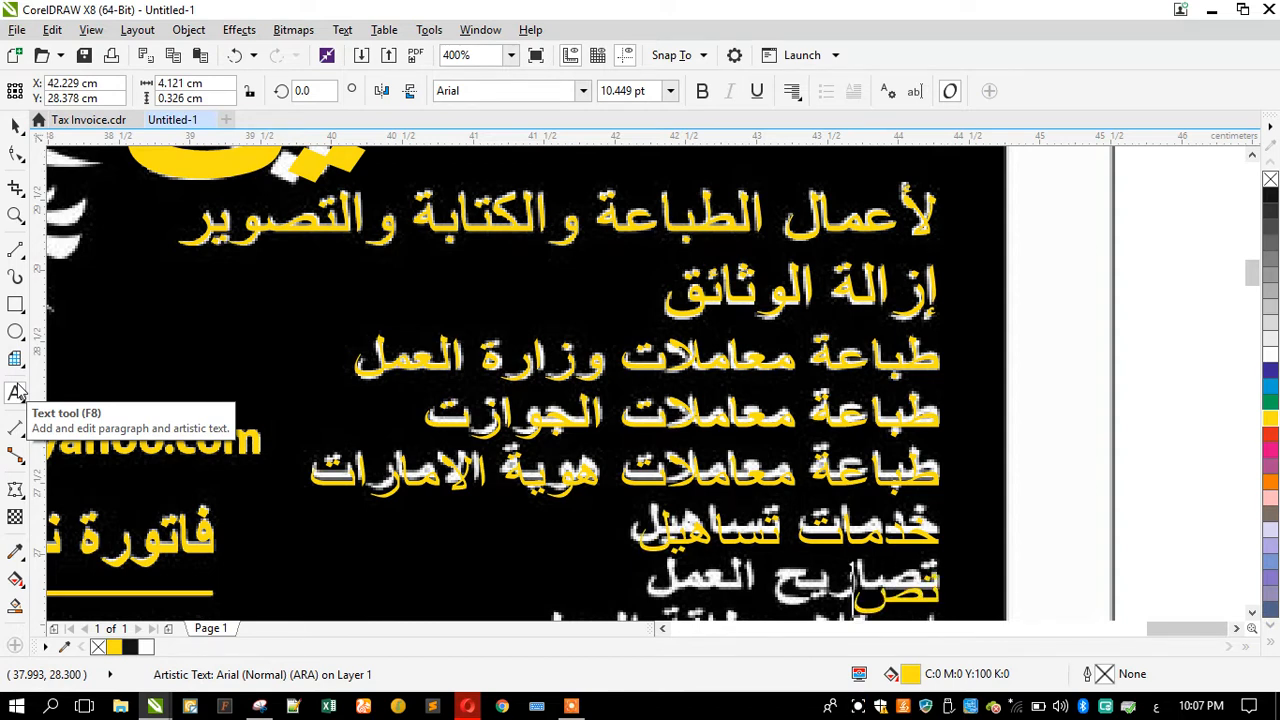
key("shift+Right")
key("shift+Right")
key("shift+Right")
key("shift+Right")
key("shift+Right")
key("shift+Right")
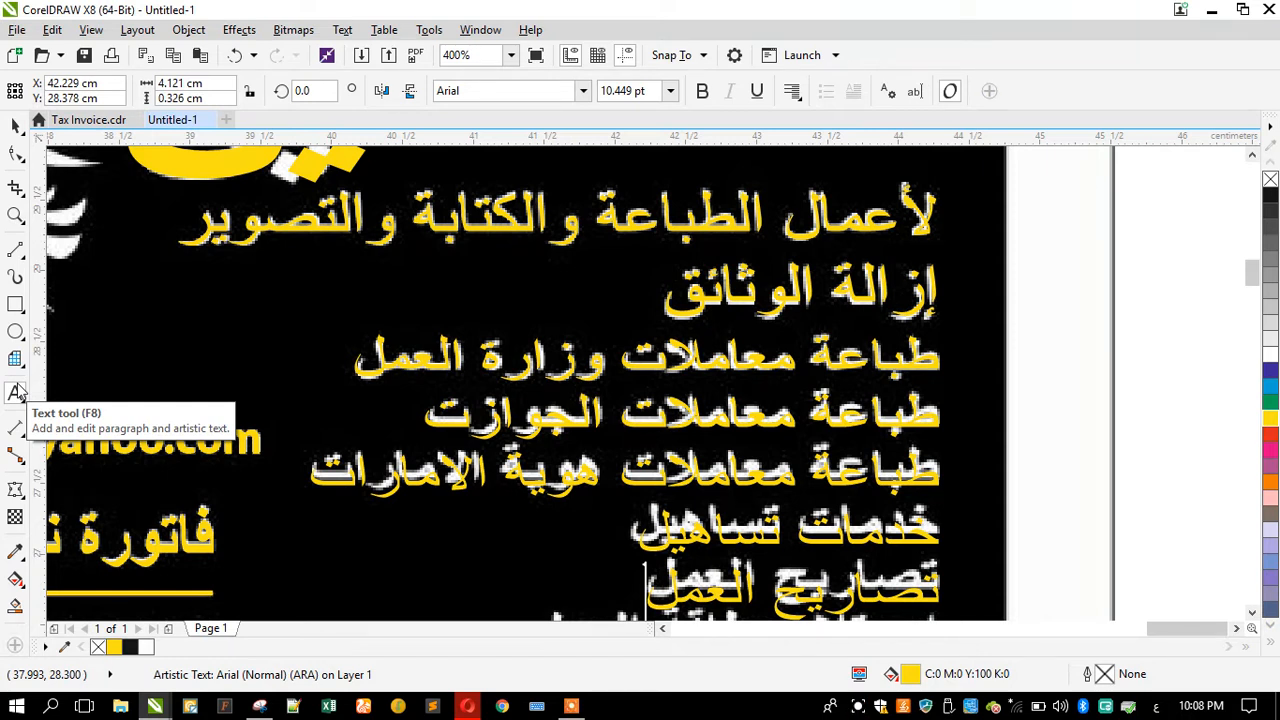
Step: Correct the passports line so it reads طباعة معاملات الجوازات
left_click(18, 391)
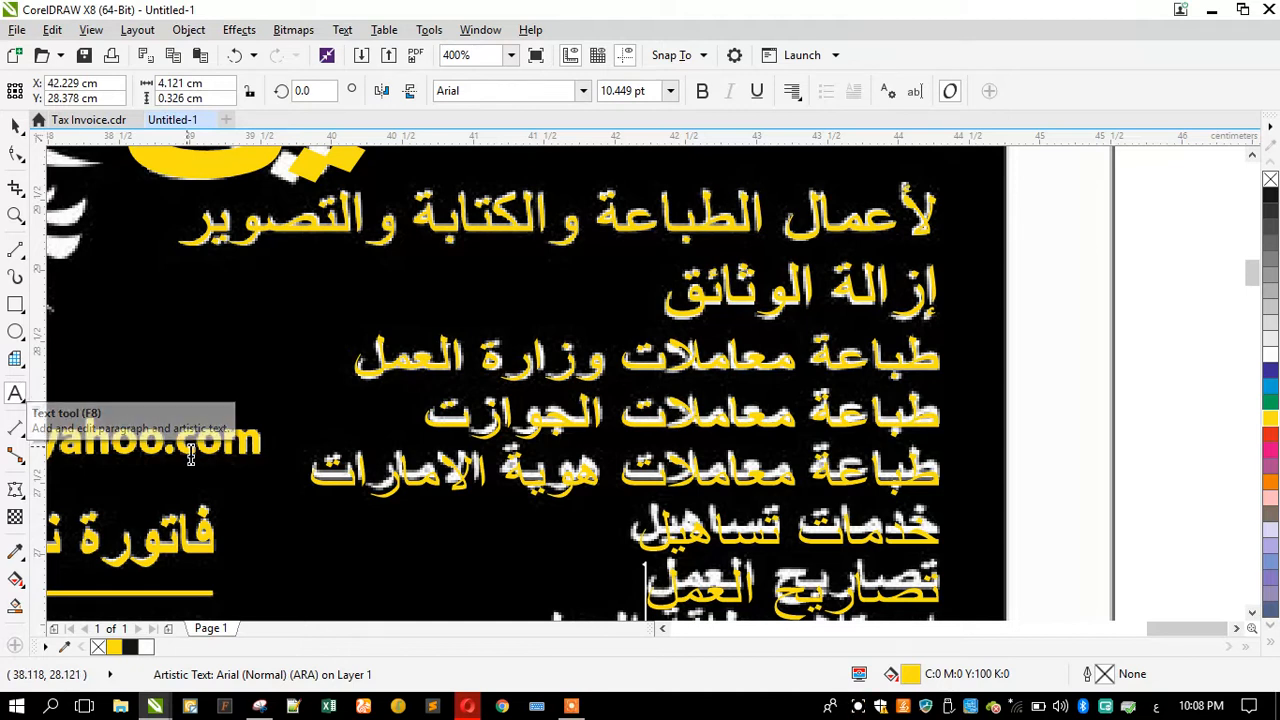
left_click(470, 424)
type("ا")
Step: Add the line إستلام بطاقة العمل at the end of the text block
key("Down")
key("Down")
key("Down")
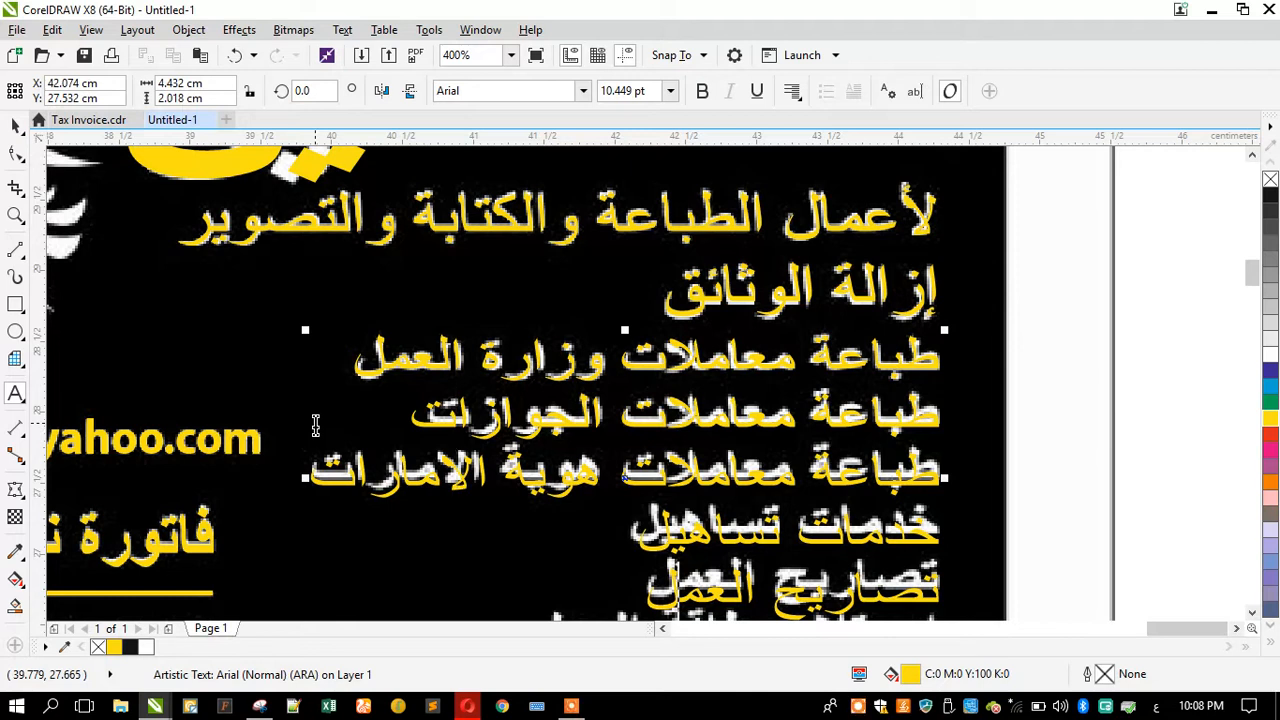
key("Left")
key("Down")
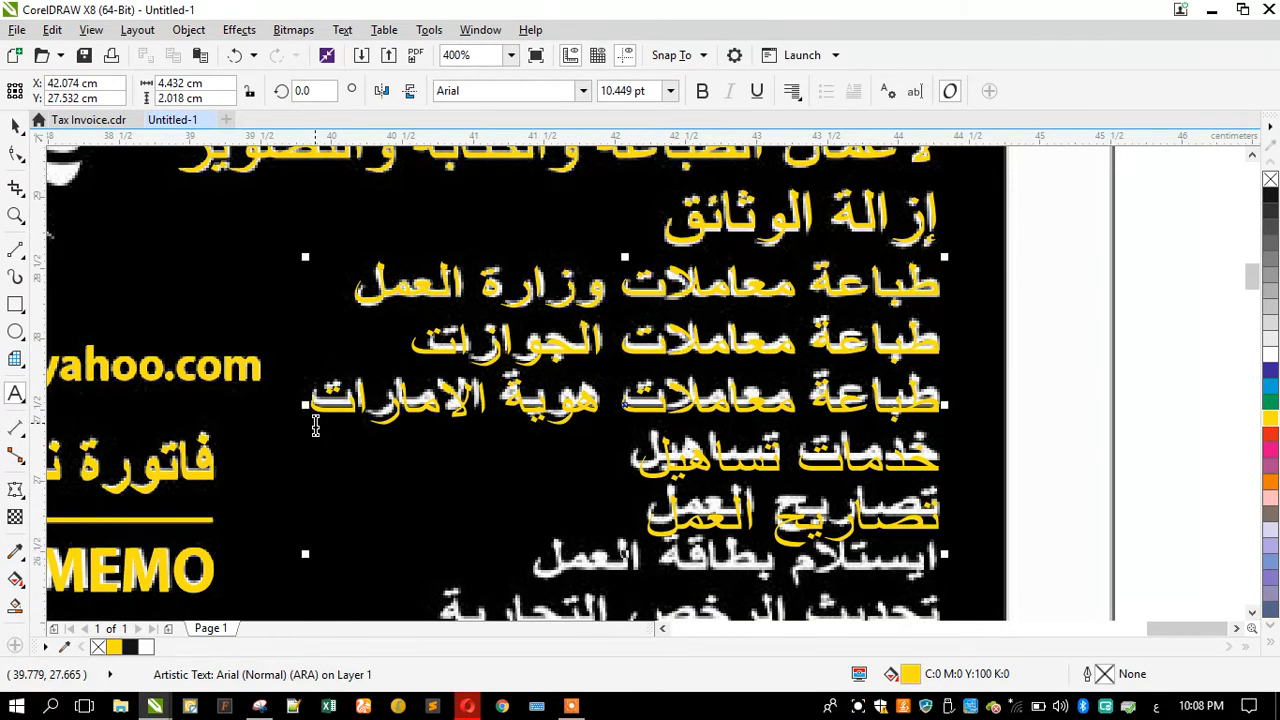
scroll(611, 415, "down", 1)
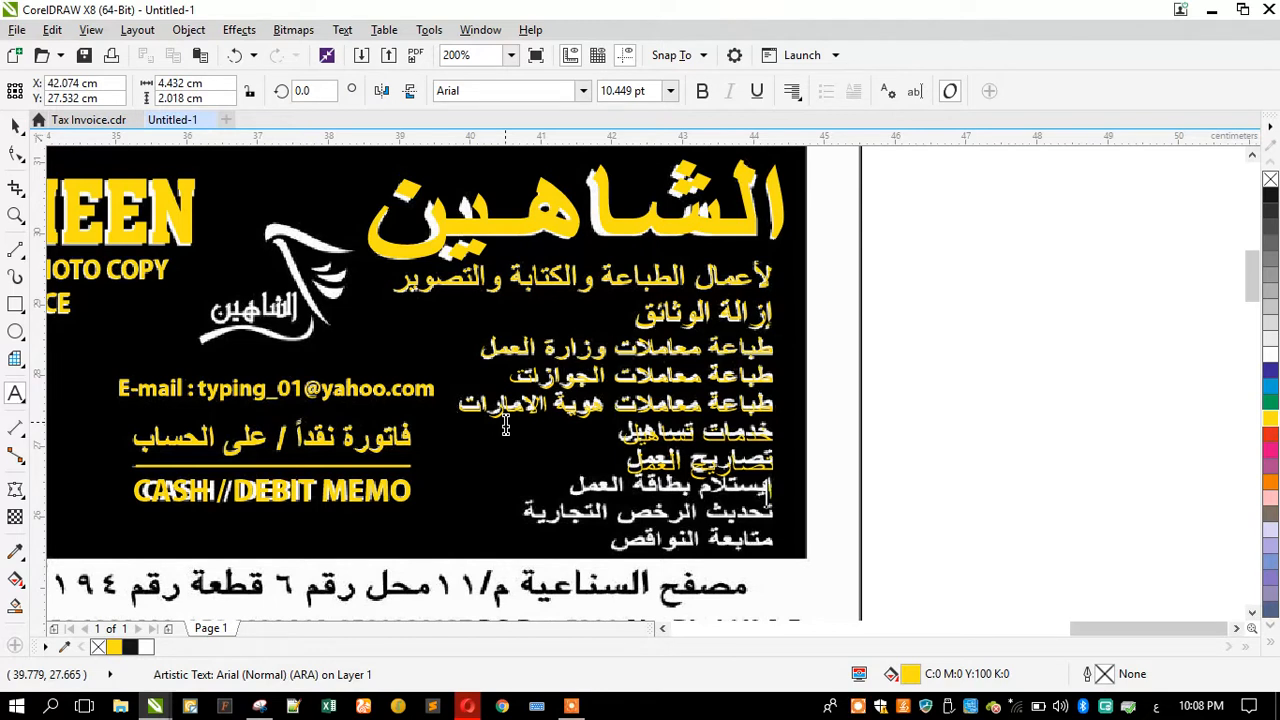
type("إستلام بطاق")
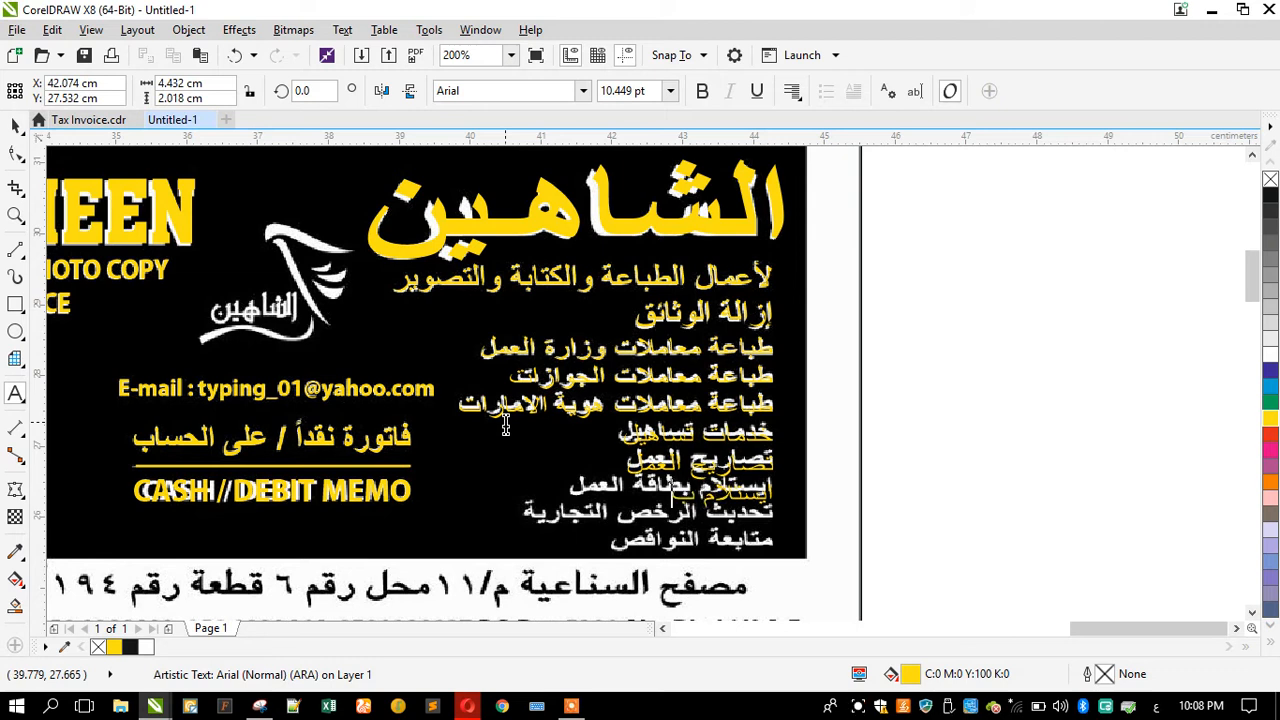
type("ة العمل ")
type("تح")
Step: Add the line تحديث الرخص التجارية to the text block
key("BackSpace")
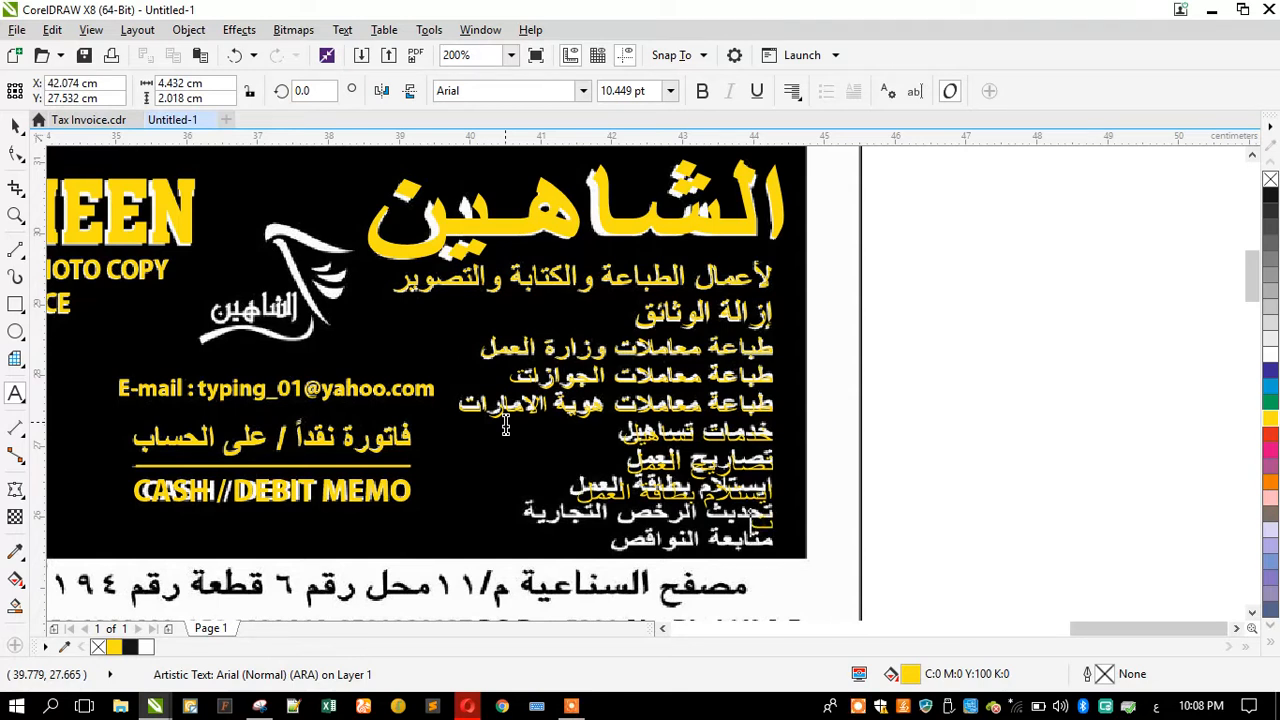
type("حديث الرخص الت")
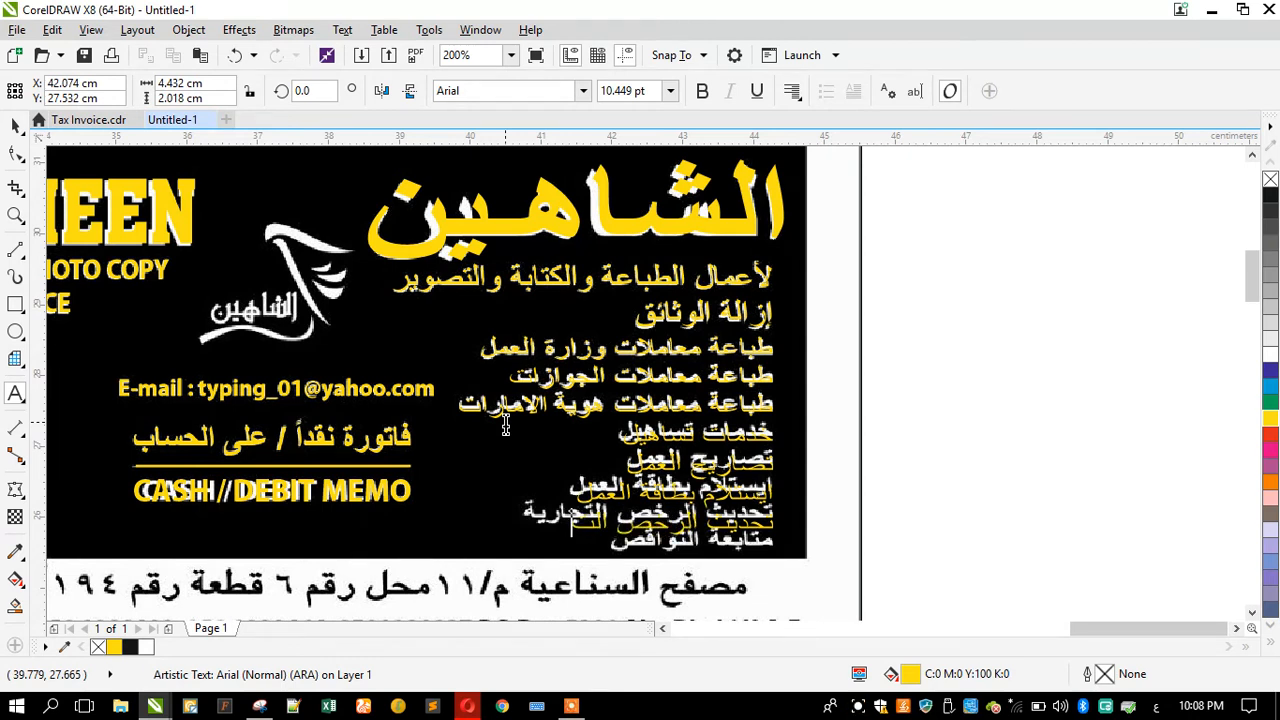
type("جارية")
Step: Add the final line متابعة النواقص to the text block
key("Return")
type("متابعة اليو")
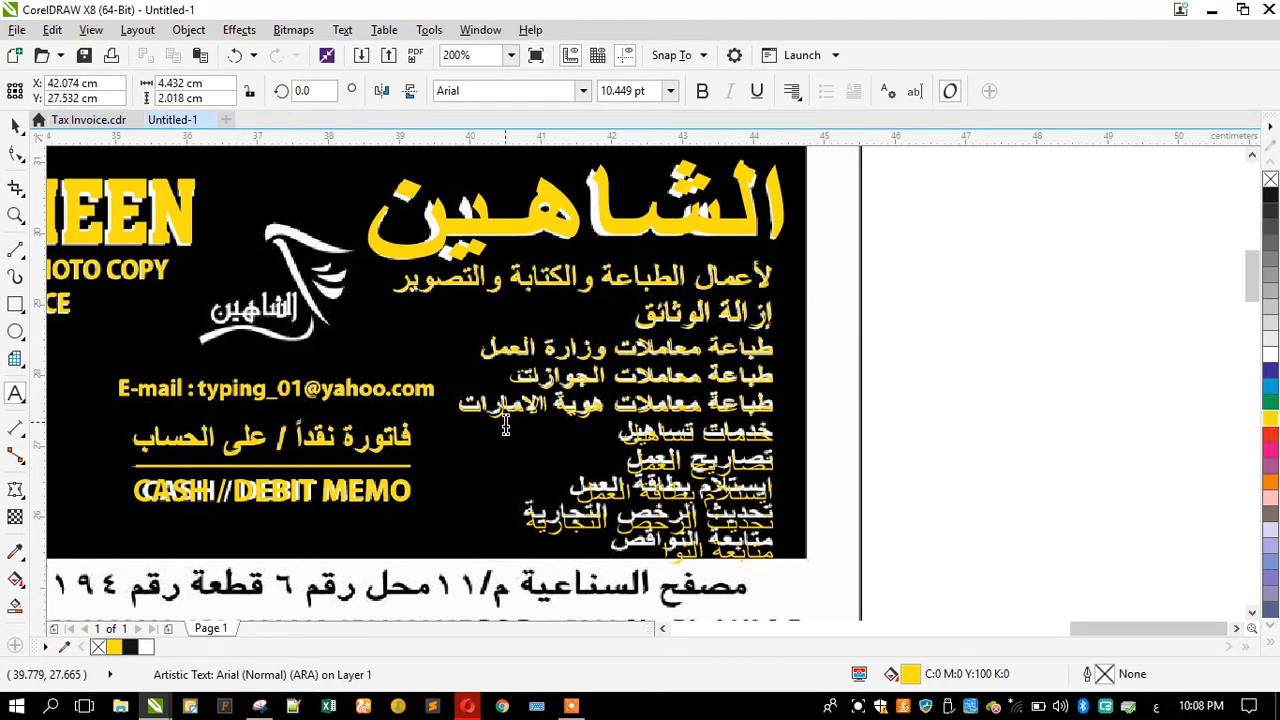
type("اقص")
scroll(680, 585, "up", 2)
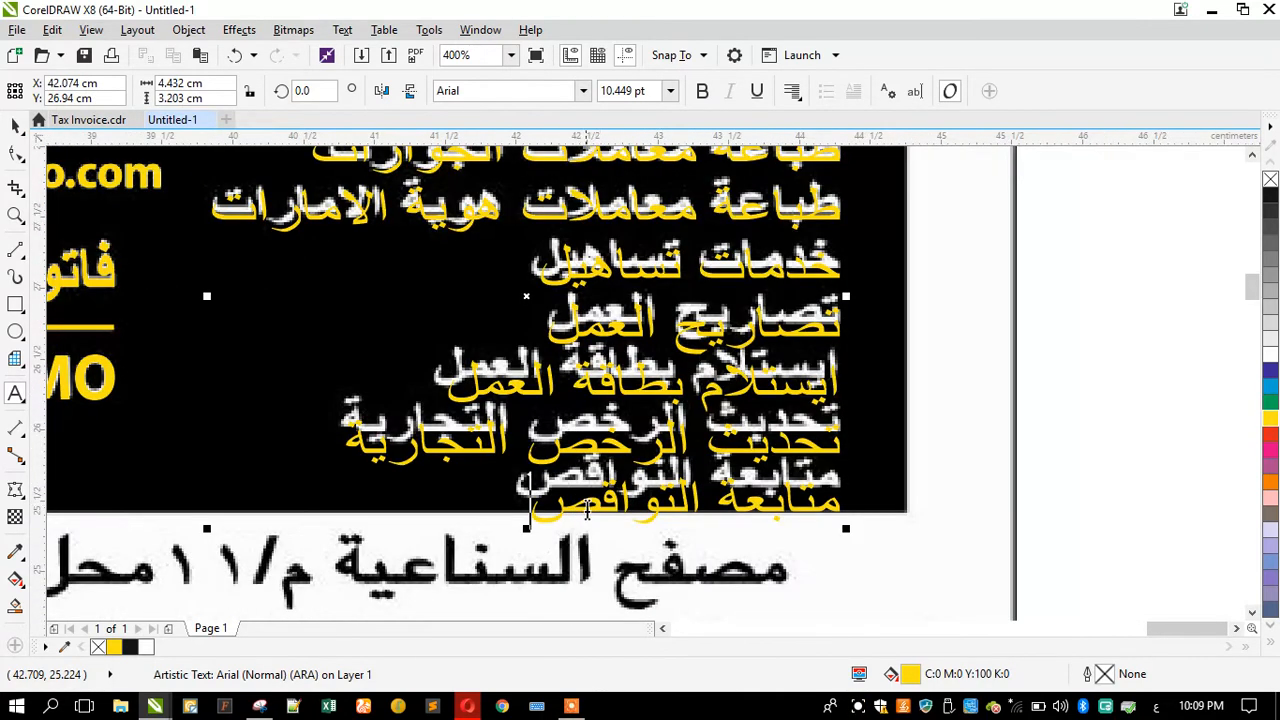
Step: Adjust the text block's line spacing with the Shape tool to fit the scanned lines
scroll(588, 510, "down", 2)
left_click(15, 152)
left_click_drag(402, 527, 376, 503)
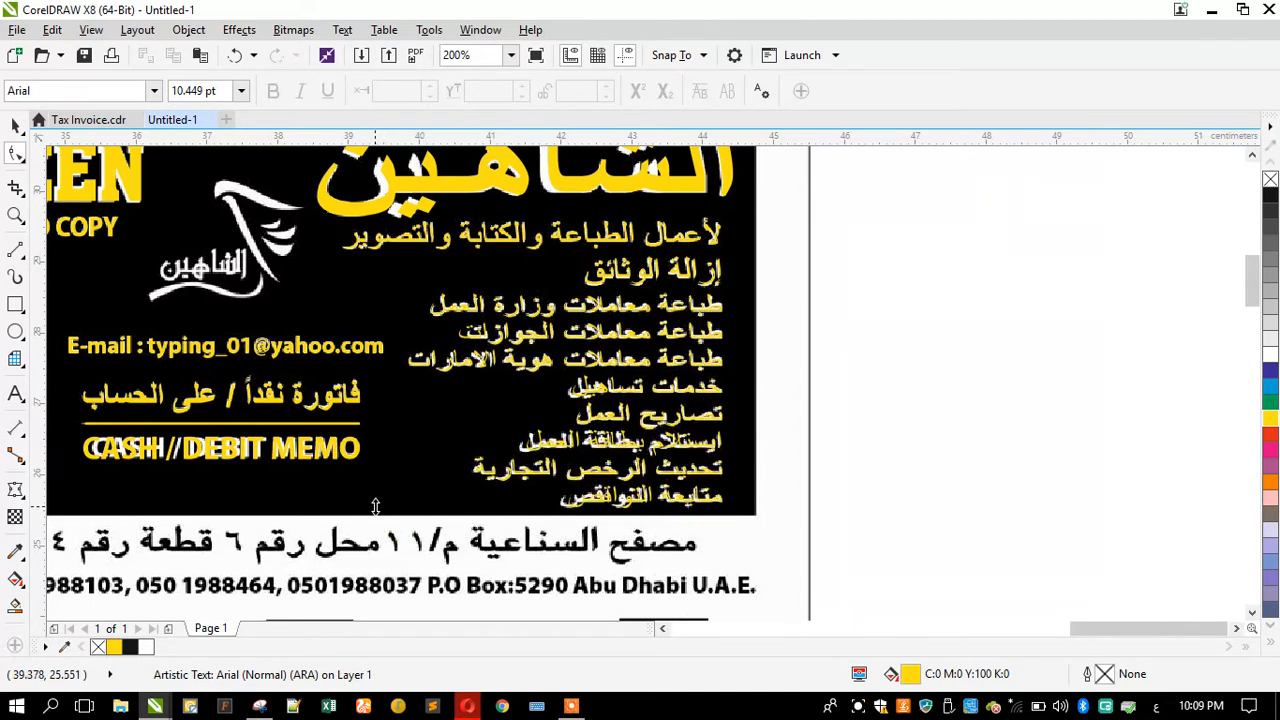
scroll(568, 512, "up", 4)
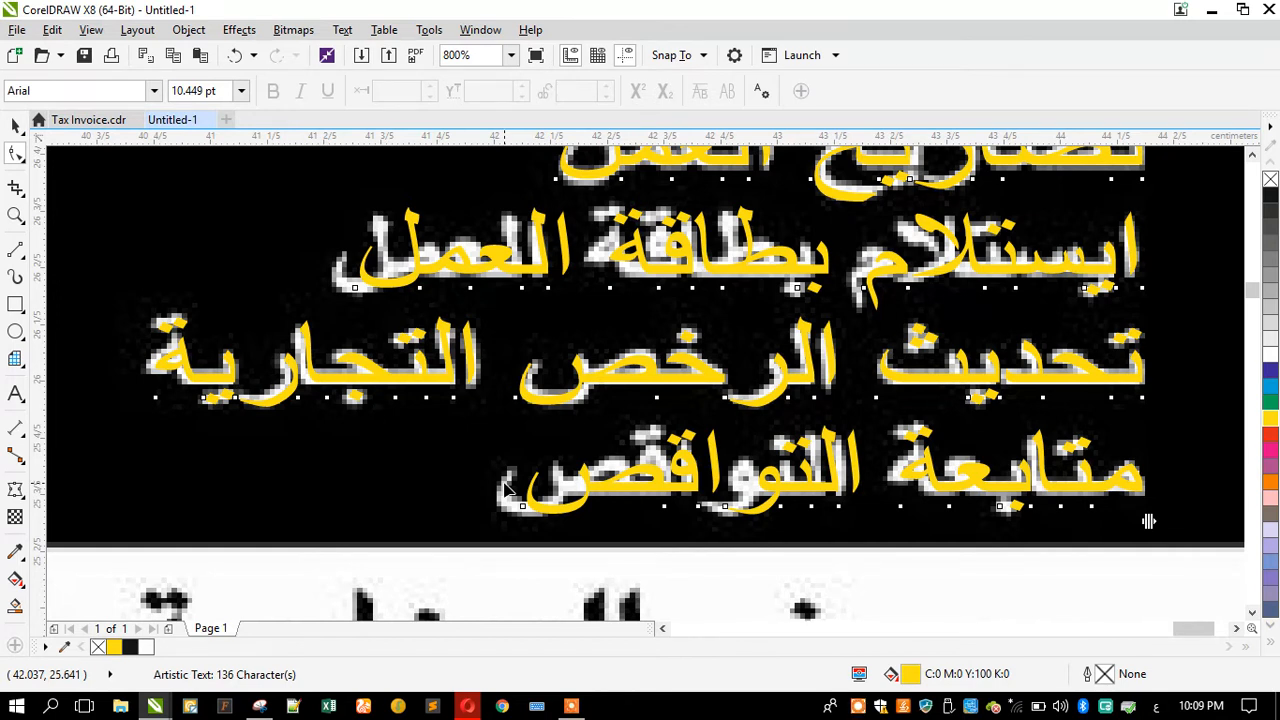
scroll(588, 497, "down", 2)
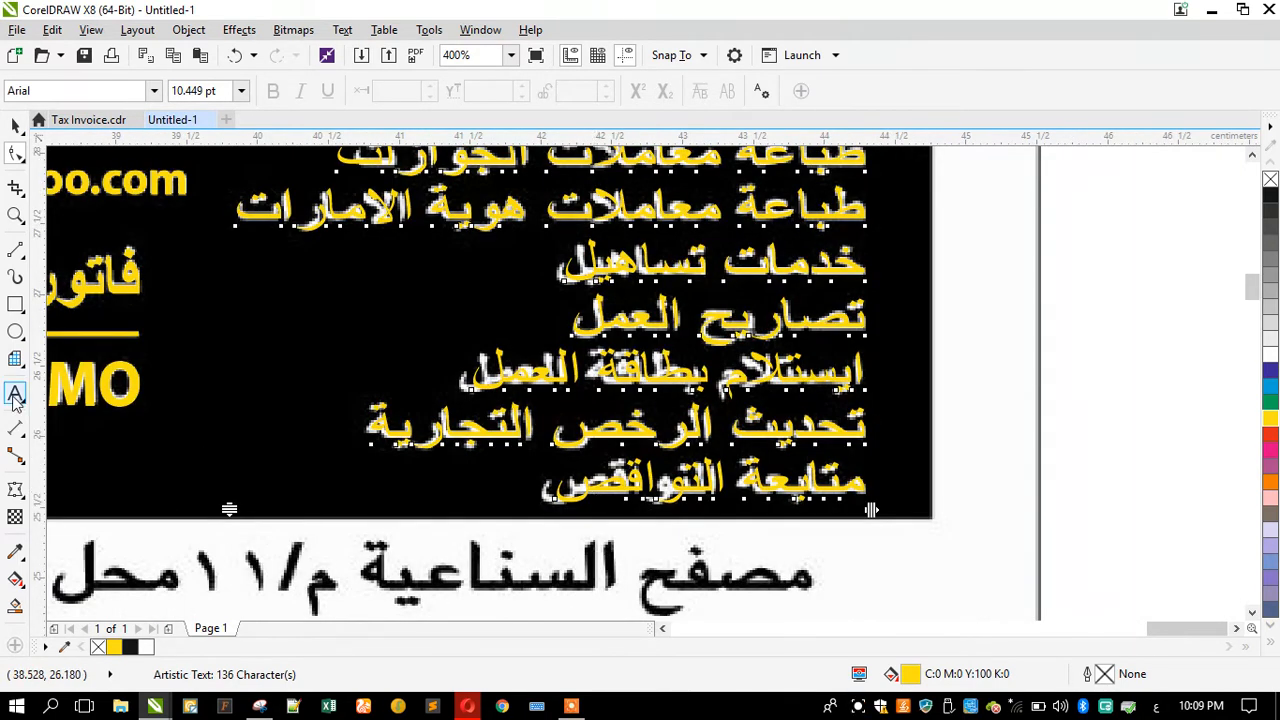
Step: Shift the text block aside from the scan and correct the spelling of النواقص in its last line
left_click(15, 125)
left_click_drag(510, 377, 127, 369)
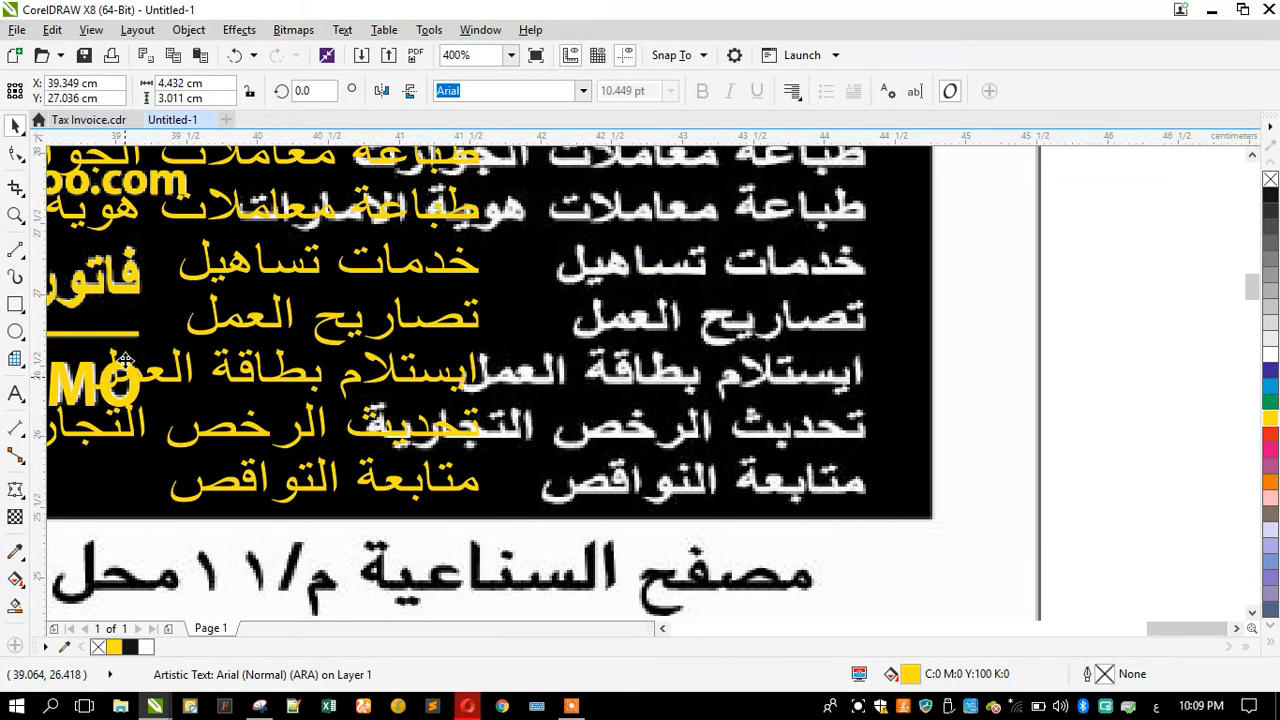
left_click(15, 393)
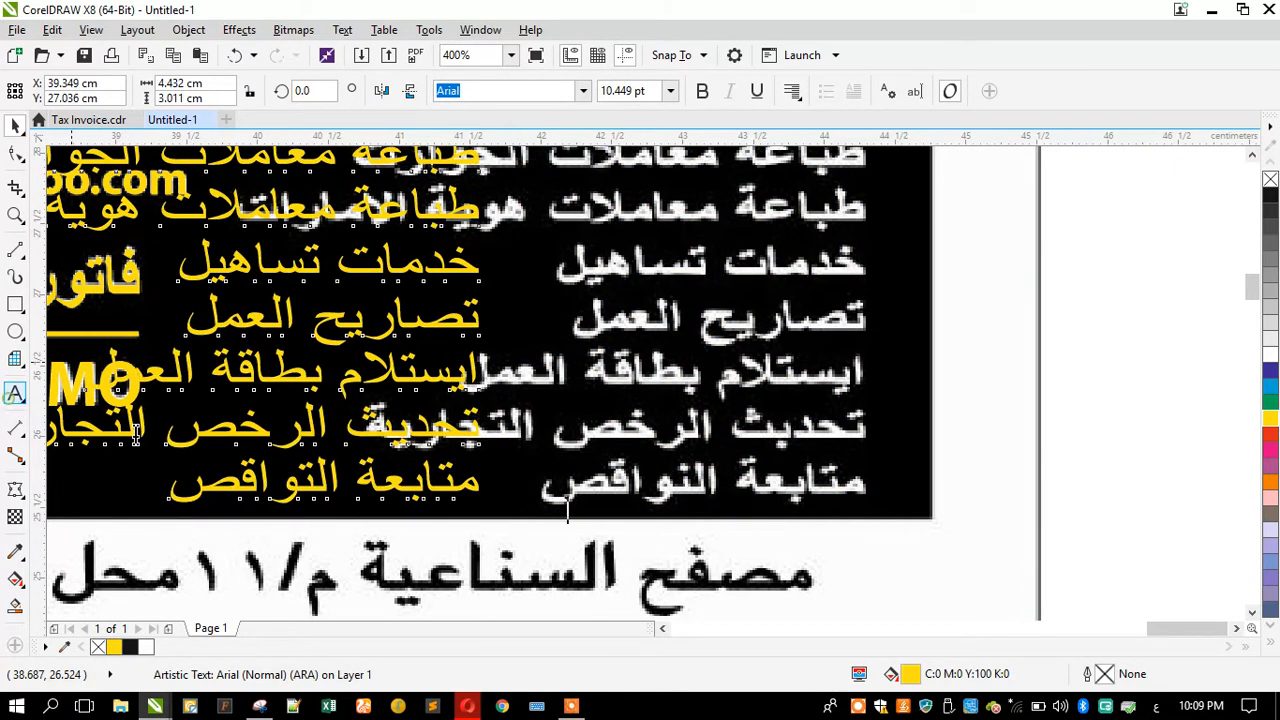
left_click(305, 478)
type("ى")
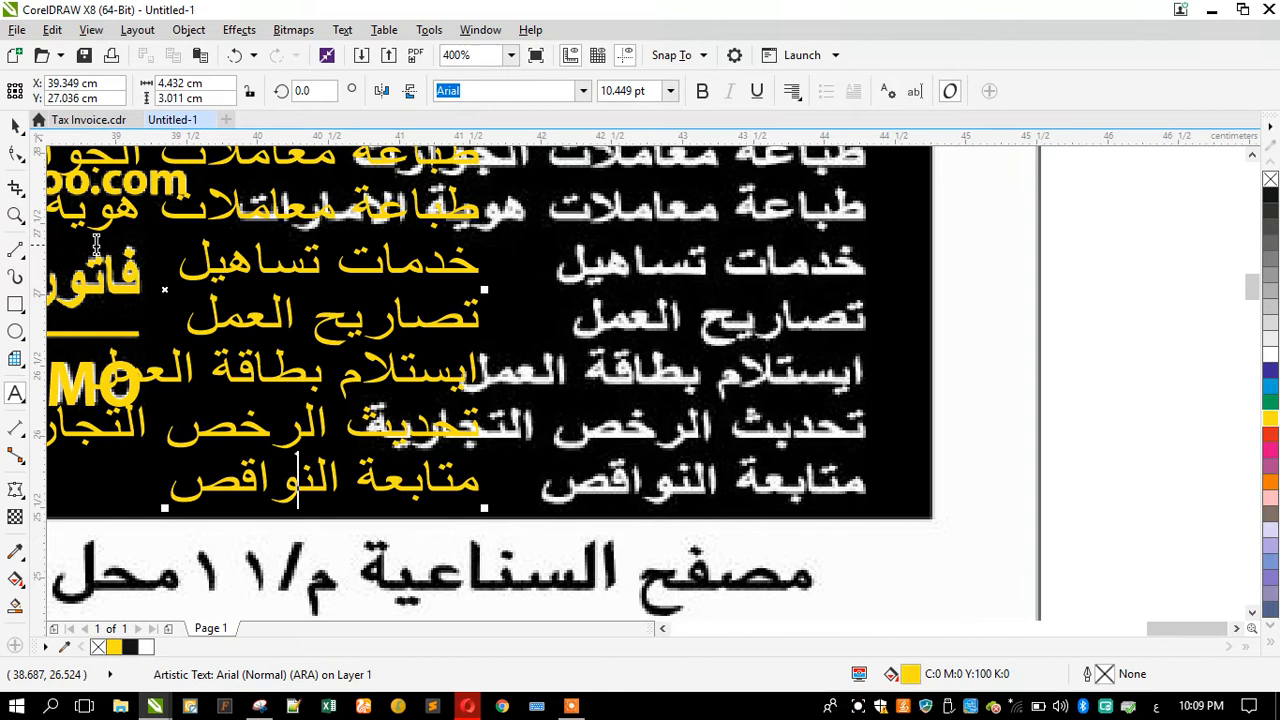
Step: Move the text block back over the scanned service lines
left_click(14, 126)
left_click_drag(500, 286, 855, 305)
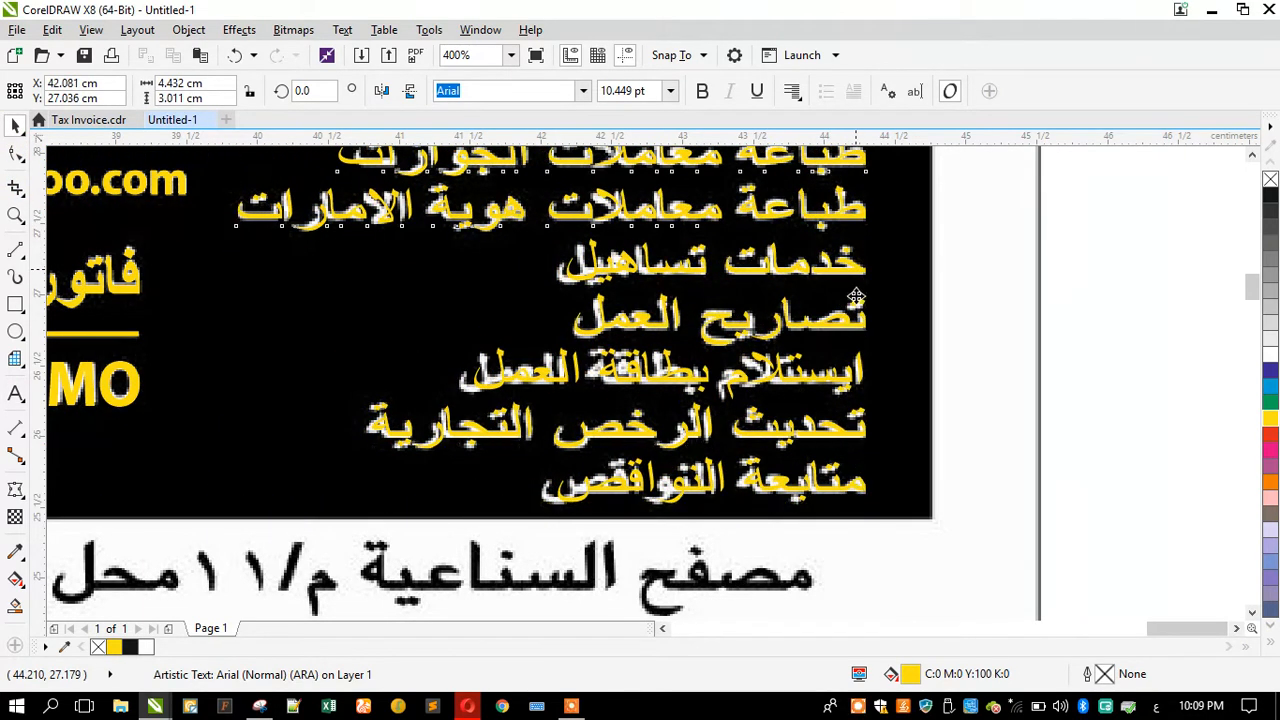
scroll(858, 308, "down", 2)
scroll(961, 449, "up", 1)
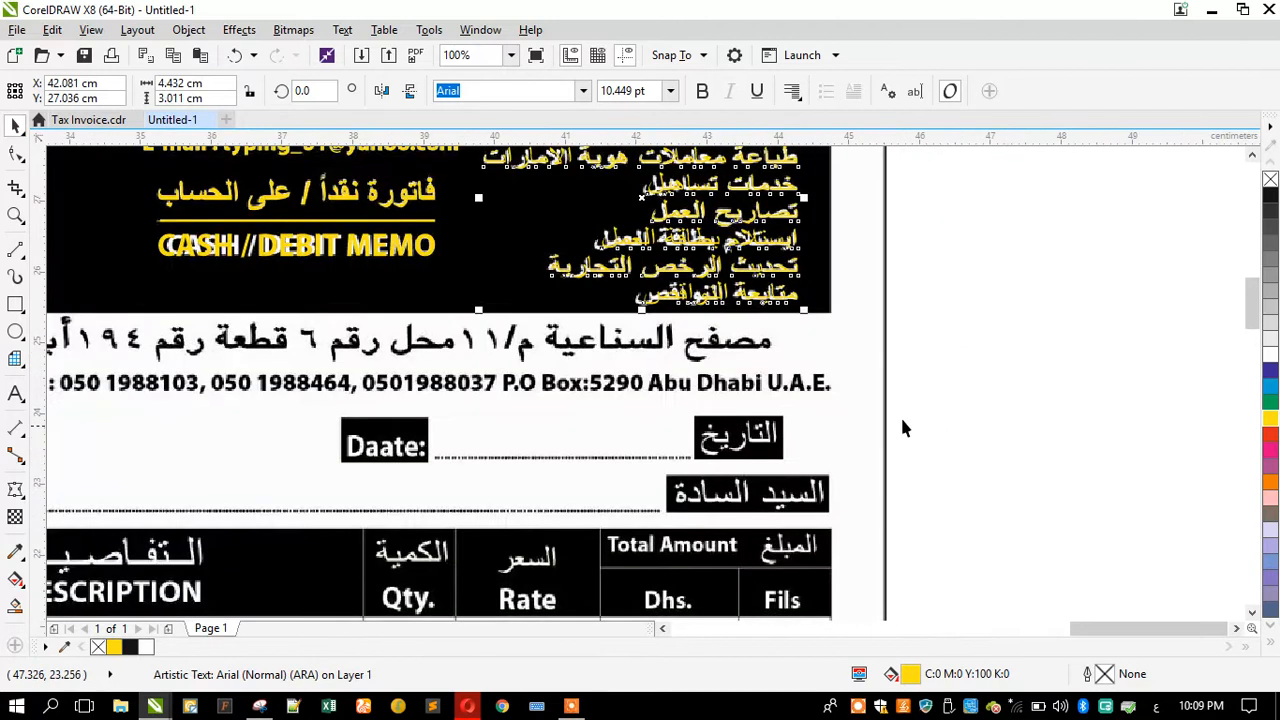
Step: Copy the text block down onto the address area and color the copy blue
left_click_drag(695, 262, 572, 500)
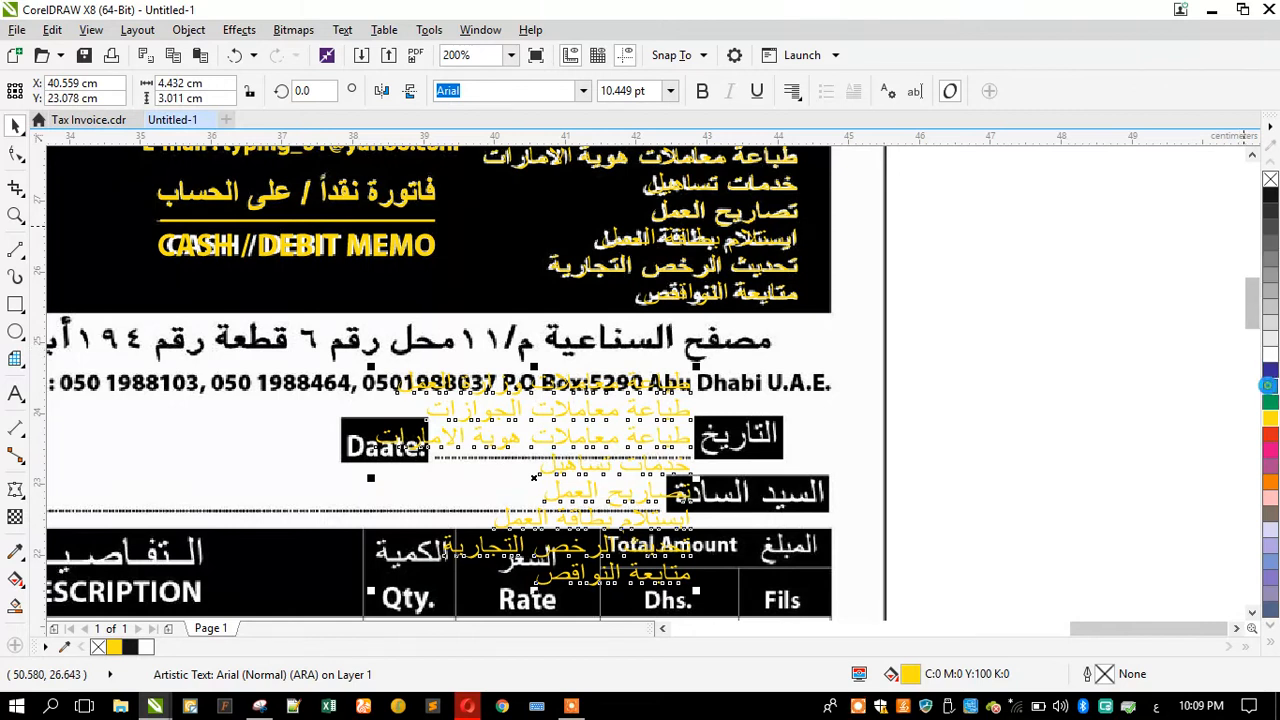
left_click(1266, 386)
left_click(15, 395)
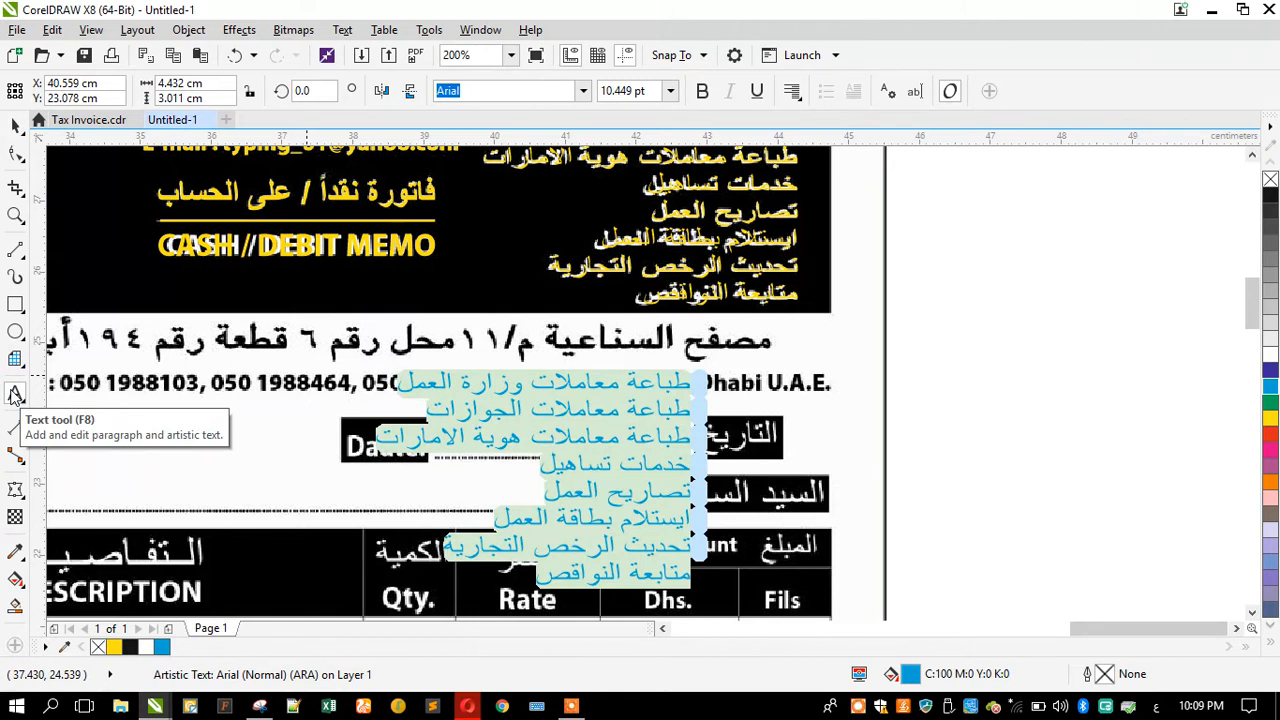
Step: Replace the copied block's contents with the text مصفح الصناعية
key("Delete")
type("مصفح الصنا")
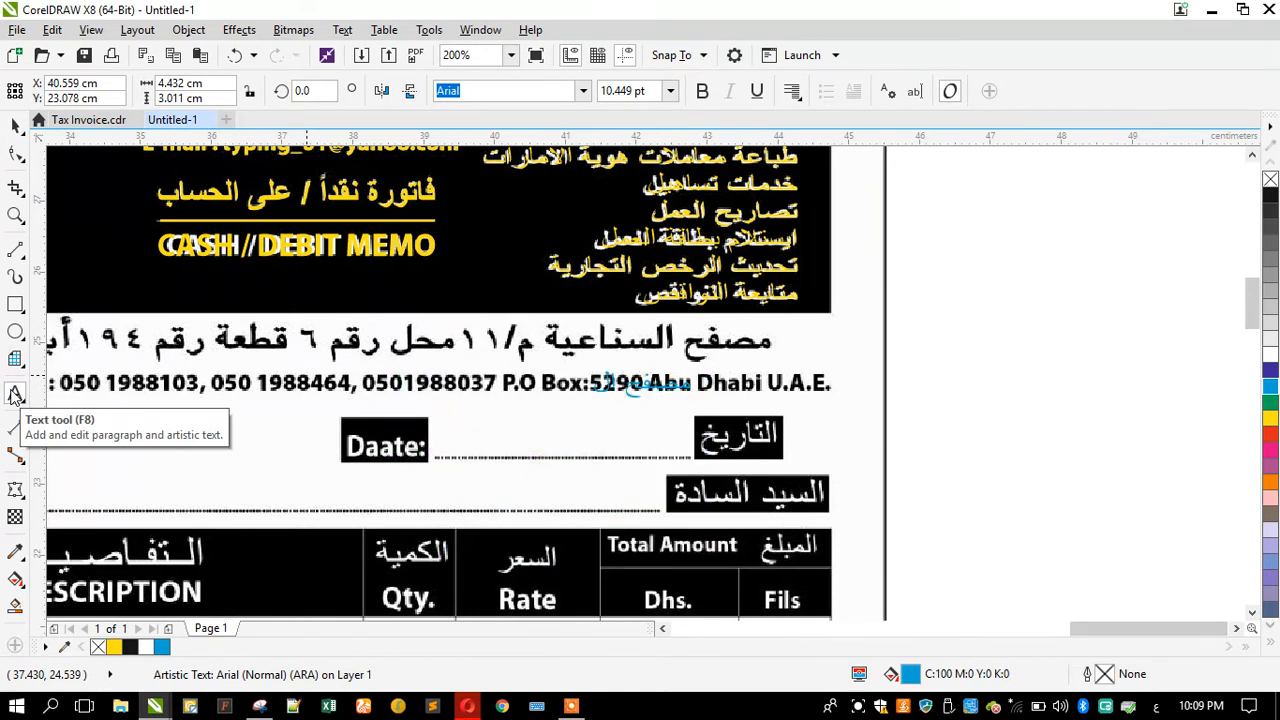
type("عية ك")
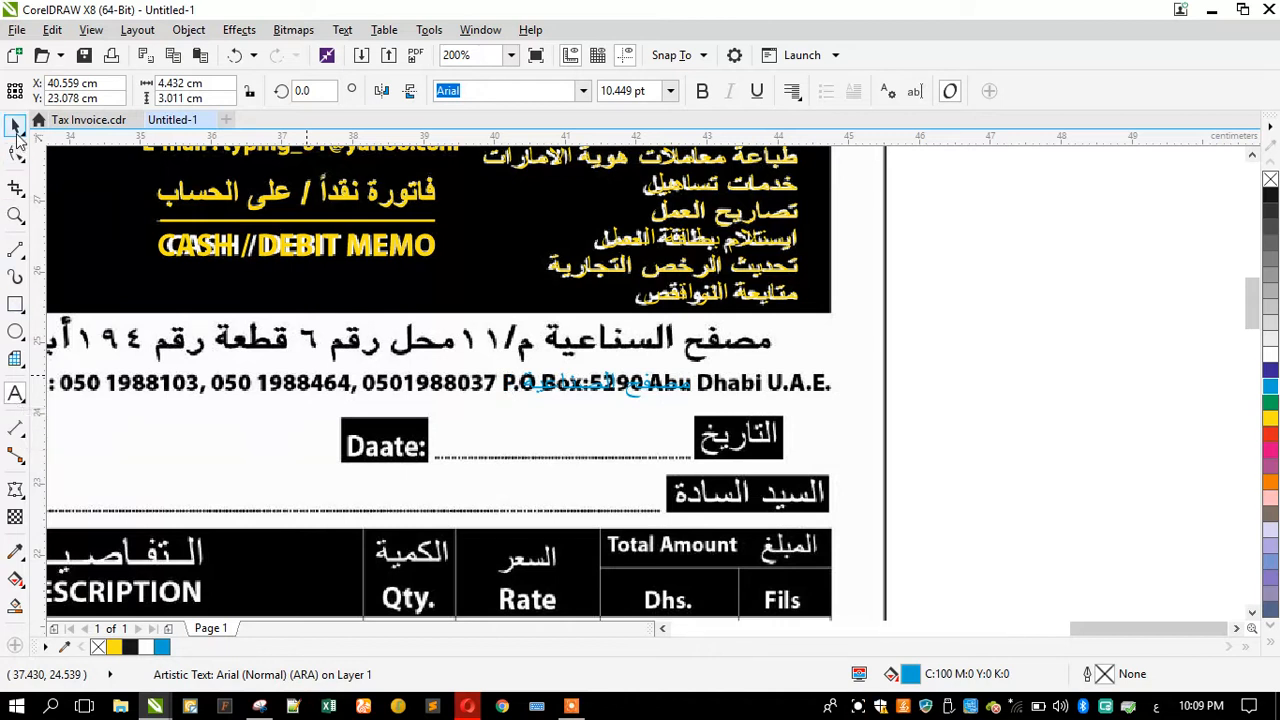
Step: Color the new مصفح الصناعية text red and make it bold
left_click(15, 125)
left_click(1270, 433)
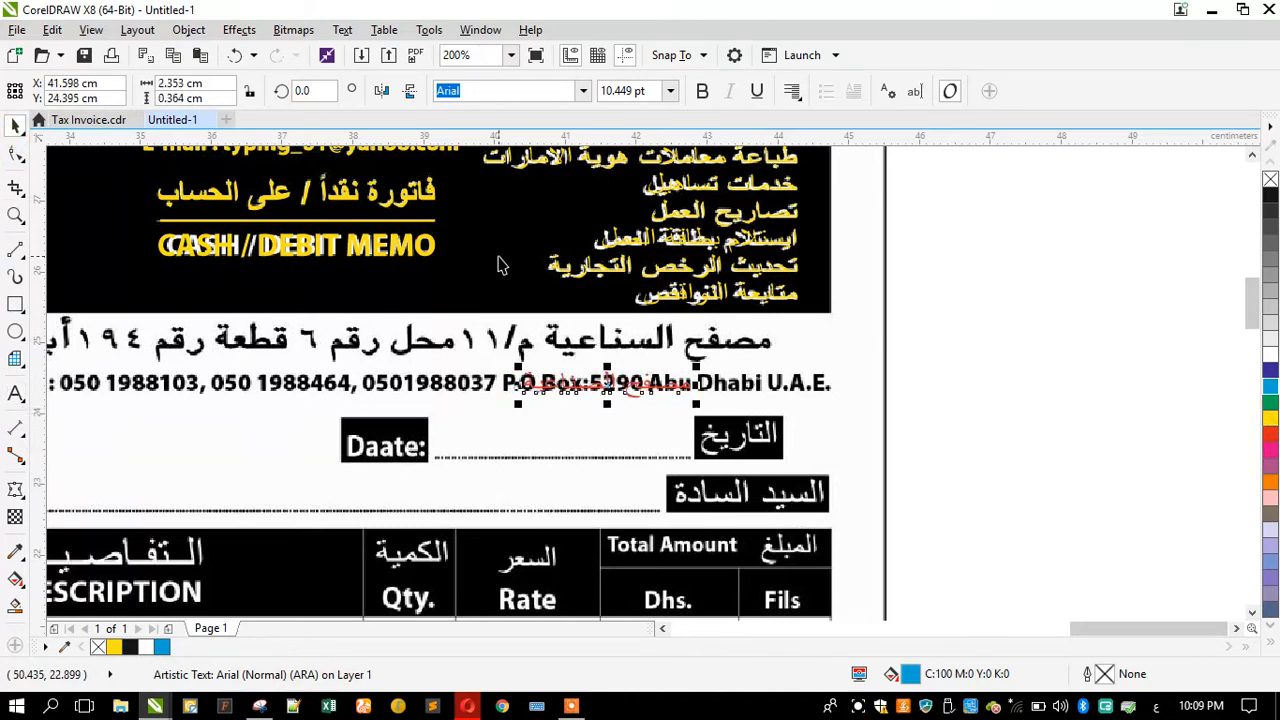
left_click(702, 91)
Step: Place the red text over the scanned مصفح الصناعية and scale it to match
scroll(612, 300, "up", 2)
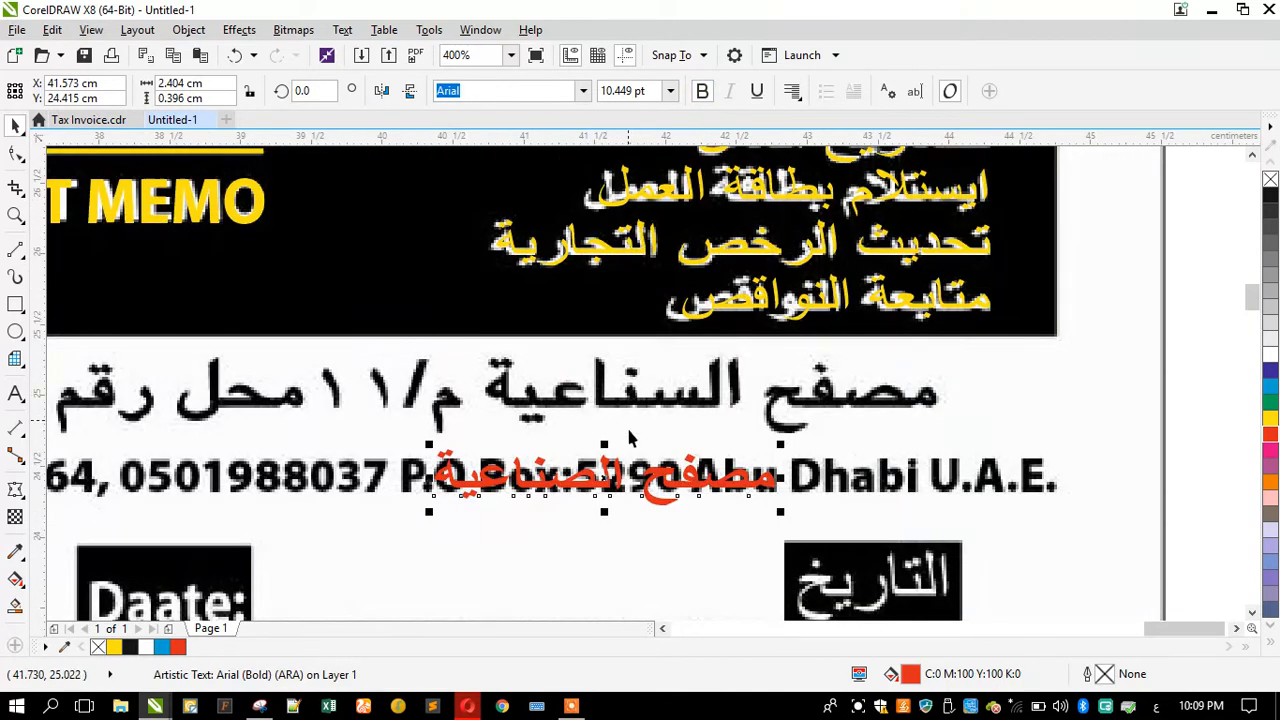
left_click_drag(656, 490, 818, 400)
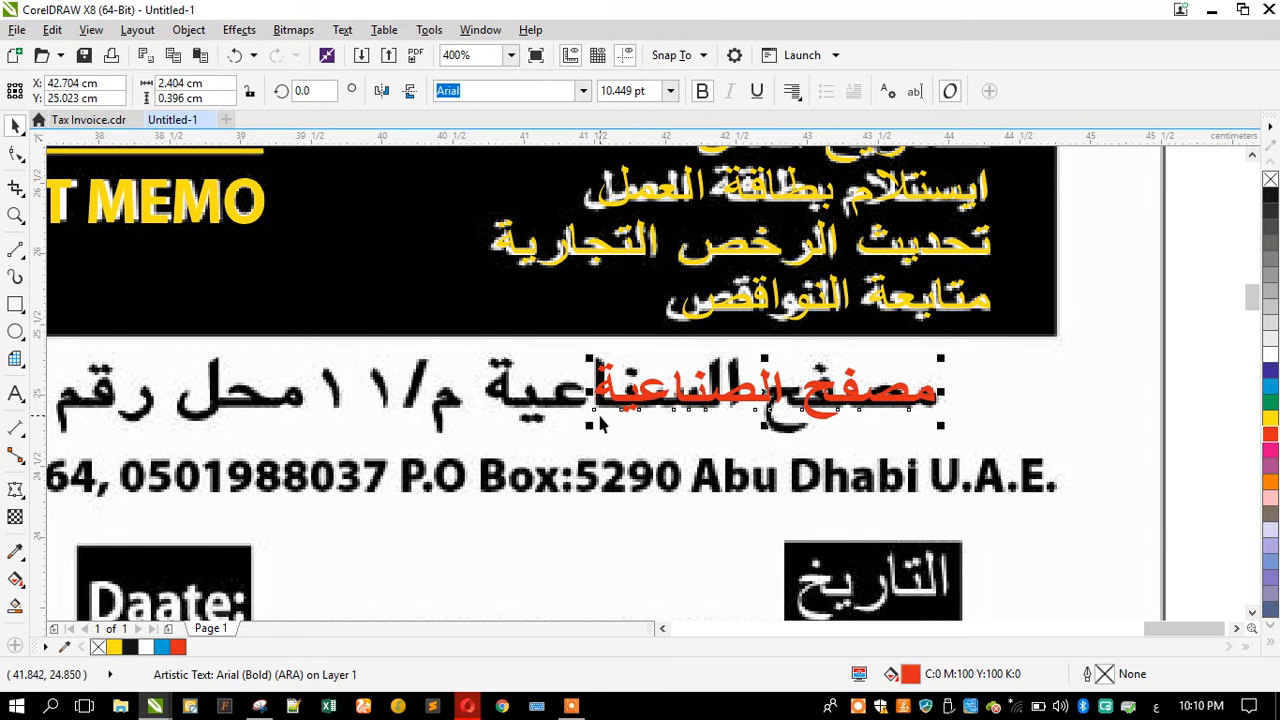
left_click_drag(585, 427, 489, 452)
scroll(820, 368, "down", 1)
key("F8")
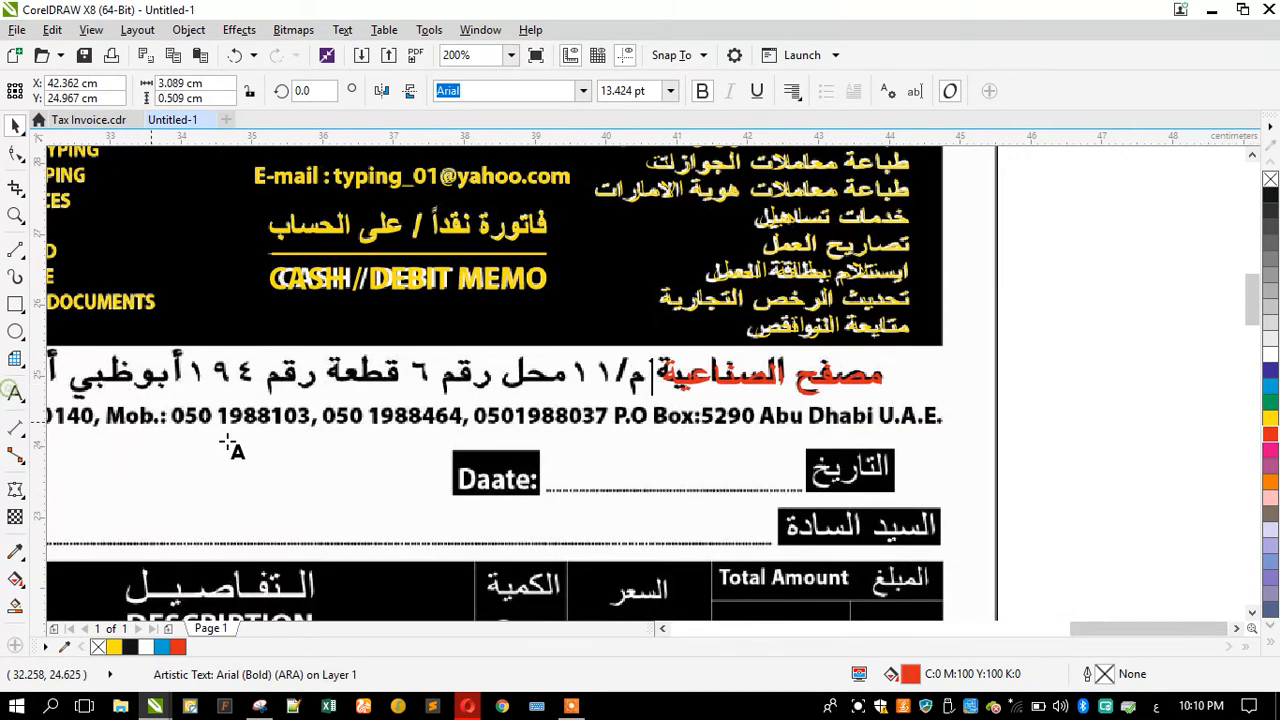
Step: Continue the red address text after مصفح الصناعية with م/١١٧ محل رقم ٦ قطعة رقم ١٩٤ أبوظبي
type("م/١١")
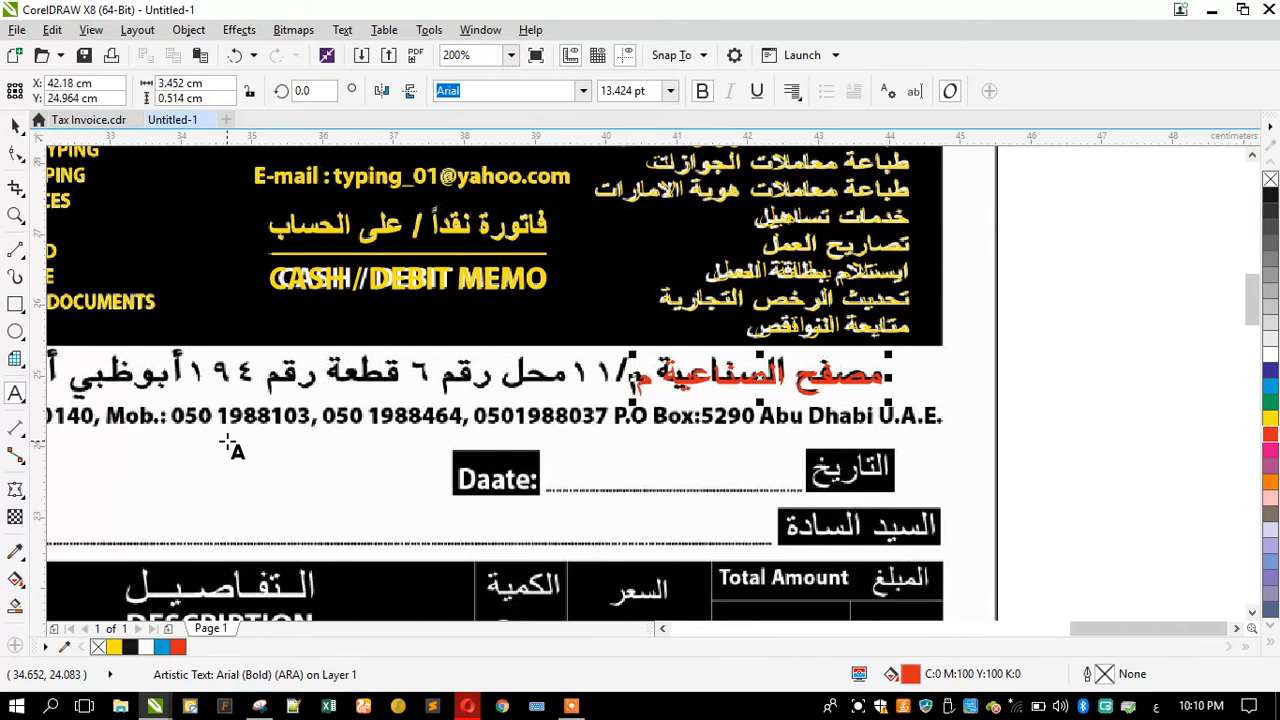
type("٧")
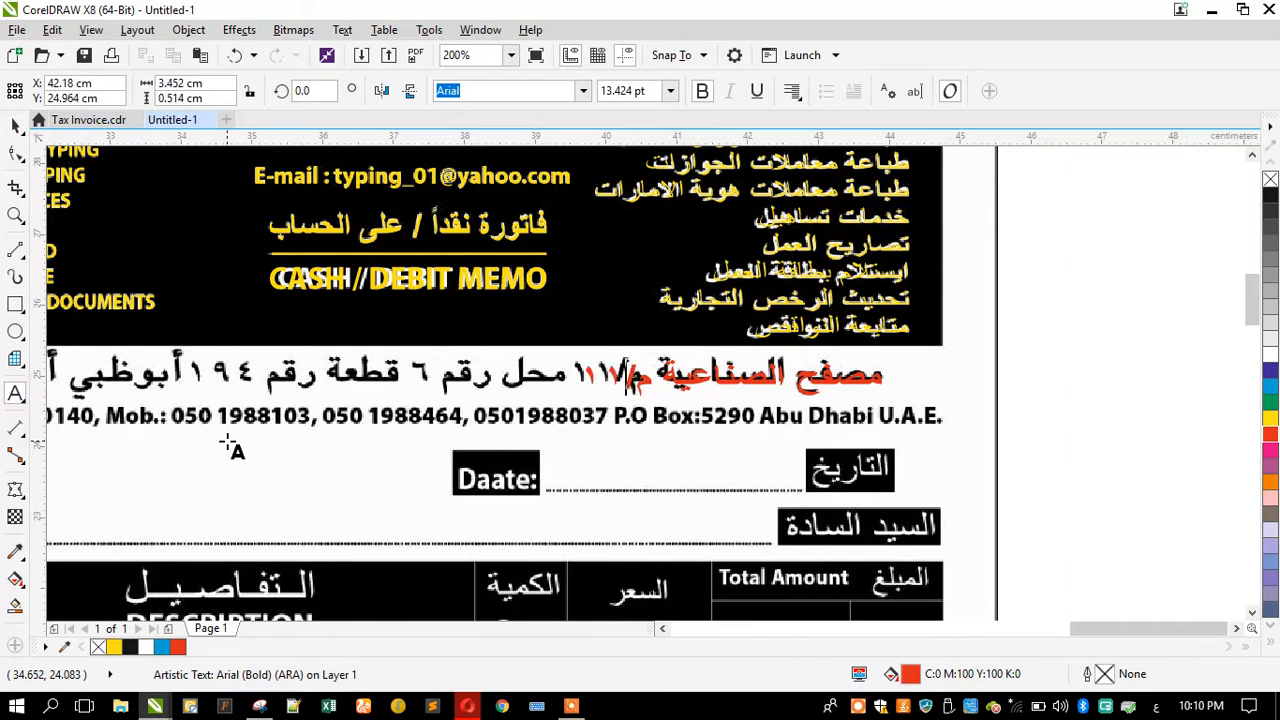
type(" محل رقم")
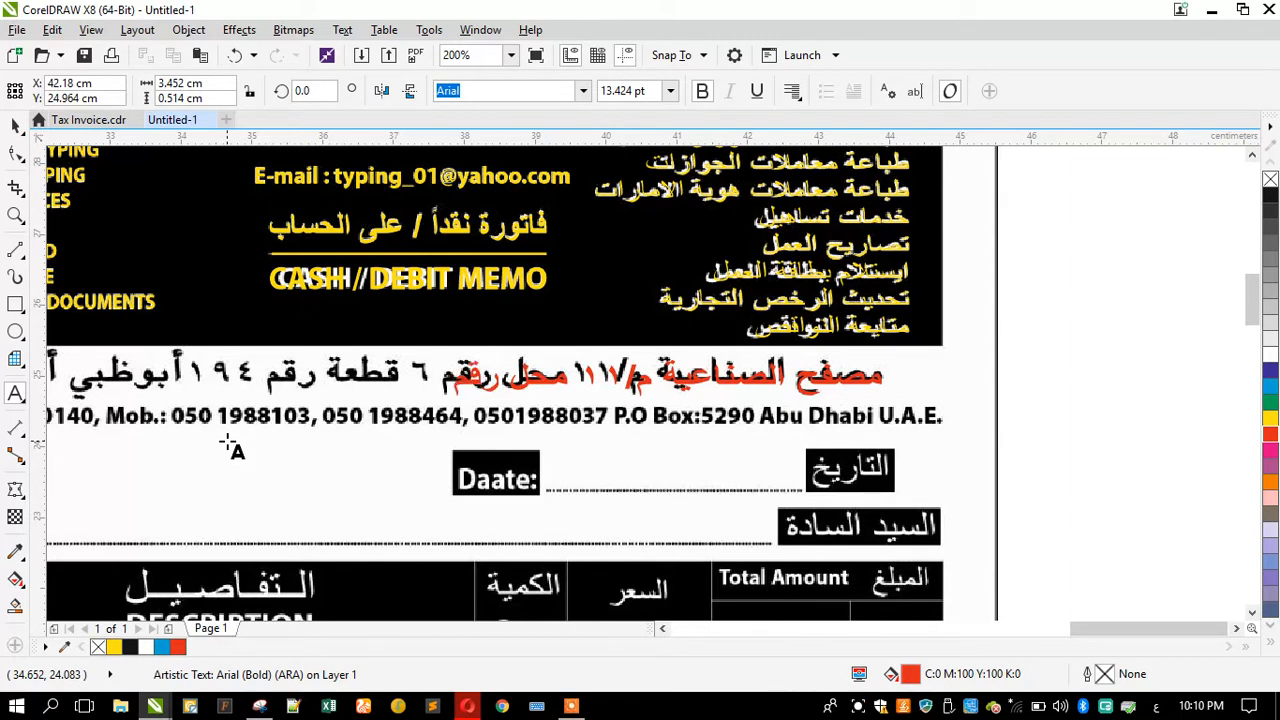
type("٦ قطع")
key("BackSpace")
key("BackSpace")
type("ط")
key("BackSpace")
type("طعة ")
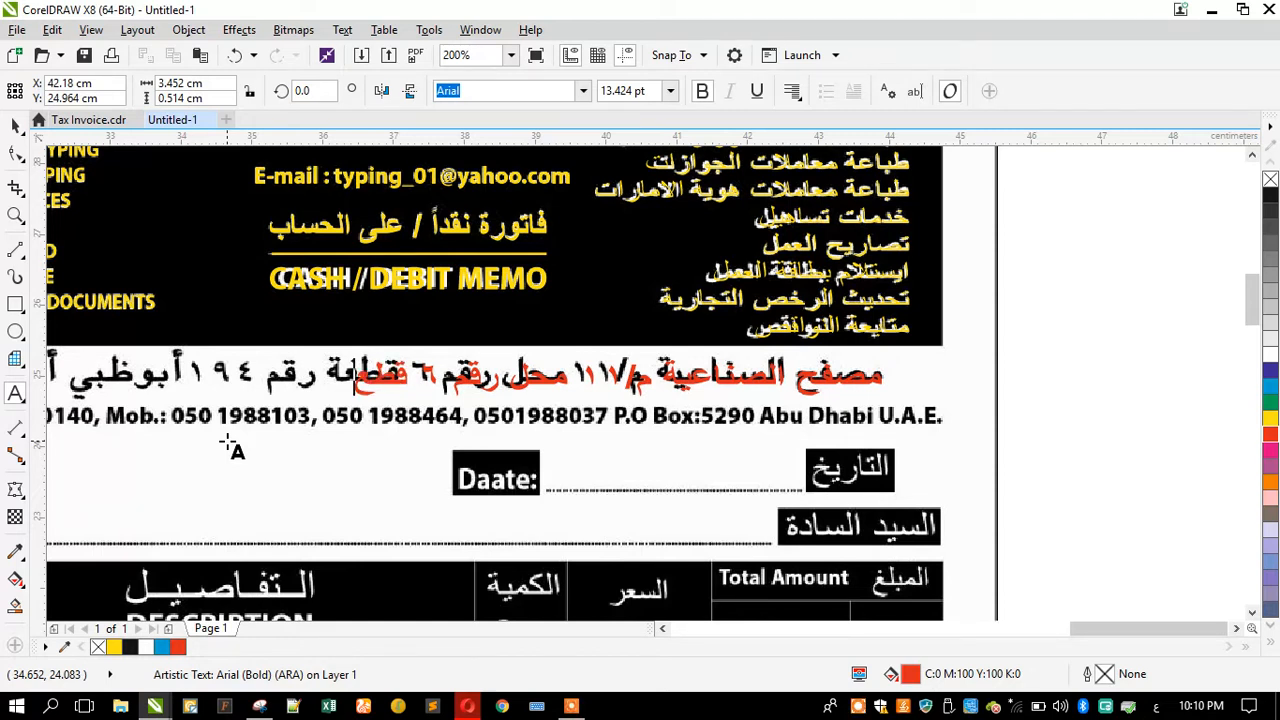
type("رقم")
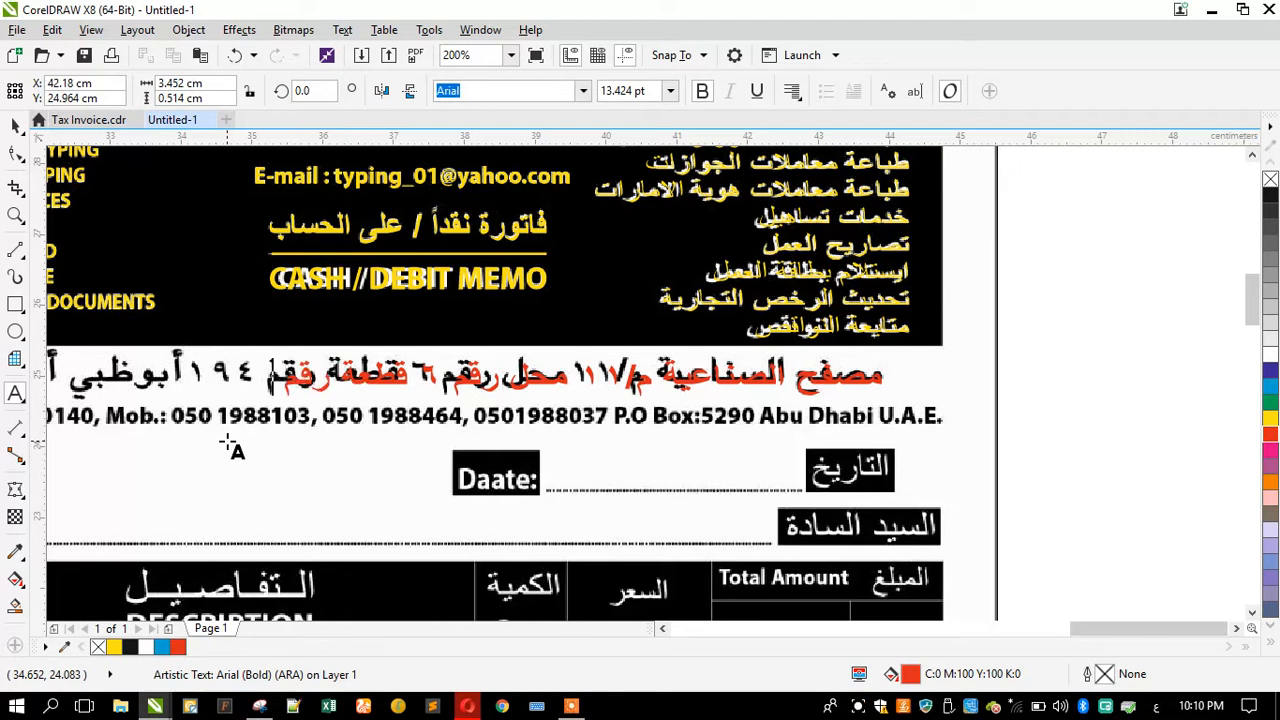
type(" ١٩٤ أبوظبي")
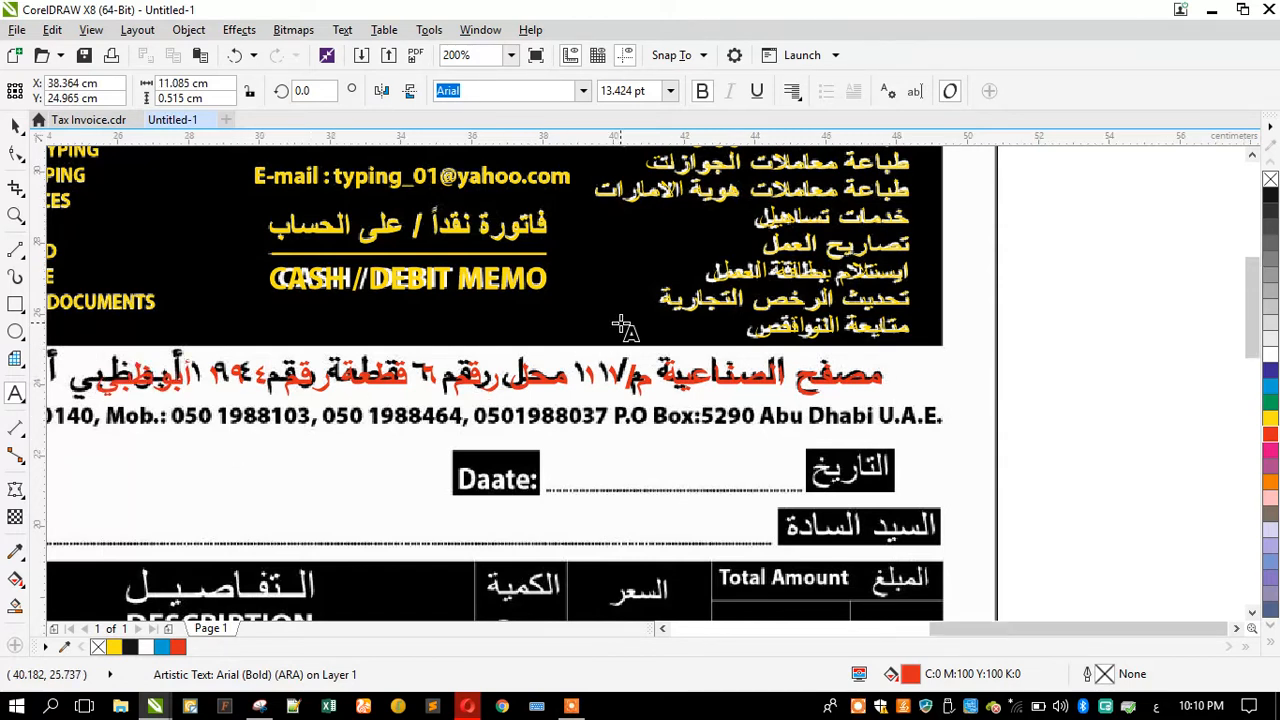
Step: Finish the red address line by appending أ.ع.م and leave text editing
scroll(620, 330, "down", 2)
scroll(393, 388, "up", 2)
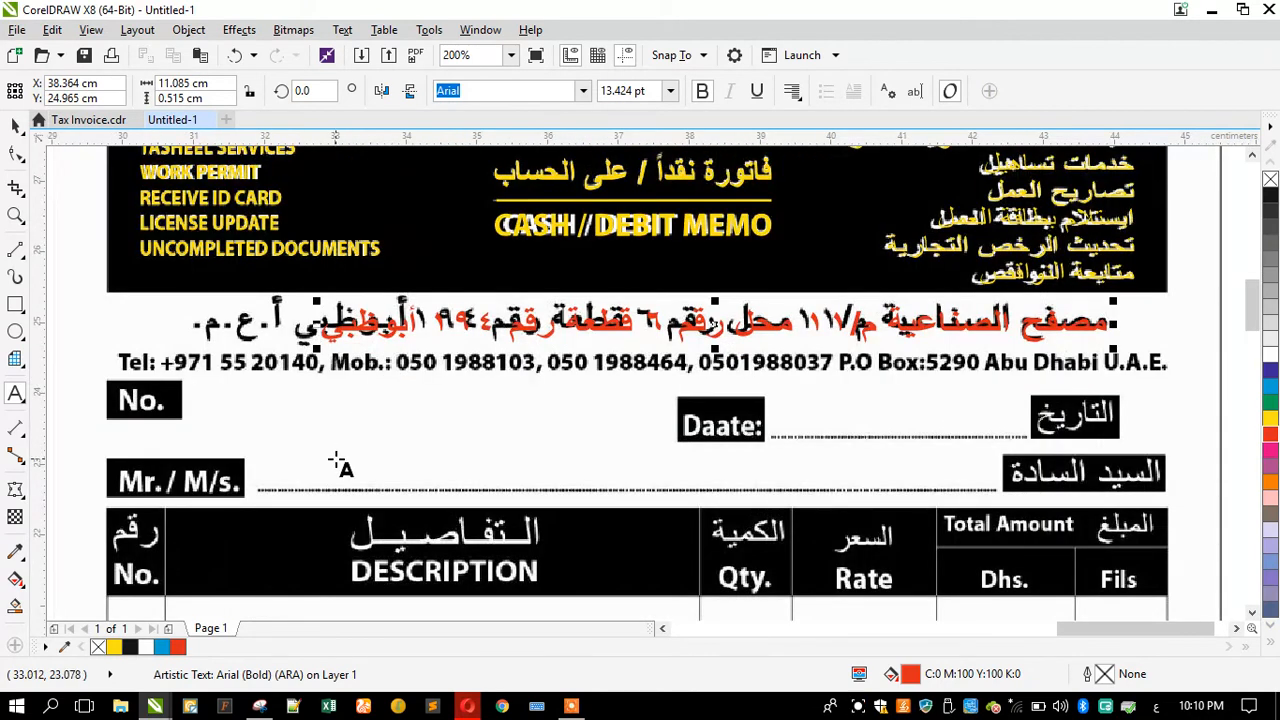
type("- إز")
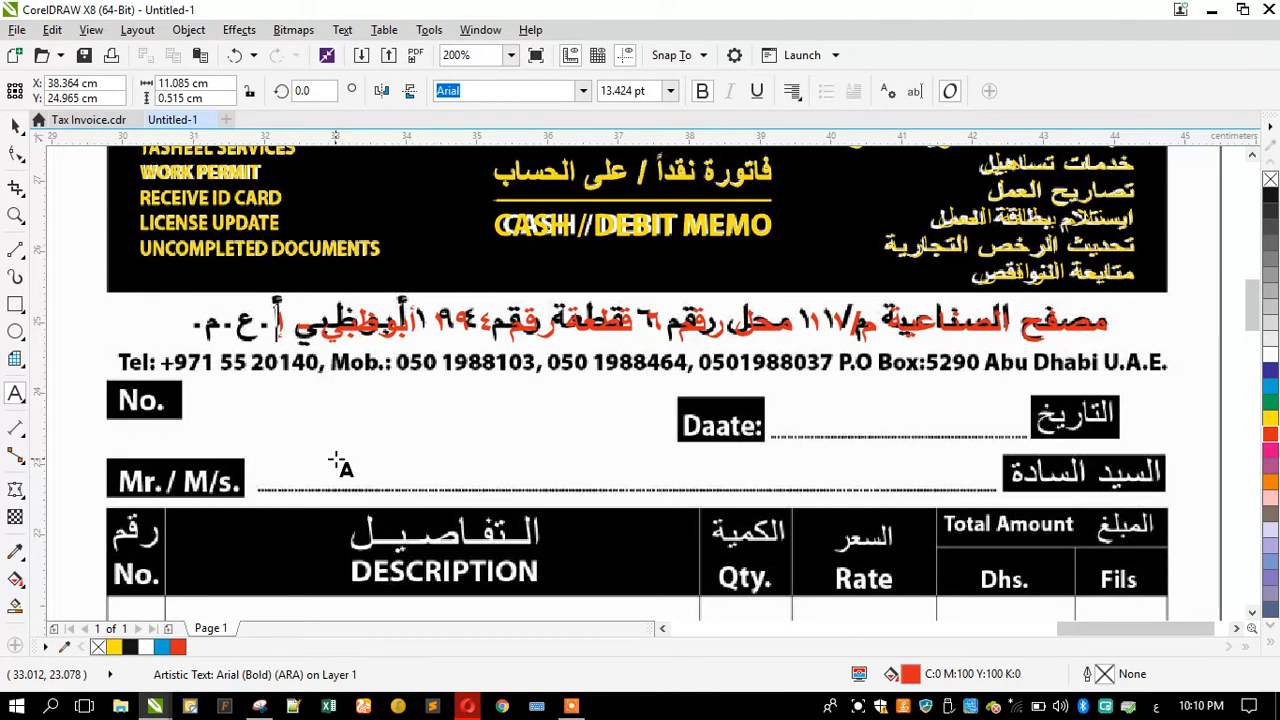
type("ع")
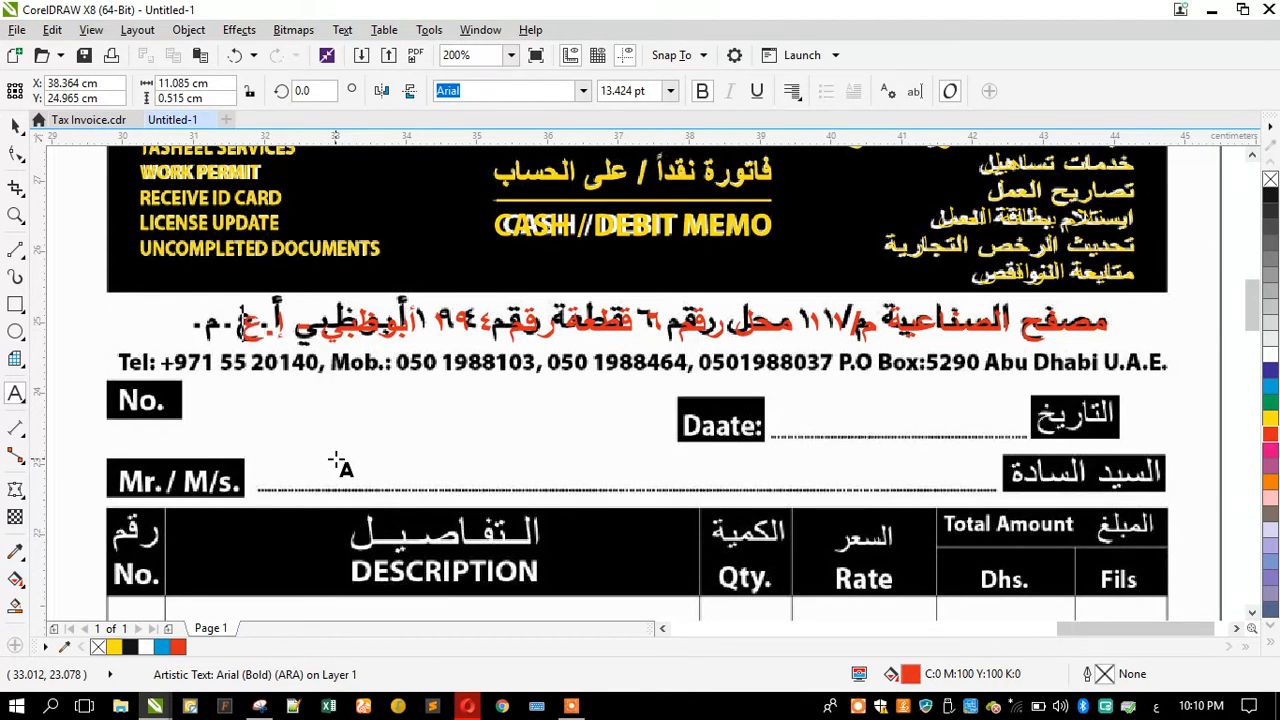
type(".م")
left_click(12, 130)
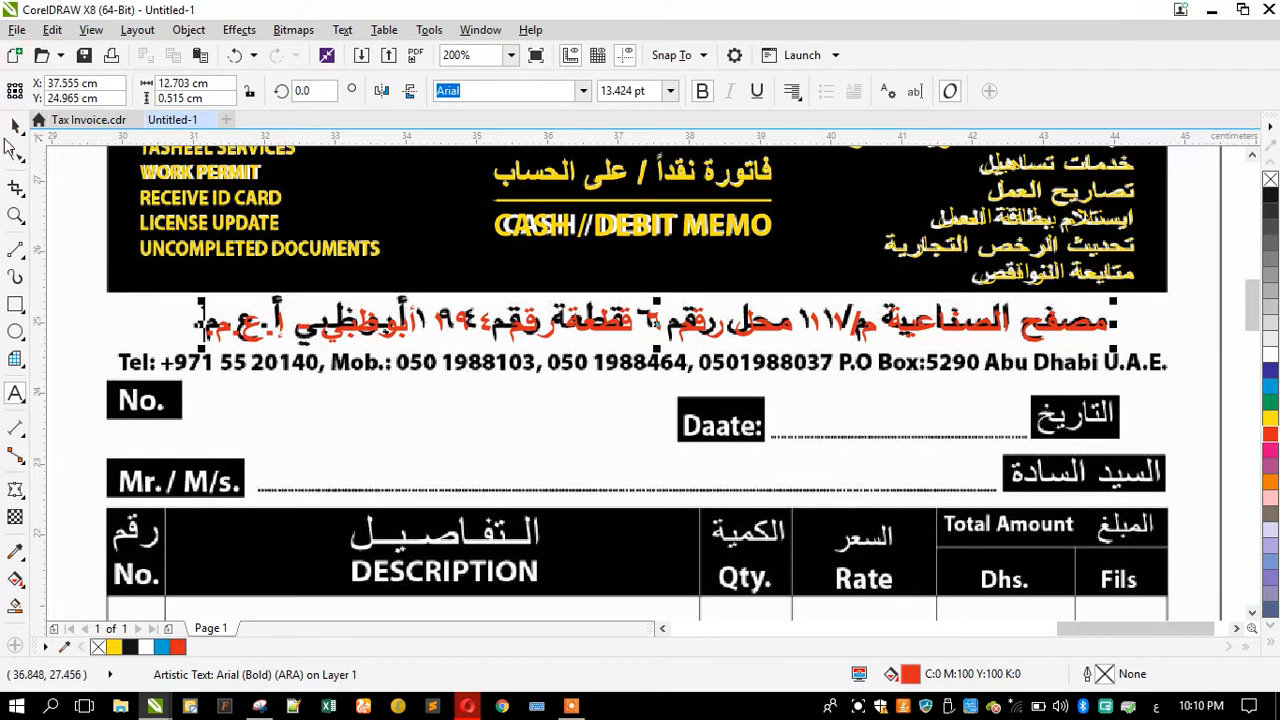
Step: Move the CASH / DEBIT MEMO text down beside the No. box and color it black
left_click(14, 125)
left_click_drag(535, 230, 287, 422)
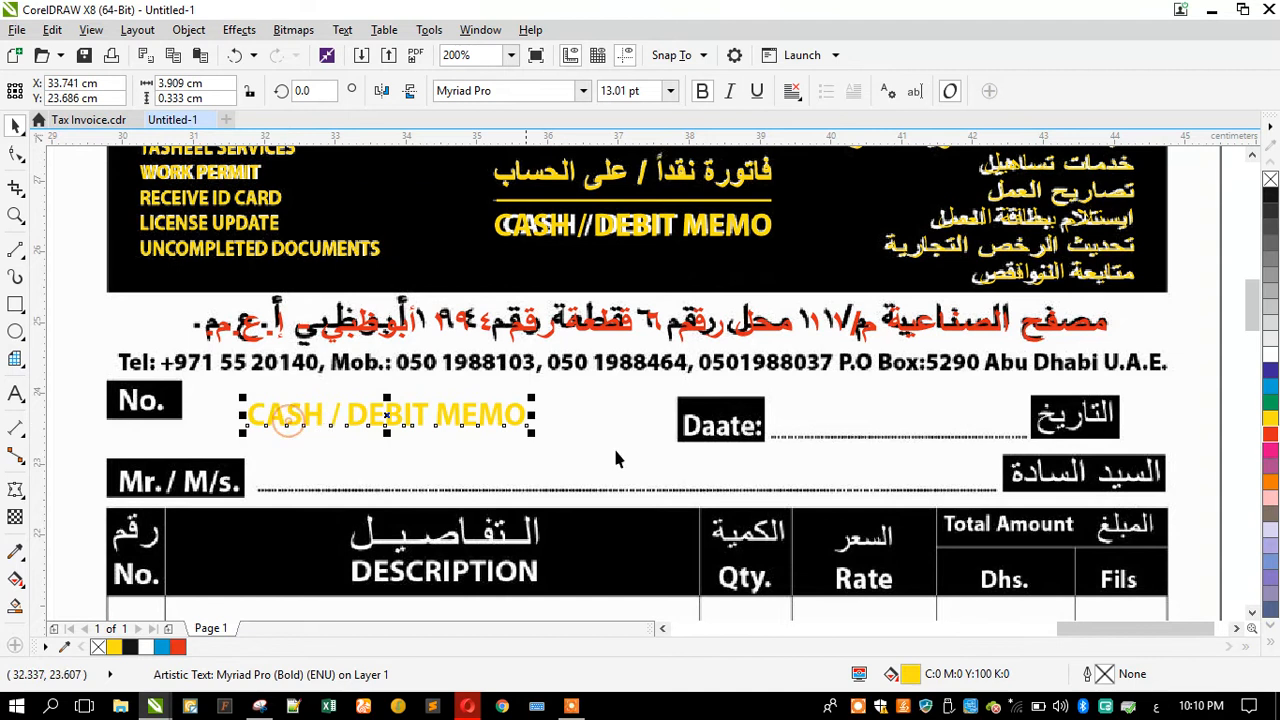
left_click(1270, 197)
Step: Replace the moved text's contents with the start of the telephone line, beginning with Tel: and the country code
left_click(15, 393)
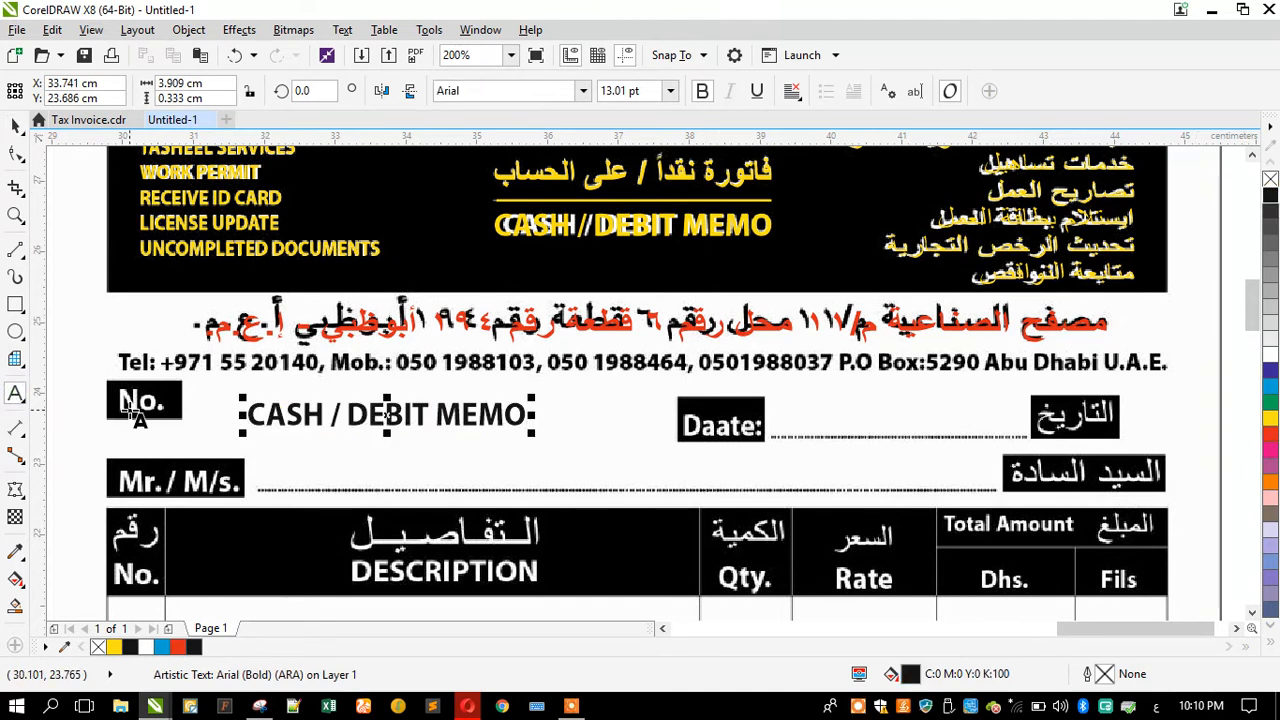
key("alt+shift")
key("ctrl+a")
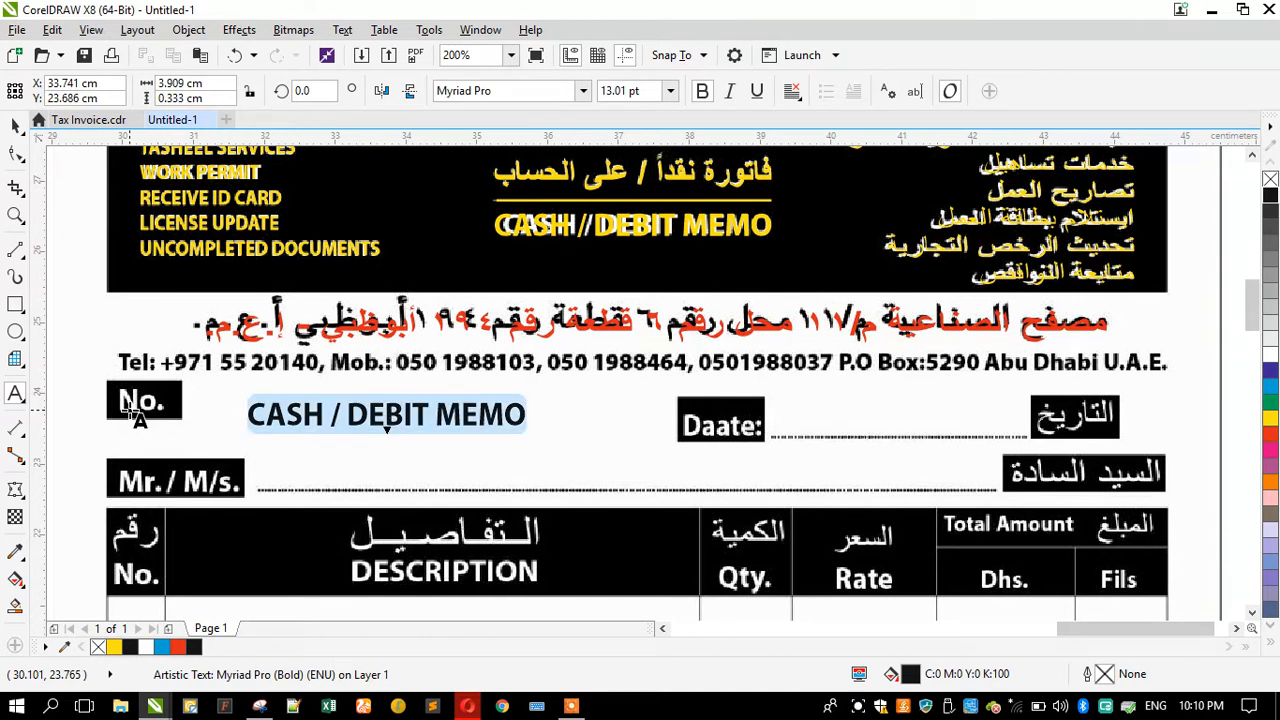
key("Delete")
type("rW")
key("BackSpace")
key("BackSpace")
key("Caps_Lock")
type("w")
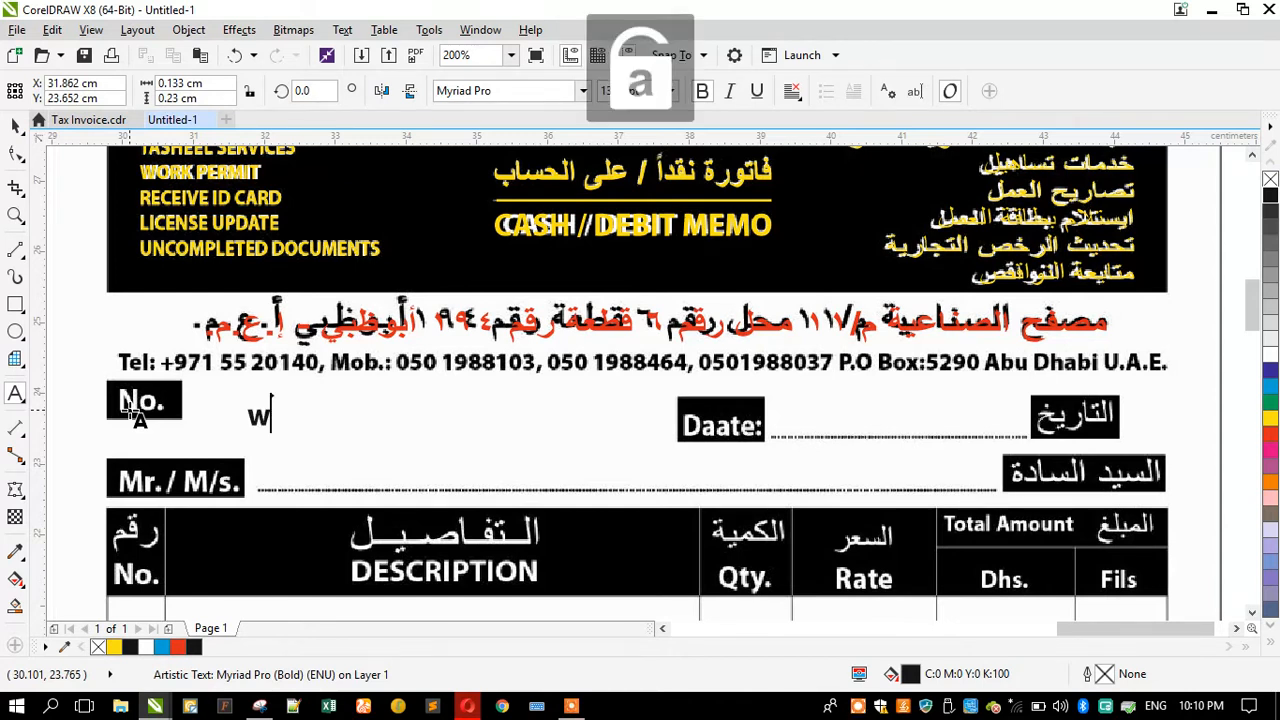
key("BackSpace")
type("R")
key("BackSpace")
type("Tel")
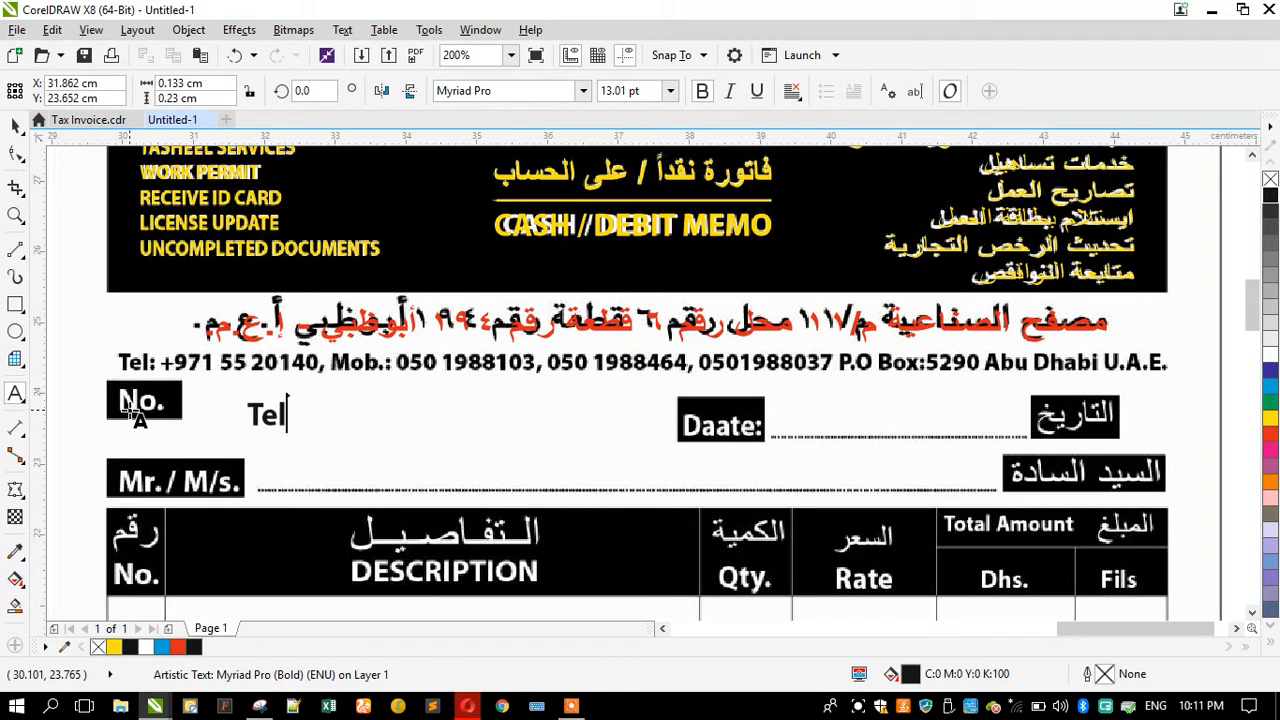
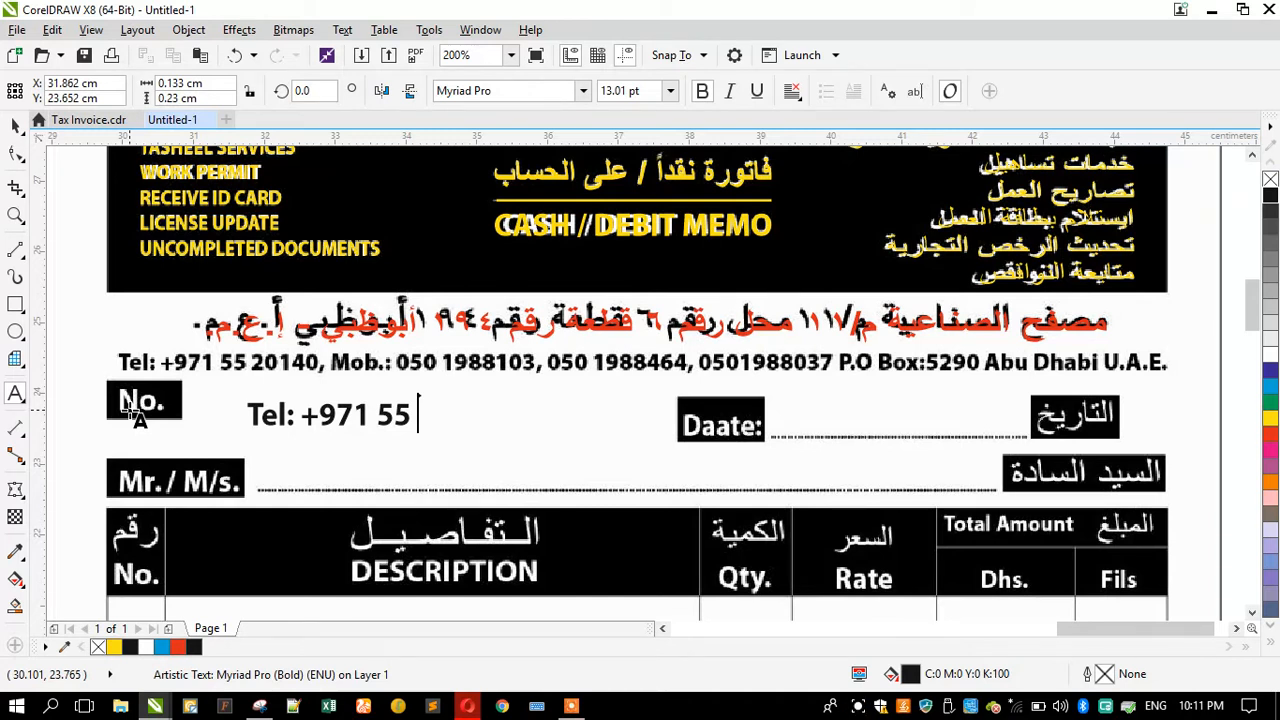
Step: Continue the telephone line with the landline number, then Mob.: and the start of the first mobile number
type("20140")
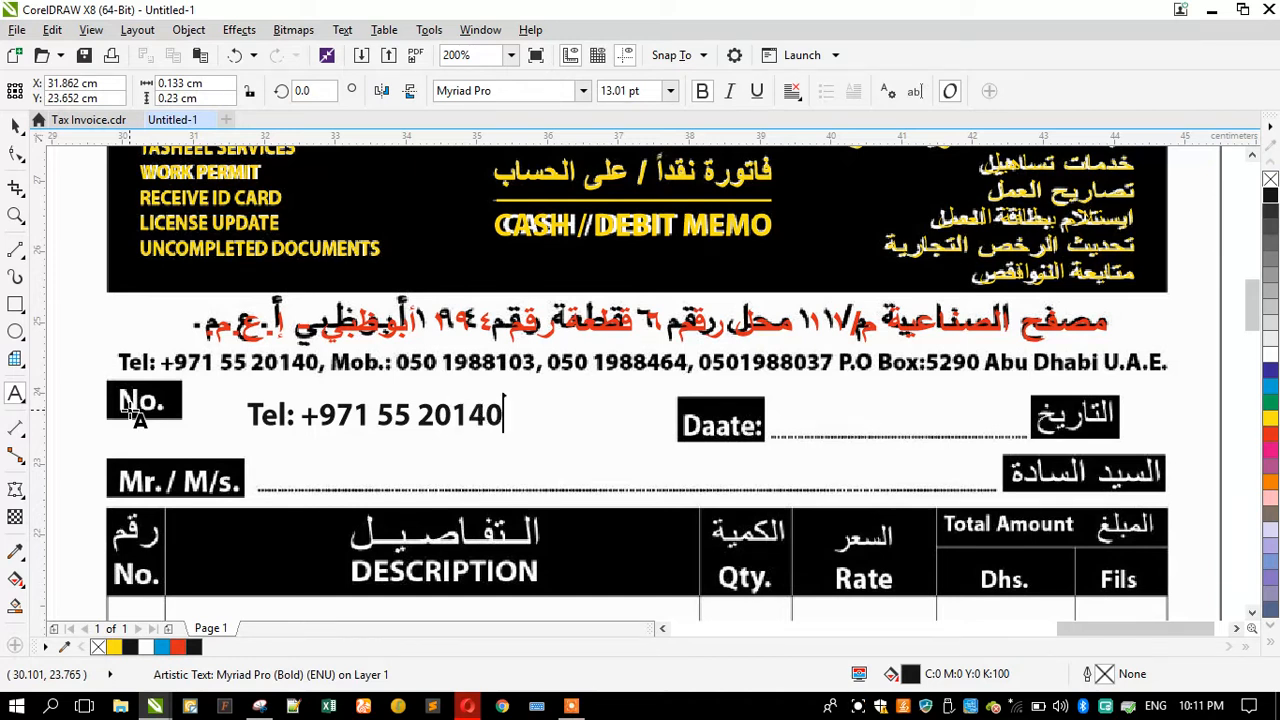
type(", Mob:")
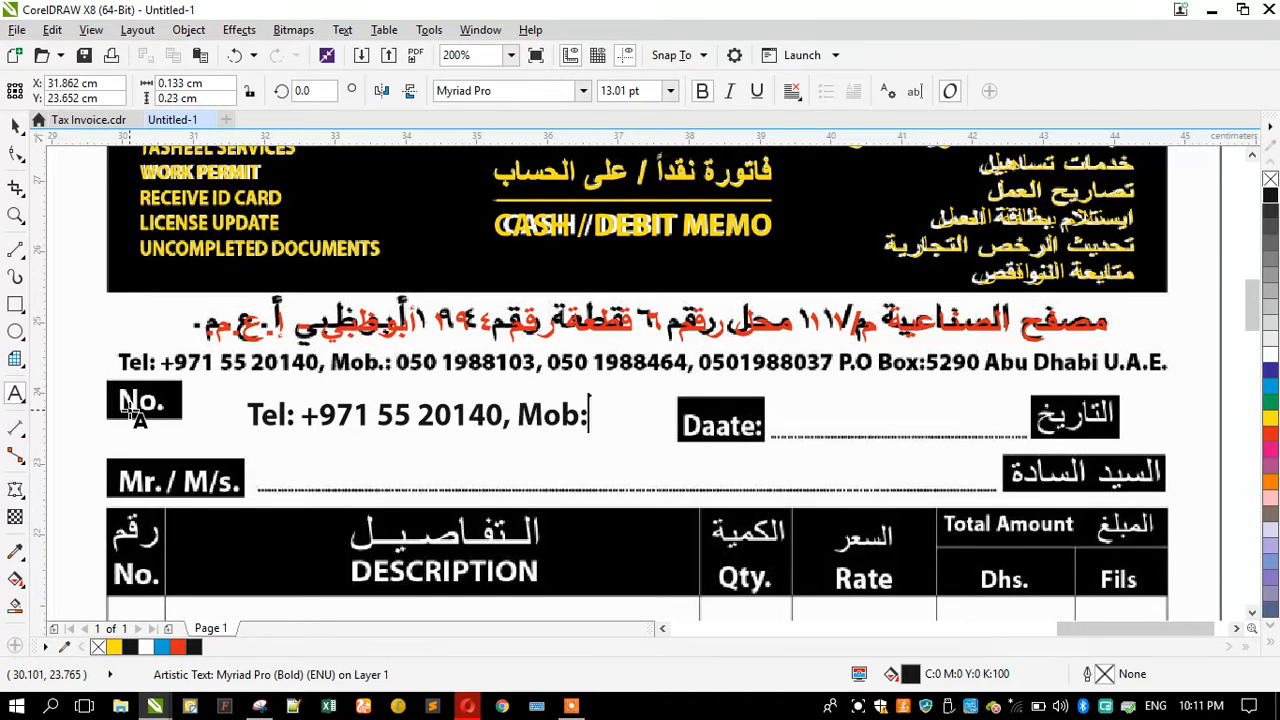
key("BackSpace")
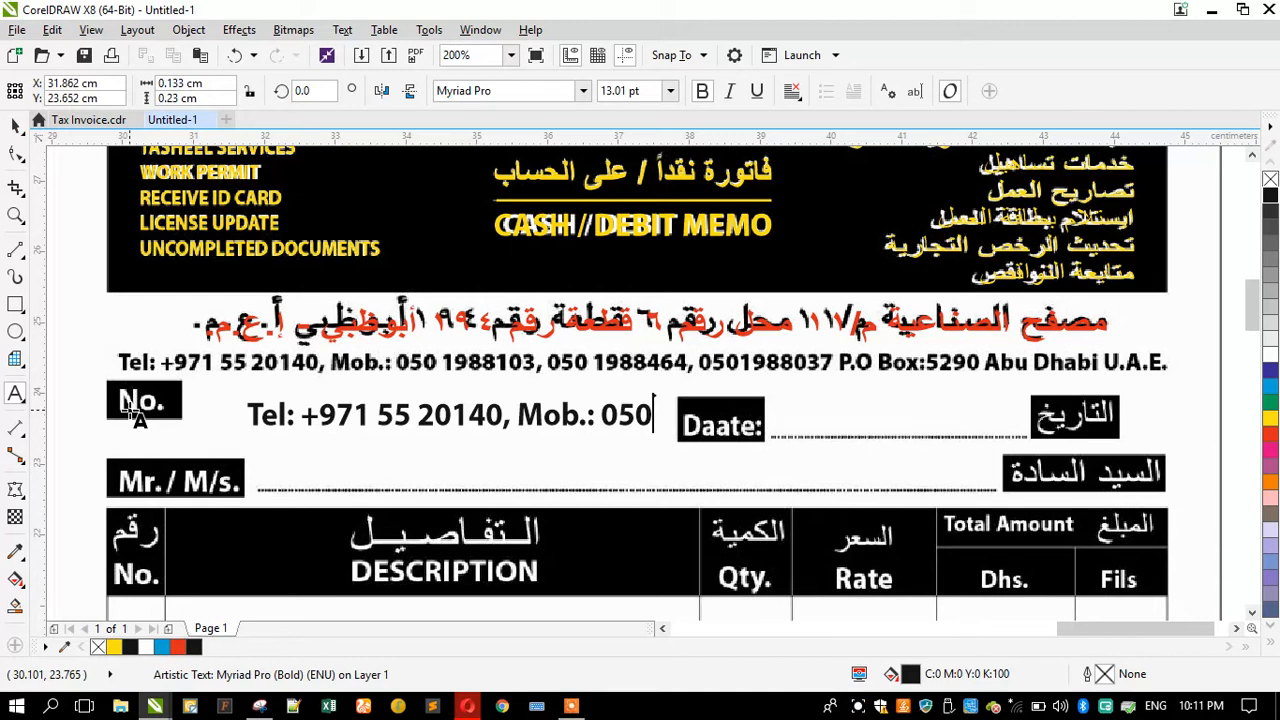
Step: Move the telephone text onto the scanned telephone line, color it red and scale it down to match
key("ctrl+space")
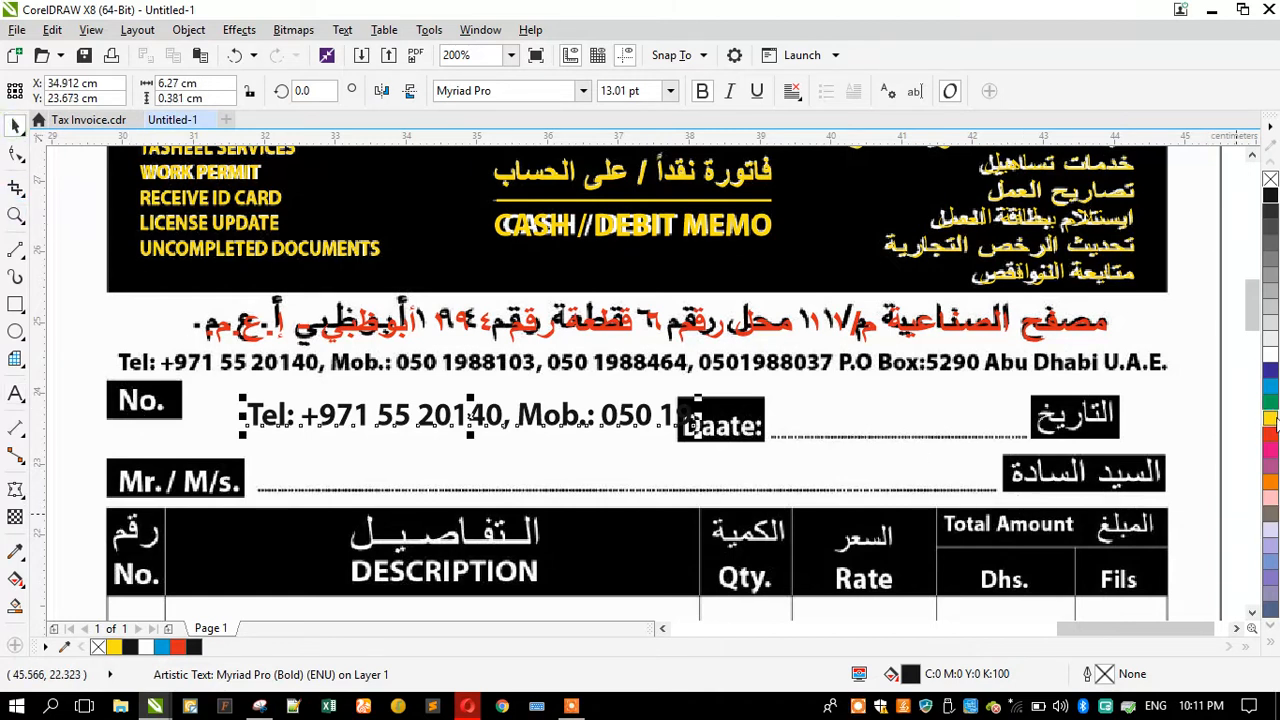
left_click(1270, 386)
left_click_drag(609, 410, 488, 360)
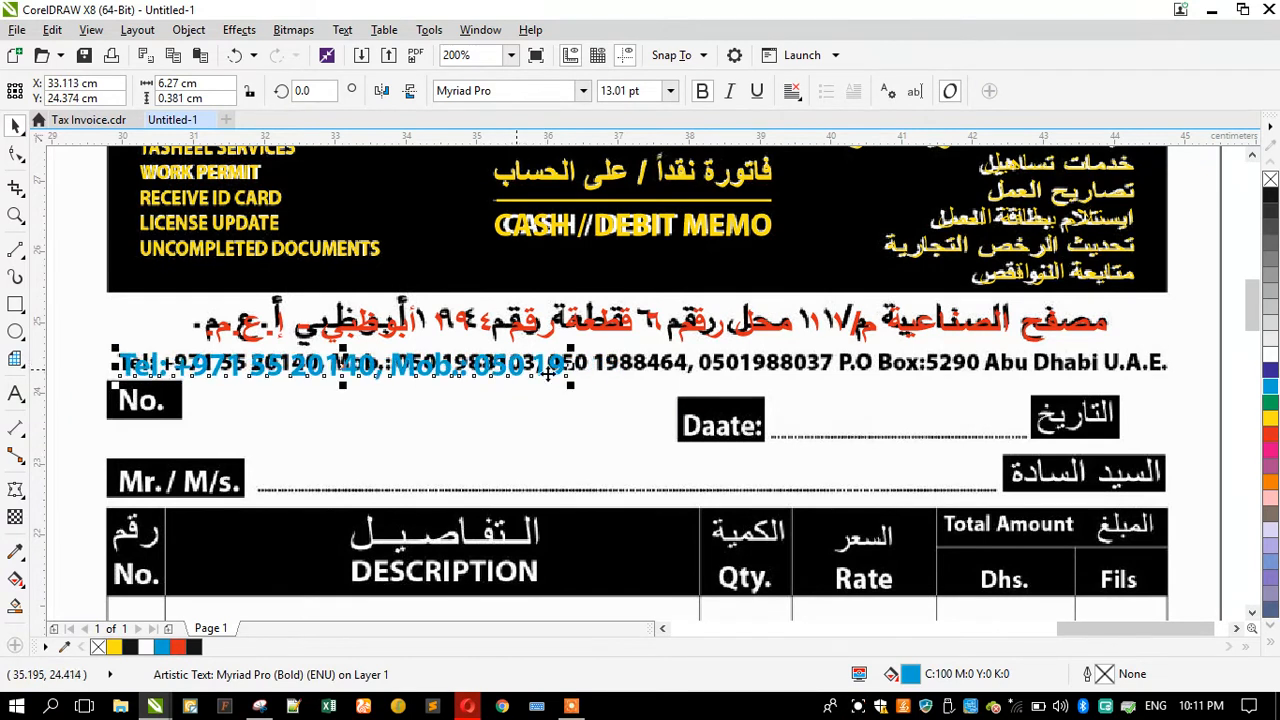
left_click(1270, 436)
left_click_drag(569, 385, 468, 400)
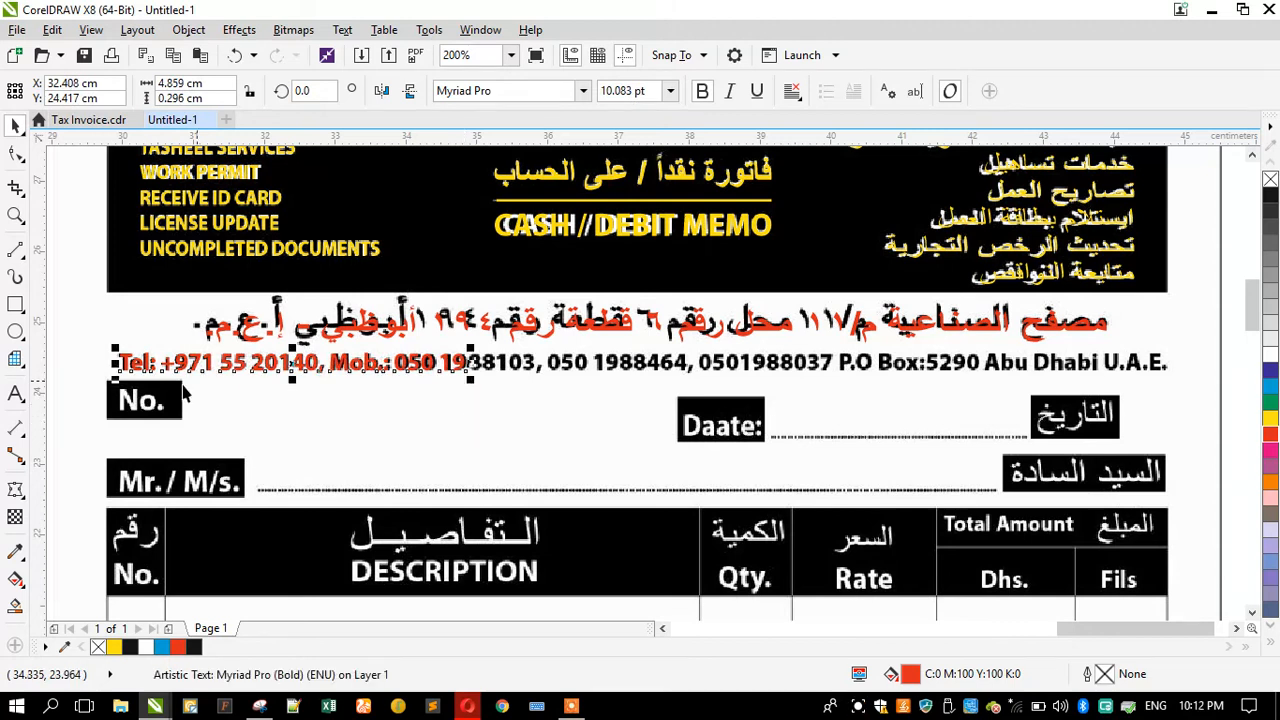
Step: Complete the telephone line with the remaining mobile numbers, the P.O Box number and Abu Dhabi U.A.E., then leave text editing
left_click(15, 395)
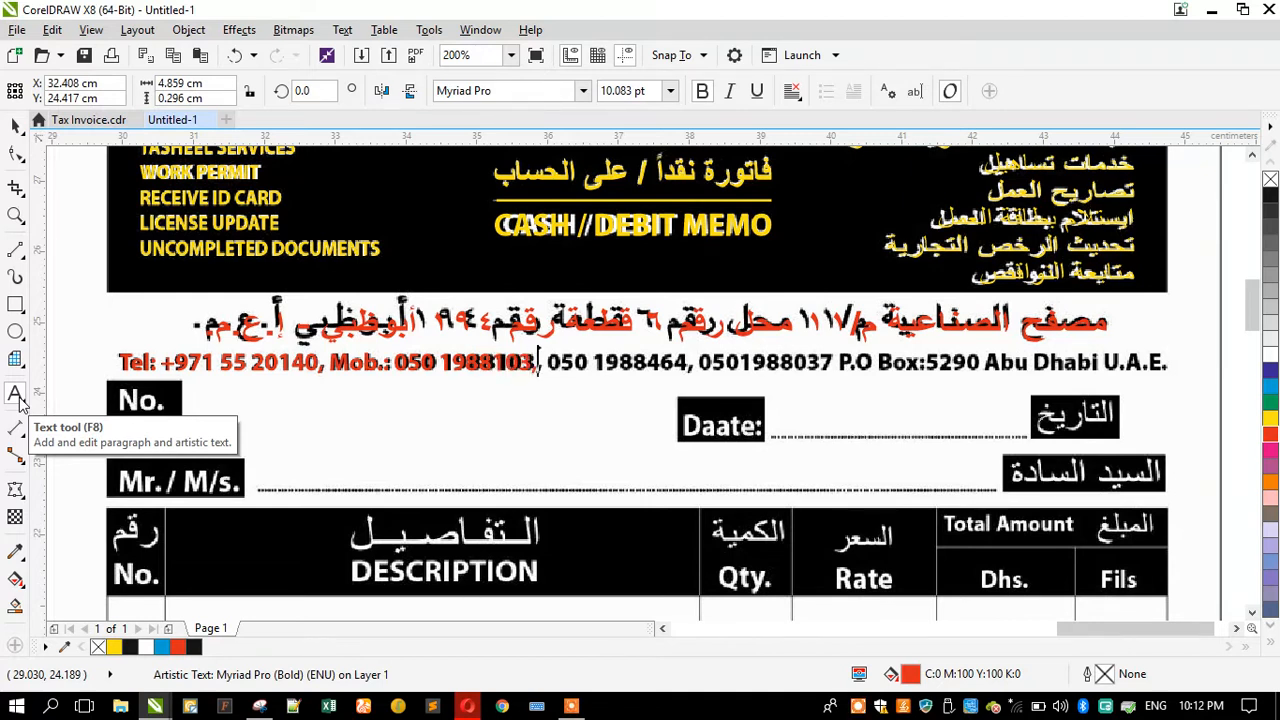
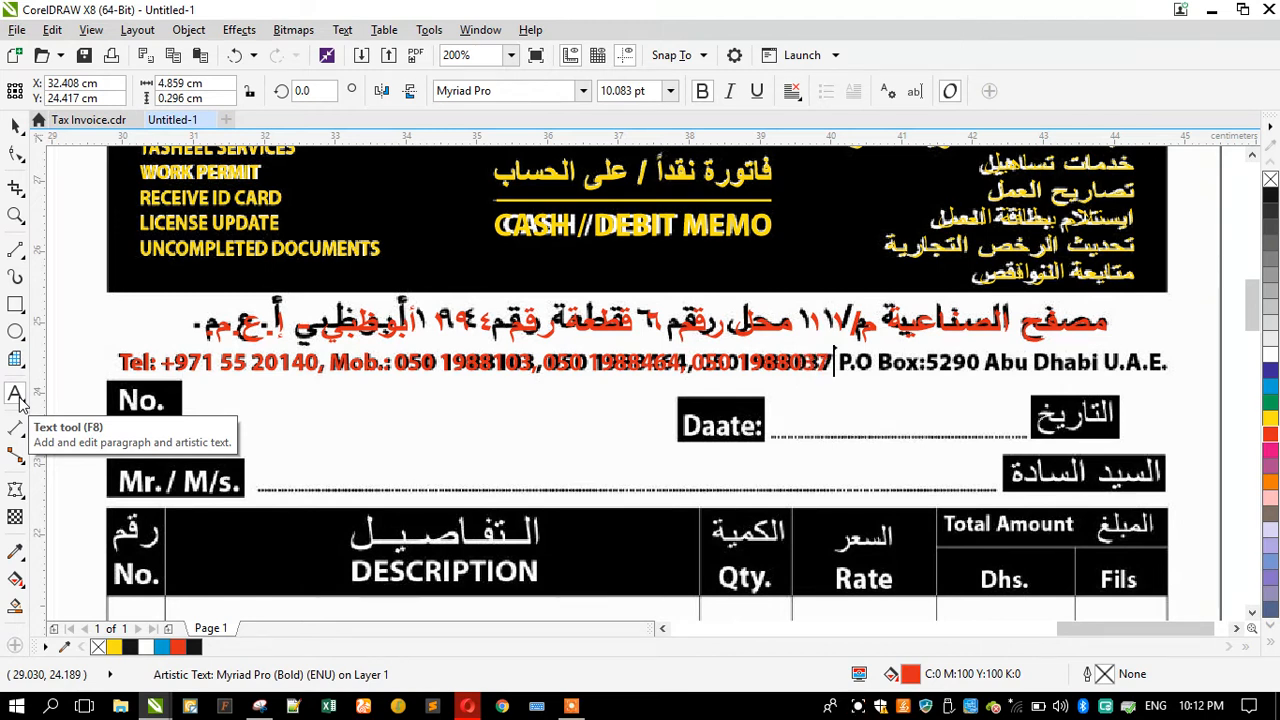
type(" P.O Box:")
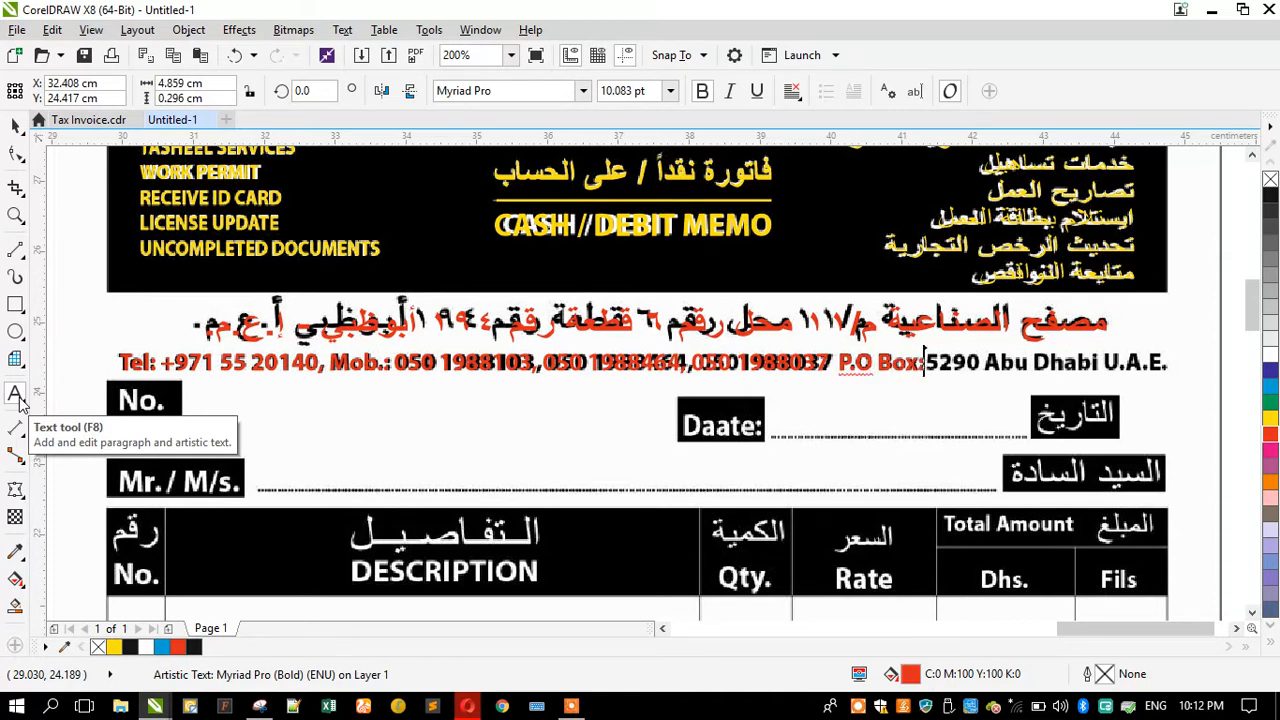
type("5290")
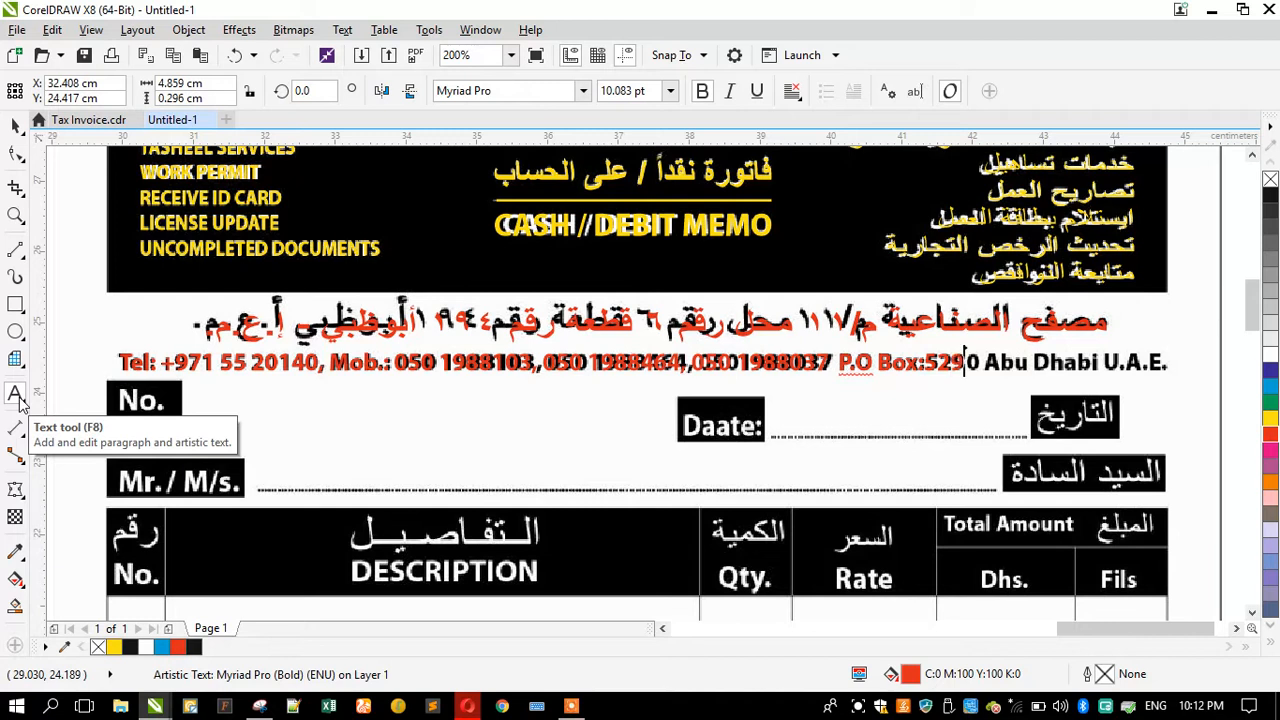
type(" Abu Dhabi U.A.E.")
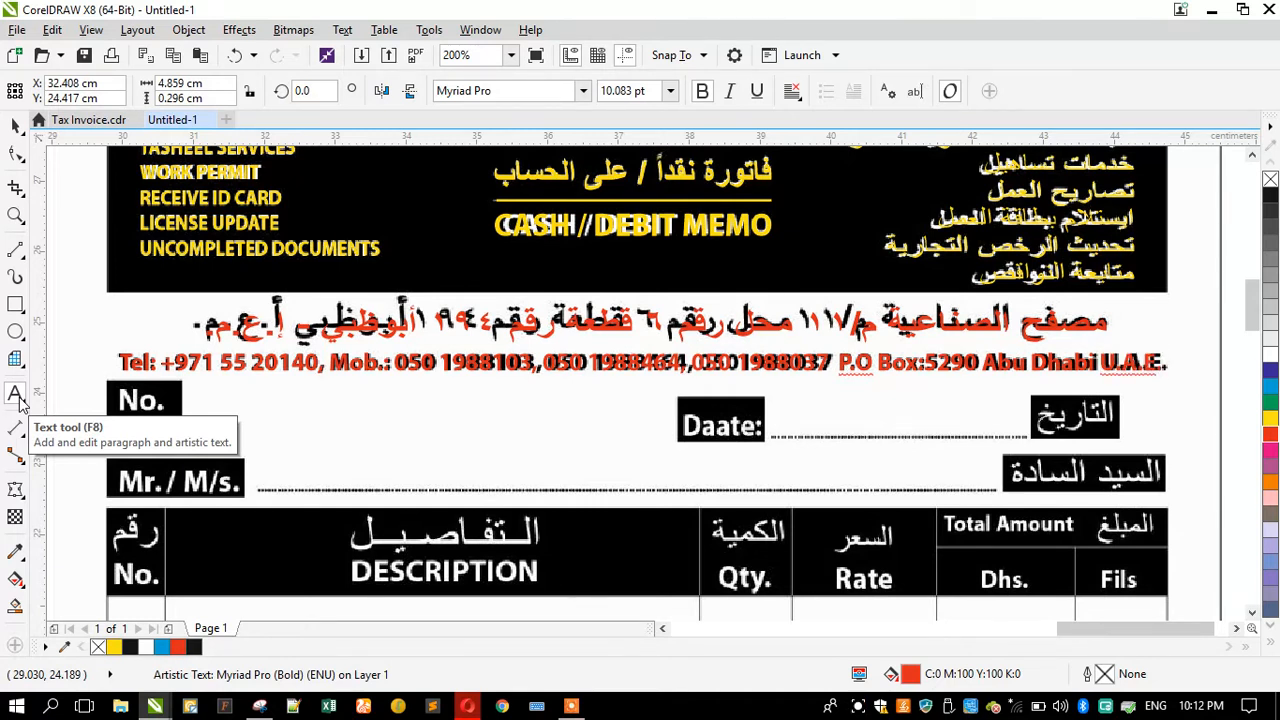
left_click(16, 396)
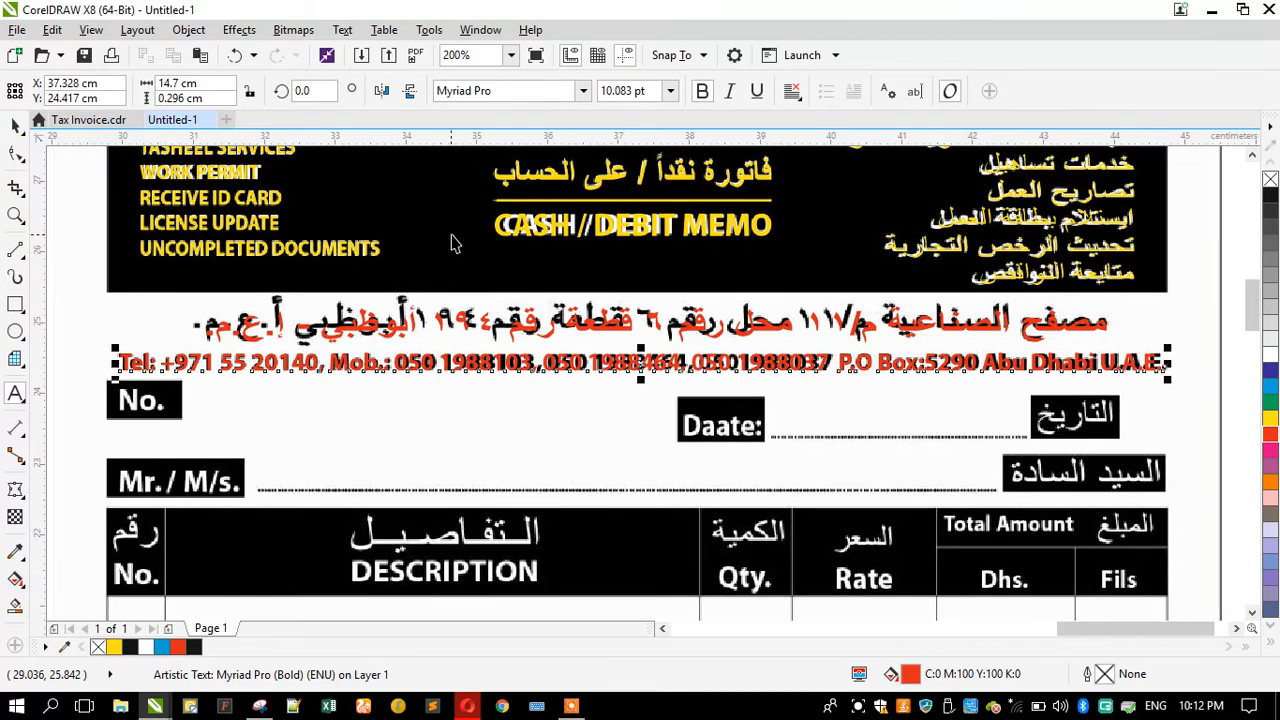
key("space")
Step: Create a yellow copy of the telephone text below it and replace its contents with No
scroll(484, 221, "down", 2)
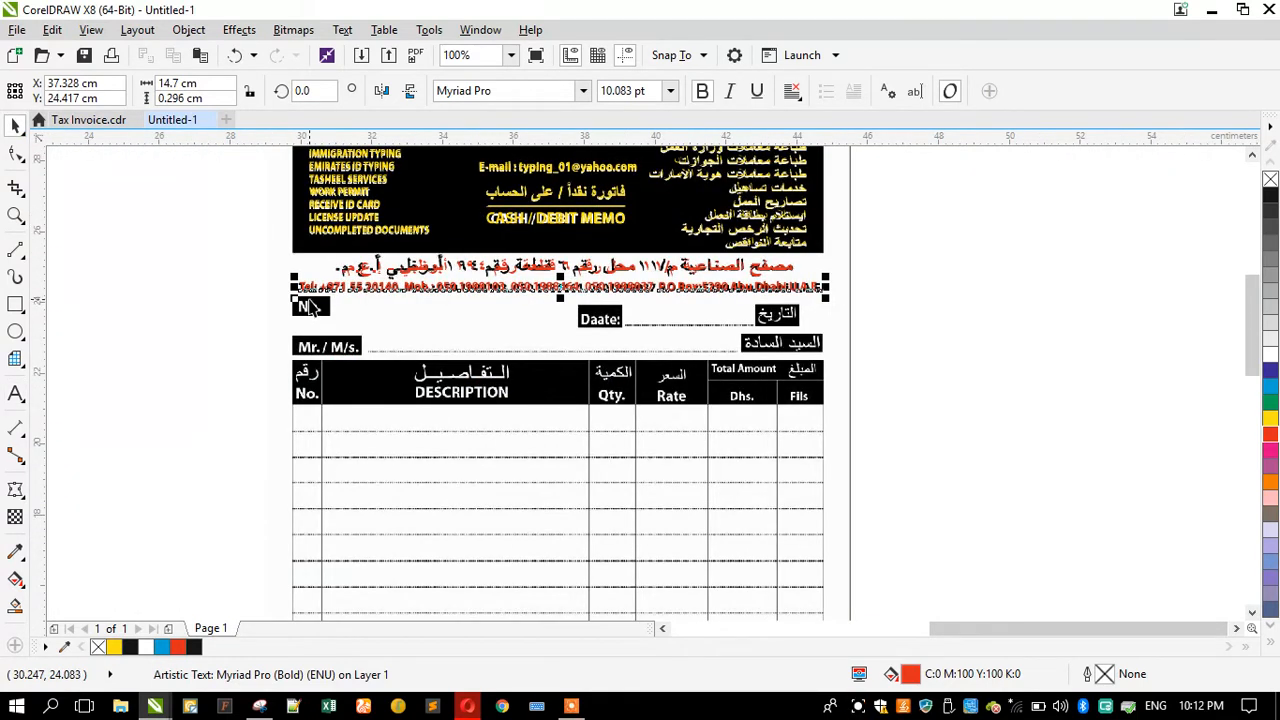
scroll(310, 307, "up", 4)
left_click_drag(307, 293, 301, 396)
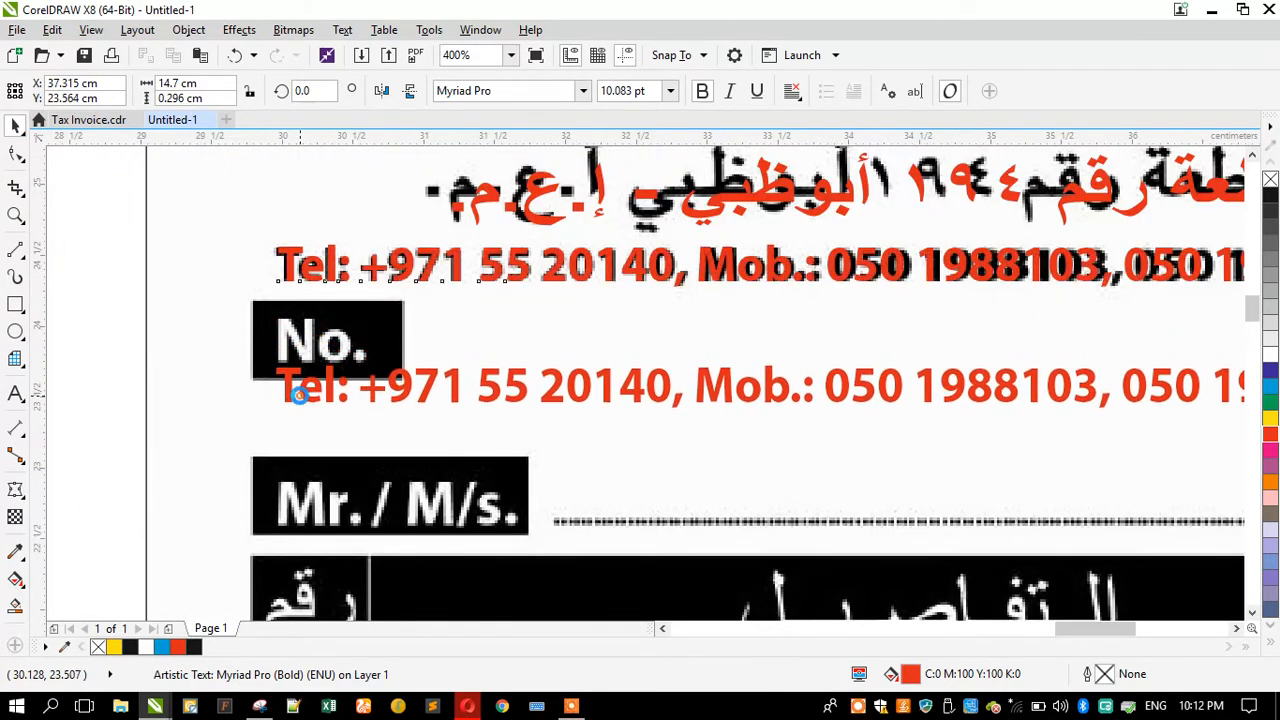
left_click(1271, 418)
left_click(25, 394)
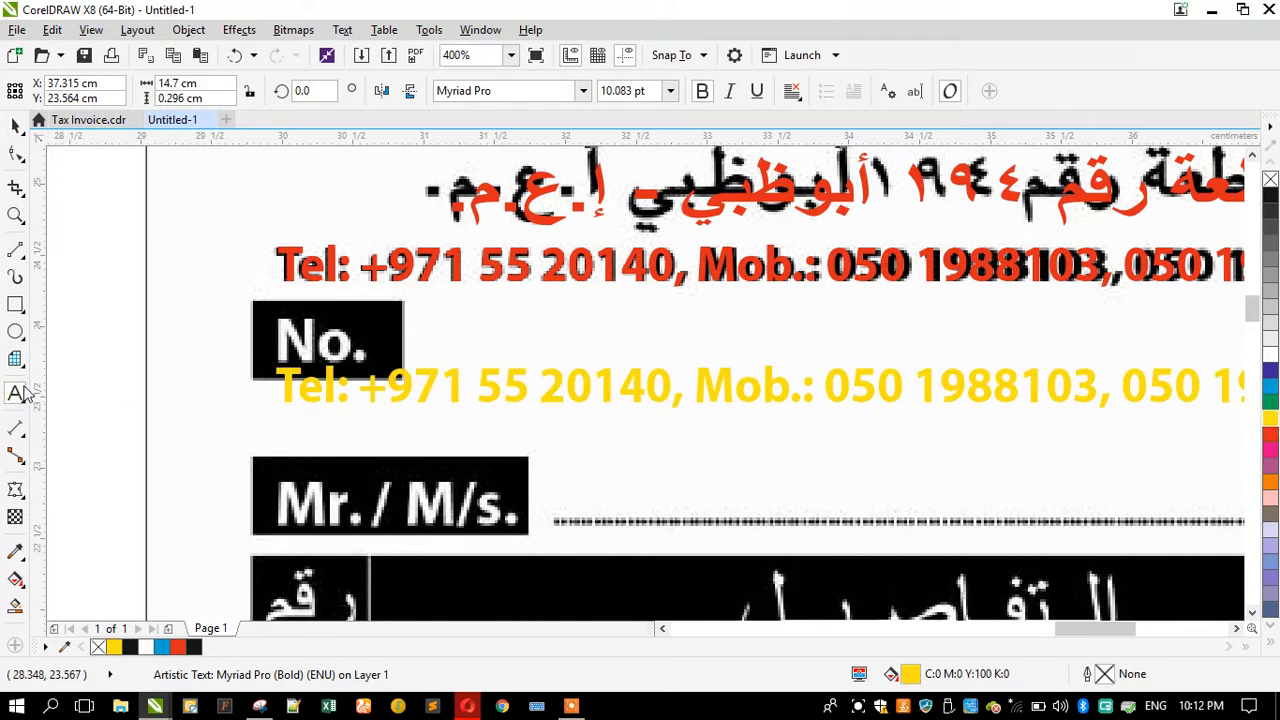
type("no.")
key("BackSpace")
key("BackSpace")
key("BackSpace")
type("O.")
key("BackSpace")
key("BackSpace")
key("BackSpace")
key("Caps_Lock")
type("No.")
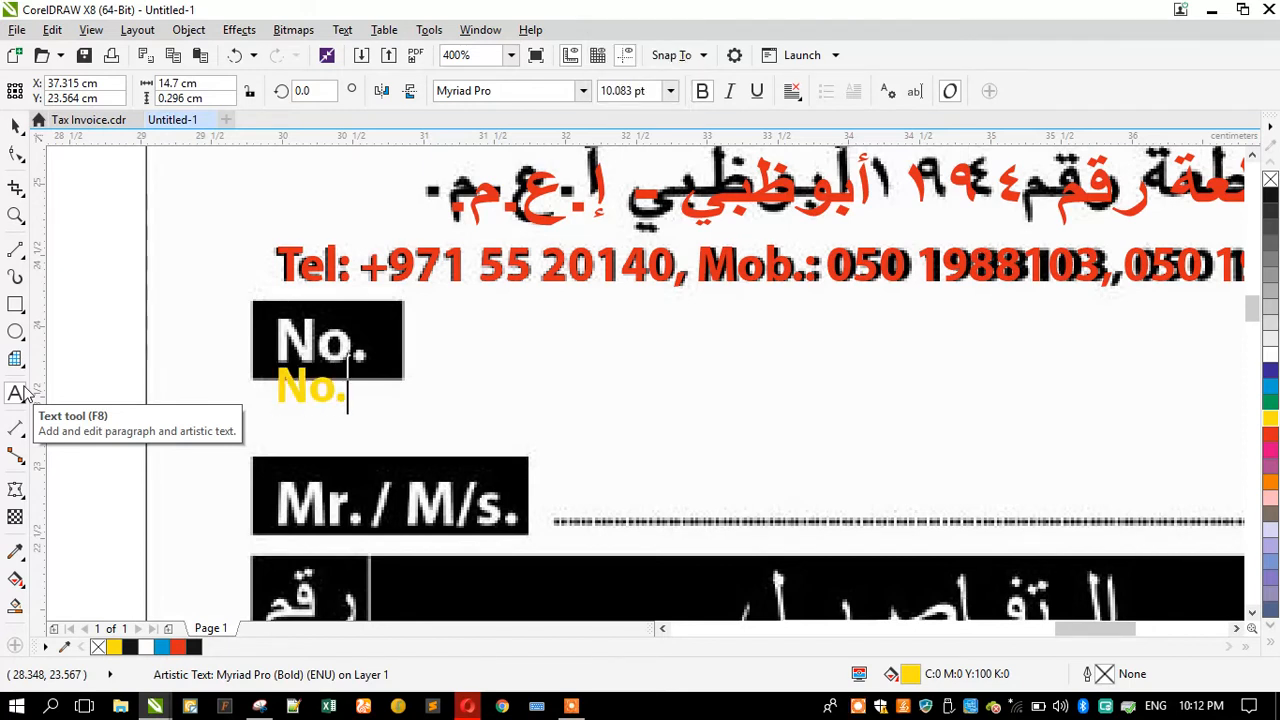
Step: Duplicate the No. label, retype the copy as Mr./M/s. and place it over the Mr. / M/s. box
key("ctrl+space")
left_click_drag(306, 391, 329, 450)
key("F8")
key("ctrl+a")
type("mr.")
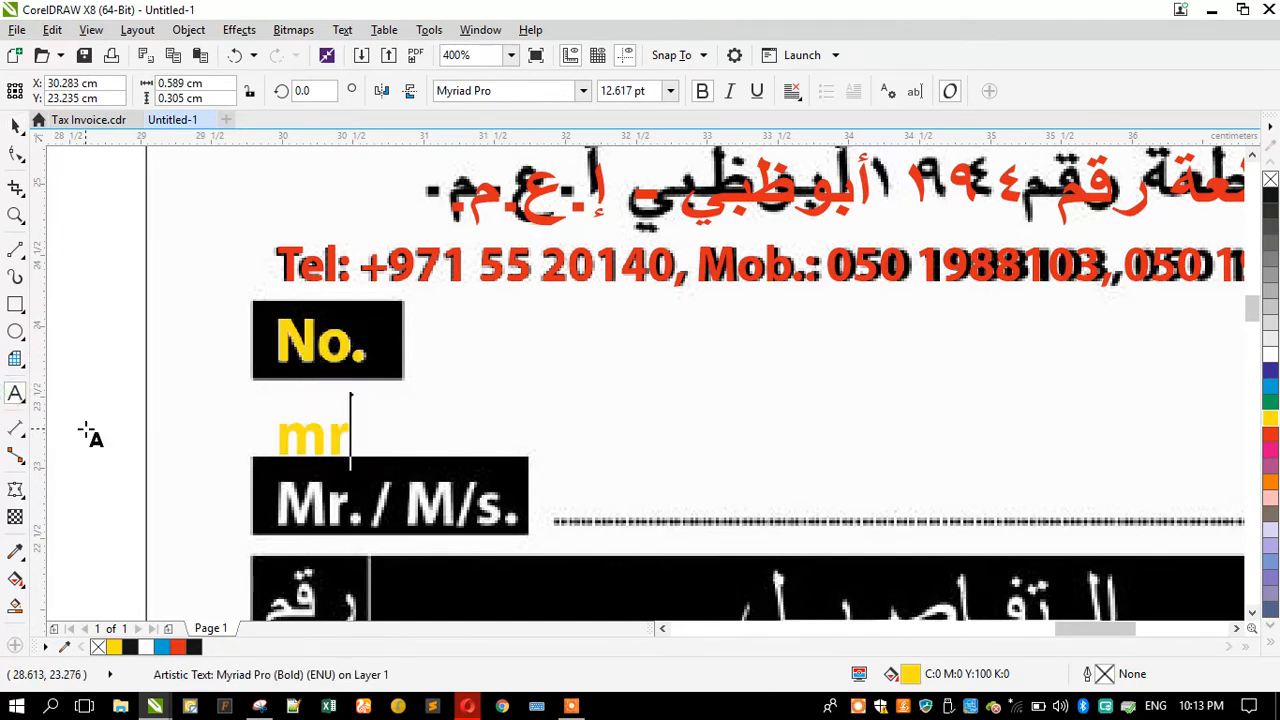
key("BackSpace")
key("BackSpace")
key("BackSpace")
type("Mr.")
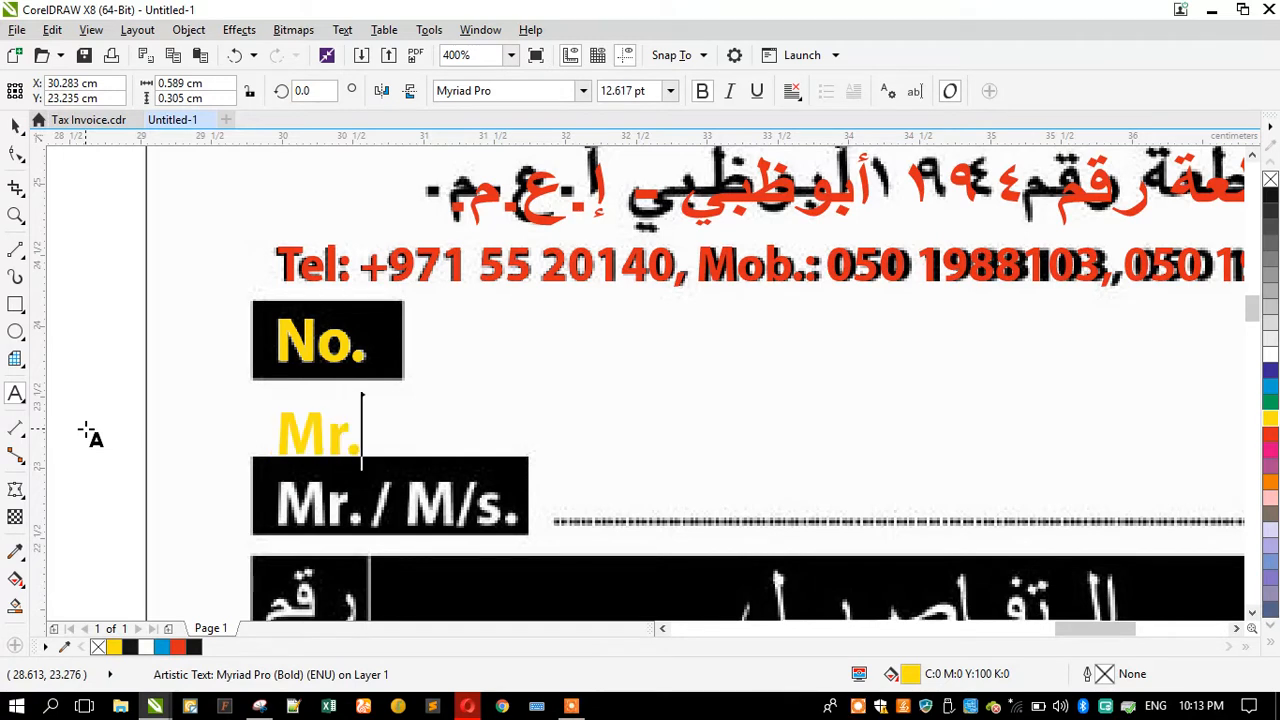
type("/M/")
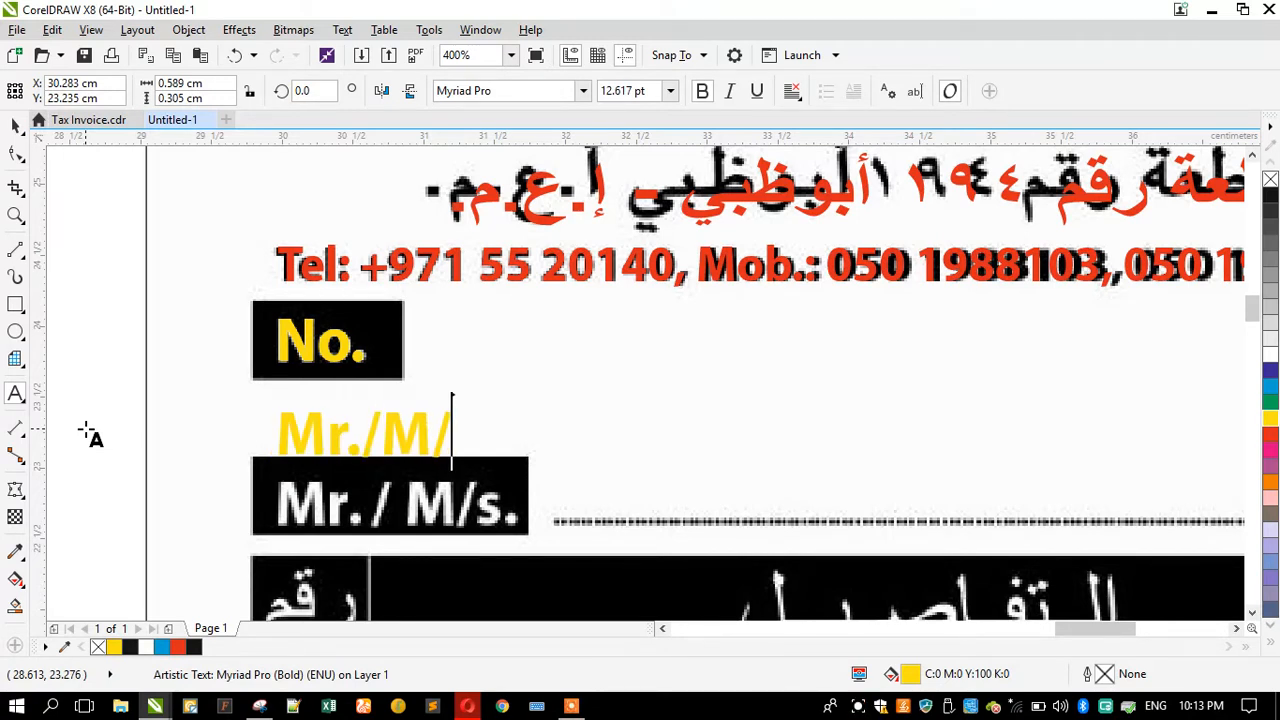
type("s.")
key("Escape")
left_click(14, 126)
left_click_drag(408, 440, 418, 515)
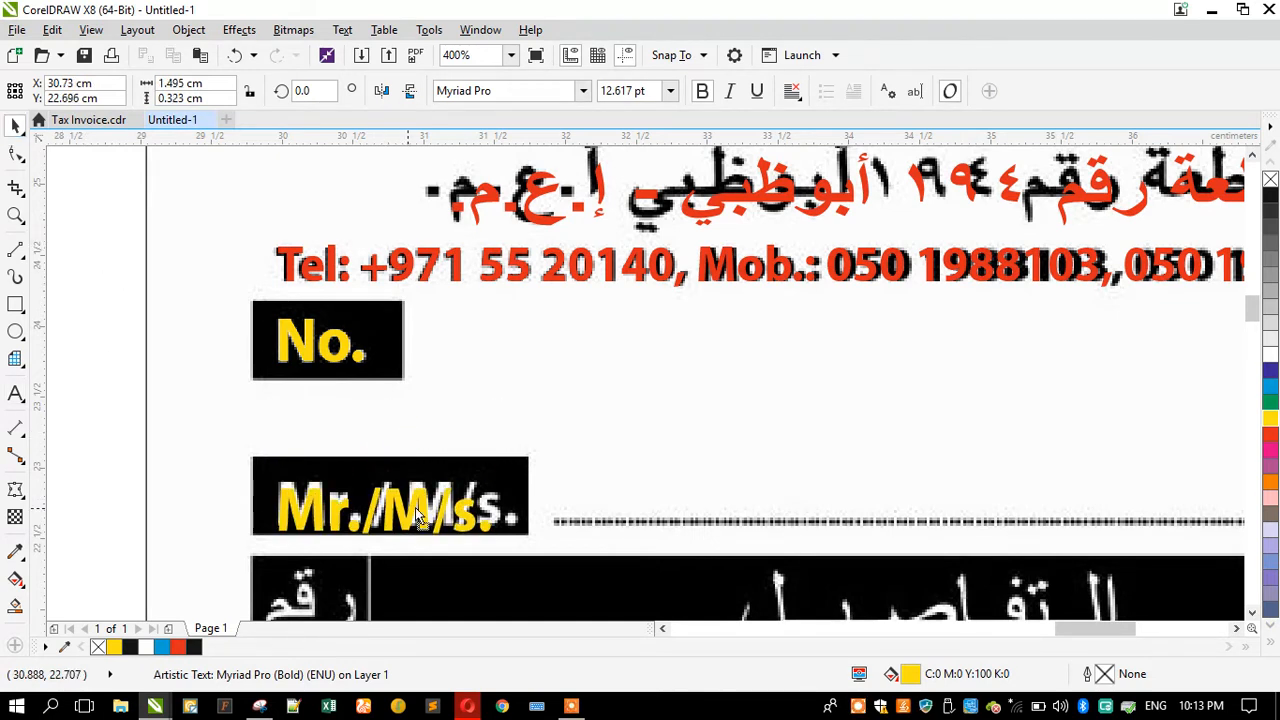
Step: Copy the Mr./M/s. label into the table's No. column header and retype it as No
scroll(389, 349, "down", 3)
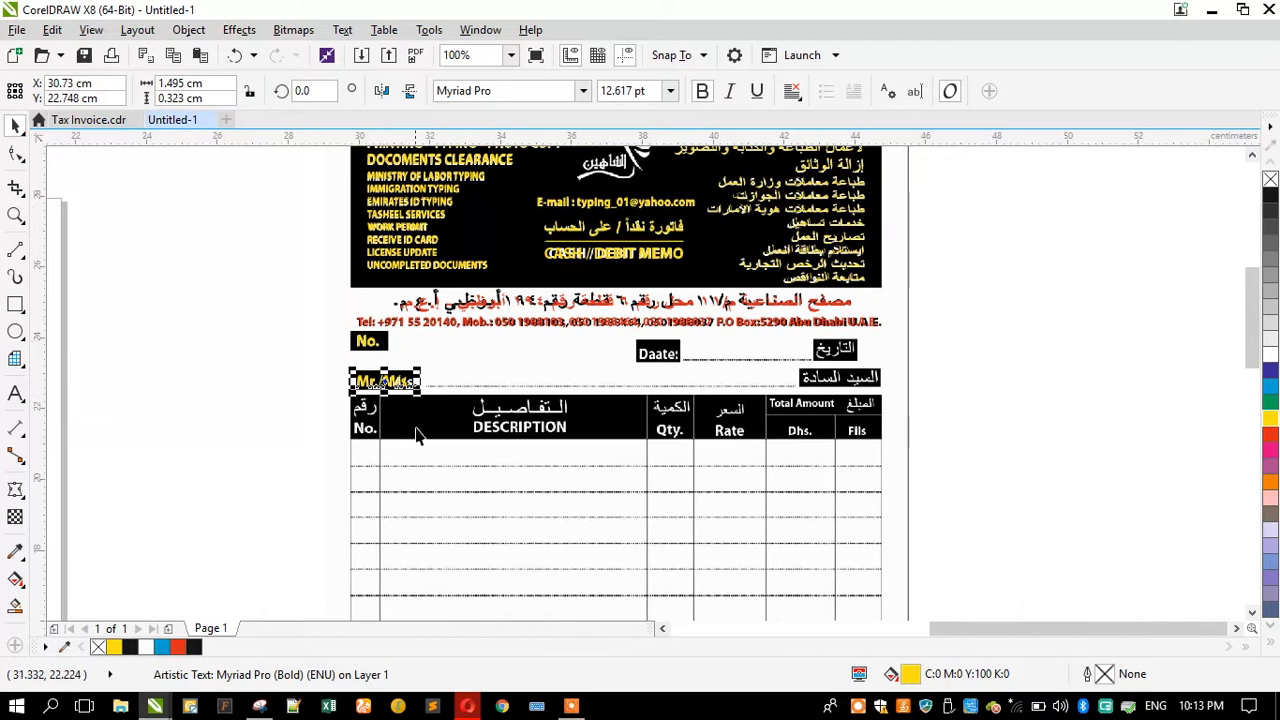
scroll(369, 442, "up", 2)
left_click_drag(364, 343, 356, 432)
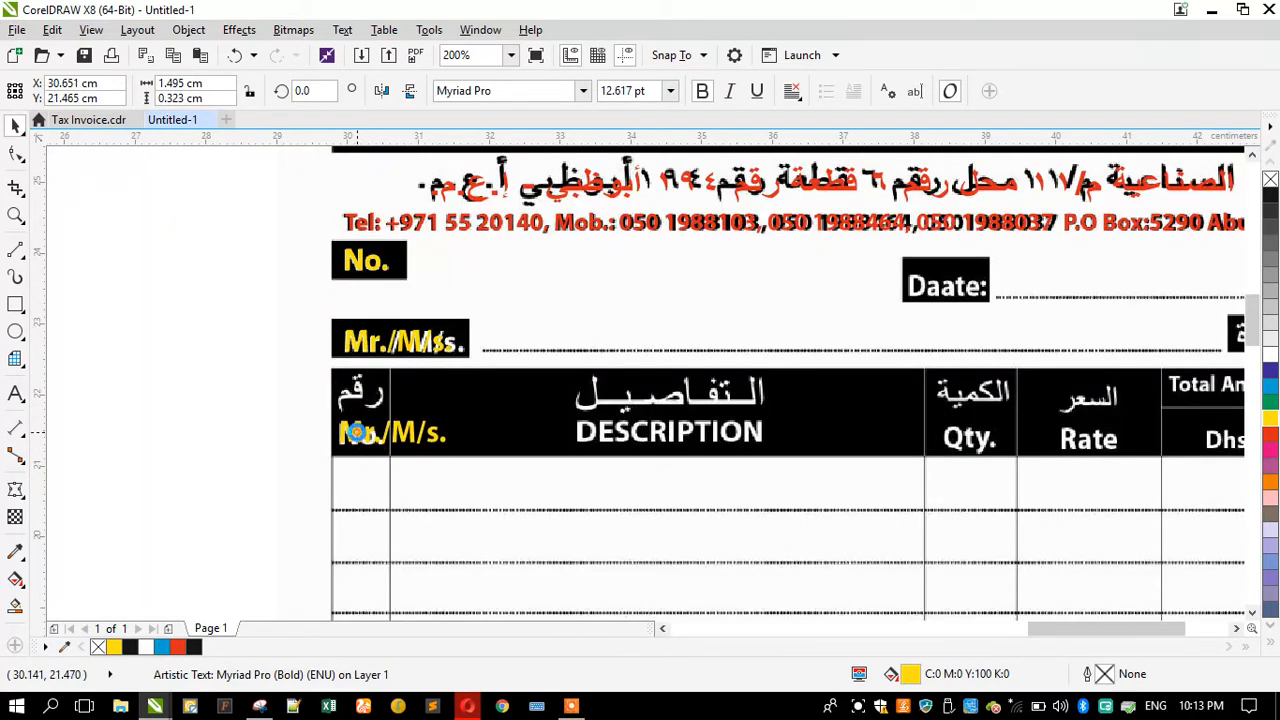
left_click(15, 393)
key("ctrl+a")
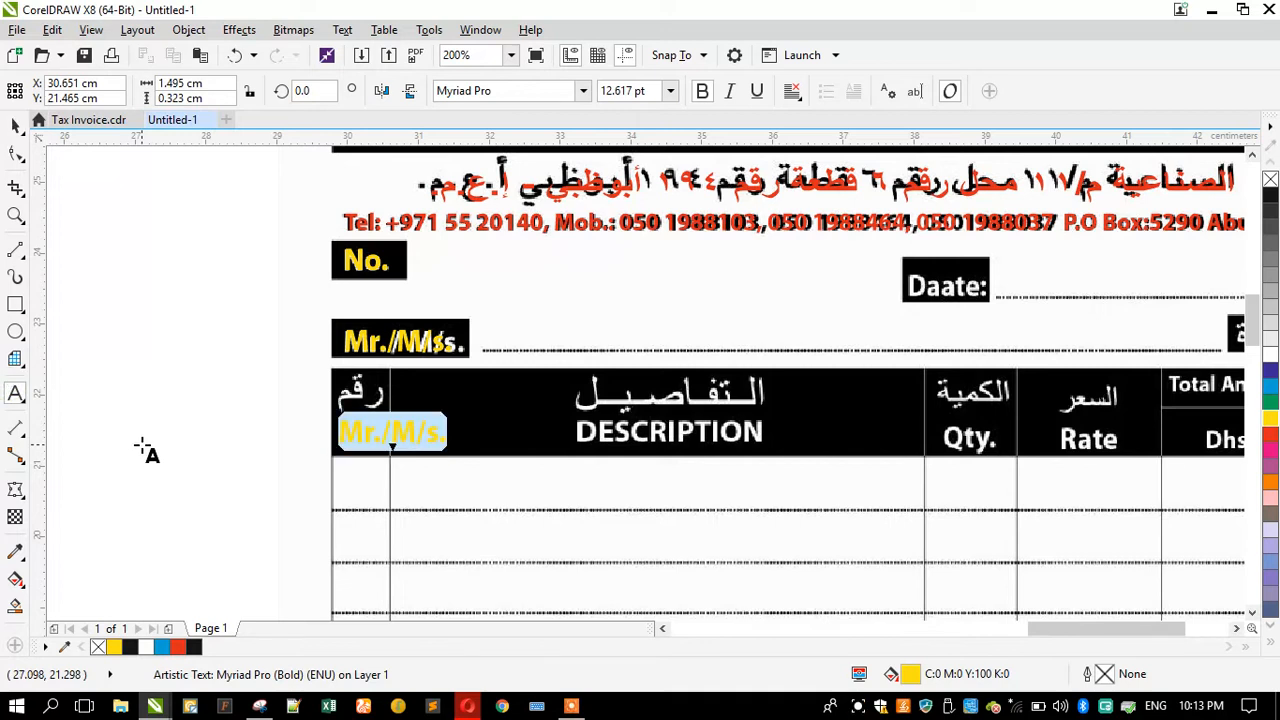
type("No.")
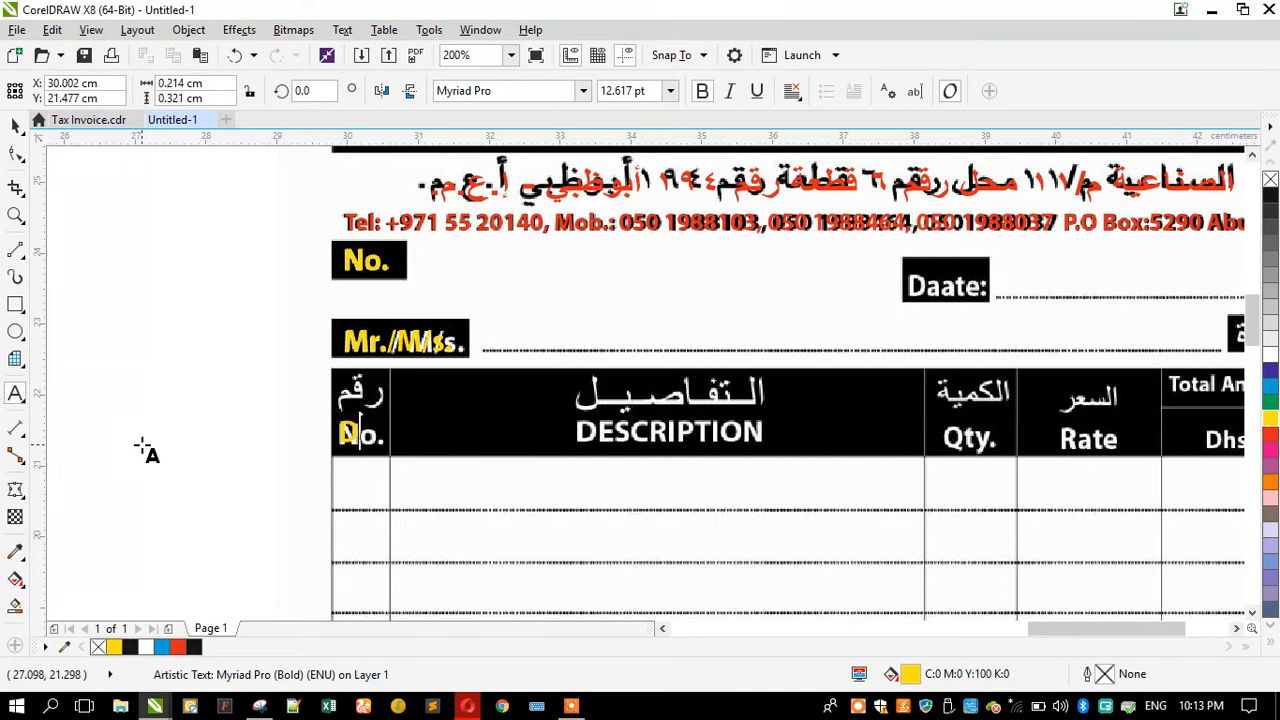
Step: Copy the table's No. label into the DESCRIPTION header and retype it as DESCRIPTION
left_click(17, 126)
left_click_drag(362, 432, 531, 440)
left_click(15, 394)
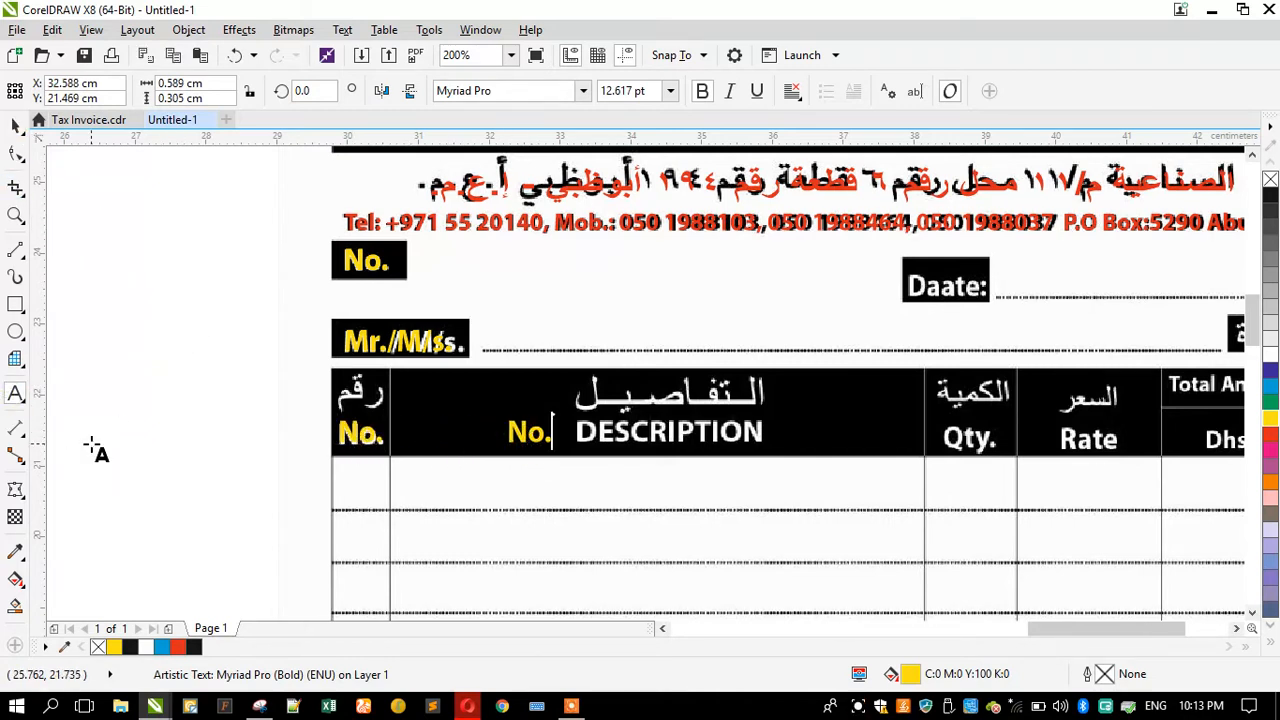
key("Caps_Lock")
type("DESCRIPTIO")
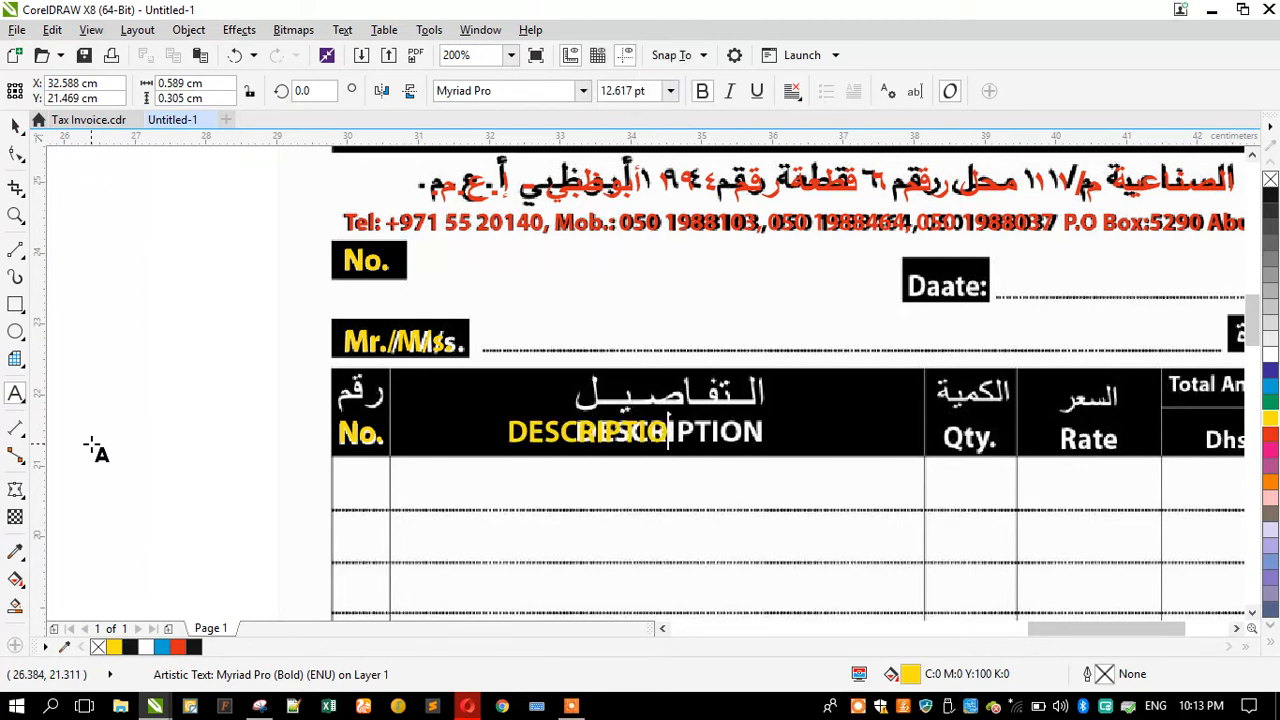
left_click(15, 125)
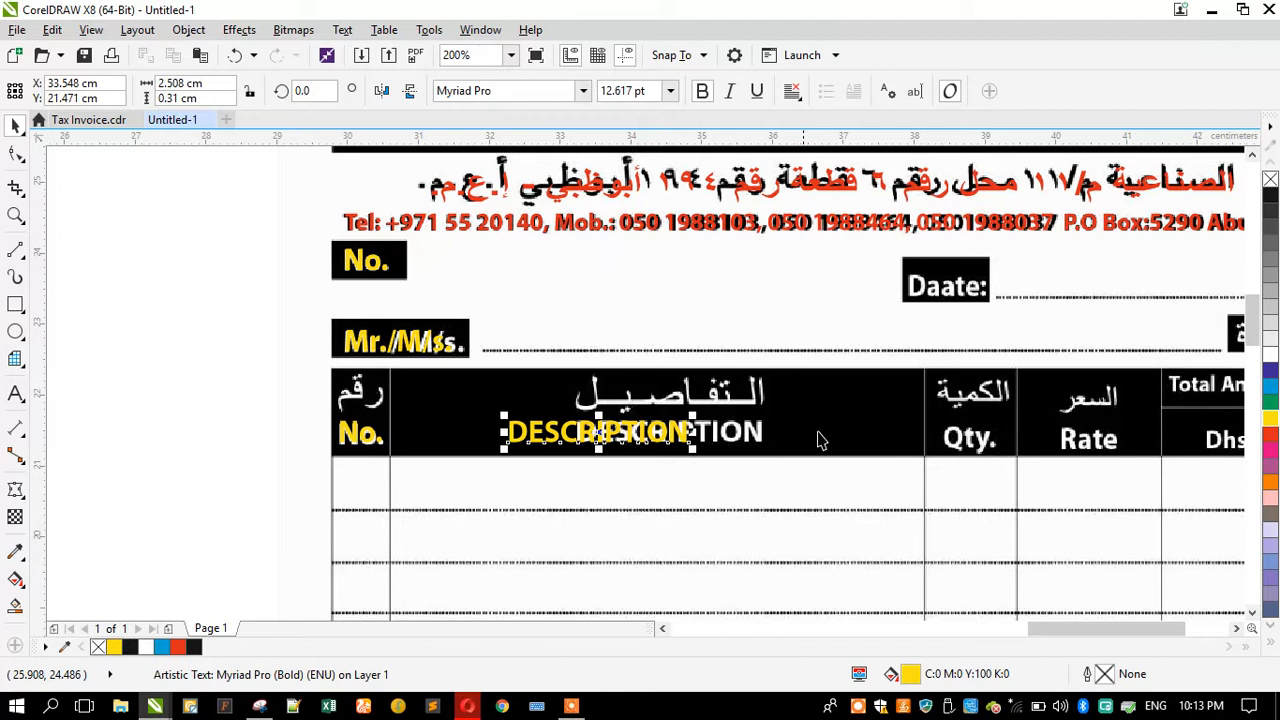
Step: Duplicate the DESCRIPTION label toward the Qty. column and retype the copy as Qty
scroll(825, 438, "up", 1)
left_click_drag(473, 437, 615, 450)
scroll(375, 425, "down", 1)
left_click_drag(375, 426, 534, 437)
right_click(534, 430)
scroll(982, 405, "up", 1)
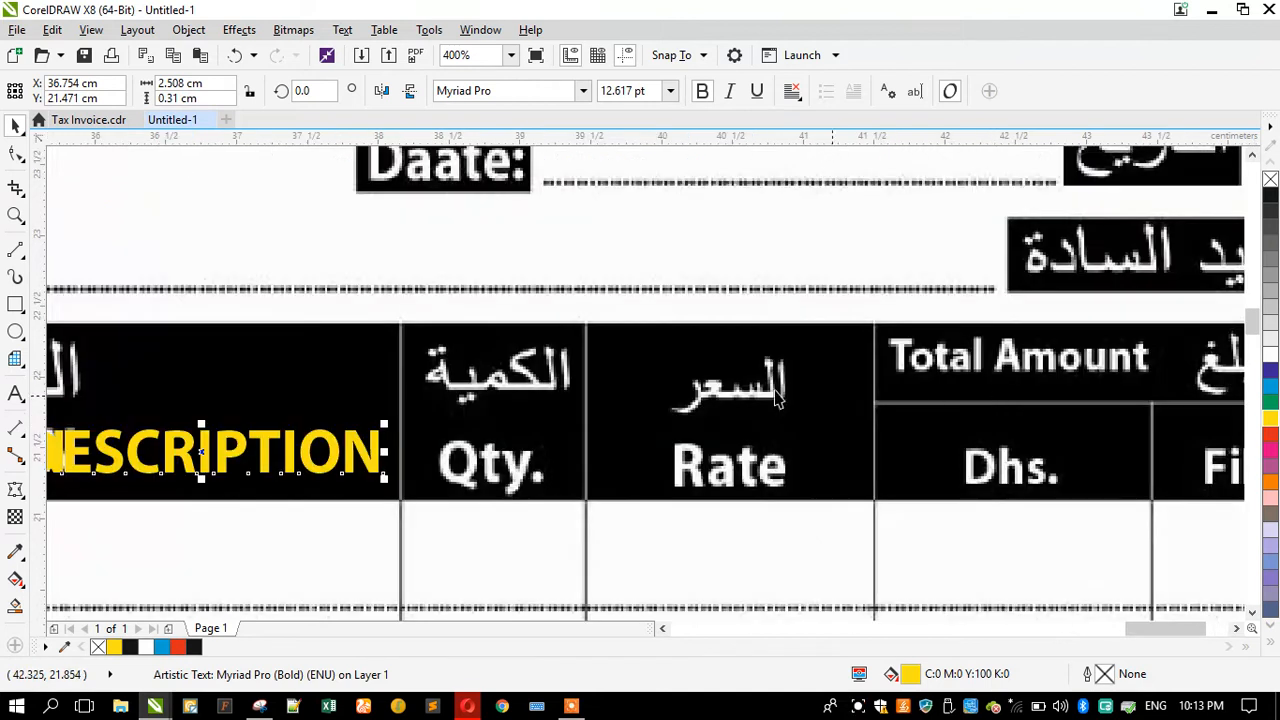
left_click(15, 393)
key("ctrl+a")
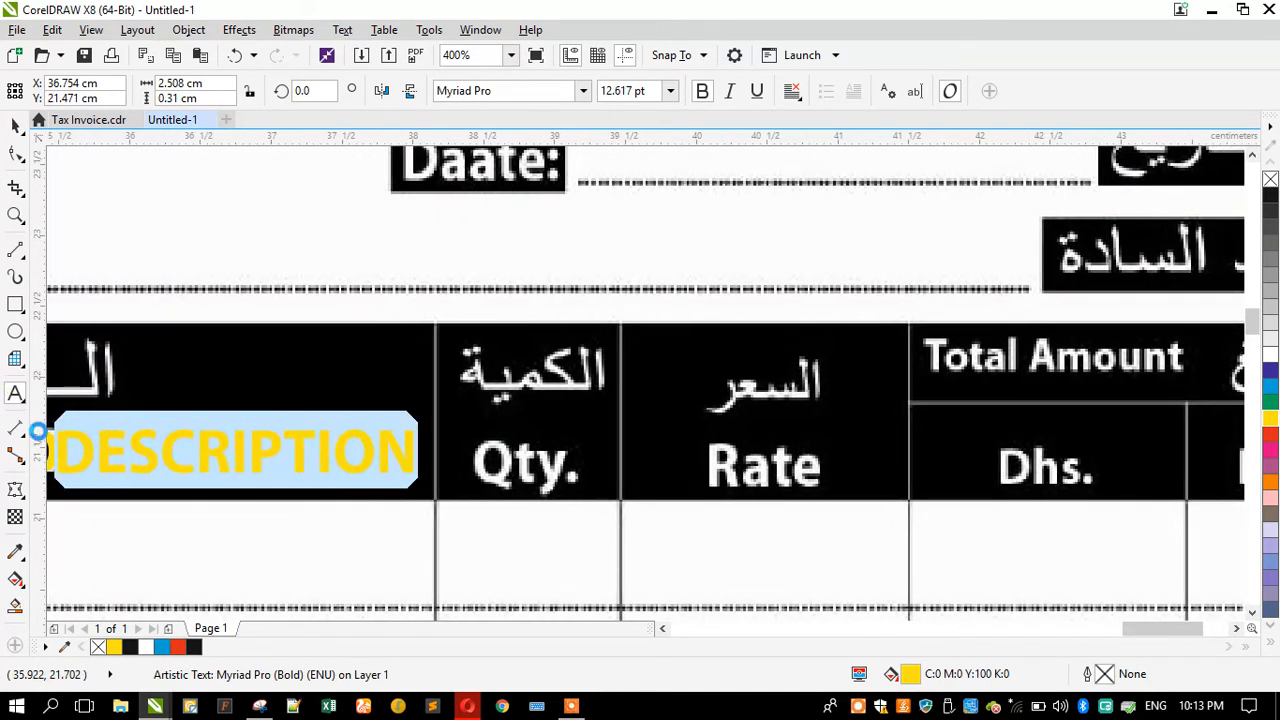
type("qT")
key("BackSpace")
key("BackSpace")
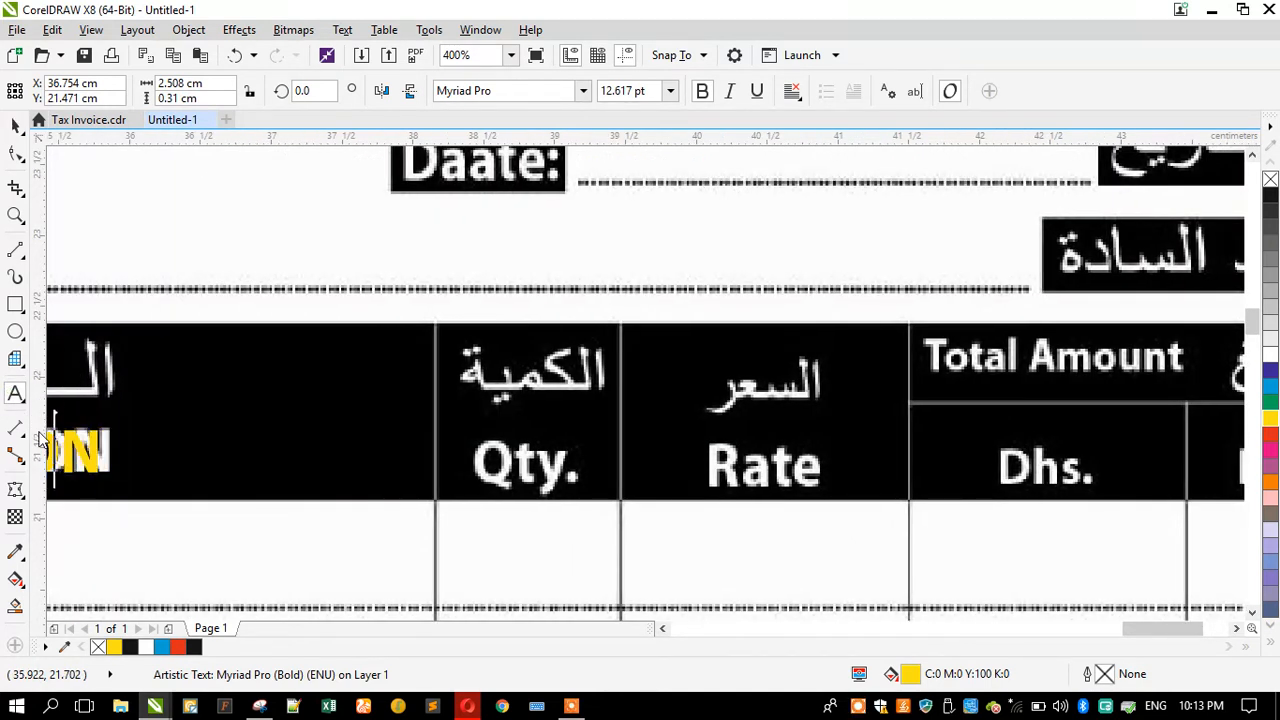
type("Q")
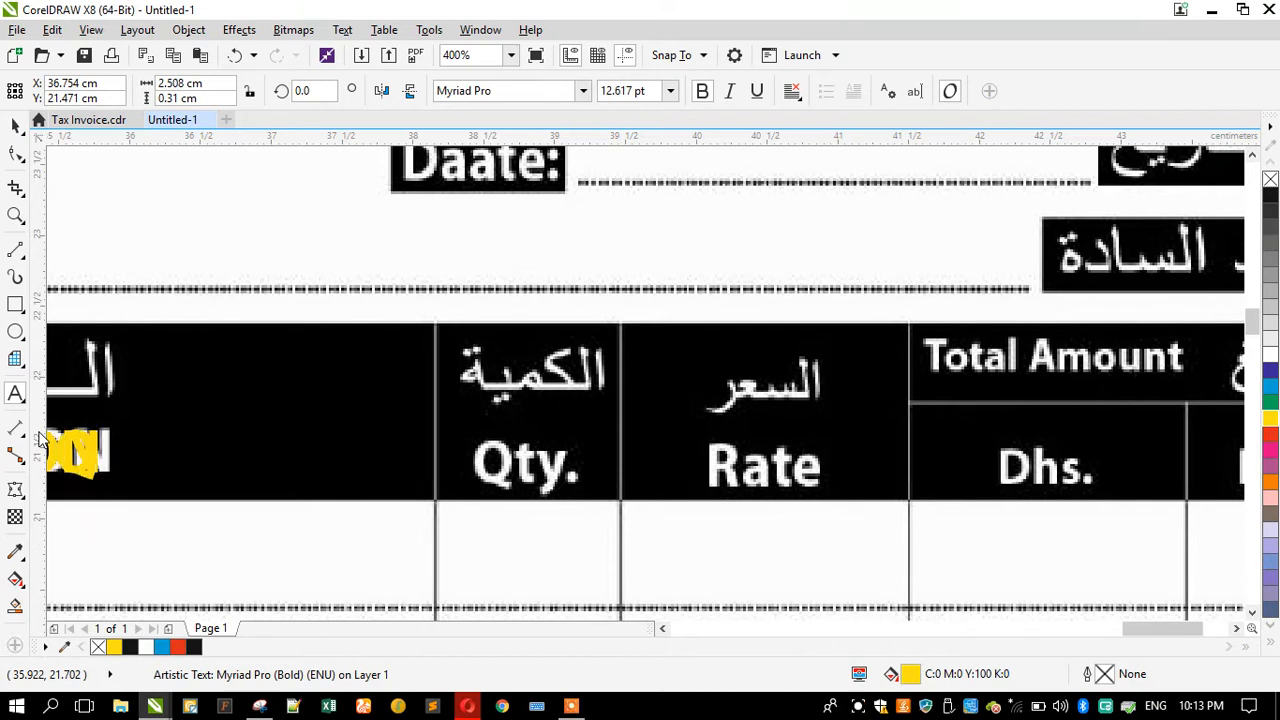
key("Caps_Lock")
type("ty")
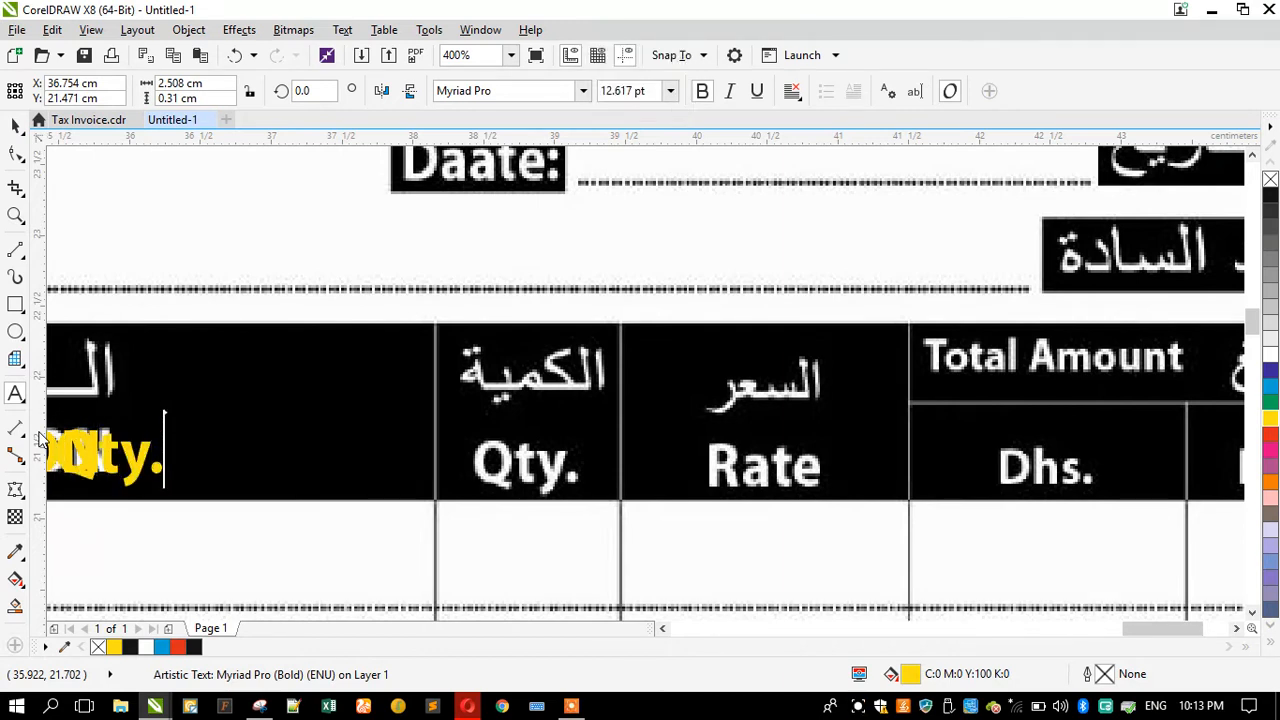
type(".")
Step: Finish the Qty. label and position it over the Qty. column header
left_click(15, 125)
left_click_drag(135, 457, 553, 504)
Step: Copy the Qty. label into the Rate column header and retype it as Rate
scroll(394, 477, "down", 2)
left_click_drag(440, 465, 562, 496)
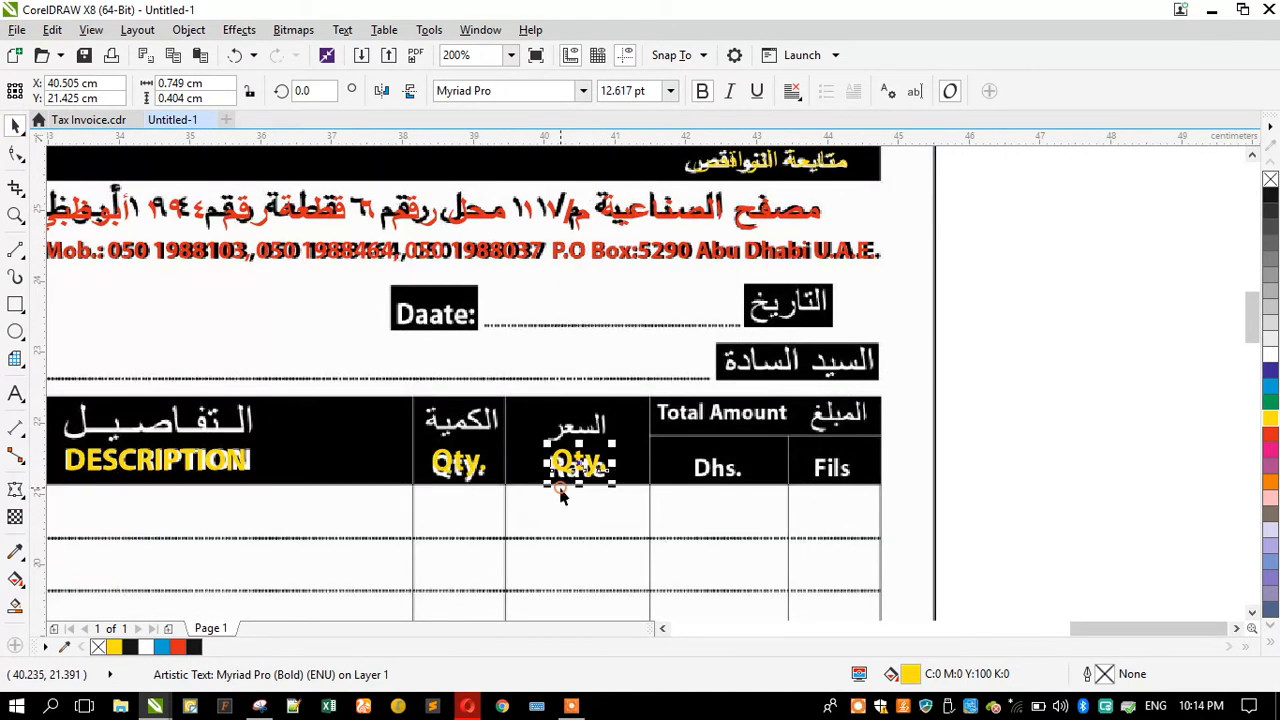
left_click(15, 393)
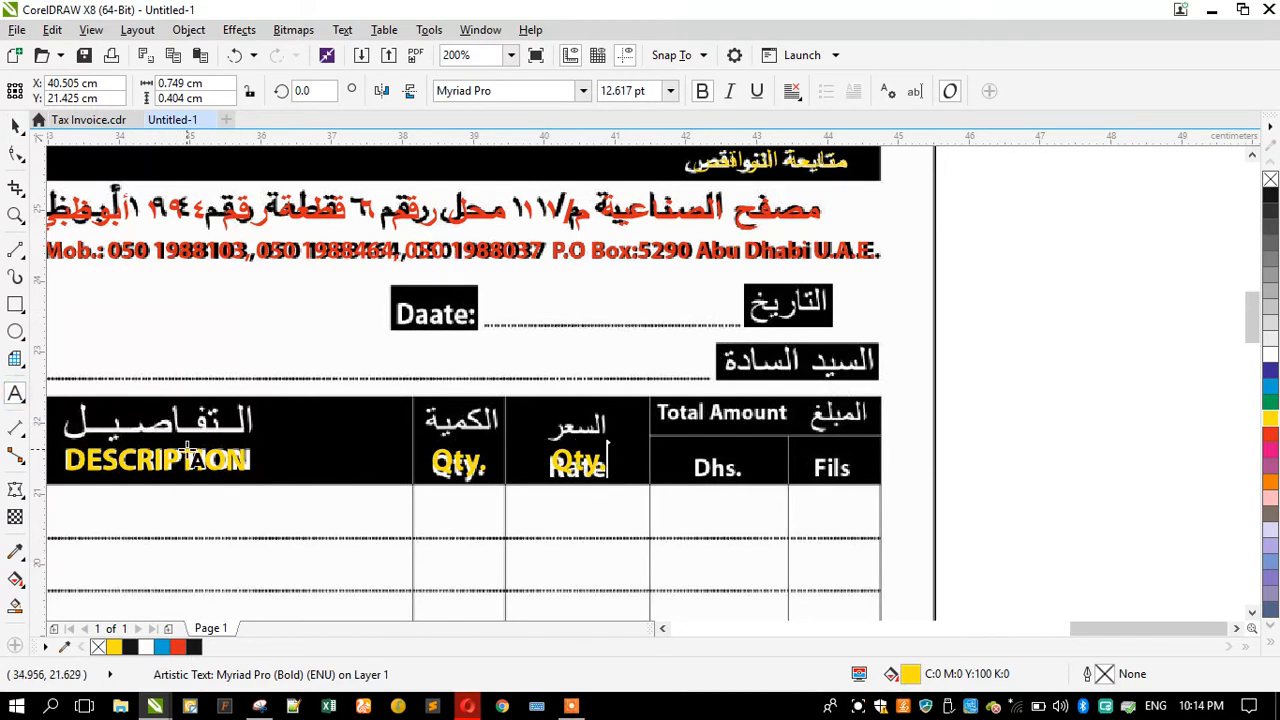
type("Rate")
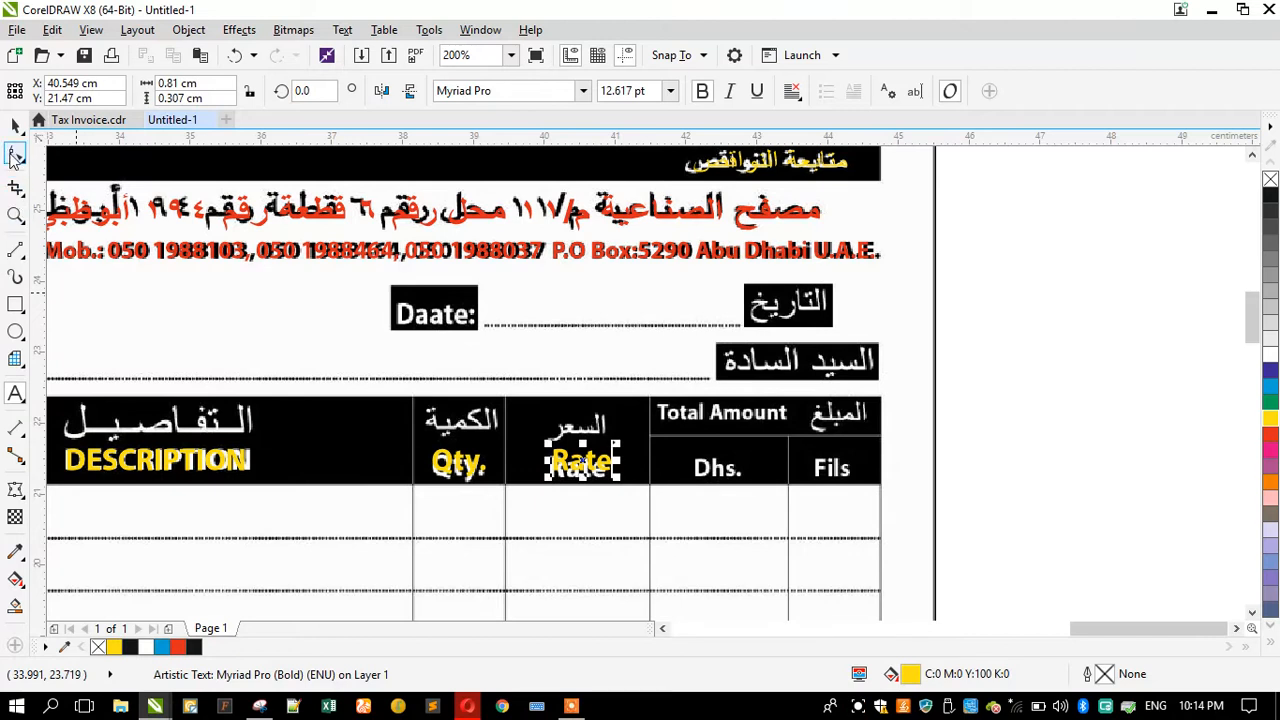
Step: Copy the Rate label into the Dhs. column header and retype it as Dhs
scroll(900, 525, "up", 1)
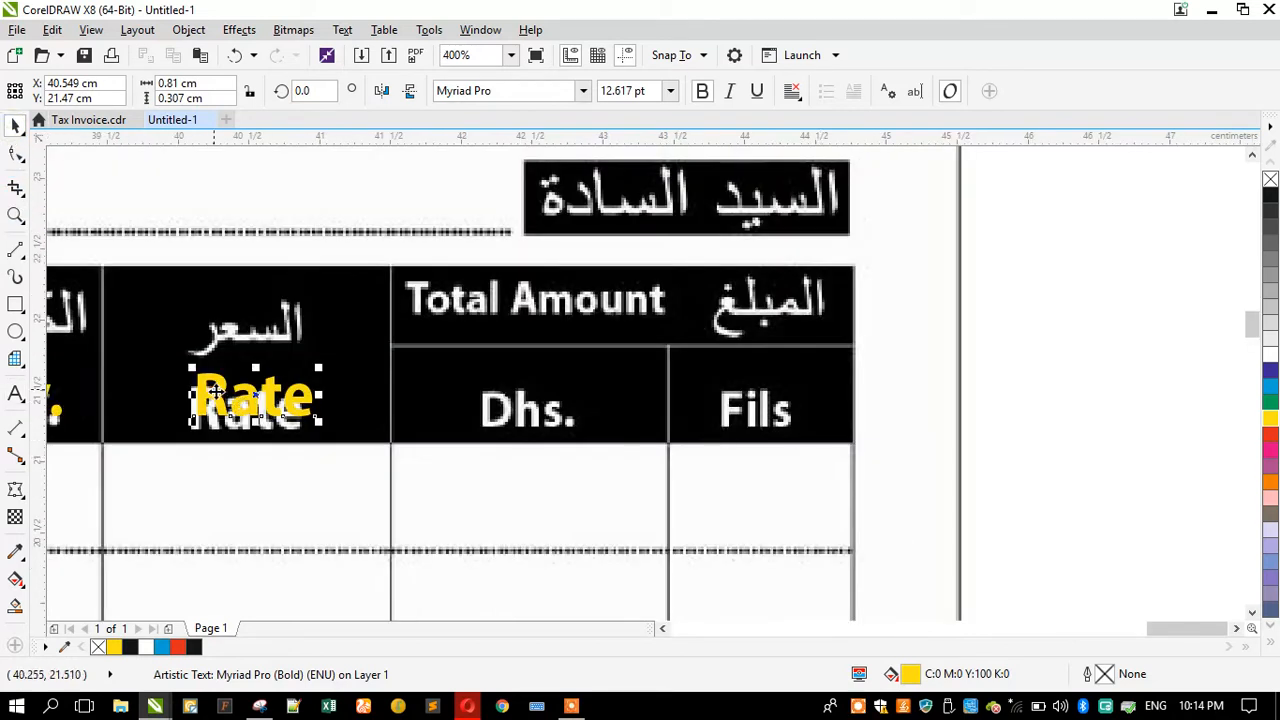
left_click_drag(215, 393, 510, 425)
left_click(15, 393)
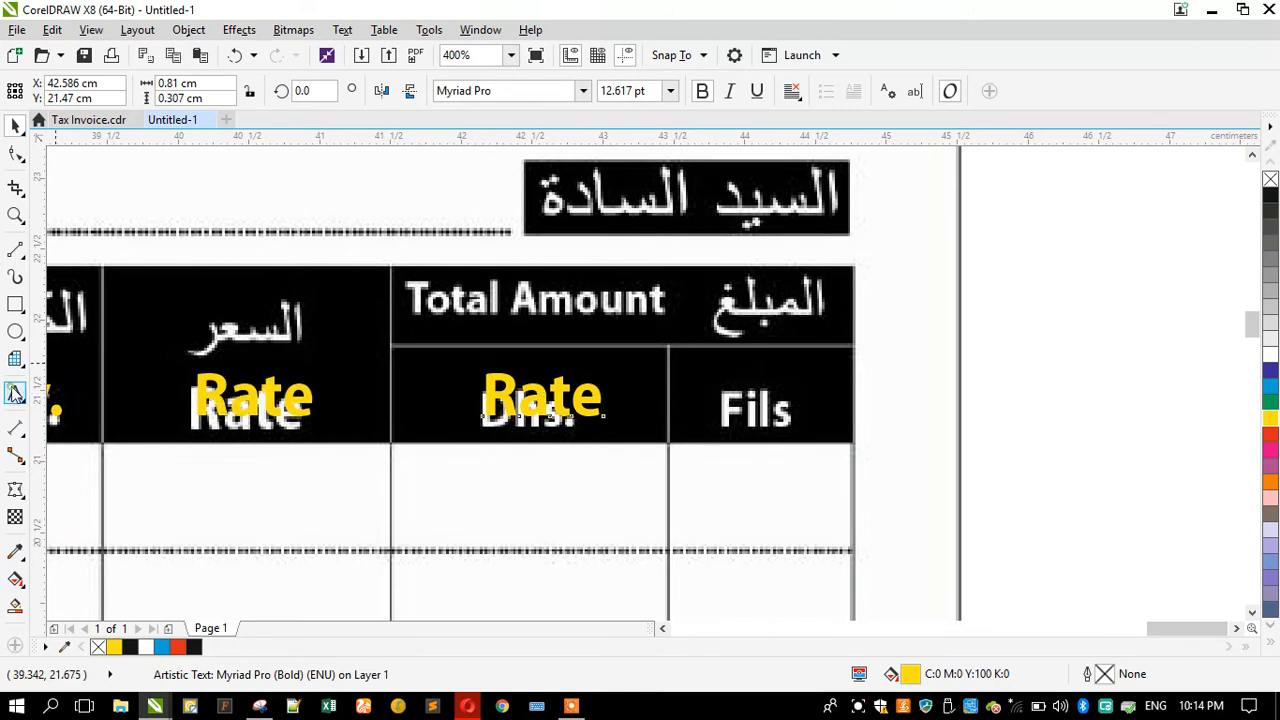
key("ctrl+a")
type("Dhs.")
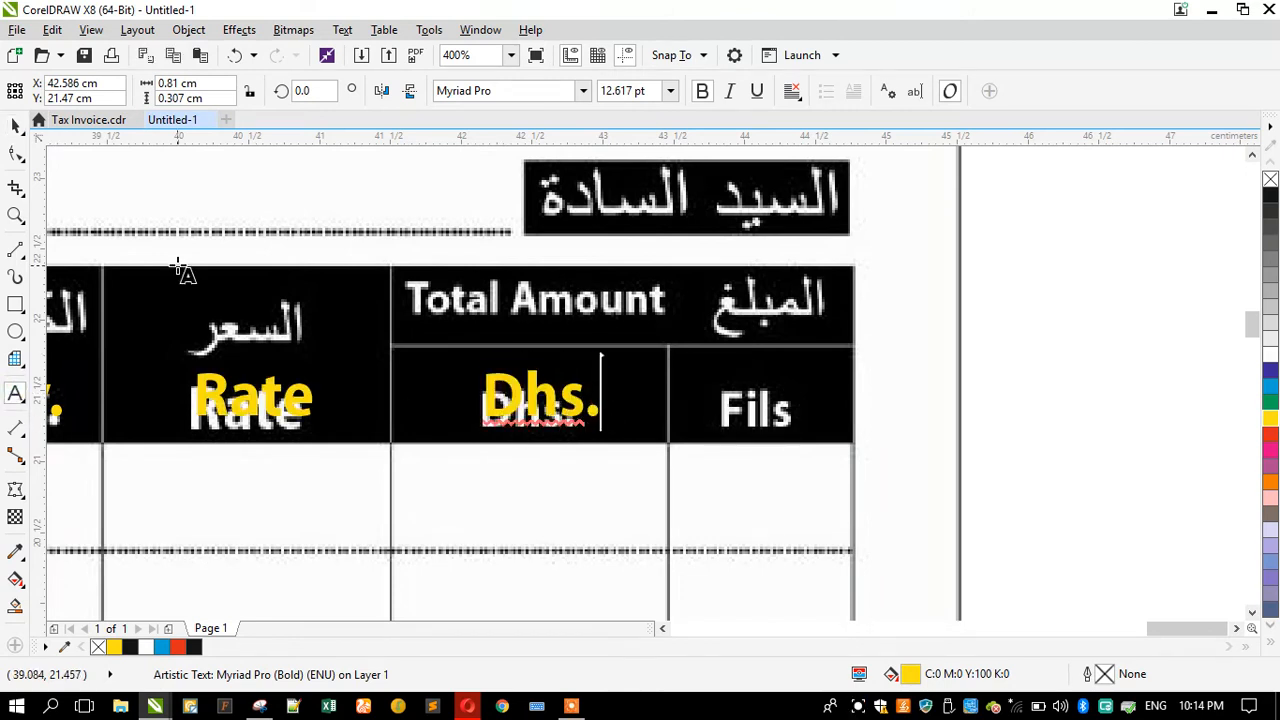
Step: Nudge and shrink the Dhs. label to fit its column header
key("ctrl+space")
left_click_drag(491, 403, 486, 403)
left_click_drag(600, 367, 586, 369)
Step: Copy the Dhs. label into the Fils column header and retype it as Fils
left_click_drag(547, 418, 780, 420)
left_click(14, 395)
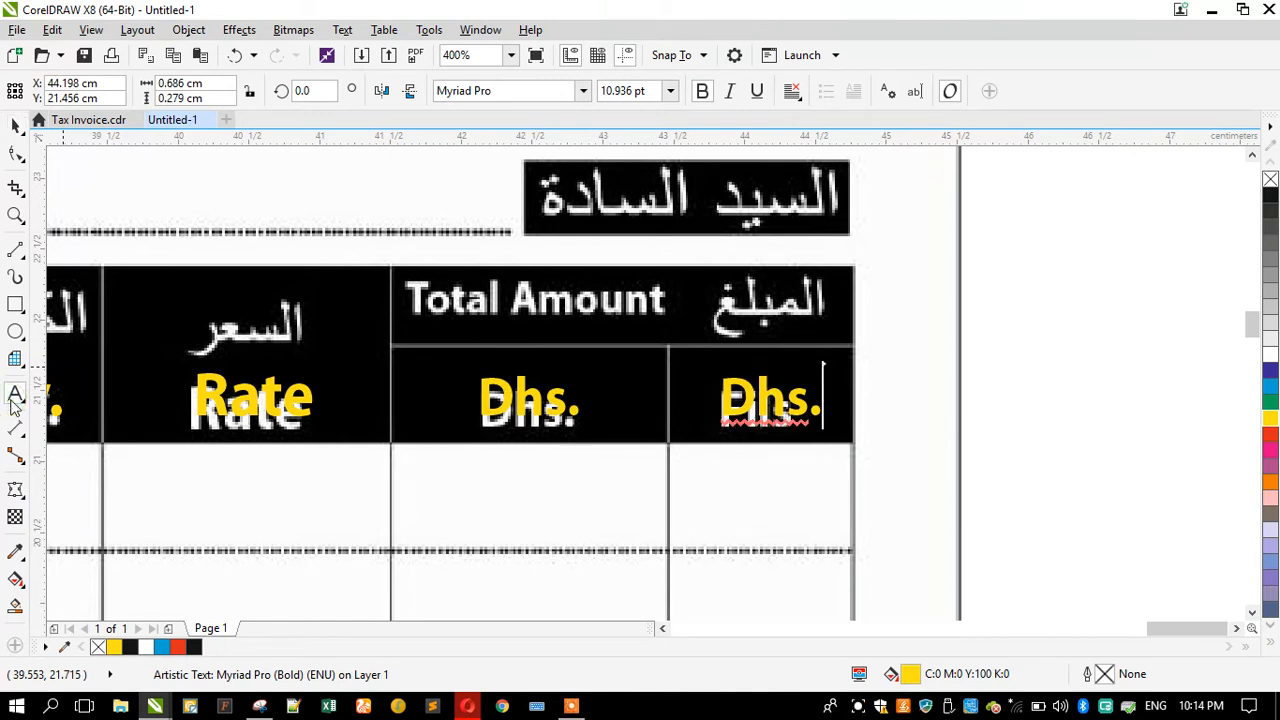
type("Fils")
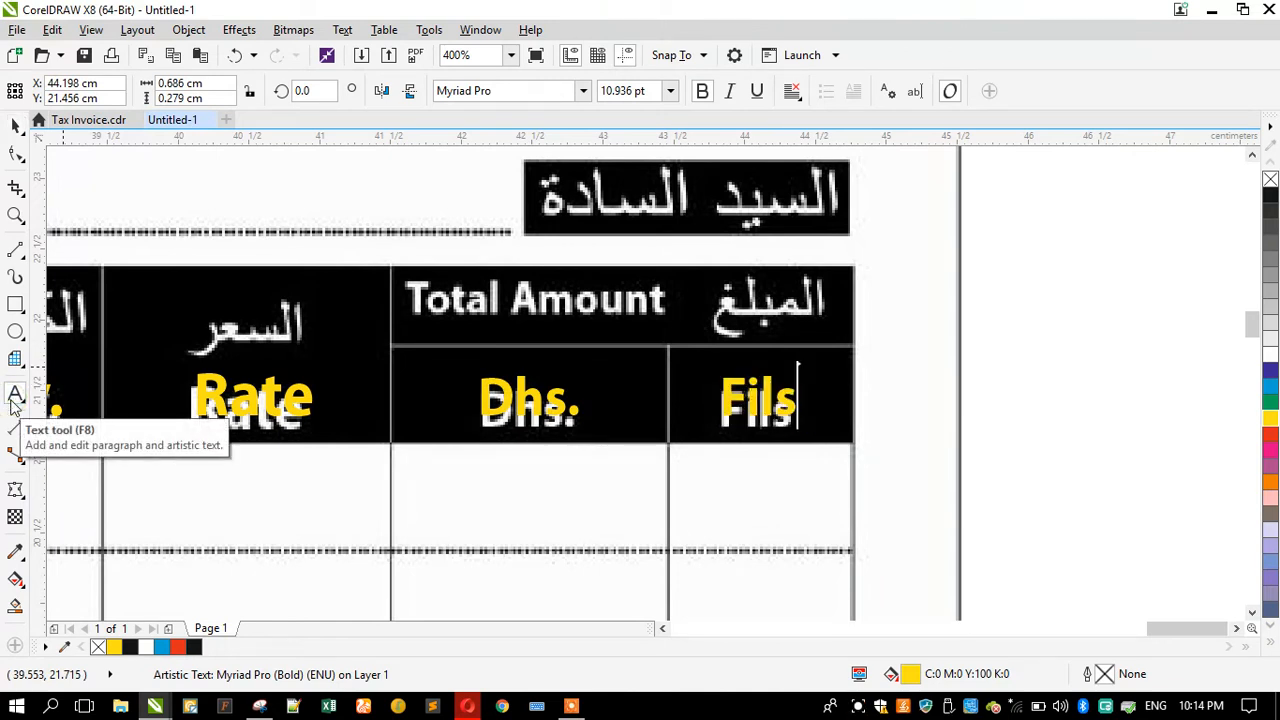
Step: Copy the Fils label into the Total Amount header, retype it as Total Amount and shrink it to fit
left_click(16, 122)
left_click(777, 410)
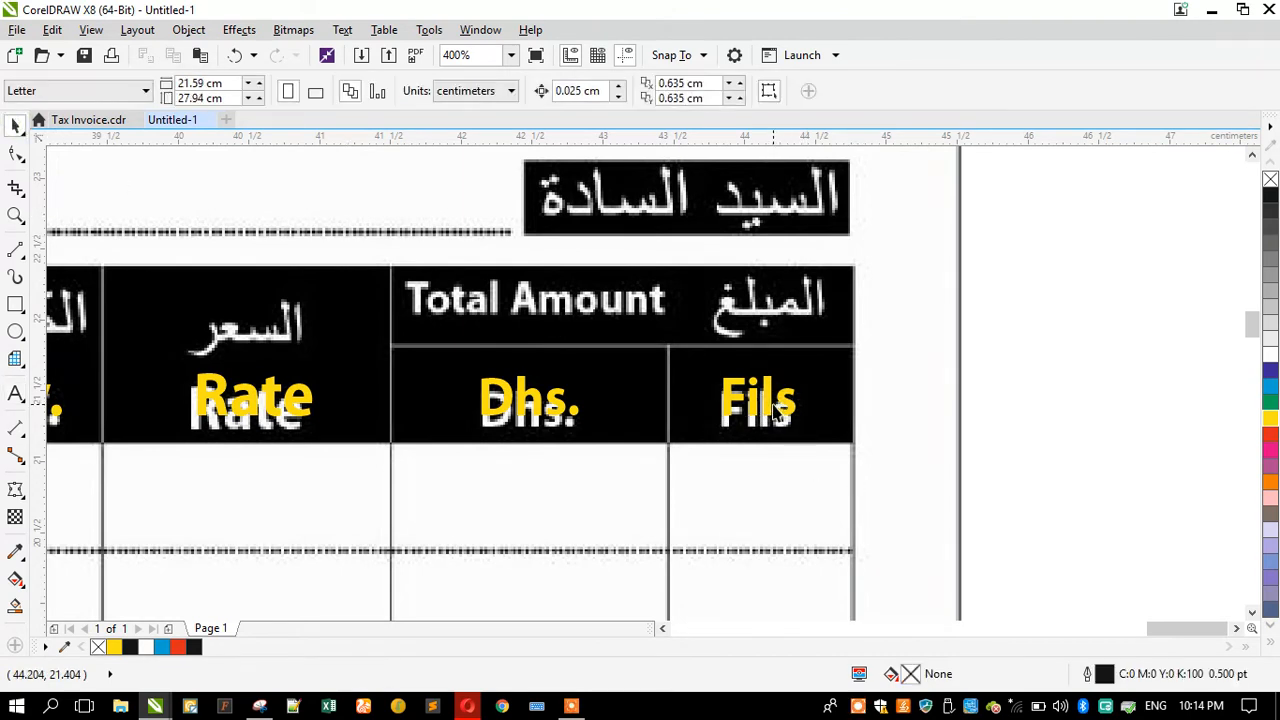
left_click_drag(757, 412, 458, 318)
left_click(16, 395)
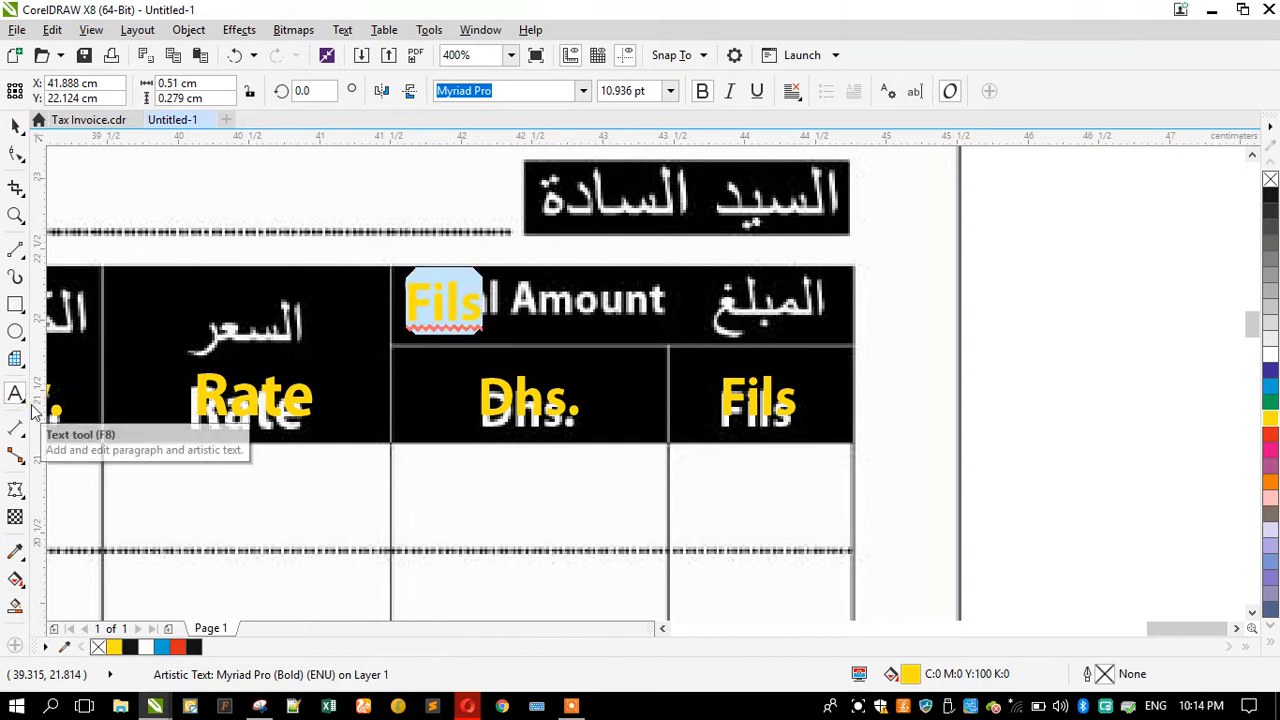
type("Totla")
key("BackSpace")
key("BackSpace")
type("al Am")
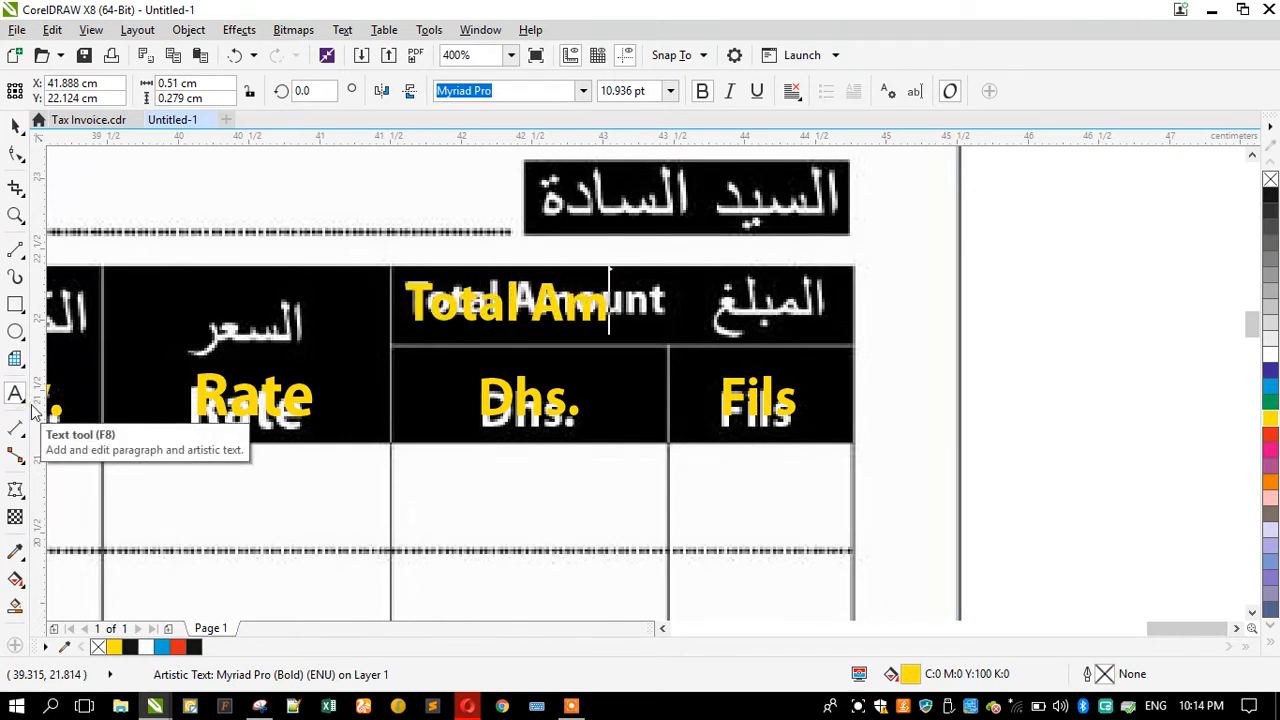
type("ount")
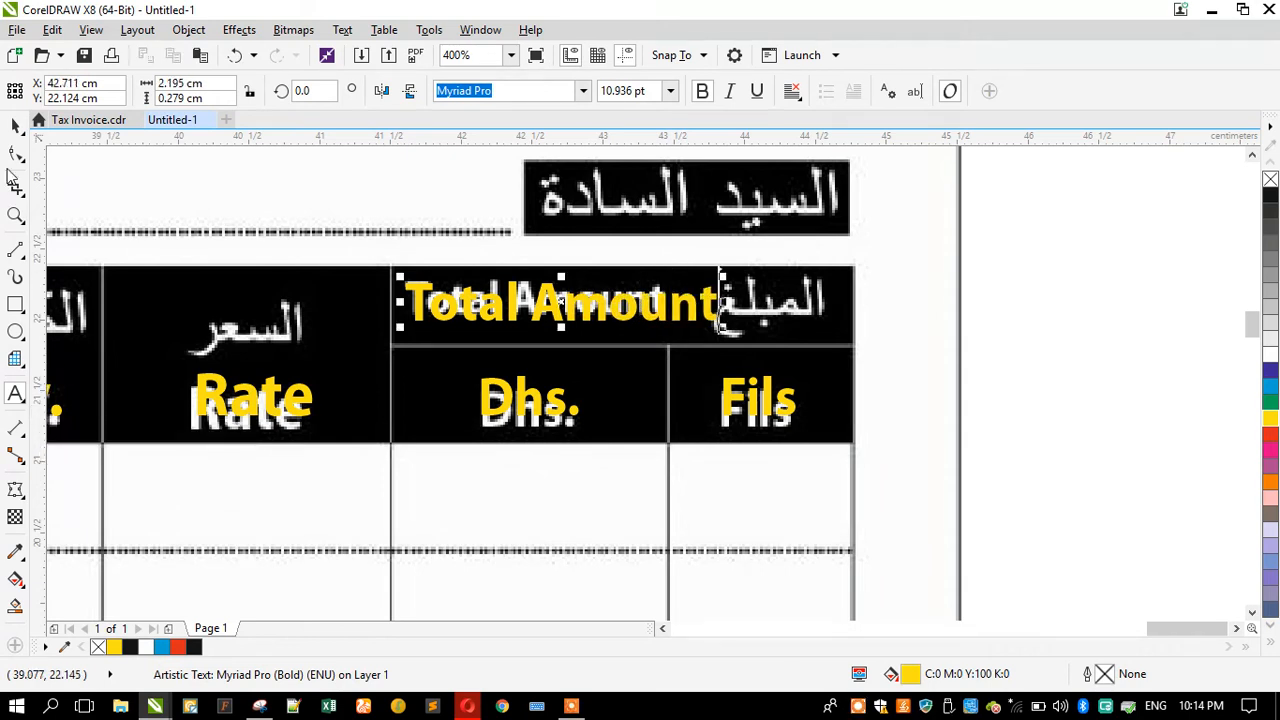
left_click(15, 125)
left_click_drag(700, 335, 669, 343)
Step: Copy the Total Amount label down to the Total box at the table's foot and retype it as Total
scroll(554, 340, "down", 2)
scroll(554, 340, "down", 1)
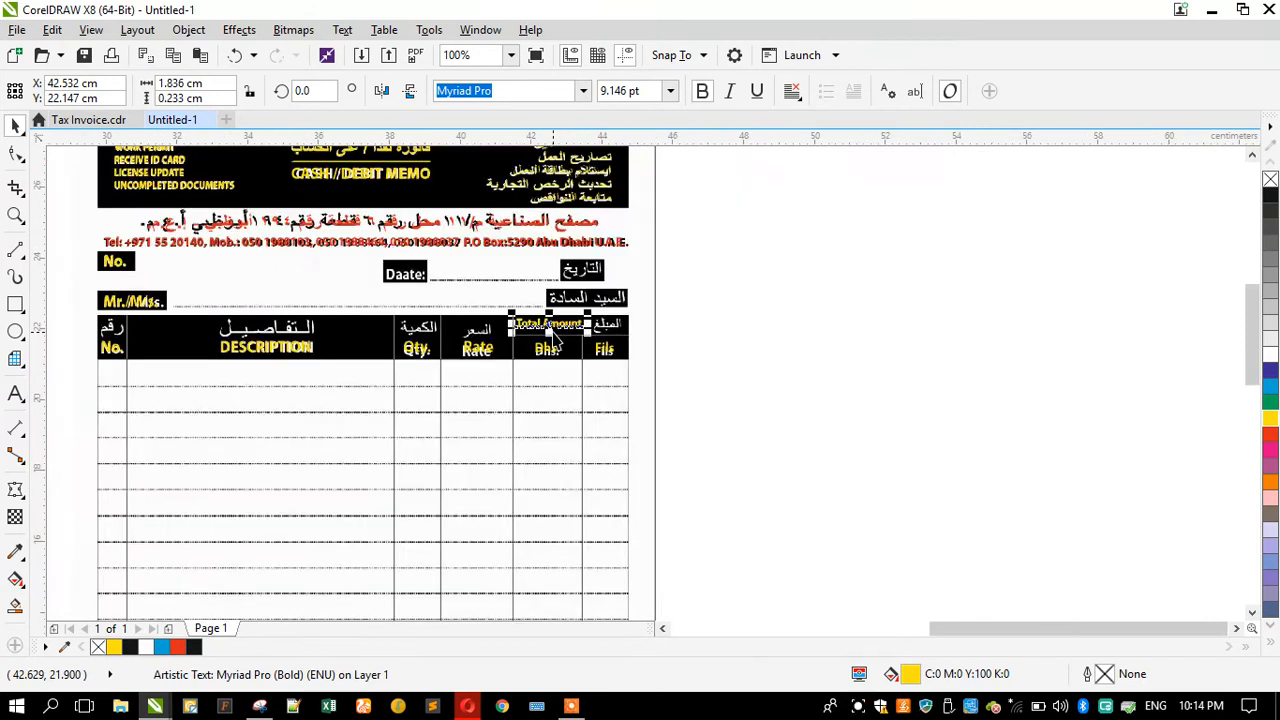
scroll(402, 517, "down", 1)
left_click_drag(401, 513, 346, 530)
scroll(362, 552, "up", 2)
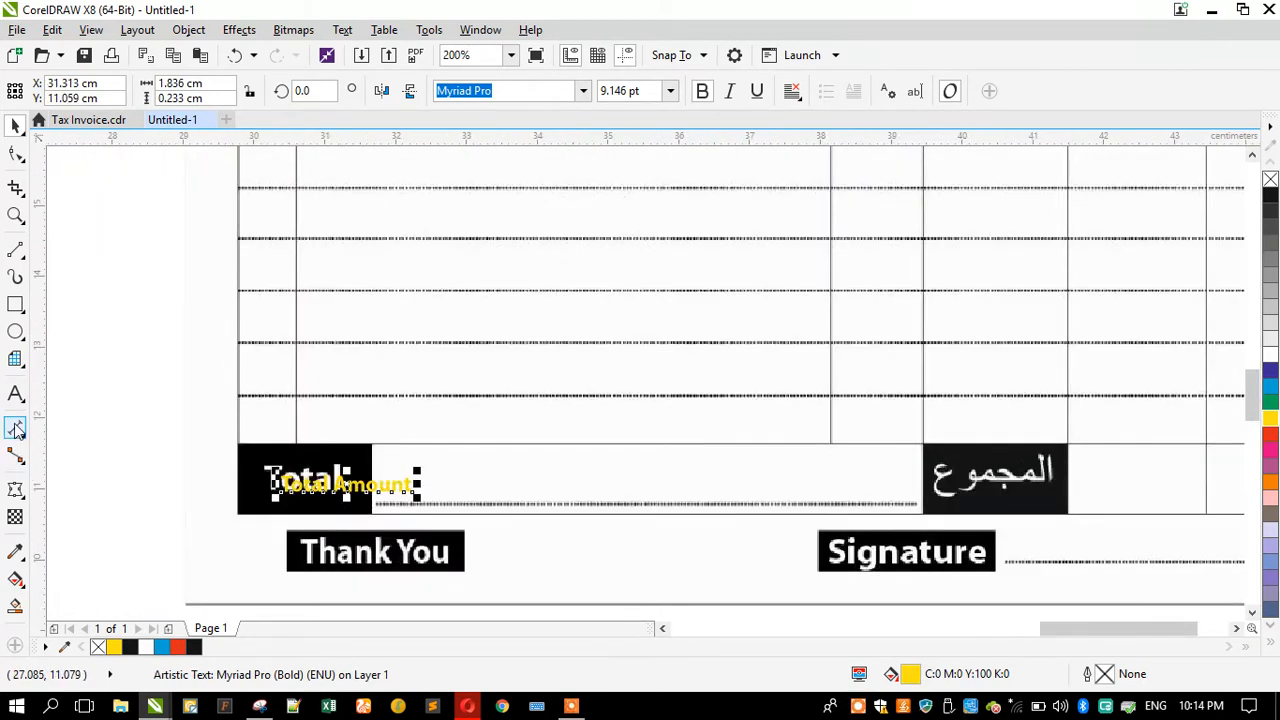
left_click(16, 396)
scroll(211, 543, "up", 1)
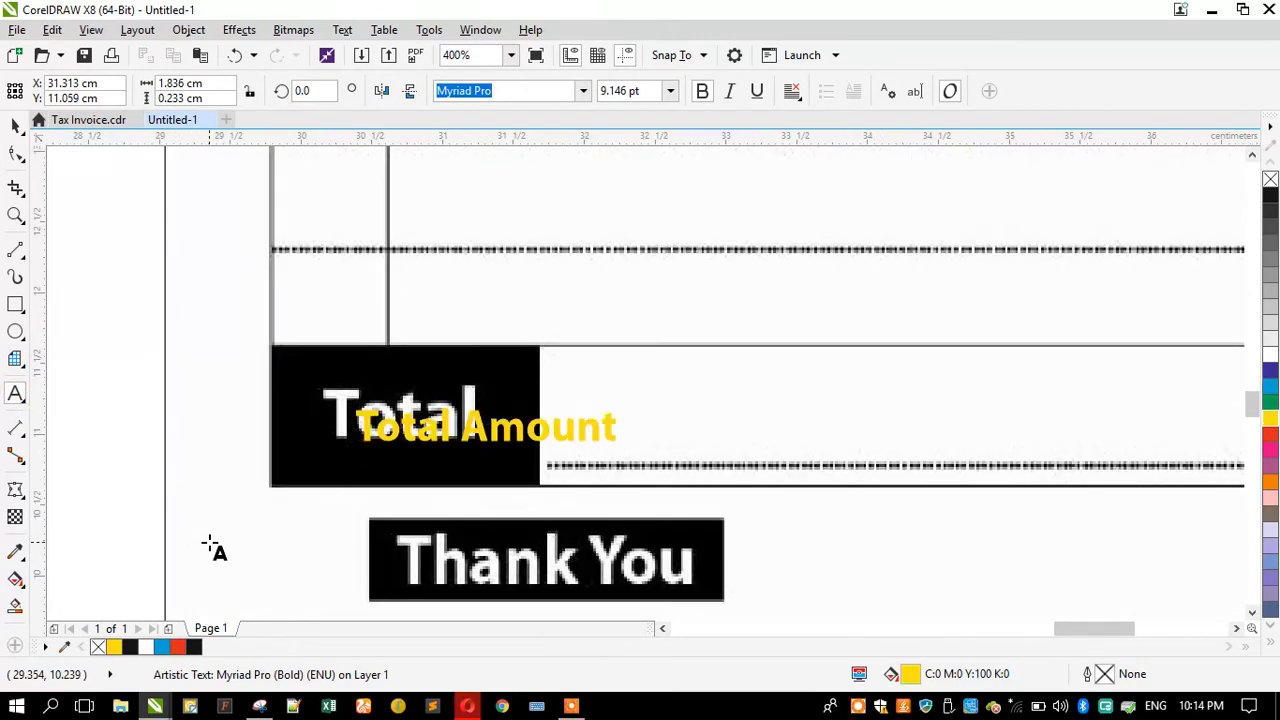
key("ctrl+a")
type("Total")
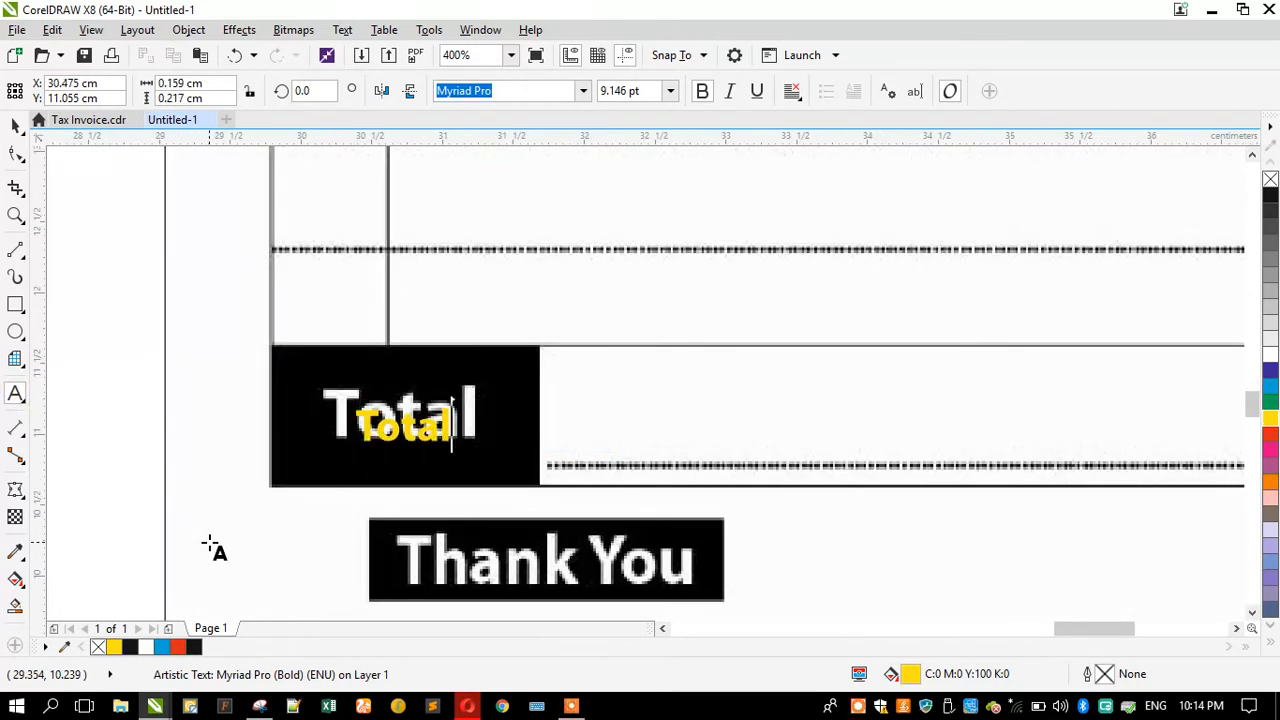
left_click(15, 123)
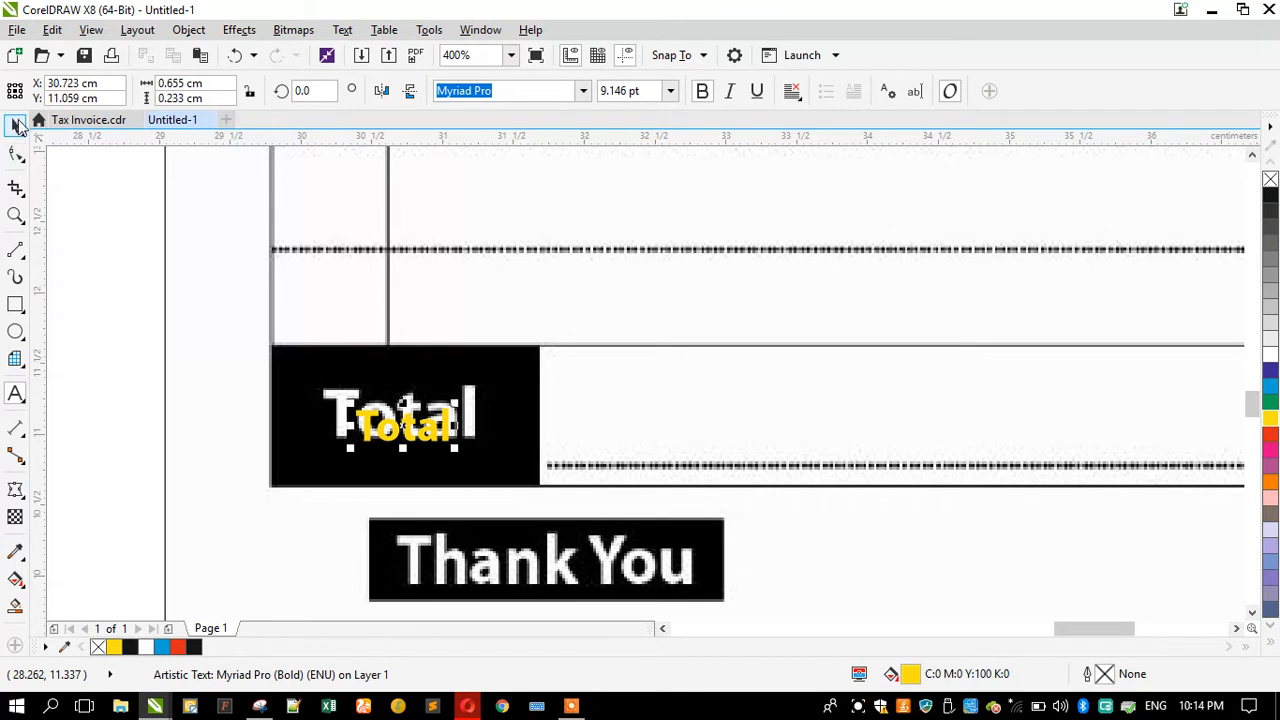
Step: Copy the Total label onto the Thank You box and retype it as Thank You
left_click_drag(350, 404, 423, 495)
scroll(340, 405, "down", 1)
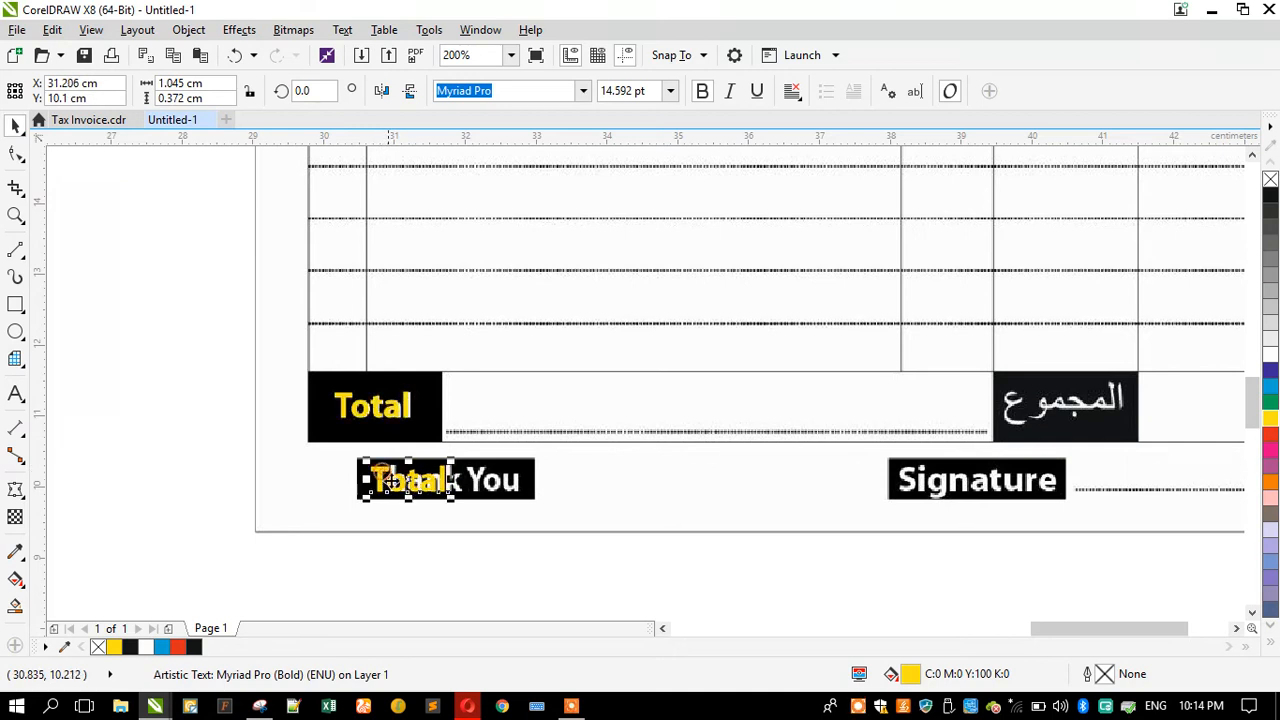
scroll(423, 495, "up", 1)
left_click(10, 397)
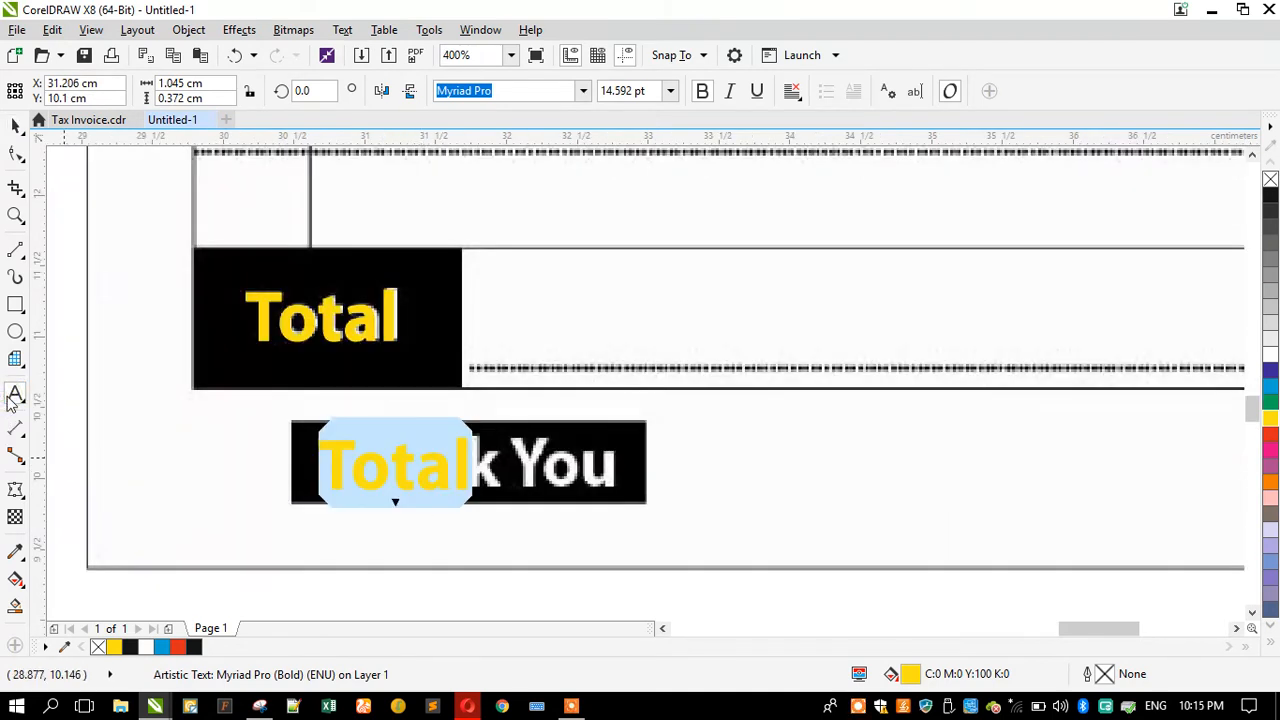
type("Ta")
key("BackSpace")
key("BackSpace")
type("Ta")
key("BackSpace")
type("hank You")
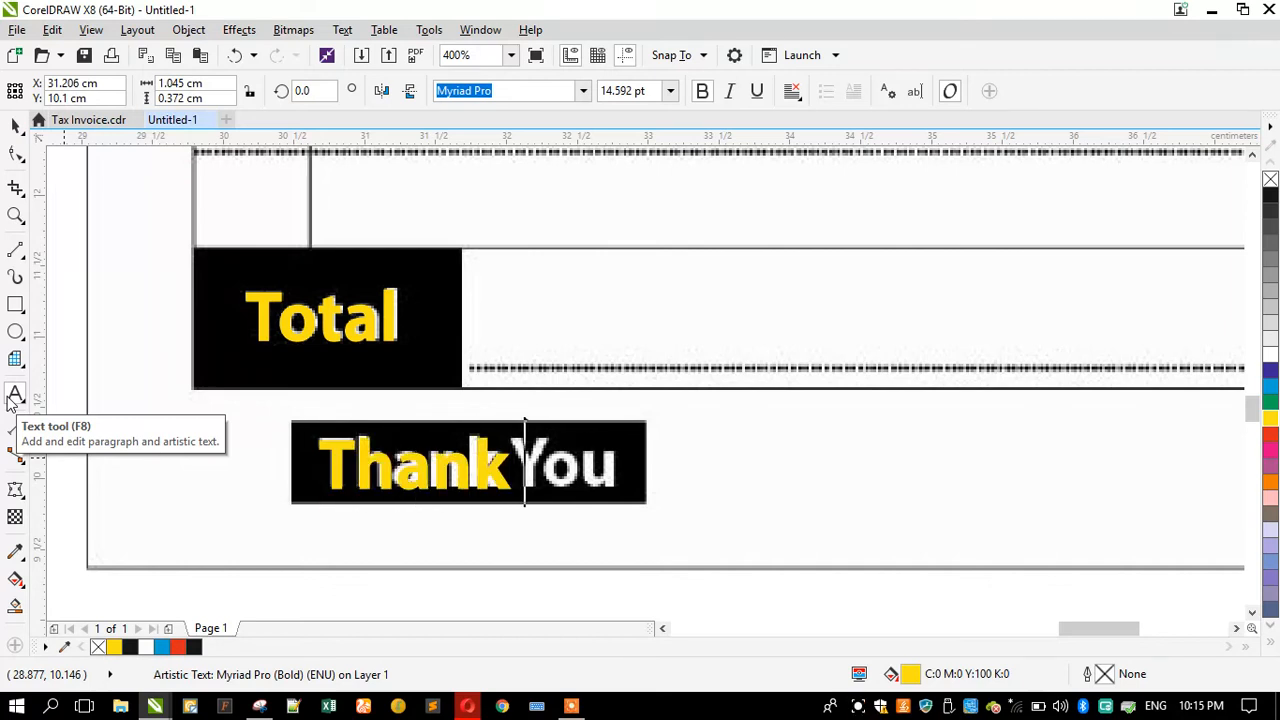
Step: Shrink the Thank You label slightly to fit inside its box
key("Escape")
left_click(15, 128)
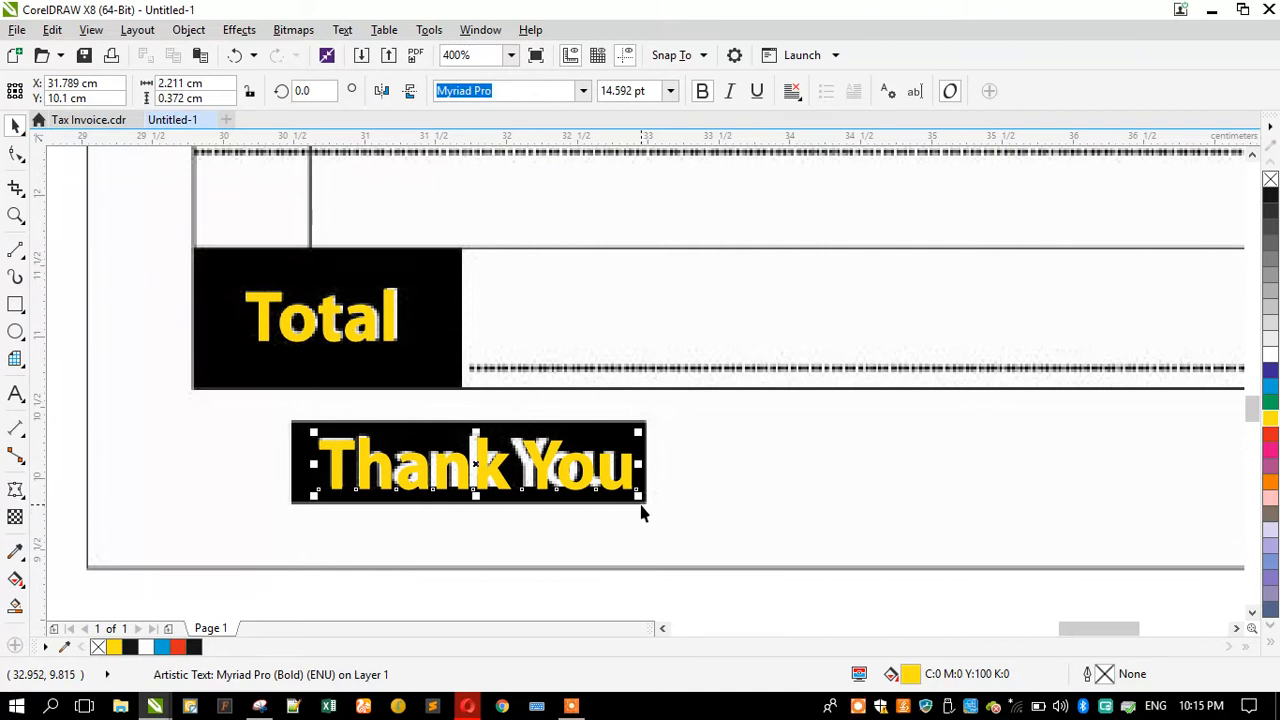
left_click_drag(634, 500, 621, 498)
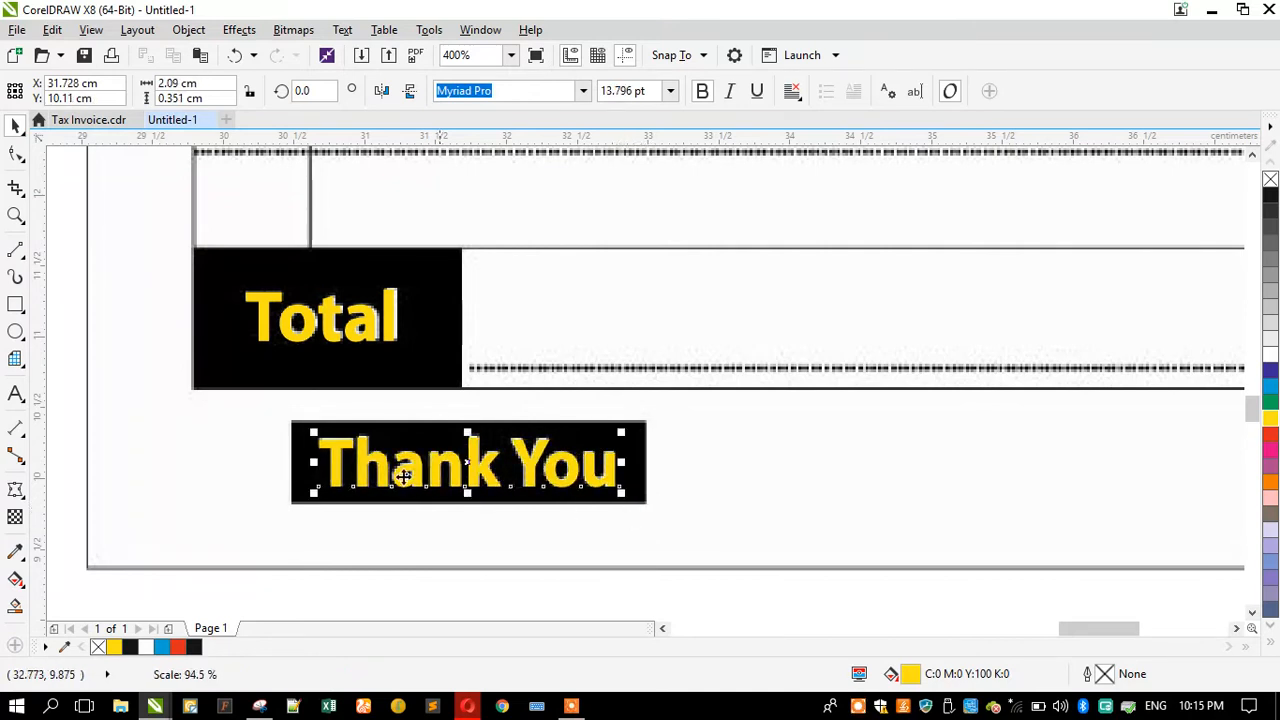
Step: Copy the Thank You label onto the Signature box and retype it as Signature
scroll(403, 476, "down", 2)
left_click_drag(270, 459, 496, 476)
right_click(496, 476)
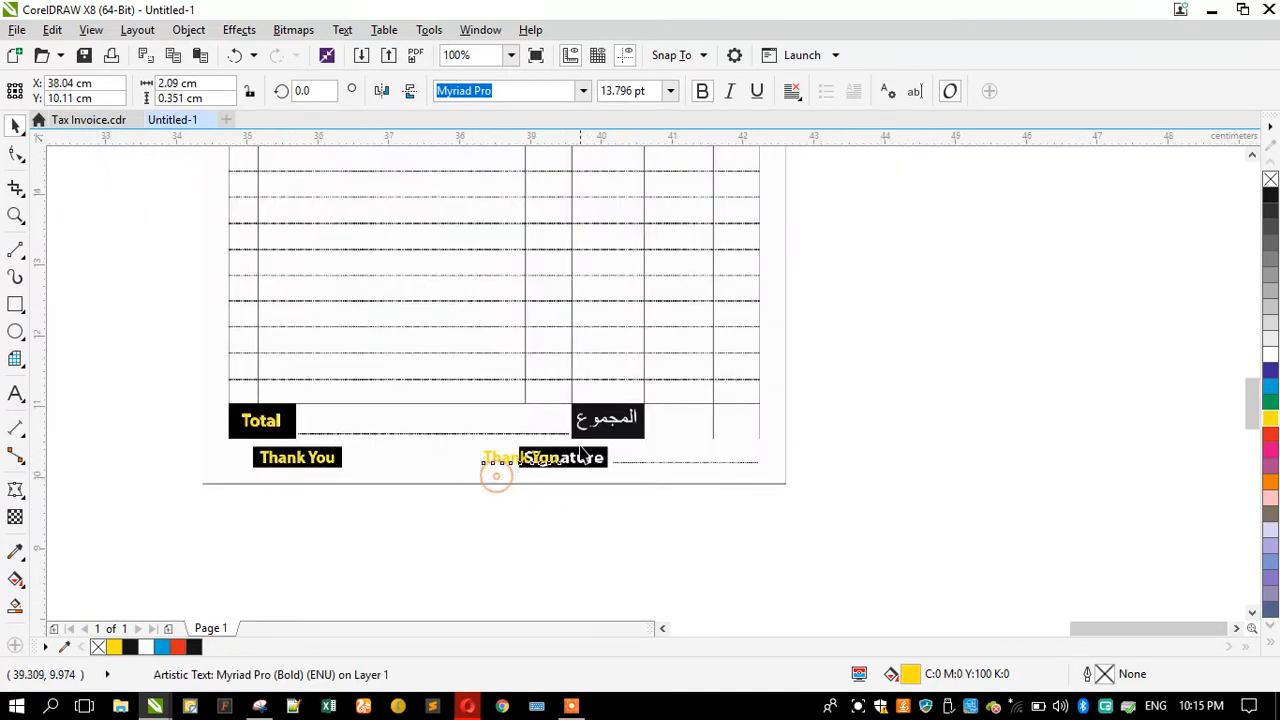
scroll(581, 452, "up", 1)
left_click(15, 393)
key("ctrl+a")
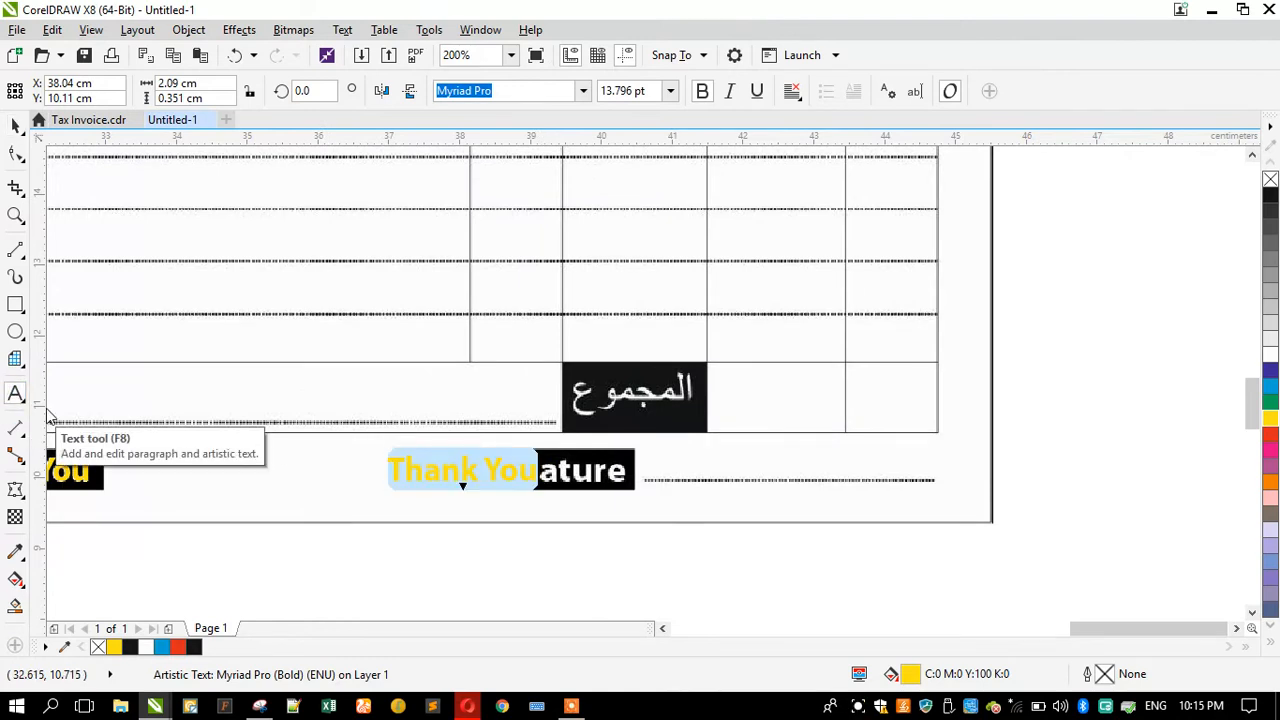
type("Signature")
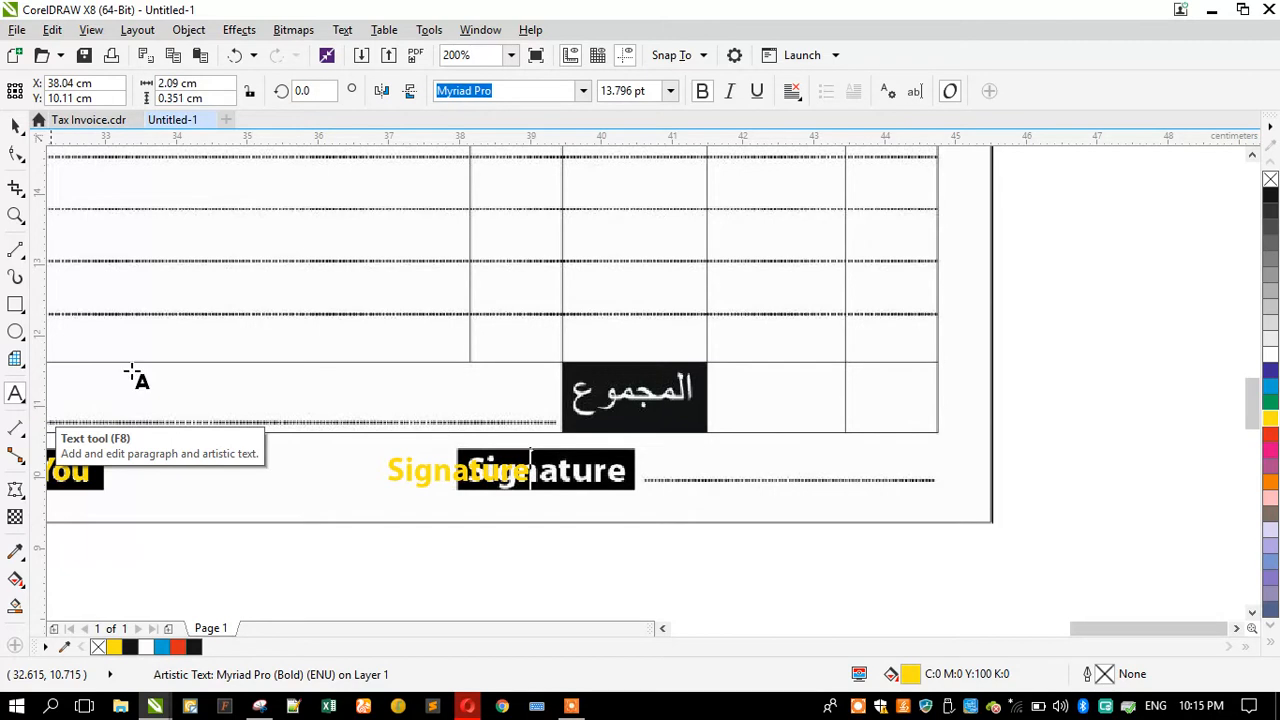
left_click(15, 125)
Step: Reposition the Signature label and widen it to cover its box
scroll(531, 506, "up", 1)
left_click_drag(480, 453, 642, 478)
left_click_drag(693, 444, 736, 452)
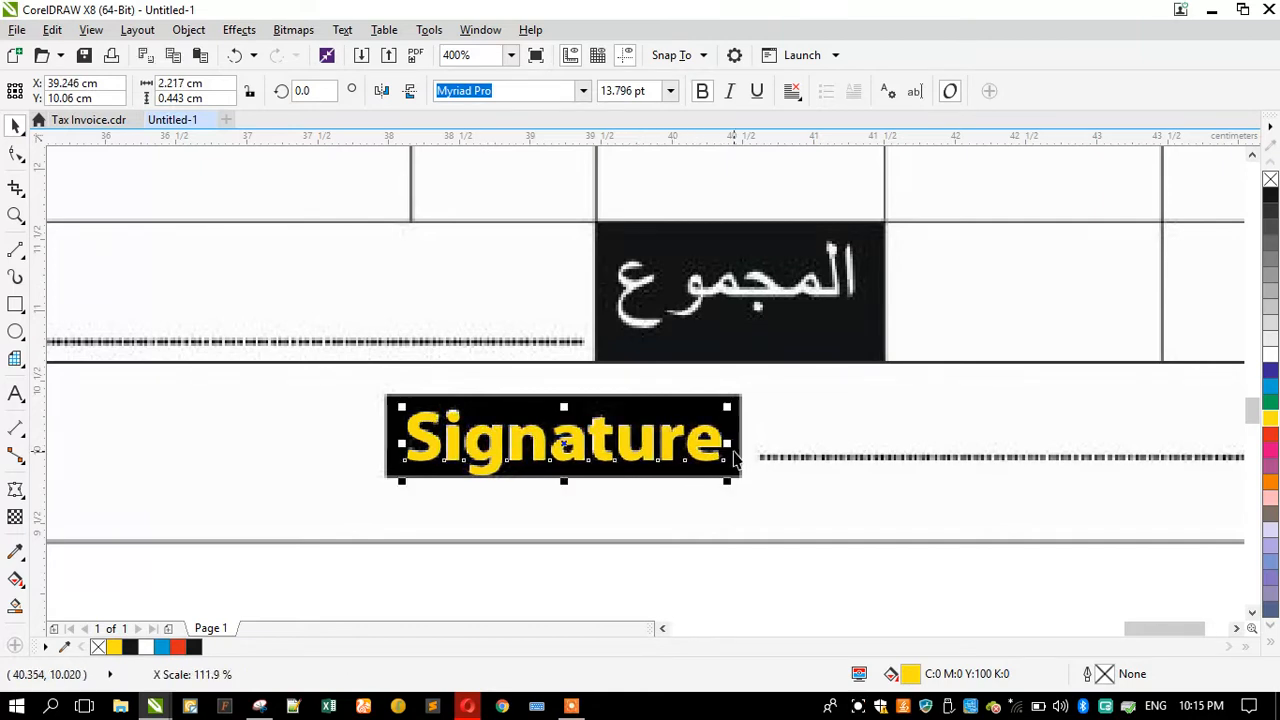
Step: Review the redrawn header and table labels across the whole invoice
scroll(604, 534, "down", 3)
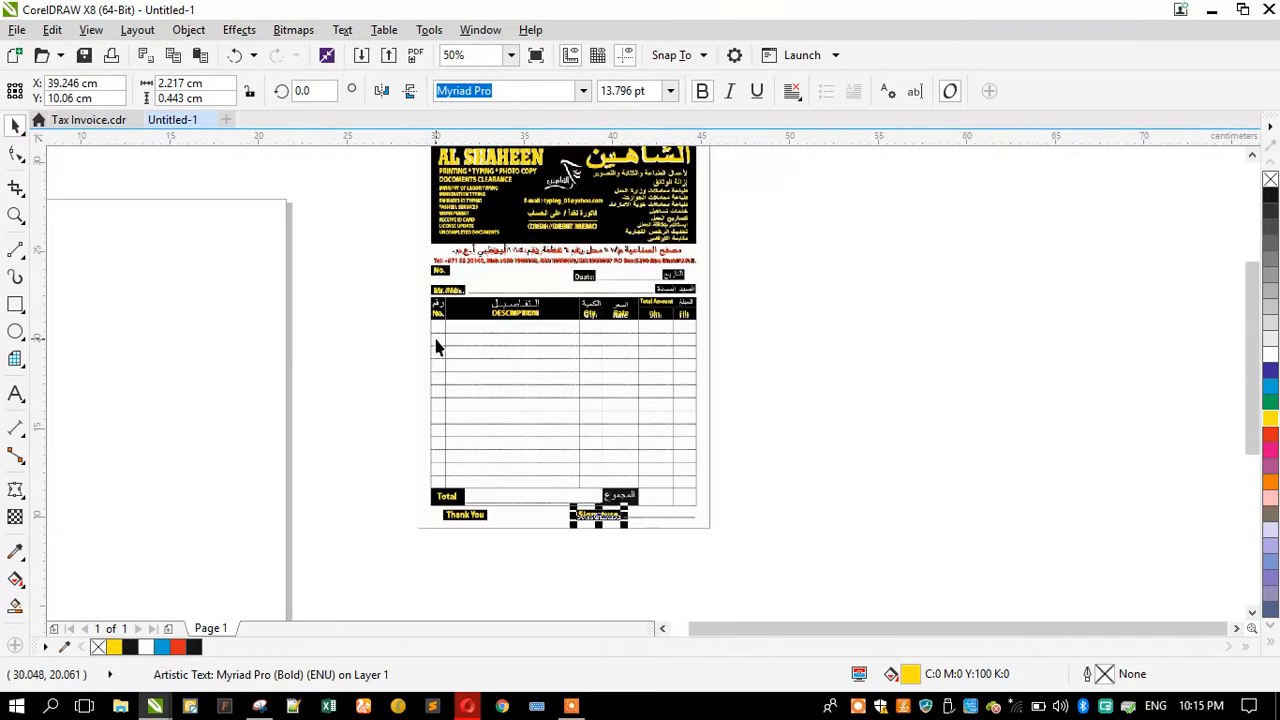
scroll(532, 263, "up", 1)
left_click(551, 248)
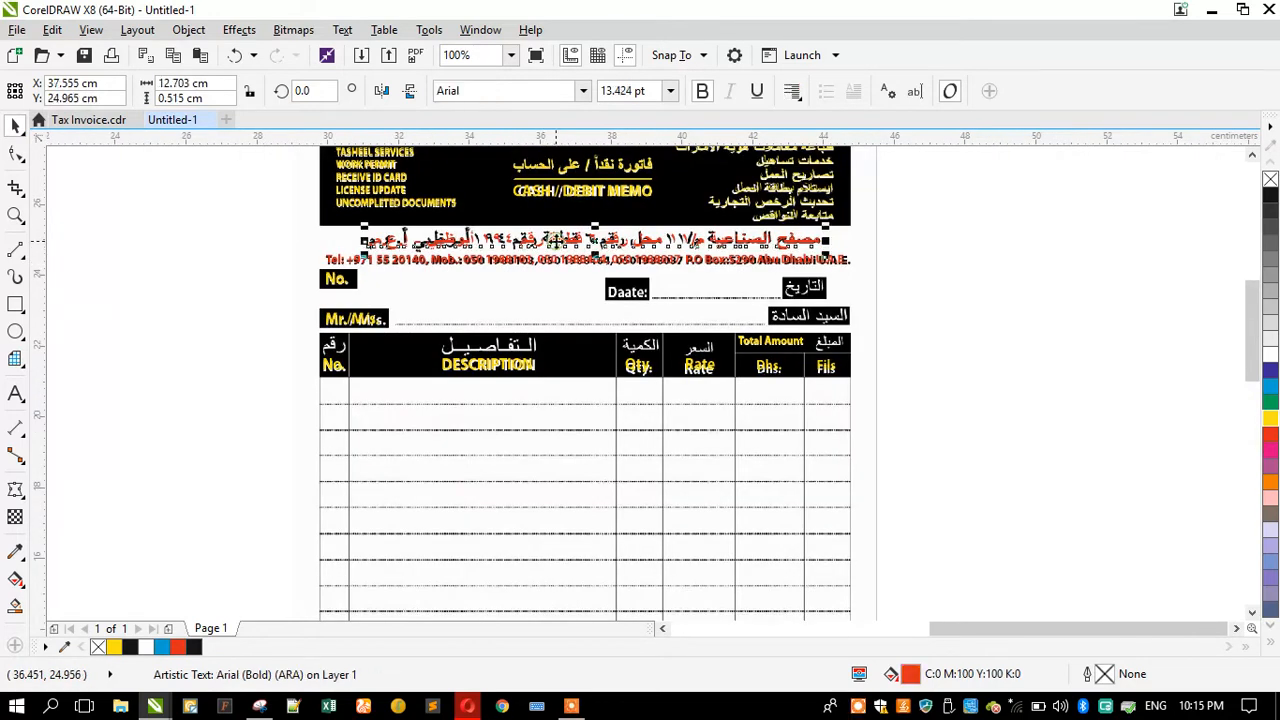
scroll(847, 260, "up", 1)
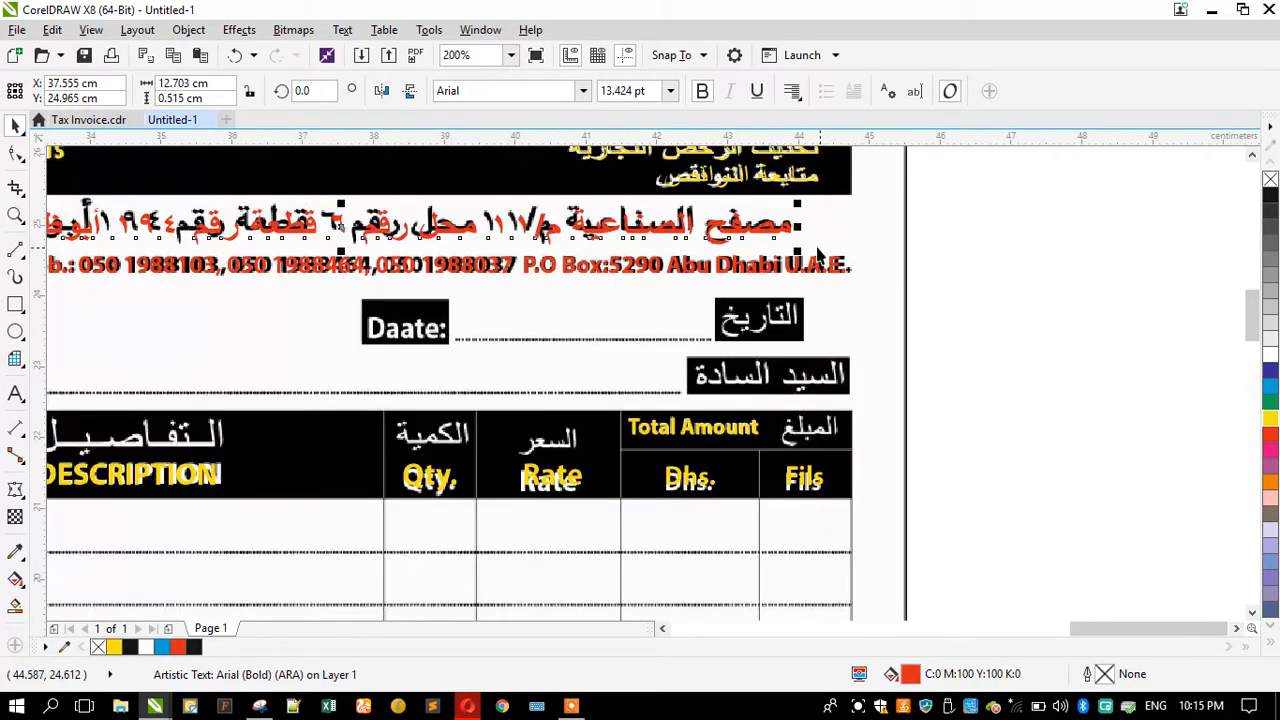
scroll(709, 250, "down", 1)
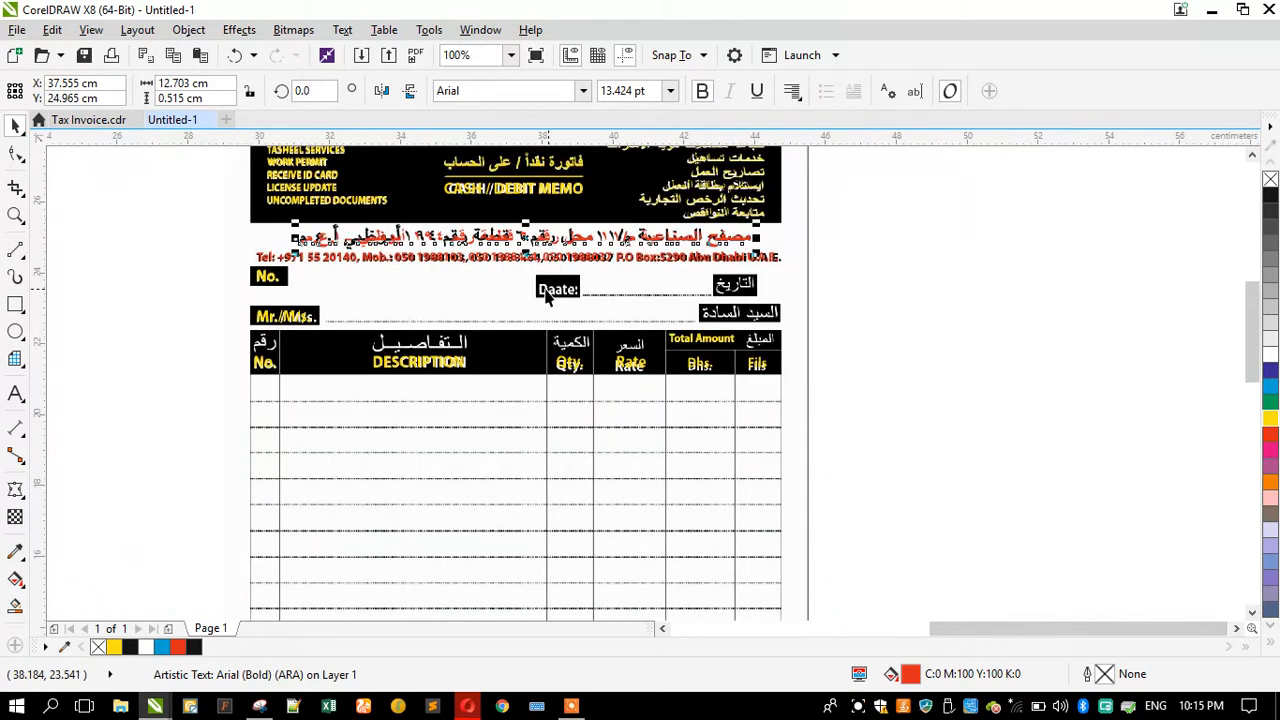
scroll(548, 296, "up", 1)
scroll(562, 302, "down", 1)
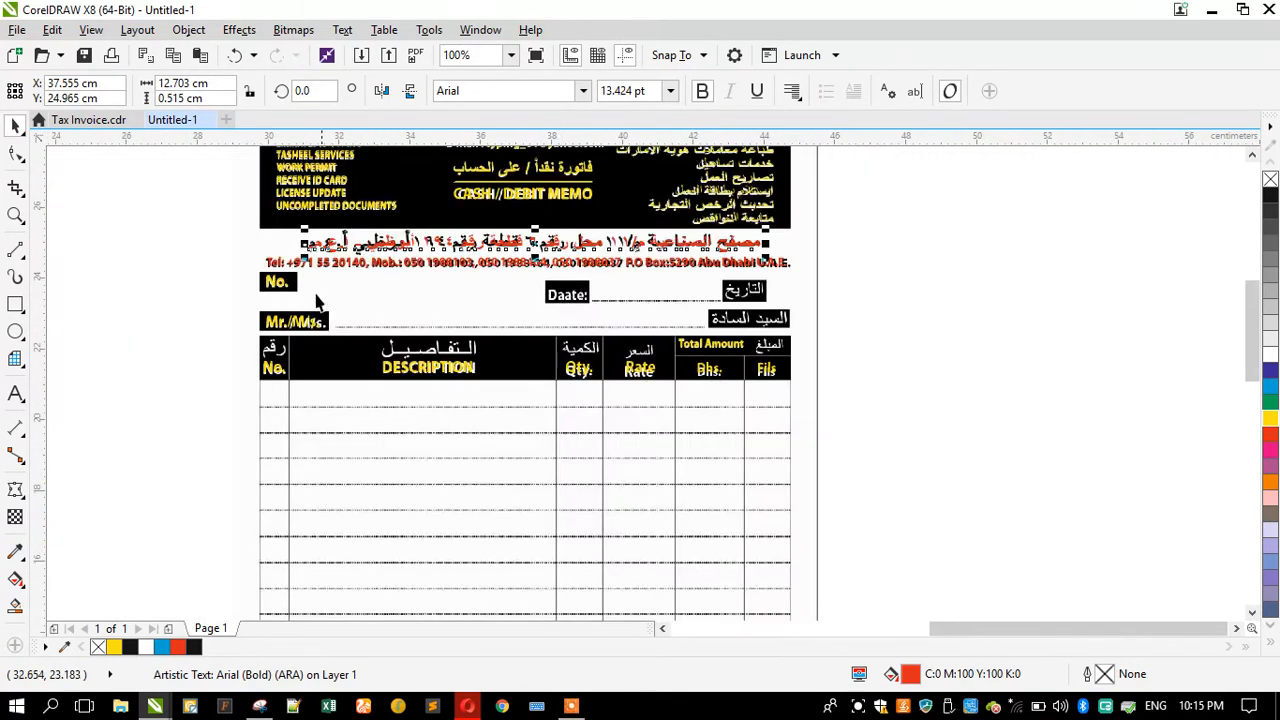
Step: Copy the No. label onto the Date box and retype it as Date:
left_click(280, 288)
left_click(568, 298)
scroll(570, 310, "up", 2)
left_click_drag(574, 306, 520, 345)
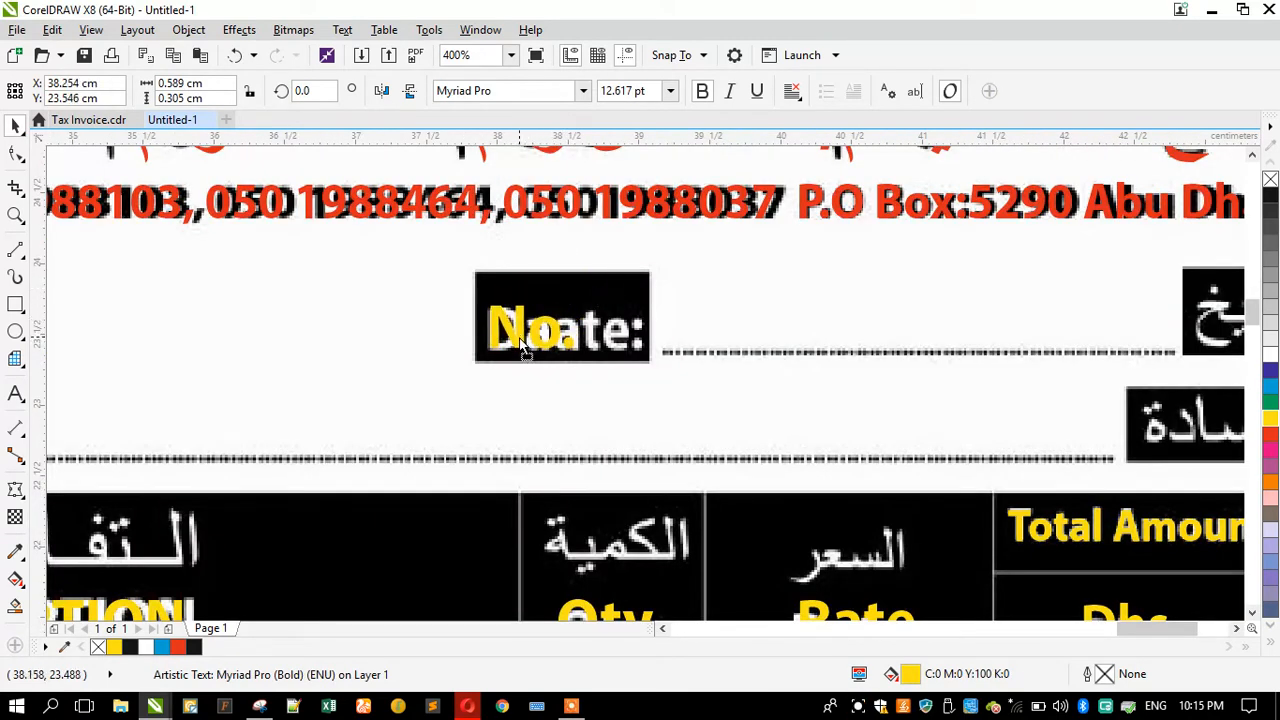
double_click(520, 343)
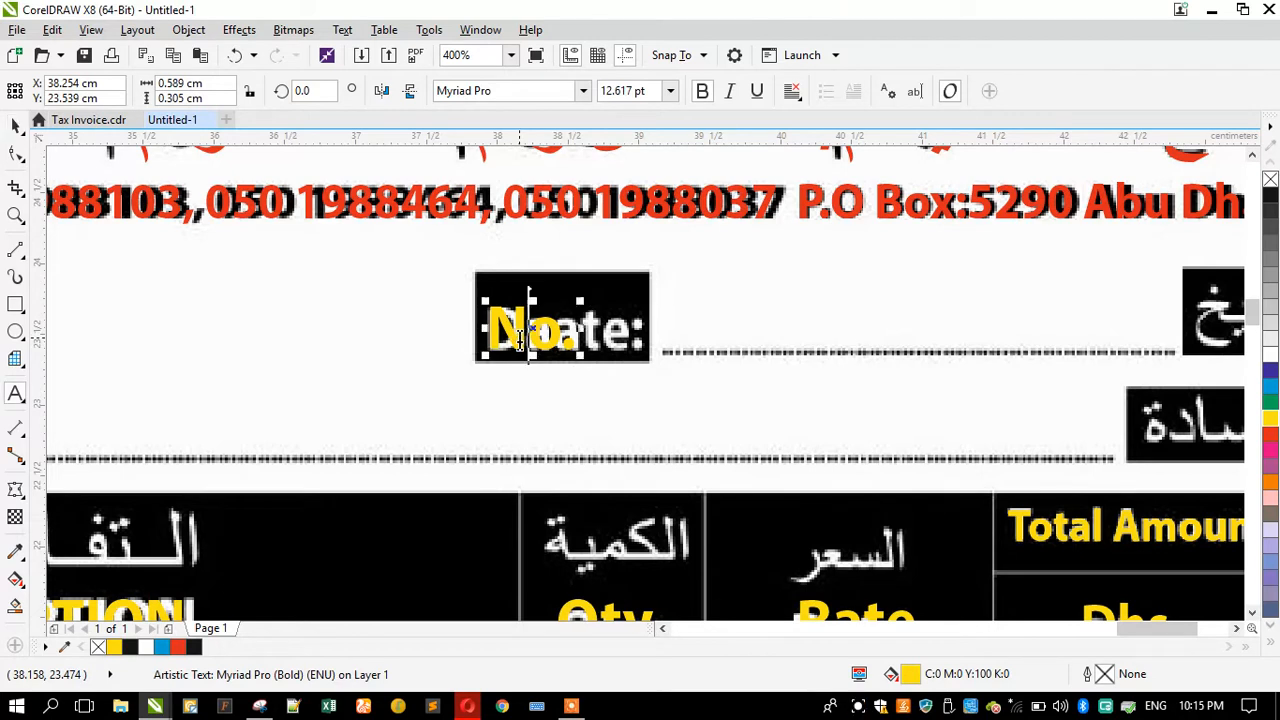
key("ctrl+a")
type("Date")
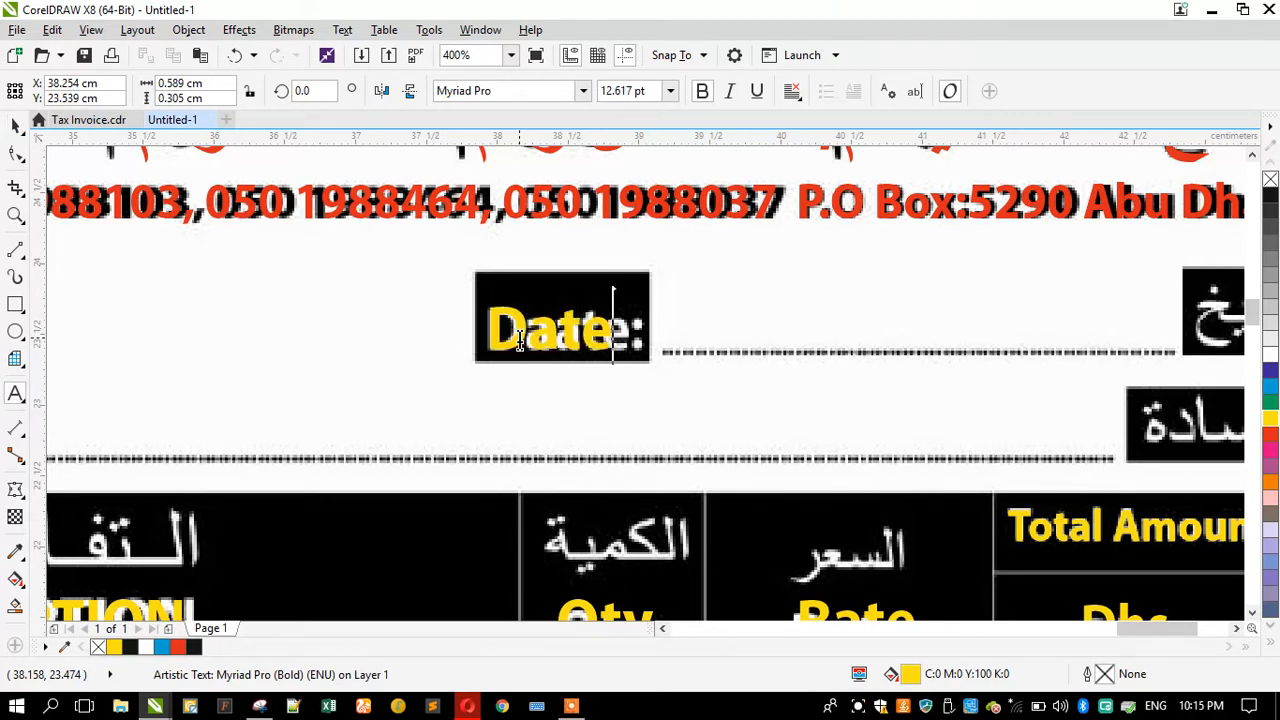
left_click(15, 125)
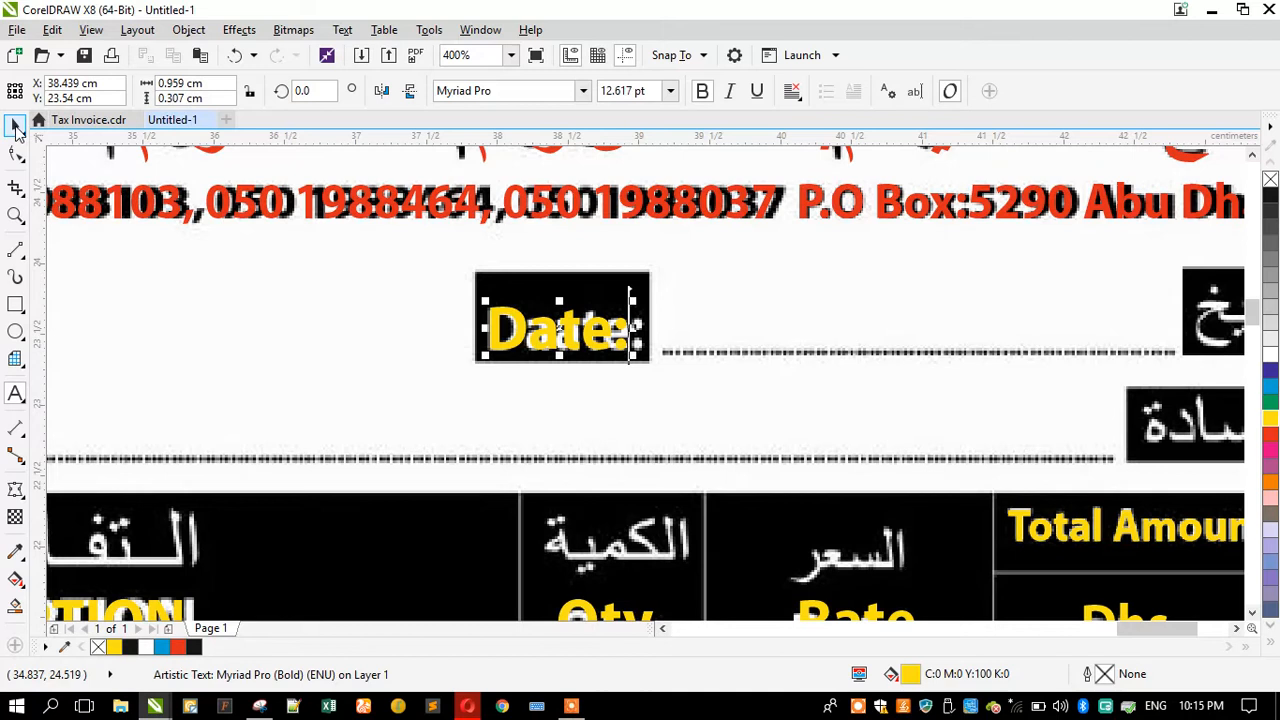
Step: Copy the red Arabic header text down onto the التاريخ box on the date row
scroll(470, 320, "down", 1)
scroll(471, 322, "down", 1)
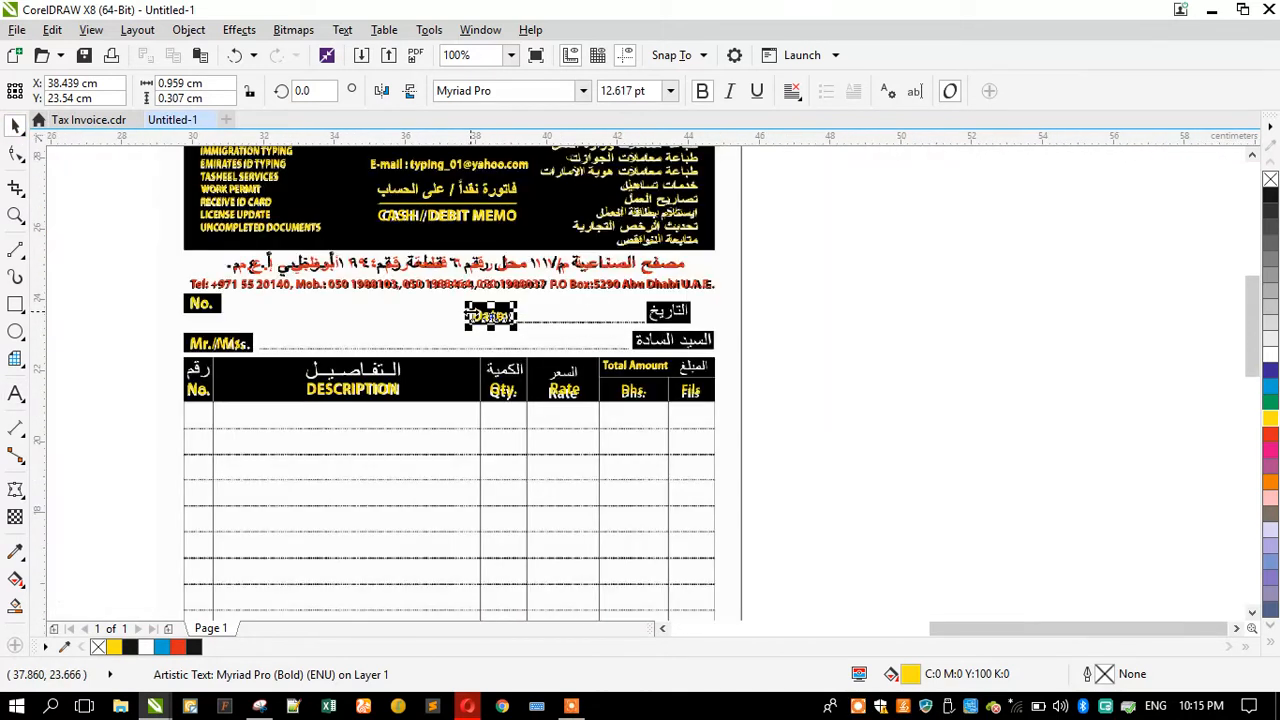
scroll(490, 265, "down", 1)
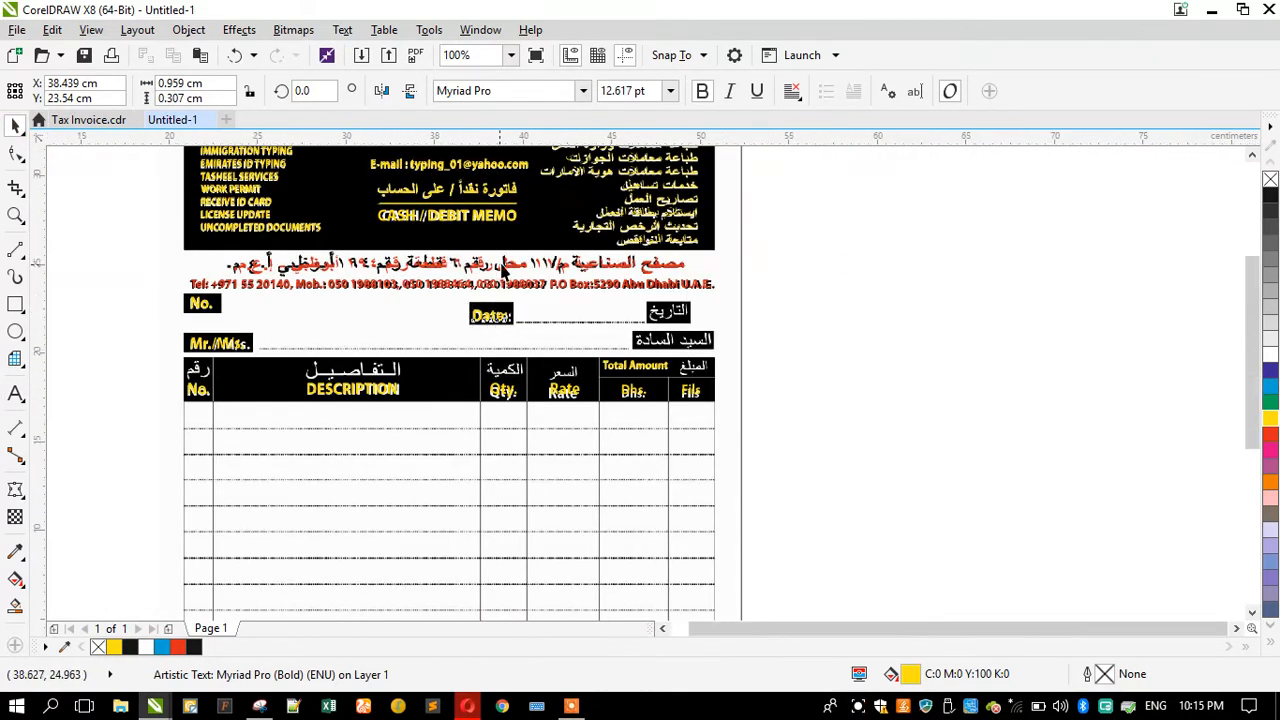
scroll(485, 337, "up", 1)
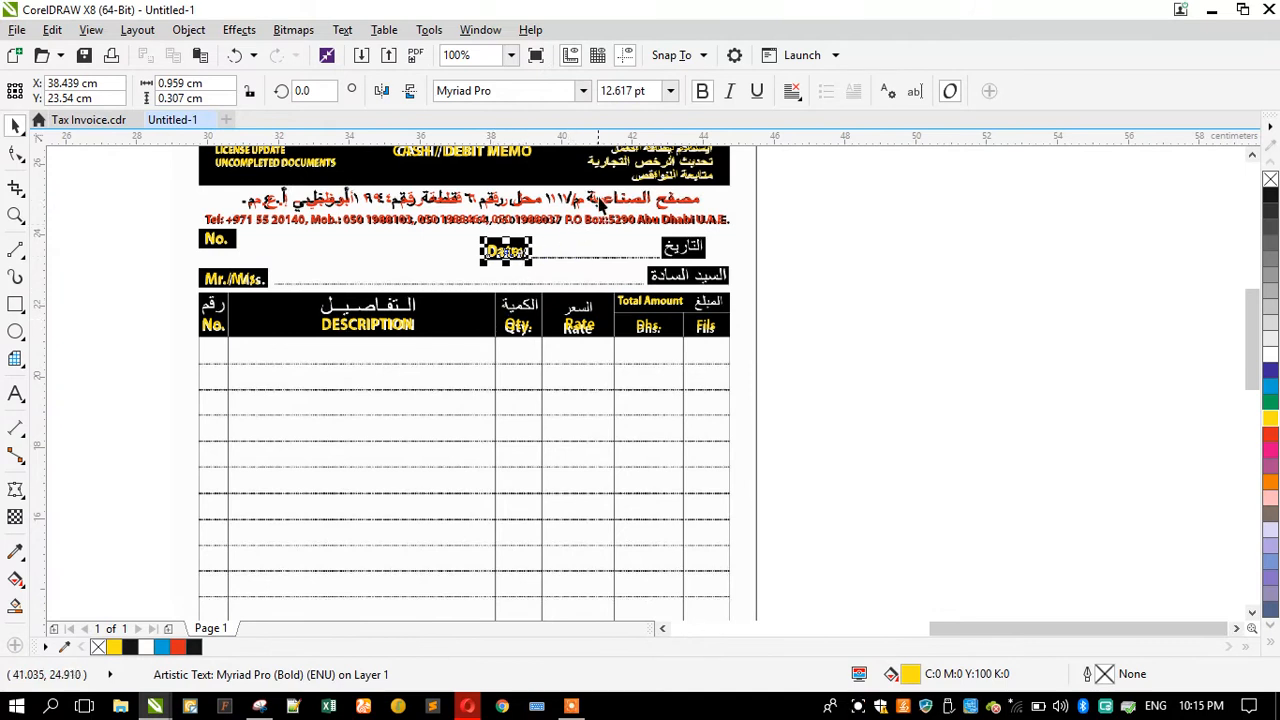
key("Escape")
left_click_drag(604, 205, 652, 256)
scroll(687, 236, "up", 2)
scroll(703, 251, "down", 1)
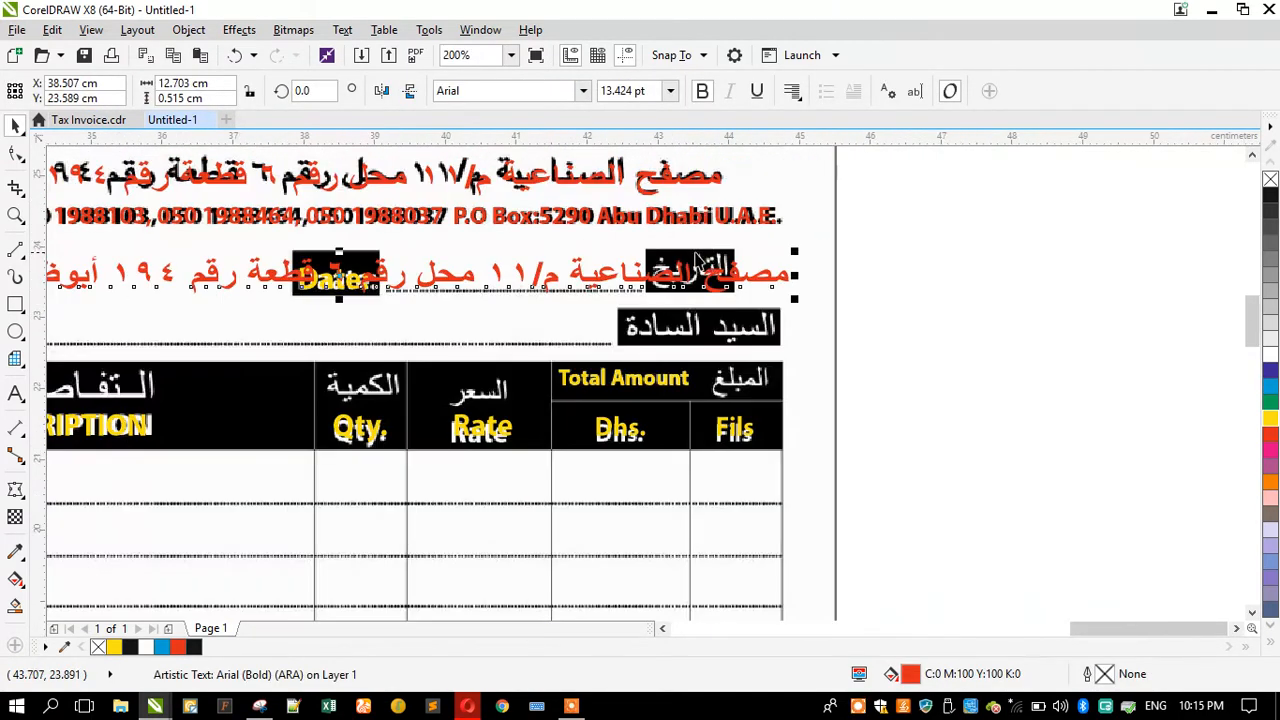
Step: Retype the copied Arabic text as التاريخ
left_click(13, 392)
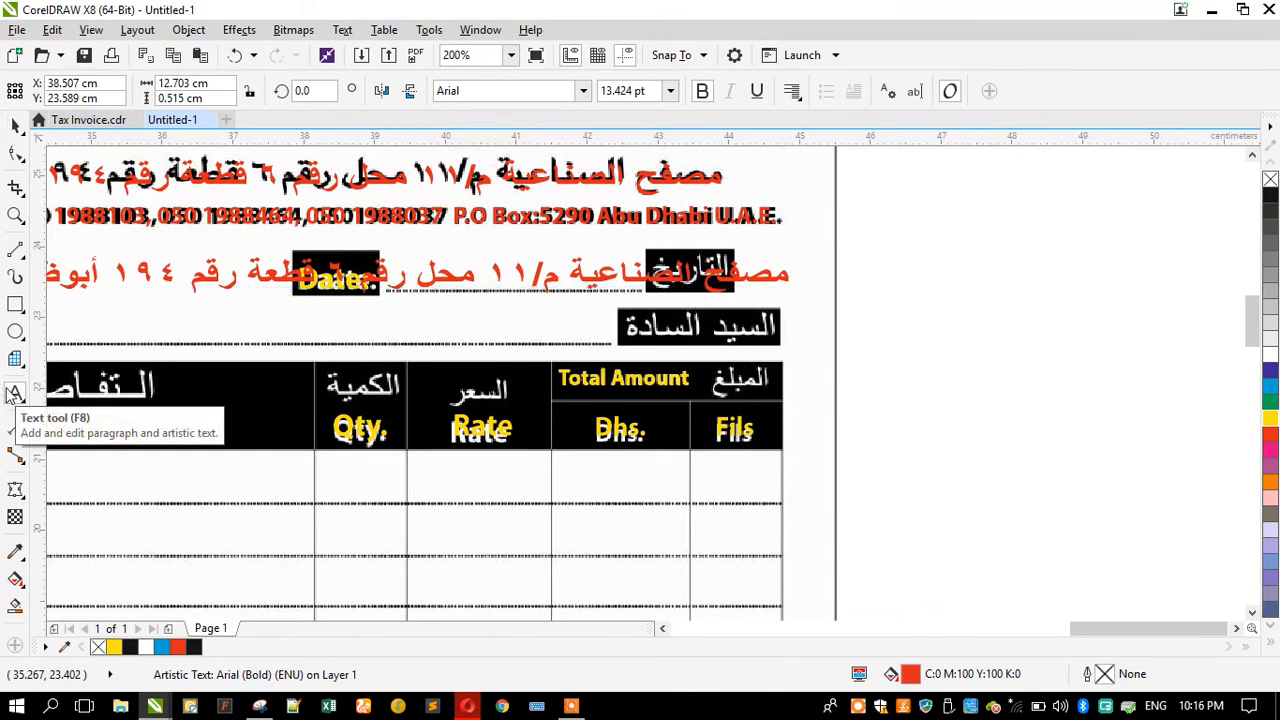
type("hg")
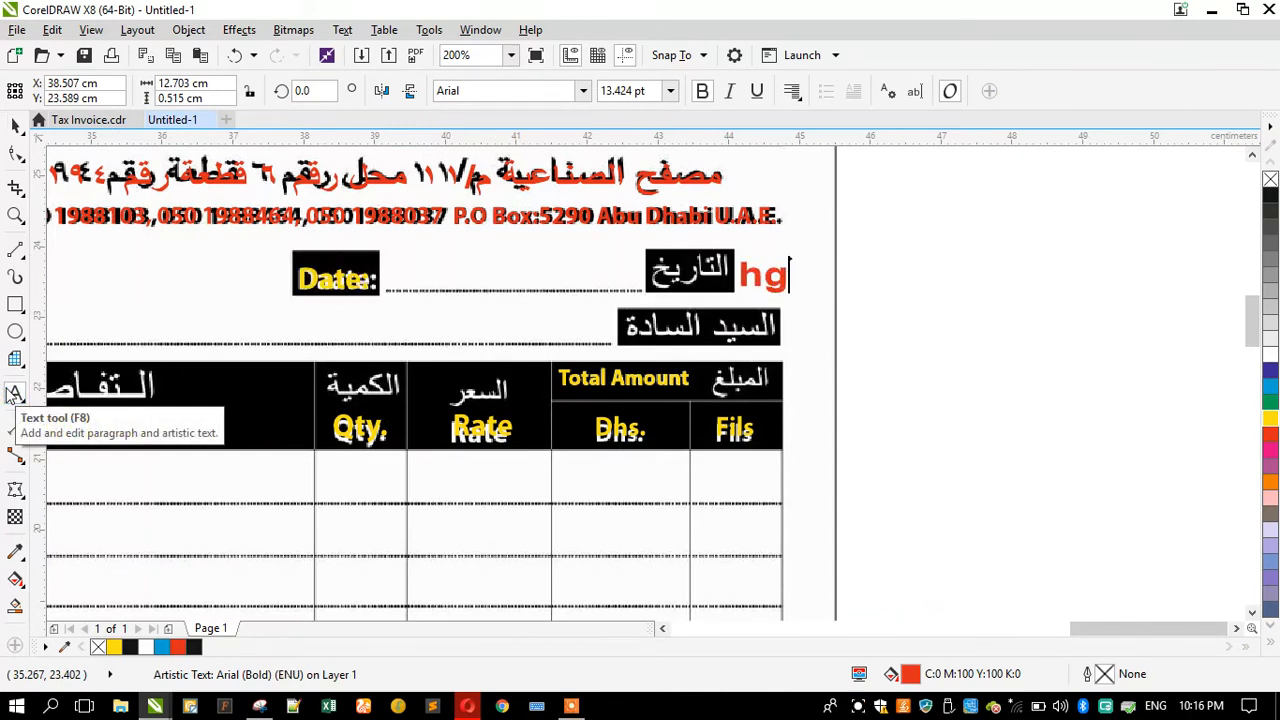
key("ctrl+z")
key("ctrl+z")
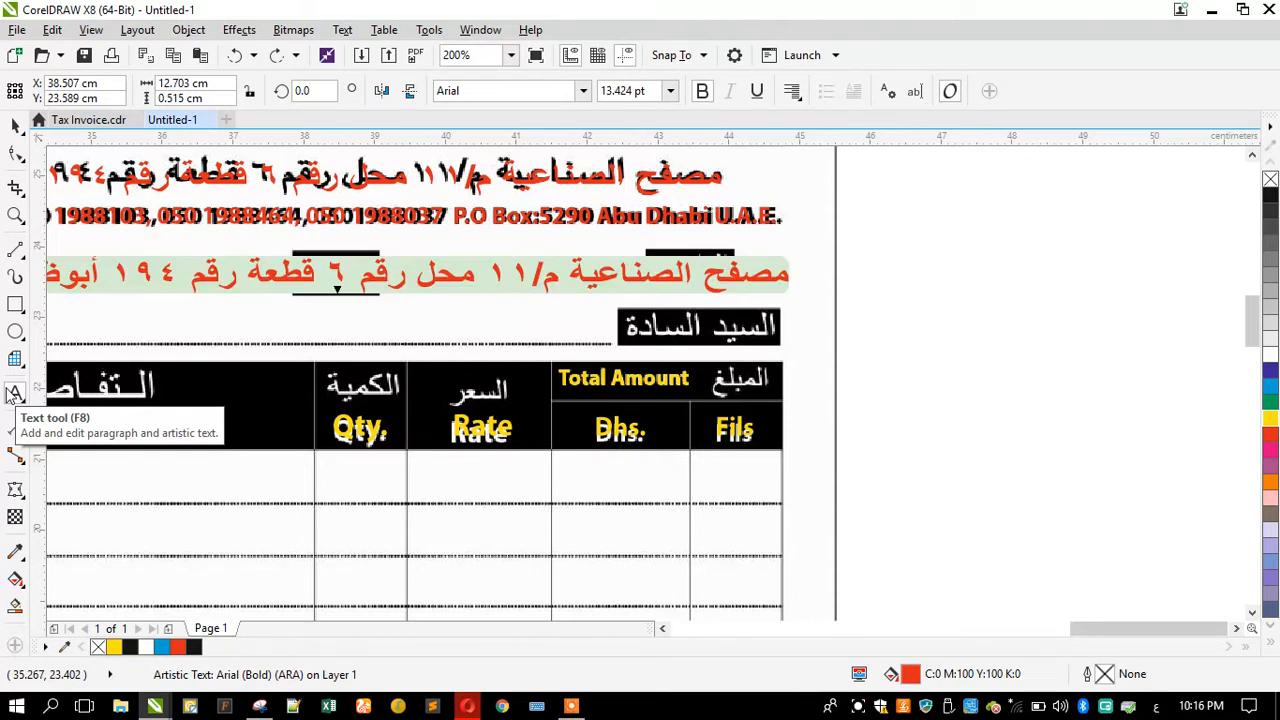
type("التاريخ")
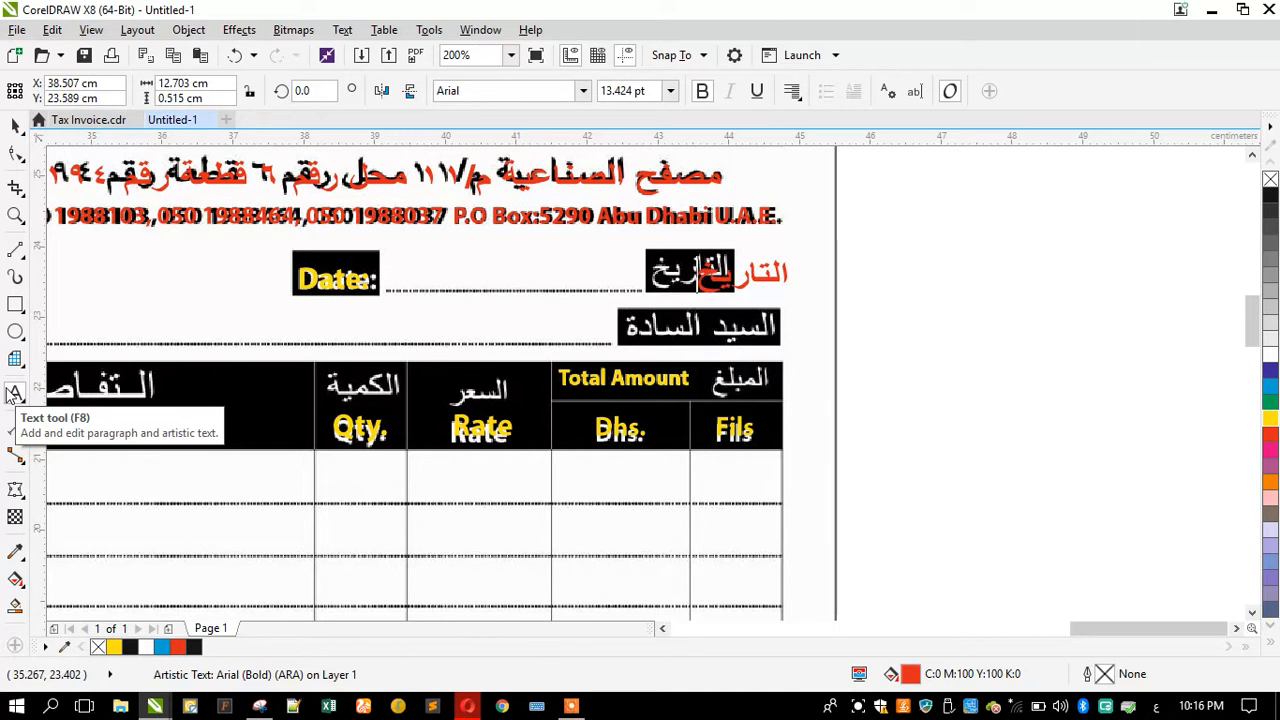
Step: Position the التاريخ label over its black box beside the date line
left_click(15, 124)
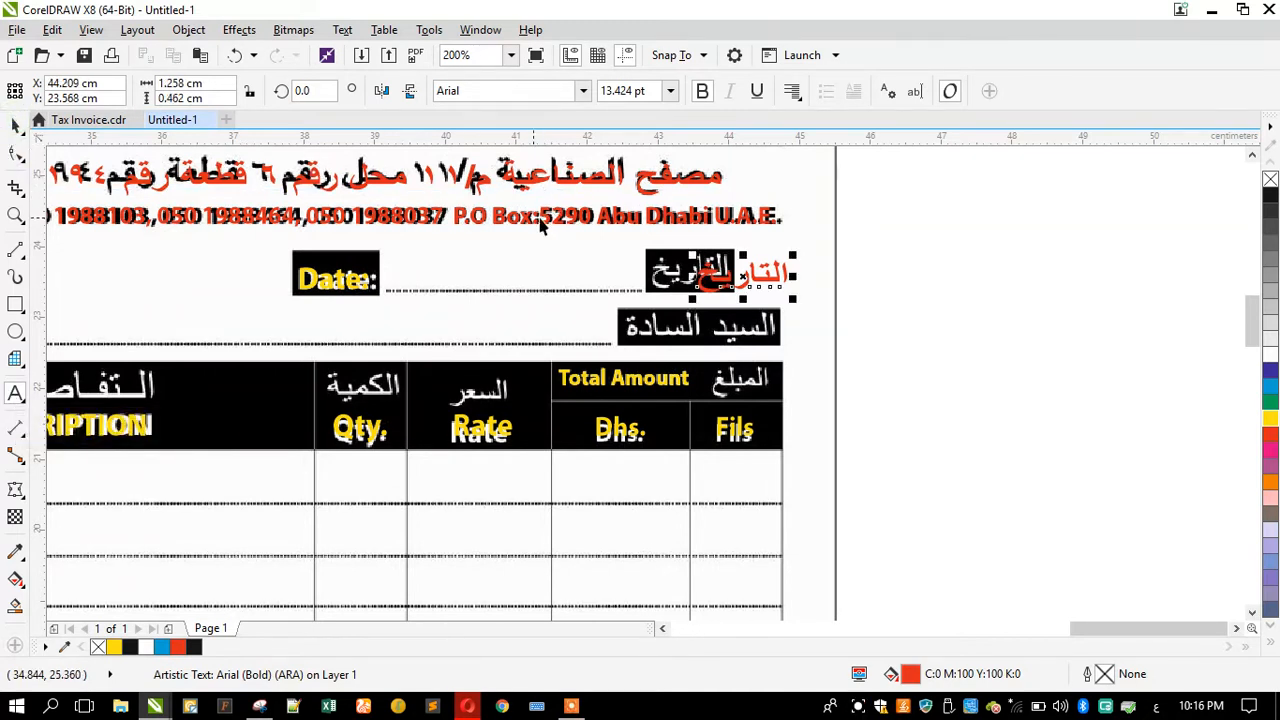
scroll(541, 224, "up", 1)
left_click_drag(707, 272, 612, 289)
left_click_drag(615, 297, 617, 297)
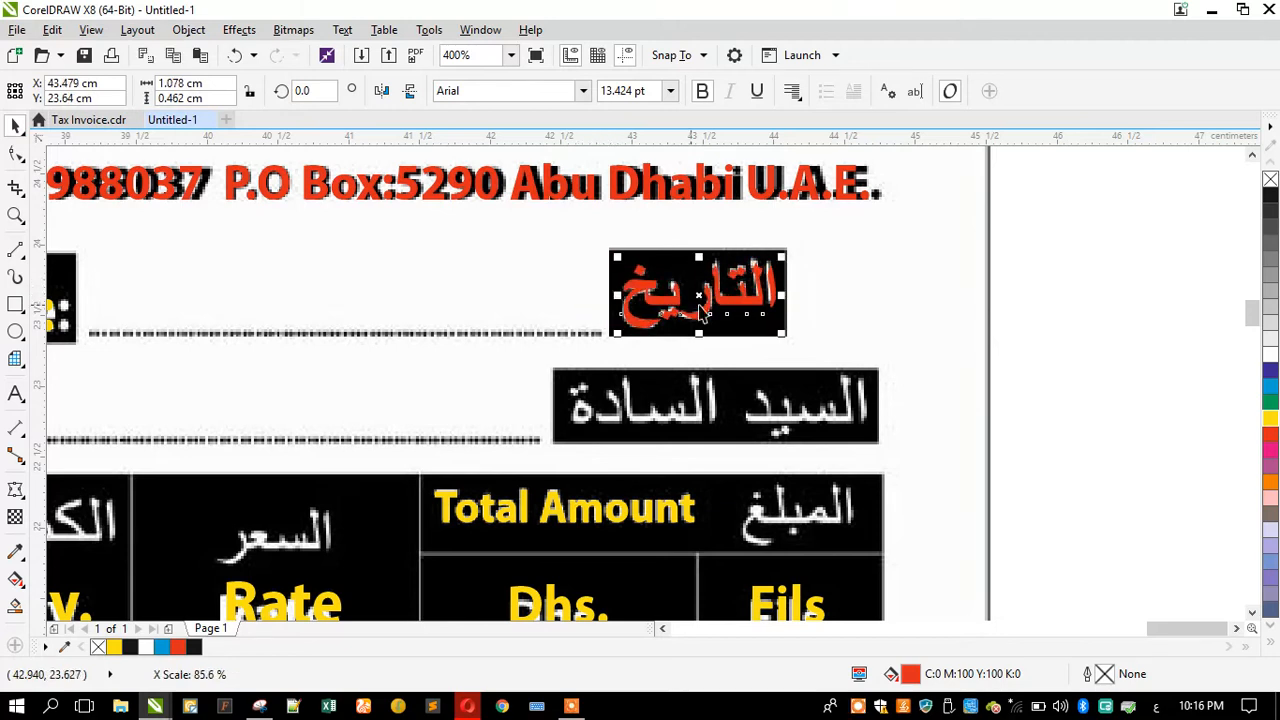
scroll(717, 302, "up", 1)
left_click_drag(717, 302, 718, 306)
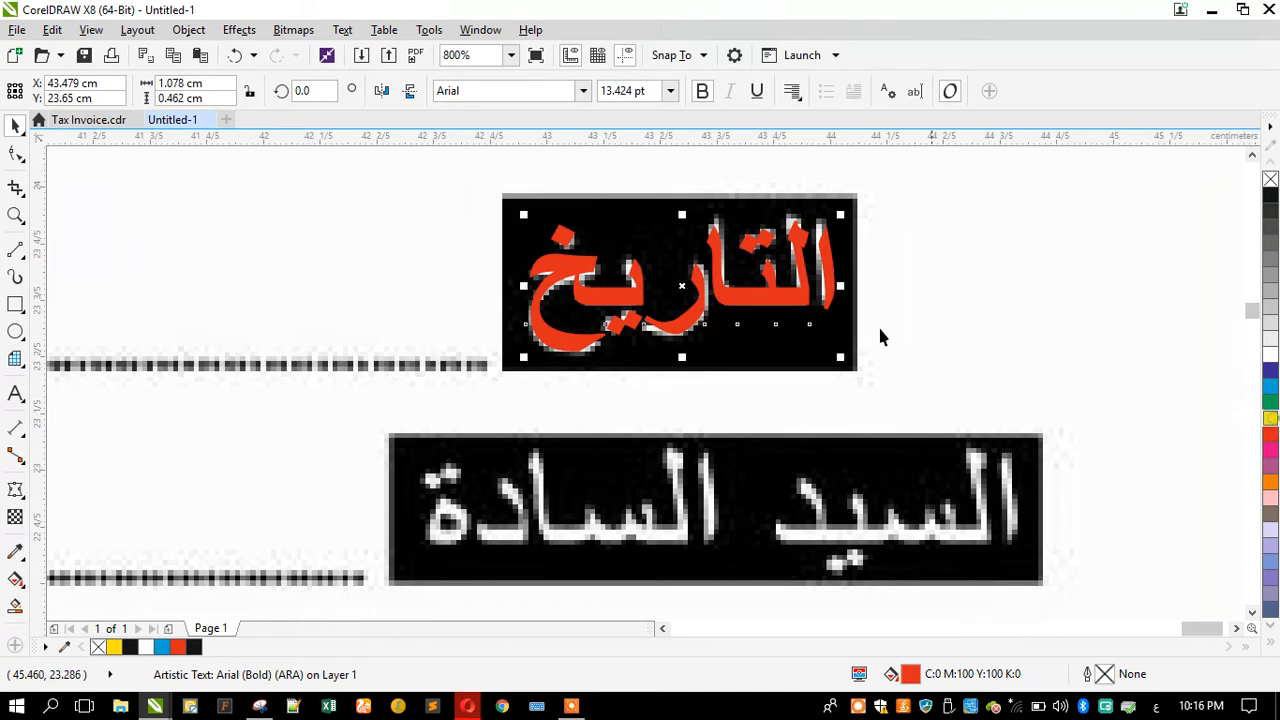
Step: Copy the التاريخ label onto the السيد السادة box and retype it as السيد /السادة
scroll(770, 287, "down", 1)
left_click_drag(766, 276, 855, 392)
left_click(16, 395)
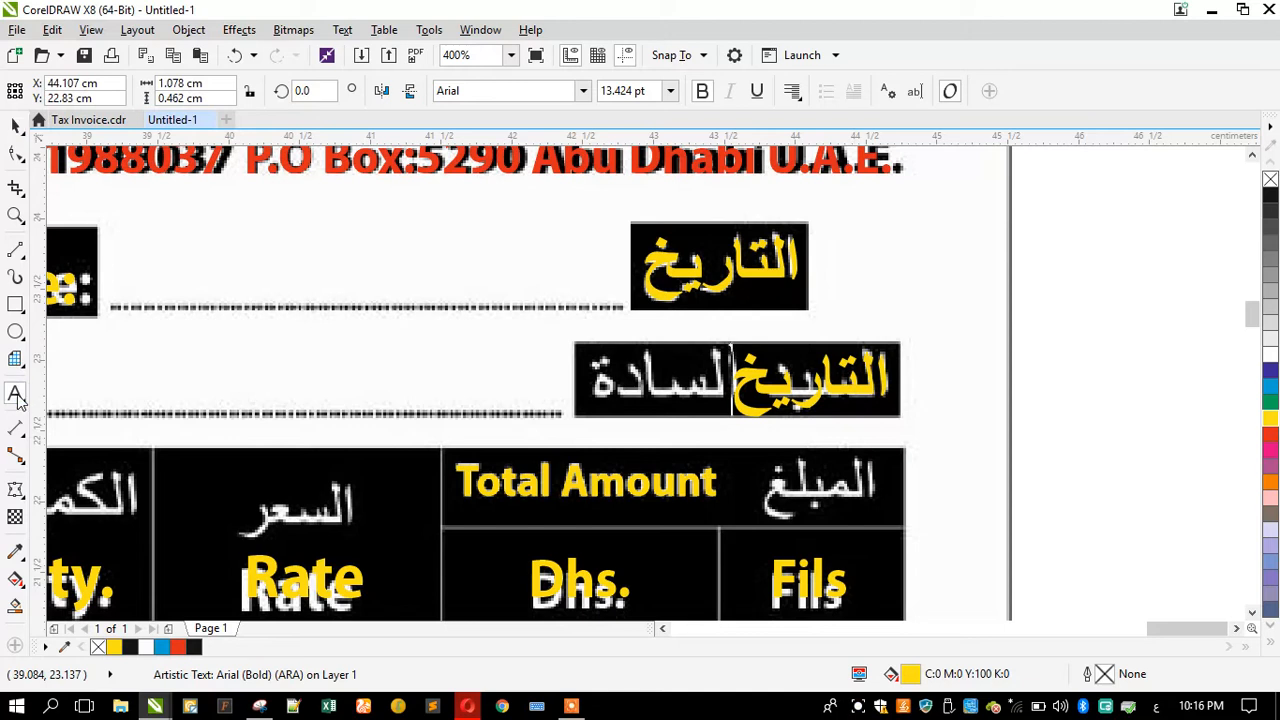
key("ctrl+a")
type("السيد")
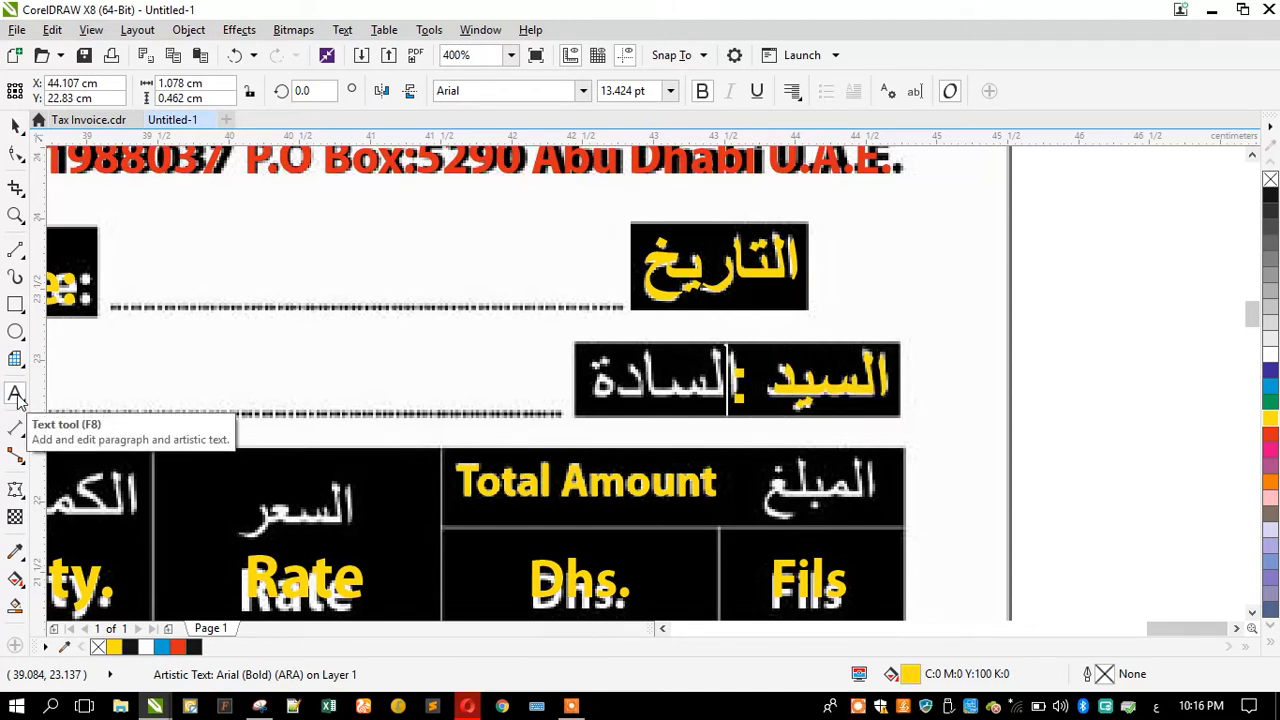
type(" /الساد")
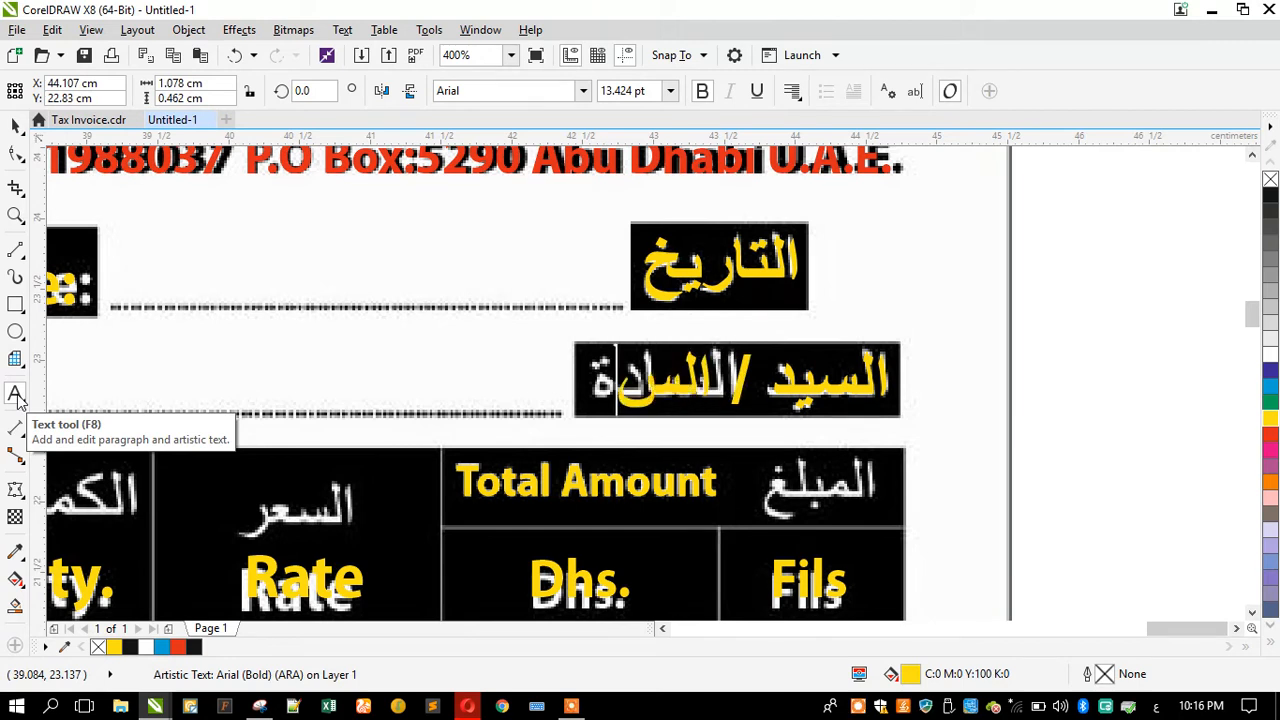
type("ةة")
key("Escape")
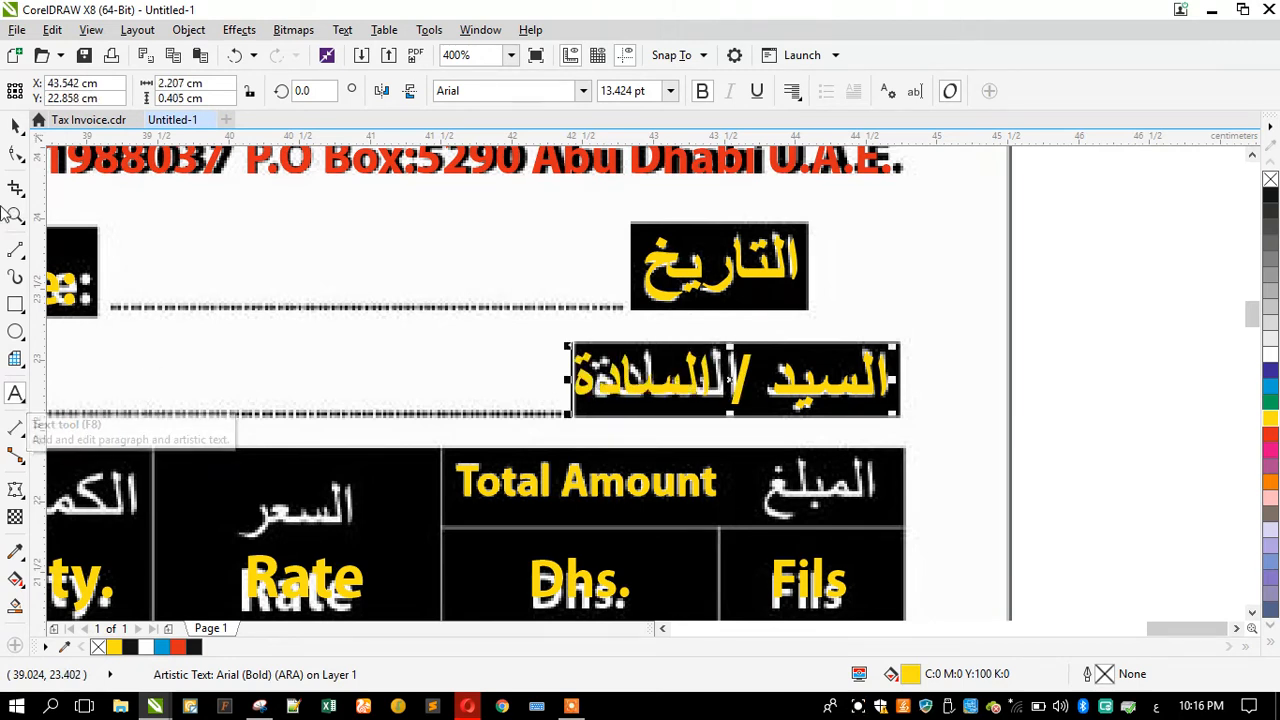
Step: Narrow the السيد /السادة label so it fits inside its box
left_click(15, 127)
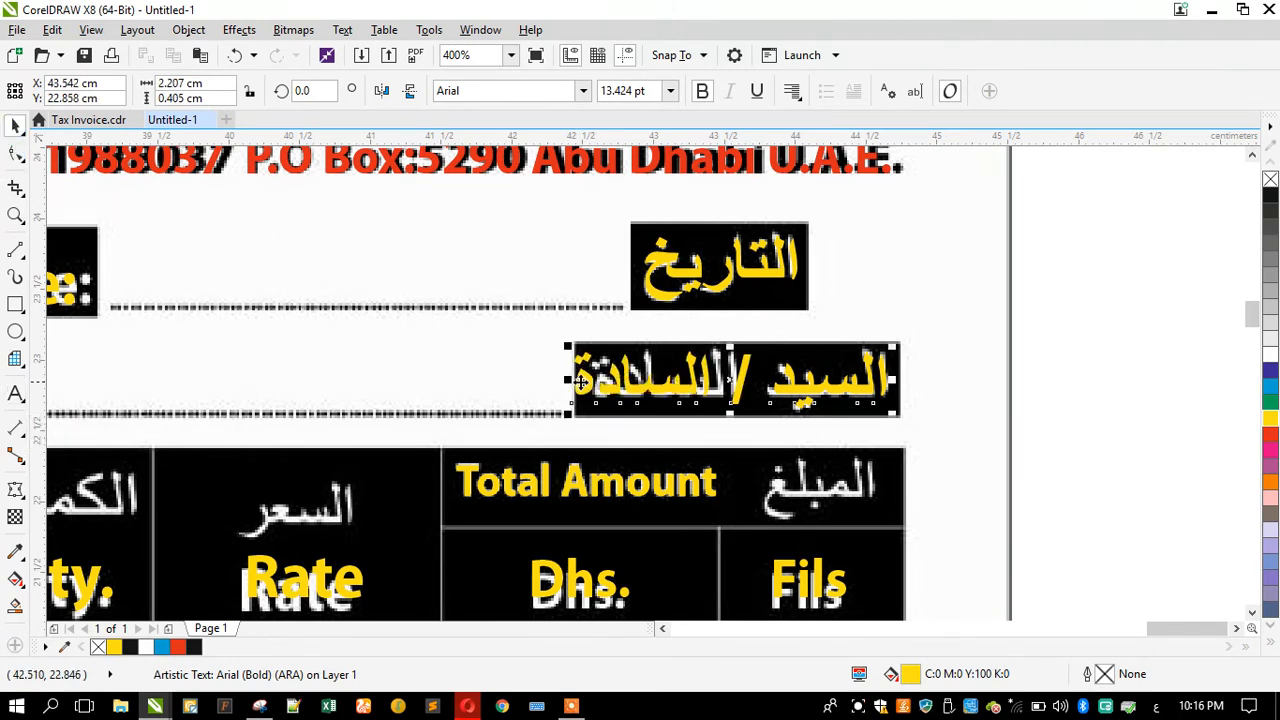
left_click_drag(565, 380, 583, 380)
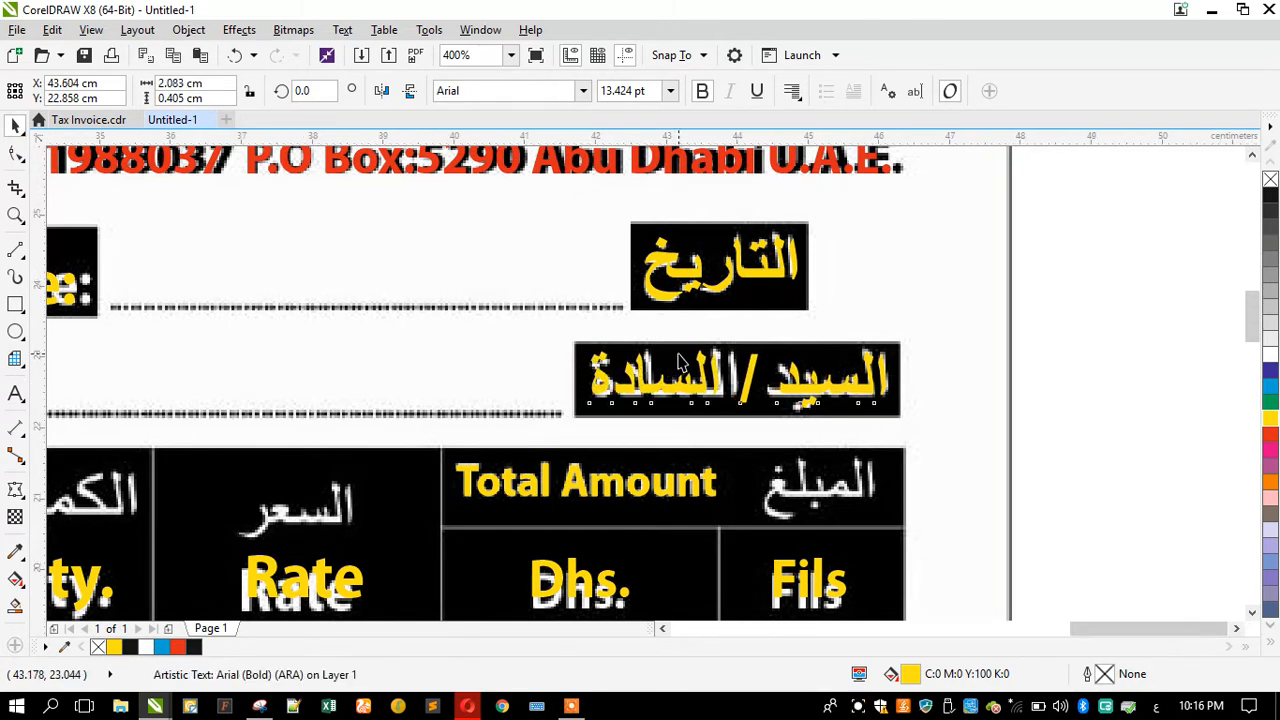
scroll(680, 352, "down", 2)
scroll(720, 410, "up", 2)
Step: Place a copy of the label on the المبلغ header box, replacing its text with المبلغ and narrowing it slightly
left_click_drag(737, 349, 745, 458)
right_click(745, 458)
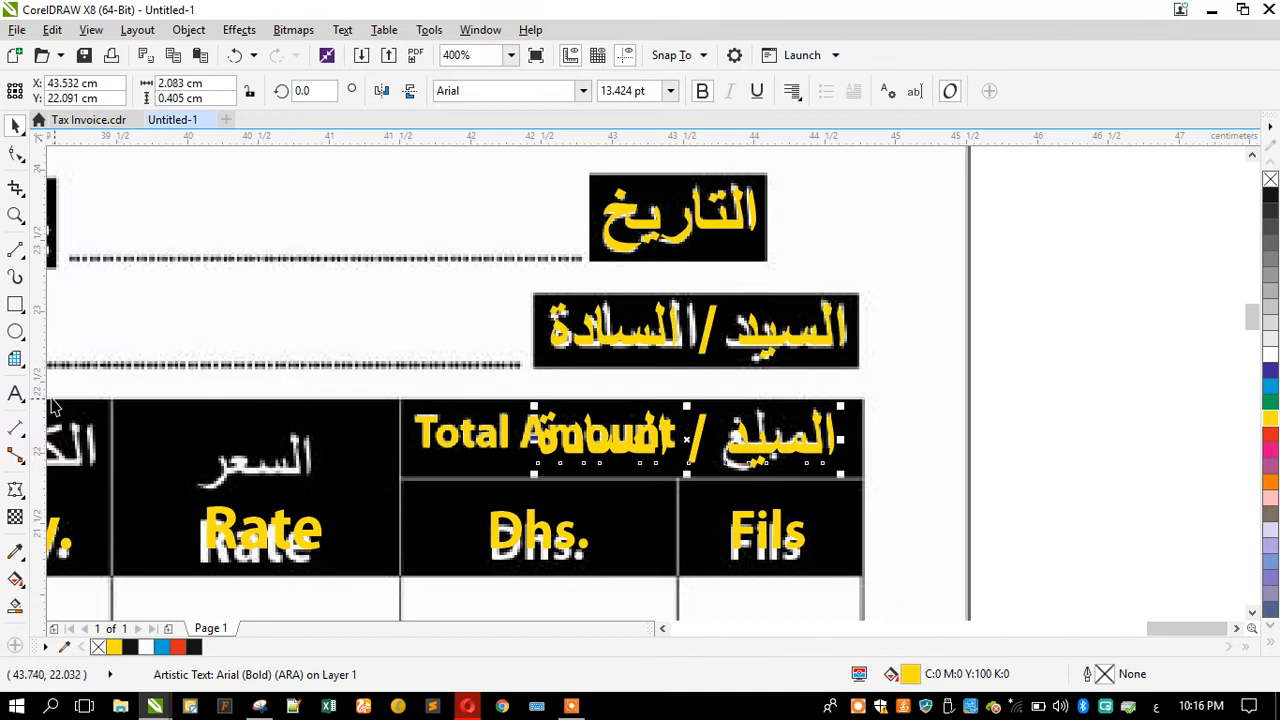
left_click(15, 394)
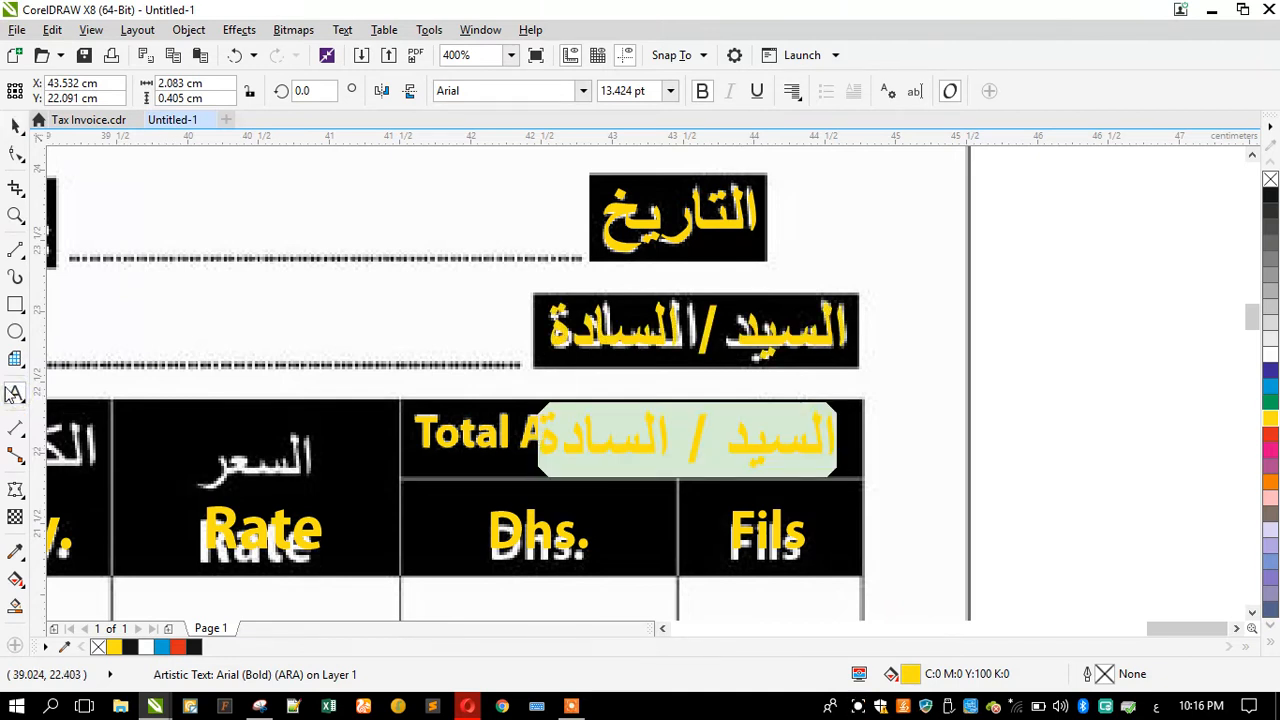
type("المبلغ")
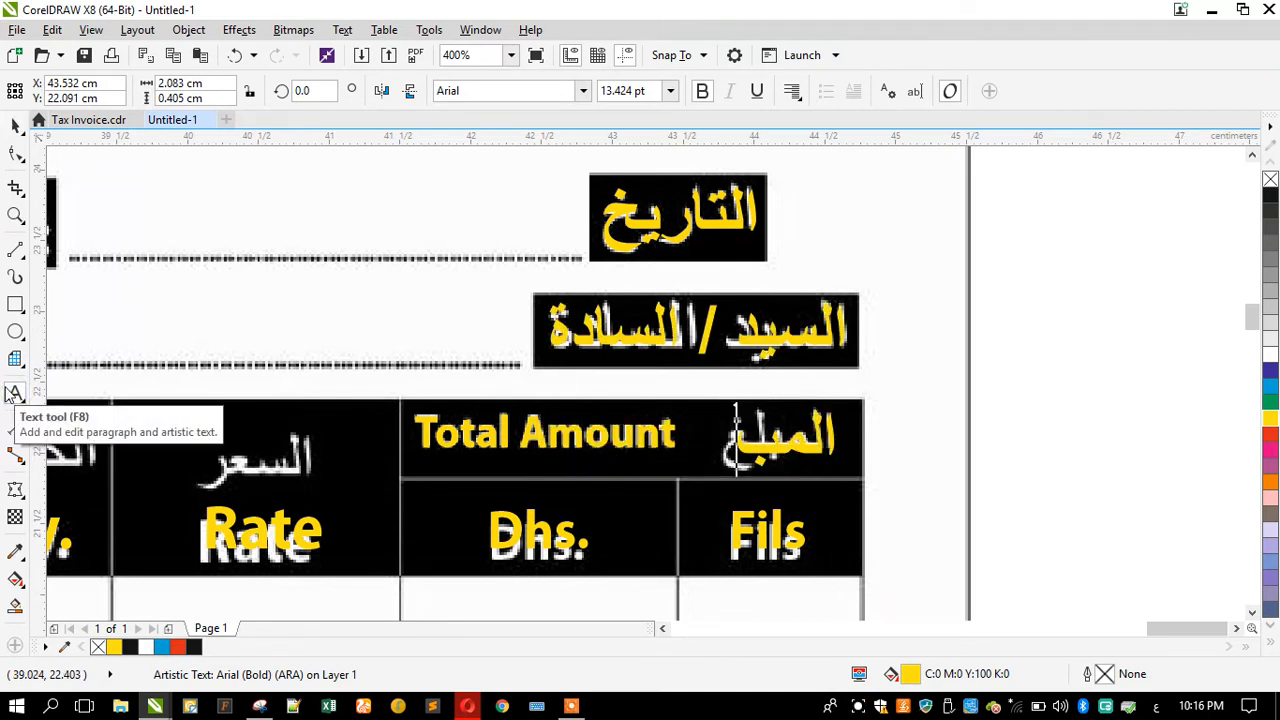
key("Escape")
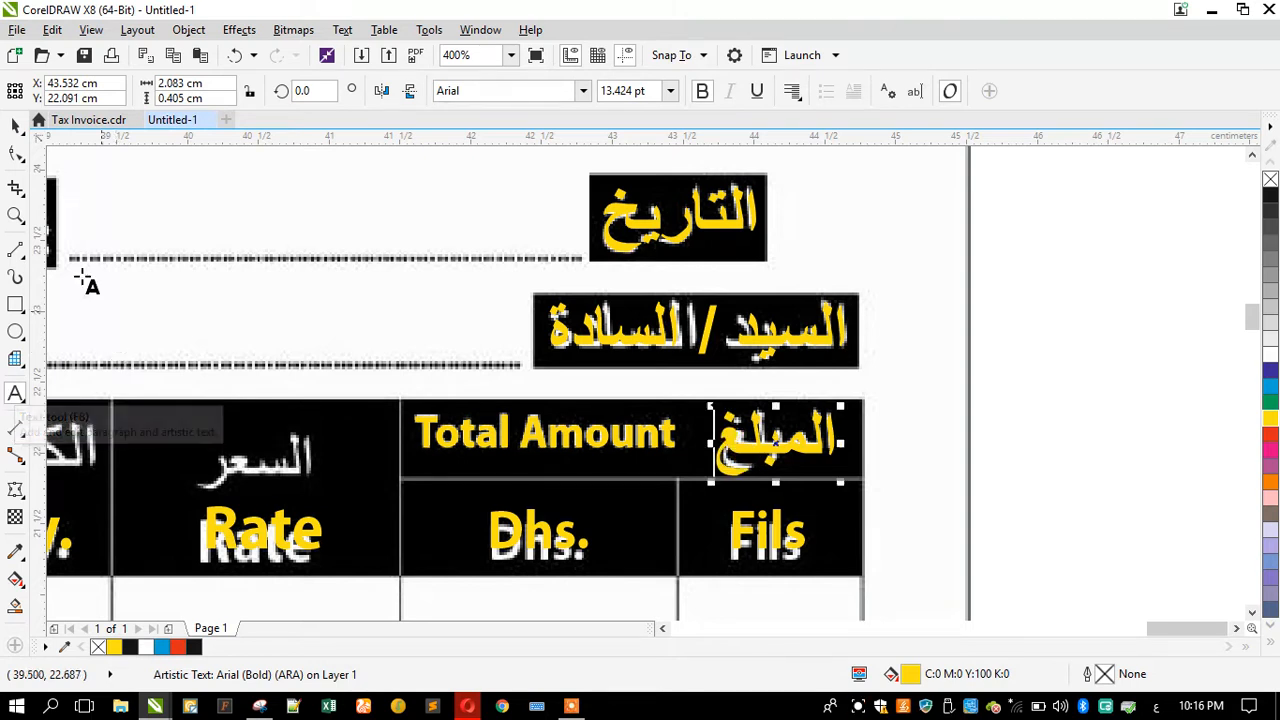
scroll(777, 482, "up", 2)
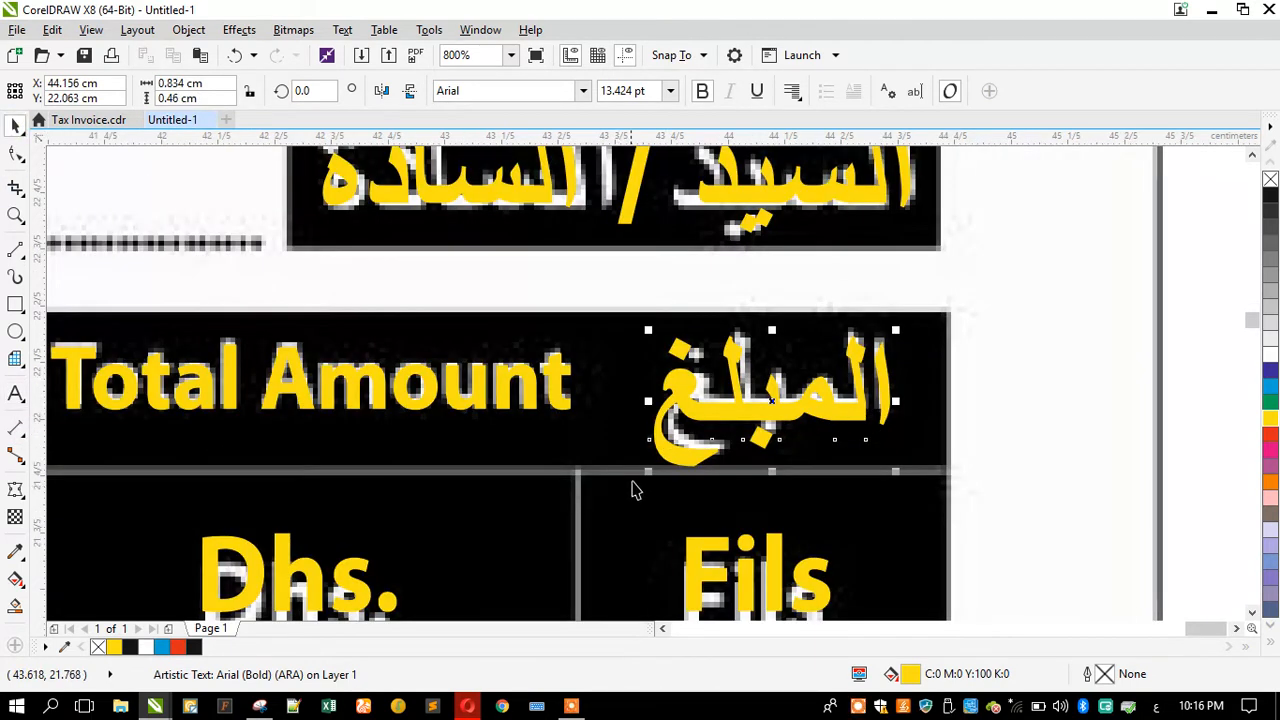
left_click_drag(641, 475, 690, 470)
Step: Copy the المبلغ label onto the السعر header box and retype it as السعر
scroll(800, 410, "down", 2)
left_click_drag(793, 405, 277, 405)
left_click(18, 393)
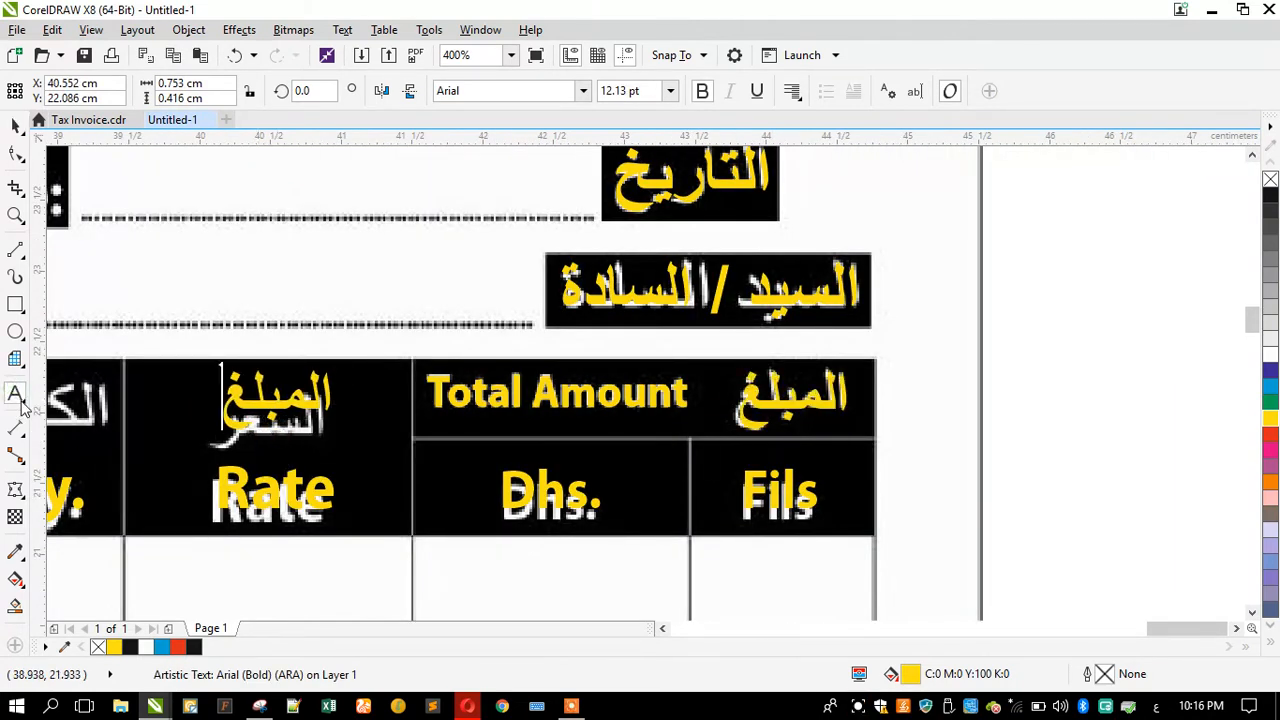
type("السعر")
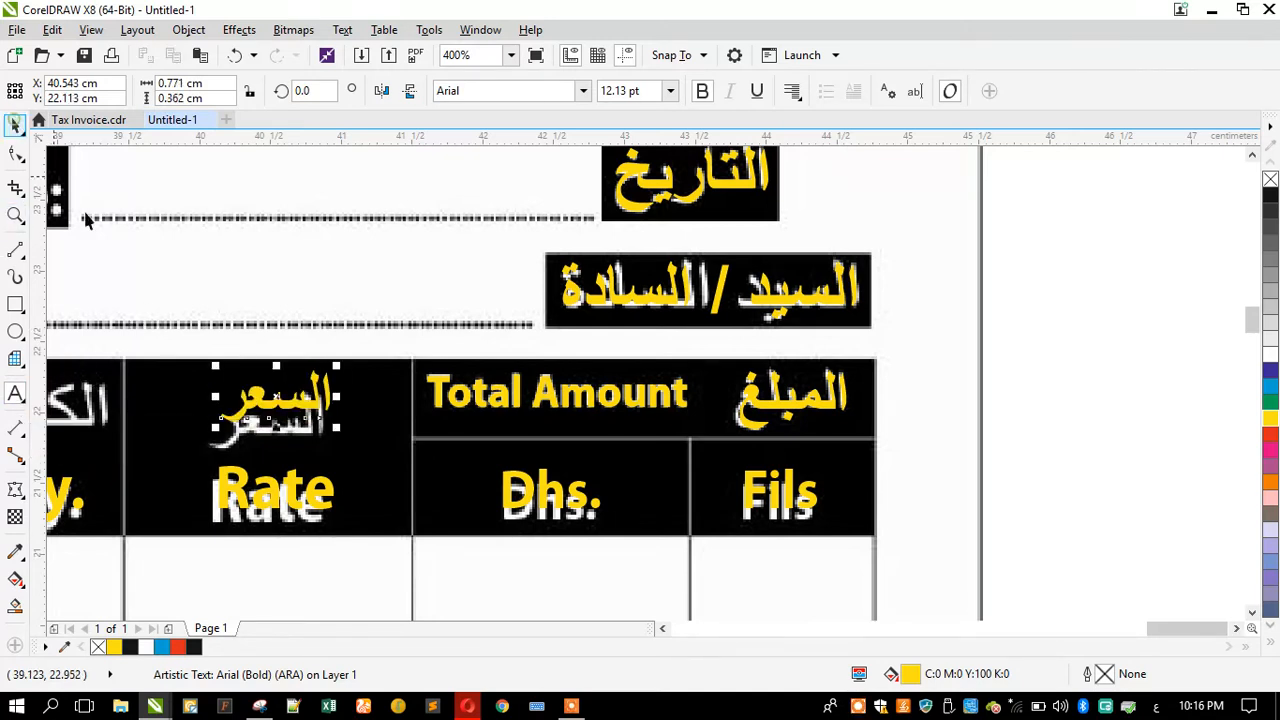
scroll(275, 435, "up", 1)
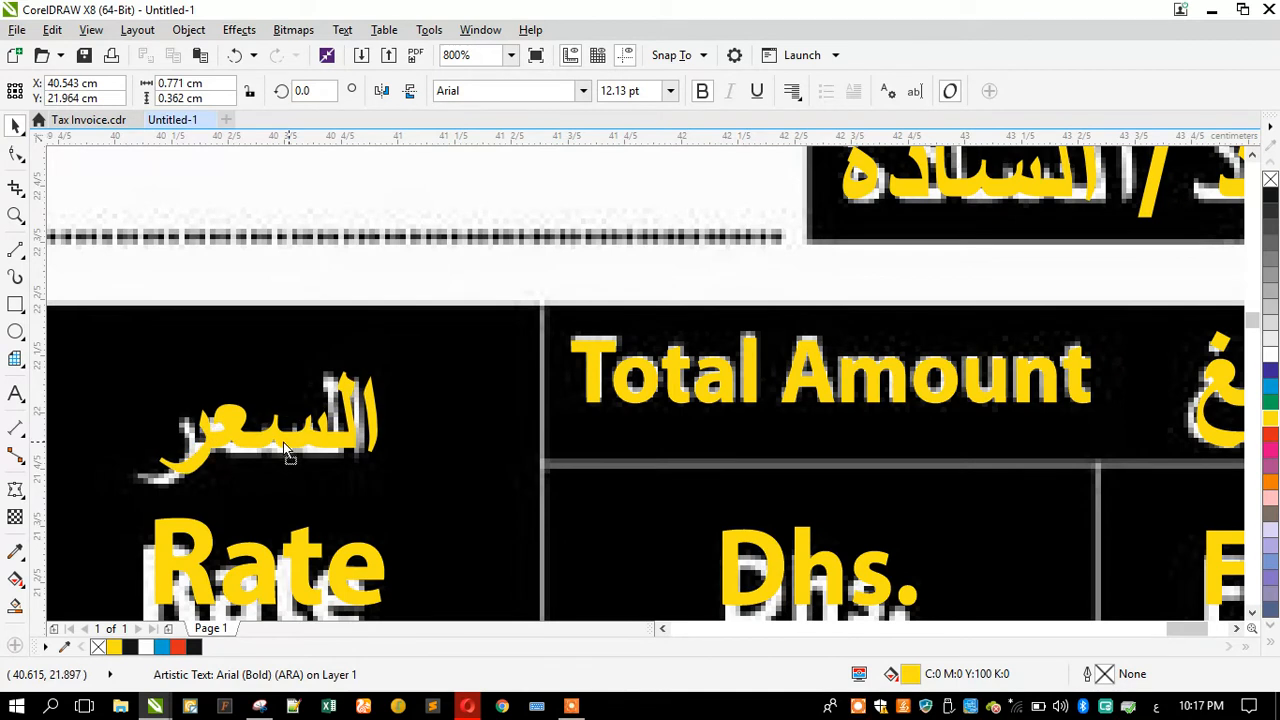
scroll(283, 442, "down", 3)
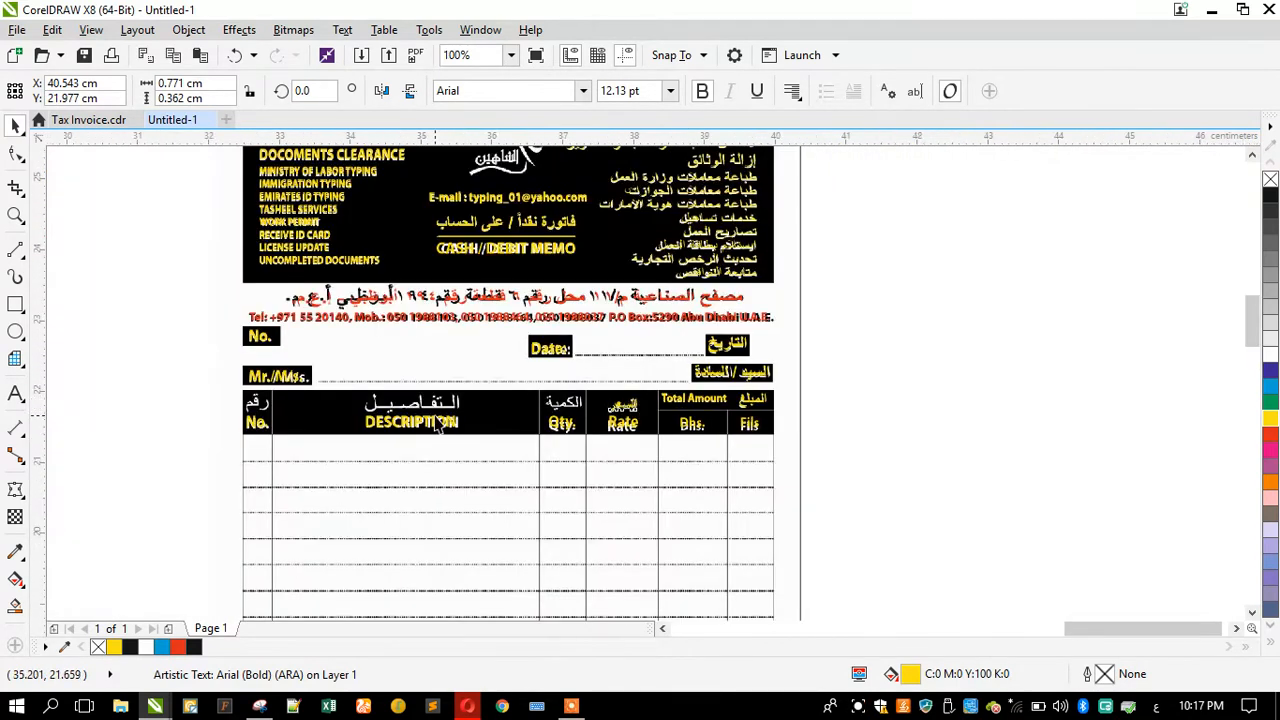
Step: Copy the السعر label toward the quantity column and retype it as الكمية
scroll(440, 424, "up", 1)
scroll(627, 410, "up", 1)
left_click_drag(627, 403, 513, 403)
left_click_drag(358, 397, 358, 397)
left_click(15, 393)
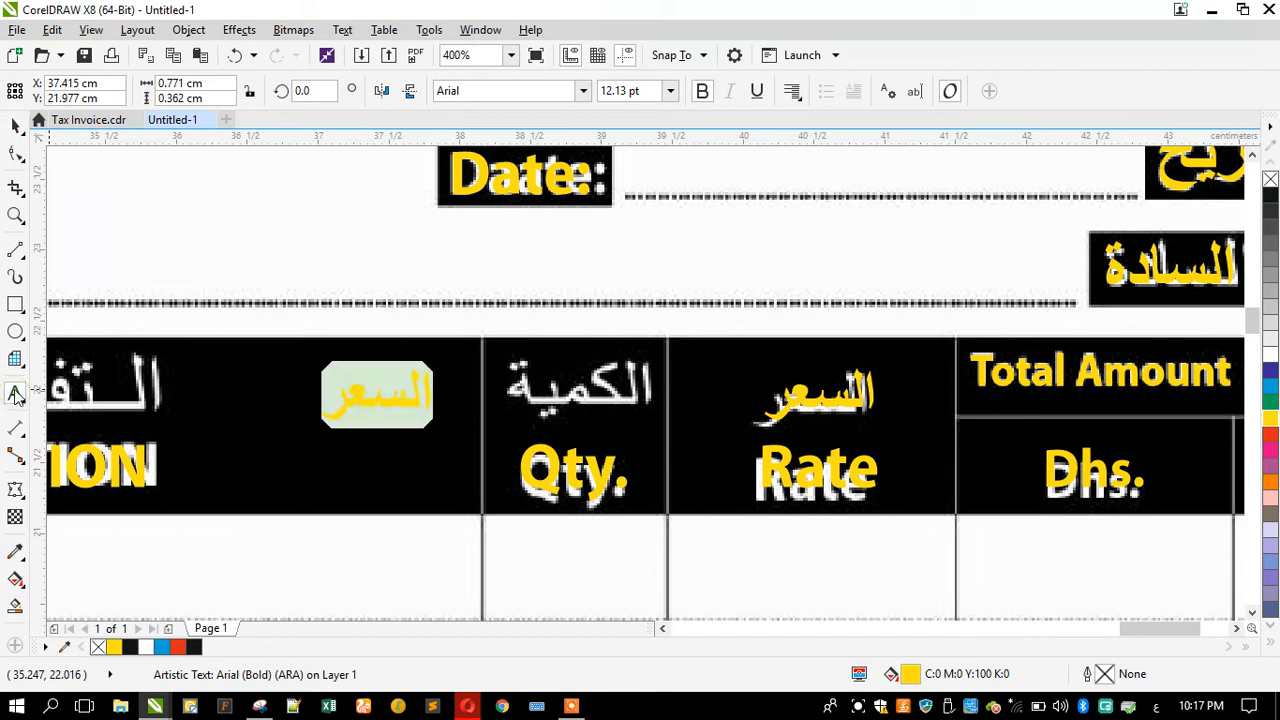
type("الك")
key("BackSpace")
type("ة")
key("BackSpace")
type("كمية")
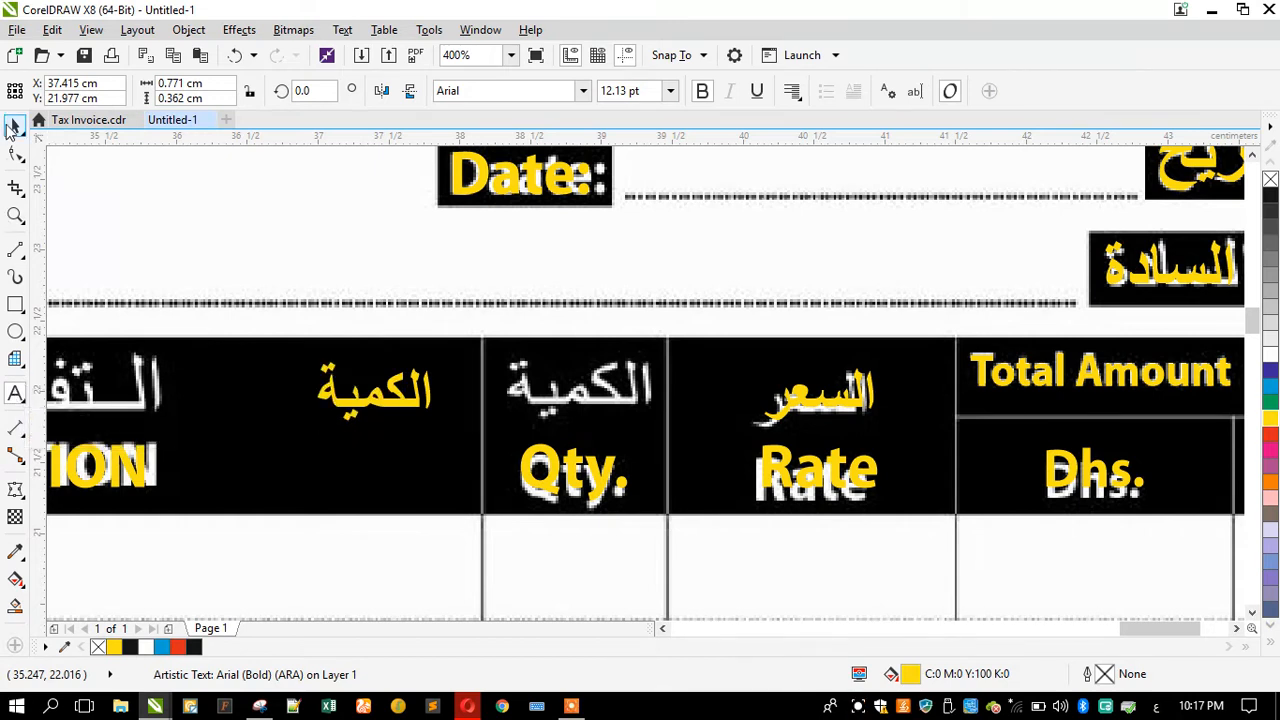
Step: Move the الكمية label onto its box above Qty
left_click(12, 126)
left_click_drag(397, 390, 447, 397)
scroll(597, 392, "down", 2)
right_click(447, 397)
key("ctrl+z")
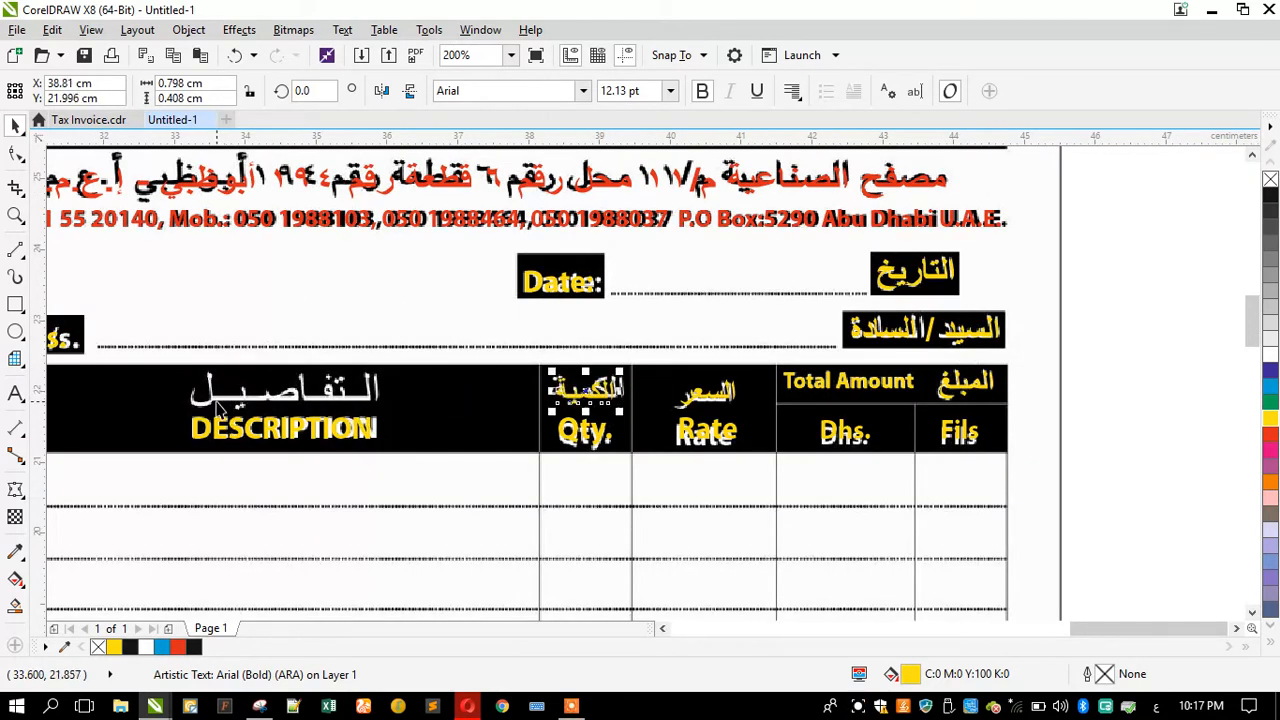
Step: Copy the الكمية label onto the التفاصيل header box and retype it as التفاصيل
left_click_drag(597, 392, 444, 394)
scroll(117, 397, "up", 2)
left_click(14, 394)
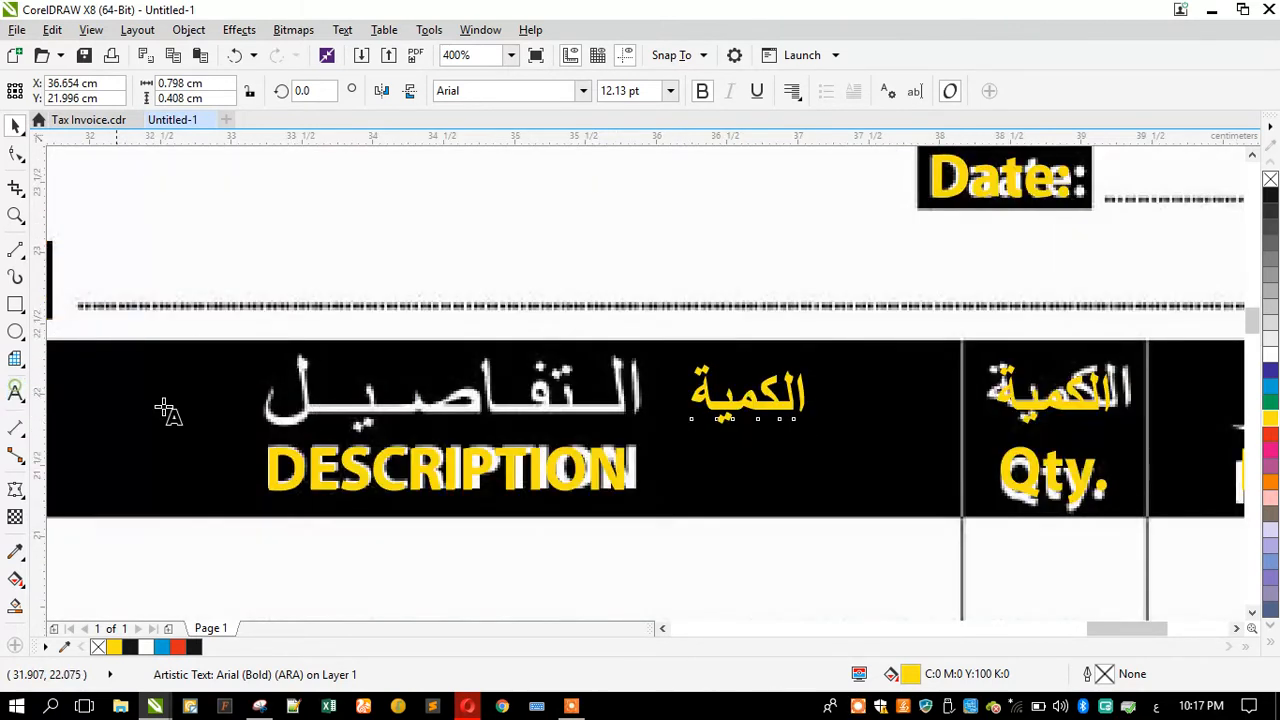
key("ctrl+a")
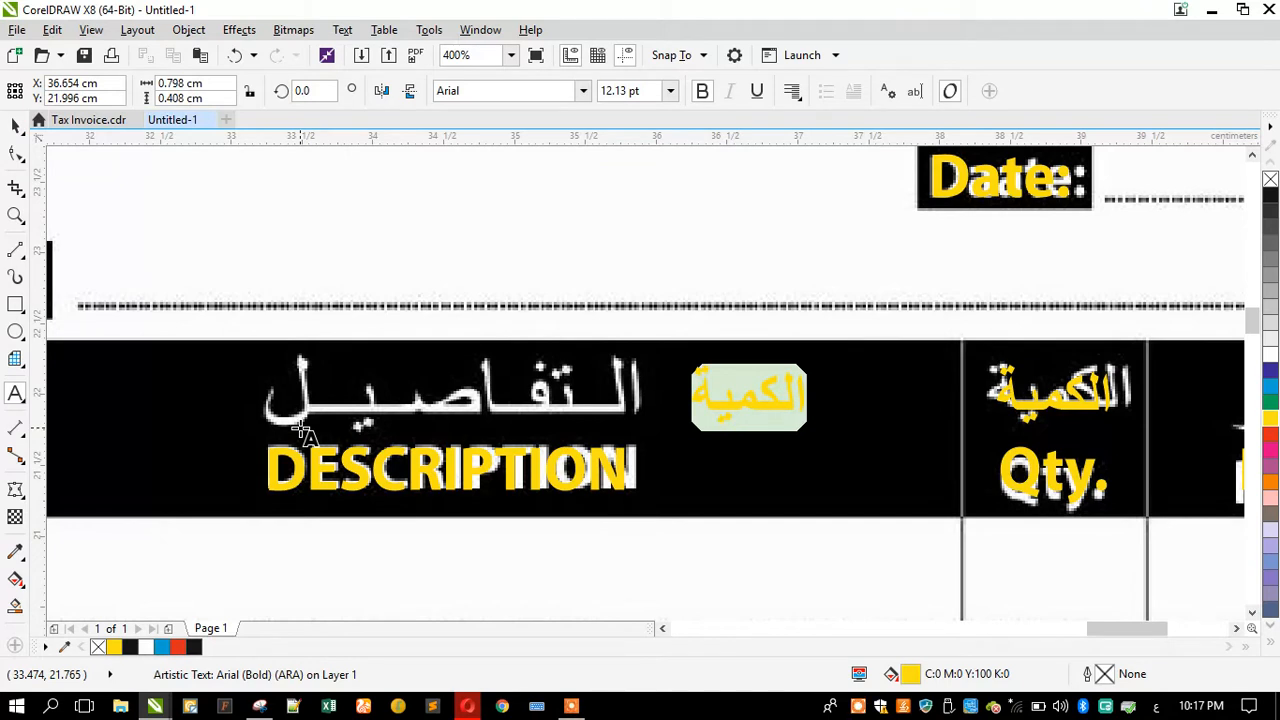
type("التفاصيل")
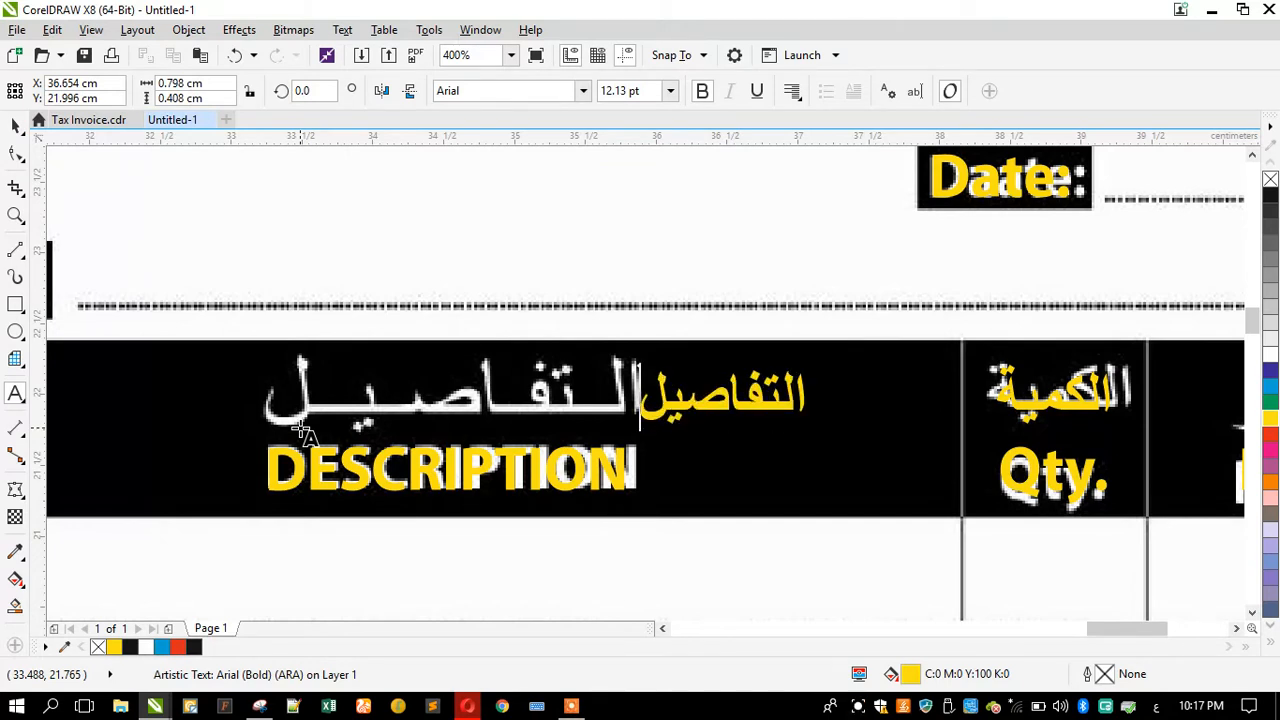
Step: Stretch the التفاصيل label with tatweel characters and move it onto the scanned التفاصيل lettering
left_click(748, 418)
type("ـــ")
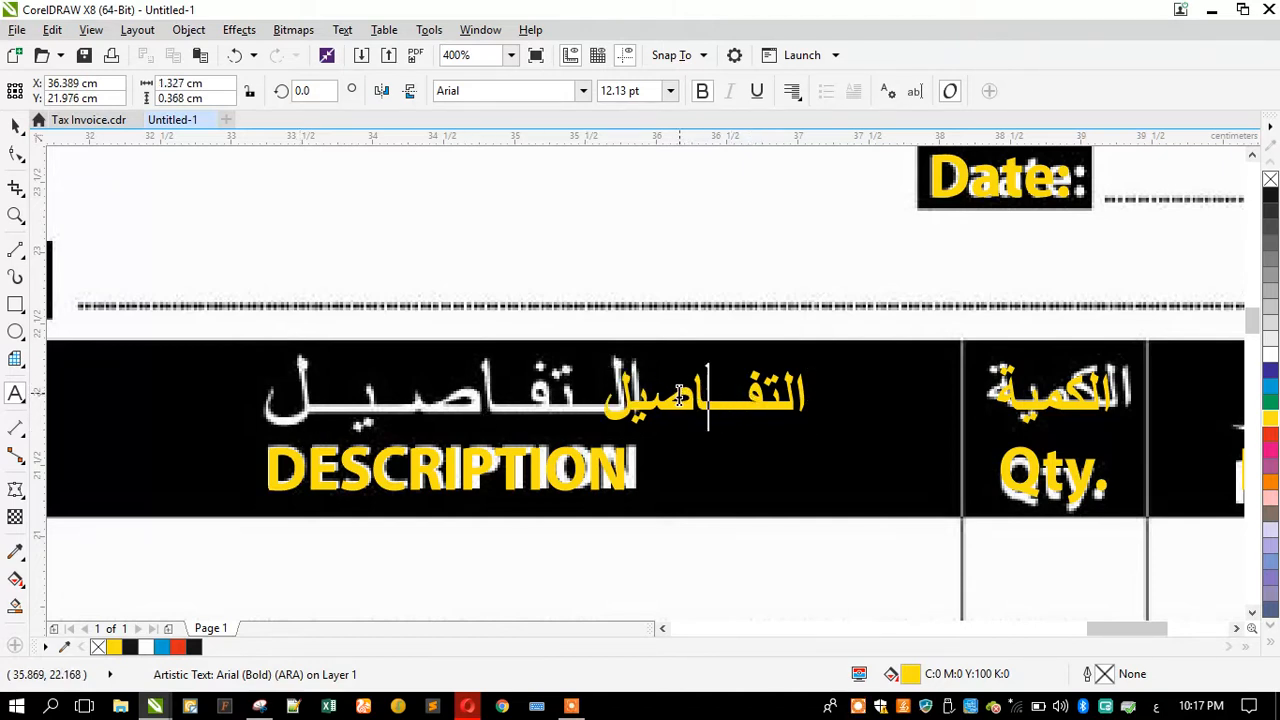
left_click(650, 395)
type("ـ")
type("ـــ")
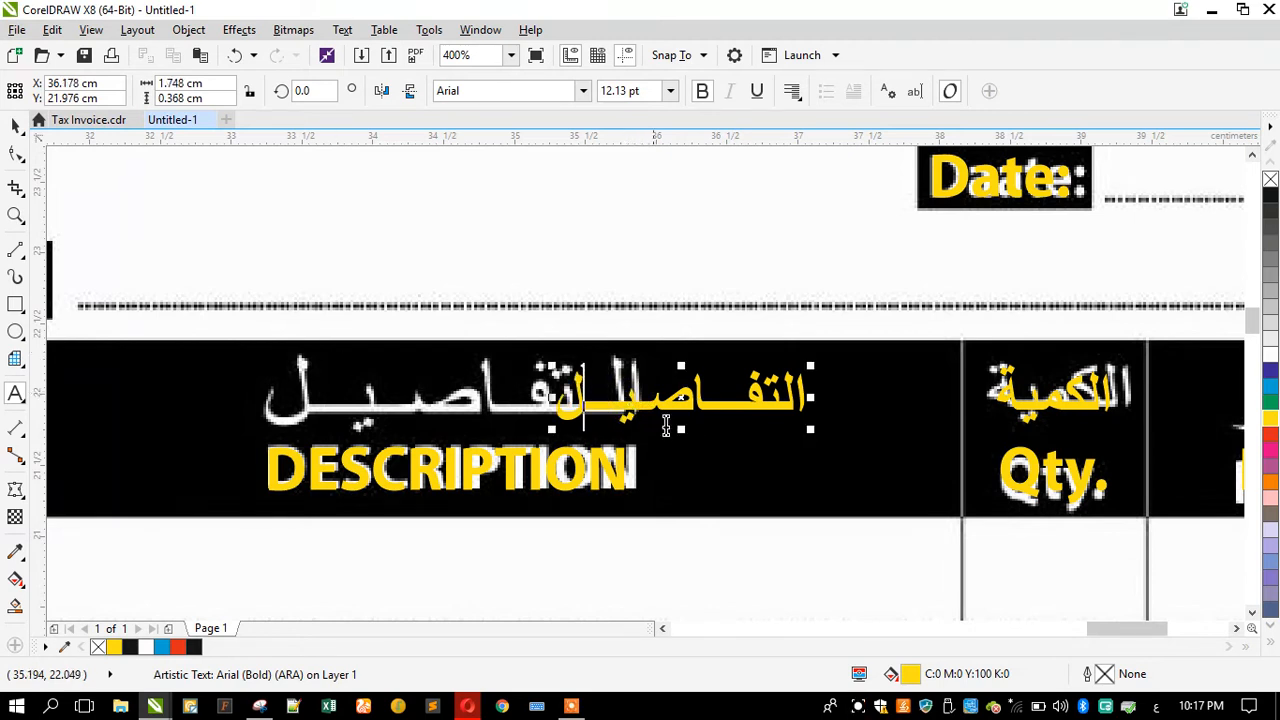
left_click(769, 400)
type("ــ")
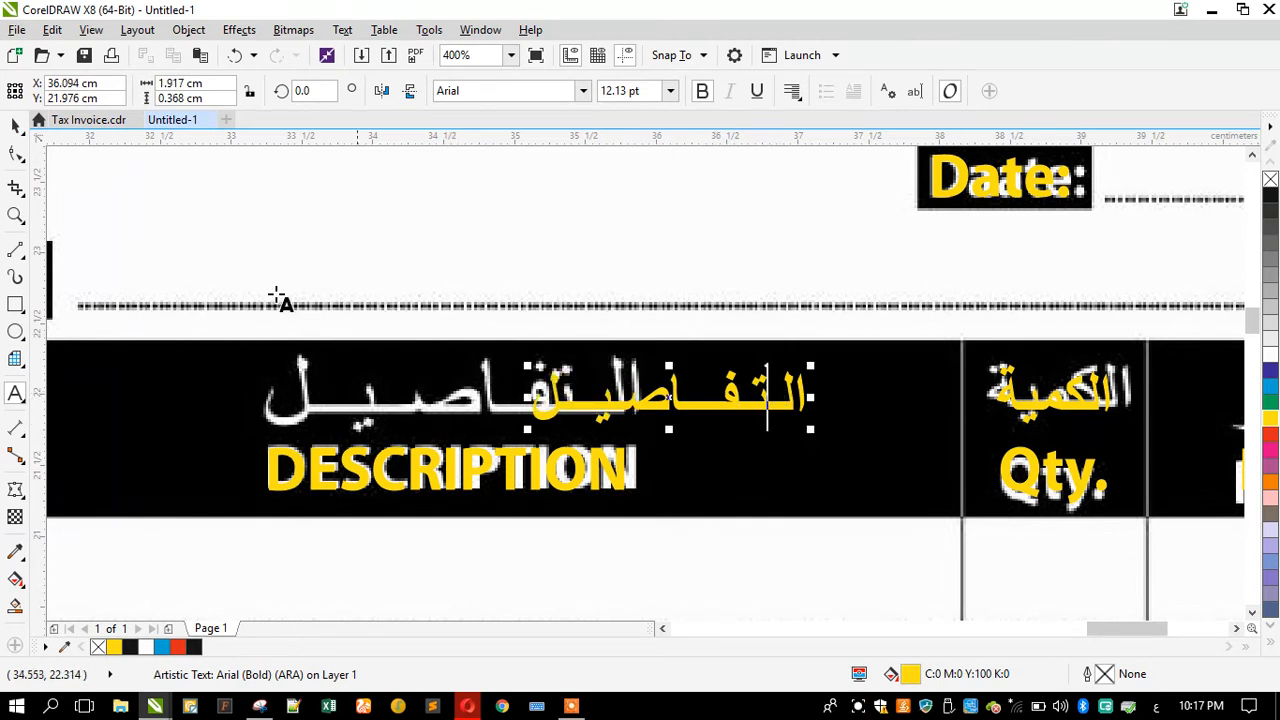
left_click(15, 124)
left_click_drag(556, 401, 265, 398)
Step: Copy the الكمية label onto the No. header box, retype it as رقم and position it over the scanned word
scroll(604, 447, "down", 2)
left_click_drag(985, 388, 727, 404)
scroll(750, 388, "up", 2)
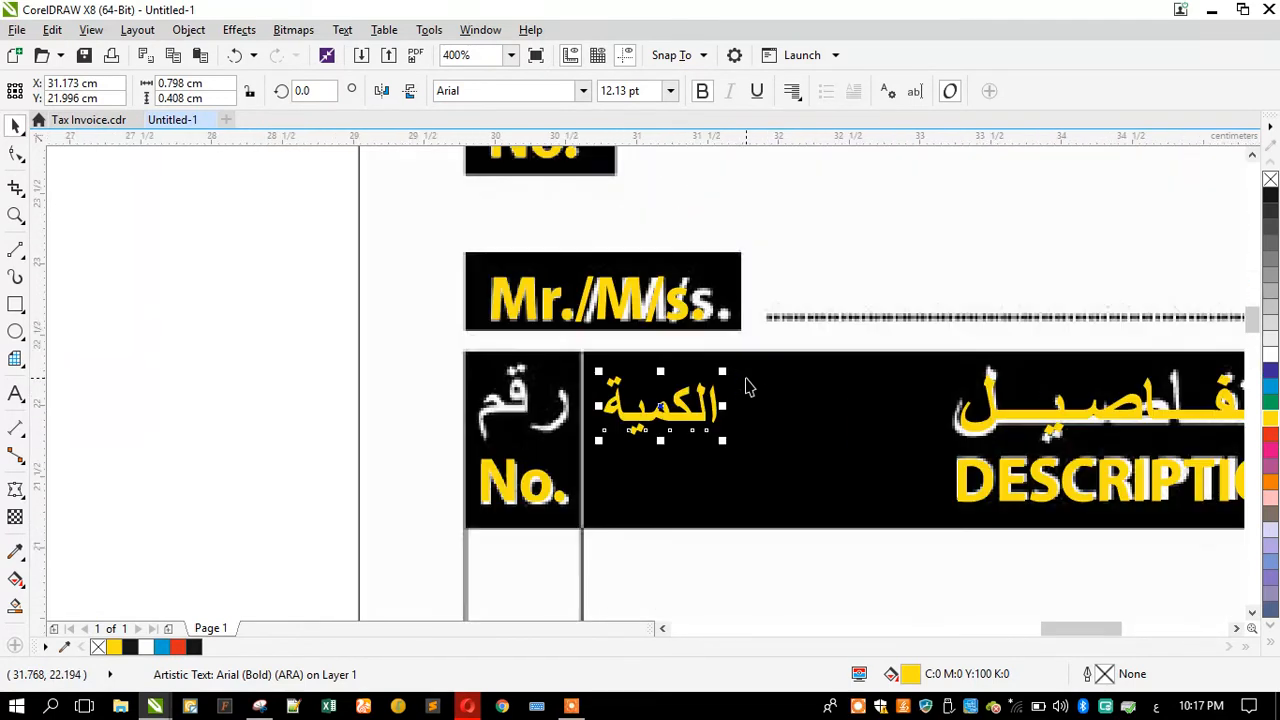
left_click(14, 395)
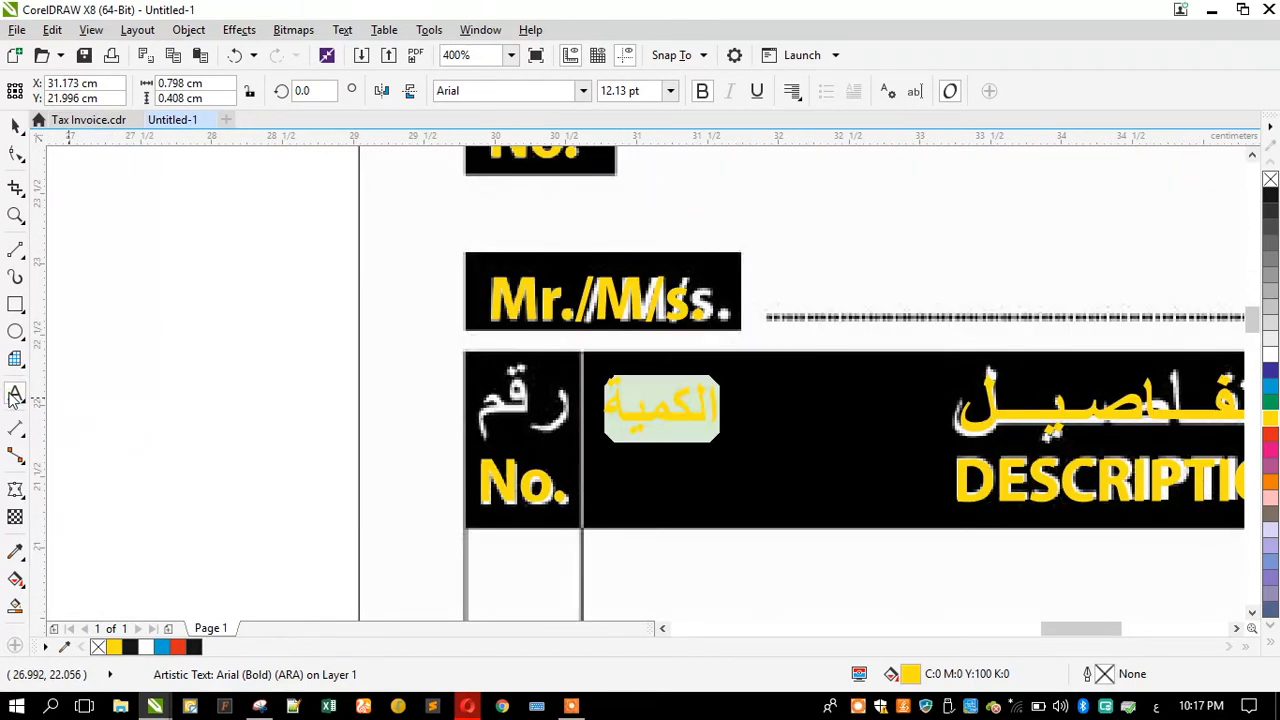
type("رقم")
left_click(14, 125)
left_click_drag(688, 412, 528, 432)
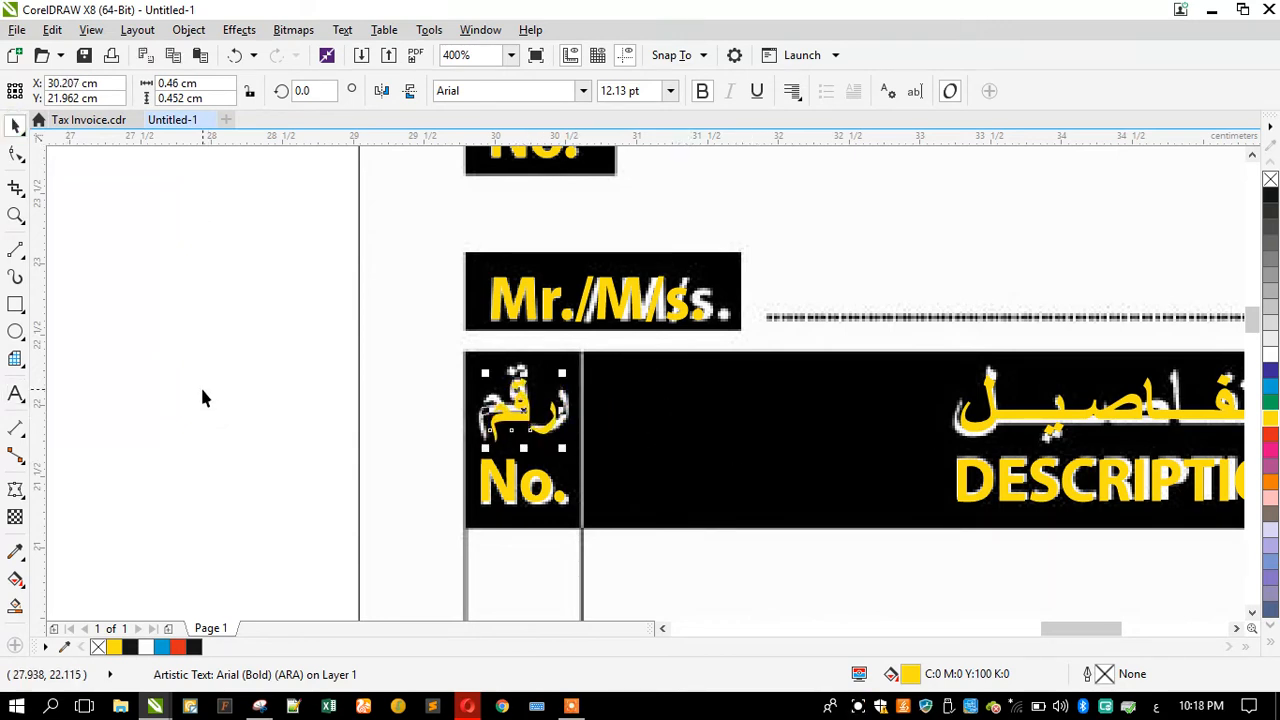
Step: Copy the رقم label to the المجموع box, retype it as المجموع, then move and scale it over the scanned word
scroll(202, 398, "down", 4)
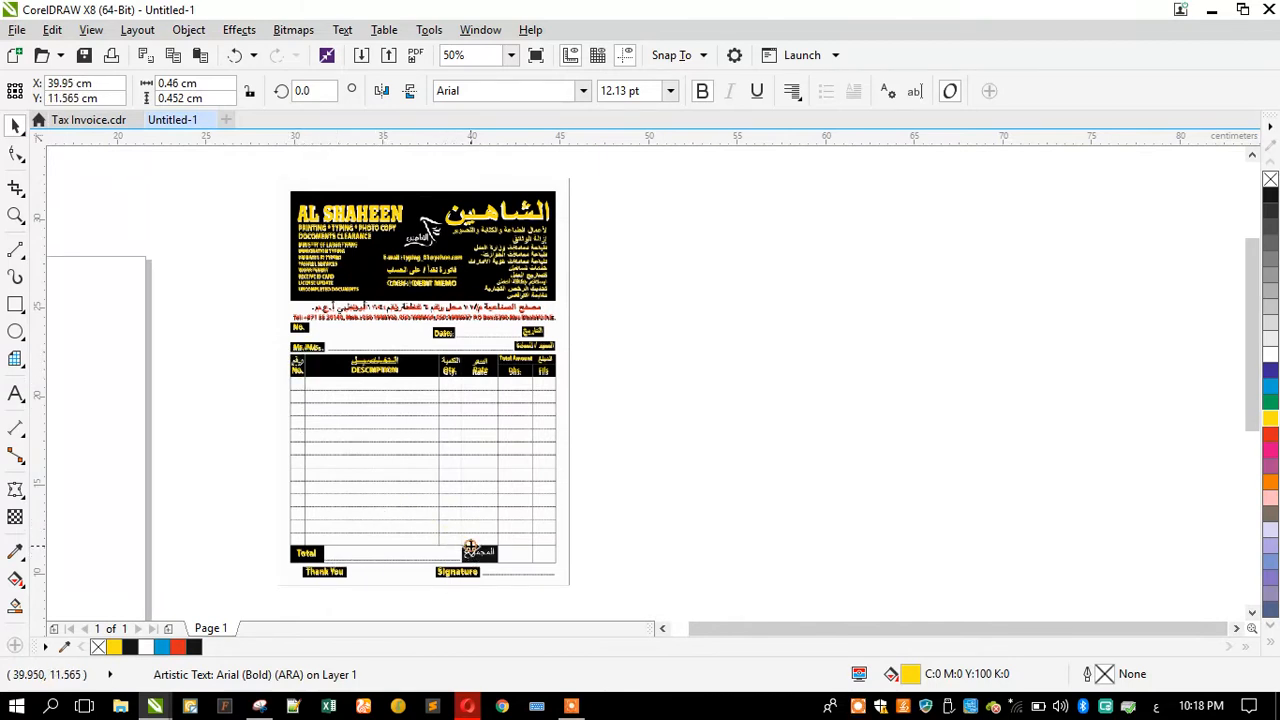
scroll(474, 546, "up", 4)
left_click(17, 393)
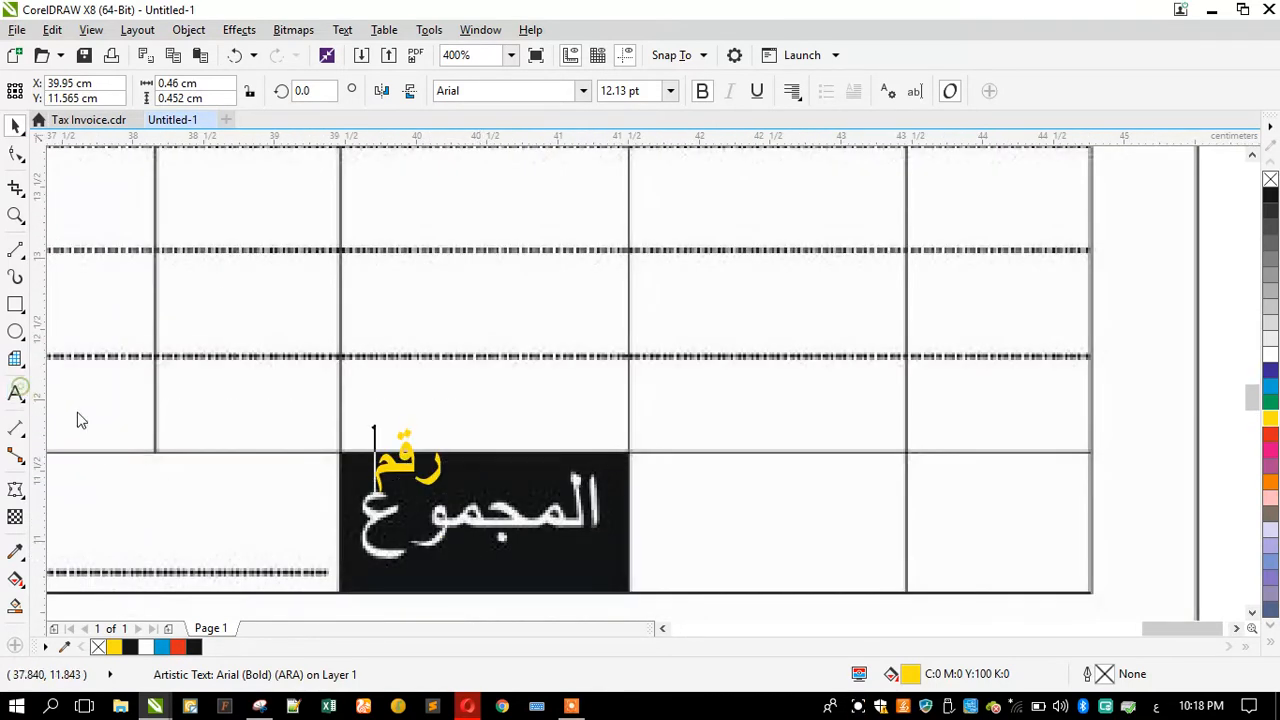
key("ctrl+a")
type("الم")
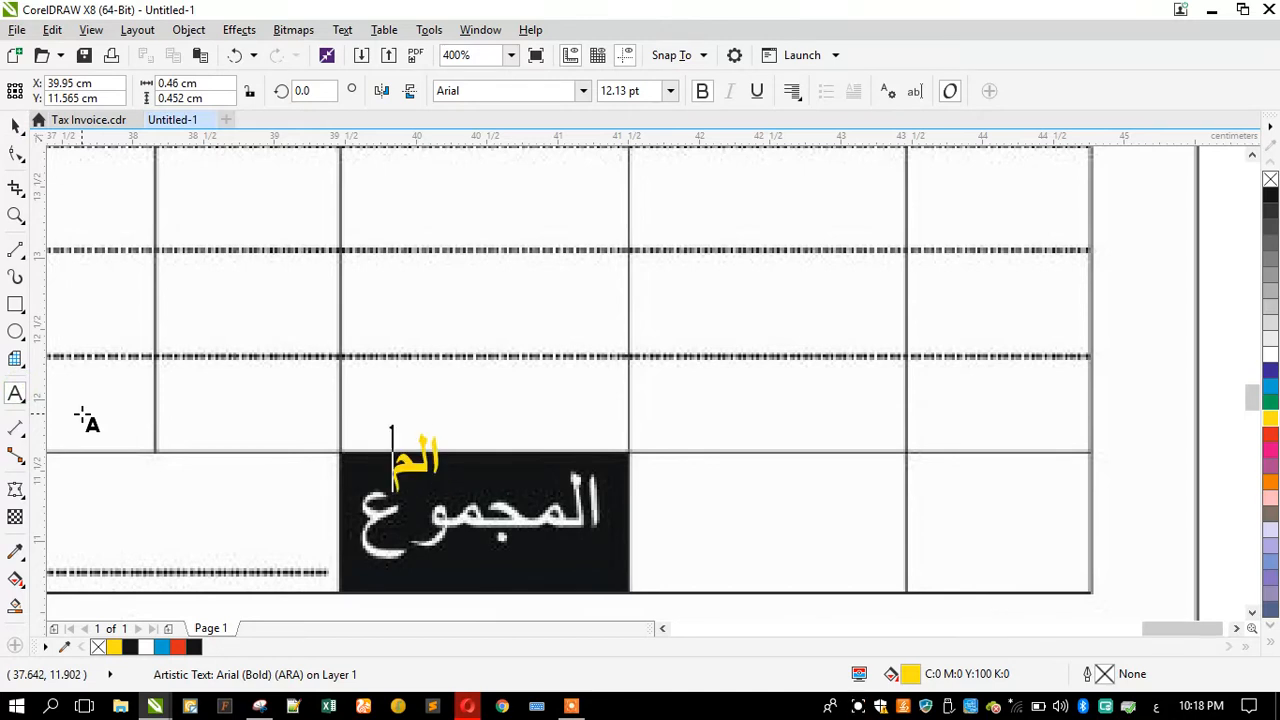
type("جموع")
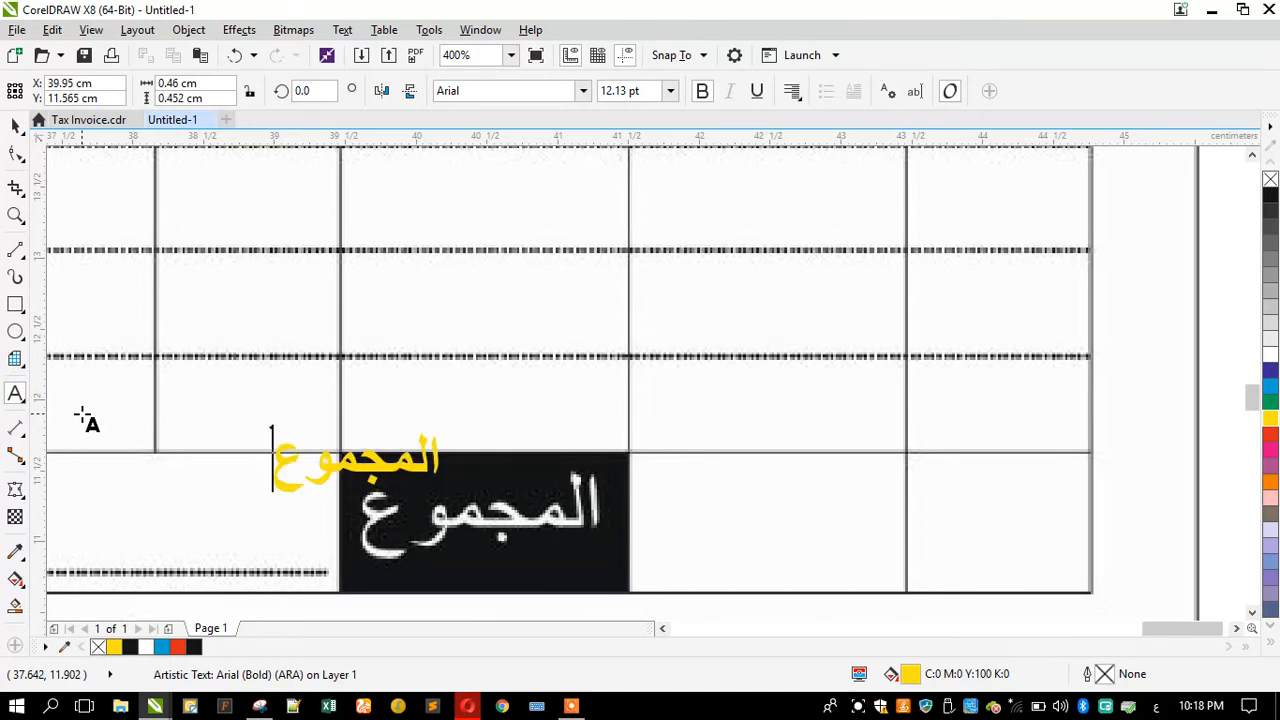
left_click(15, 125)
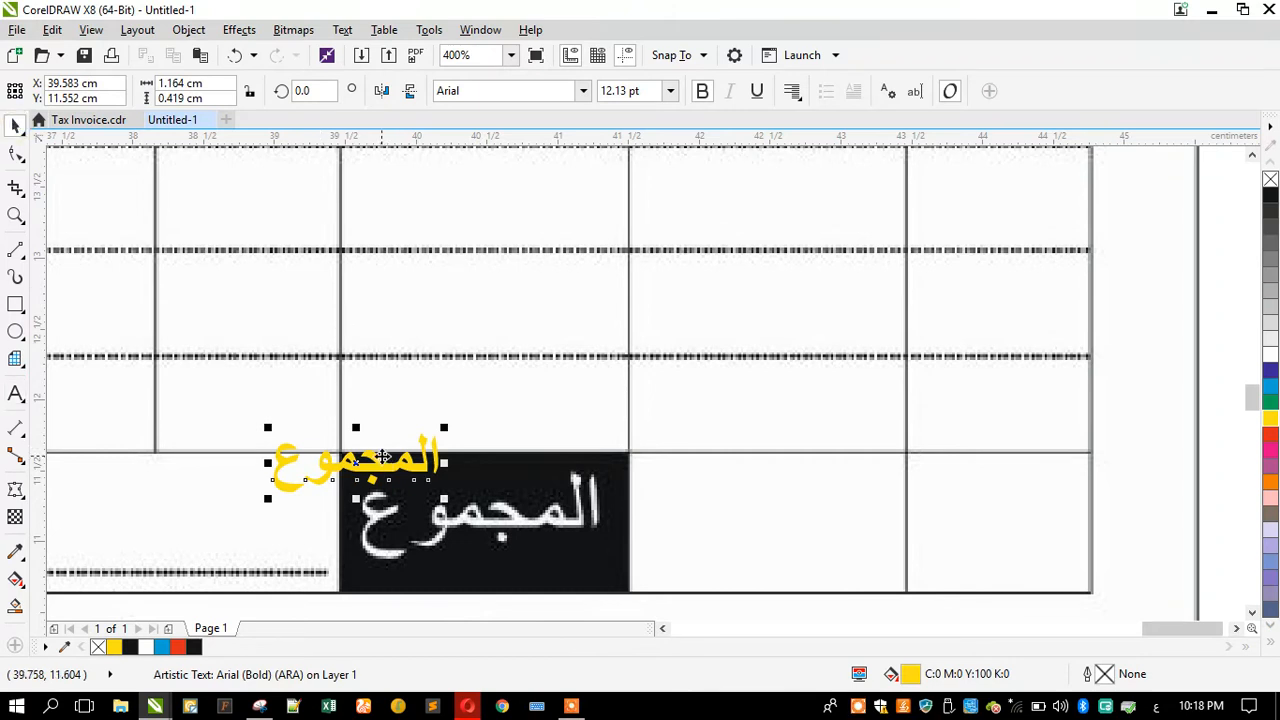
left_click_drag(377, 460, 505, 518)
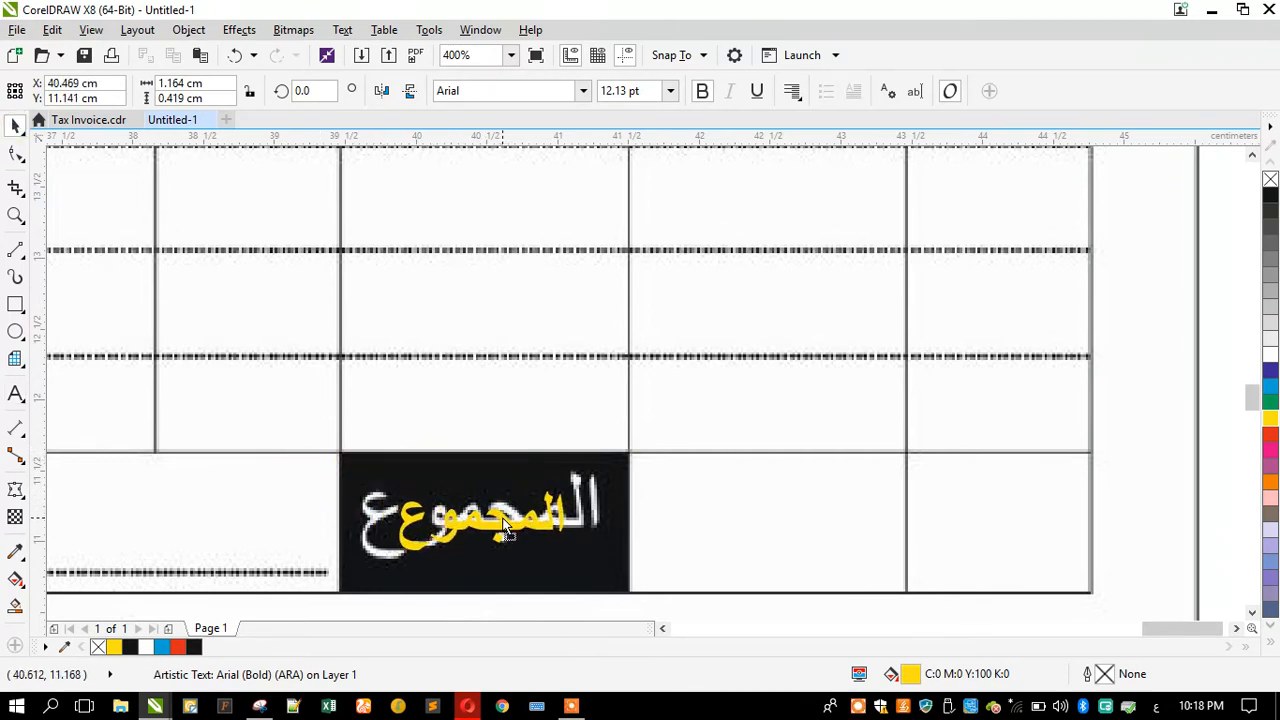
left_click_drag(395, 485, 366, 463)
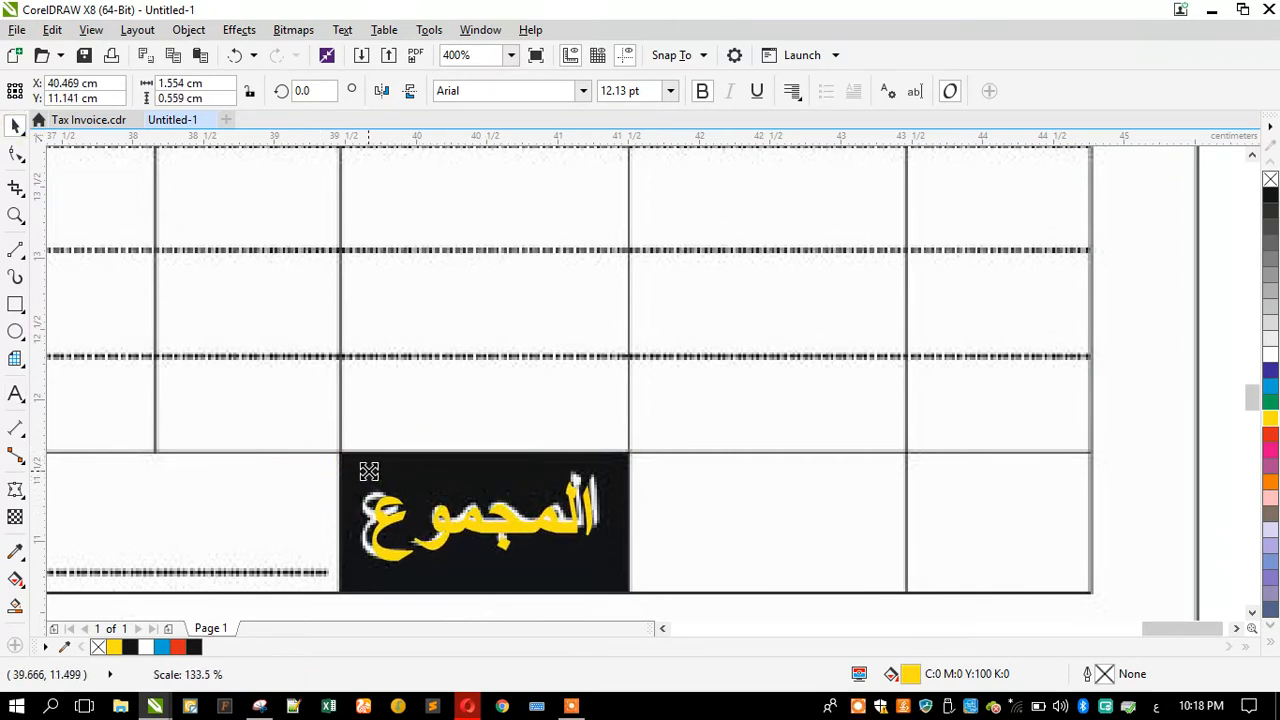
Step: Examine the whole invoice layout and the logo area in the header
scroll(580, 495, "down", 2)
scroll(580, 495, "down", 2)
left_click(129, 461)
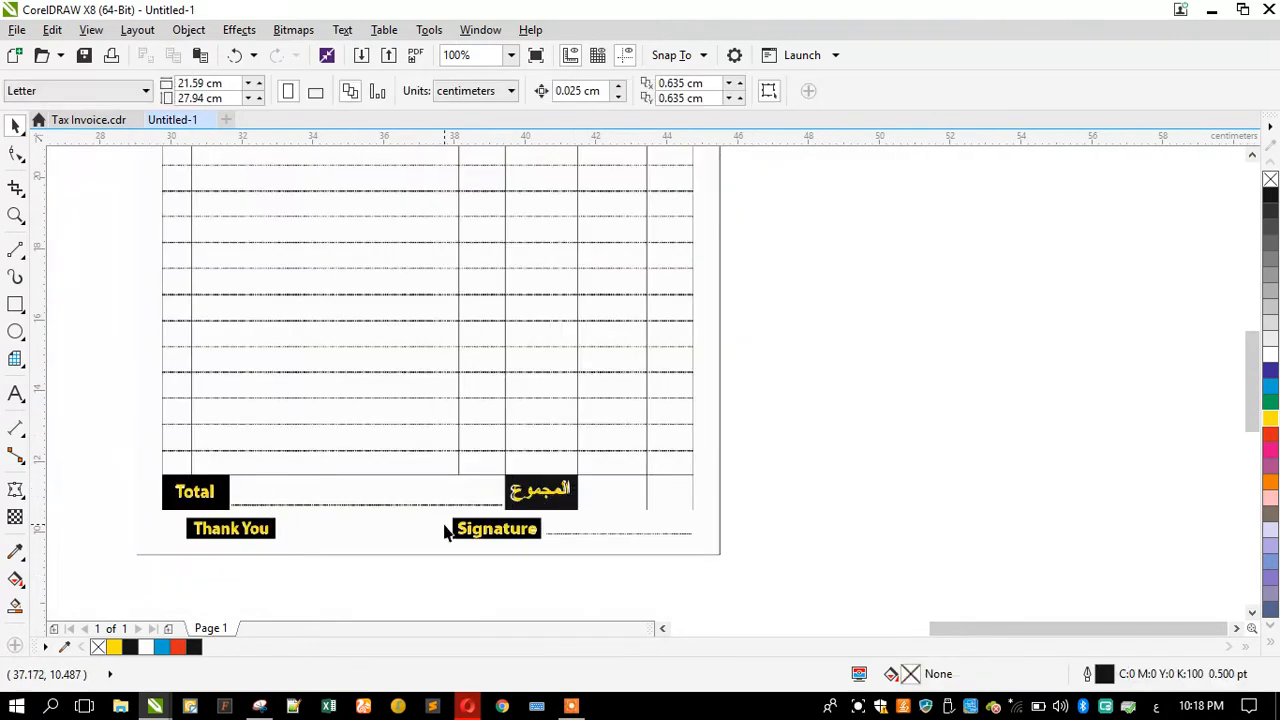
scroll(380, 438, "down", 1)
scroll(357, 200, "up", 1)
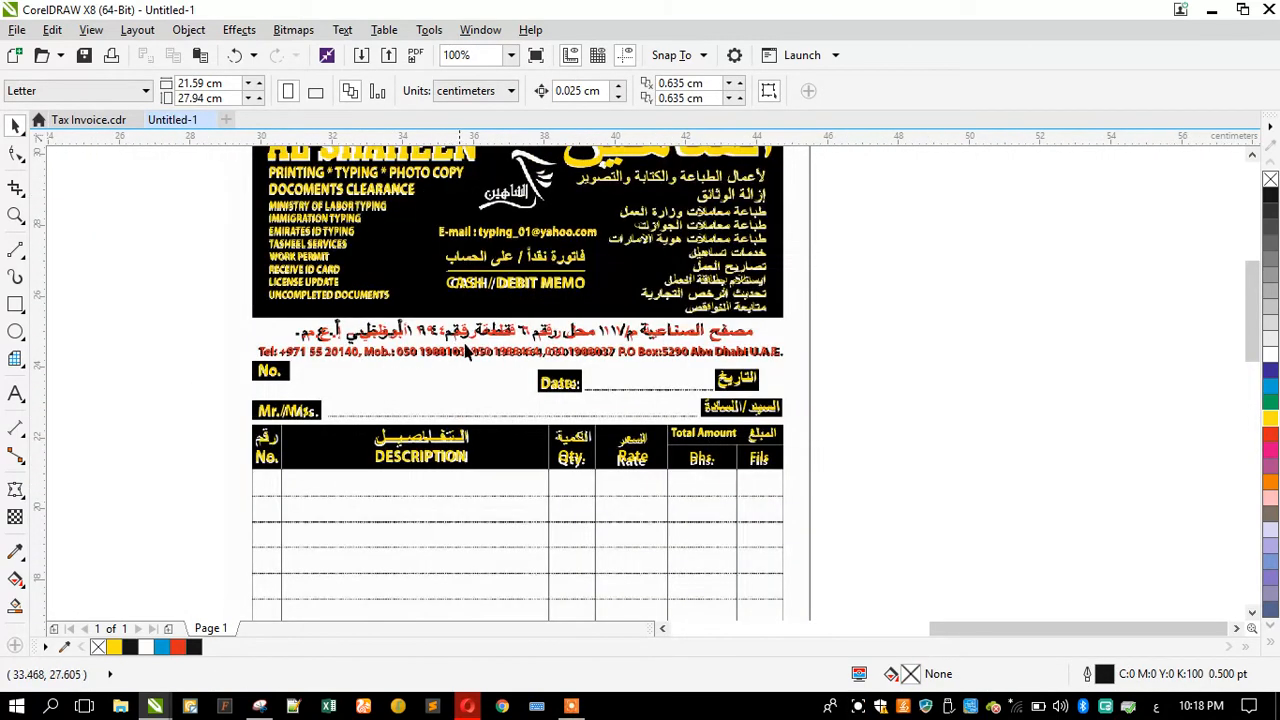
scroll(469, 353, "down", 1)
scroll(503, 253, "up", 2)
scroll(503, 253, "up", 1)
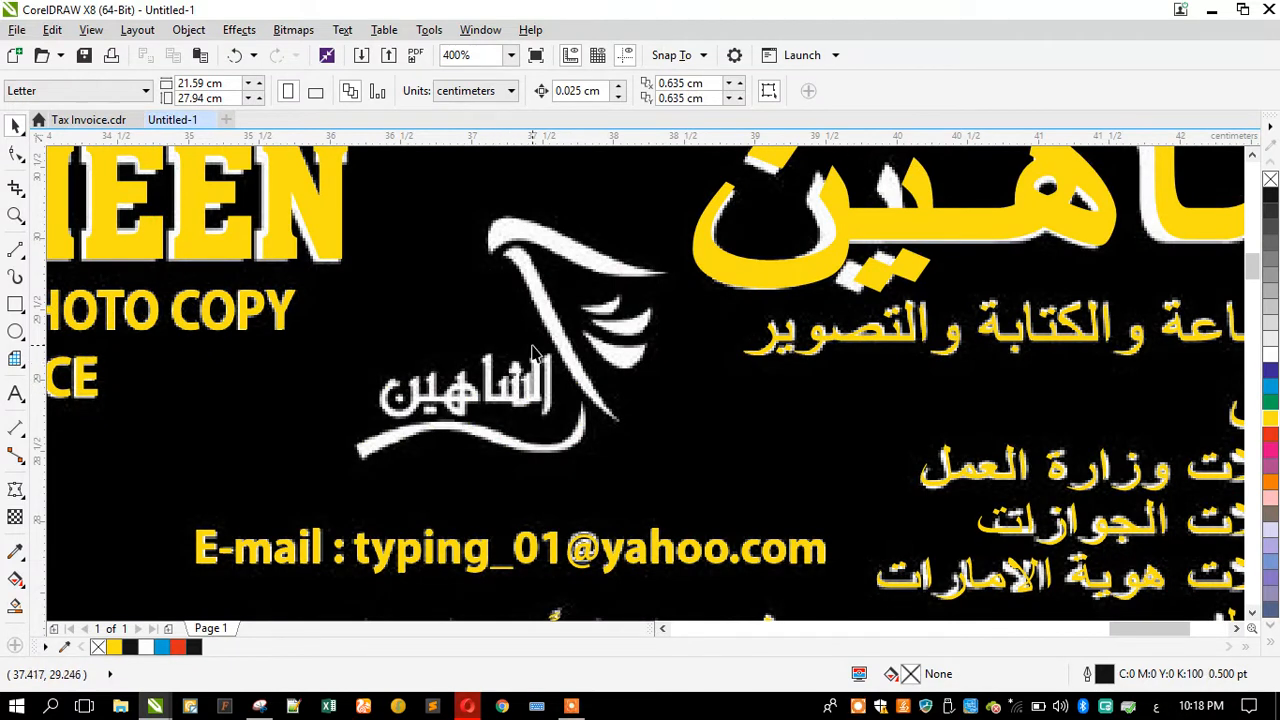
scroll(600, 370, "down", 1)
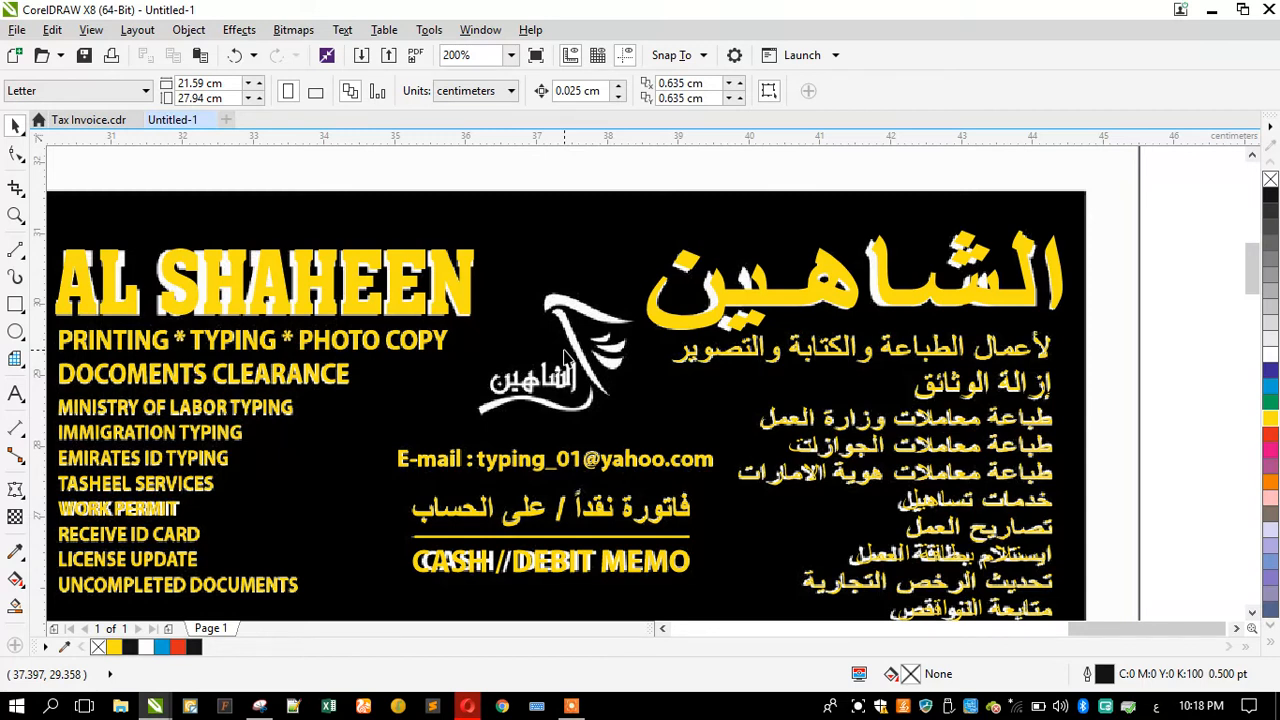
scroll(598, 332, "down", 1)
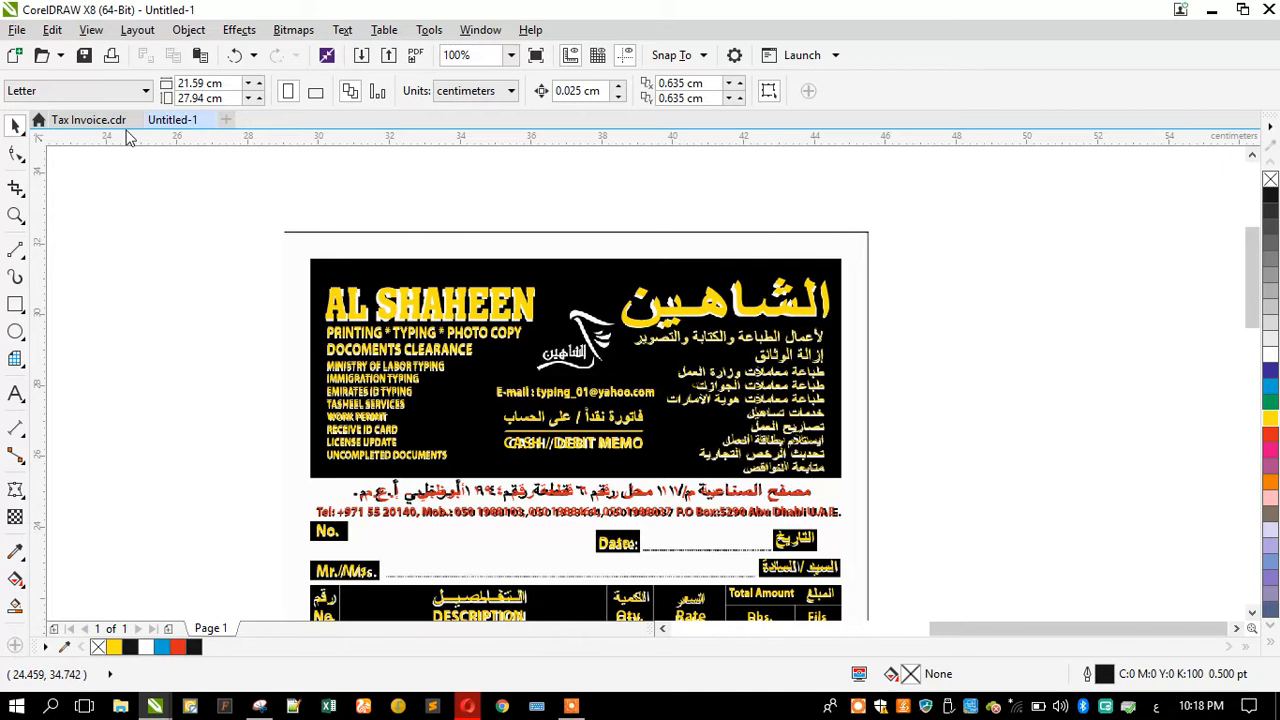
scroll(578, 334, "up", 2)
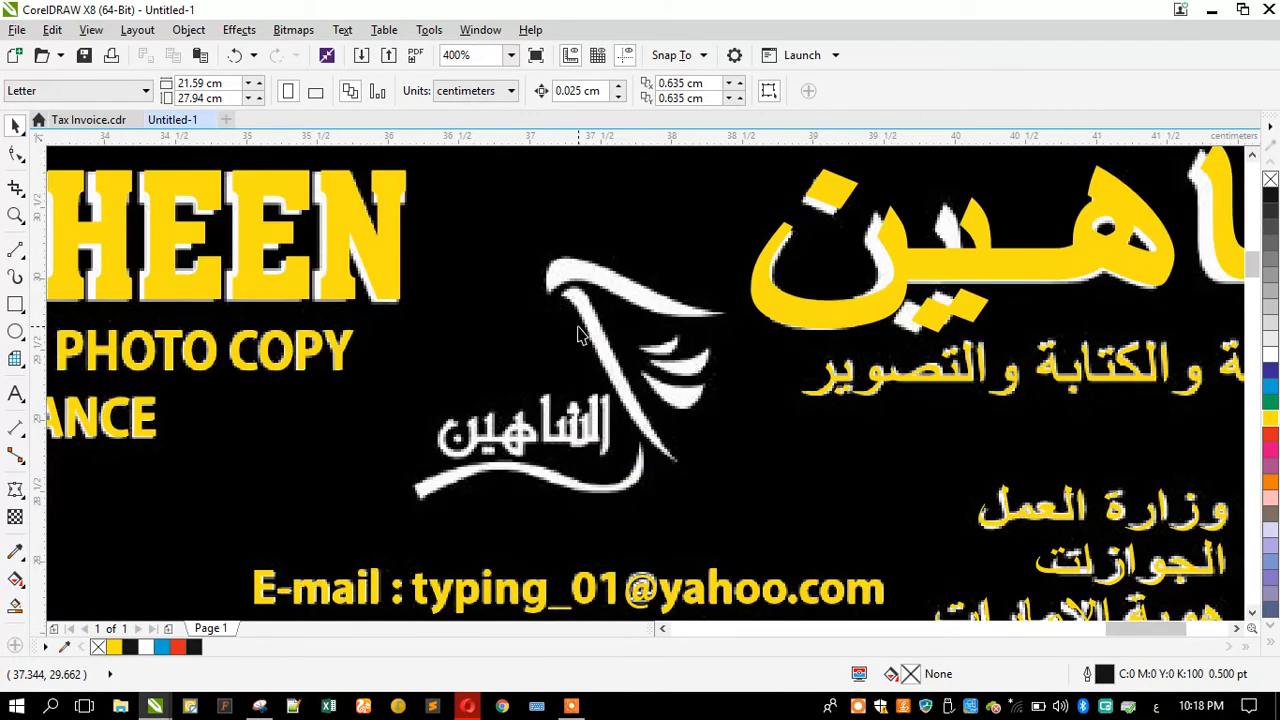
Step: Zoom into the falcon logo and trace its upper beak curve as a closed shape with the B-Spline tool
left_click(14, 214)
left_click_drag(494, 237, 771, 486)
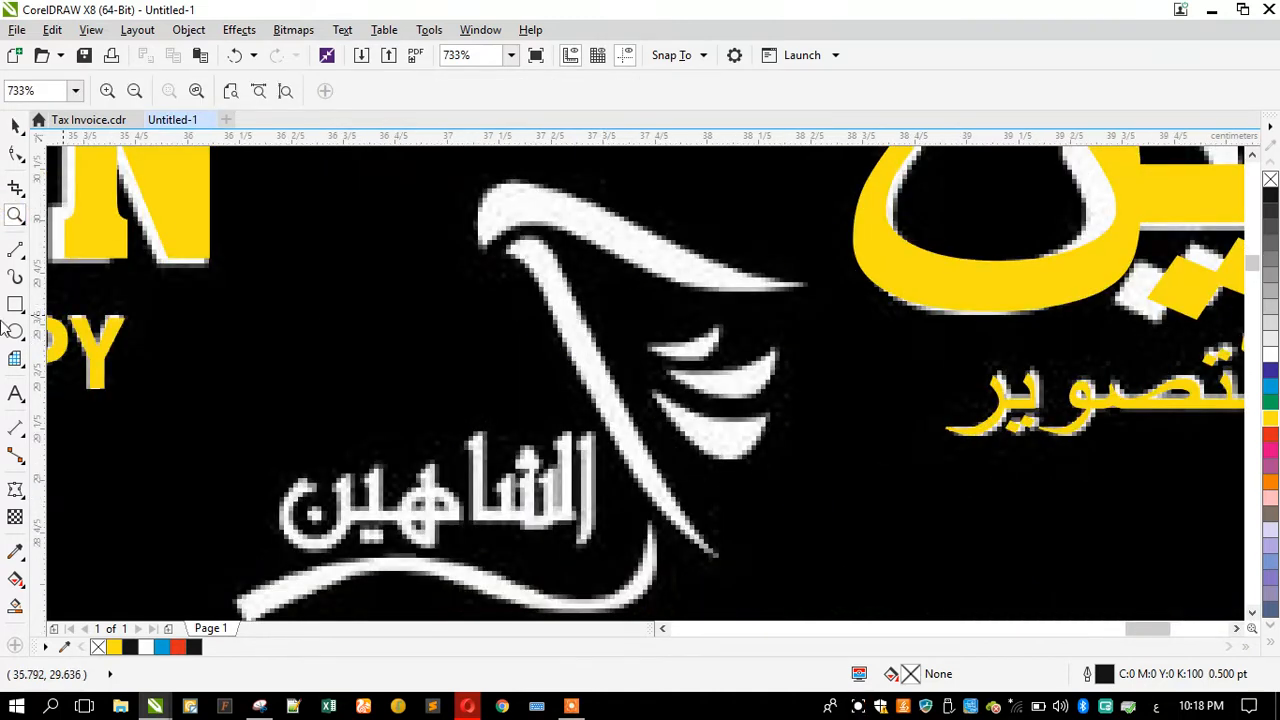
left_click(18, 257)
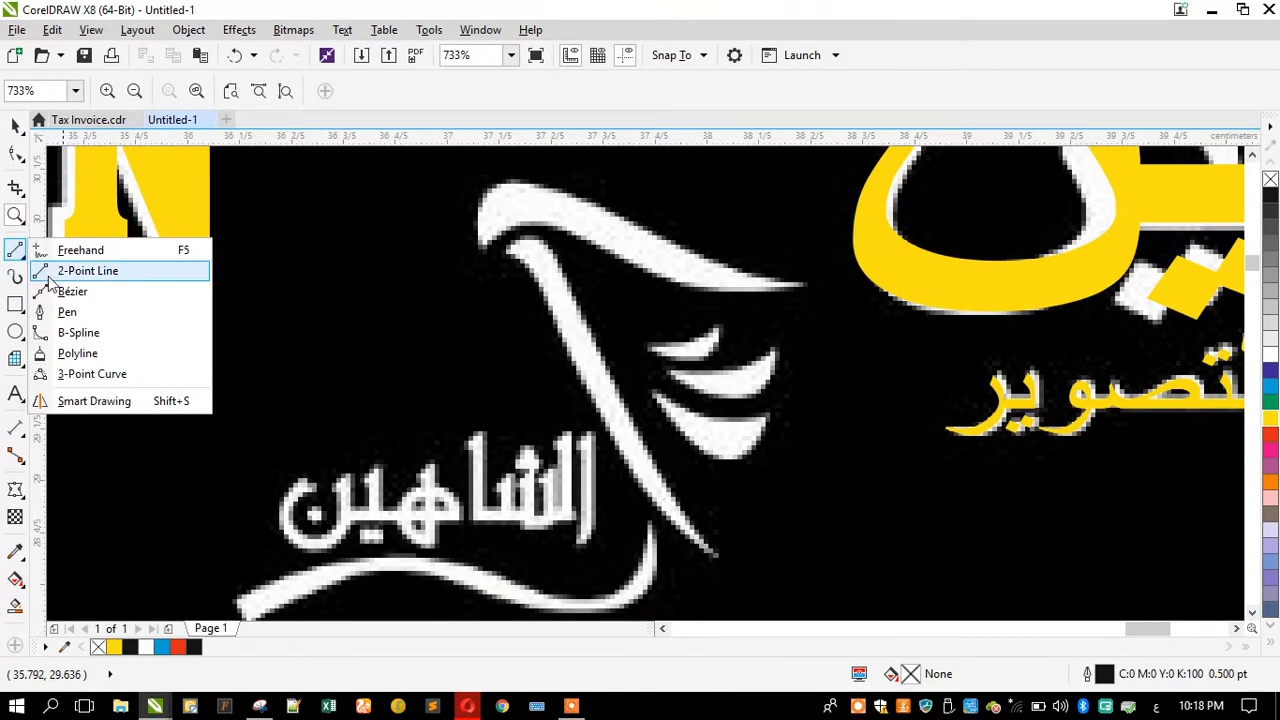
left_click(88, 330)
left_click(805, 287)
left_click(745, 292)
left_click(701, 291)
left_click(640, 272)
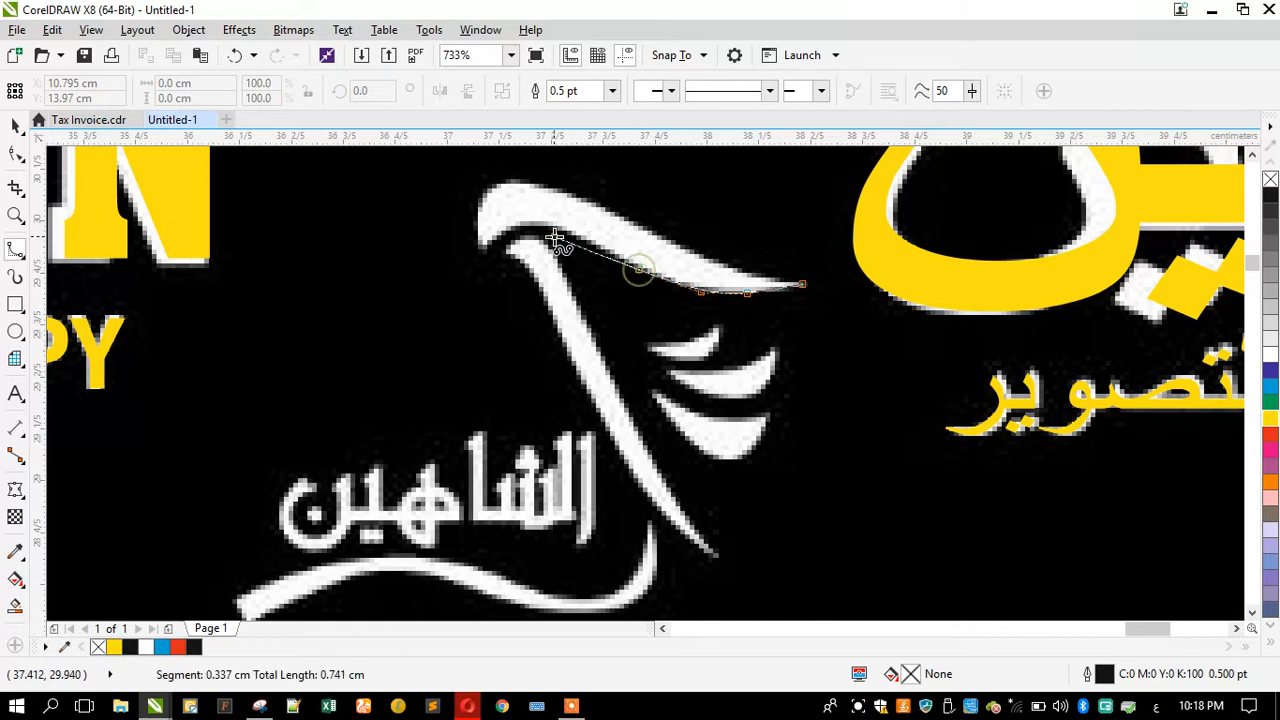
left_click(573, 234)
left_click(544, 220)
left_click(516, 222)
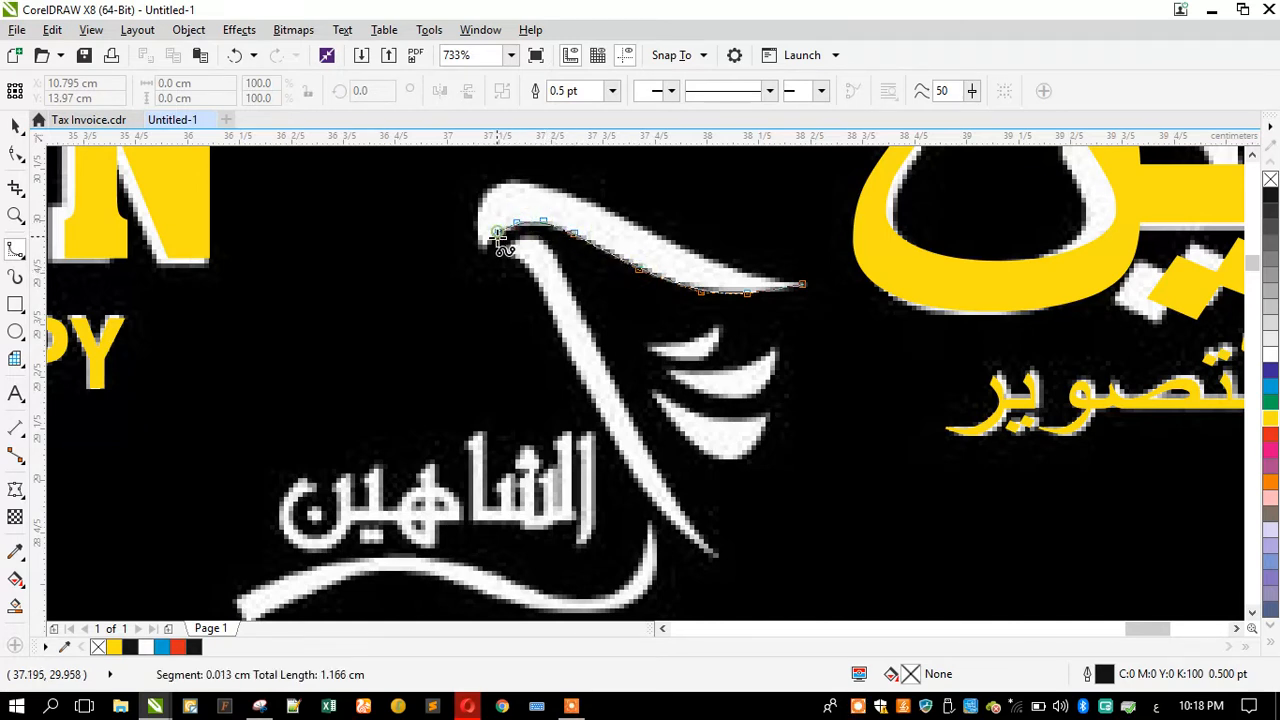
left_click(484, 248)
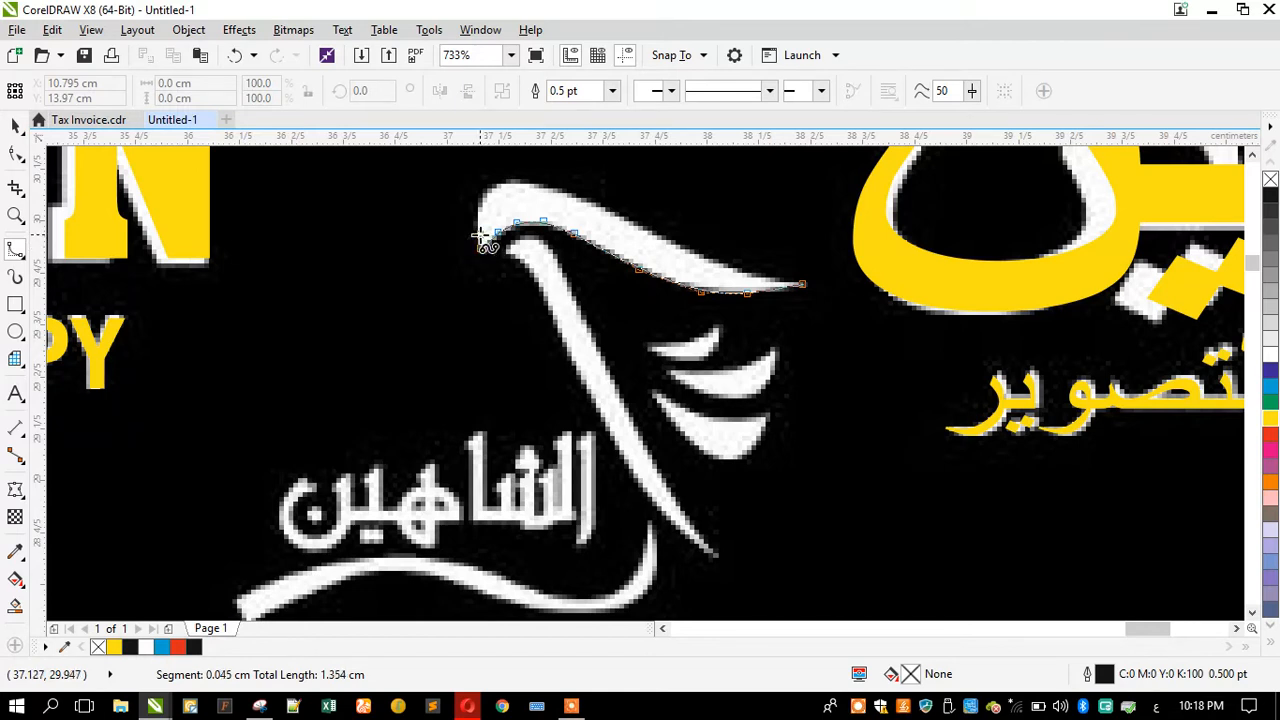
left_click(478, 226)
left_click(481, 199)
left_click(514, 180)
left_click(549, 184)
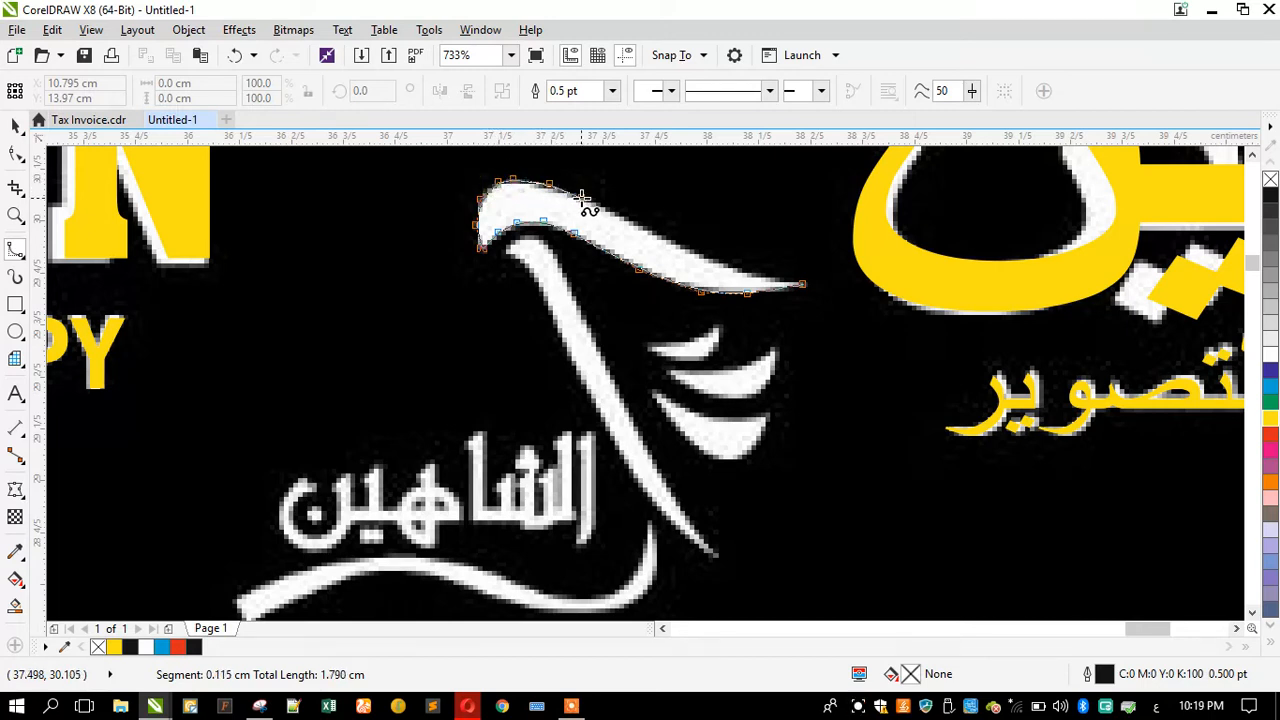
left_click(592, 201)
left_click(641, 224)
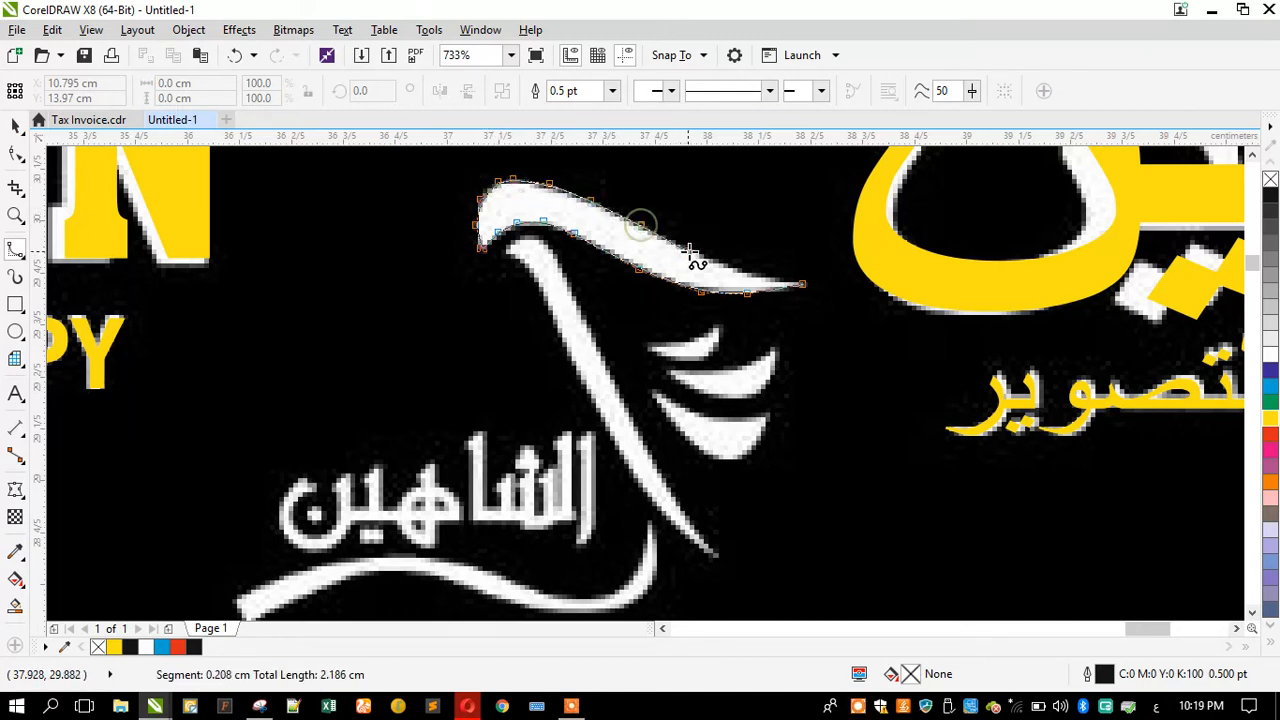
left_click(690, 253)
left_click(732, 268)
left_click(759, 282)
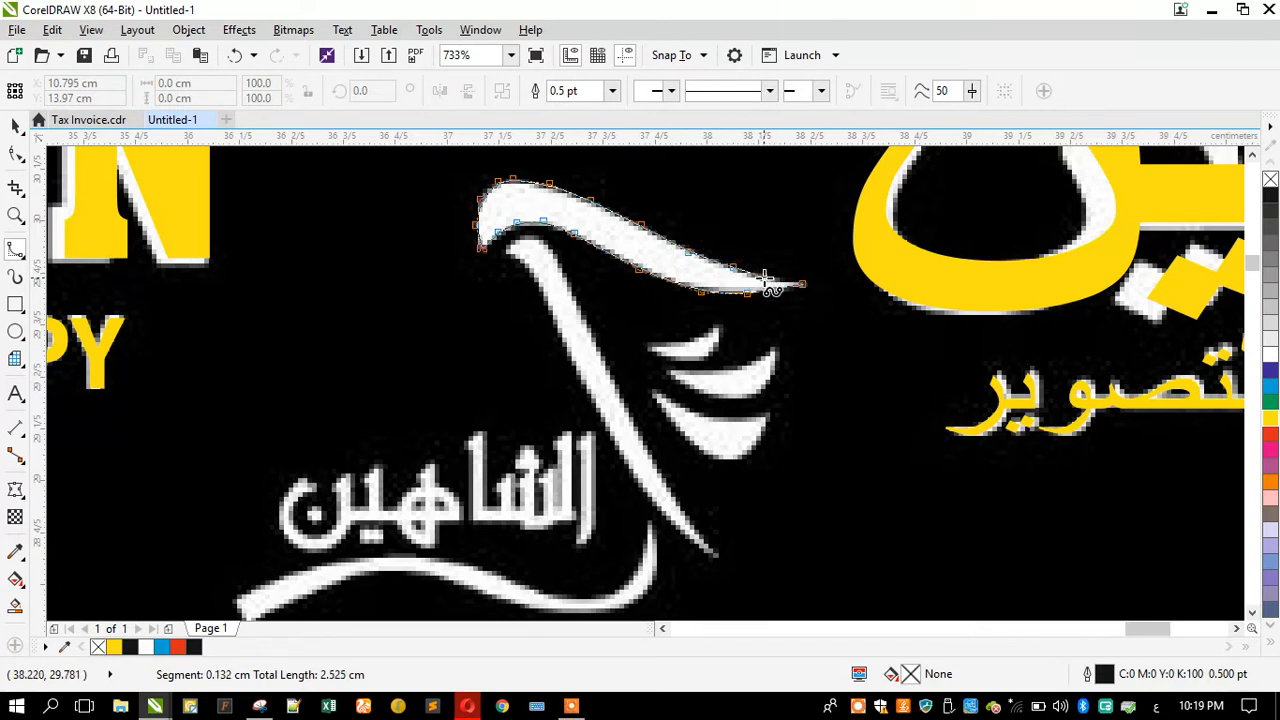
left_click(795, 284)
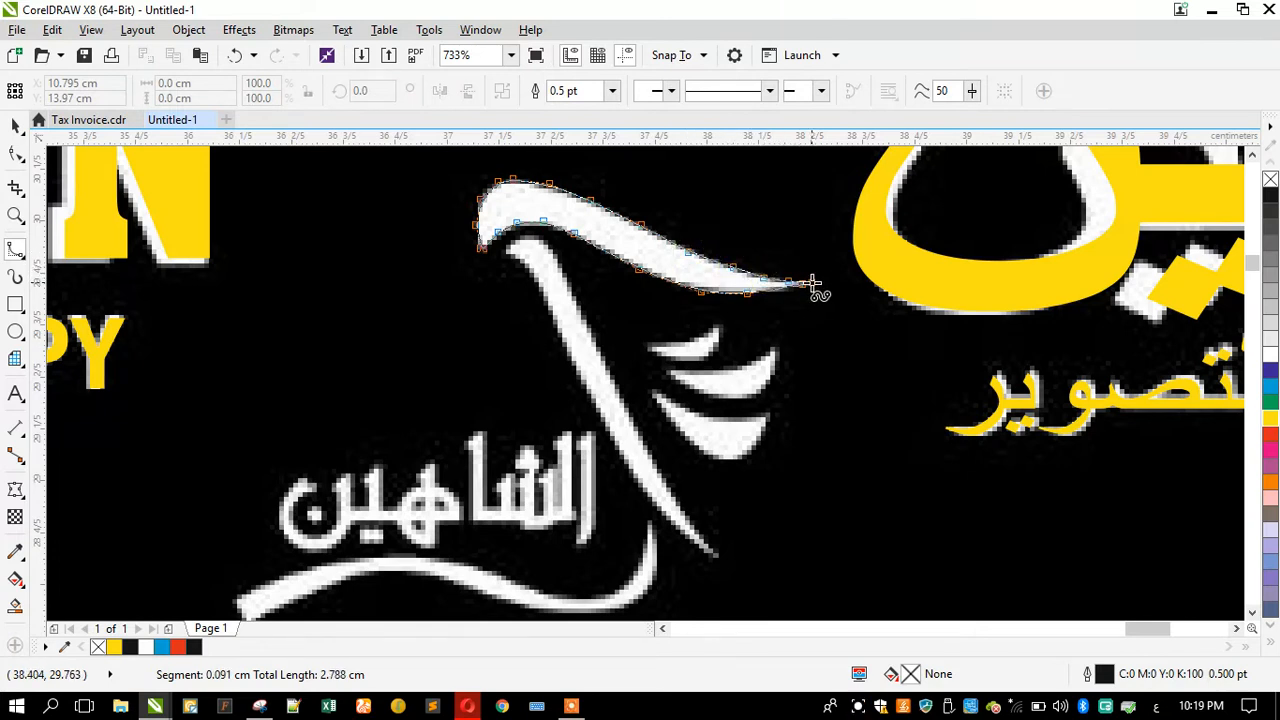
double_click(808, 283)
Step: Fill the traced beak shape with yellow
scroll(805, 280, "up", 3)
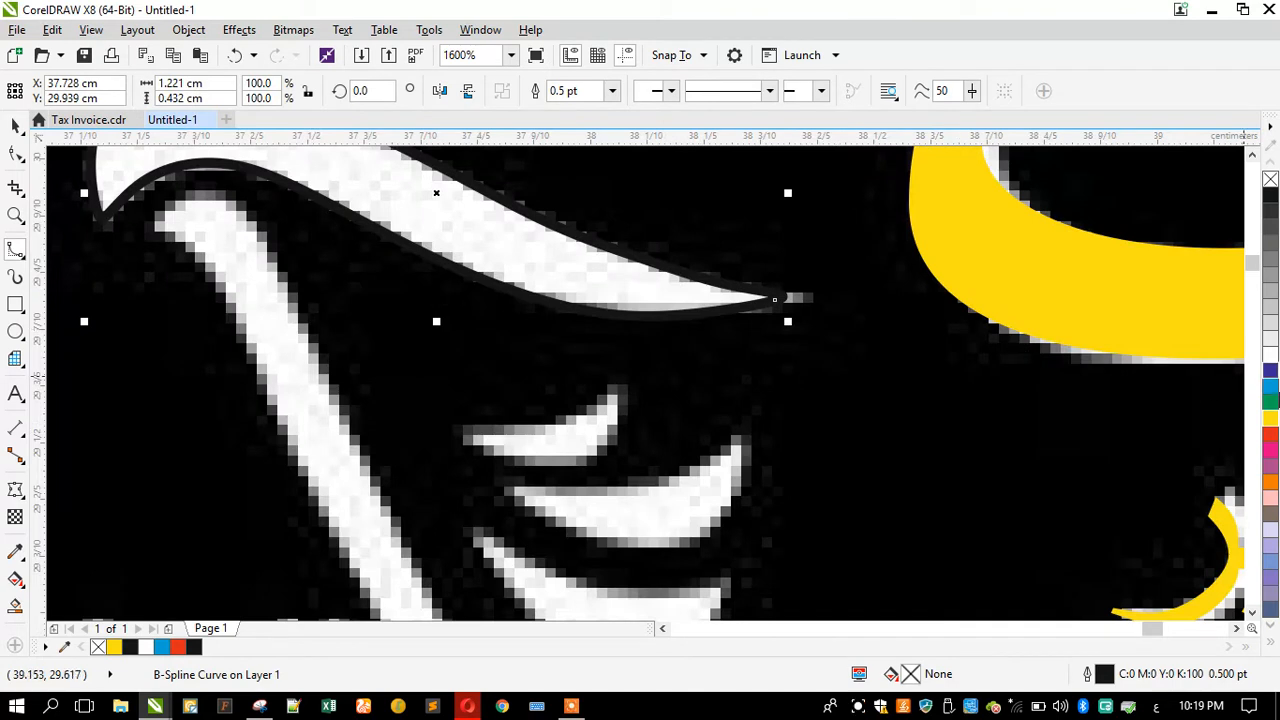
left_click(1270, 418)
scroll(957, 323, "down", 2)
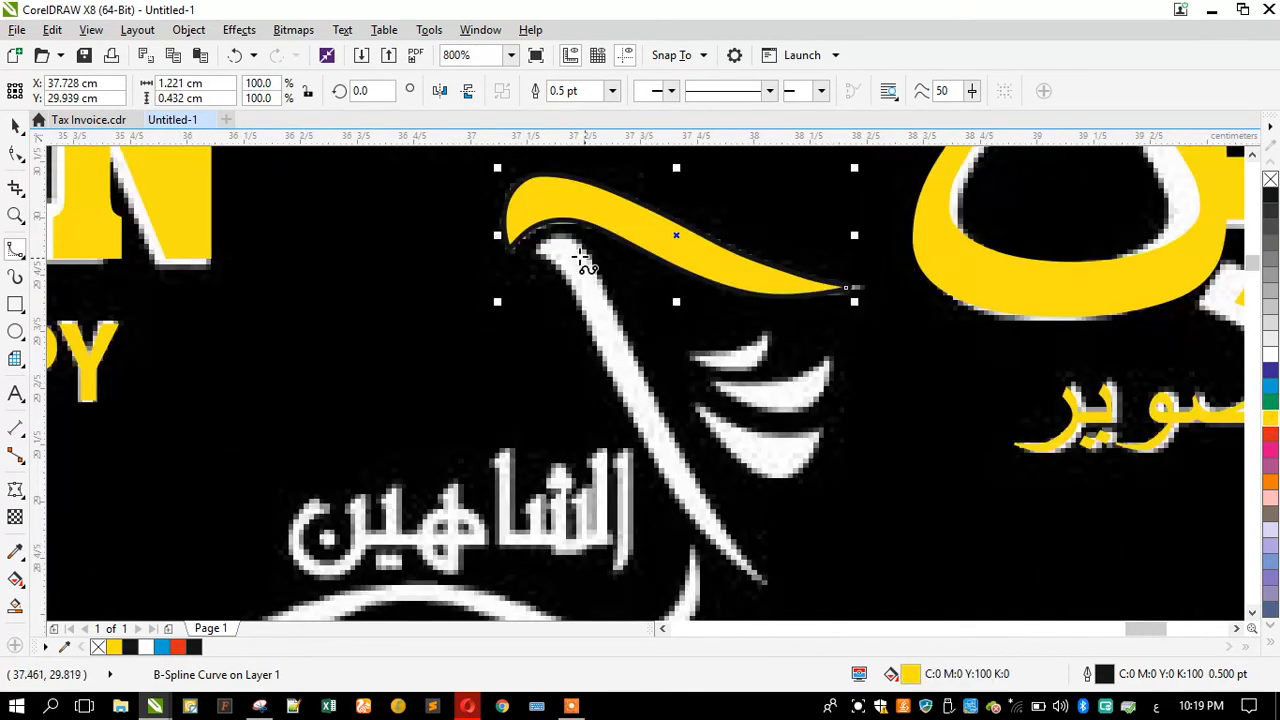
Step: Trace the falcon's white neck stroke below the beak as a closed B-Spline shape and fill it yellow
left_click(535, 254)
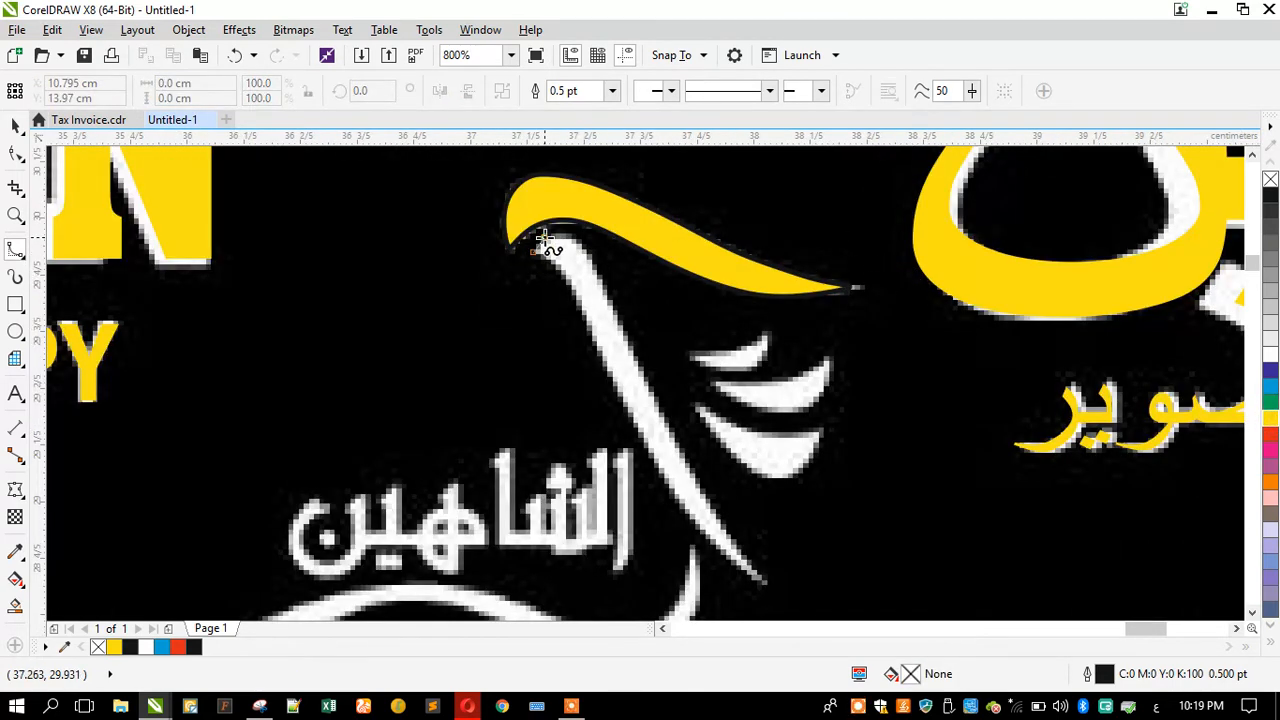
left_click(567, 236)
left_click(582, 247)
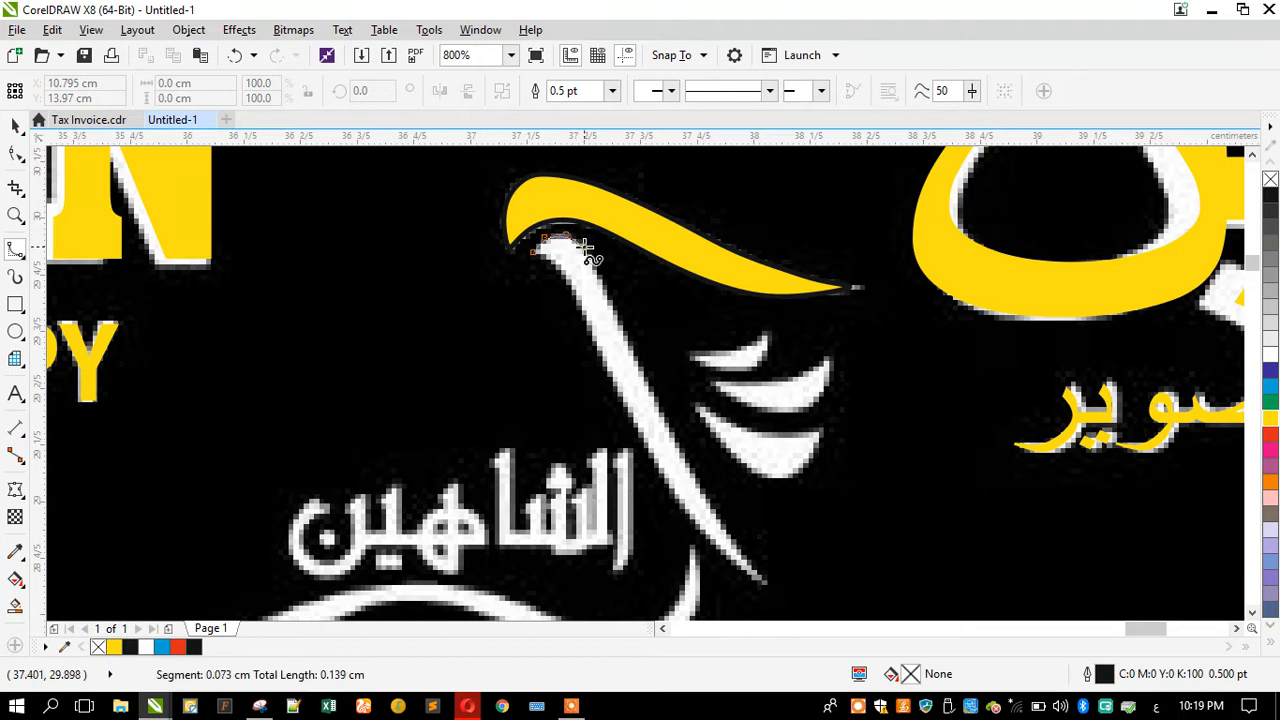
left_click(612, 301)
left_click(650, 372)
left_click(684, 460)
left_click(727, 529)
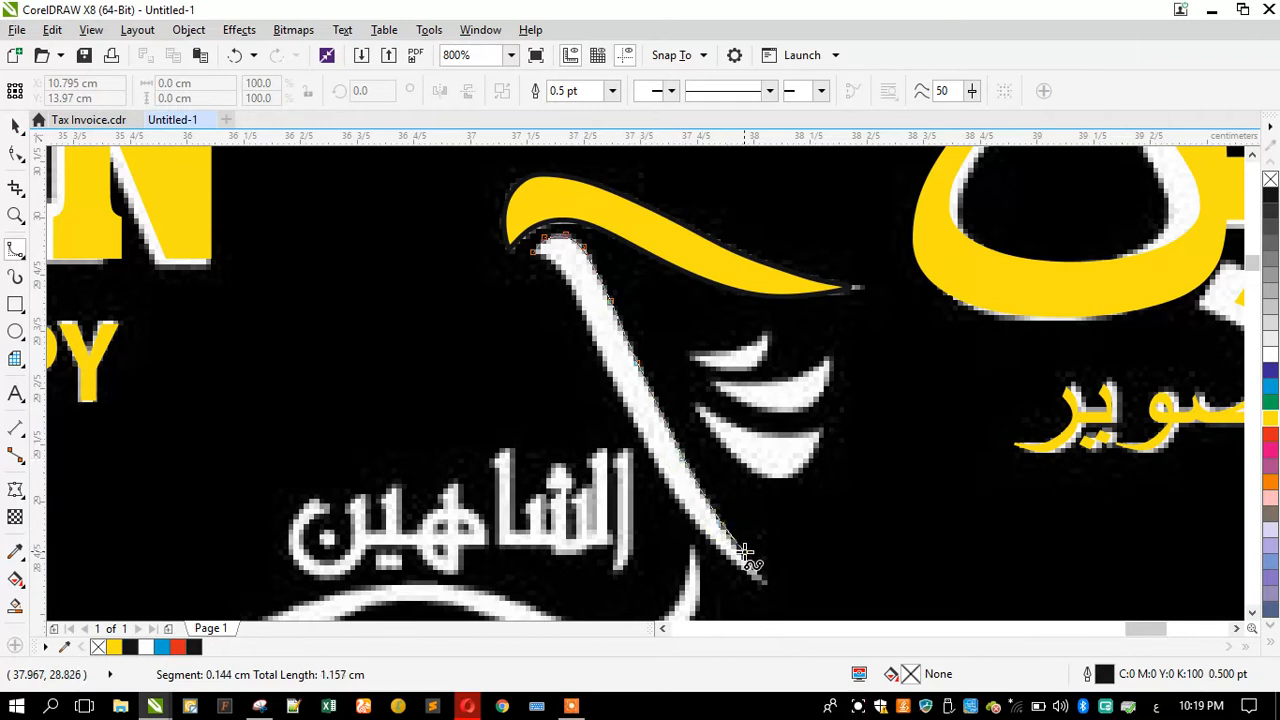
left_click(750, 566)
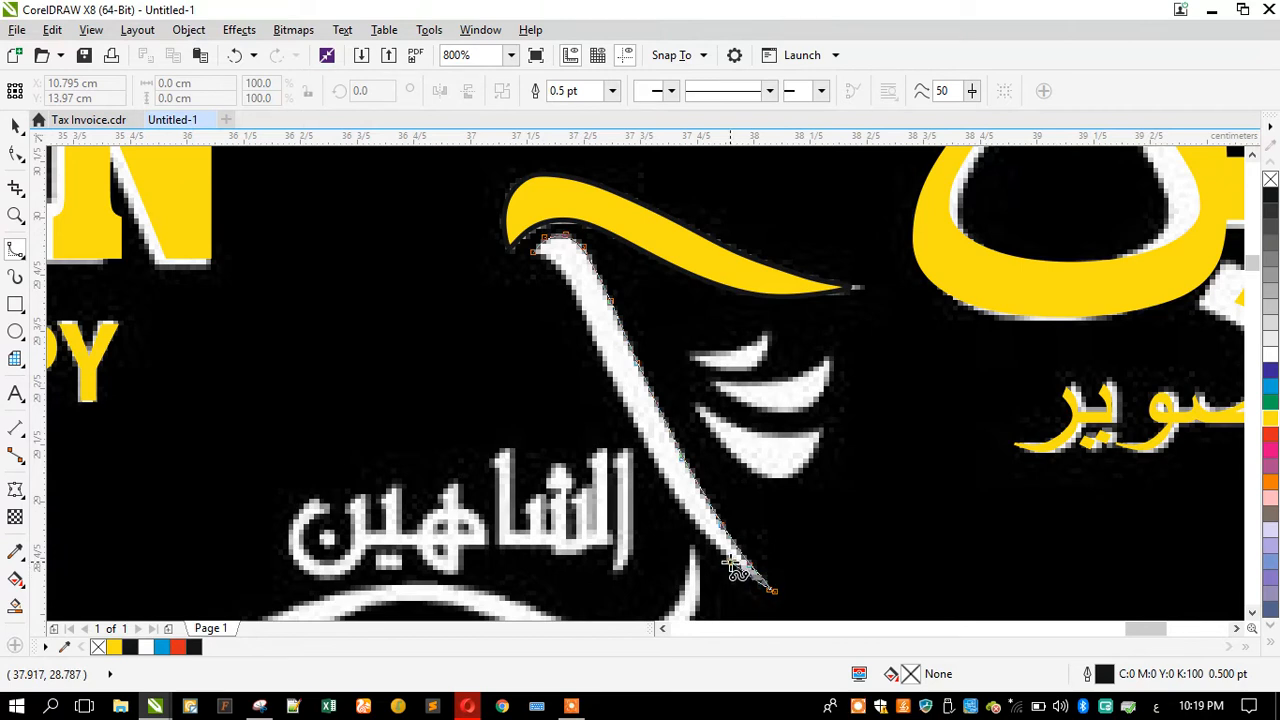
left_click(674, 500)
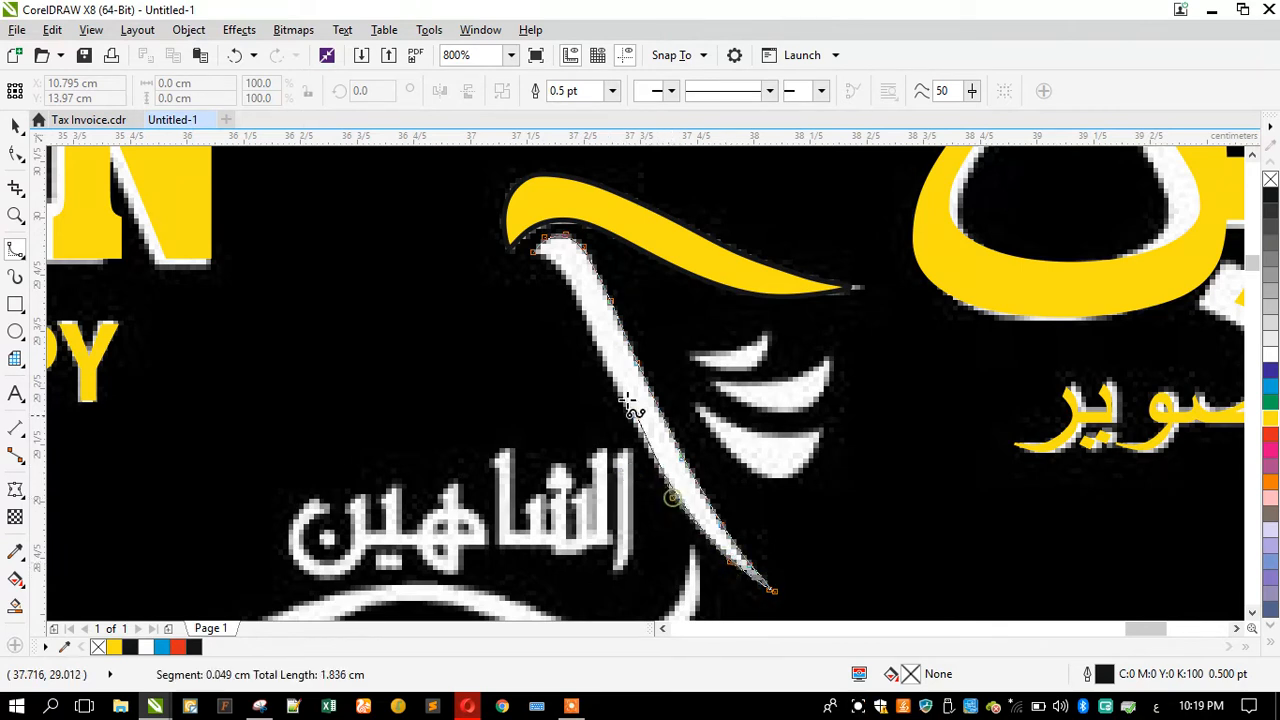
left_click(628, 407)
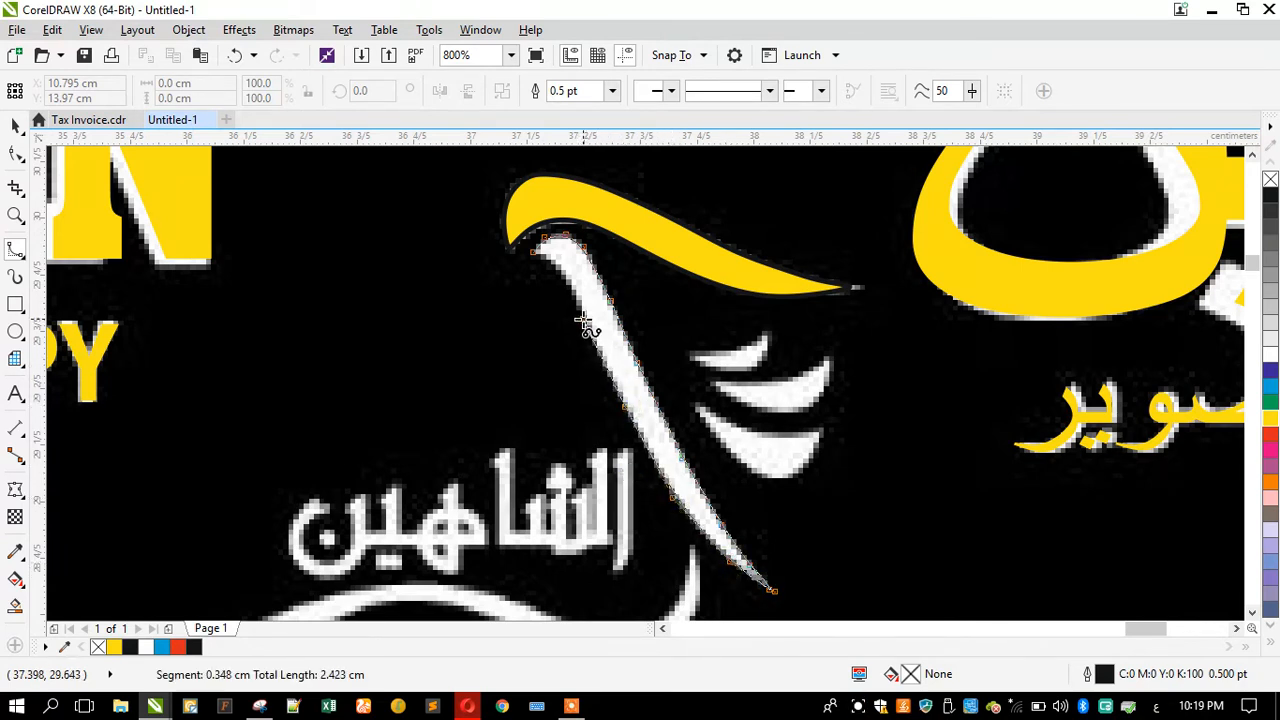
left_click(561, 268)
double_click(540, 255)
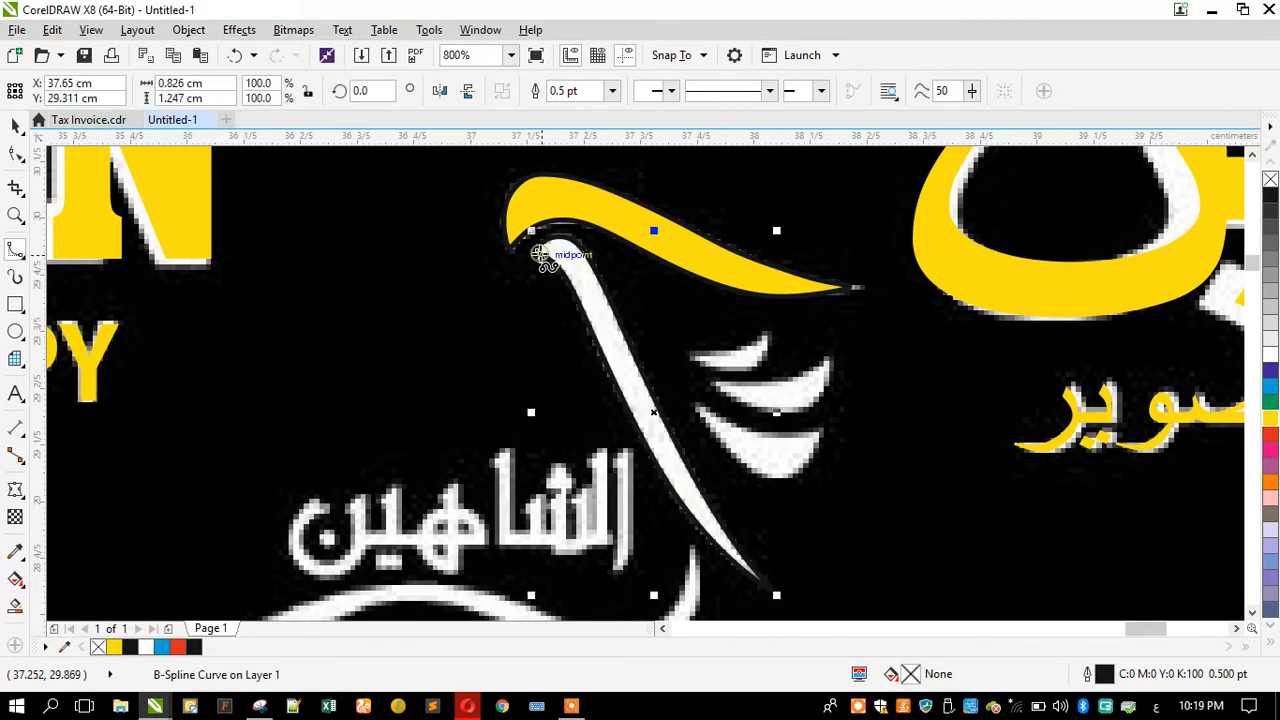
left_click(1268, 420)
Step: Zoom in and trace the lowest wing feather as a closed B-Spline shape
scroll(801, 414, "up", 2)
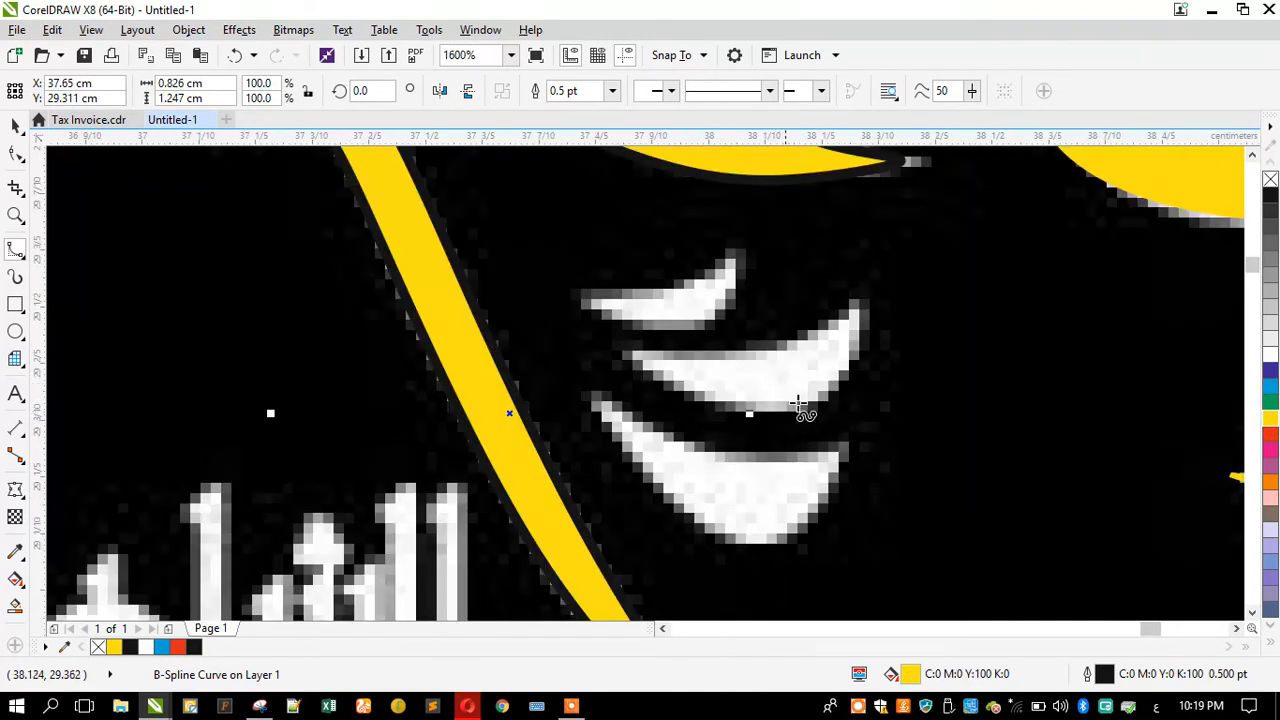
left_click(851, 441)
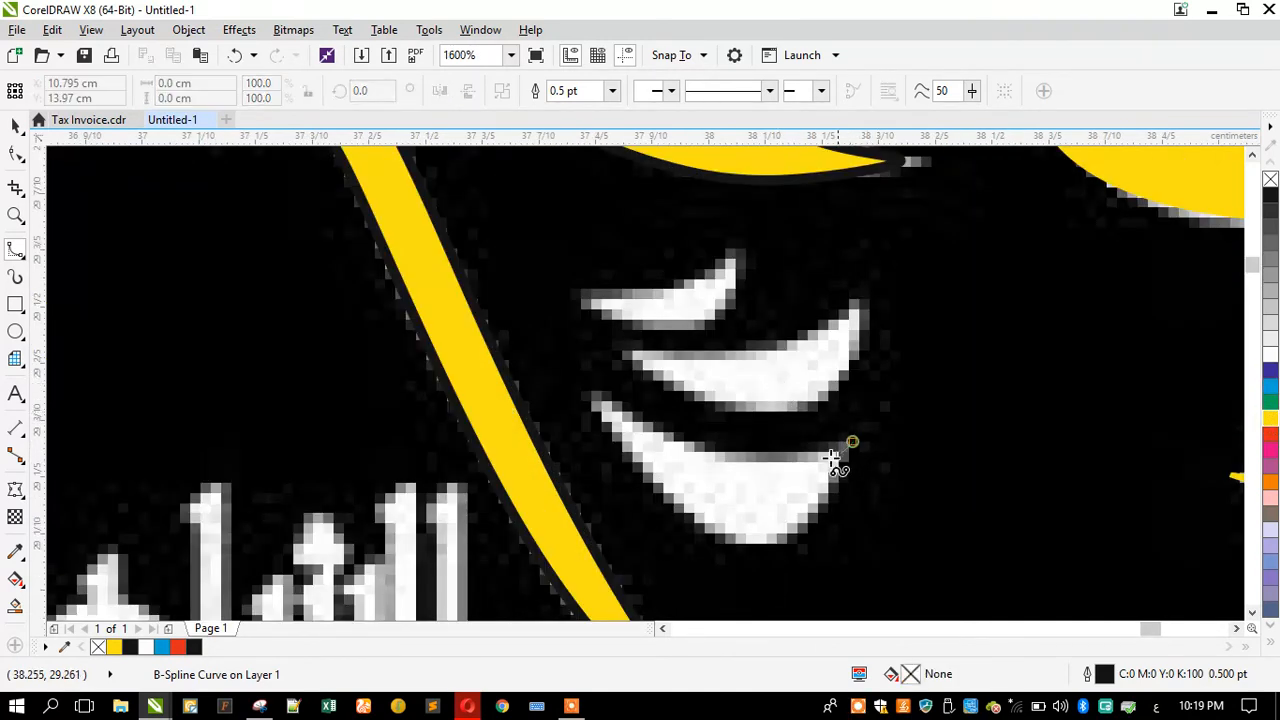
left_click(711, 458)
left_click(580, 390)
left_click(660, 497)
left_click(711, 538)
left_click(761, 553)
left_click(801, 537)
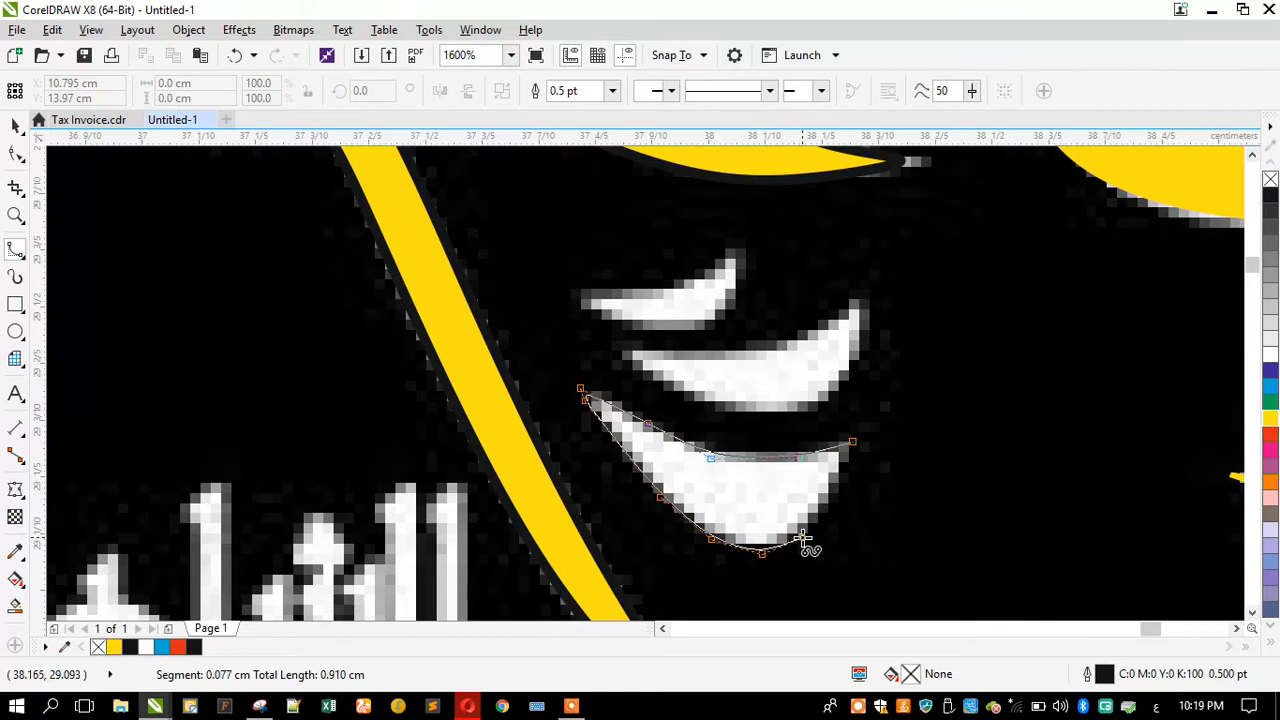
left_click(840, 480)
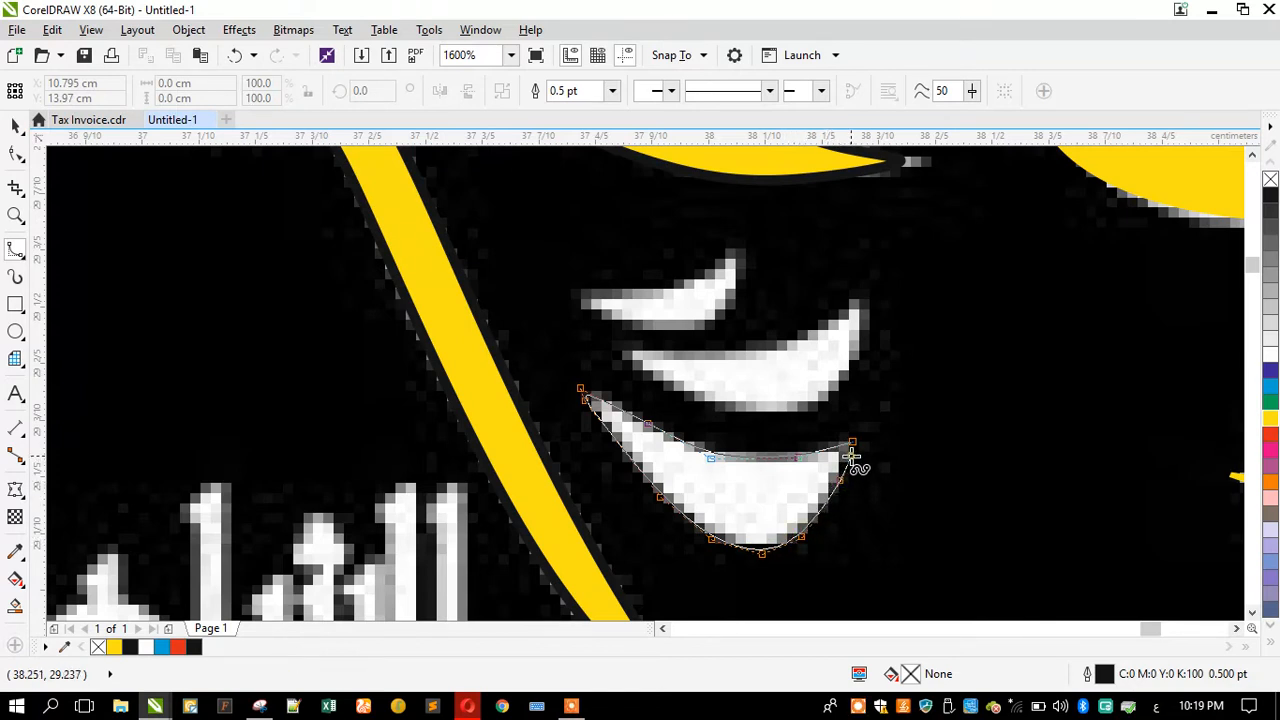
double_click(855, 458)
key("Escape")
Step: Trace the middle wing feather as a closed B-Spline shape
left_click(870, 301)
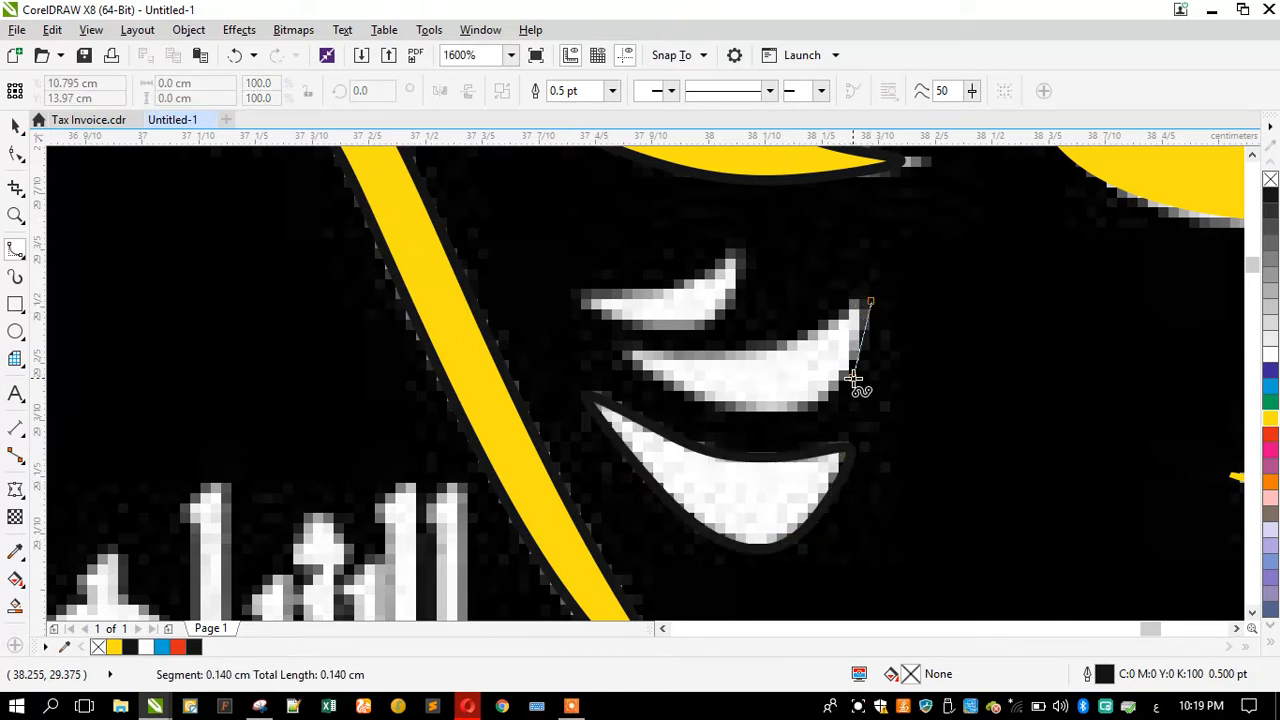
left_click(855, 364)
left_click(813, 410)
left_click(744, 420)
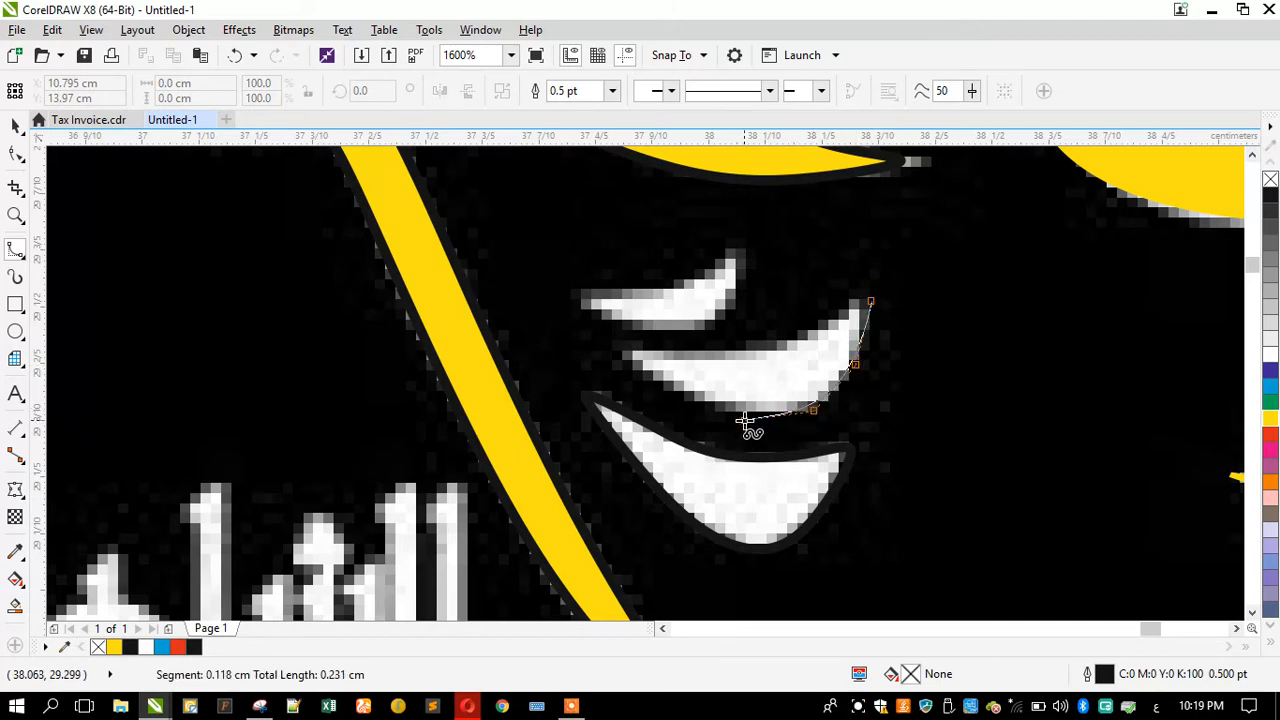
left_click(678, 397)
left_click(613, 342)
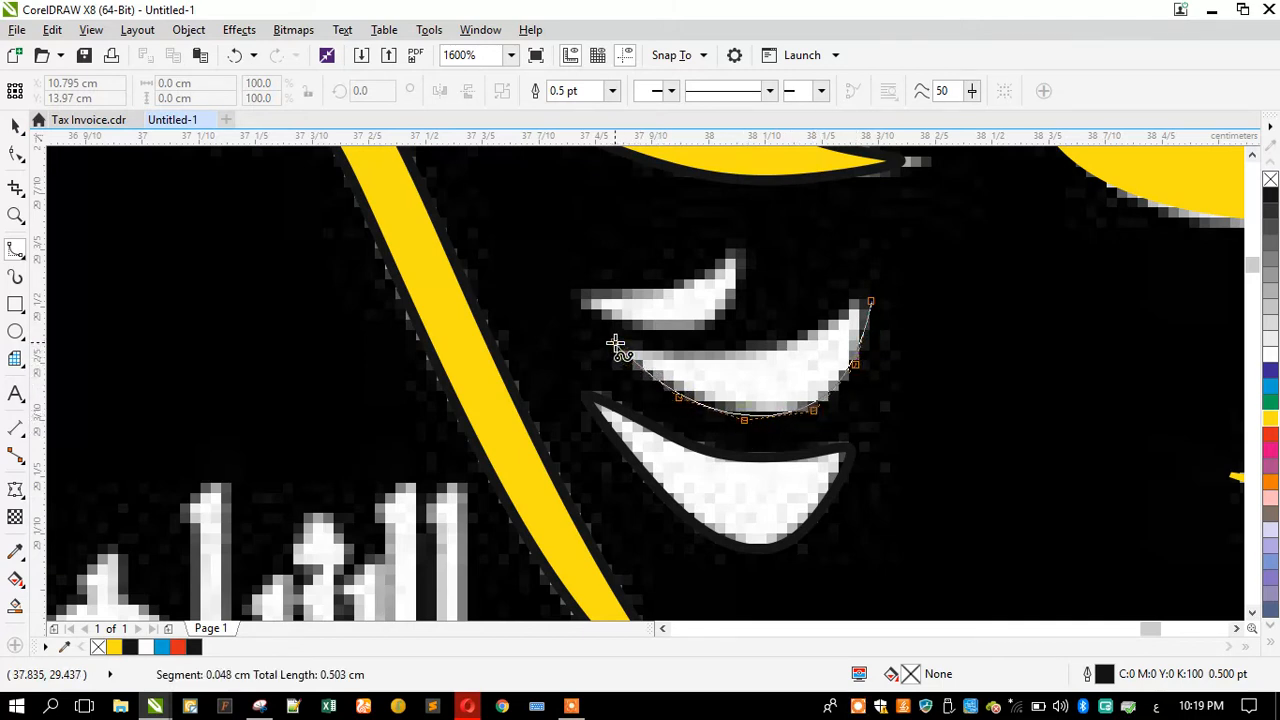
left_click(782, 345)
left_click(834, 322)
left_click(855, 304)
left_click(868, 302)
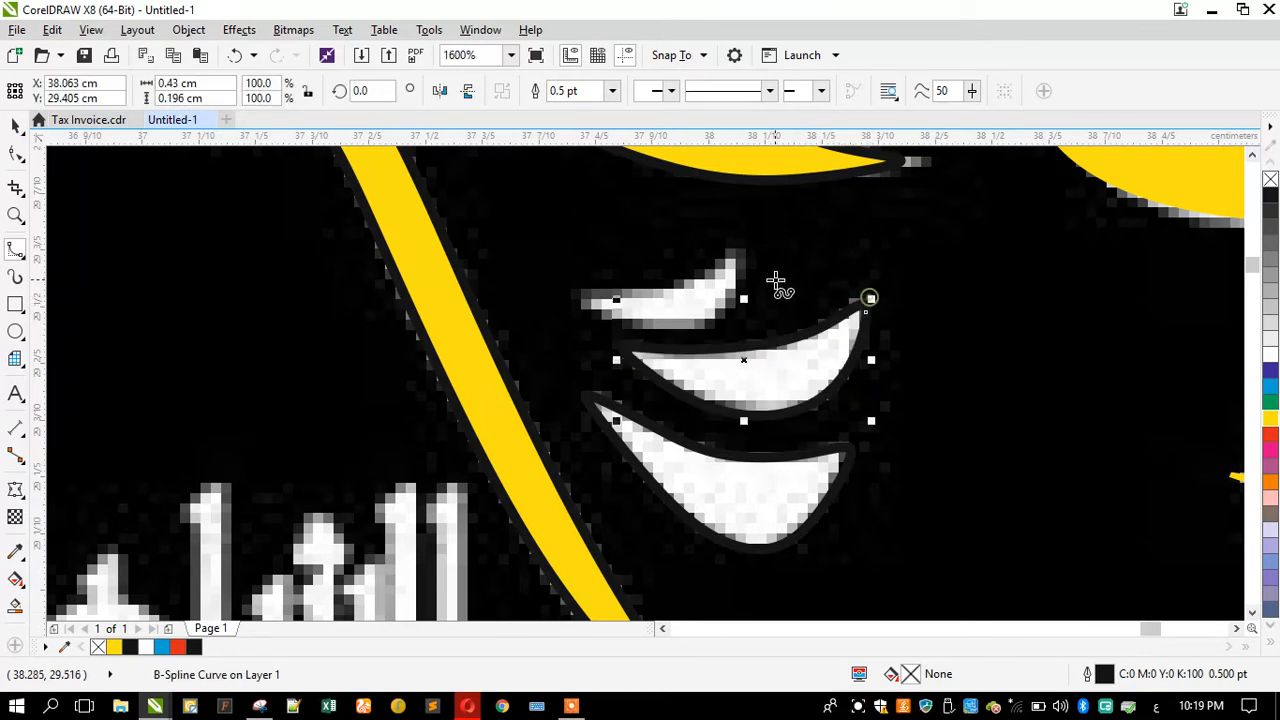
Step: Trace the upper wing feather as a closed B-Spline shape
left_click(735, 253)
left_click(739, 298)
left_click(697, 330)
left_click(640, 331)
left_click(574, 296)
left_click(603, 290)
left_click(695, 283)
left_click(721, 262)
left_click(734, 251)
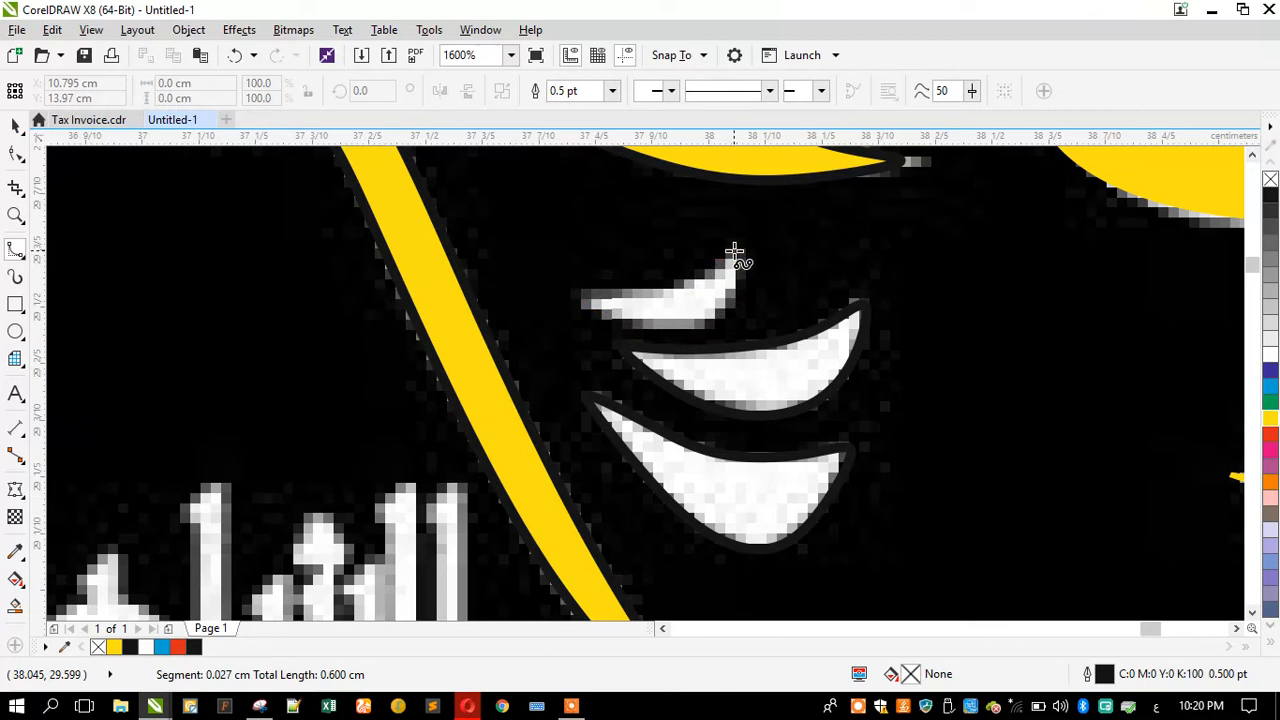
Step: Start tracing the swoosh under the logo lettering with the B-Spline tool along its lower edge
scroll(905, 300, "down", 2)
scroll(818, 450, "up", 1)
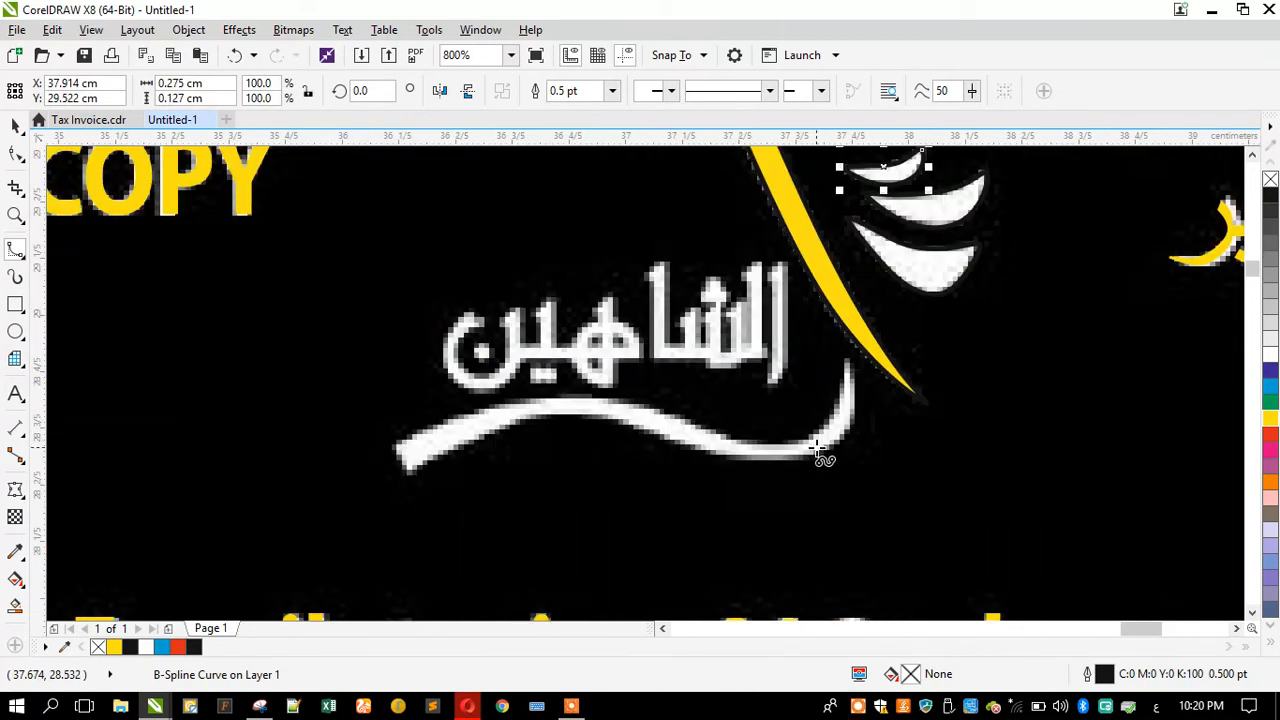
left_click(849, 362)
left_click(860, 395)
left_click(847, 433)
left_click(805, 460)
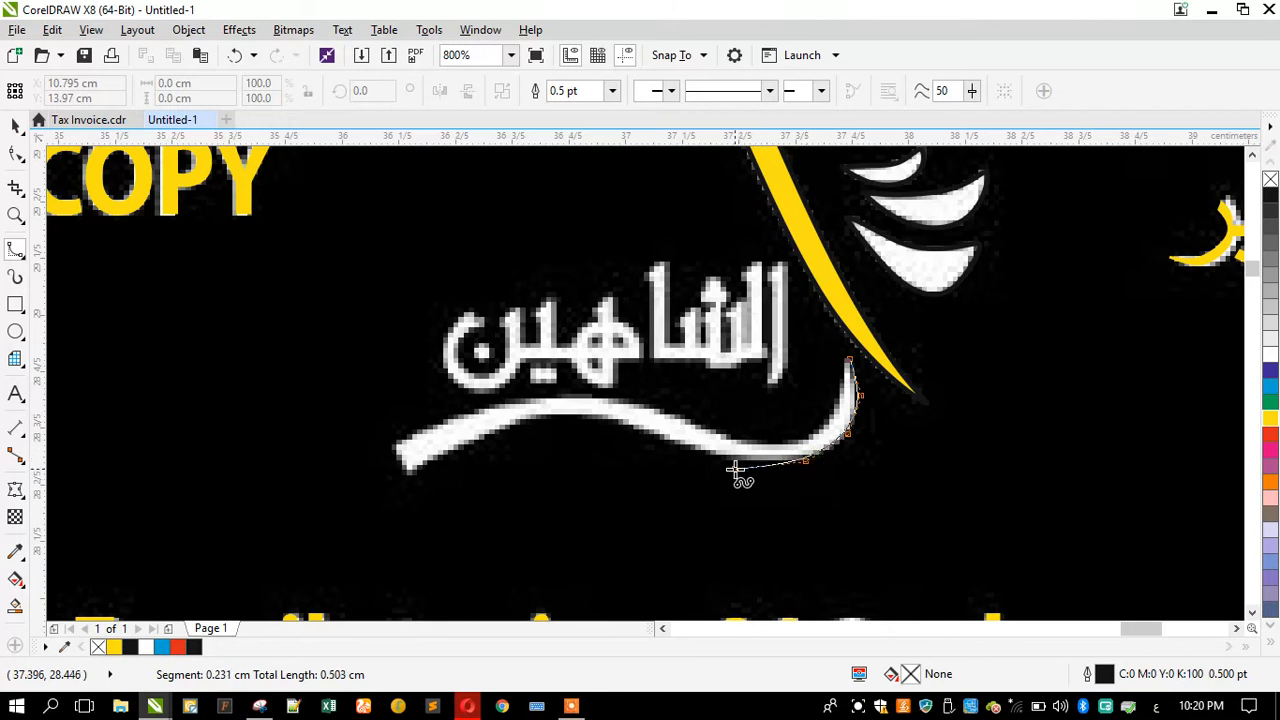
left_click(735, 465)
left_click(683, 447)
left_click(612, 422)
left_click(570, 414)
left_click(505, 422)
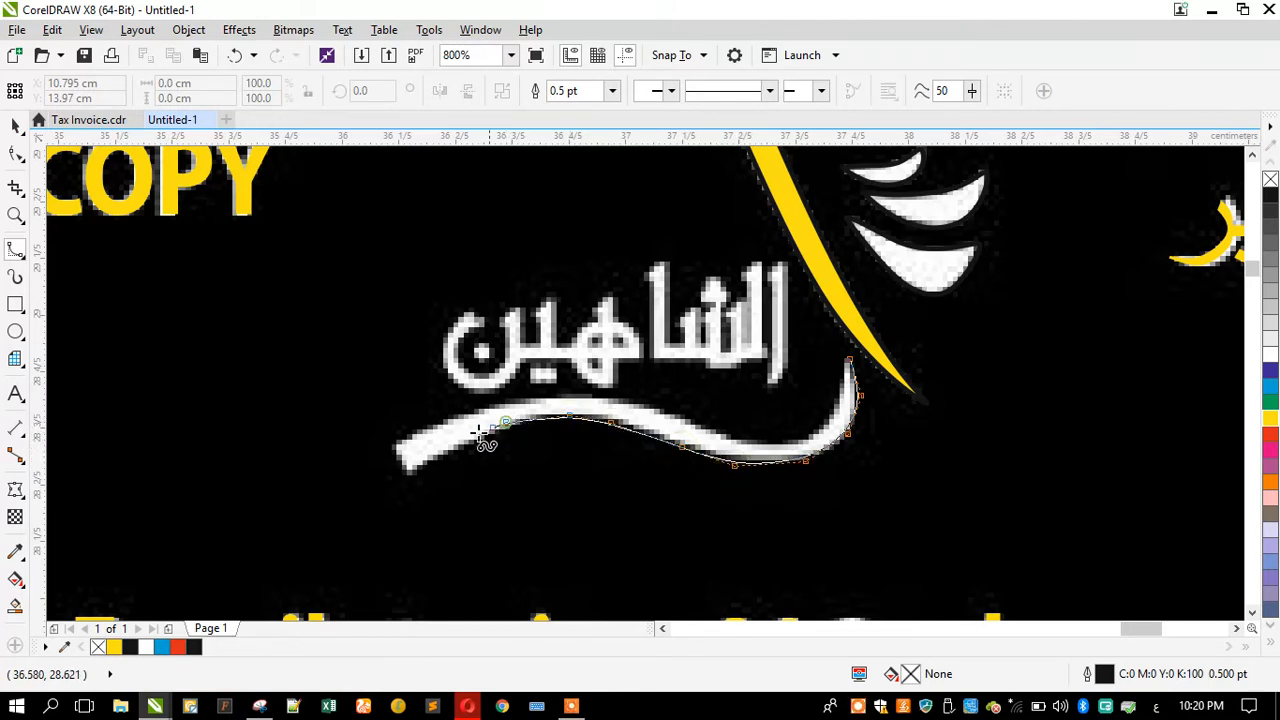
Step: Complete the swoosh outline along its upper edge, close the shape, and fill it yellow
left_click(407, 472)
left_click(389, 446)
left_click(468, 412)
left_click(532, 395)
left_click(623, 397)
left_click(677, 415)
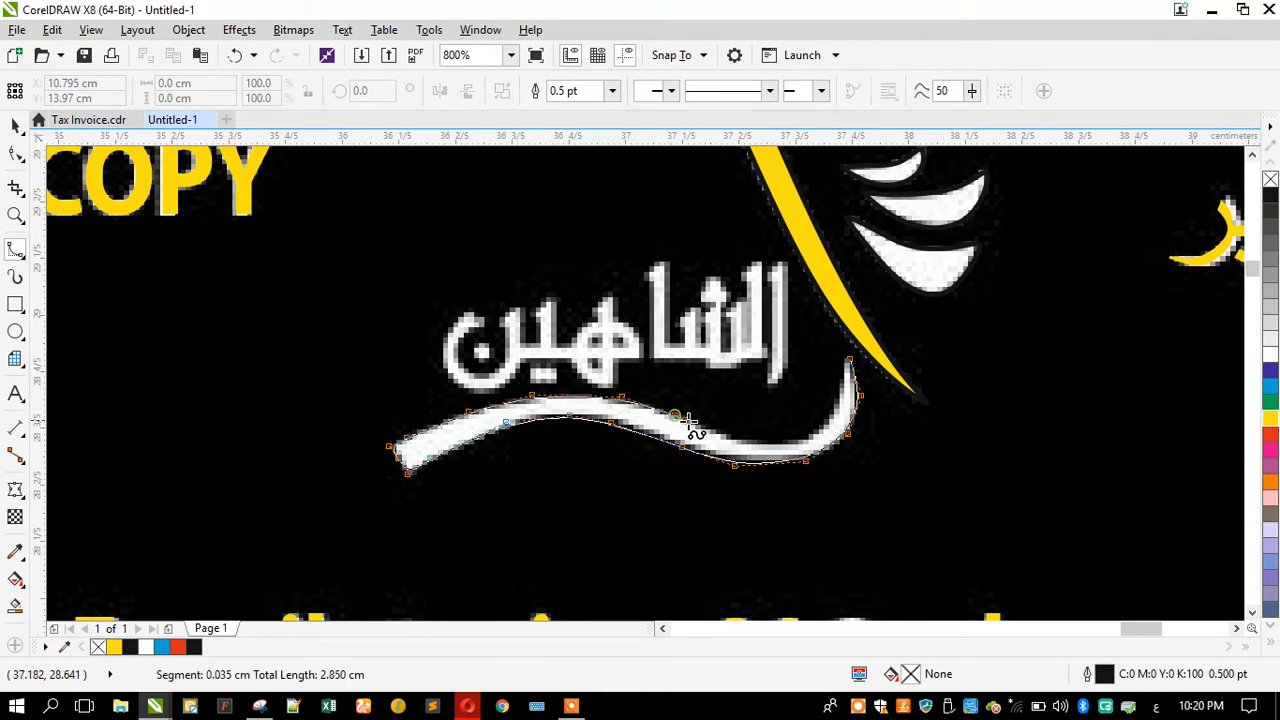
left_click(797, 443)
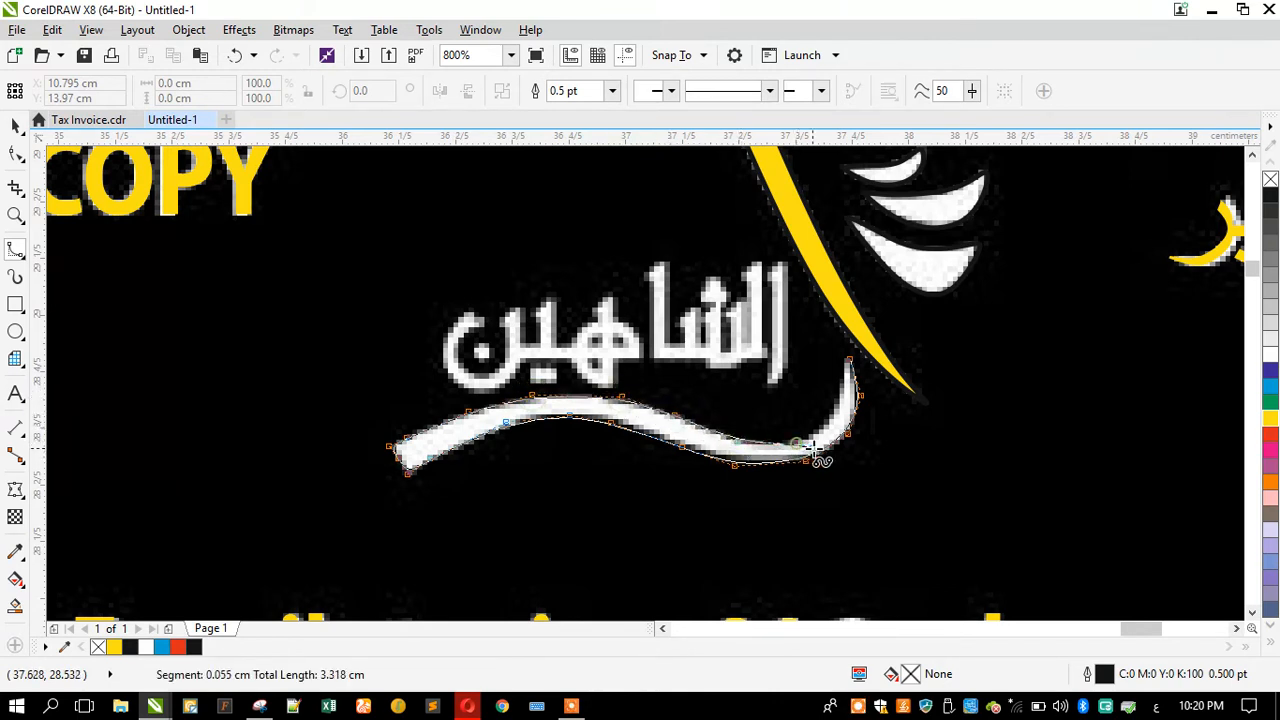
left_click(827, 428)
left_click(841, 403)
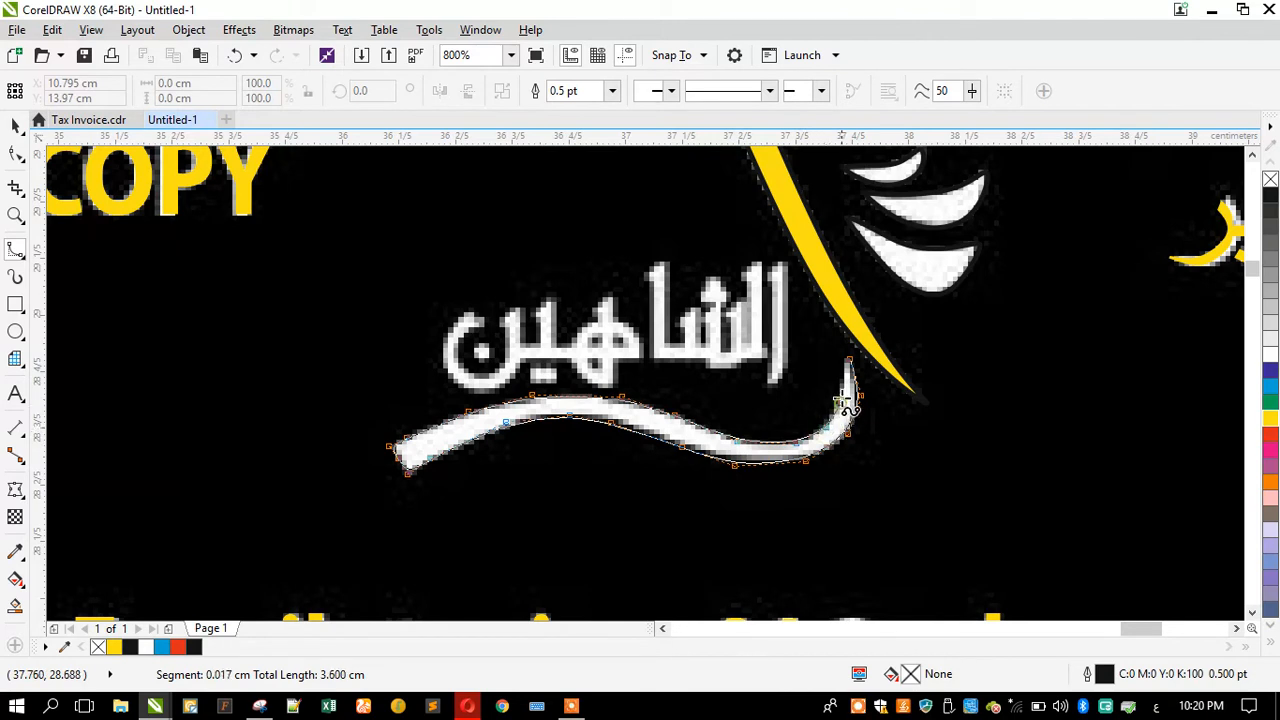
left_click(846, 378)
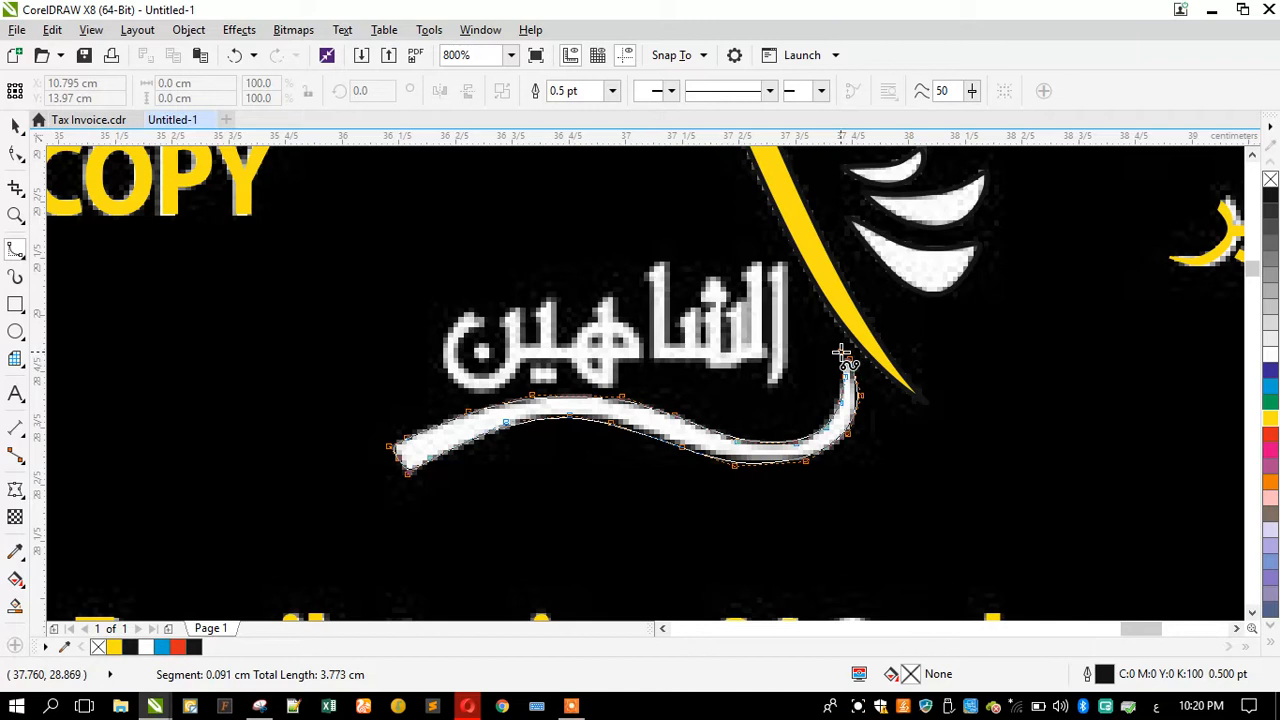
double_click(843, 352)
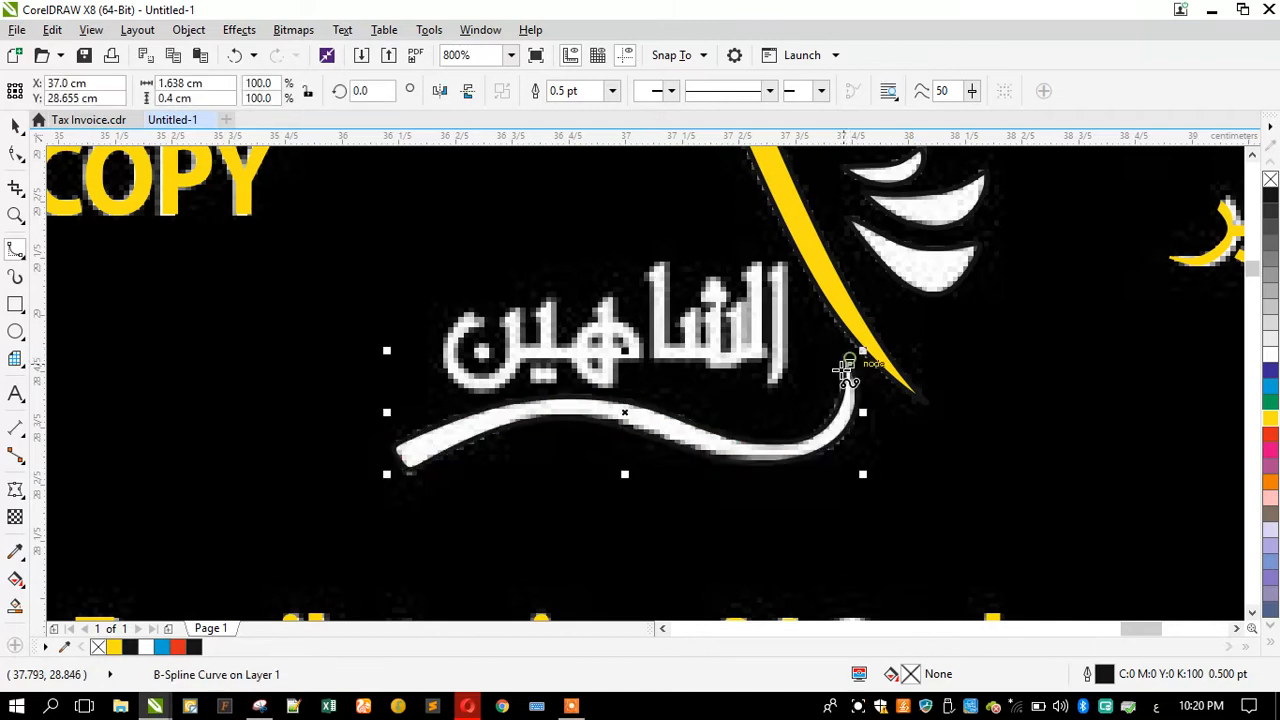
left_click(1268, 420)
Step: Select the three traced wing feathers together and fill them yellow
scroll(612, 400, "down", 3)
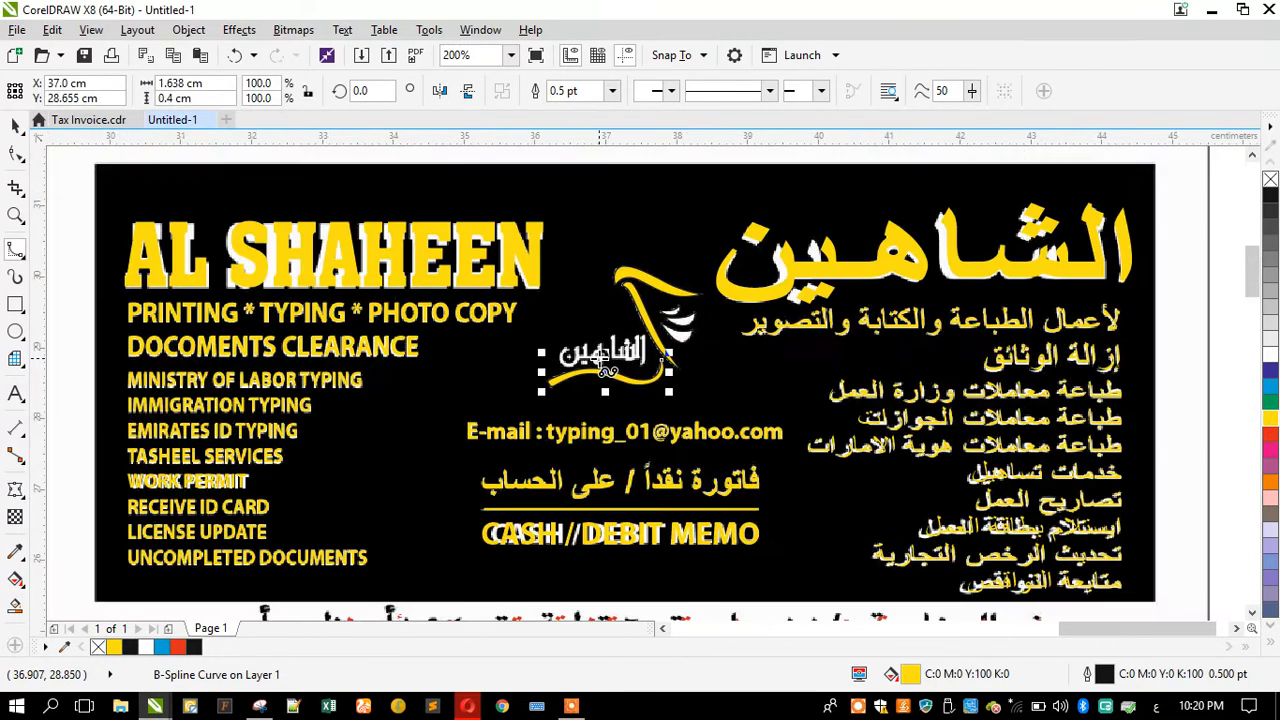
left_click(15, 125)
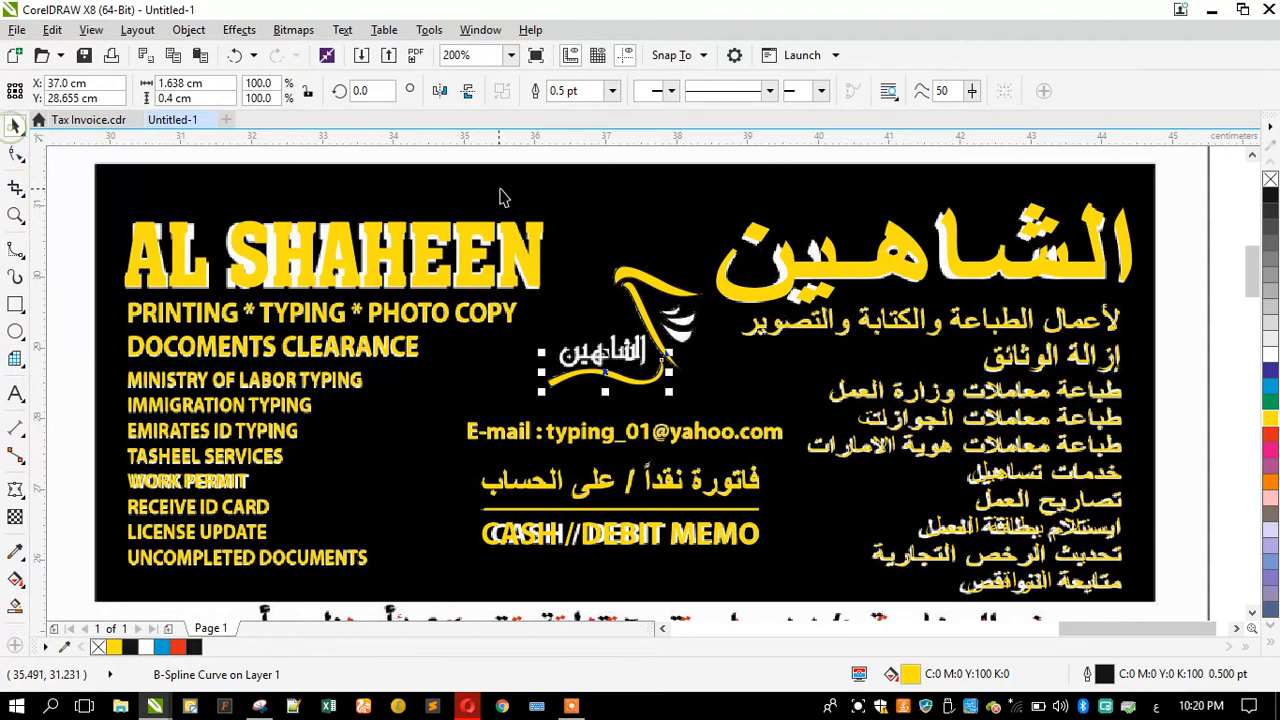
scroll(652, 324, "up", 2)
left_click(652, 324)
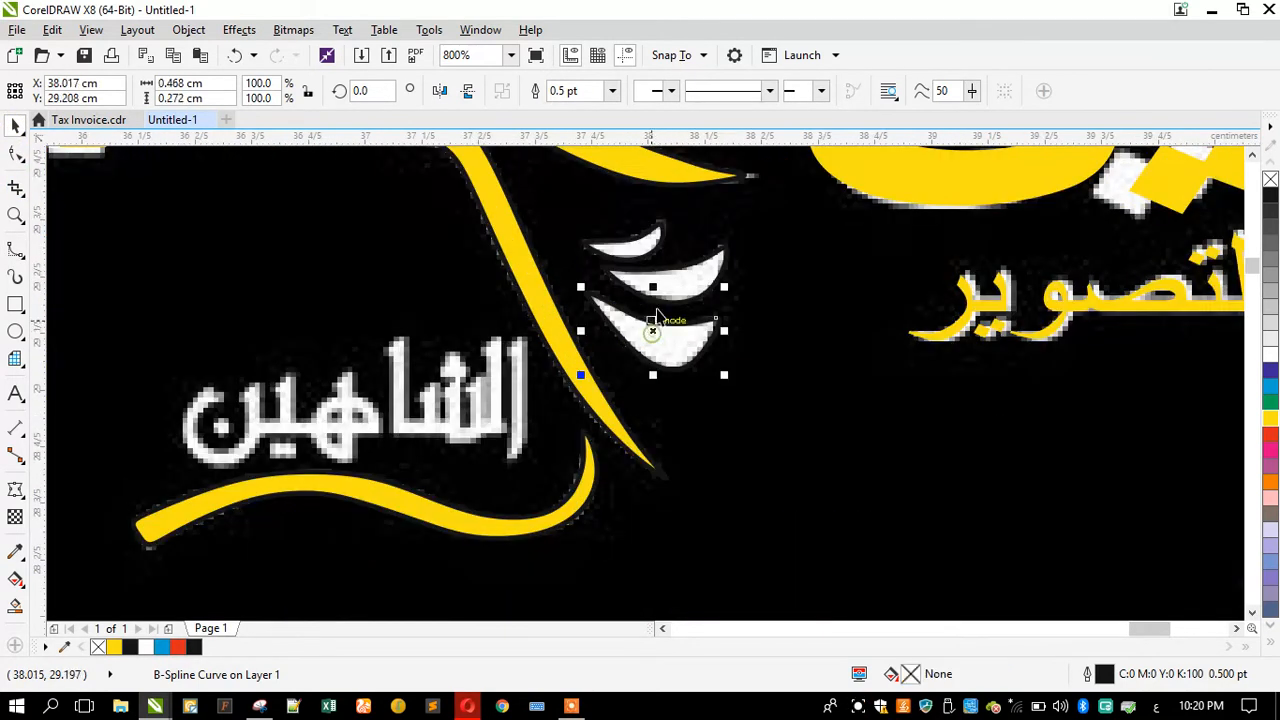
left_click(668, 281, "shift")
left_click(640, 258, "shift")
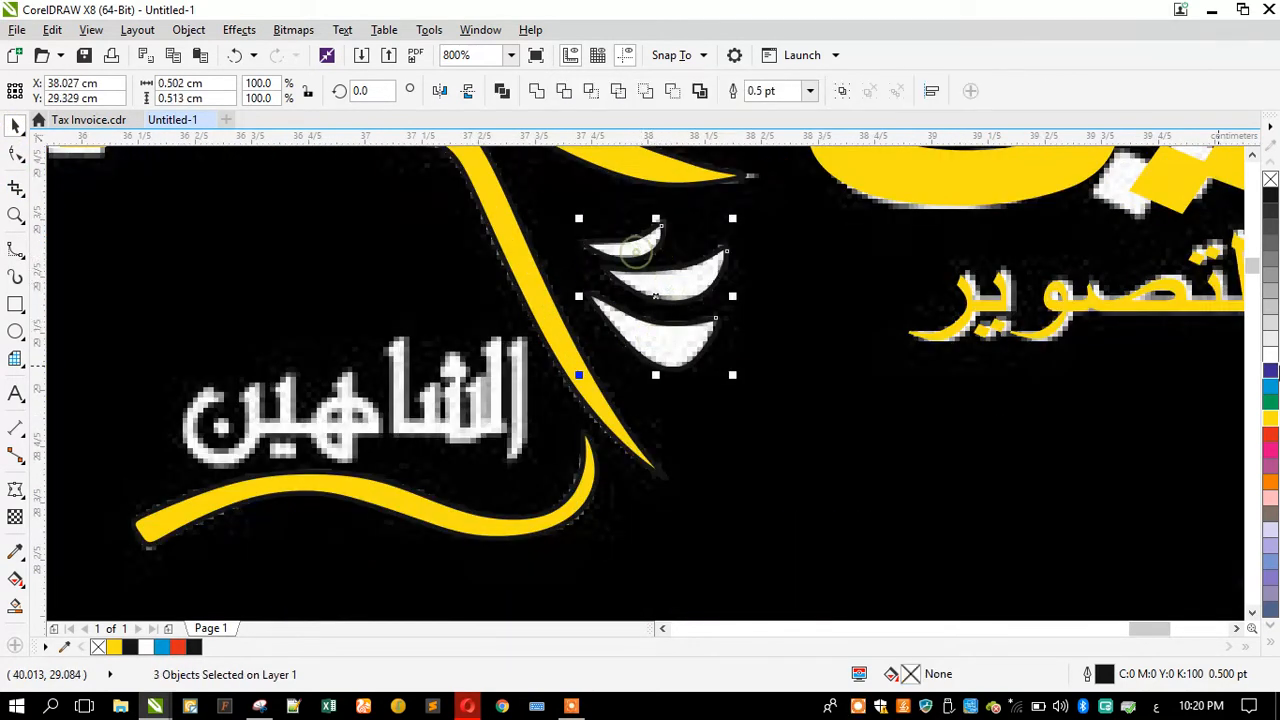
left_click(1270, 422)
Step: Add artistic text الشاهين over the logo lettering and fill it yellow
scroll(877, 293, "down", 2)
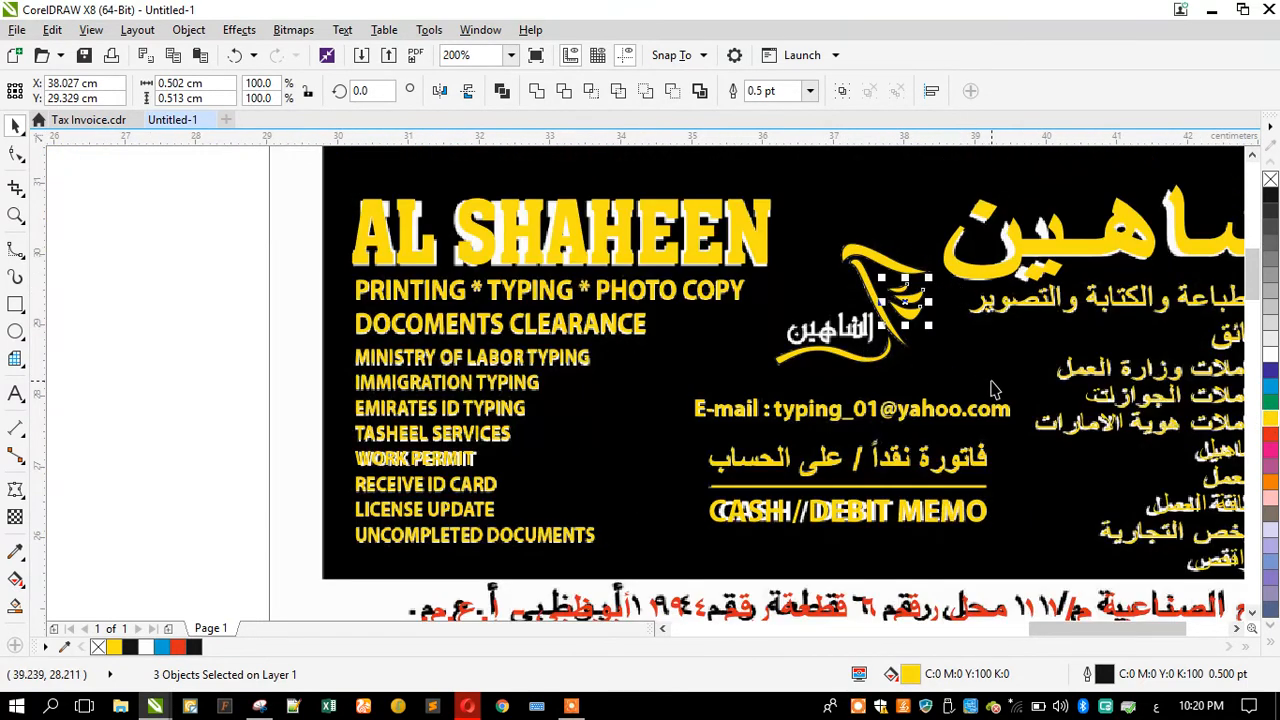
scroll(980, 348, "up", 1)
left_click(15, 393)
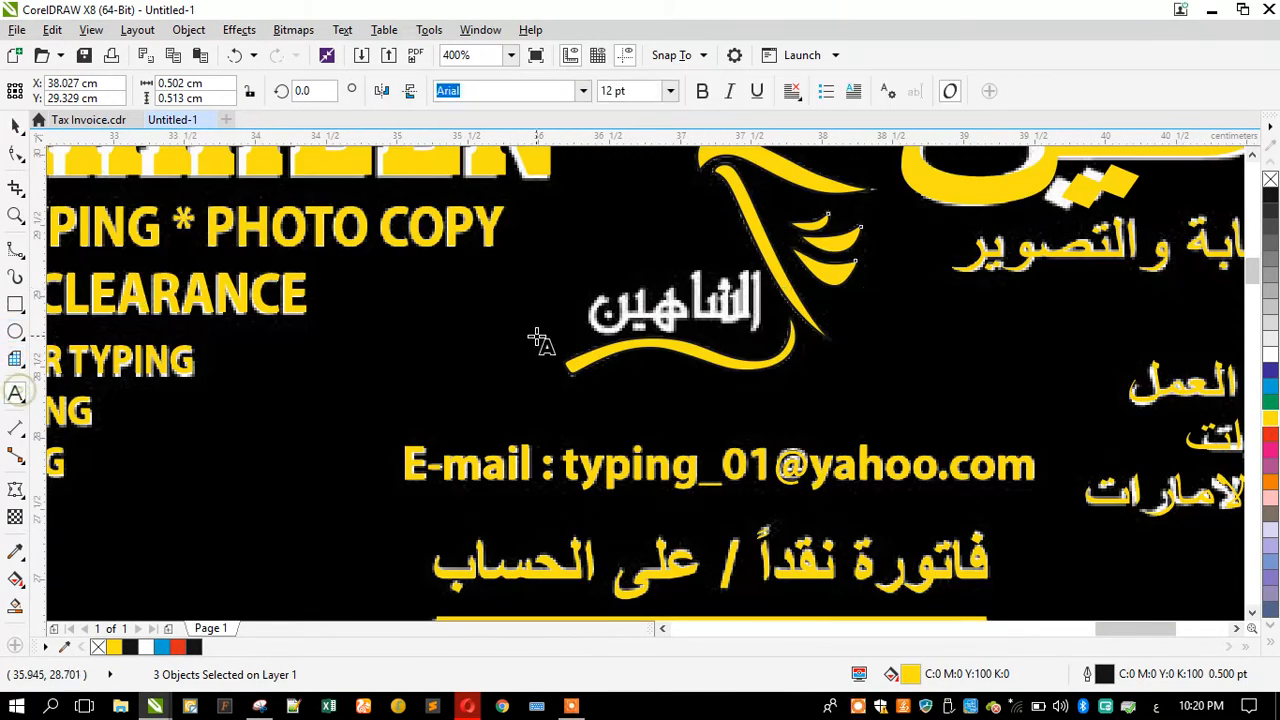
left_click(496, 345)
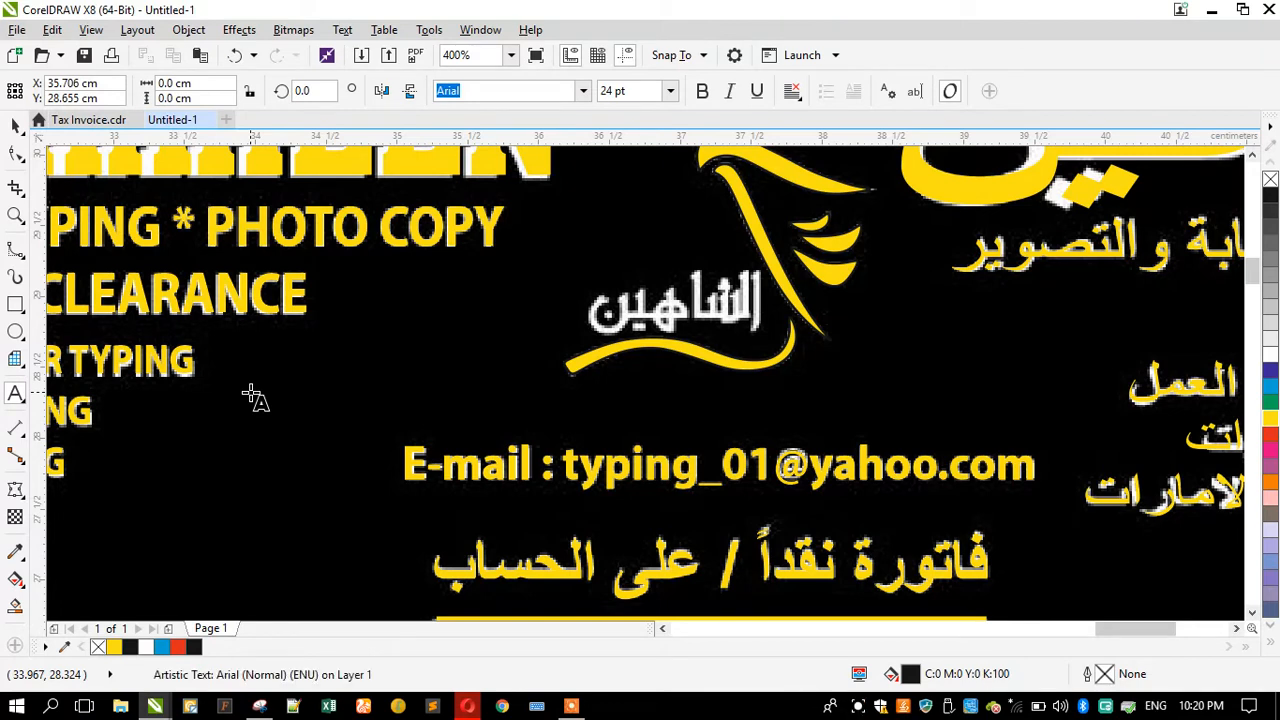
type("ا")
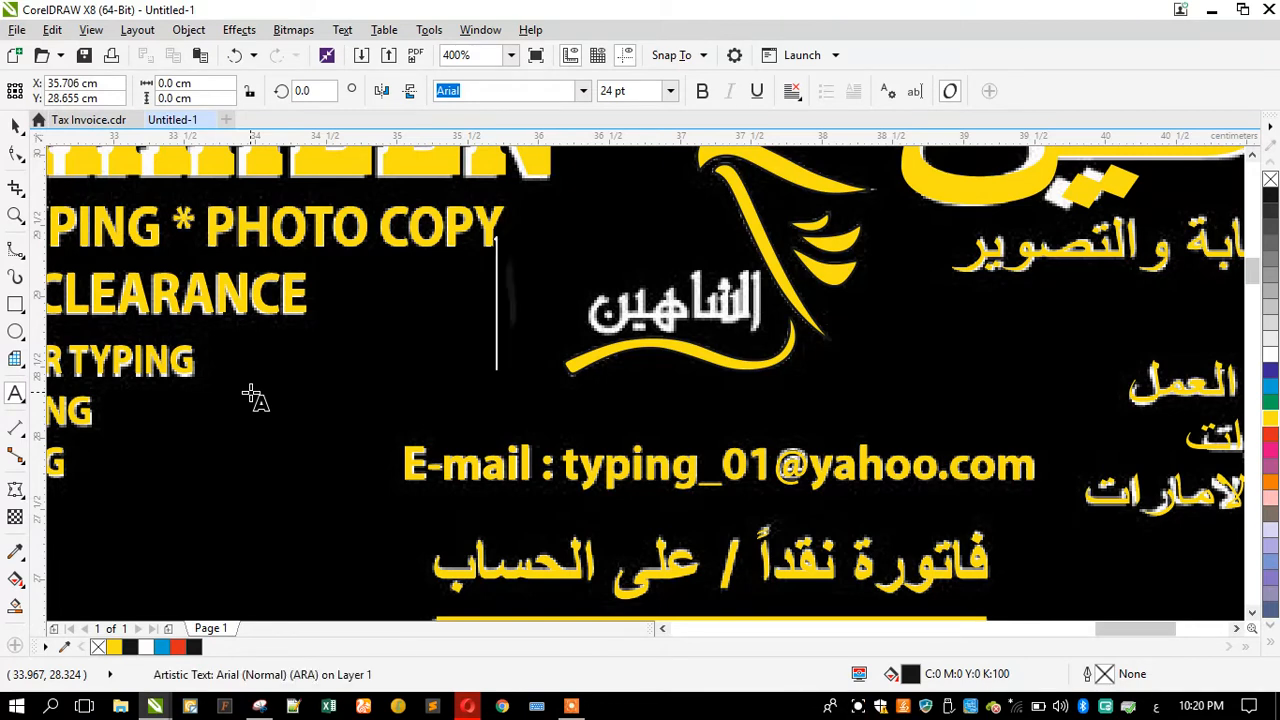
type("لشاهين")
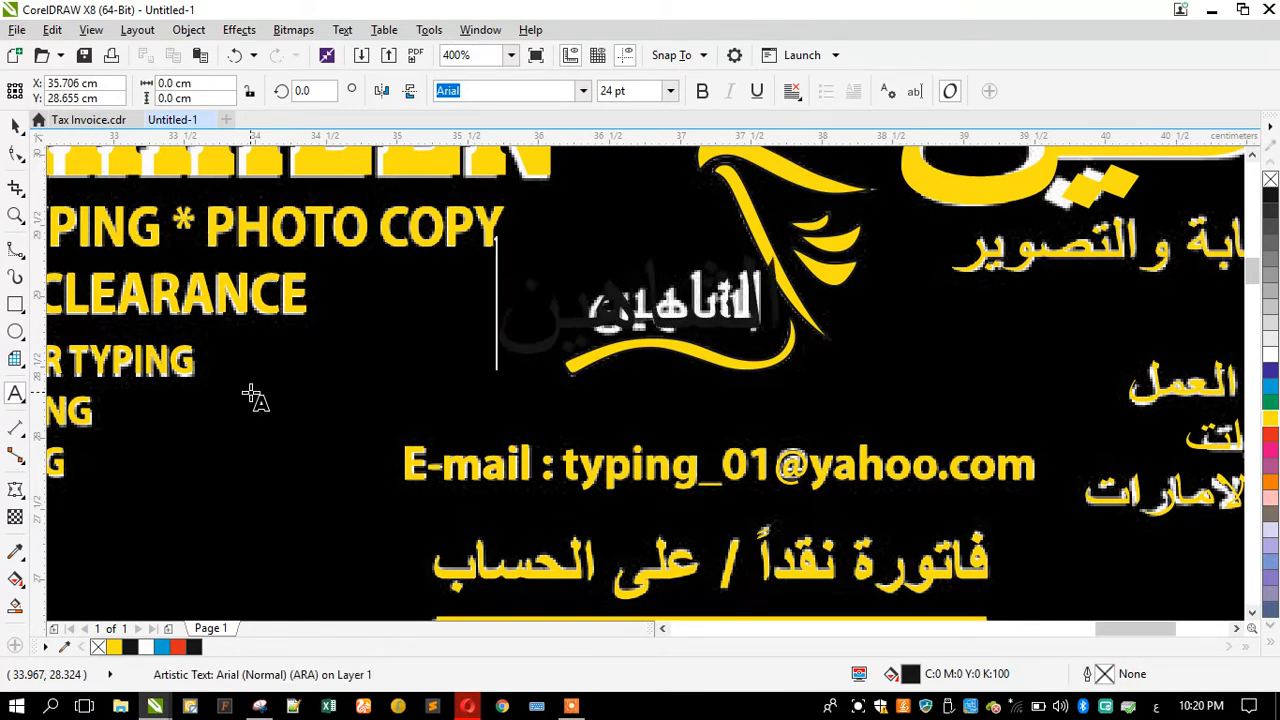
left_click(15, 125)
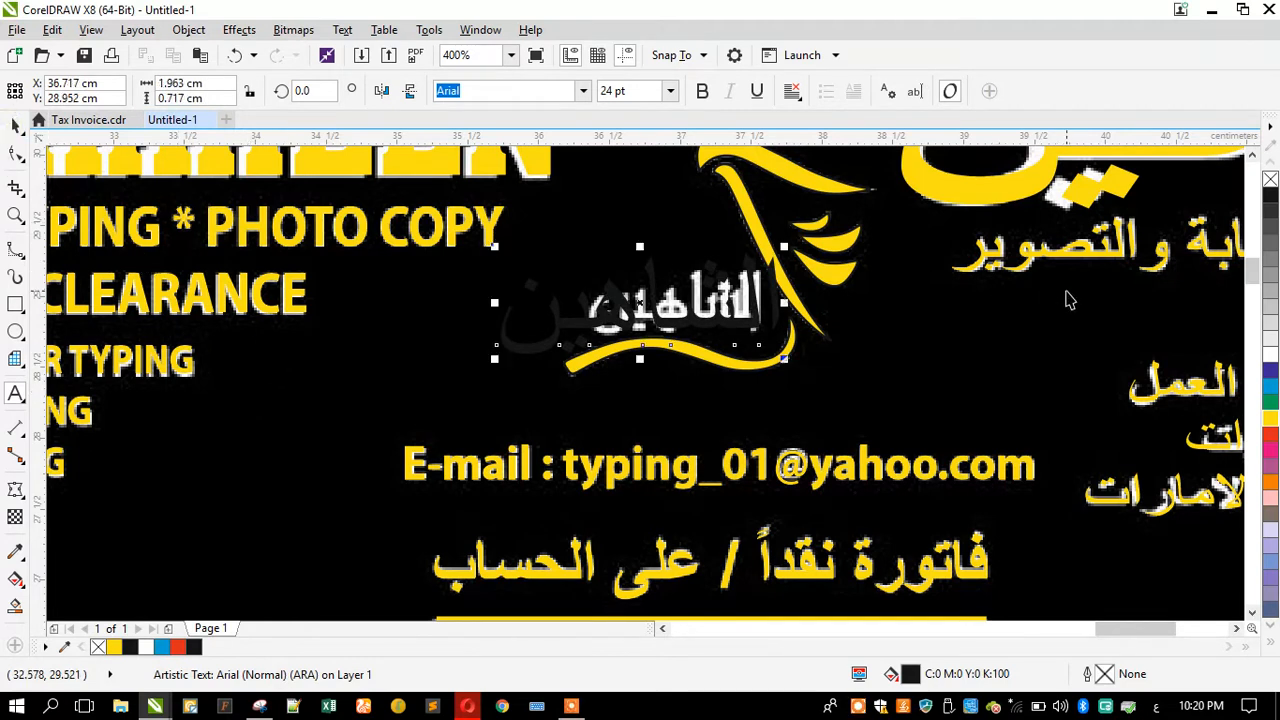
left_click(1271, 418)
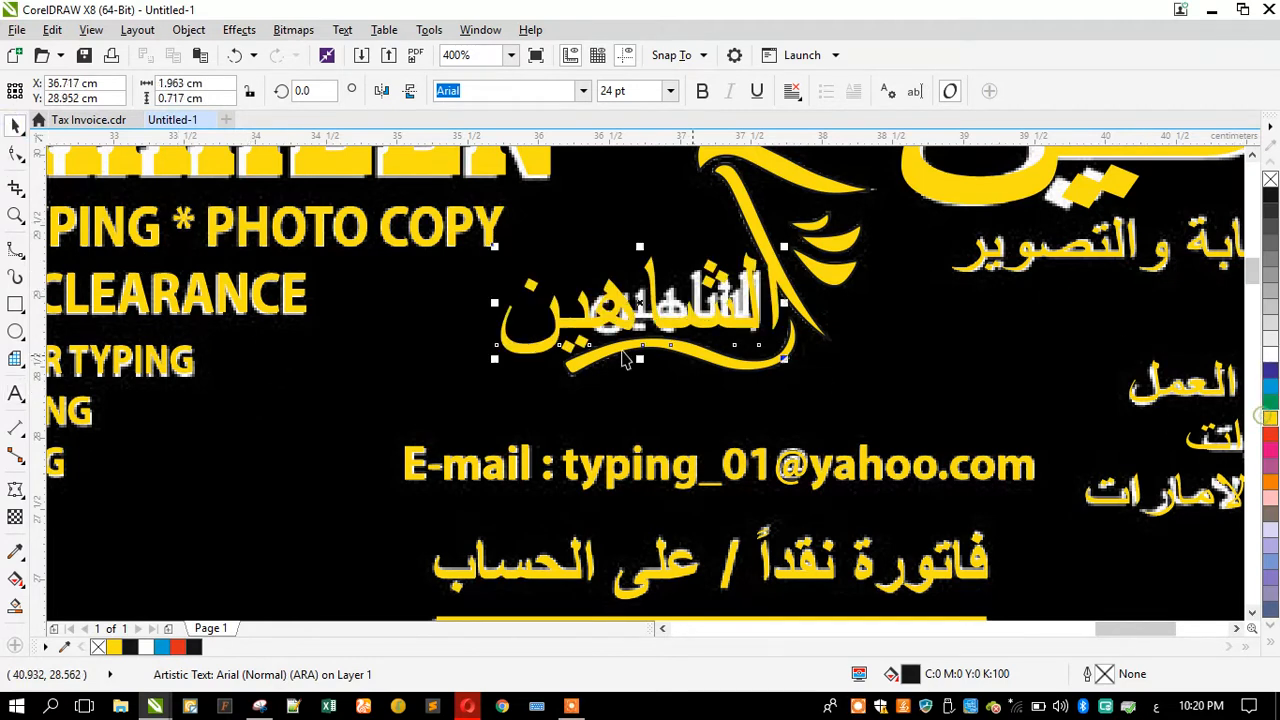
Step: Scale down the الشاهين text and move it to an empty area beside the logo
left_click_drag(495, 360, 355, 410)
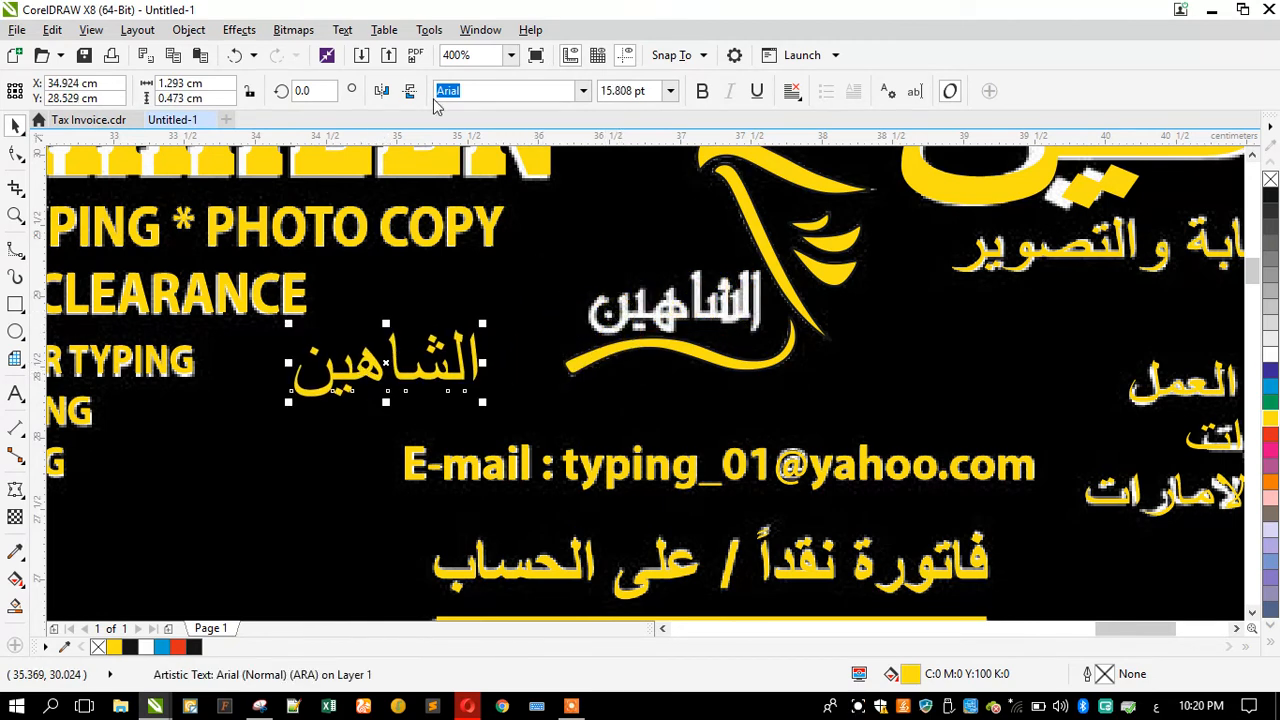
left_click_drag(368, 358, 157, 522)
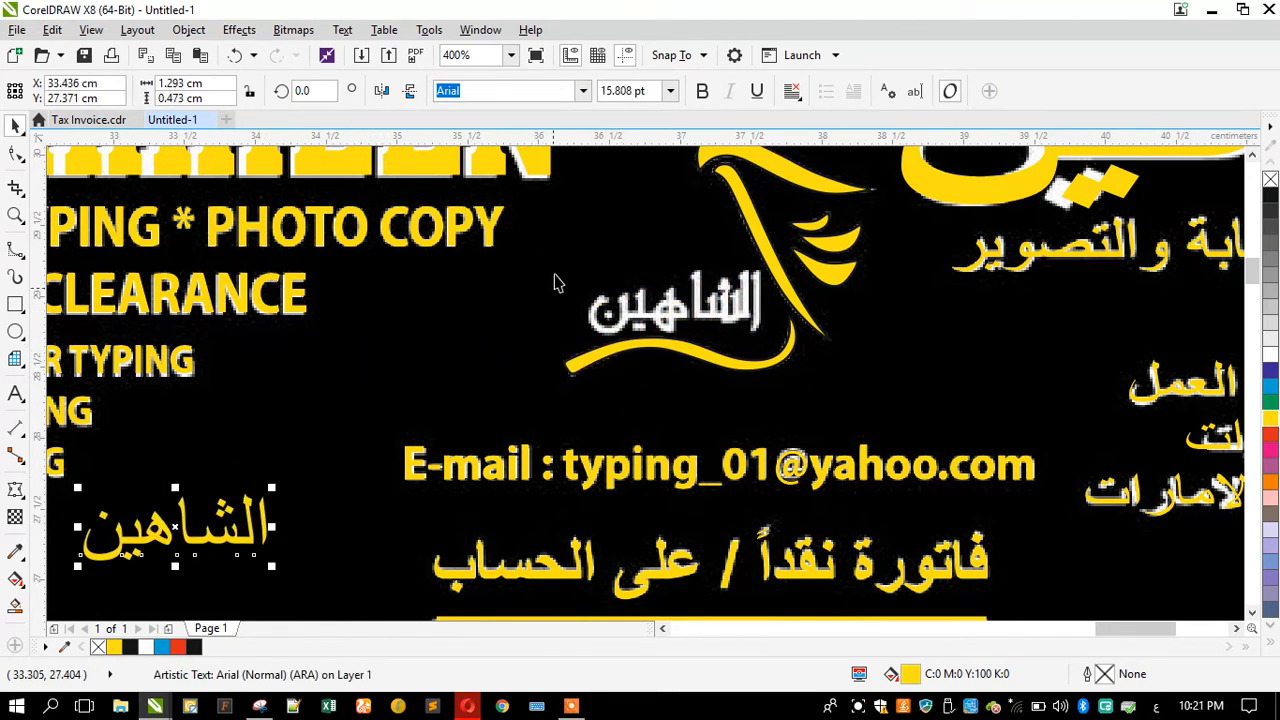
Step: Filter the font list by "font" and apply Font 041 to the الشاهين text
left_click(578, 96)
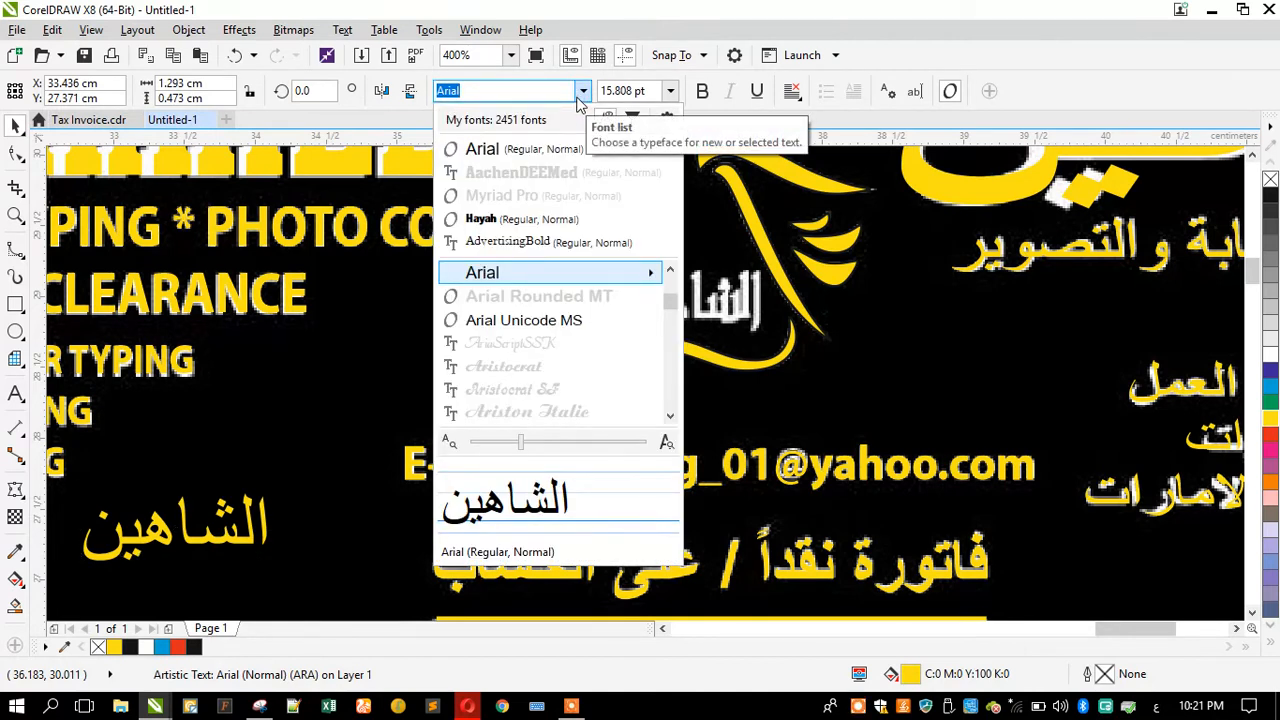
left_click_drag(537, 92, 380, 114)
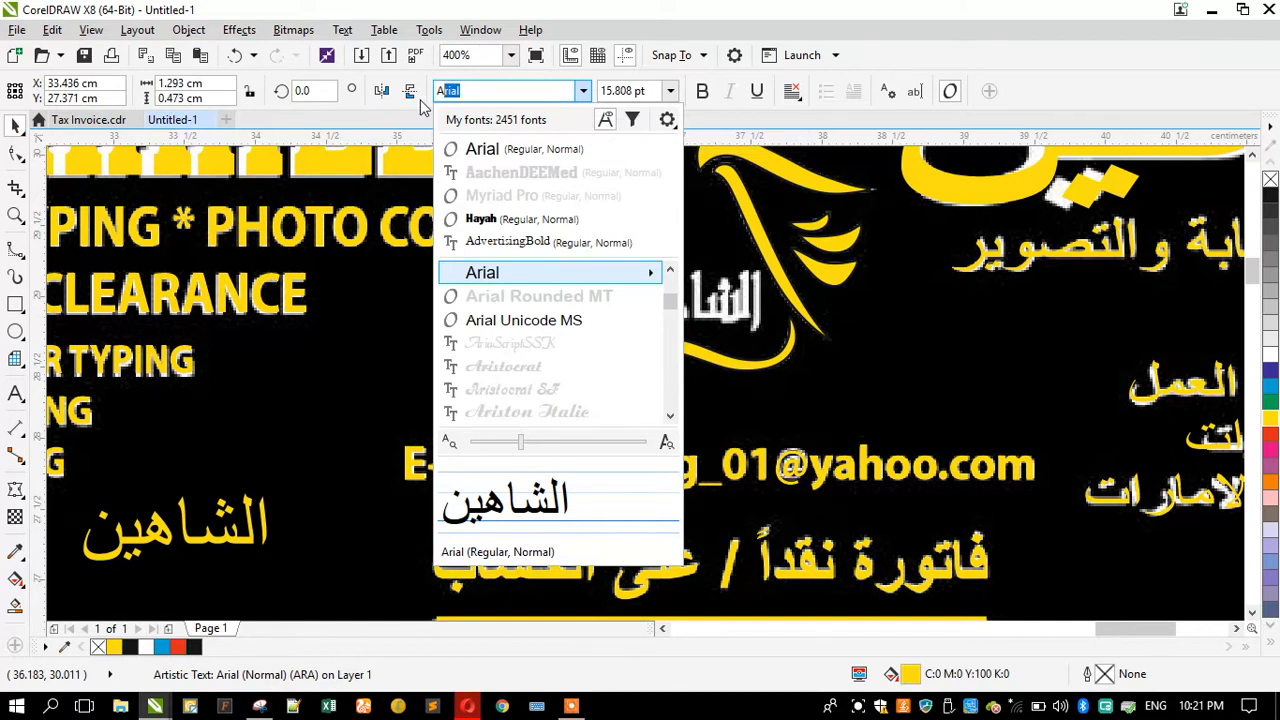
left_click_drag(468, 90, 410, 93)
type("font")
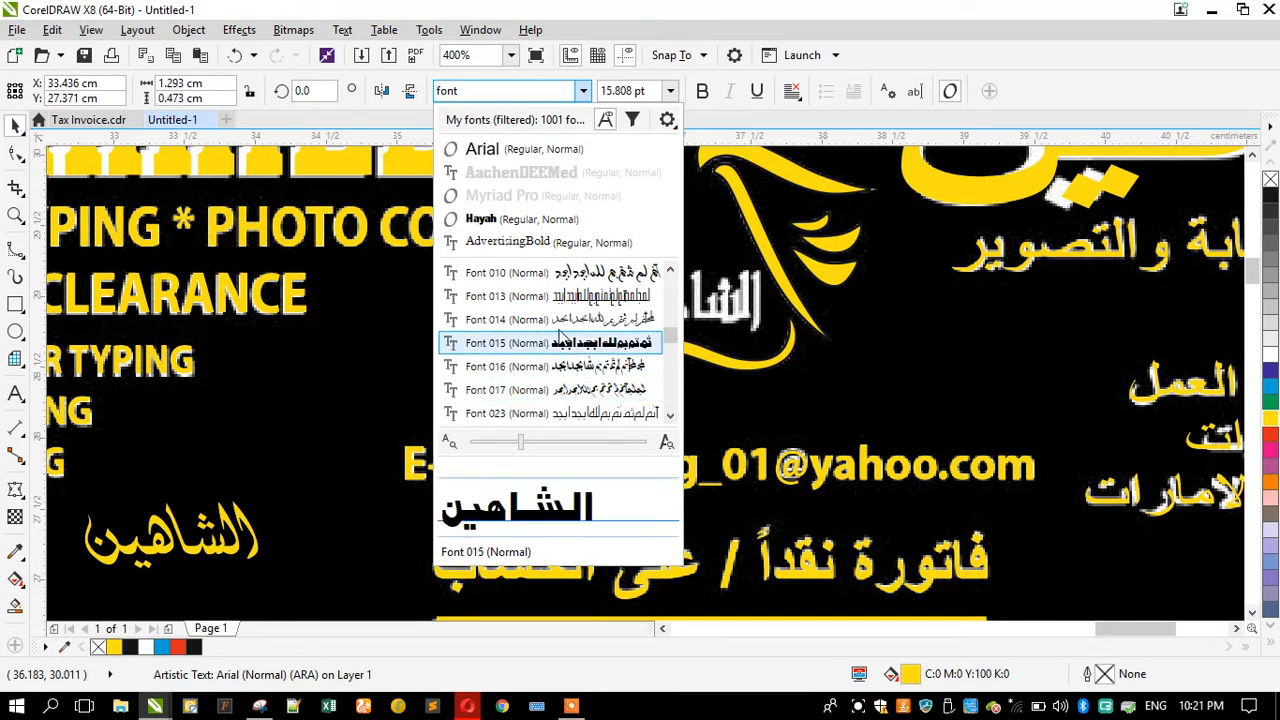
scroll(565, 380, "down", 1)
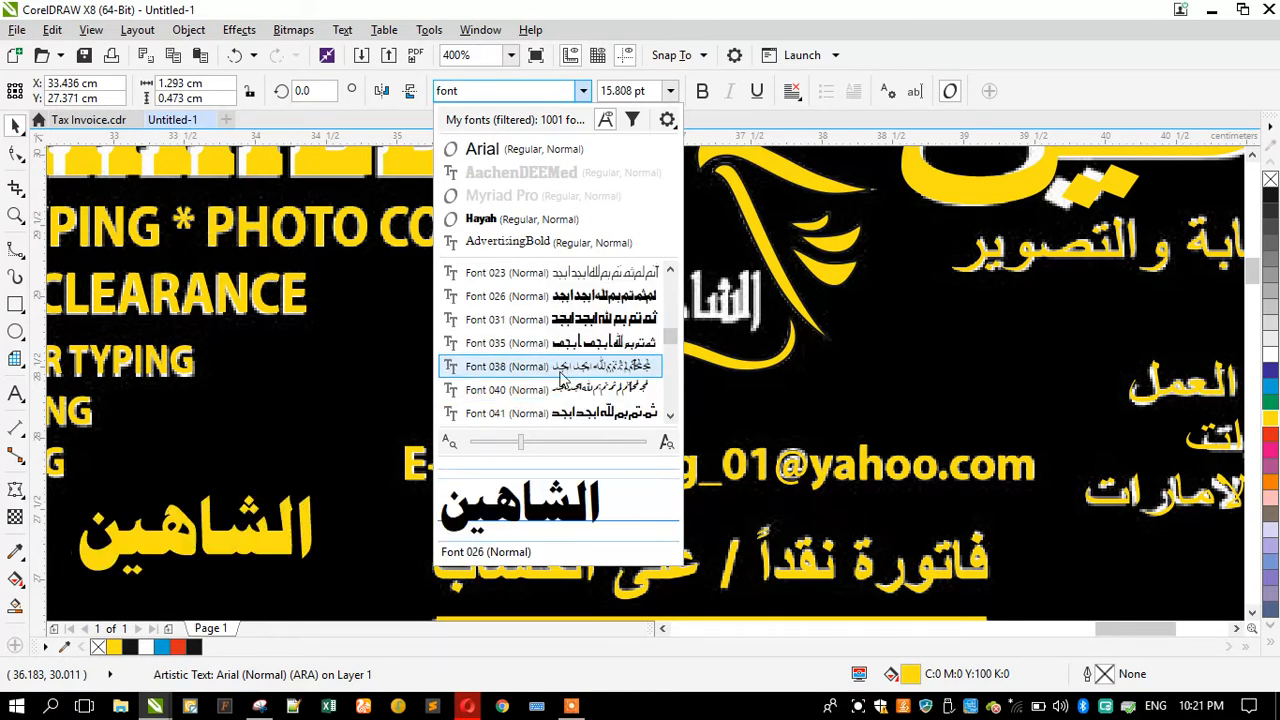
scroll(565, 372, "down", 1)
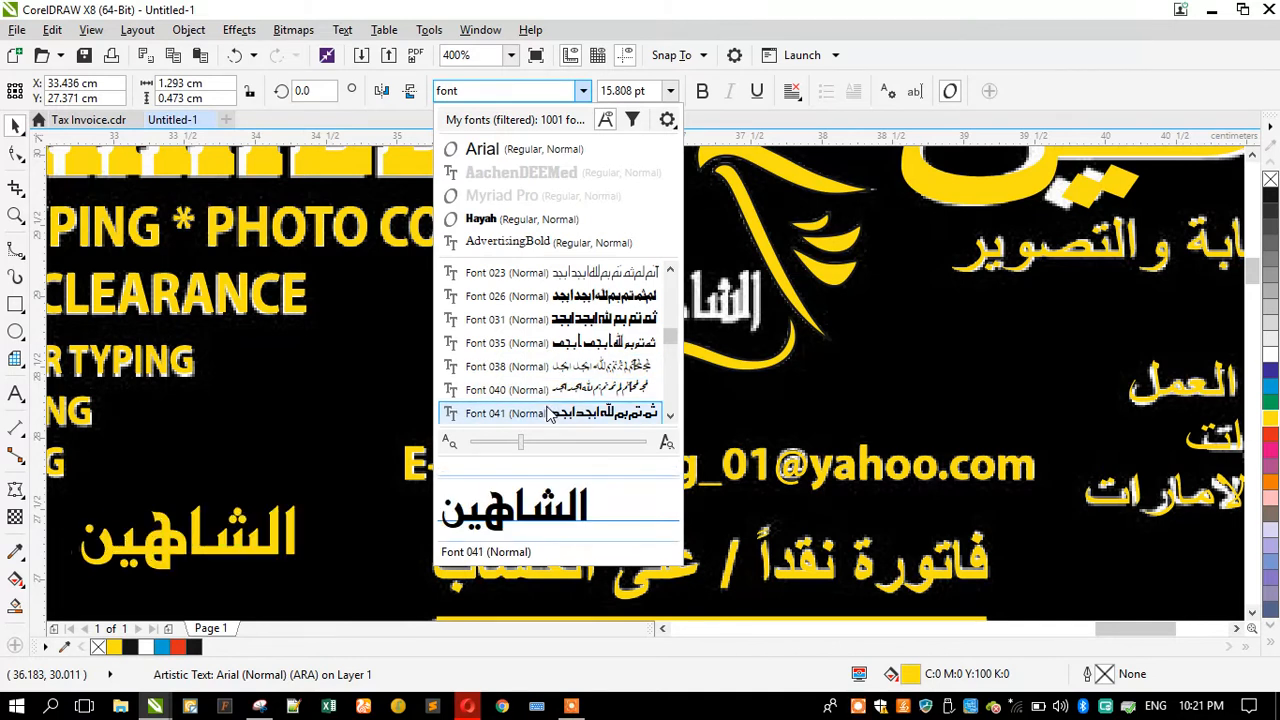
left_click(548, 413)
Step: Move the restyled الشاهين text back over the logo lettering and fine-tune its position
left_click_drag(197, 520, 632, 299)
left_click_drag(537, 335, 542, 337)
left_click(465, 354)
Step: Zoom around the invoice to inspect the label boxes and table header below the logo area
scroll(556, 318, "down", 1)
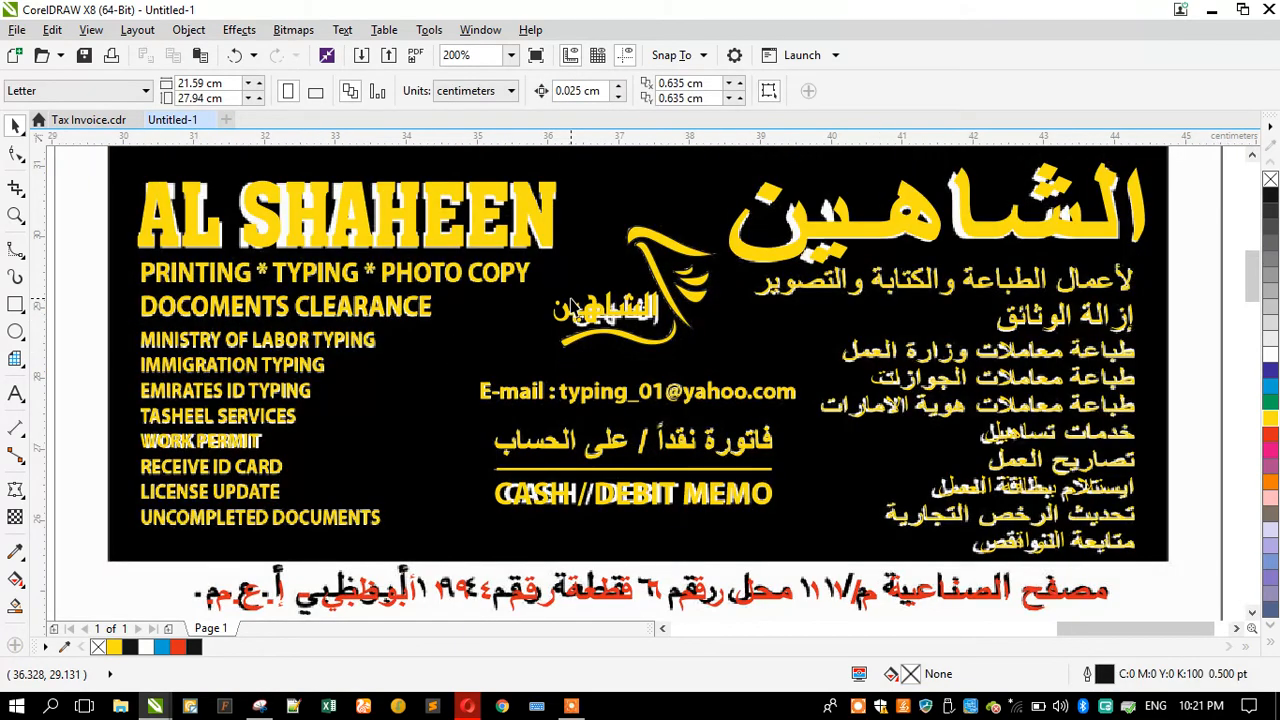
scroll(572, 306, "down", 2)
scroll(458, 353, "up", 1)
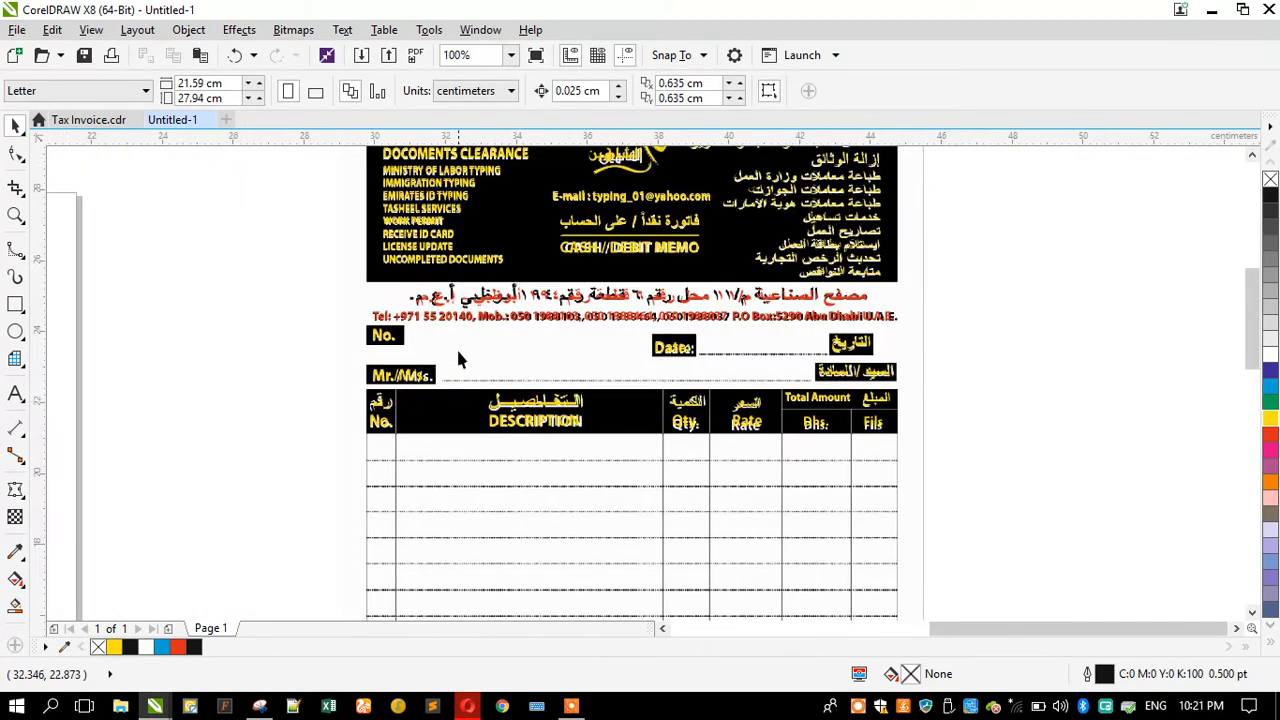
scroll(458, 358, "up", 1)
left_click(457, 300)
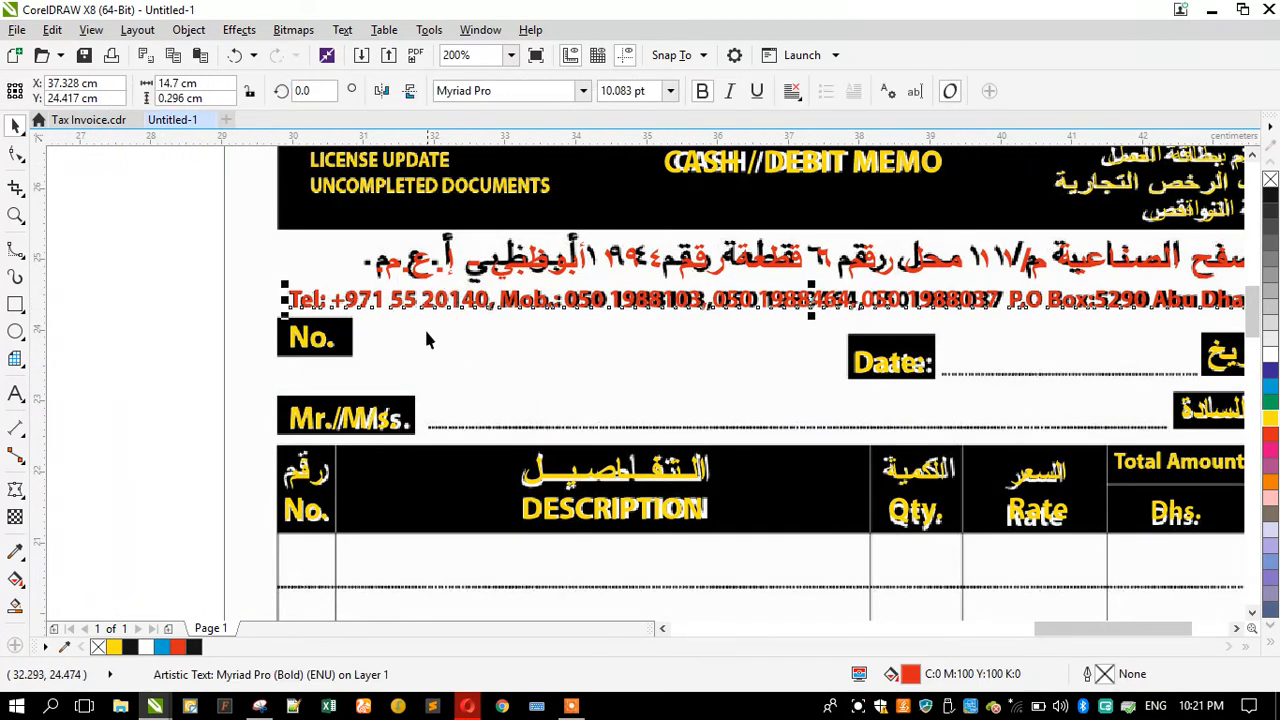
scroll(426, 340, "down", 1)
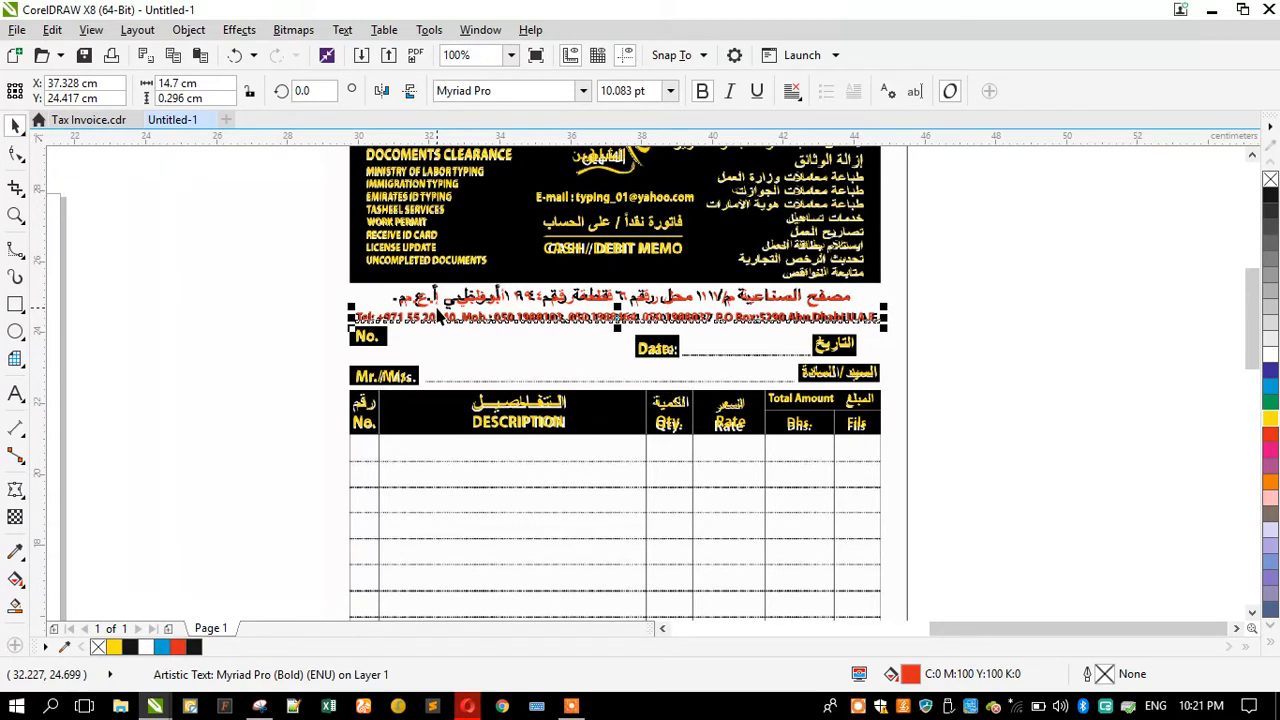
left_click(280, 346)
key("z")
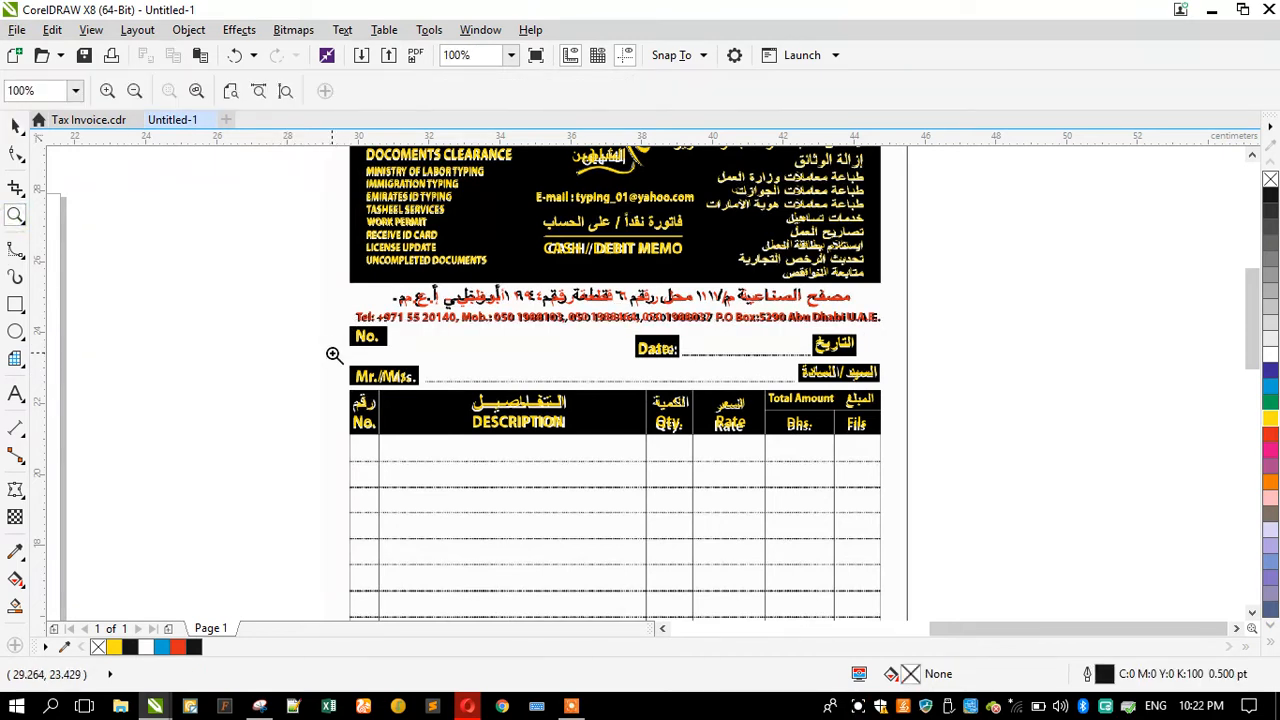
left_click_drag(328, 308, 949, 505)
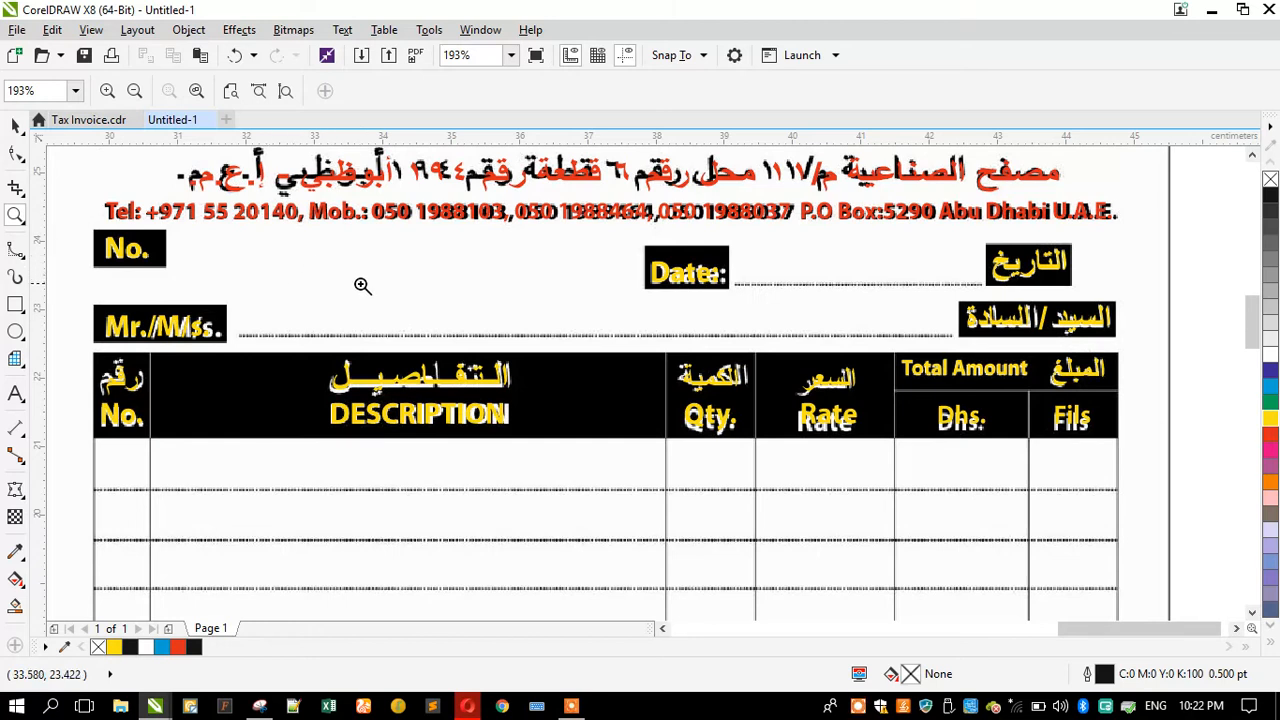
left_click(428, 311, "shift")
left_click_drag(492, 375, 902, 470)
left_click_drag(191, 246, 1094, 497)
scroll(409, 294, "down", 2)
scroll(391, 294, "down", 2)
scroll(391, 258, "down", 2)
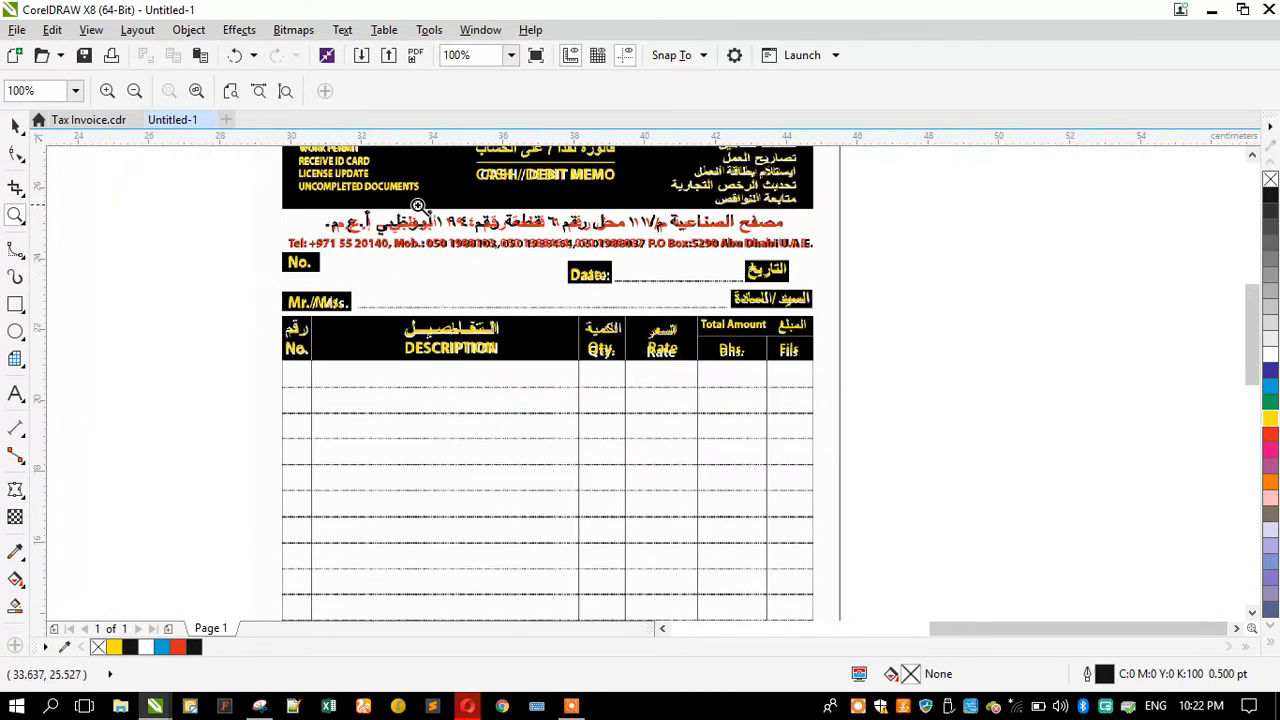
left_click_drag(317, 341, 668, 514)
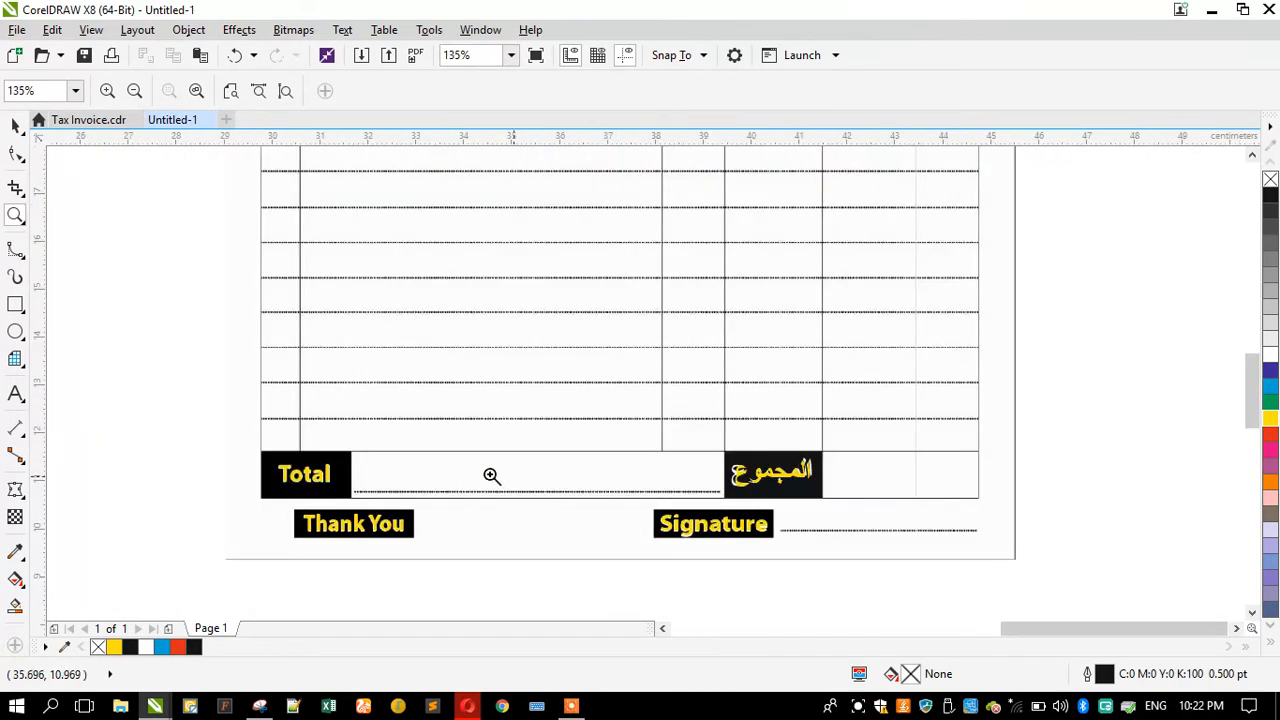
mouse_move(170, 407)
left_mouse_down()
mouse_move(540, 517)
mouse_move(1040, 575)
left_mouse_up()
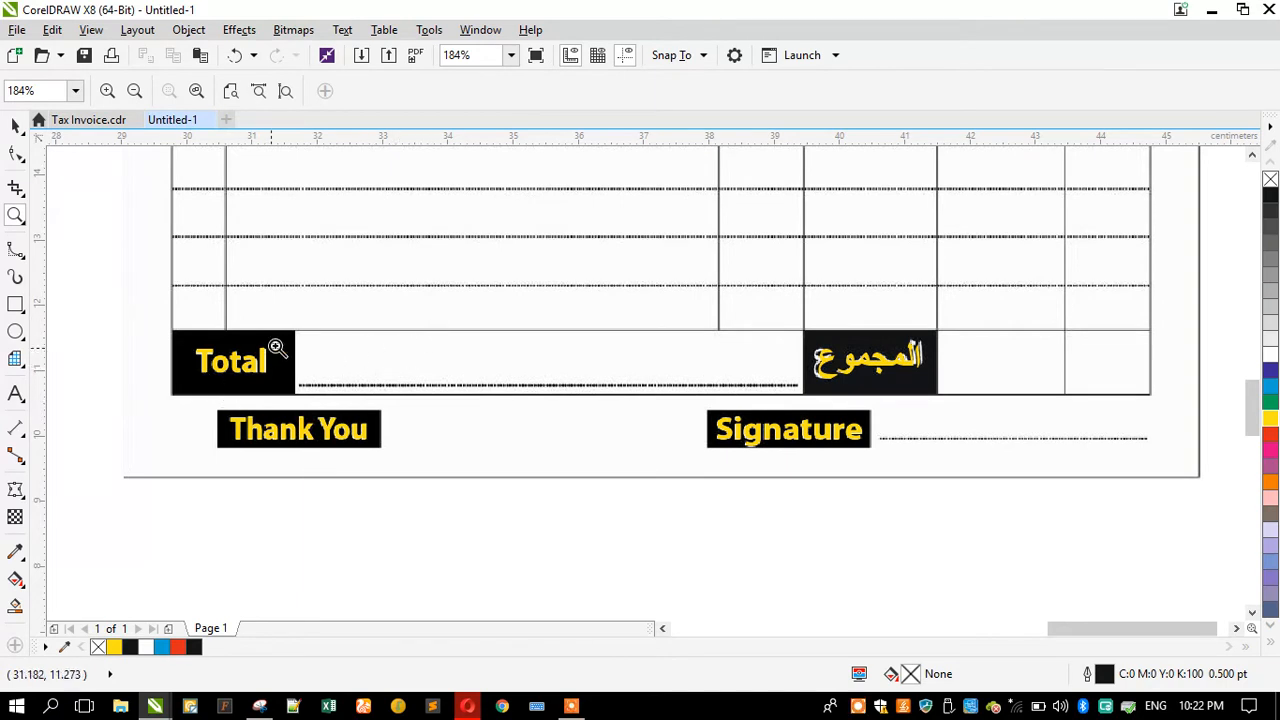
scroll(438, 411, "down", 3)
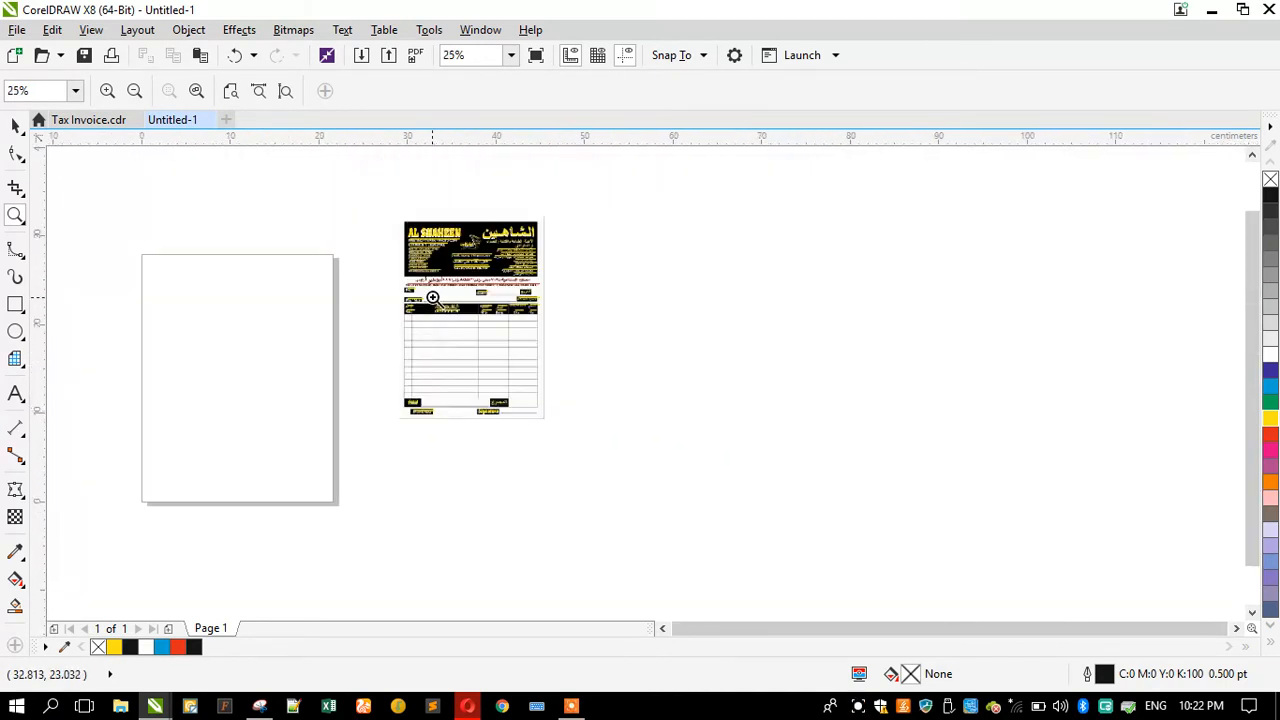
scroll(430, 290, "up", 2)
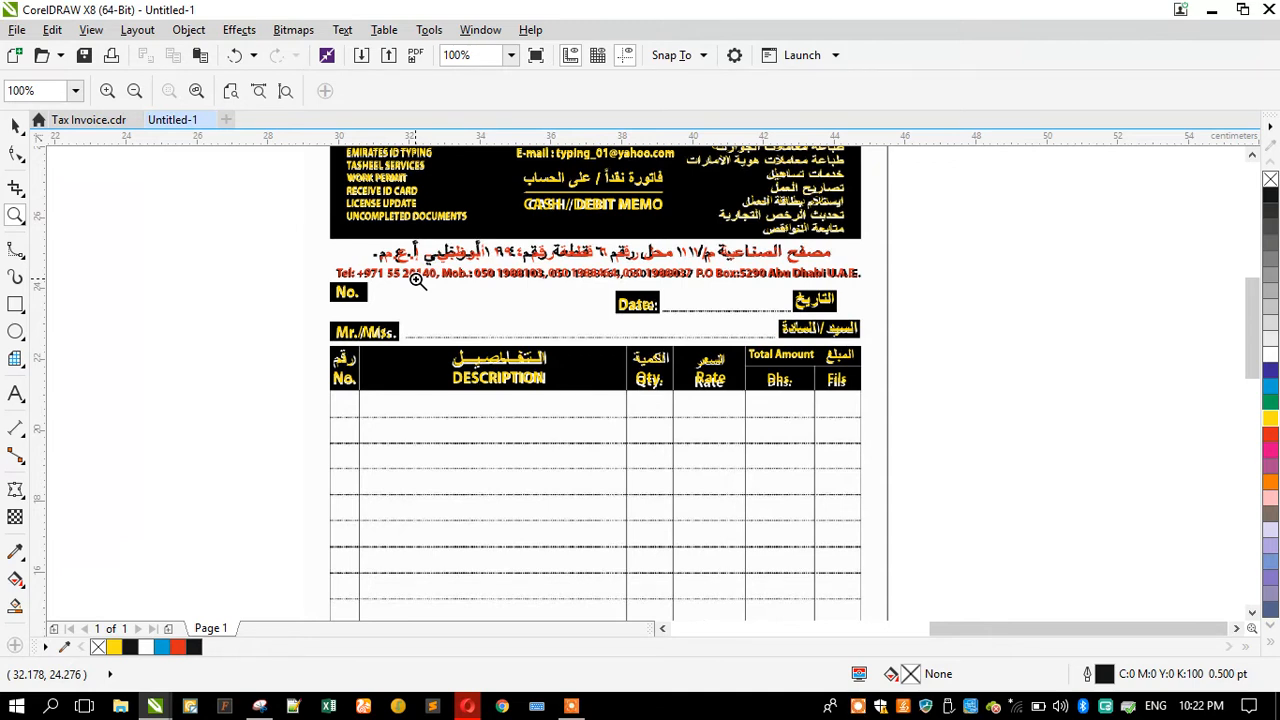
left_click_drag(298, 256, 920, 437)
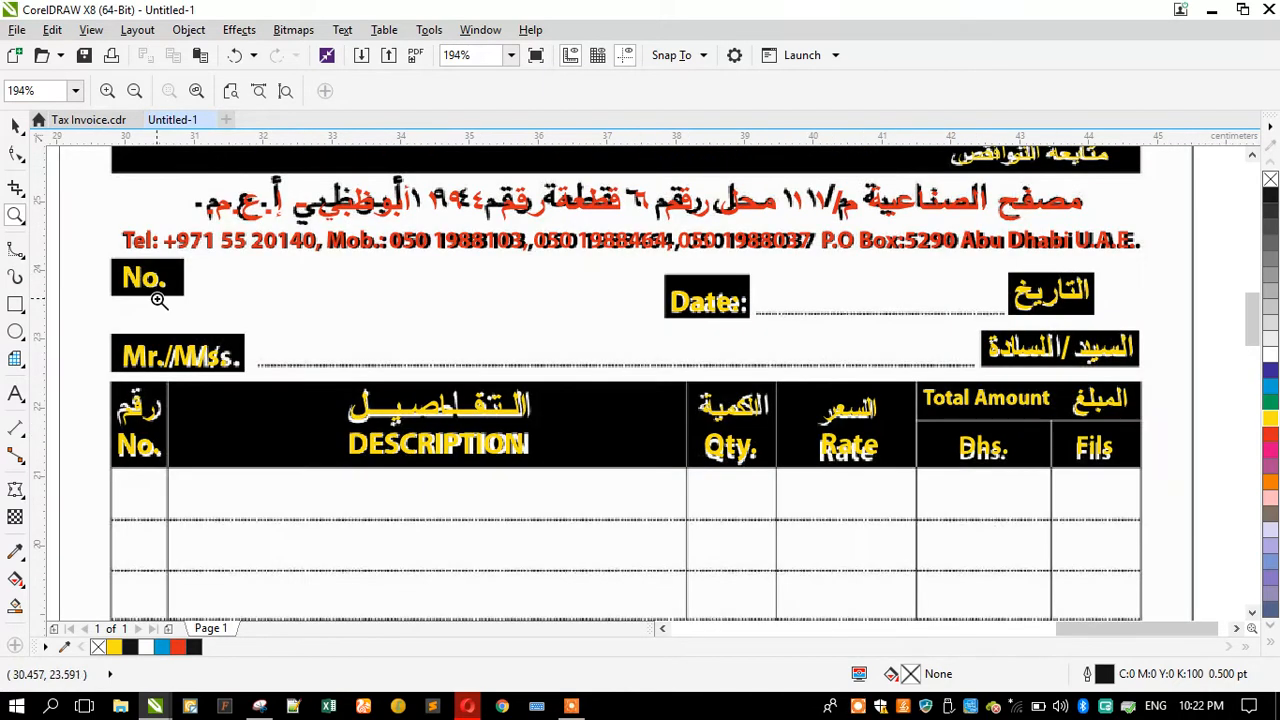
Step: Draw a rectangle over the black No. label box and nudge it into place
left_click(15, 304)
scroll(116, 276, "up", 2)
mouse_move(101, 242)
left_mouse_down()
mouse_move(150, 283)
mouse_move(273, 322)
mouse_move(259, 324)
left_mouse_up()
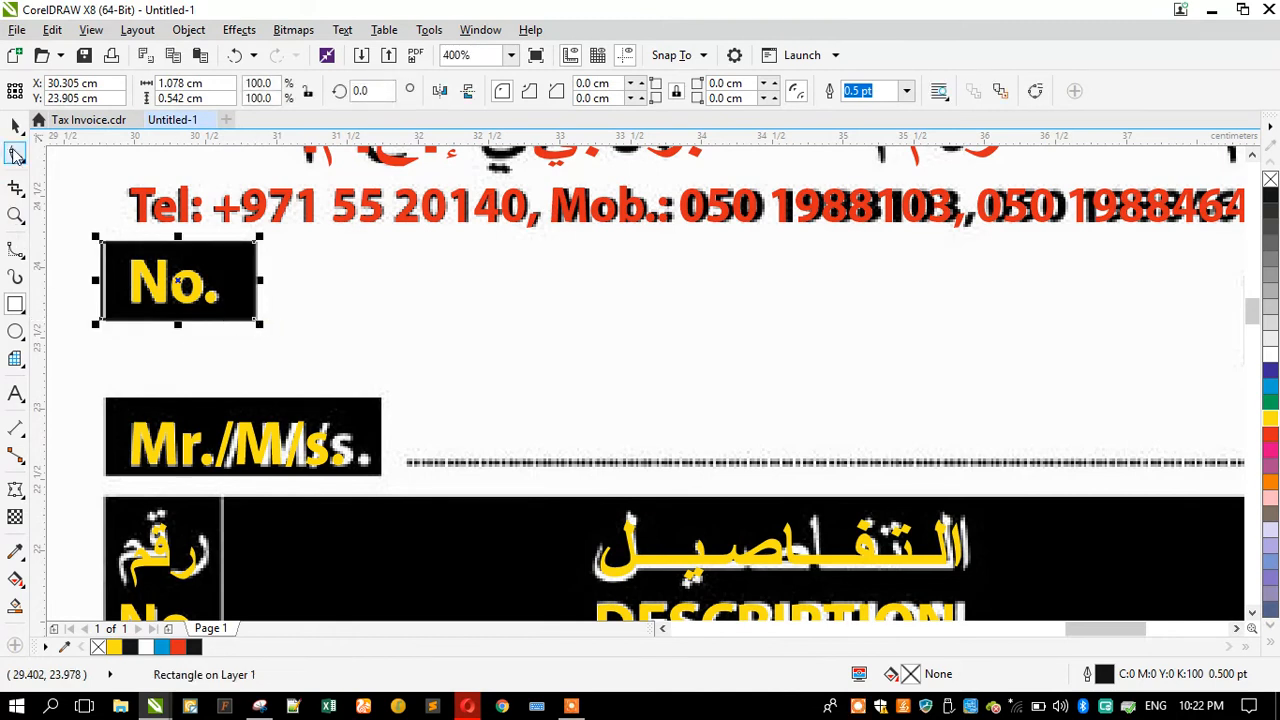
left_click(15, 126)
left_click_drag(103, 256, 116, 256)
Step: Copy the rectangle onto the Mr./Ms. label and widen it to fit
scroll(143, 216, "down", 1)
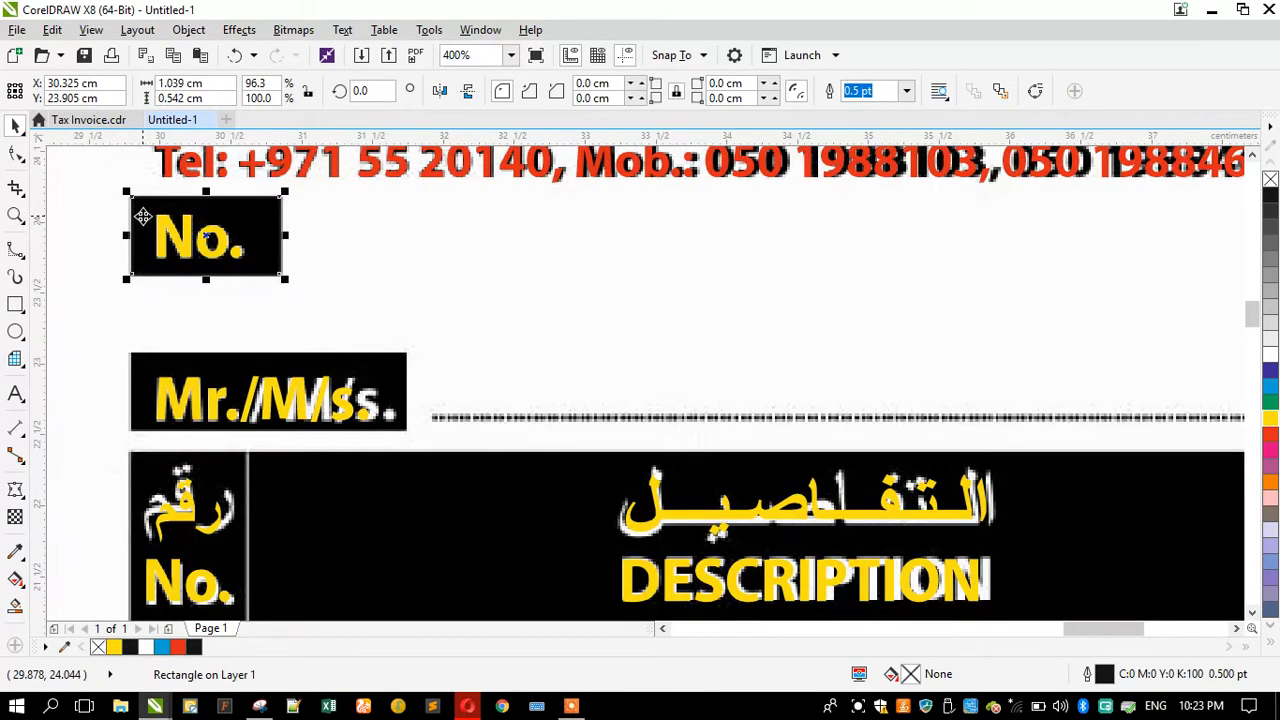
left_click(138, 380)
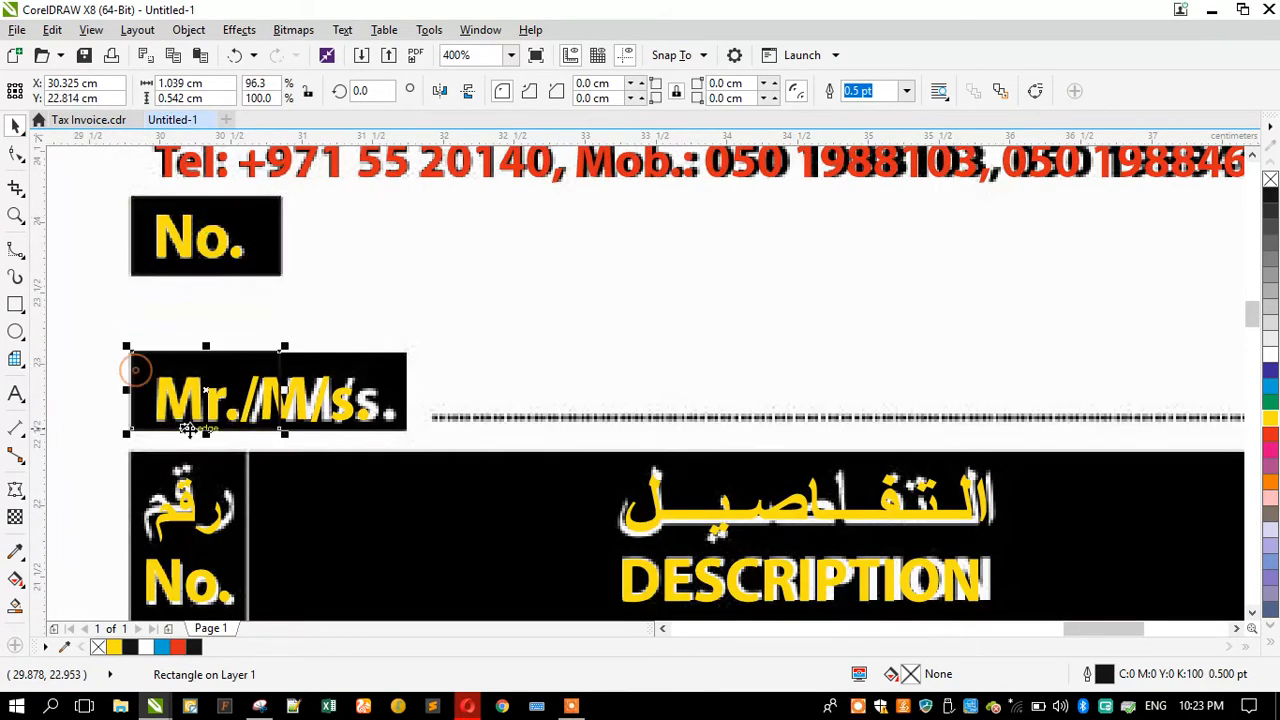
left_click_drag(285, 391, 410, 404)
Step: Copy the rectangle onto the السيد / السادة label and stretch it to fit
scroll(183, 349, "down", 1)
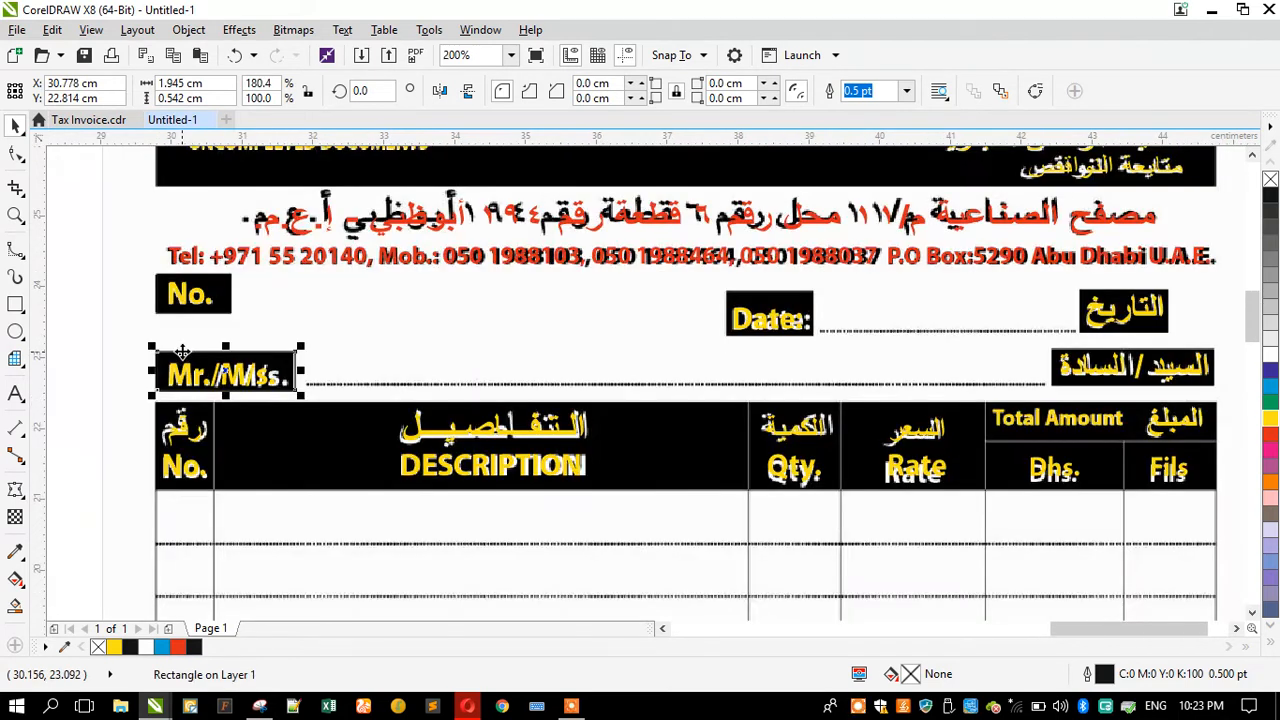
left_click_drag(777, 345, 1108, 339)
scroll(1230, 377, "up", 1)
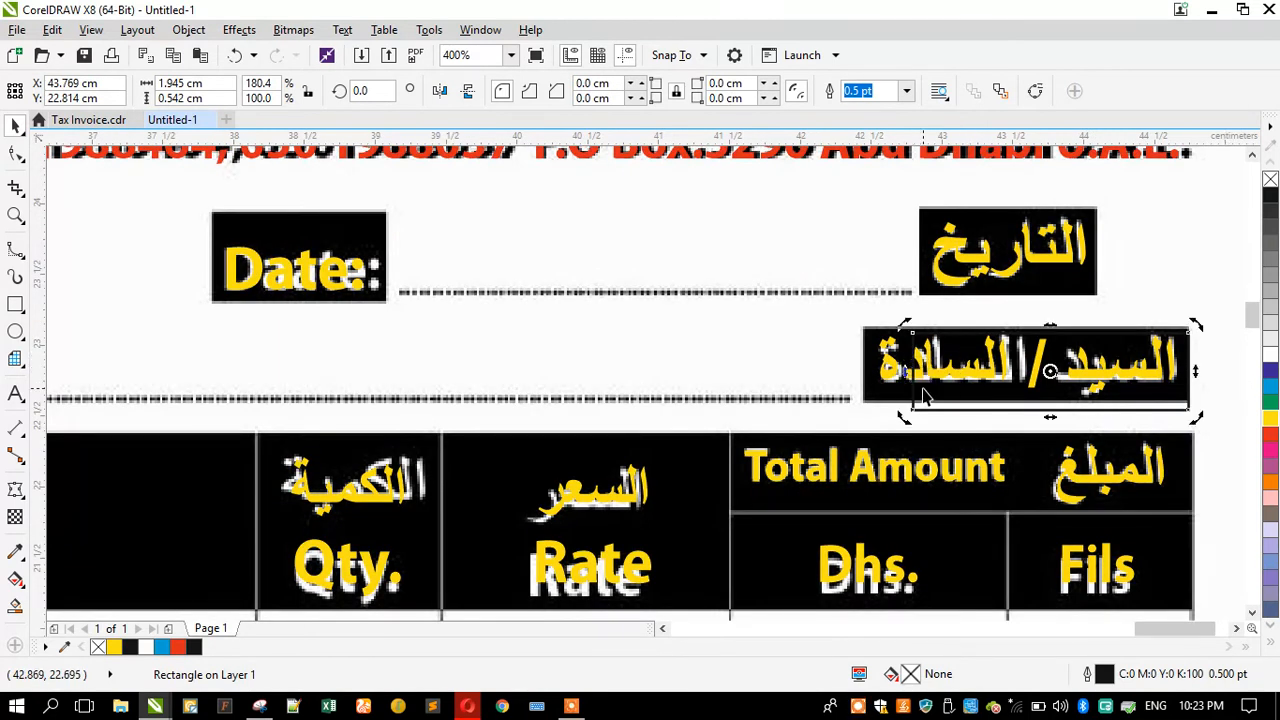
left_click_drag(910, 372, 856, 372)
Step: Copy rectangles onto the التاريخ and Date: labels and resize them to fit
left_click_drag(1075, 340, 1085, 233)
left_click_drag(858, 256, 1018, 262)
left_click_drag(1104, 265, 300, 280)
Step: Select the No., Date: and التاريخ boxes together and nudge them into alignment
scroll(817, 275, "down", 1)
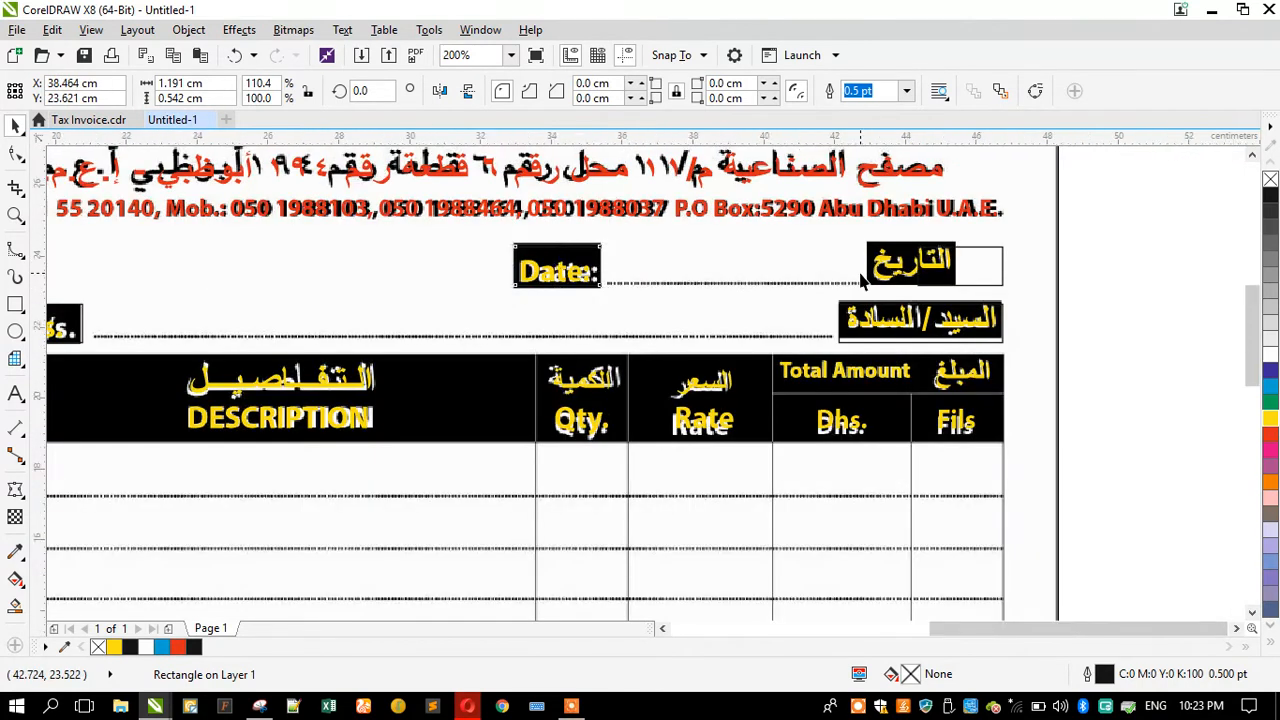
scroll(860, 280, "down", 1)
scroll(617, 252, "up", 1)
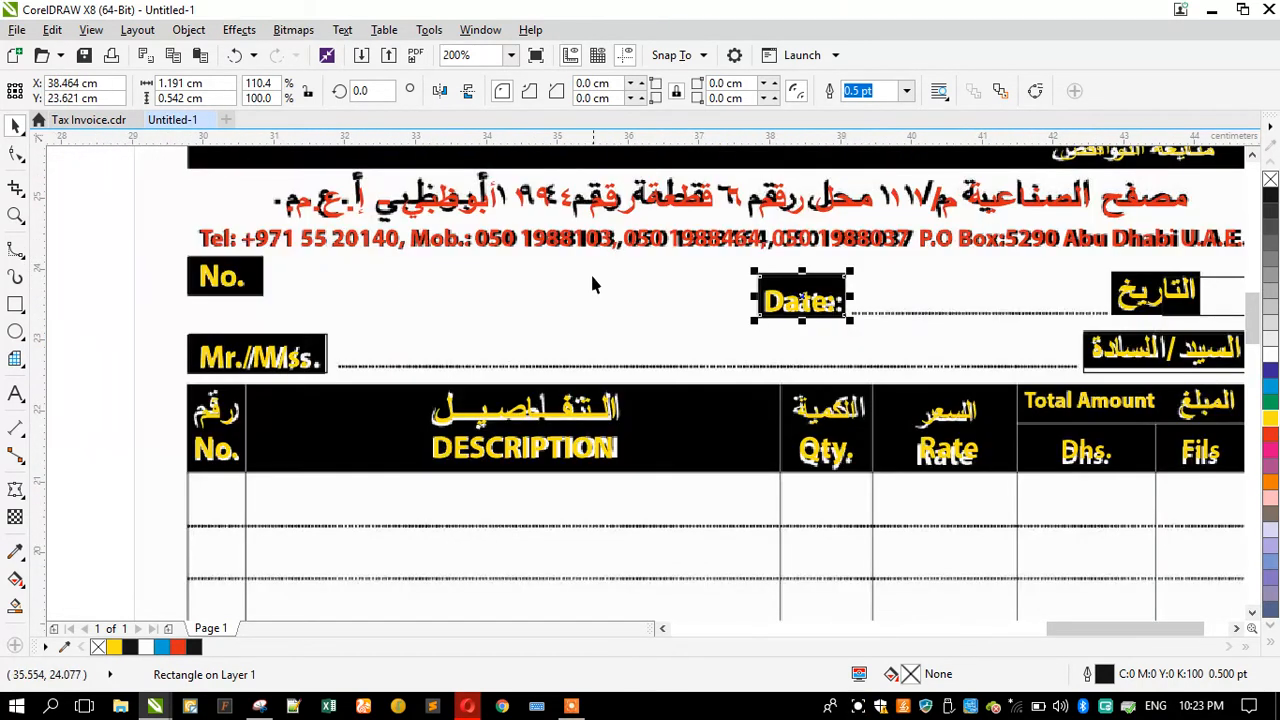
scroll(892, 272, "down", 1)
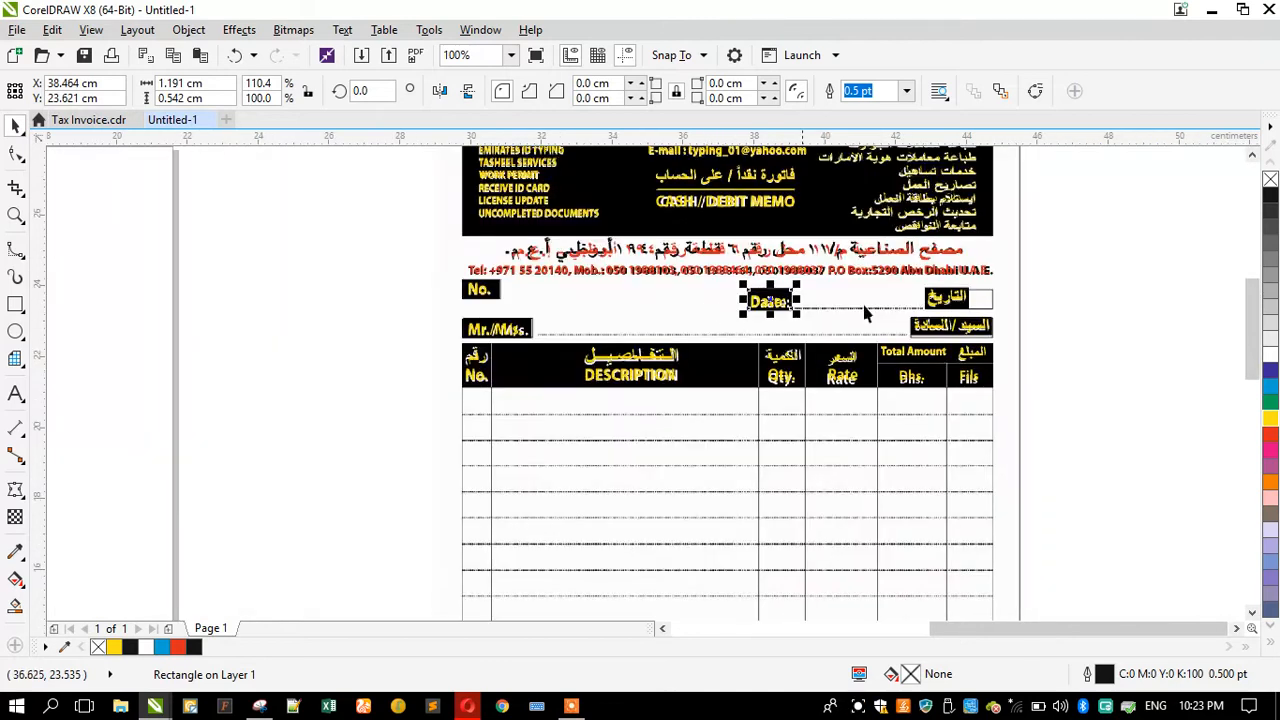
scroll(947, 294, "up", 1)
left_click(1018, 305, "shift")
scroll(1015, 300, "down", 1)
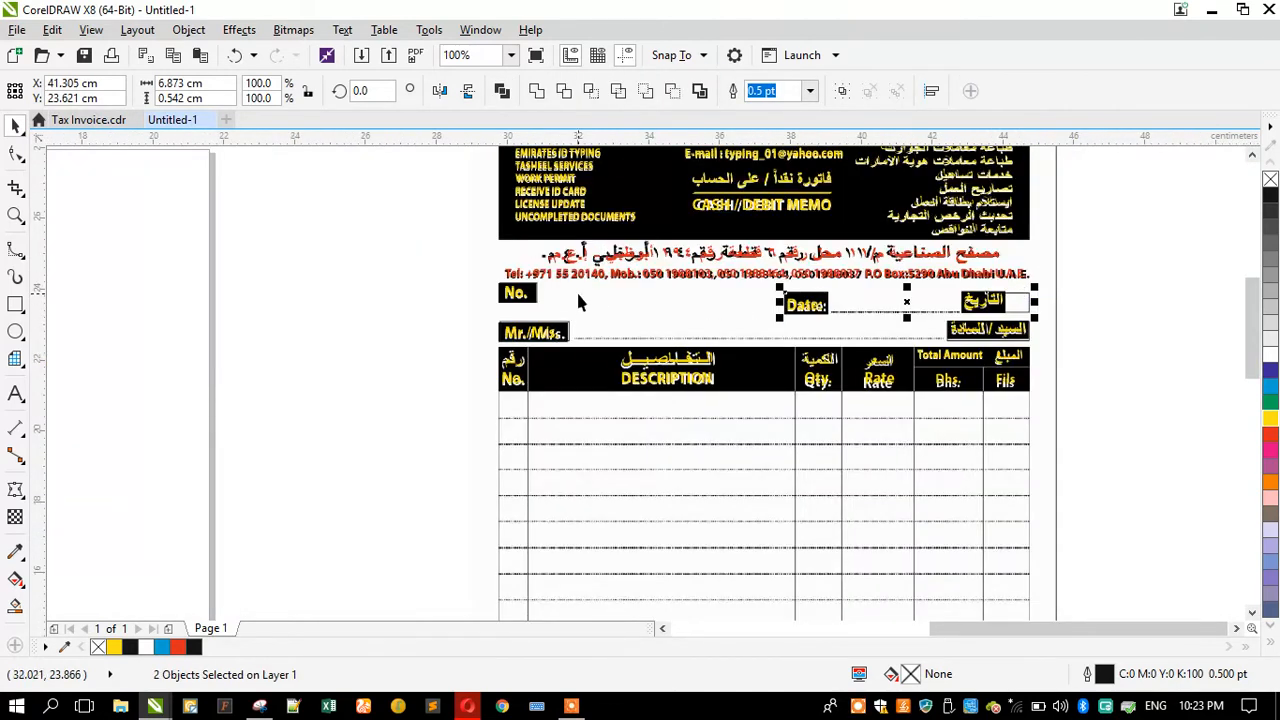
scroll(520, 295, "up", 1)
left_click(515, 287, "shift")
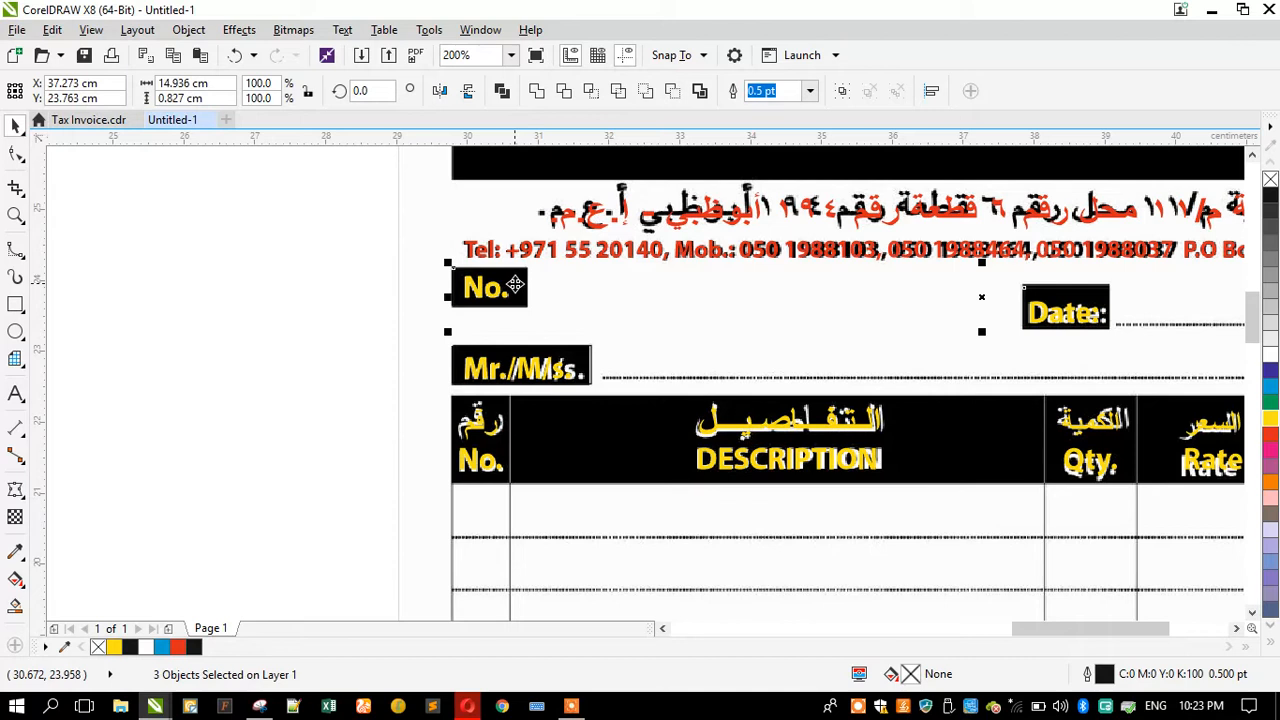
scroll(445, 303, "up", 1)
left_click_drag(477, 288, 471, 290)
Step: Copy a rectangle down over the رقم / No. table header cell and resize it to fit
scroll(306, 291, "down", 2)
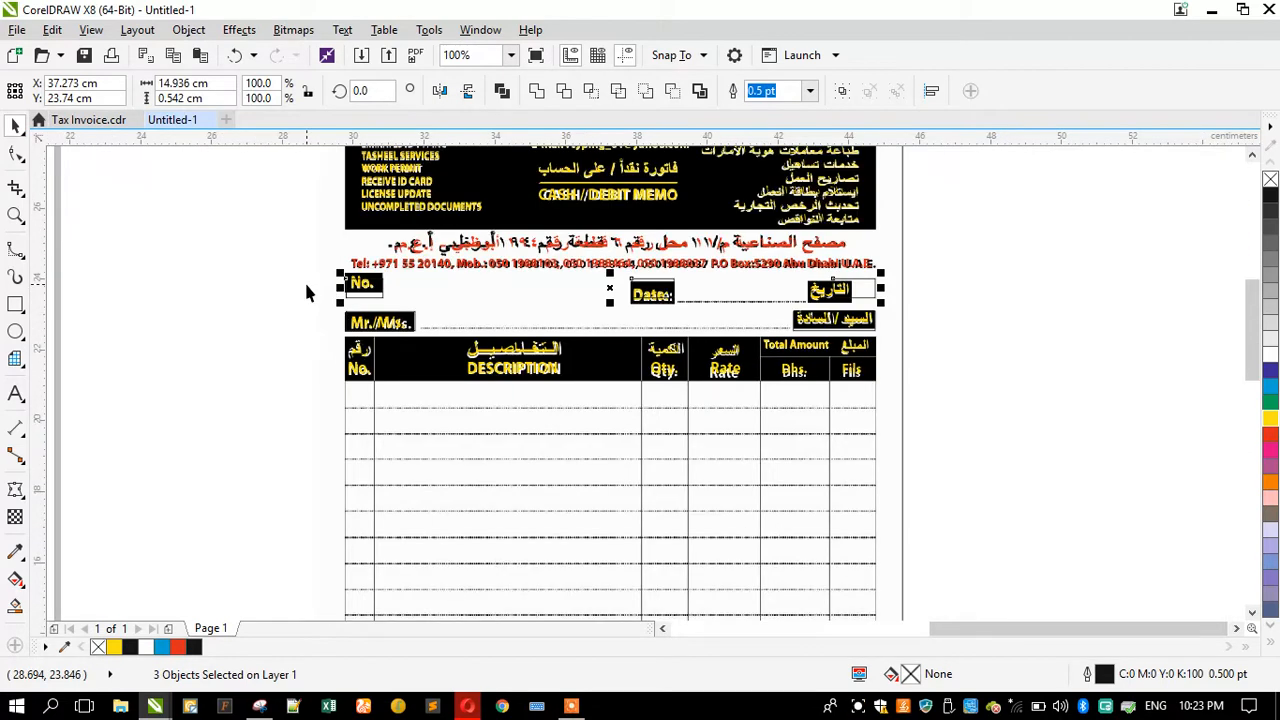
left_click(291, 318)
scroll(357, 354, "up", 2)
left_click(320, 260)
left_click_drag(320, 260, 320, 341)
left_click_drag(596, 331, 436, 330)
left_click_drag(368, 374, 383, 476)
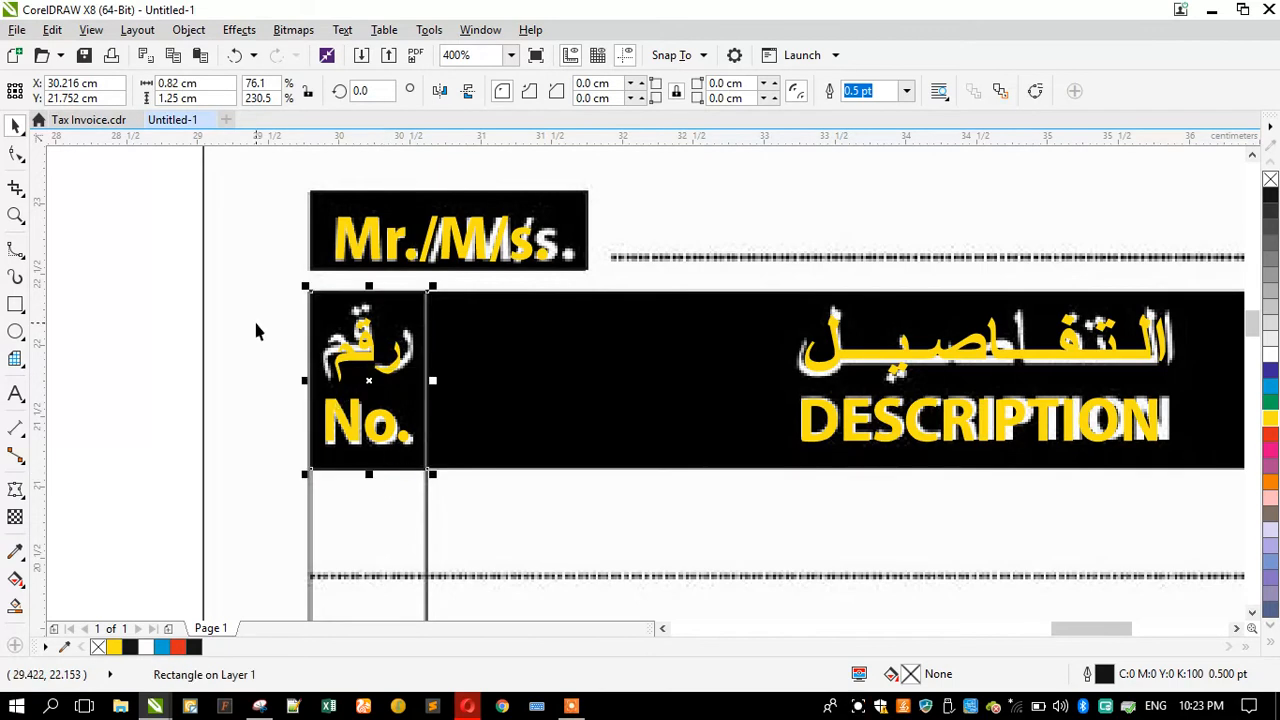
Step: Give the header cell rectangle a yellow outline 1 pt wide
right_click(1267, 420)
key("F12")
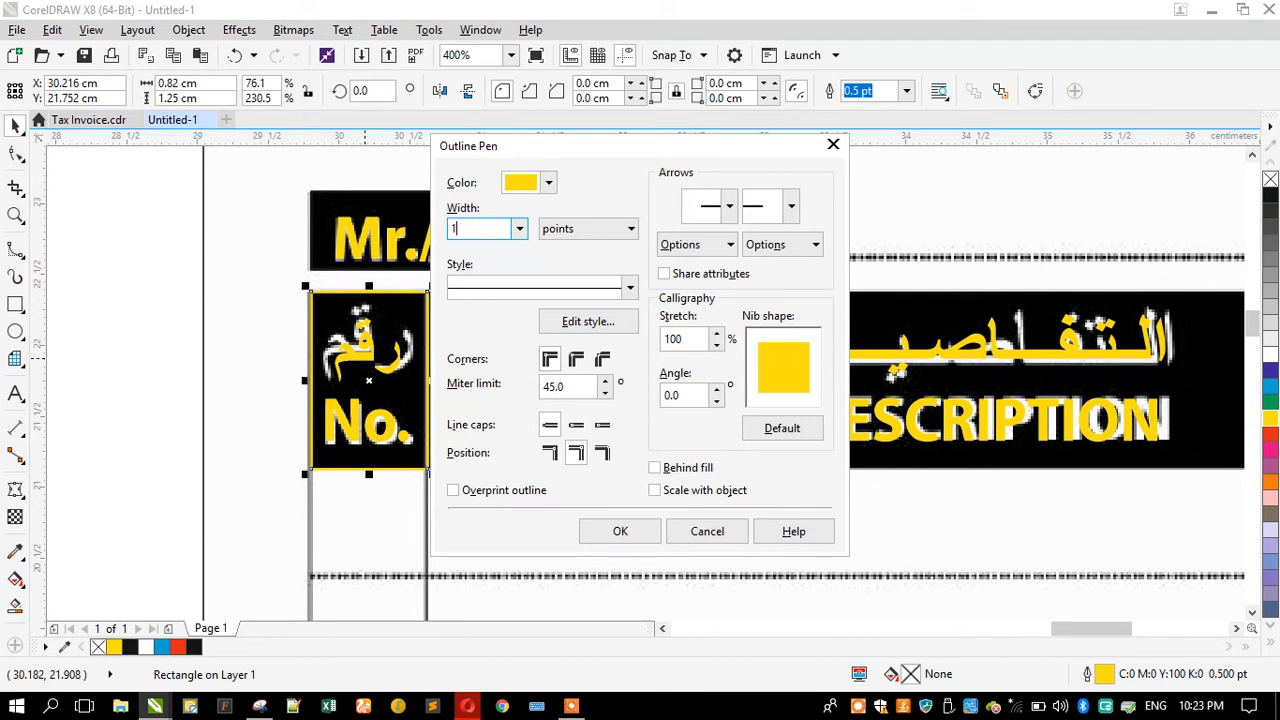
key("Return")
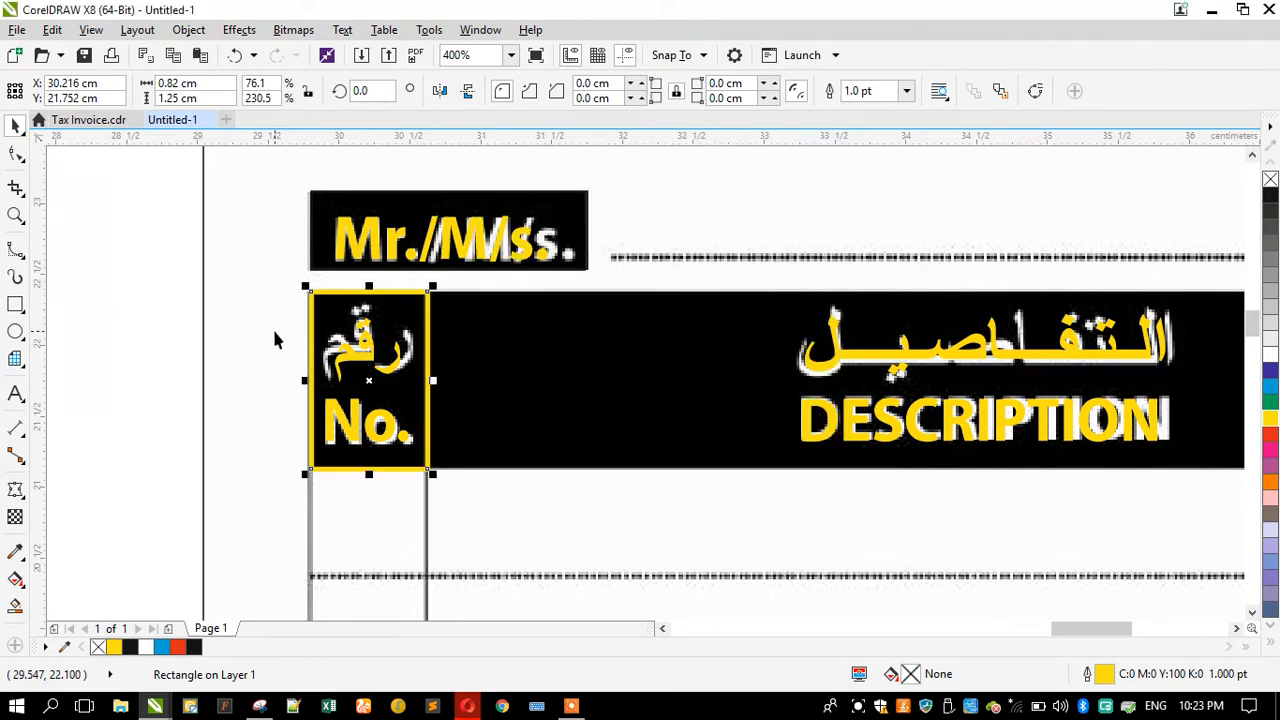
Step: Copy the yellow-outlined rectangle over the DESCRIPTION and Qty. header cells
scroll(276, 340, "down", 2)
left_click_drag(286, 353, 880, 353)
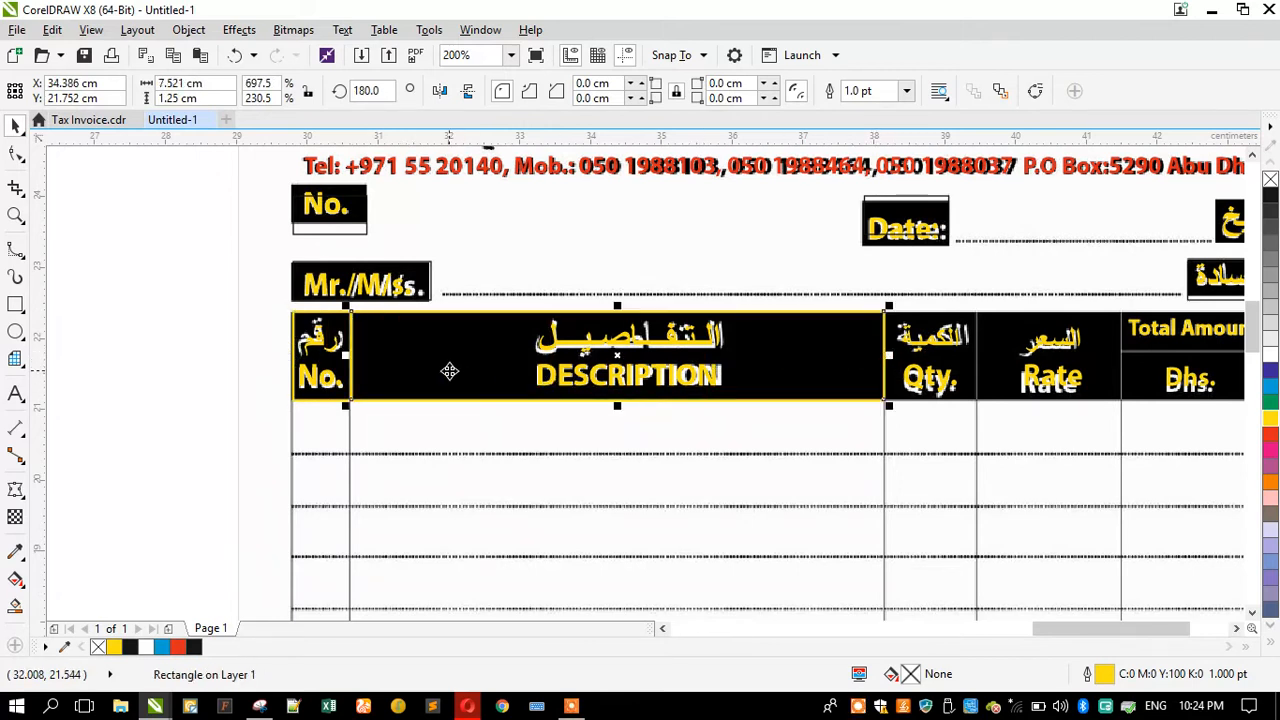
left_click_drag(347, 355, 971, 409)
scroll(1015, 369, "down", 2)
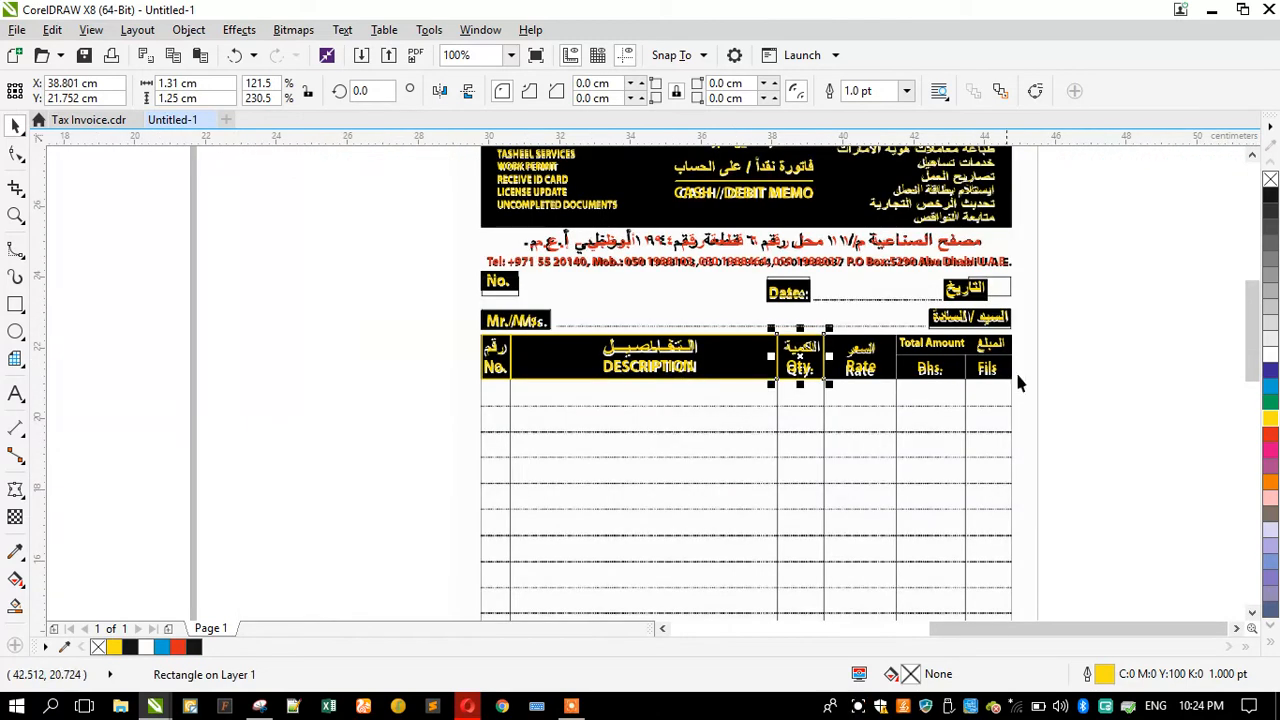
Step: Copy the yellow-outlined rectangle over the Rate header cell
scroll(1015, 369, "up", 2)
left_click_drag(517, 341, 751, 382)
scroll(851, 349, "up", 2)
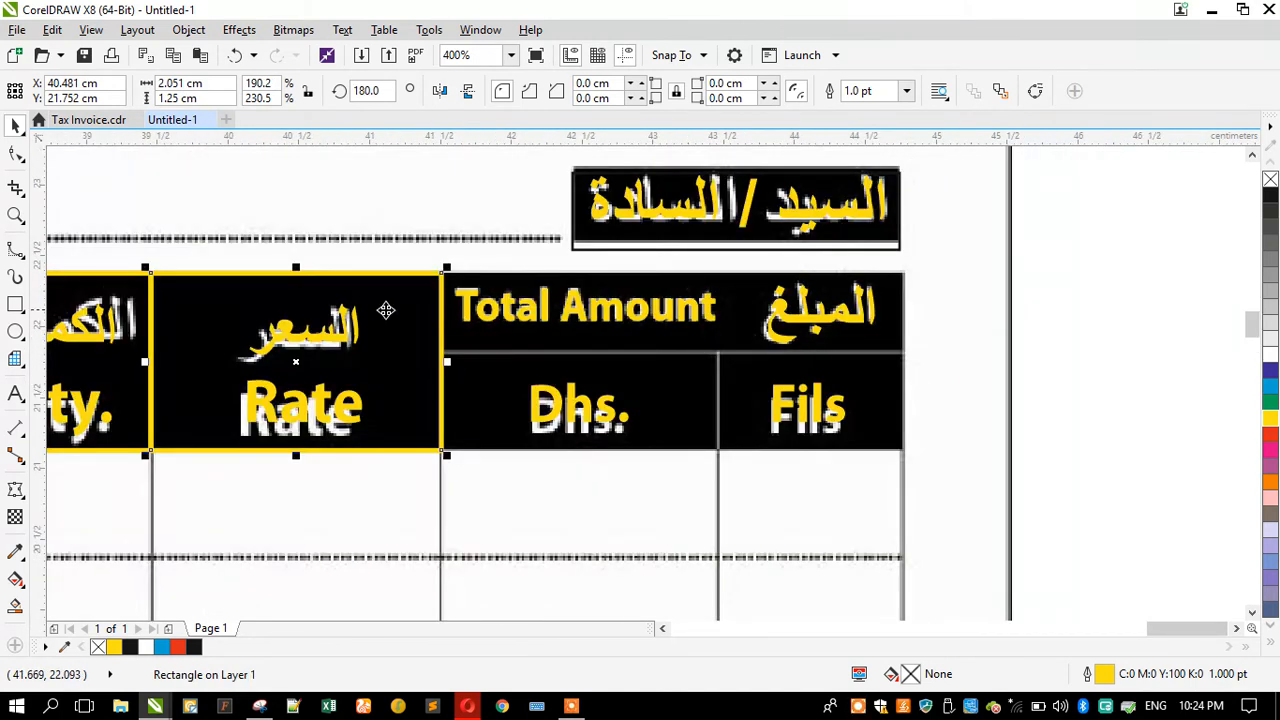
Step: Copy and resize yellow-outlined rectangles over the Total Amount, Dhs. and Fils header cells
left_click_drag(147, 362, 903, 383)
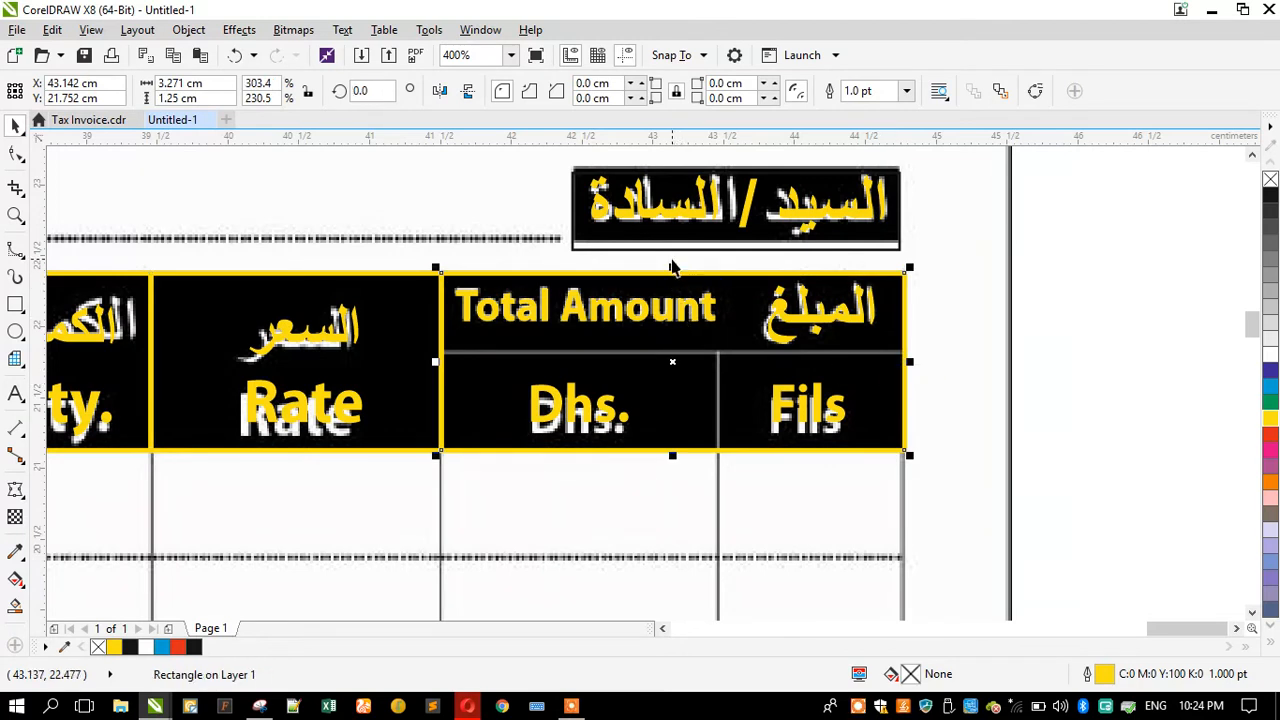
left_click_drag(671, 265, 688, 350)
left_click_drag(430, 404, 700, 400)
key("ctrl+z")
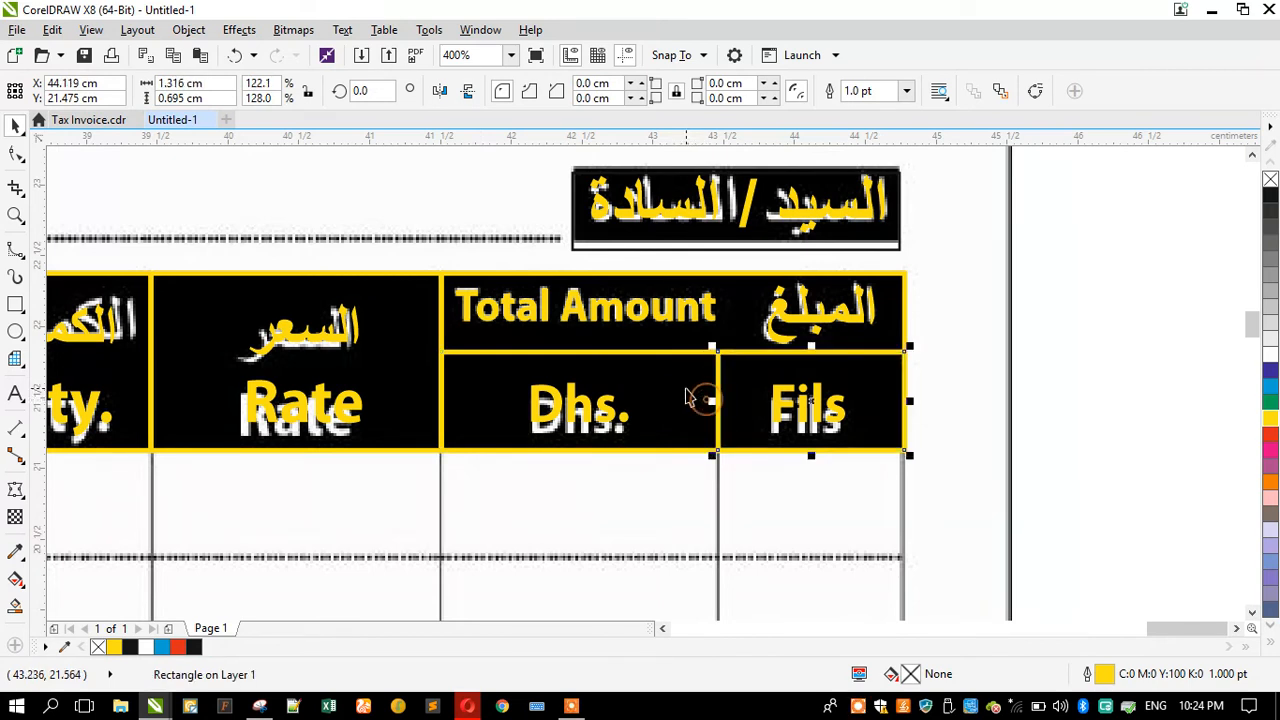
left_click_drag(908, 400, 720, 400)
scroll(785, 320, "down", 2)
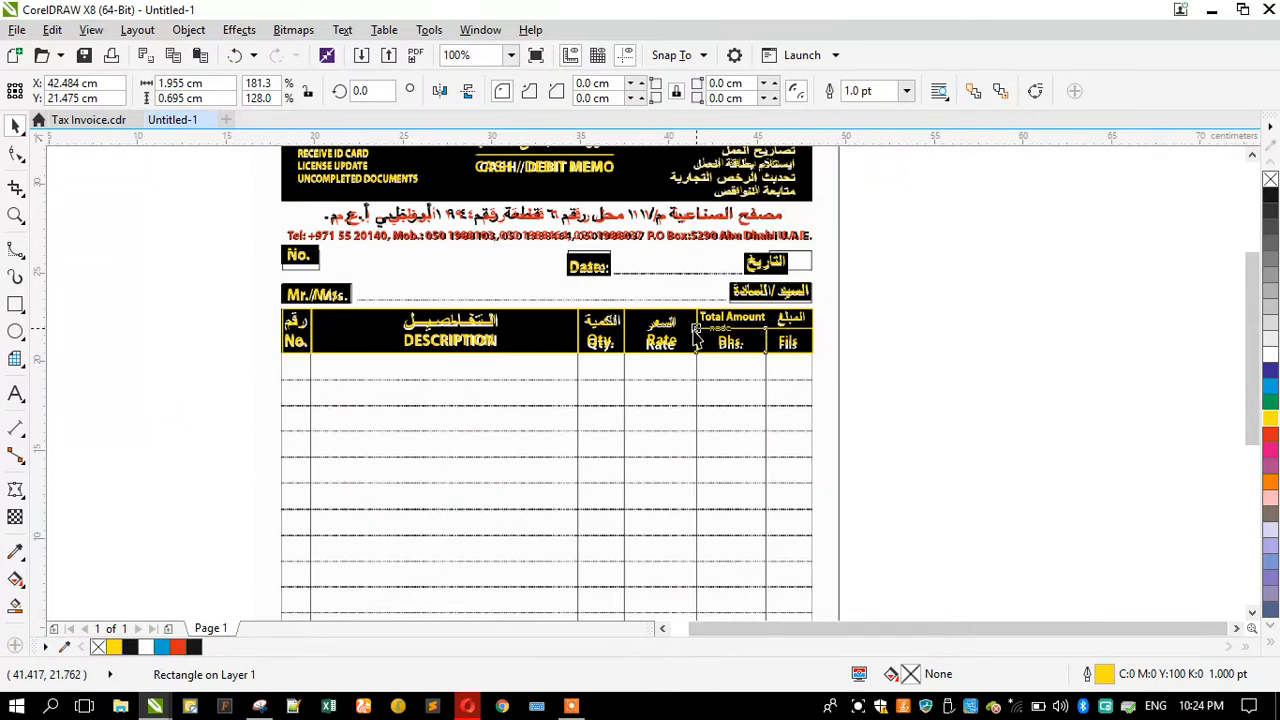
Step: Select the No., DESCRIPTION, Qty., Rate and Fils header rectangles and stretch them down to the table's bottom
scroll(690, 370, "down", 1)
scroll(612, 443, "up", 1)
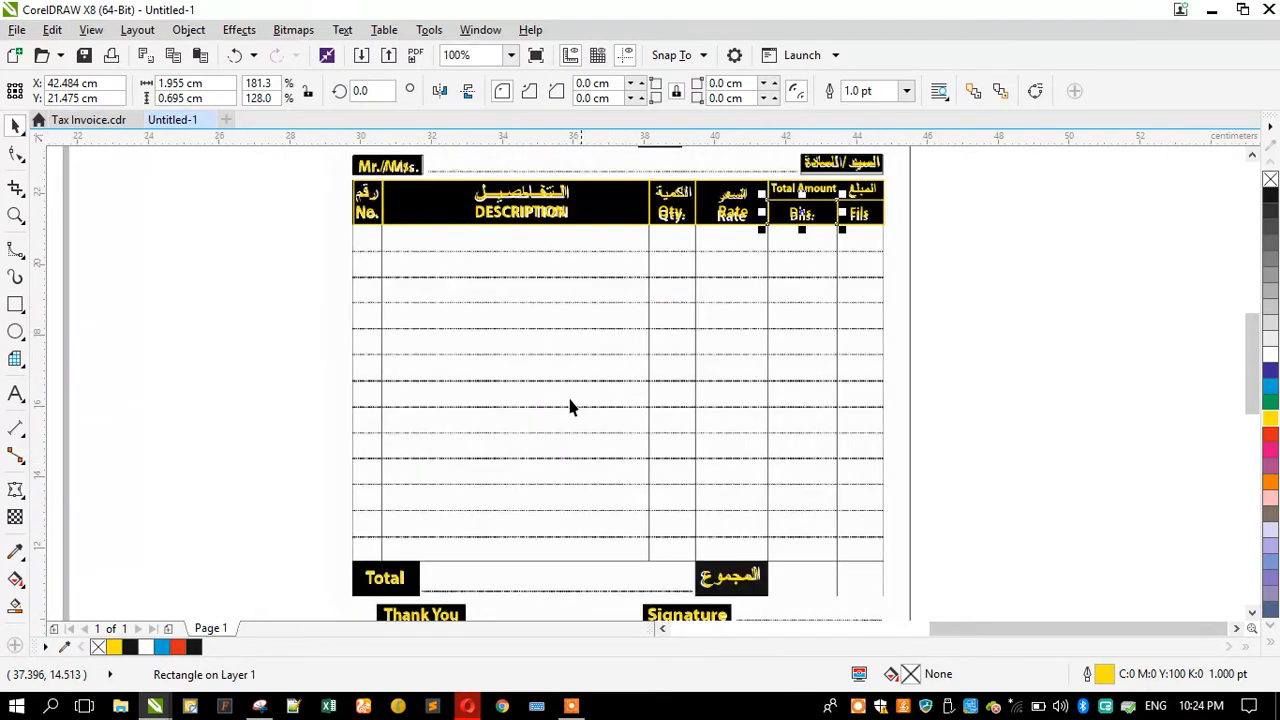
left_click(372, 190)
left_click(412, 198, "shift")
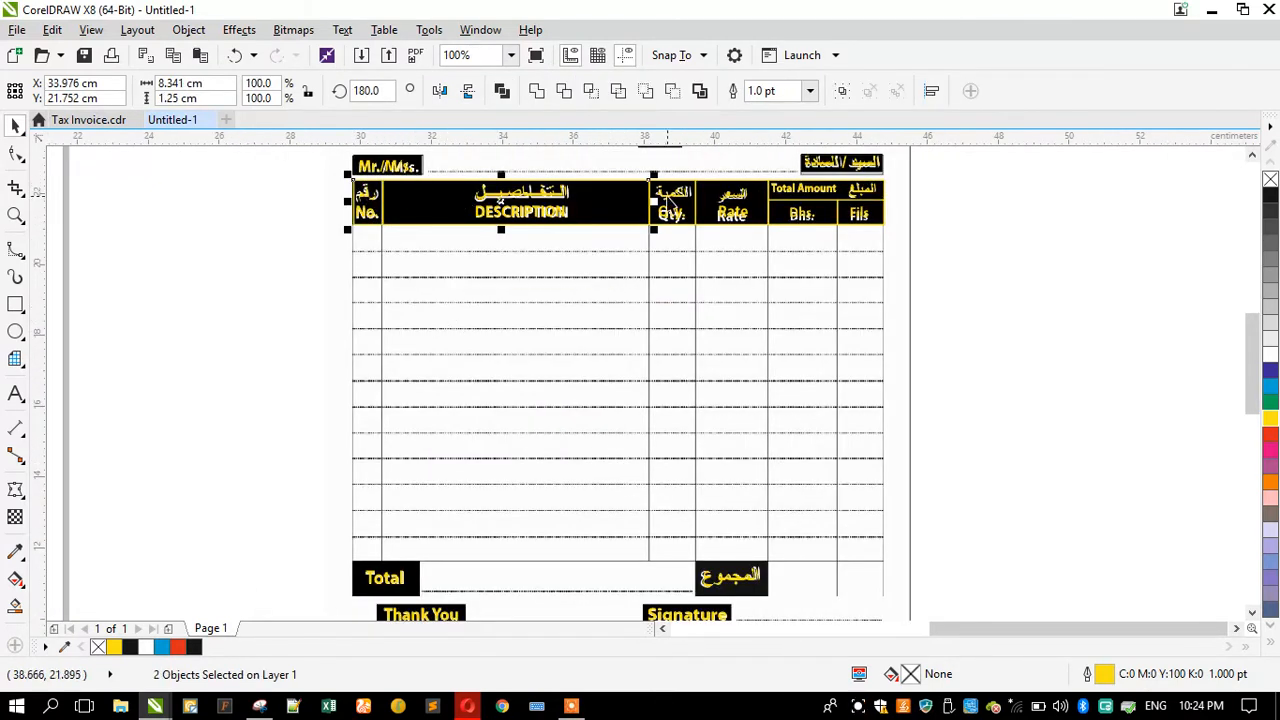
left_click(675, 192, "shift")
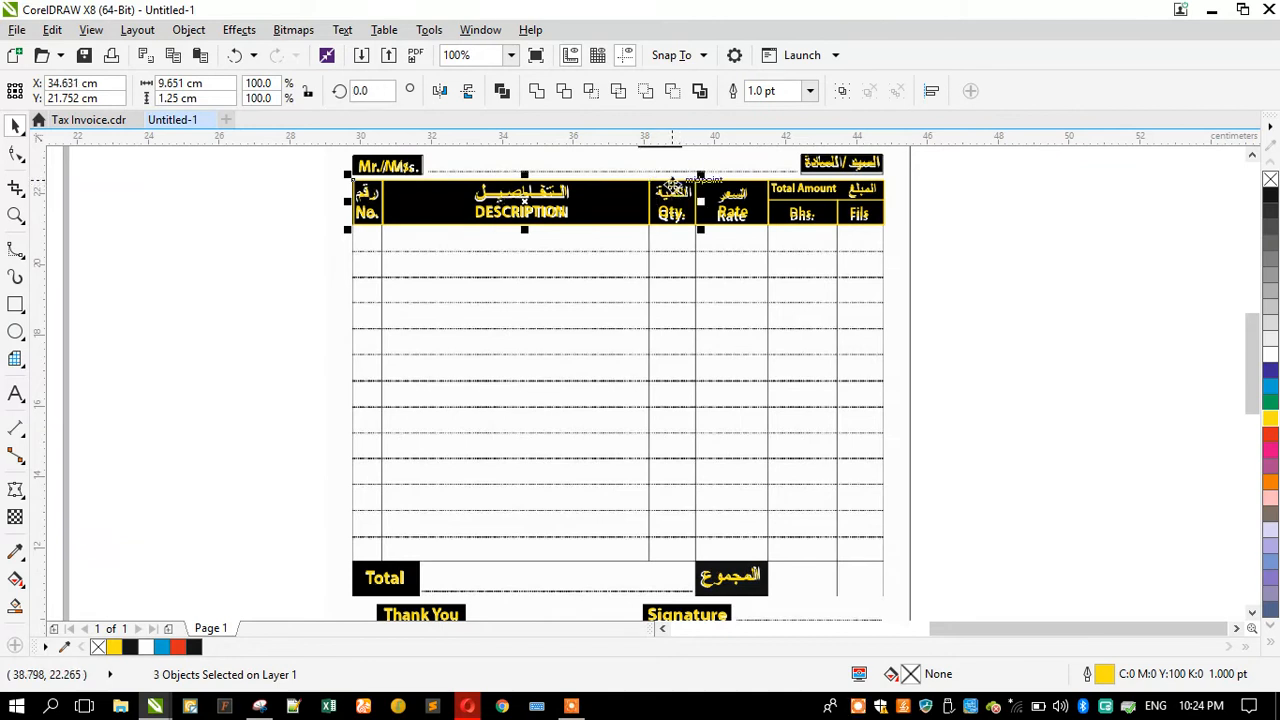
left_click(728, 192, "shift")
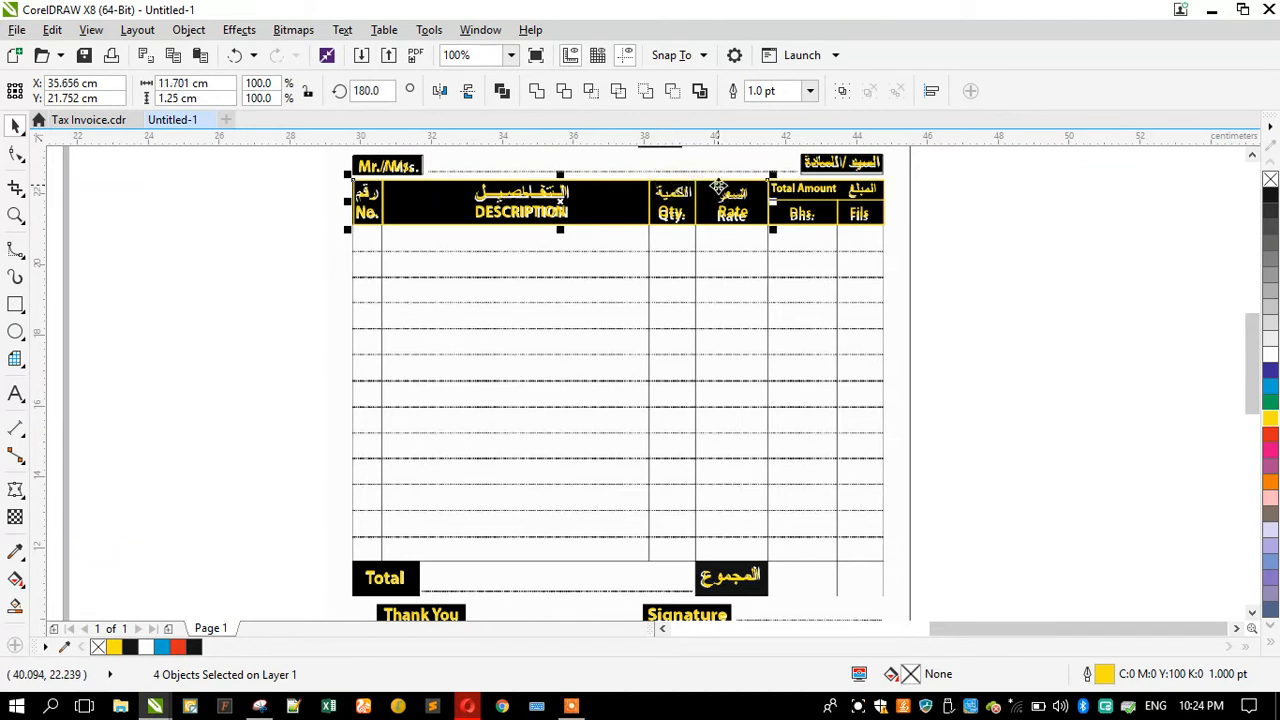
left_click(846, 192, "shift")
left_click_drag(618, 175, 358, 526)
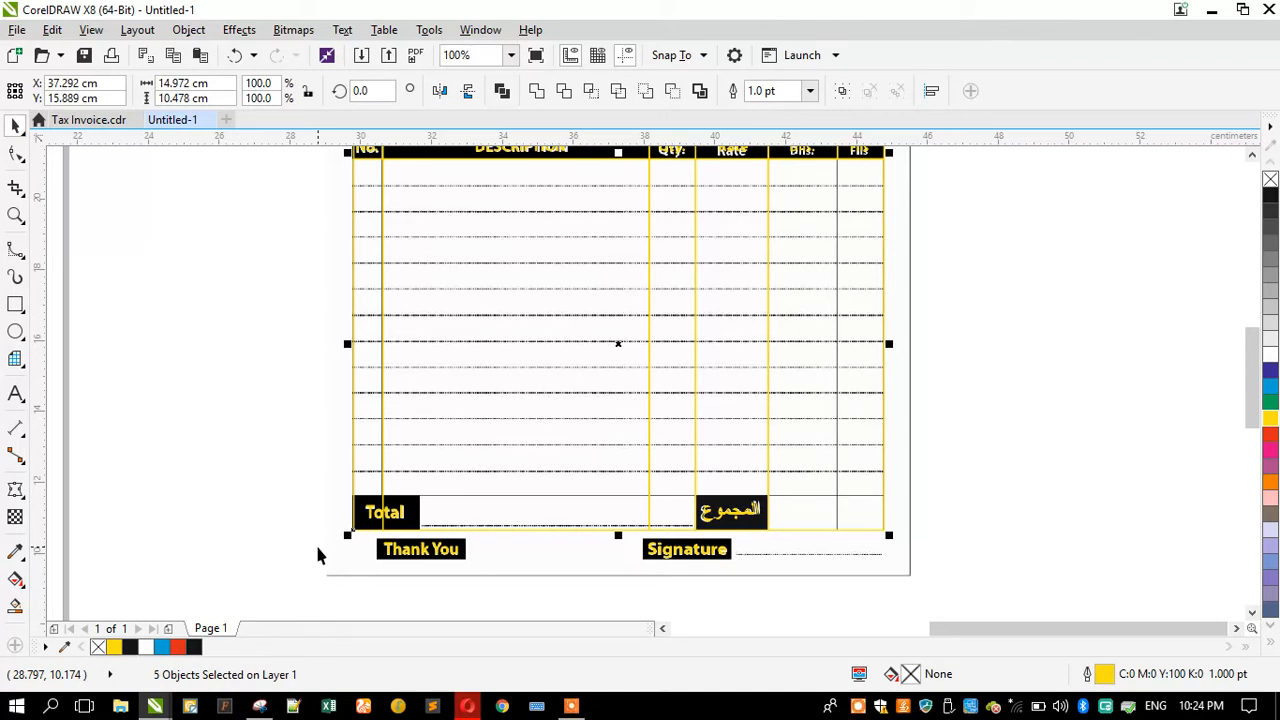
left_click(317, 548)
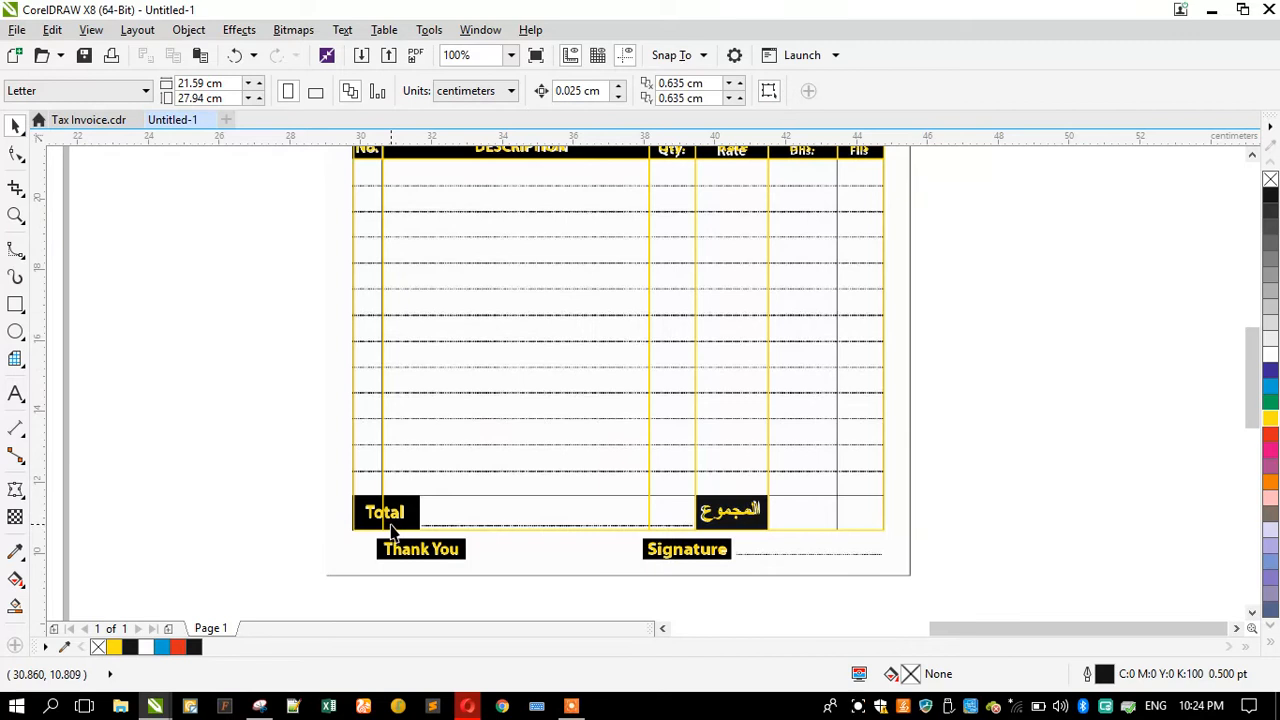
scroll(392, 518, "up", 1)
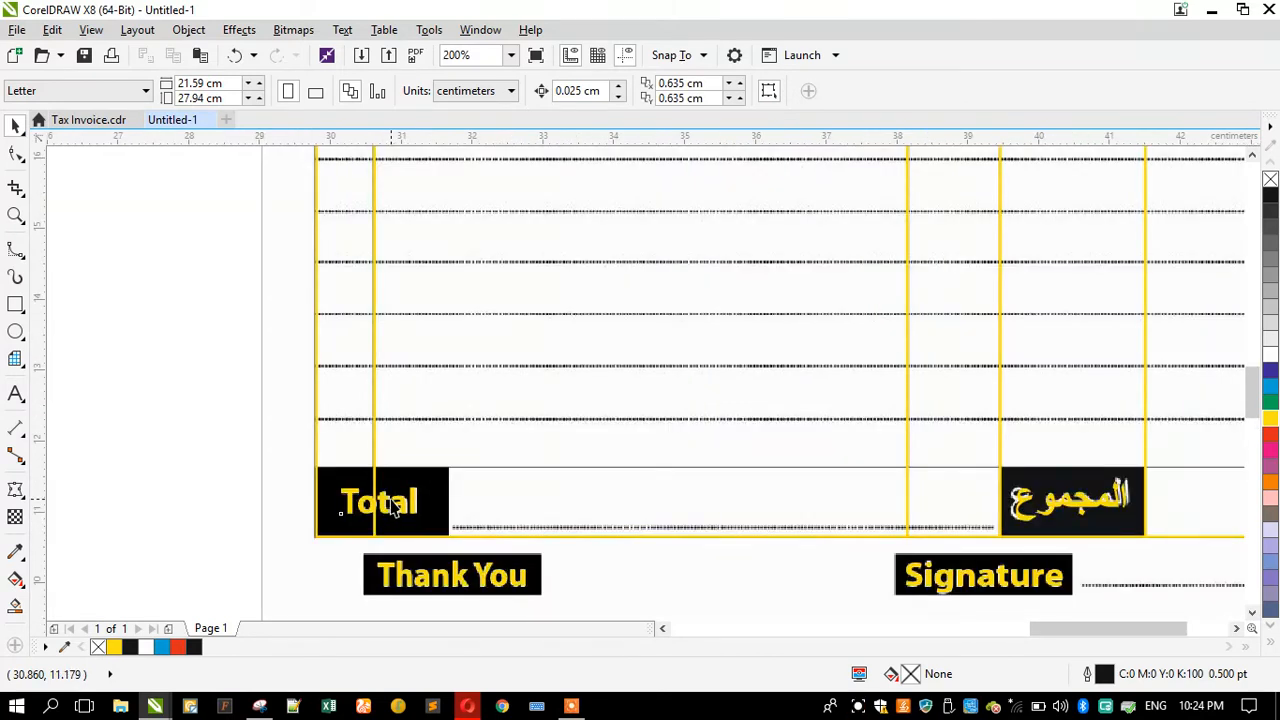
left_click(394, 507)
left_click(549, 510)
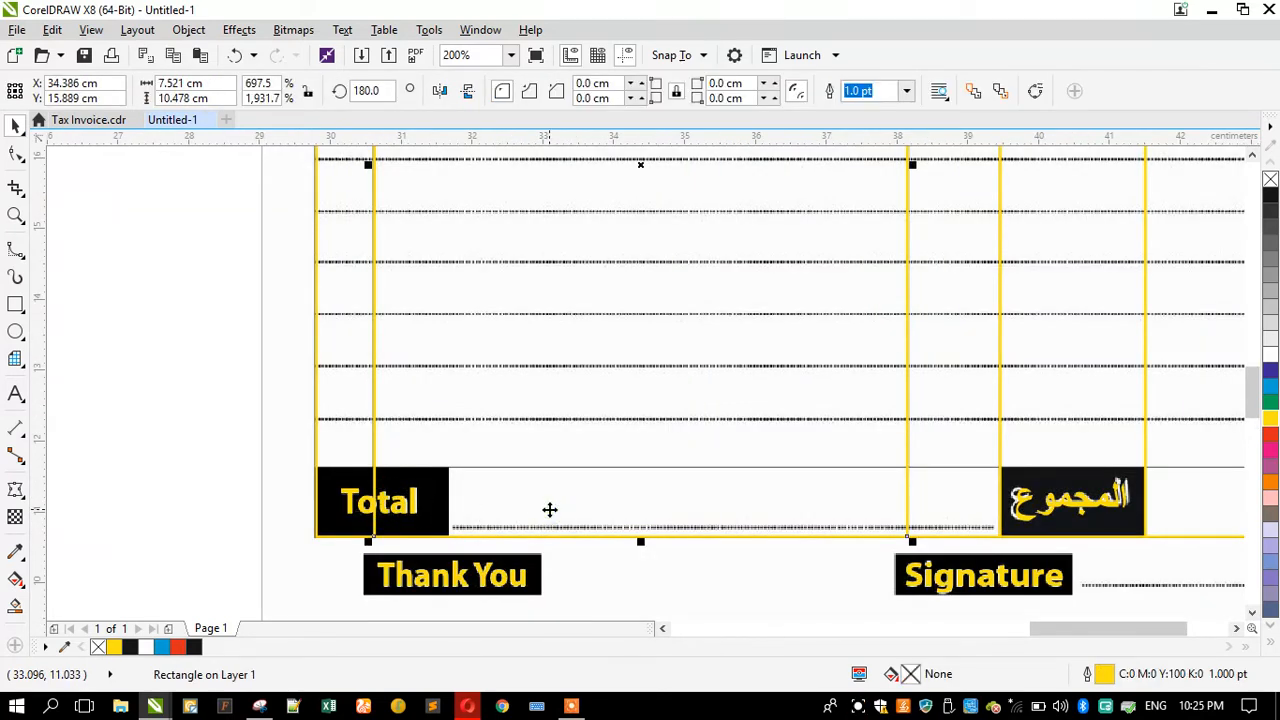
key("ctrl+z")
scroll(534, 480, "down", 1)
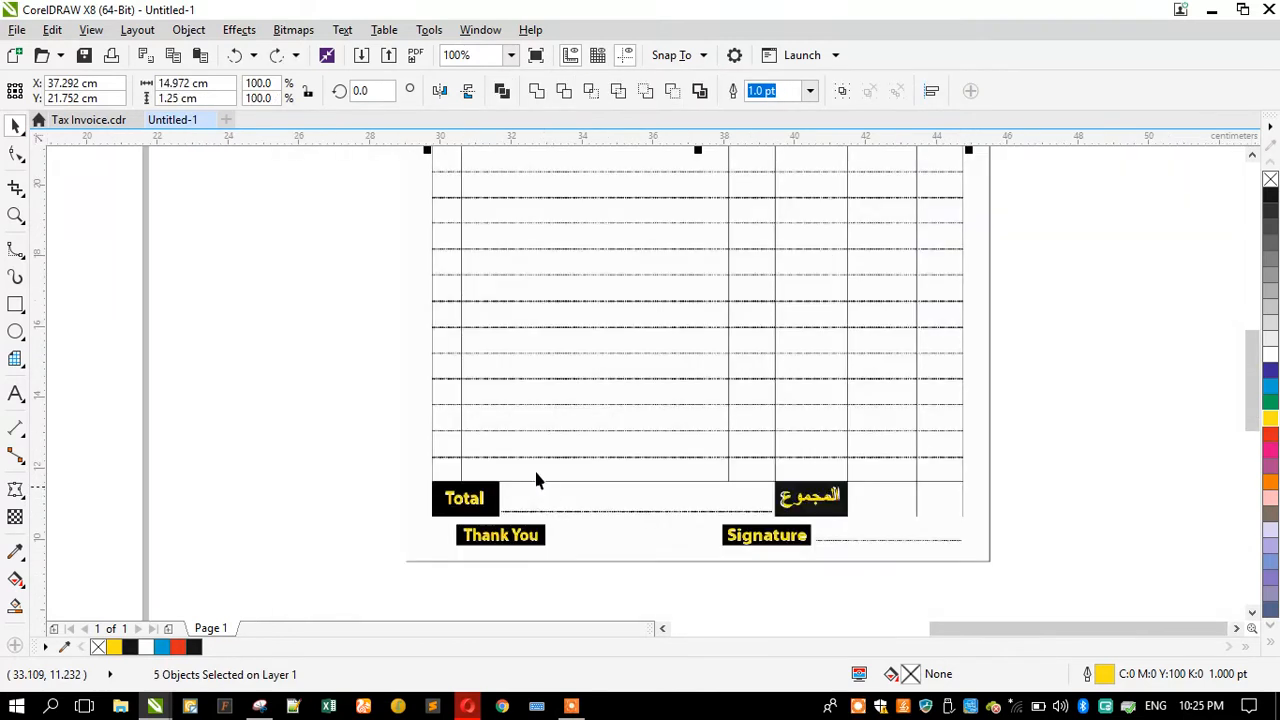
left_click(277, 57)
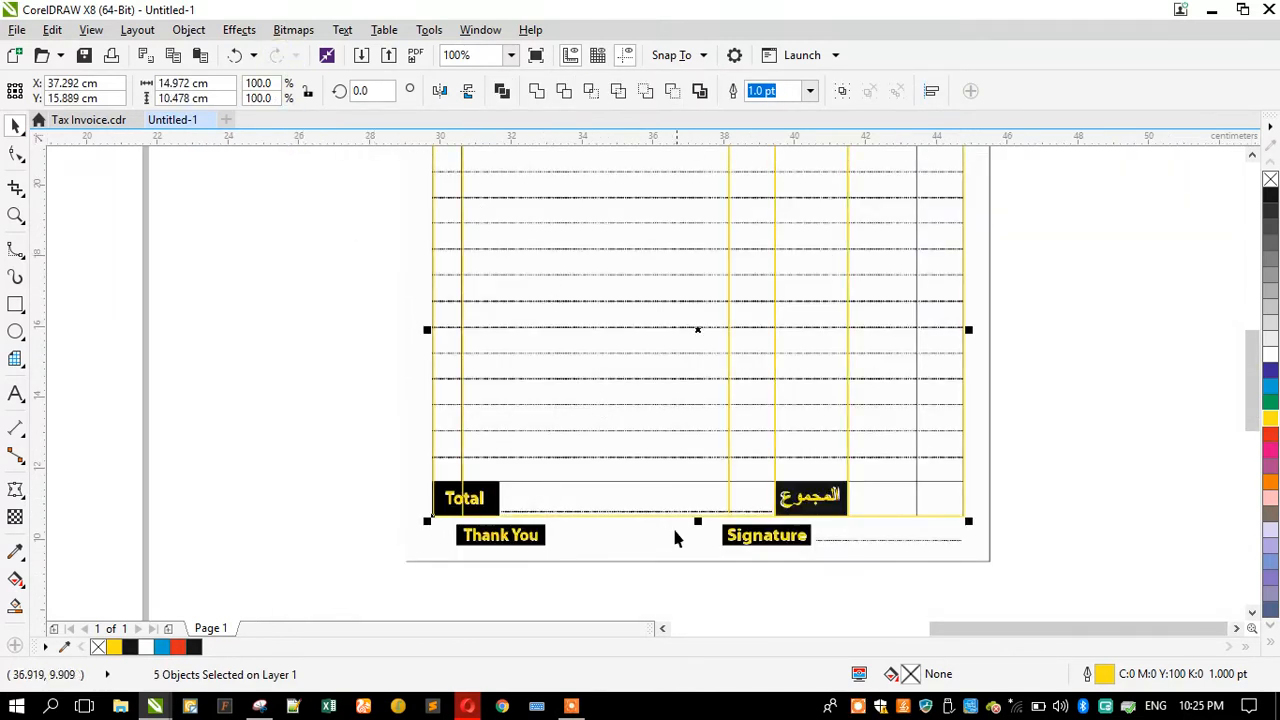
Step: Shorten the stretched column rectangles so they end at the top of the Total row
scroll(675, 538, "up", 1)
left_click_drag(708, 514, 705, 443)
left_click(497, 458)
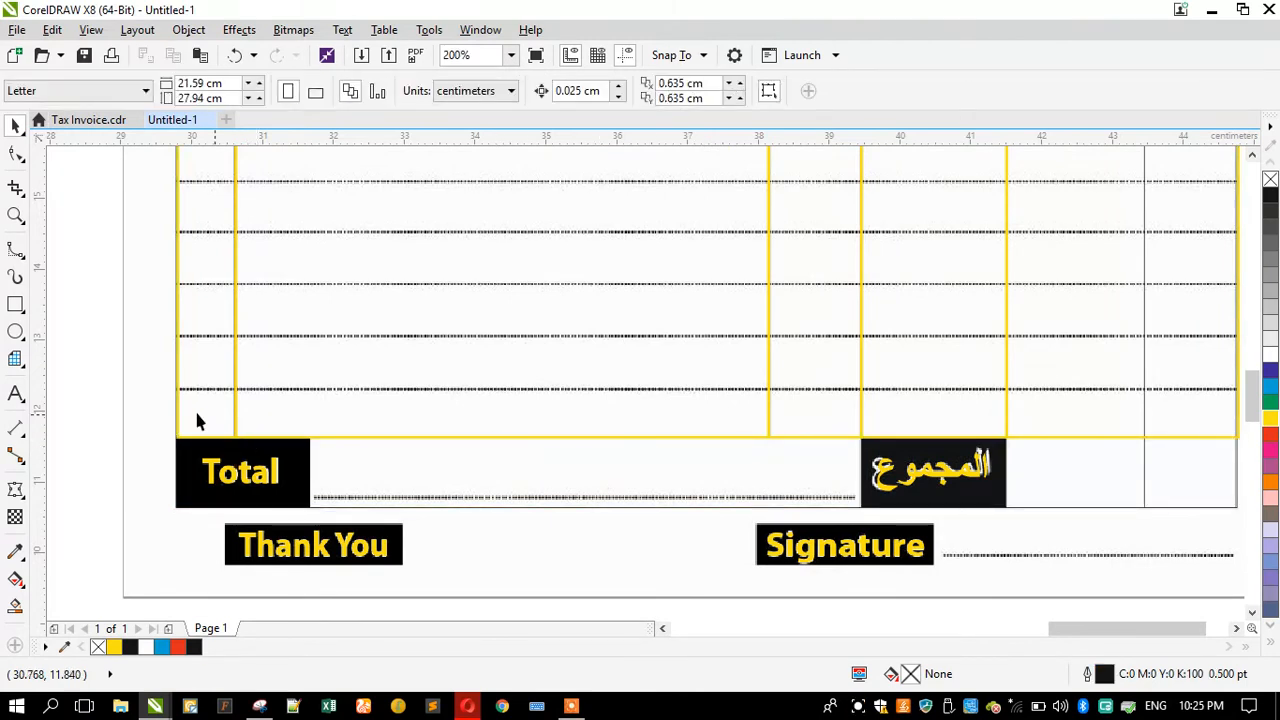
Step: Copy the No. column rectangle down over the Total cell and resize it to fit
left_click(196, 403)
scroll(418, 428, "down", 1)
scroll(405, 395, "down", 1)
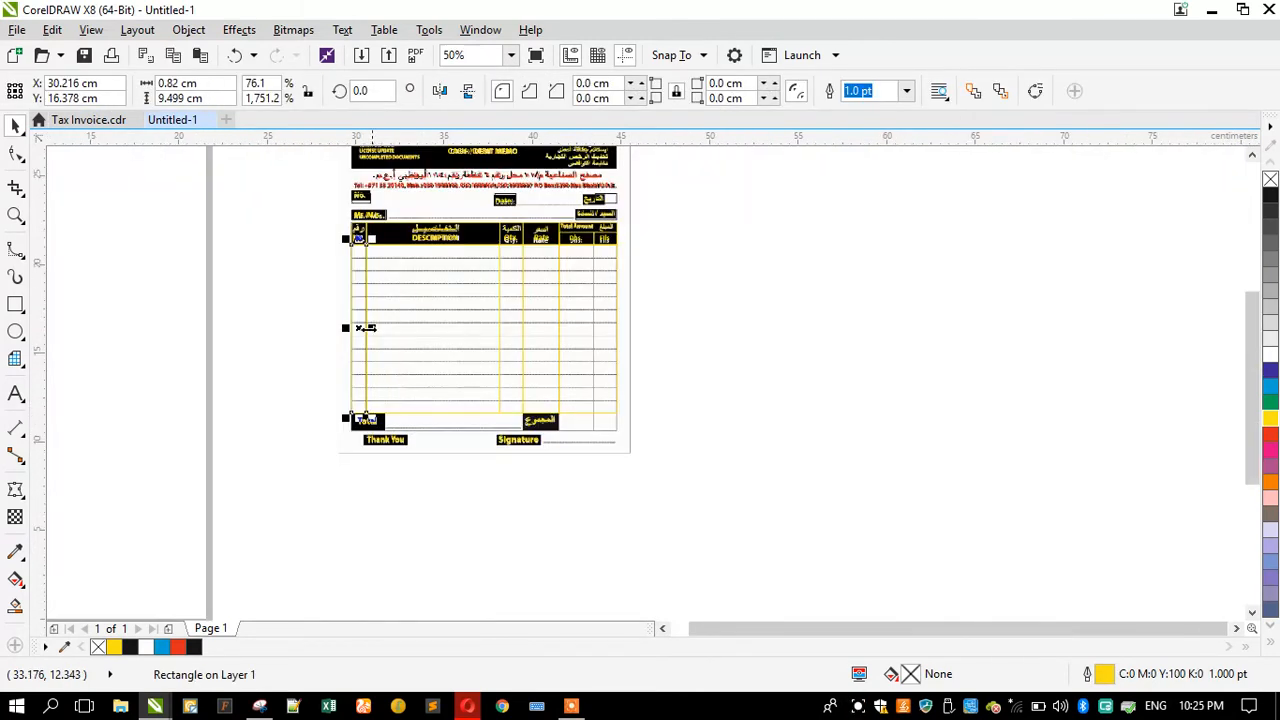
left_click_drag(343, 317, 345, 440)
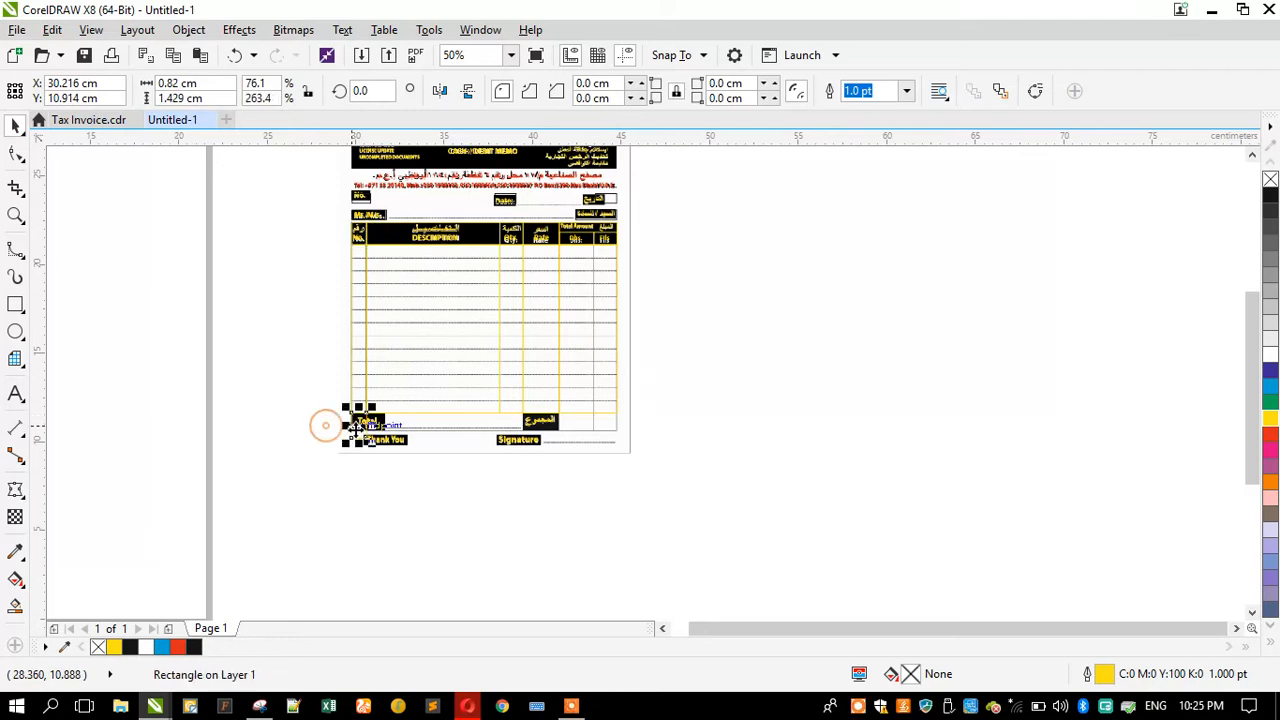
scroll(363, 440, "up", 3)
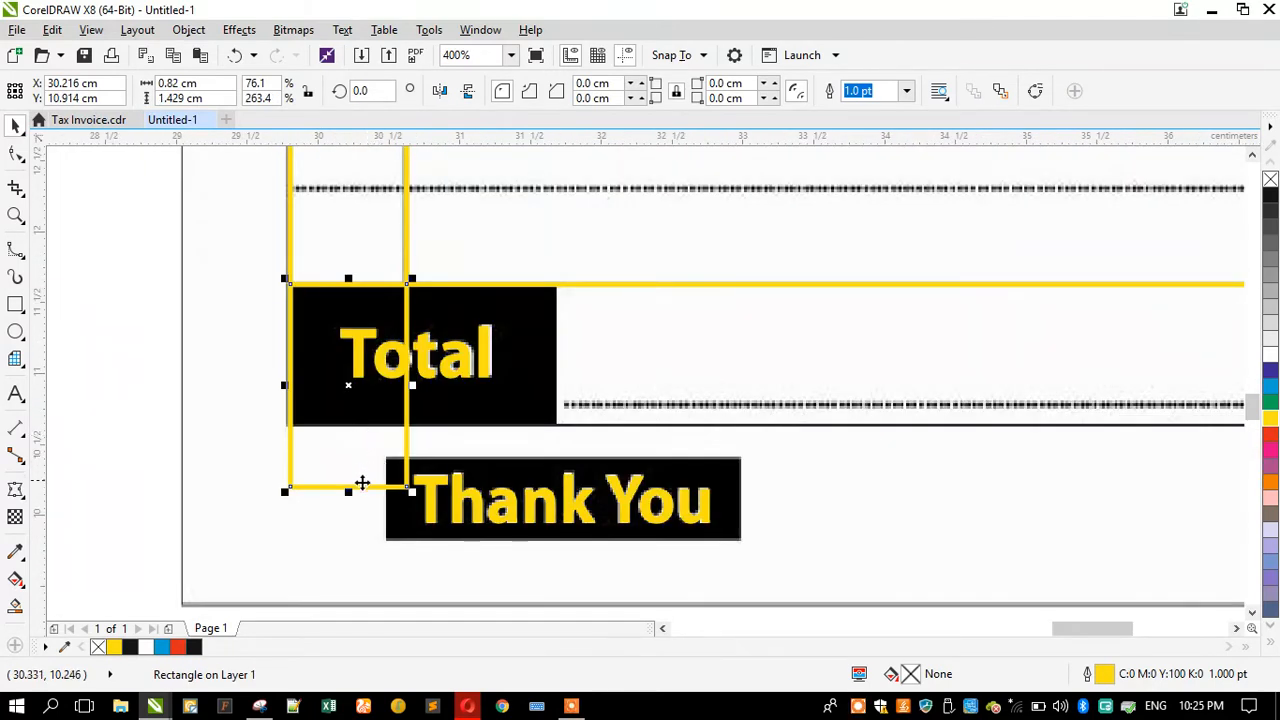
left_click_drag(348, 491, 334, 427)
left_click_drag(406, 355, 560, 356)
scroll(319, 352, "down", 2)
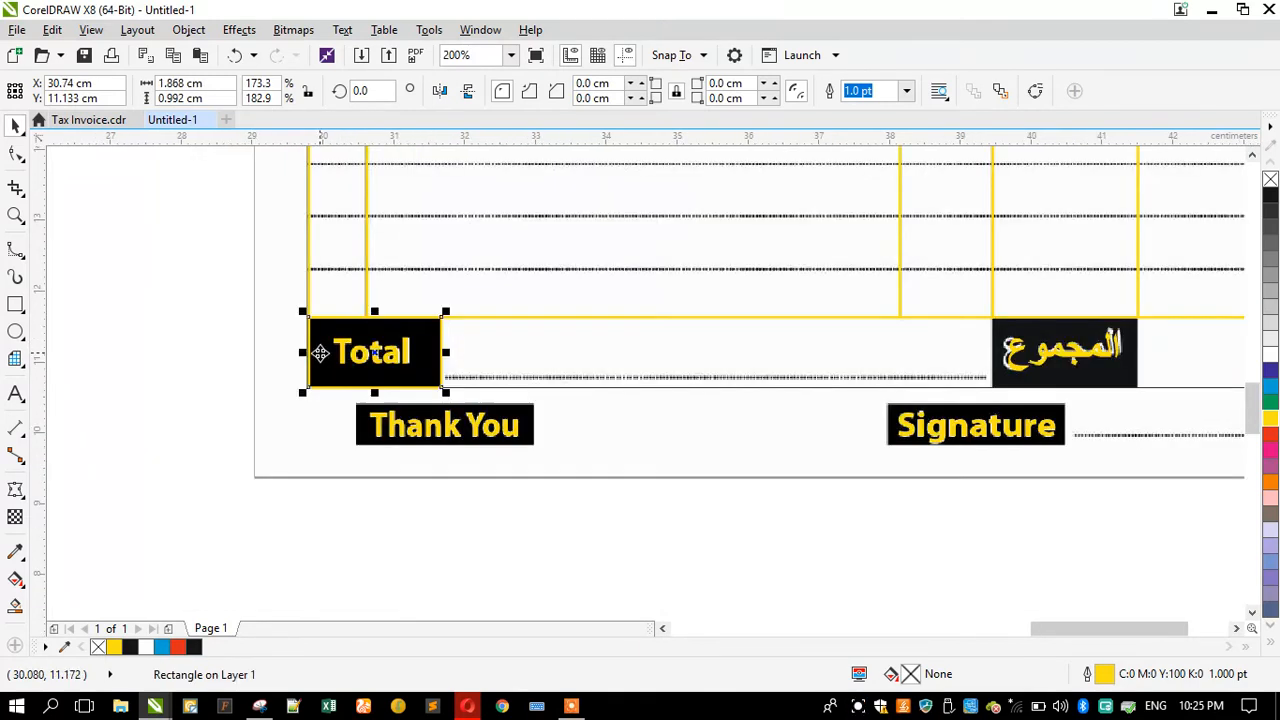
Step: Copy the Total cell rectangle over the المجموع cell and widen it to fit
left_click_drag(305, 352, 992, 307)
left_click_drag(436, 355, 1136, 296)
scroll(926, 325, "down", 1)
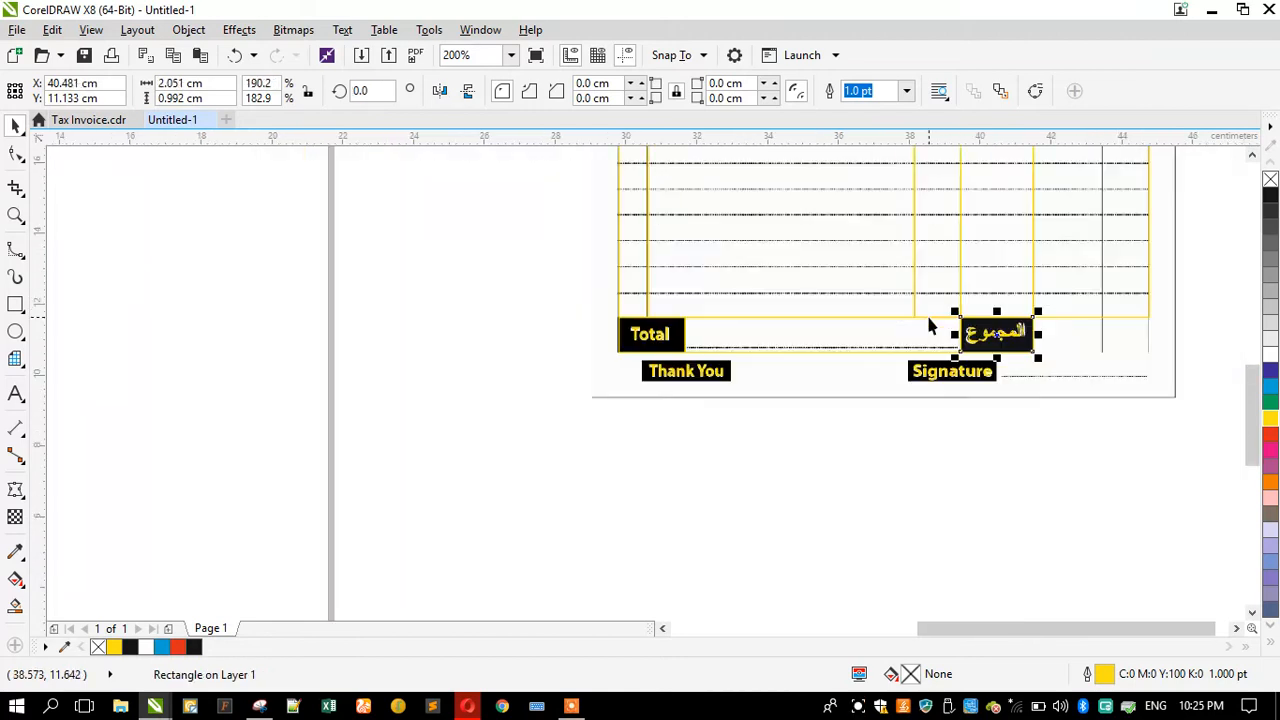
scroll(1166, 308, "up", 2)
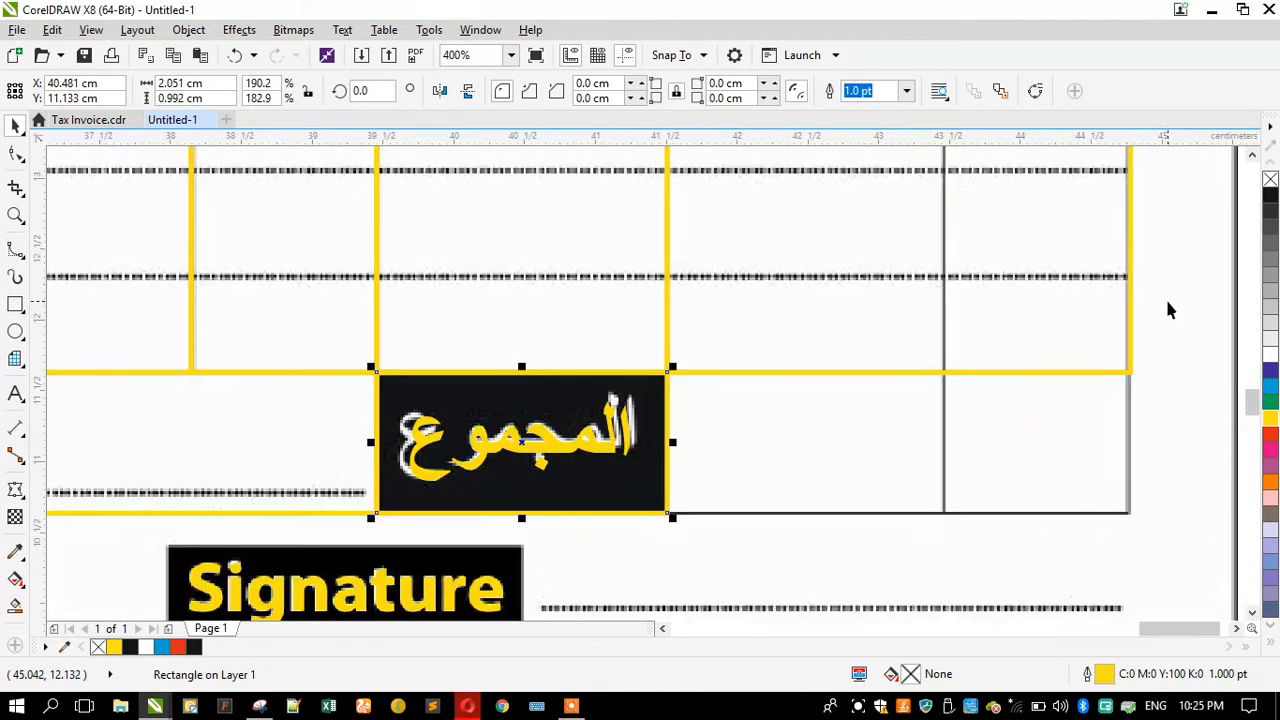
Step: Mirror a copy of the rectangle across the Dhs. and Fils amount cells of the Total row
left_click_drag(371, 443, 1138, 358)
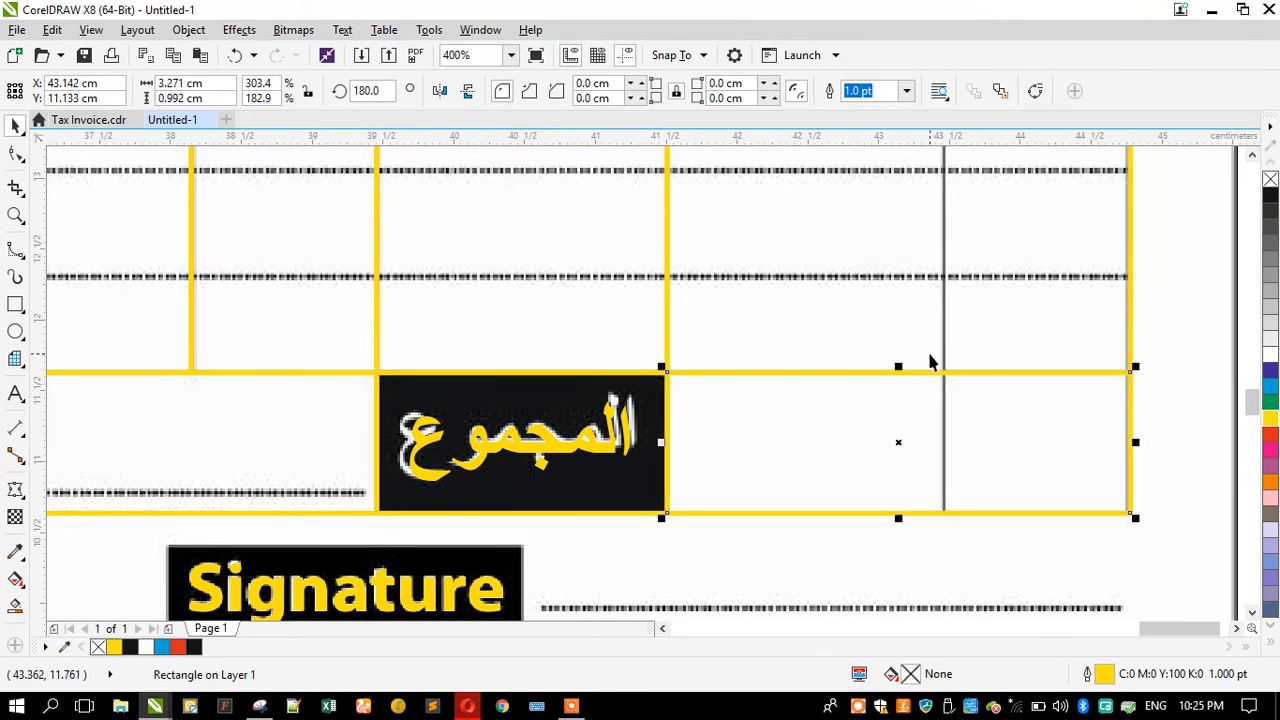
scroll(931, 363, "down", 3)
scroll(712, 284, "up", 1)
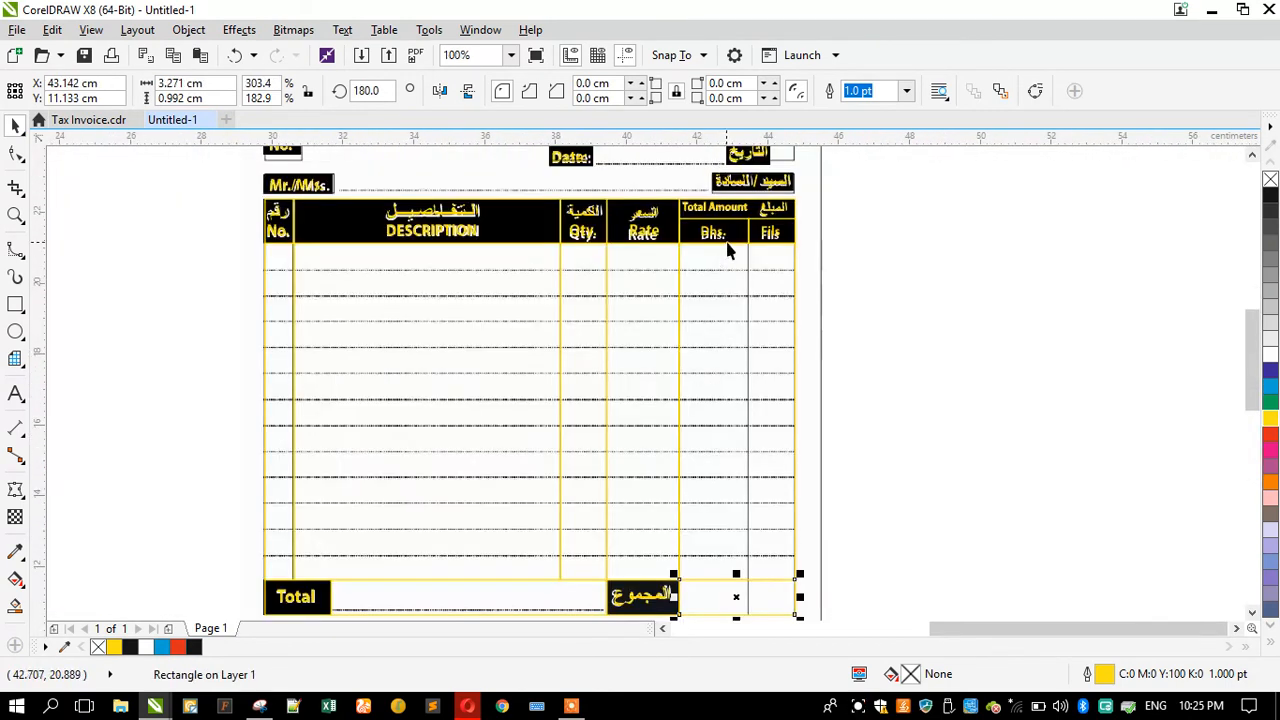
Step: Stretch the Dhs. header rectangle down to the bottom of the Total row as a column divider
left_click(720, 250)
scroll(735, 246, "up", 1)
scroll(757, 232, "down", 1)
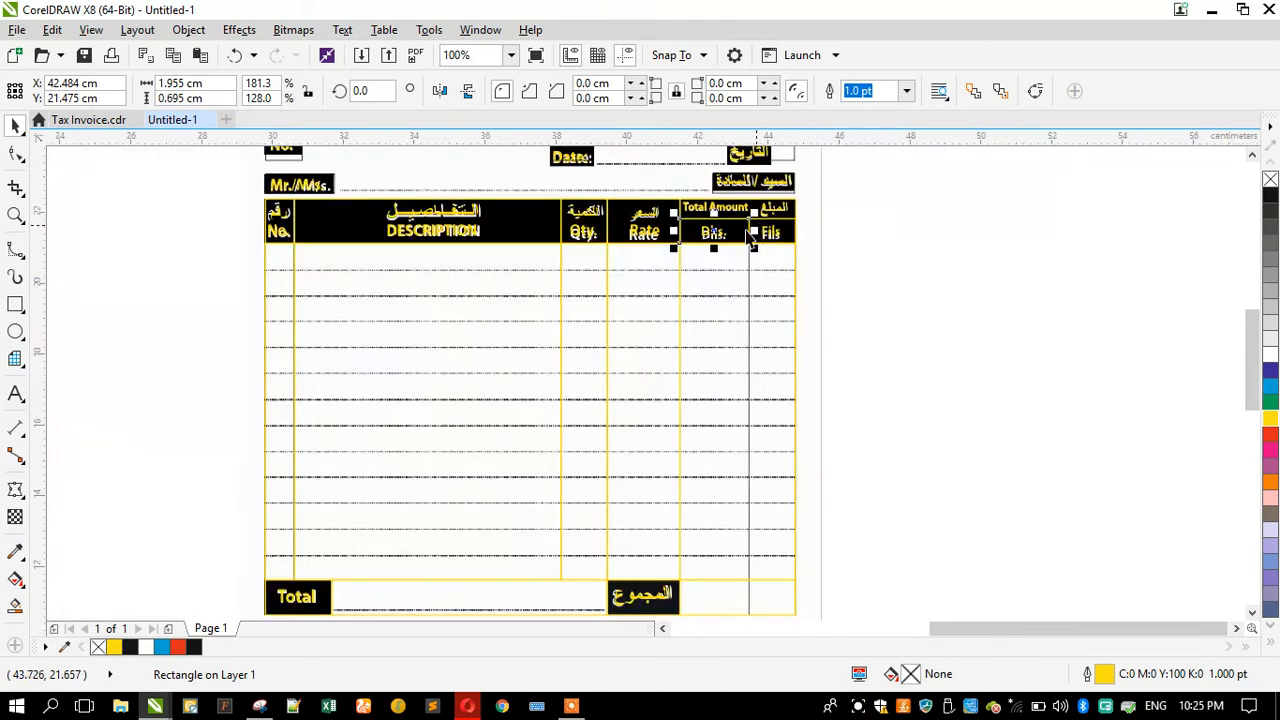
left_click_drag(712, 248, 711, 557)
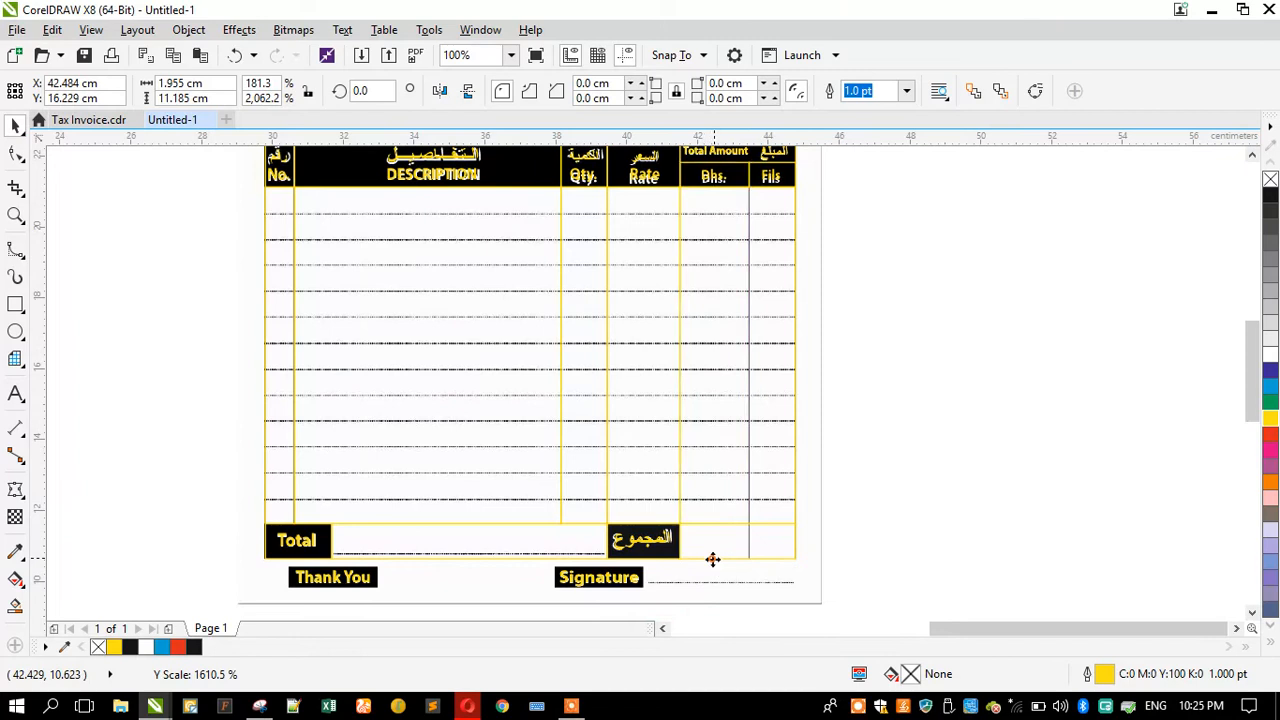
left_click(898, 286)
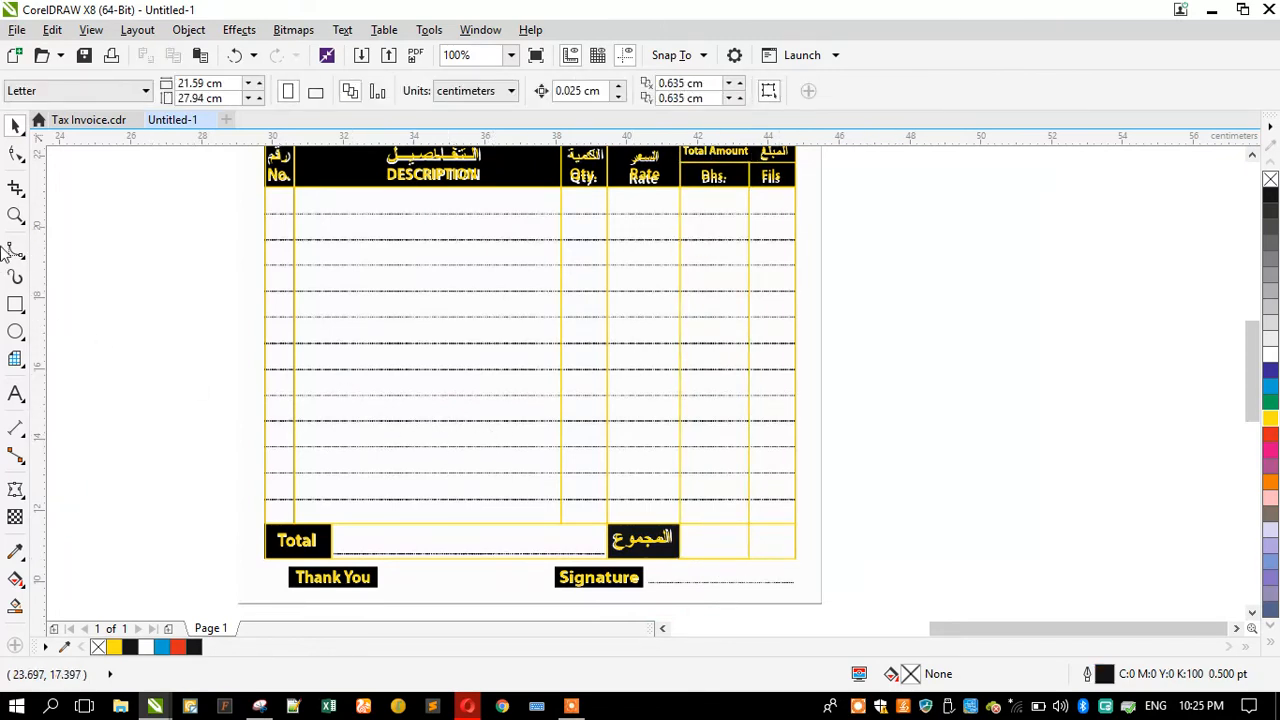
Step: Inspect the redrawn table outlines at different zoom levels
scroll(548, 379, "down", 2)
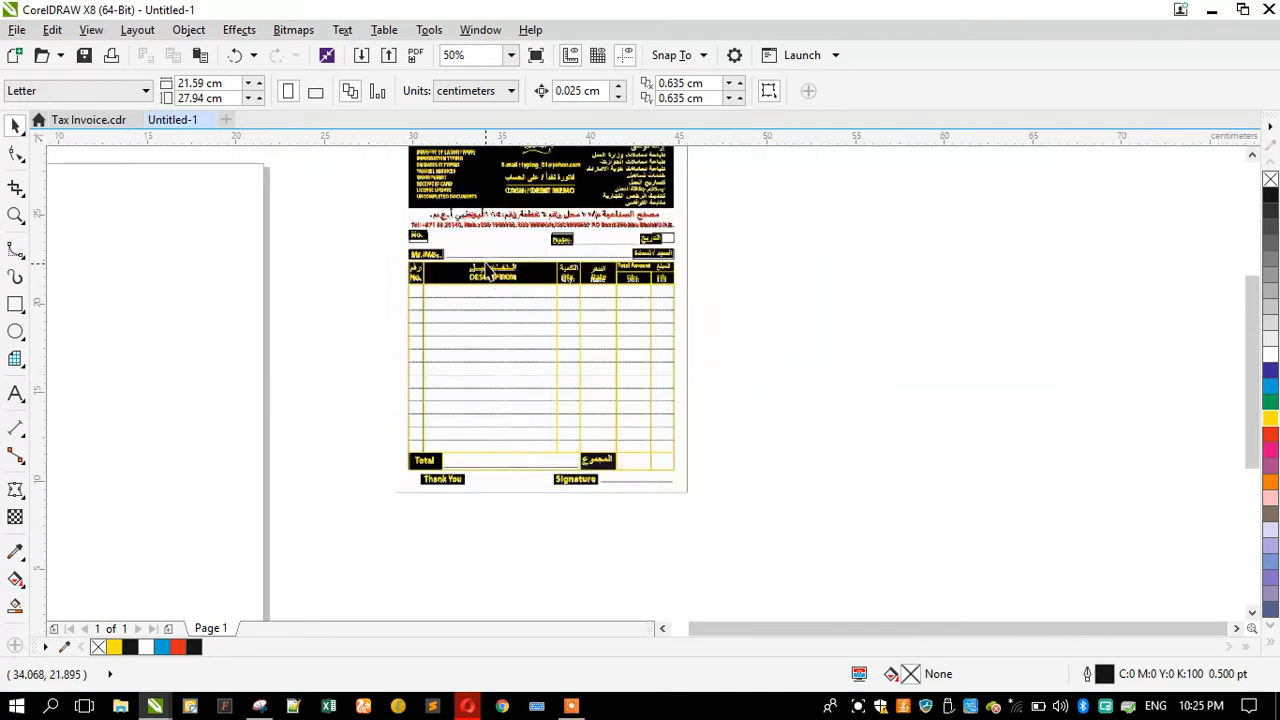
scroll(488, 268, "up", 2)
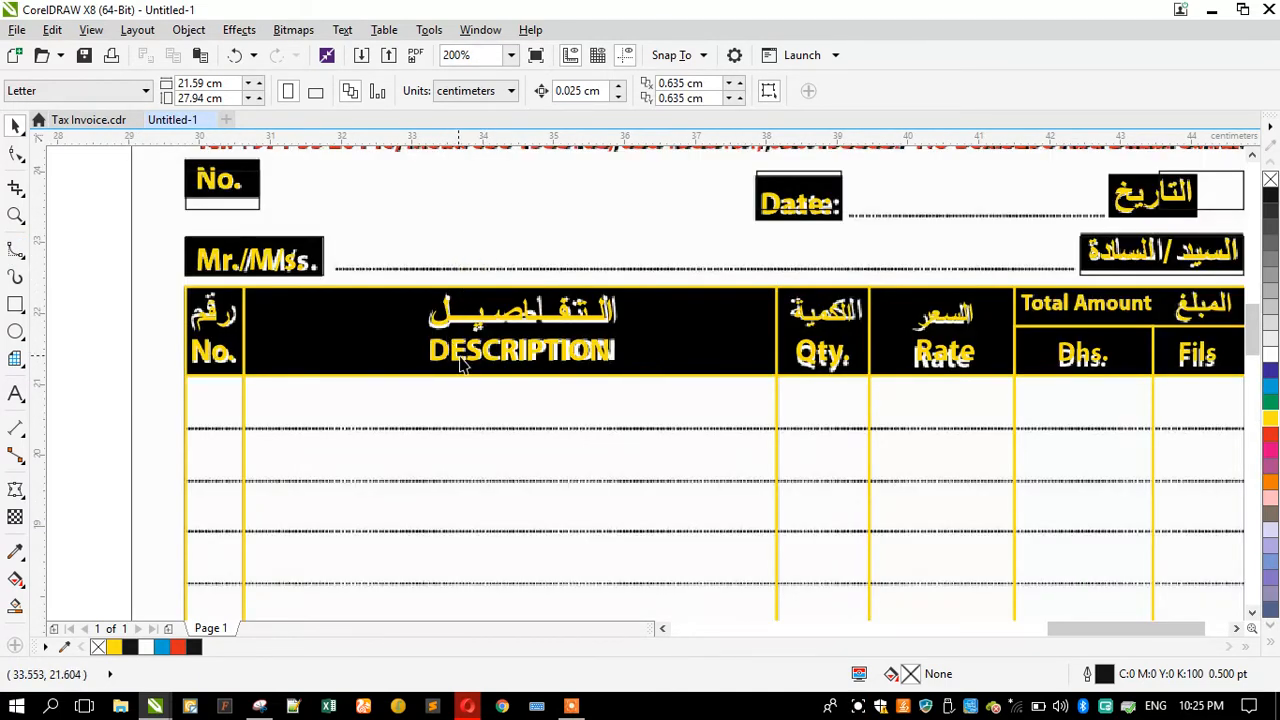
scroll(460, 365, "down", 2)
scroll(812, 262, "up", 2)
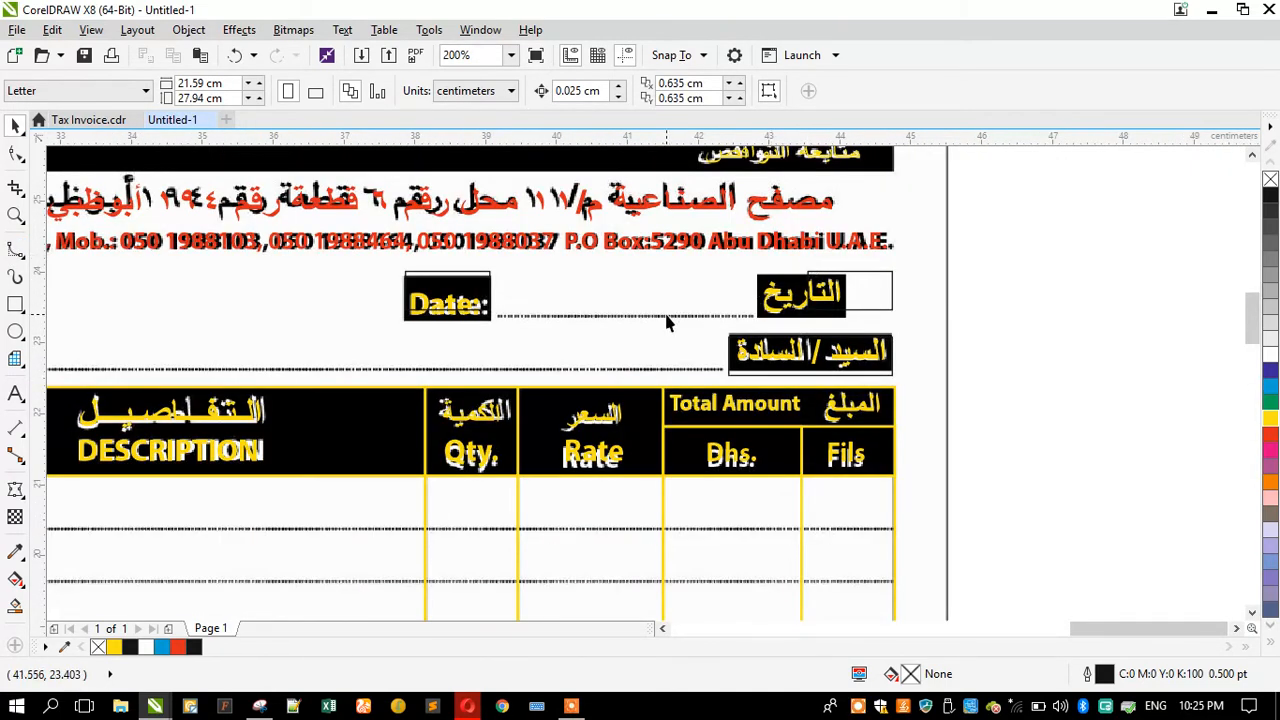
scroll(668, 322, "down", 3)
scroll(693, 400, "up", 2)
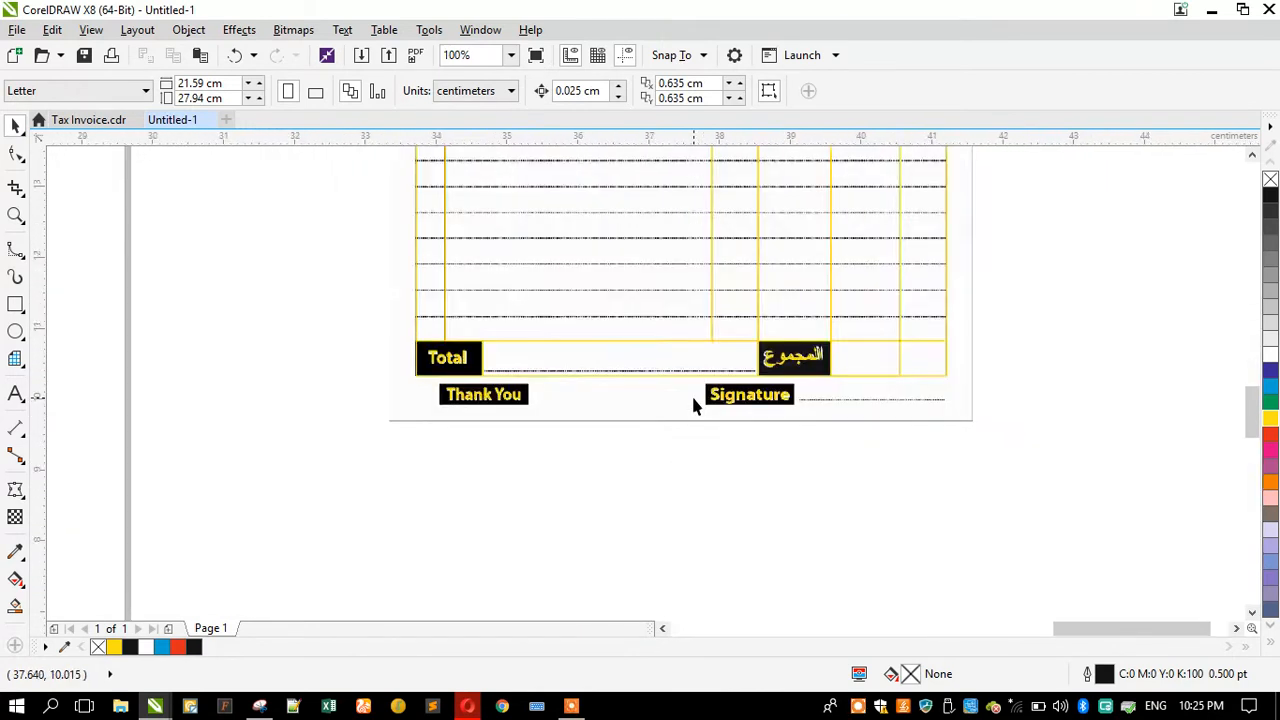
scroll(693, 400, "up", 1)
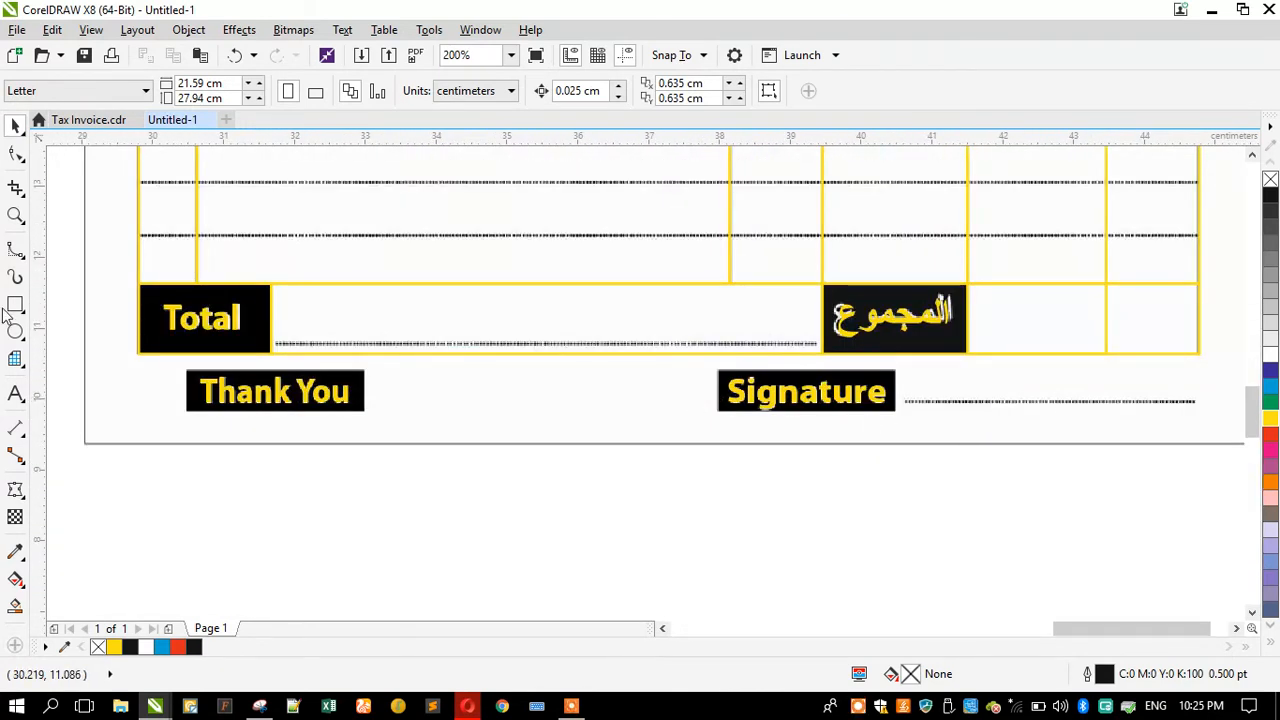
Step: Draw a straight Bezier line about 4.3 cm long over the dotted signature line beside Signature
left_click(16, 250)
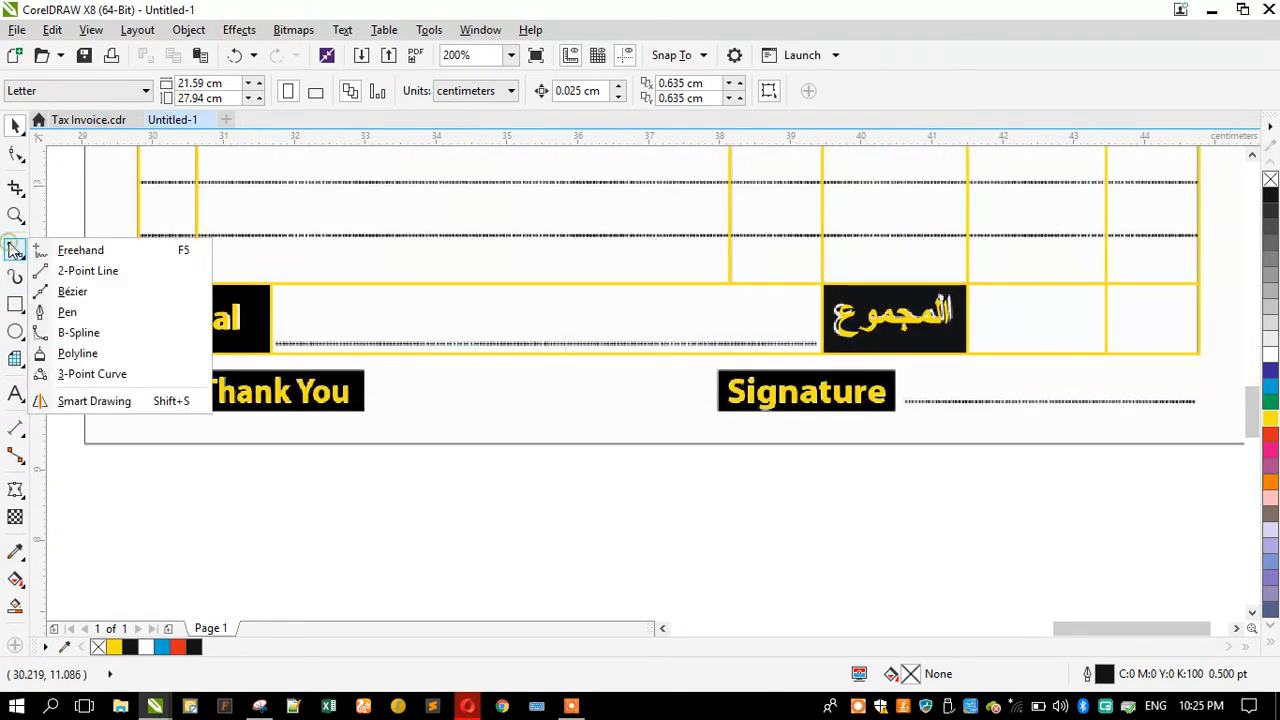
left_click(70, 292)
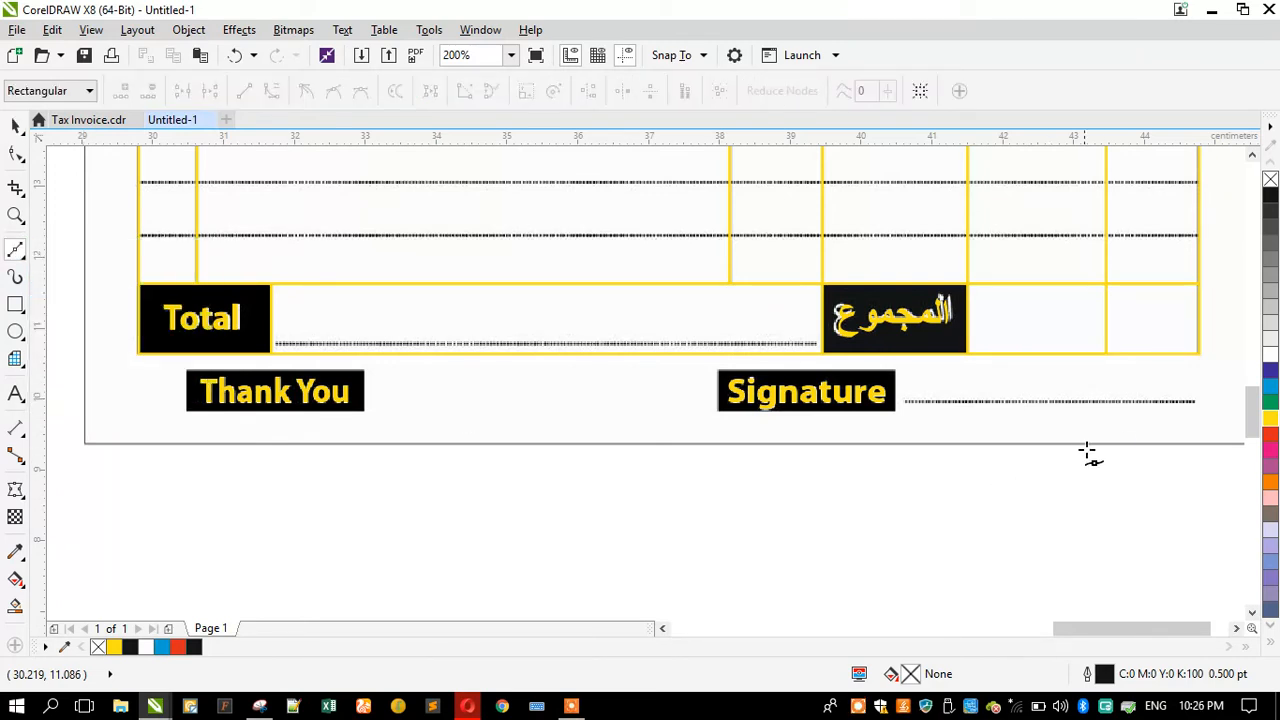
left_click(1200, 404)
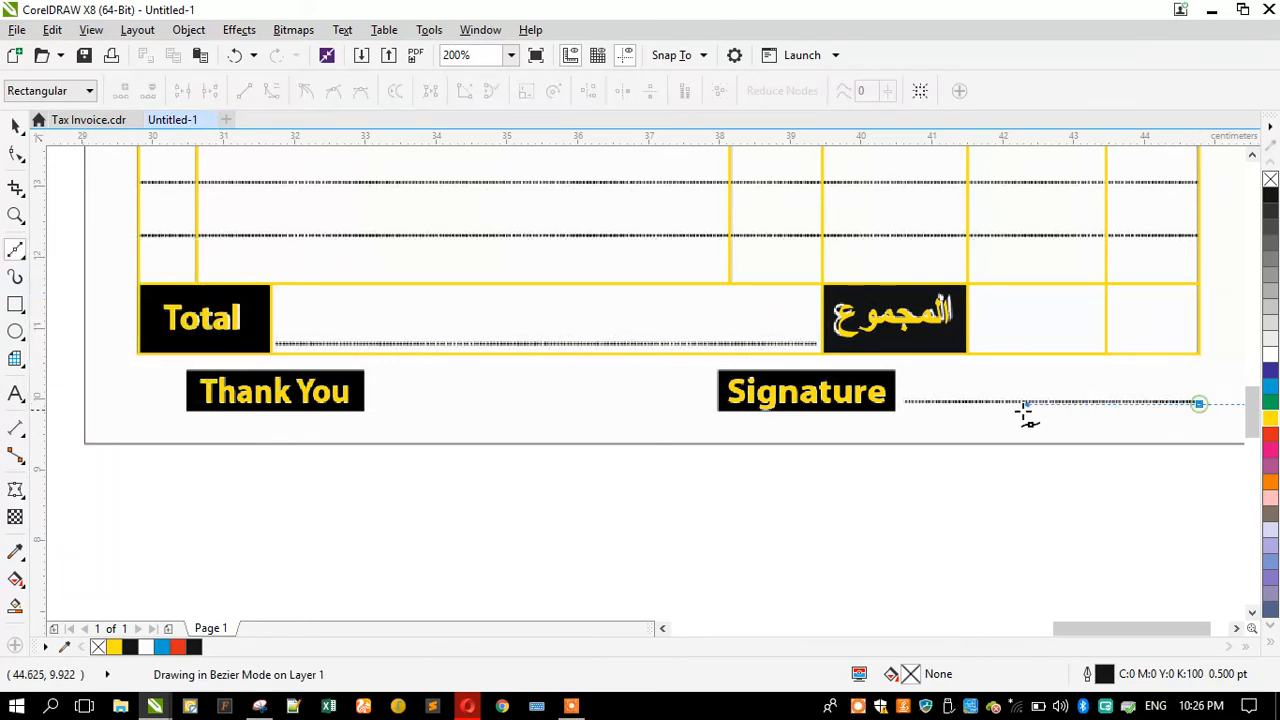
left_click(908, 406)
key("space")
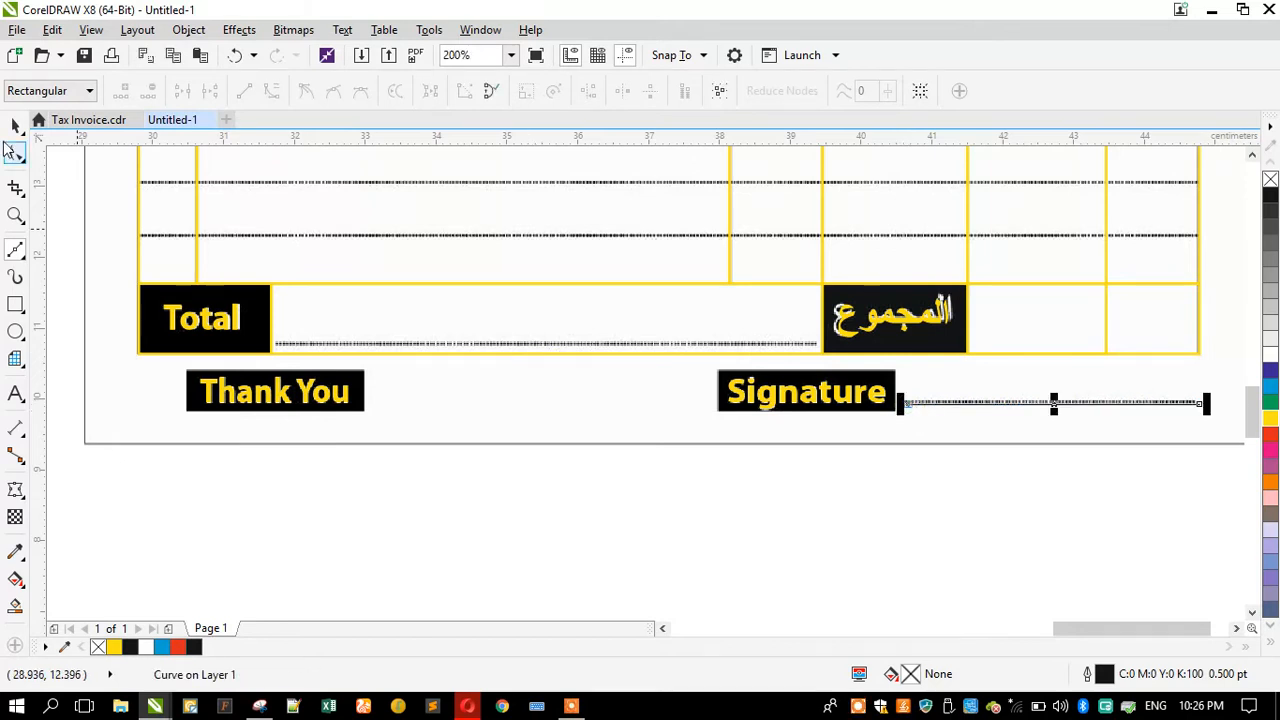
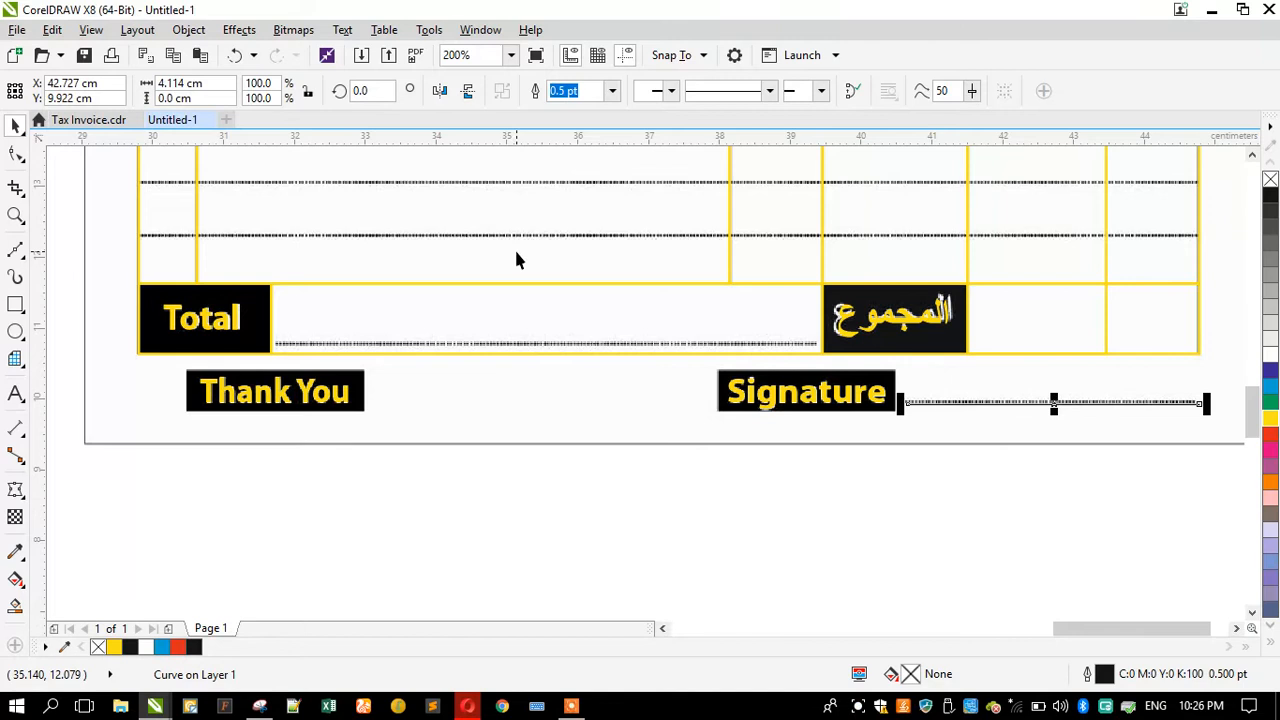
Step: Set the signature line's outline to a 0.7 pt dashed style
key("F12")
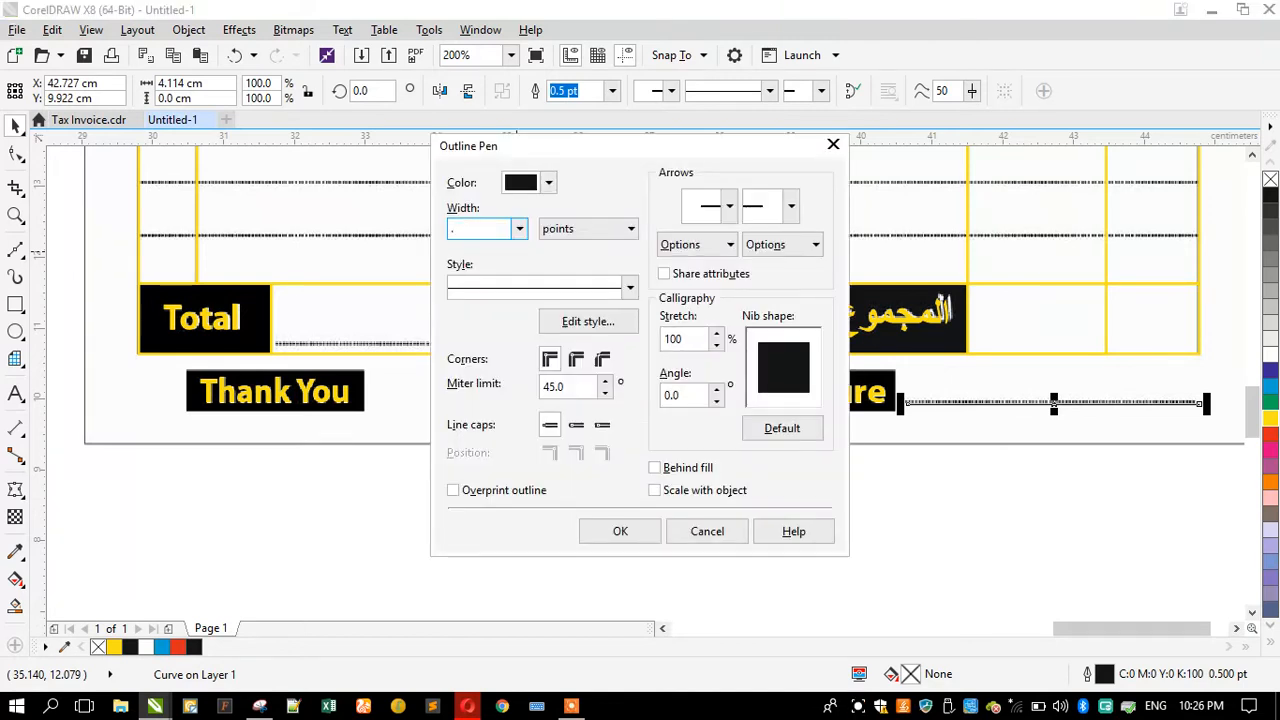
type(".7")
left_click(524, 288)
left_click(629, 410)
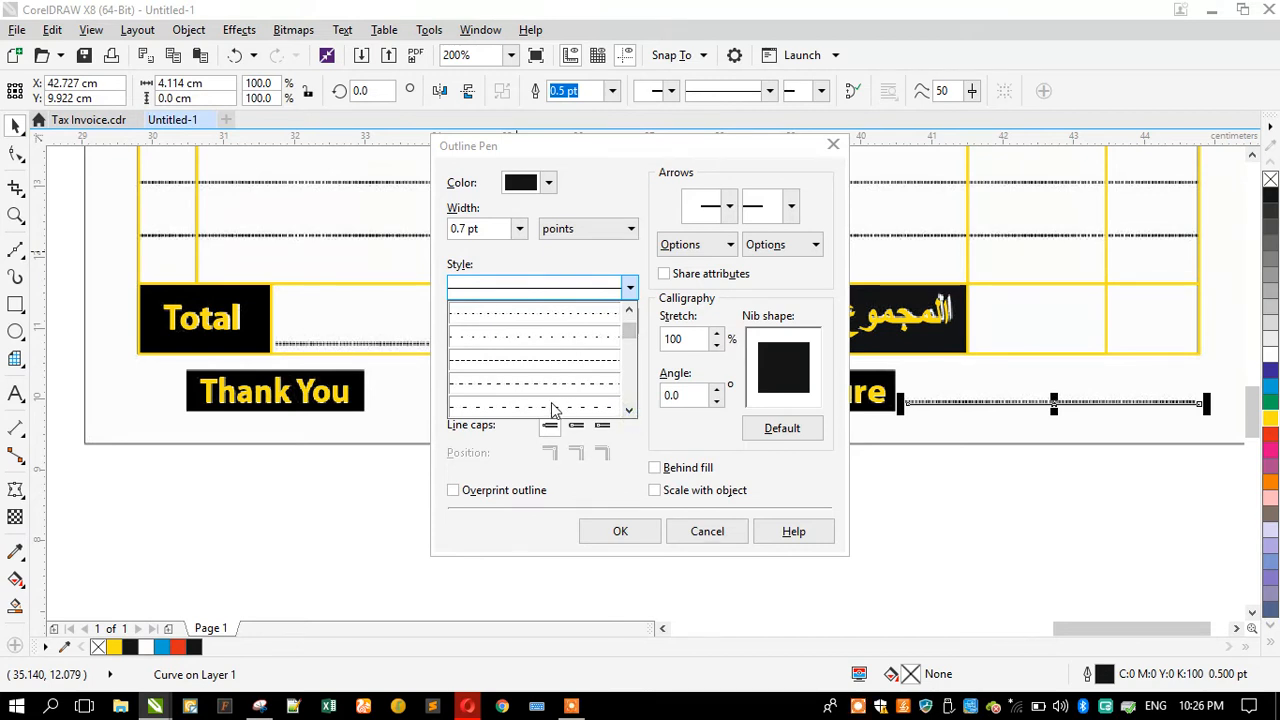
left_click(551, 406)
type("0.7")
key("Return")
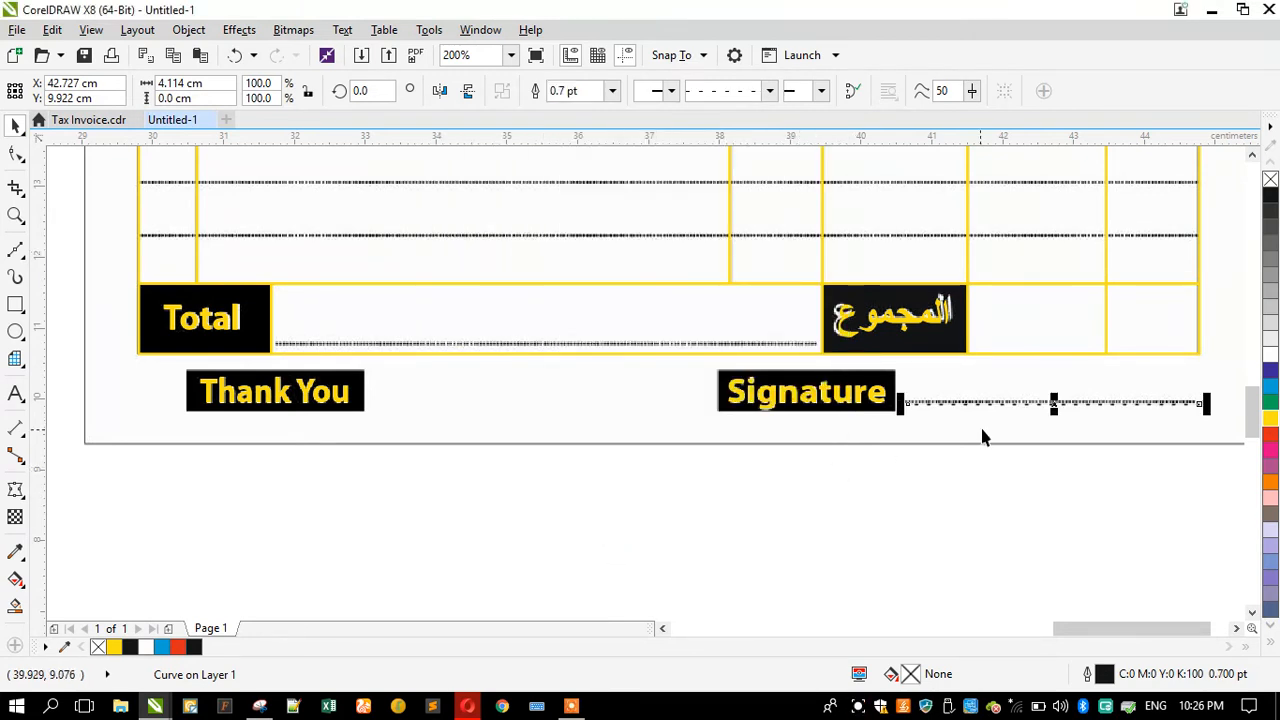
Step: Copy the dotted line onto the Total row's dotted line and stretch it to about 7.6 cm
scroll(1150, 398, "up", 2)
scroll(861, 421, "down", 4)
scroll(863, 423, "up", 4)
scroll(861, 424, "down", 2)
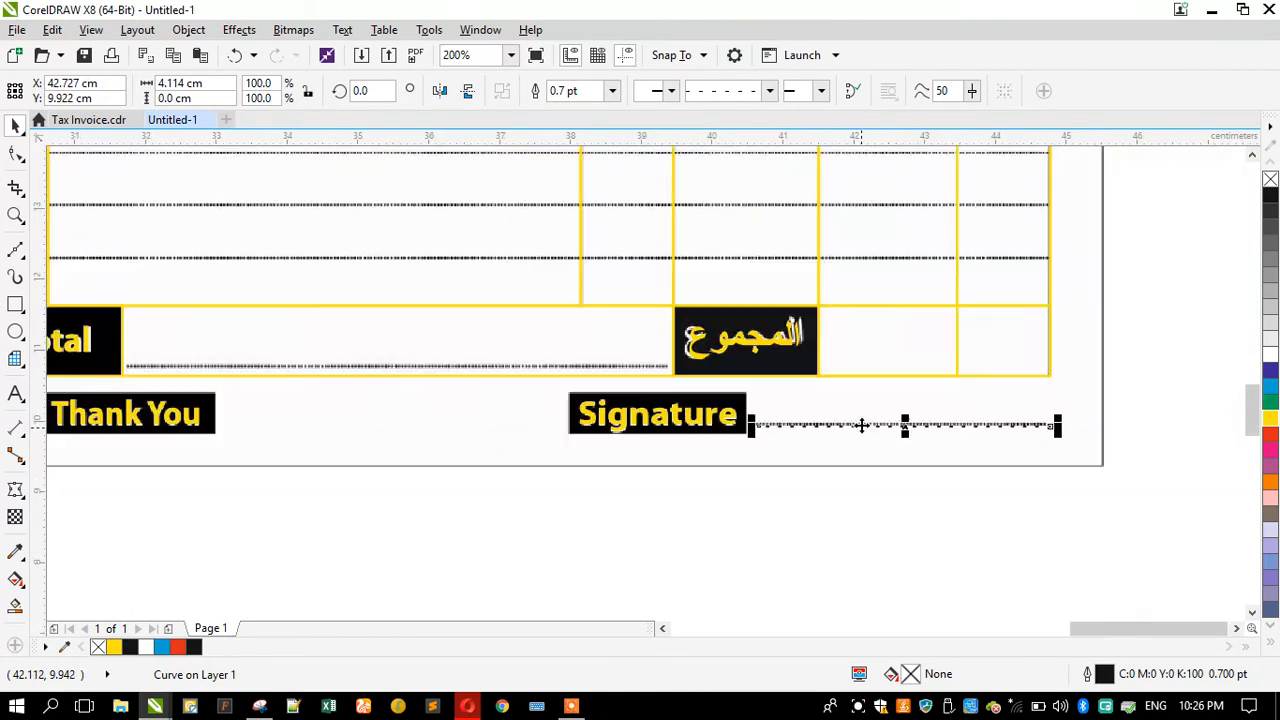
left_click(481, 370)
scroll(480, 371, "down", 2)
scroll(467, 375, "up", 2)
left_click_drag(486, 377, 369, 399)
left_click_drag(272, 422, 268, 422)
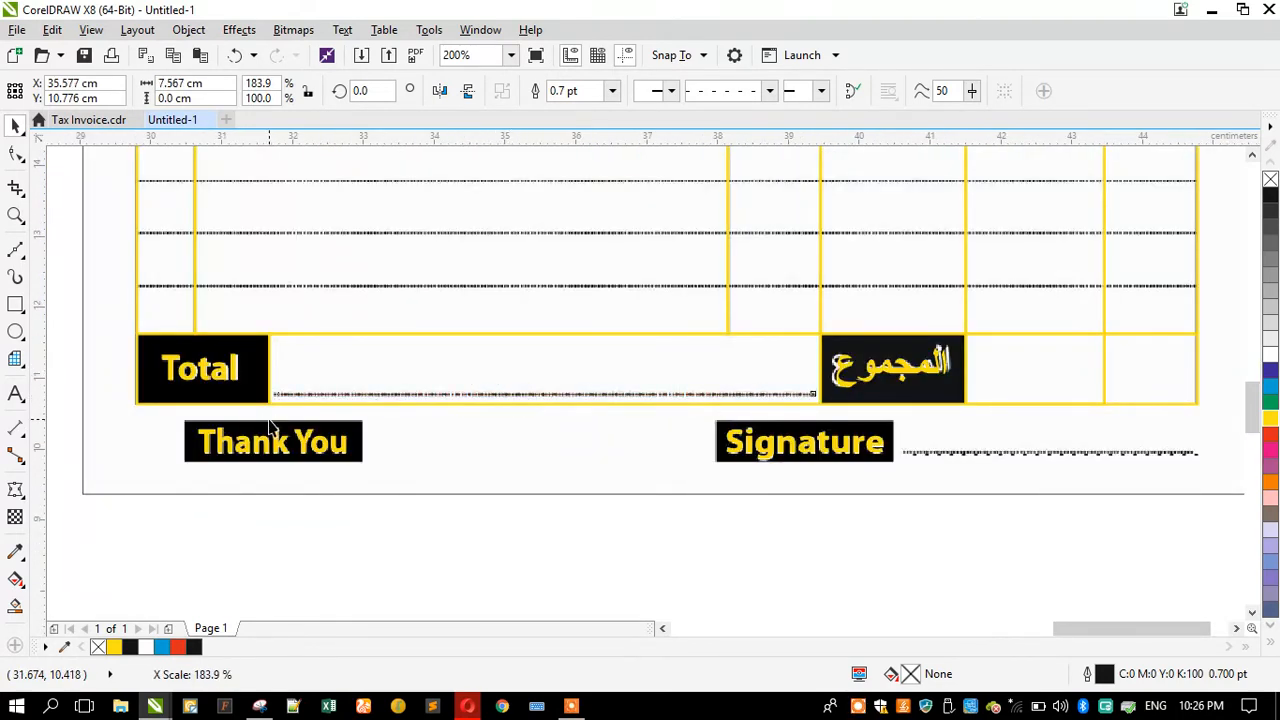
Step: Place a copy of the dotted line over the dotted line beside Date
scroll(600, 445, "down", 4)
left_click_drag(580, 443, 630, 234)
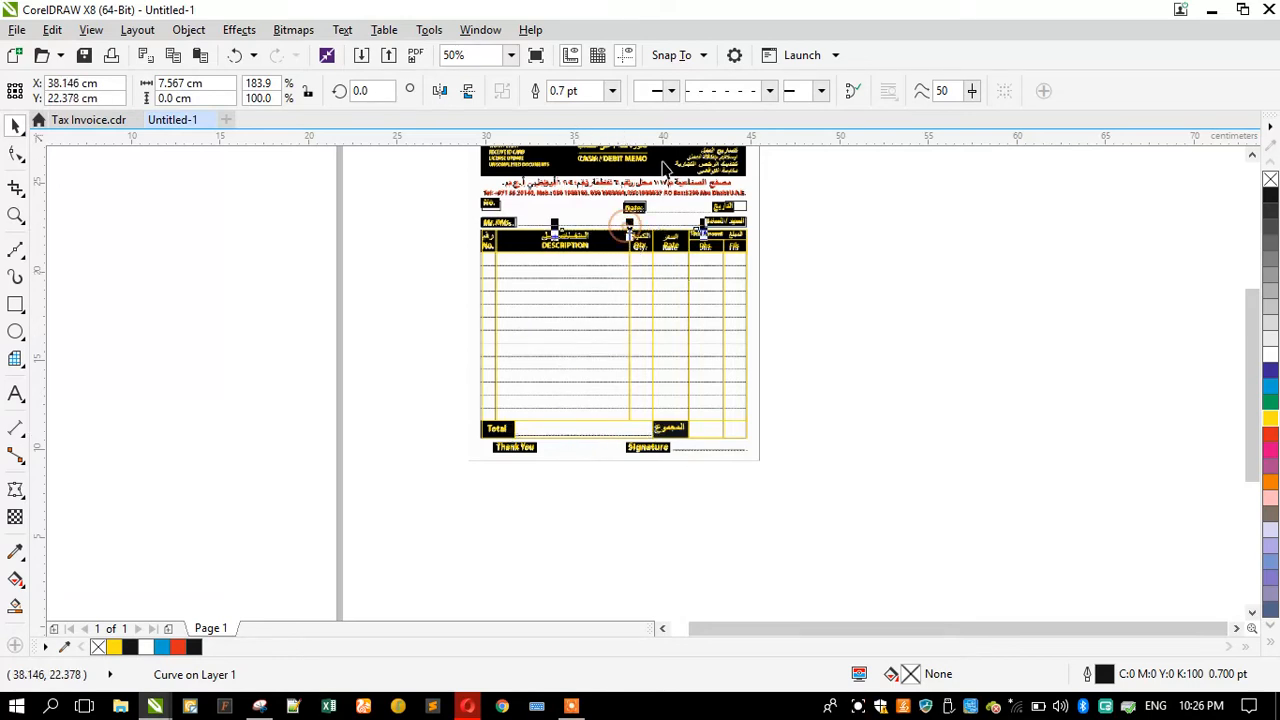
scroll(670, 190, "up", 6)
left_click_drag(576, 503, 792, 357)
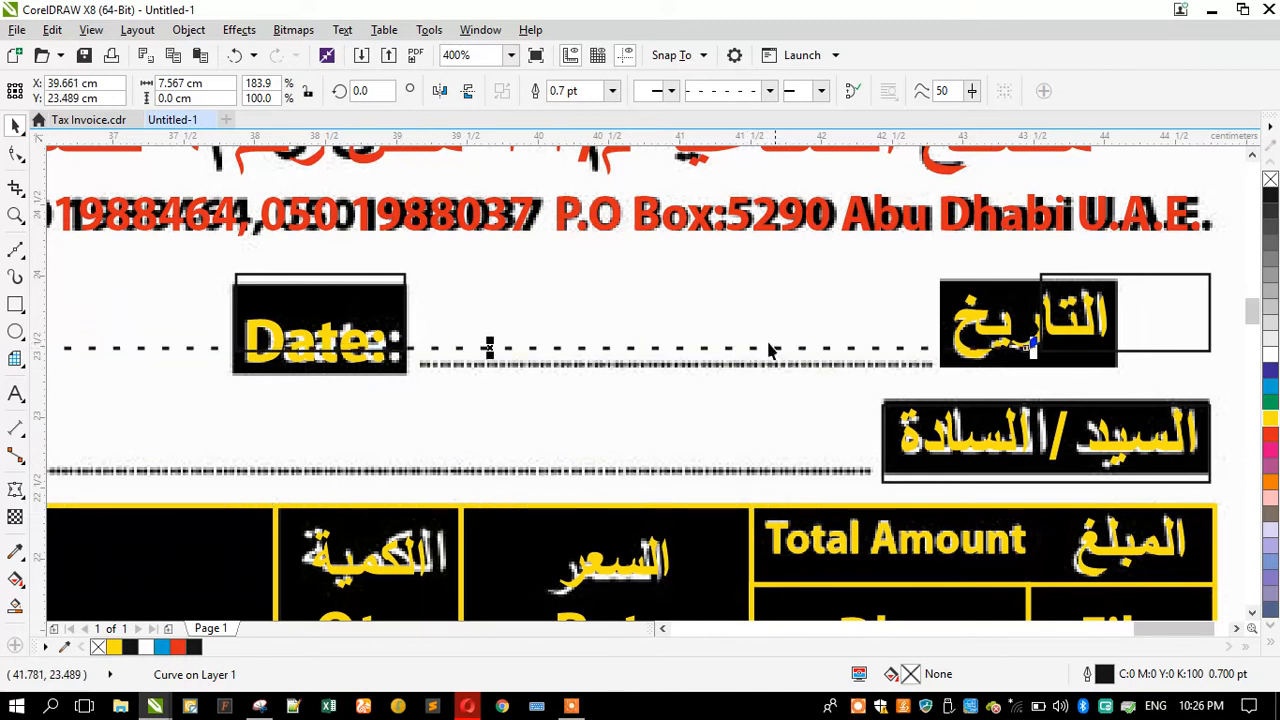
scroll(748, 349, "down", 2)
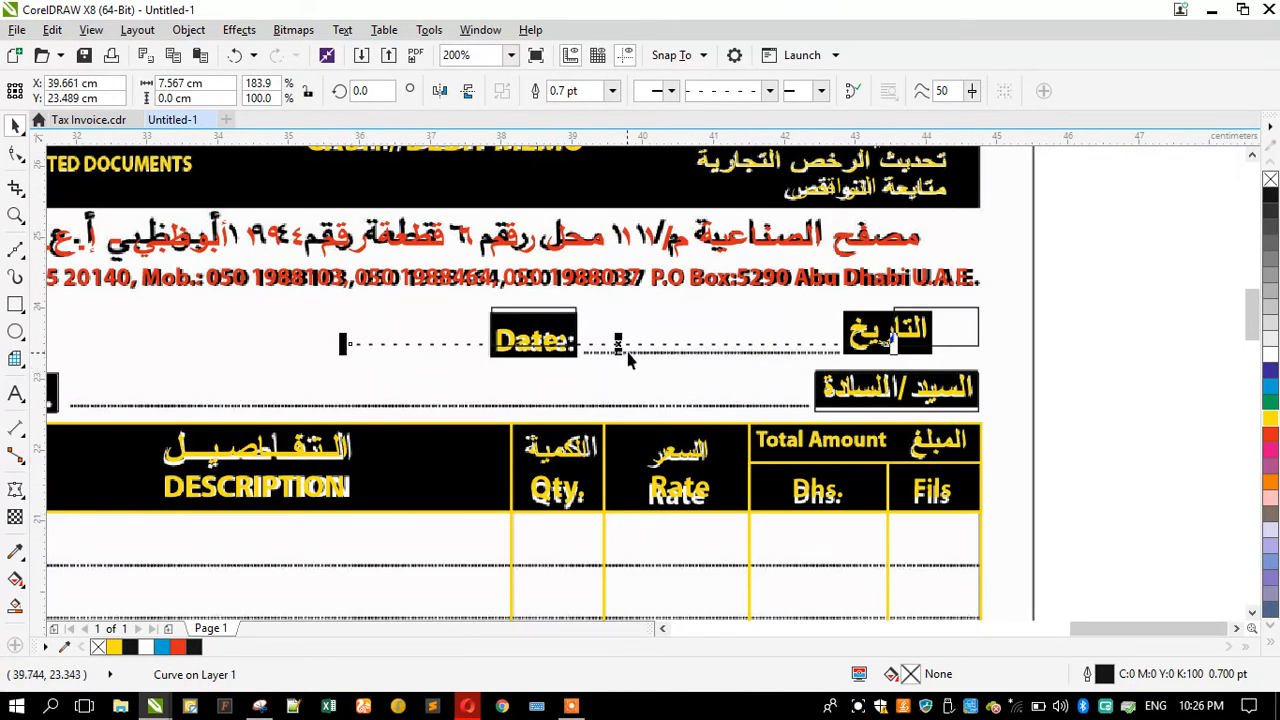
Step: Copy the dotted line onto the Mr./Ms. row, stretching it to about 10.4 cm
left_click_drag(630, 343, 320, 385)
scroll(803, 383, "down", 2)
scroll(543, 390, "up", 2)
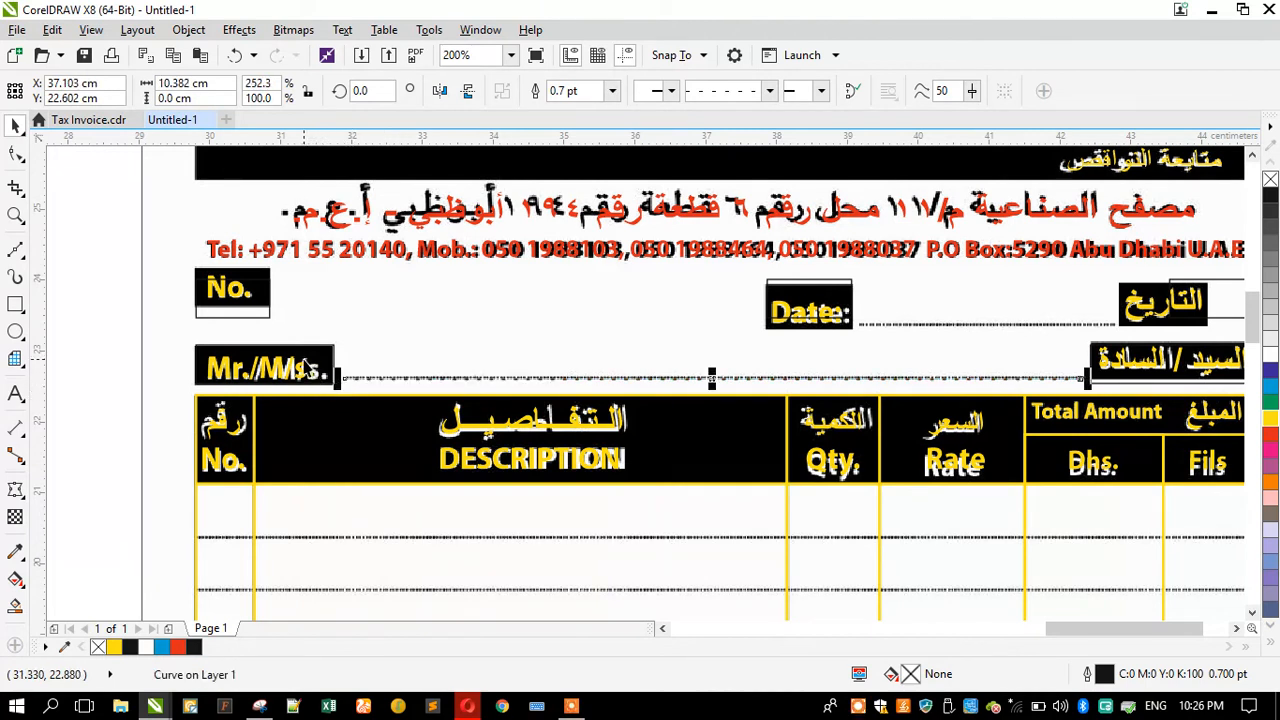
scroll(363, 314, "down", 2)
scroll(730, 440, "up", 2)
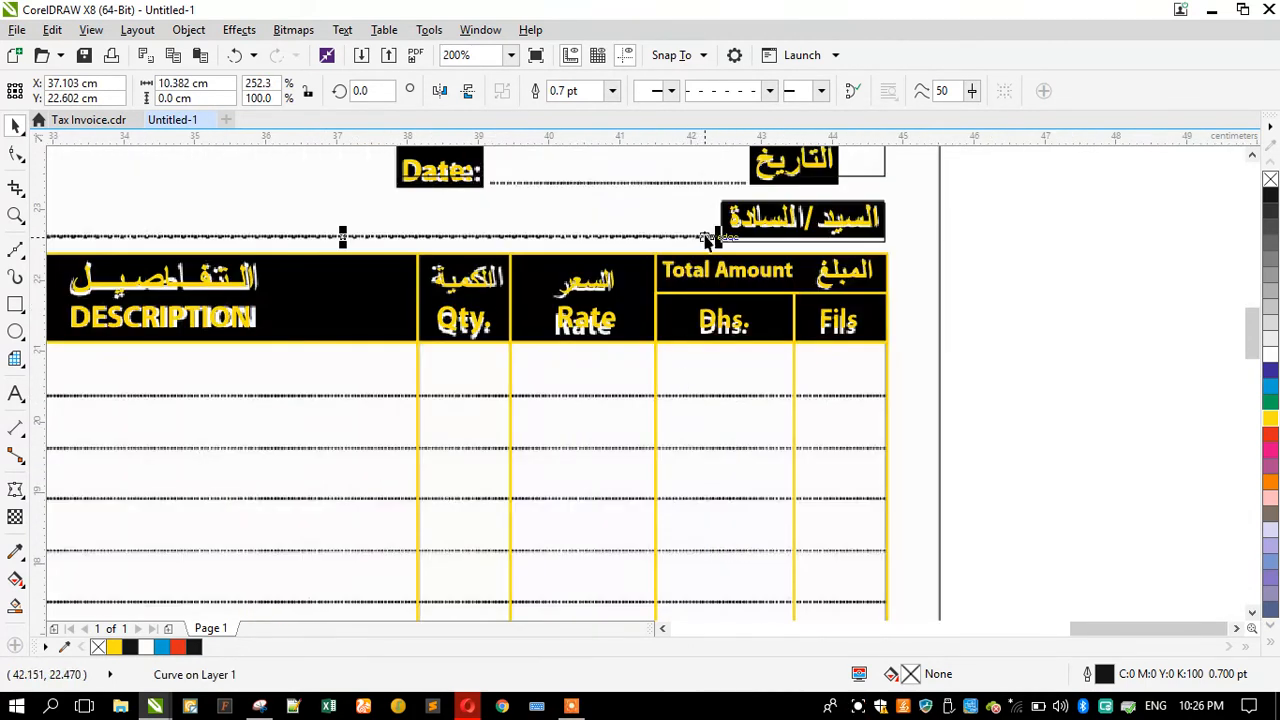
Step: Copy the dotted line onto the first table row line and stretch it across the whole table, about 15 cm
left_click_drag(703, 238, 856, 403)
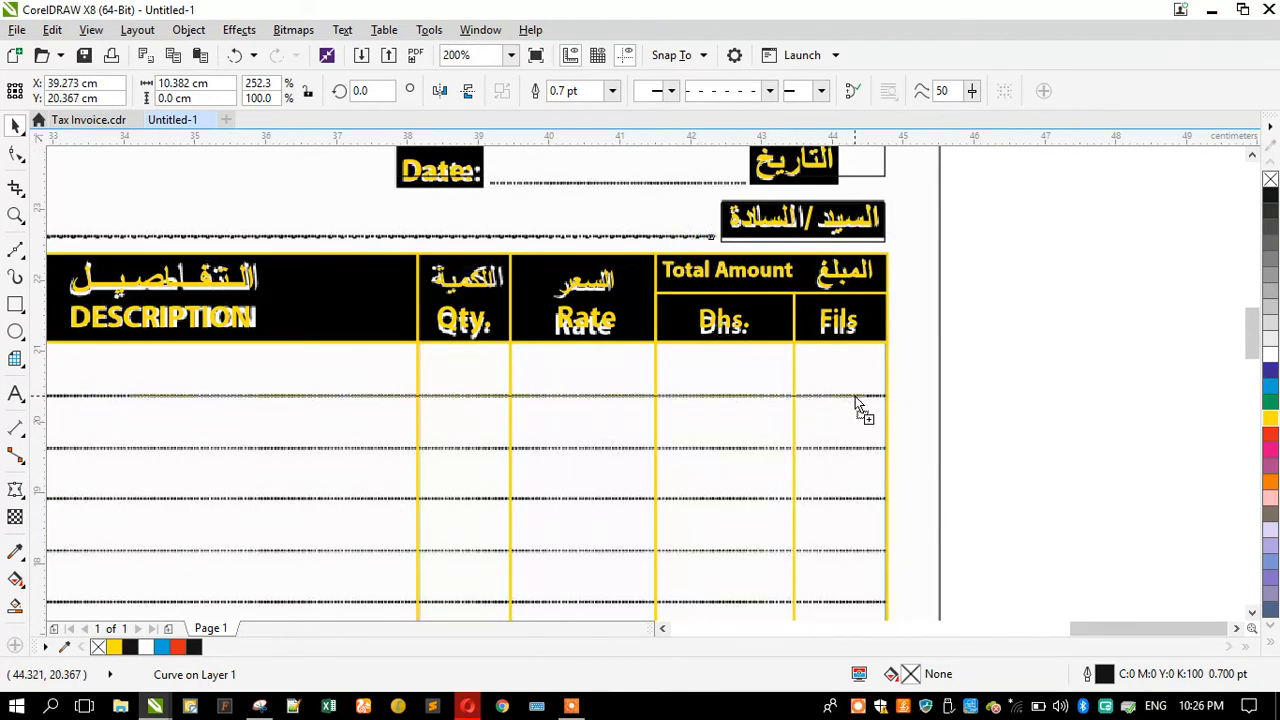
scroll(878, 400, "up", 3)
left_click_drag(832, 400, 927, 401)
scroll(927, 401, "down", 6)
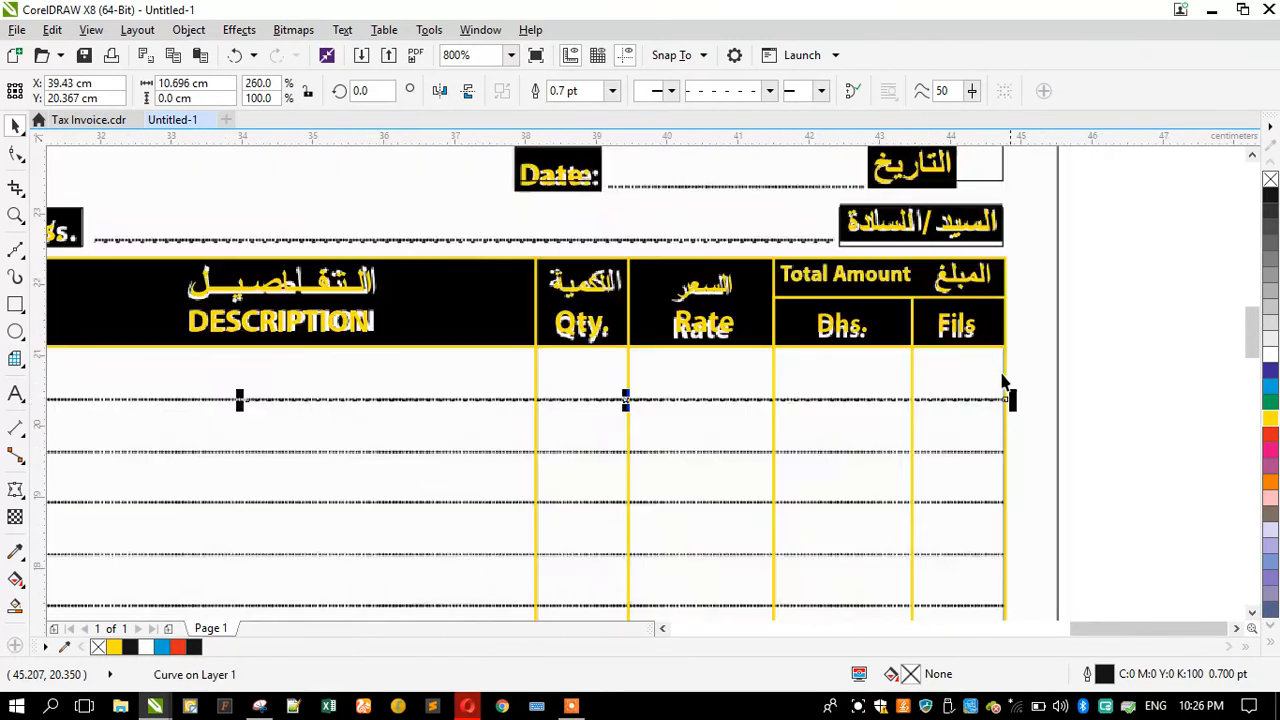
scroll(680, 377, "up", 2)
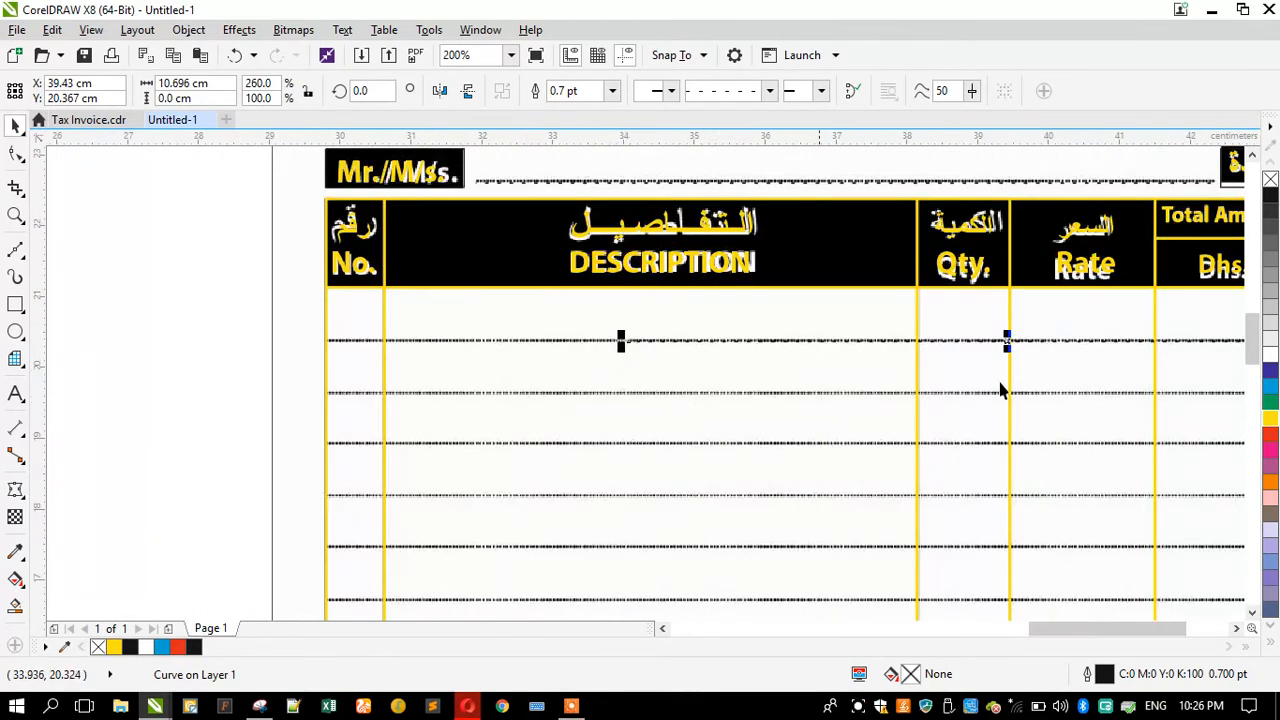
left_click_drag(620, 342, 355, 405)
left_click(337, 360)
key("ctrl+z")
scroll(442, 318, "down", 1)
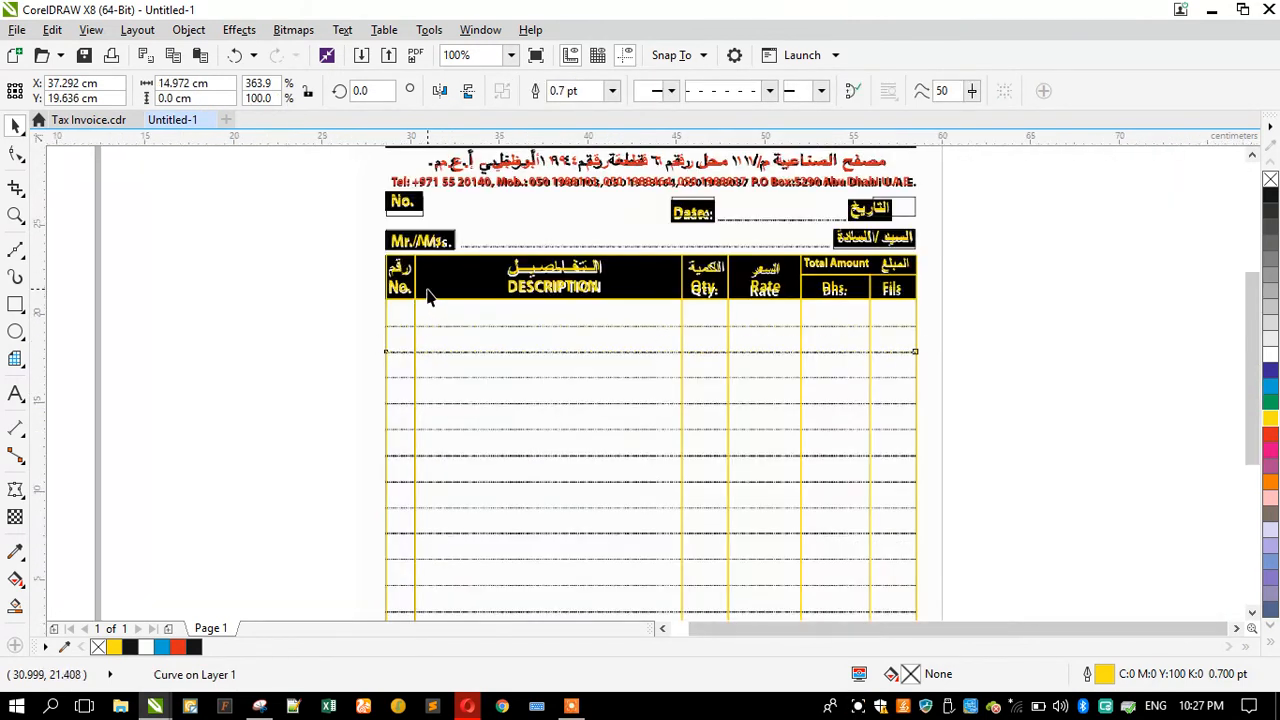
scroll(428, 296, "down", 1)
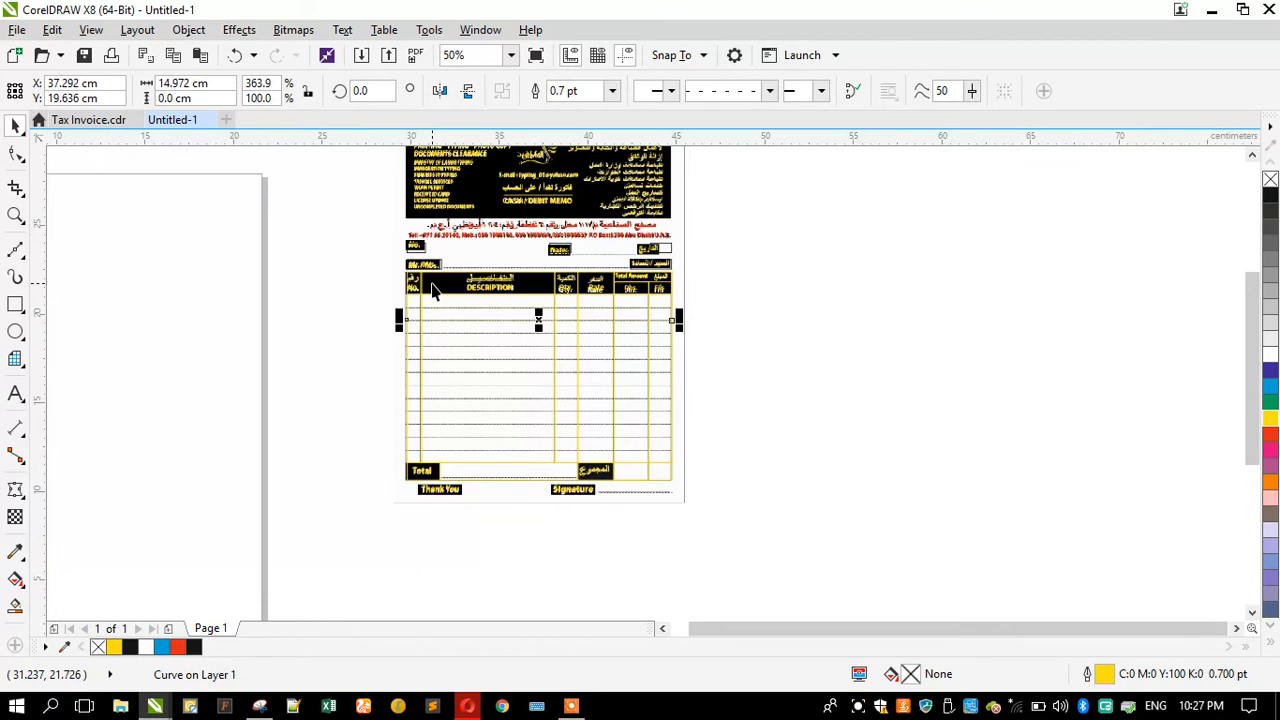
Step: Nudge the table dotted line down to the last row line above the Total row
key("Down")
key("Down")
key("Down")
key("Down")
key("Down")
key("Down")
key("Down")
key("Down")
key("Down")
key("Down")
key("Down")
key("Down")
key("Down")
key("Down")
key("Down")
key("Down")
key("Down")
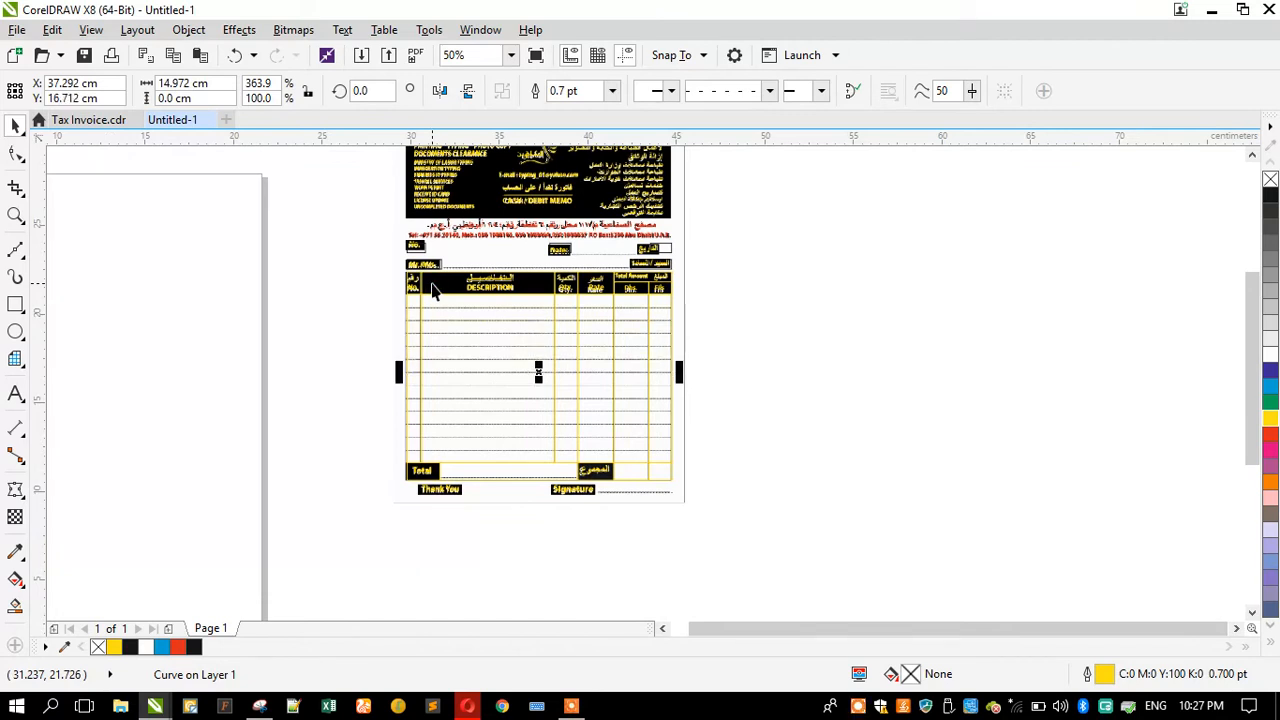
key("Down")
key("Down")
key("Down")
key("Down")
key("Down")
key("Down")
key("Down")
key("Down")
key("Down")
key("Down")
key("Down")
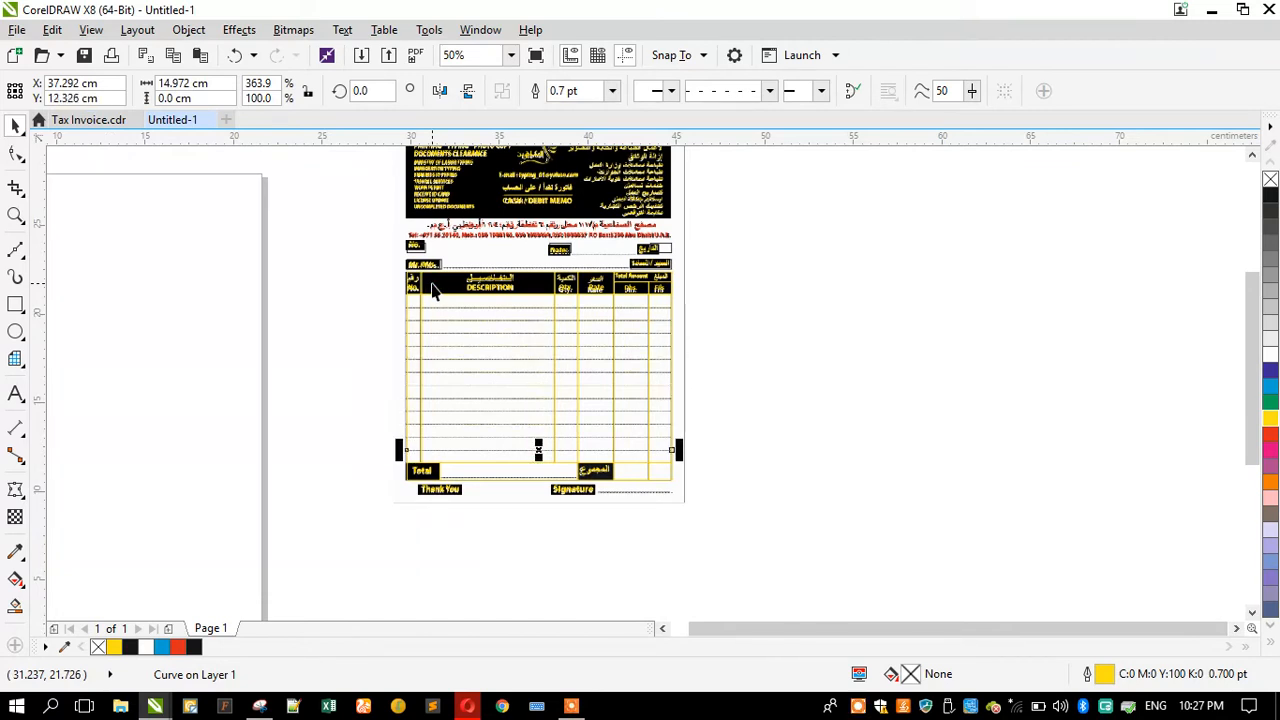
left_click(360, 533)
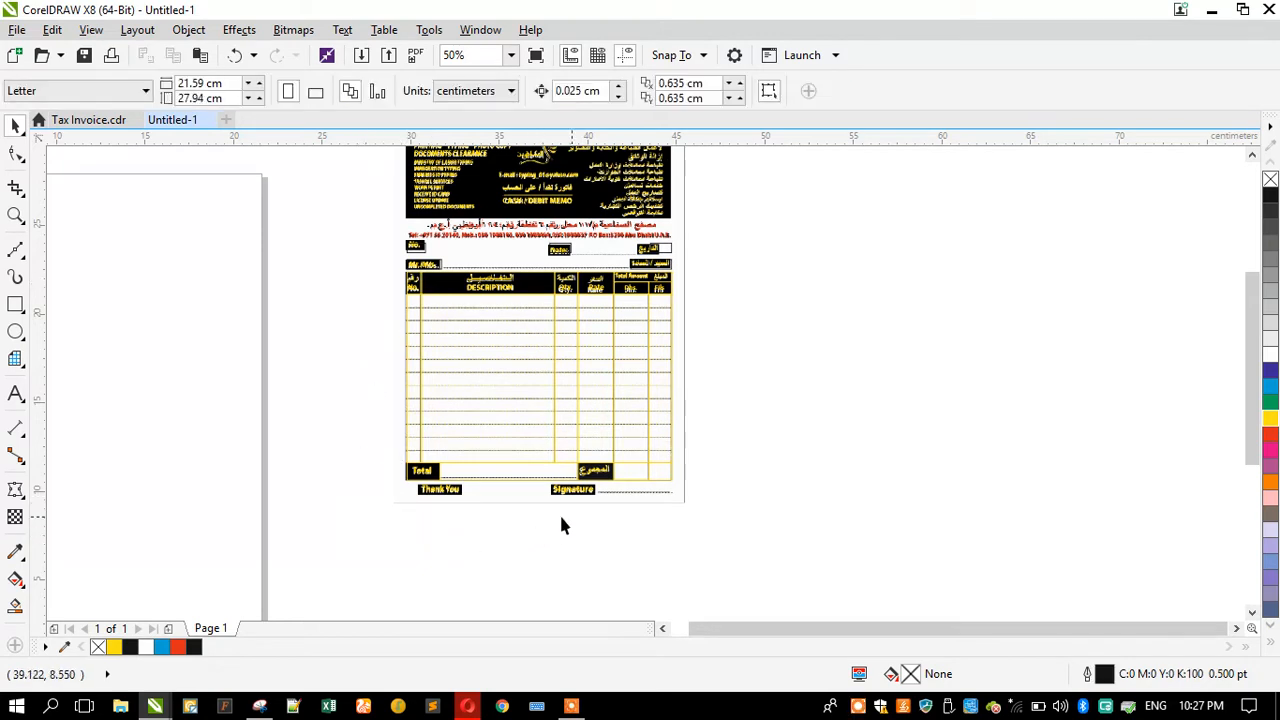
Step: Select all the redrawn objects over the invoice to review the artwork
scroll(458, 530, "down", 1)
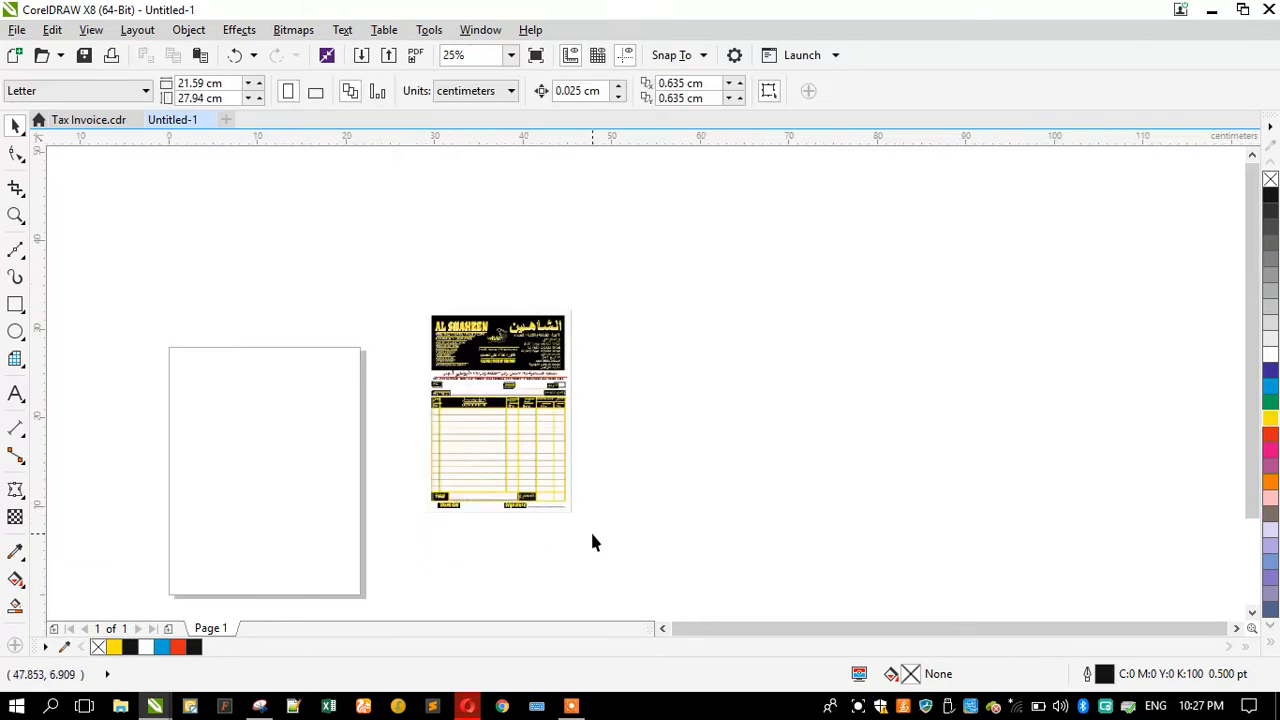
scroll(590, 538, "up", 1)
scroll(416, 518, "down", 1)
left_click_drag(553, 540, 384, 305)
scroll(390, 318, "up", 2)
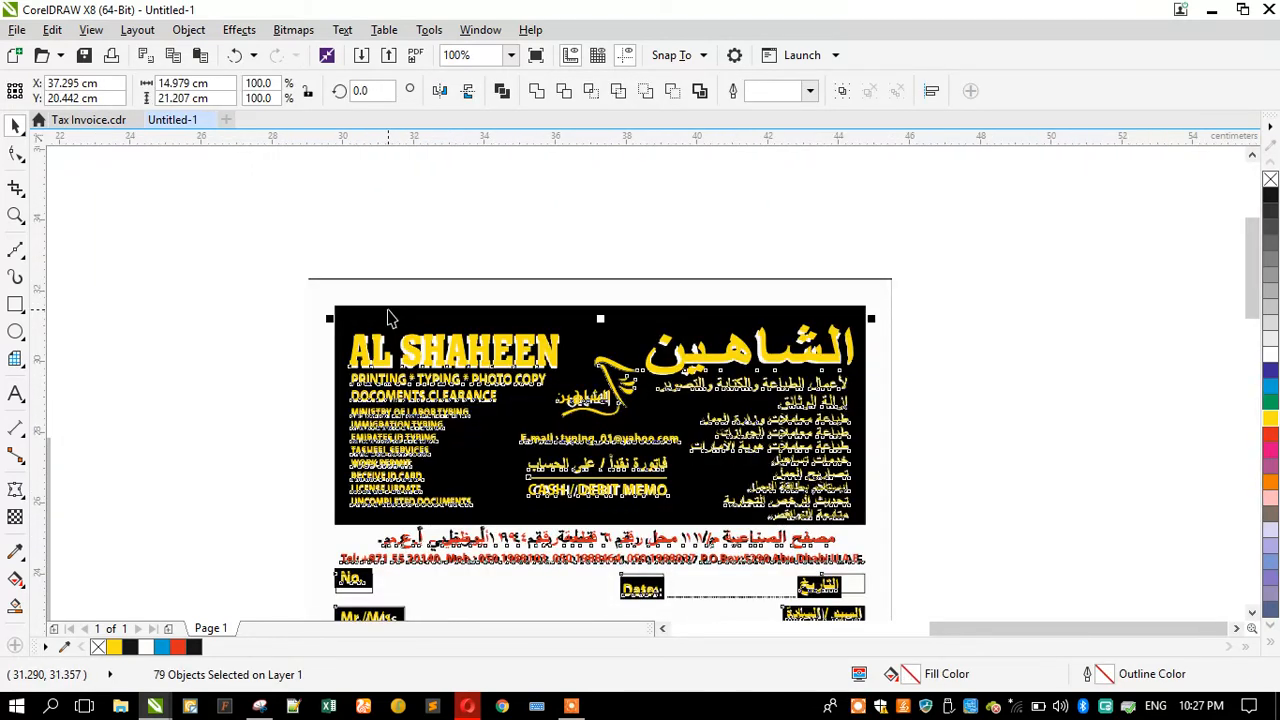
left_click(438, 265)
scroll(438, 265, "down", 1)
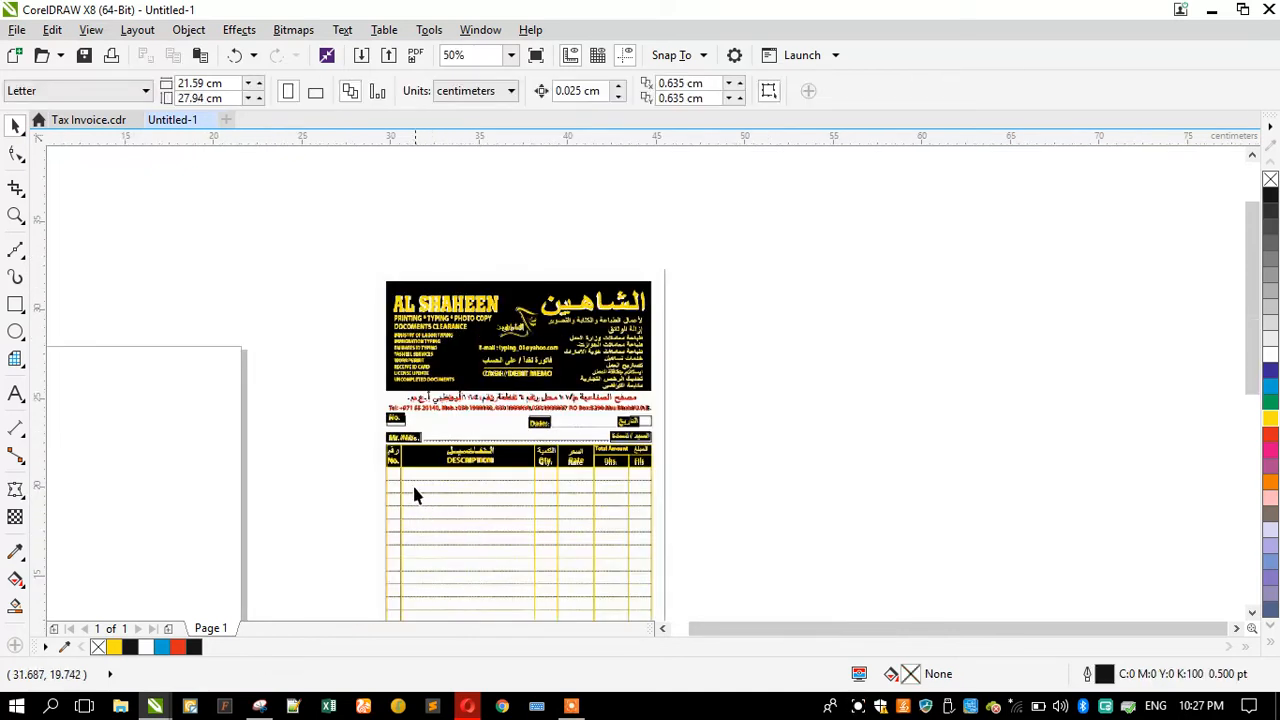
scroll(400, 457, "up", 1)
Step: Copy the No. header rectangle to the logo block and resize it to about 14.9 × 6.1 cm over the black header
left_click(400, 457)
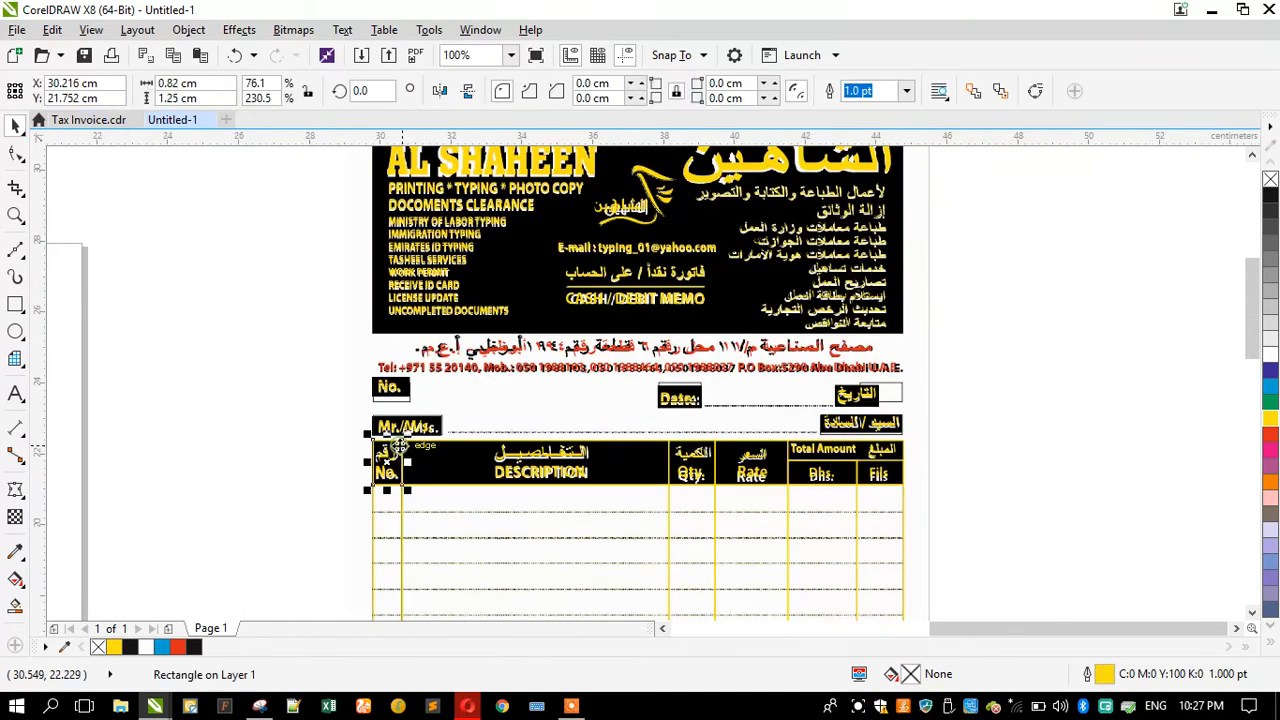
scroll(400, 457, "down", 1)
left_click_drag(397, 366, 389, 301)
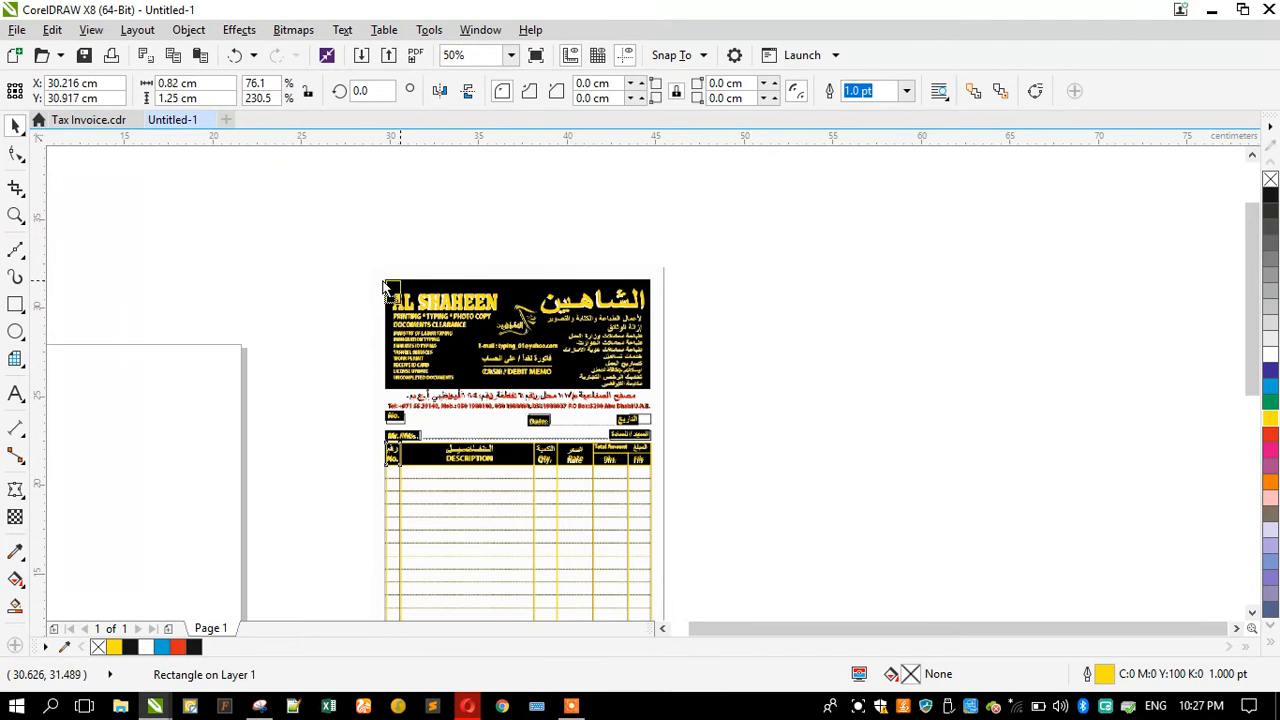
scroll(394, 288, "up", 1)
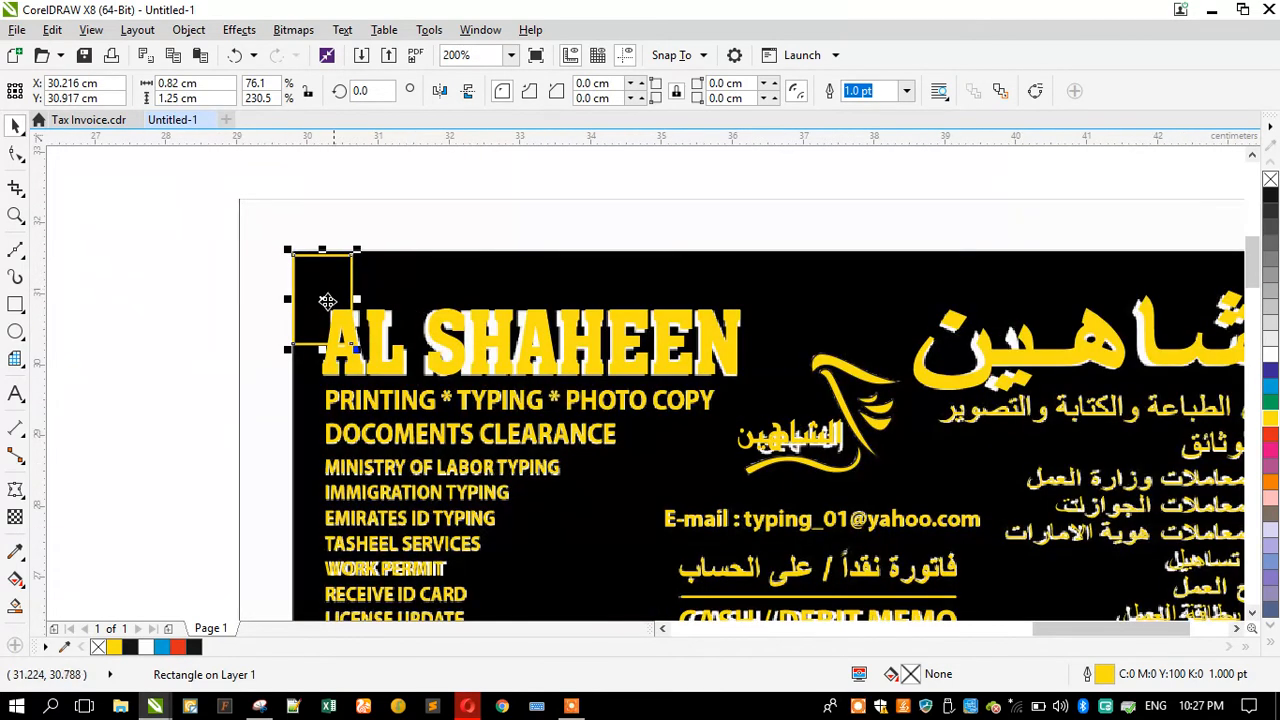
scroll(327, 301, "down", 1)
left_click_drag(333, 320, 563, 500)
left_click_drag(453, 384, 835, 547)
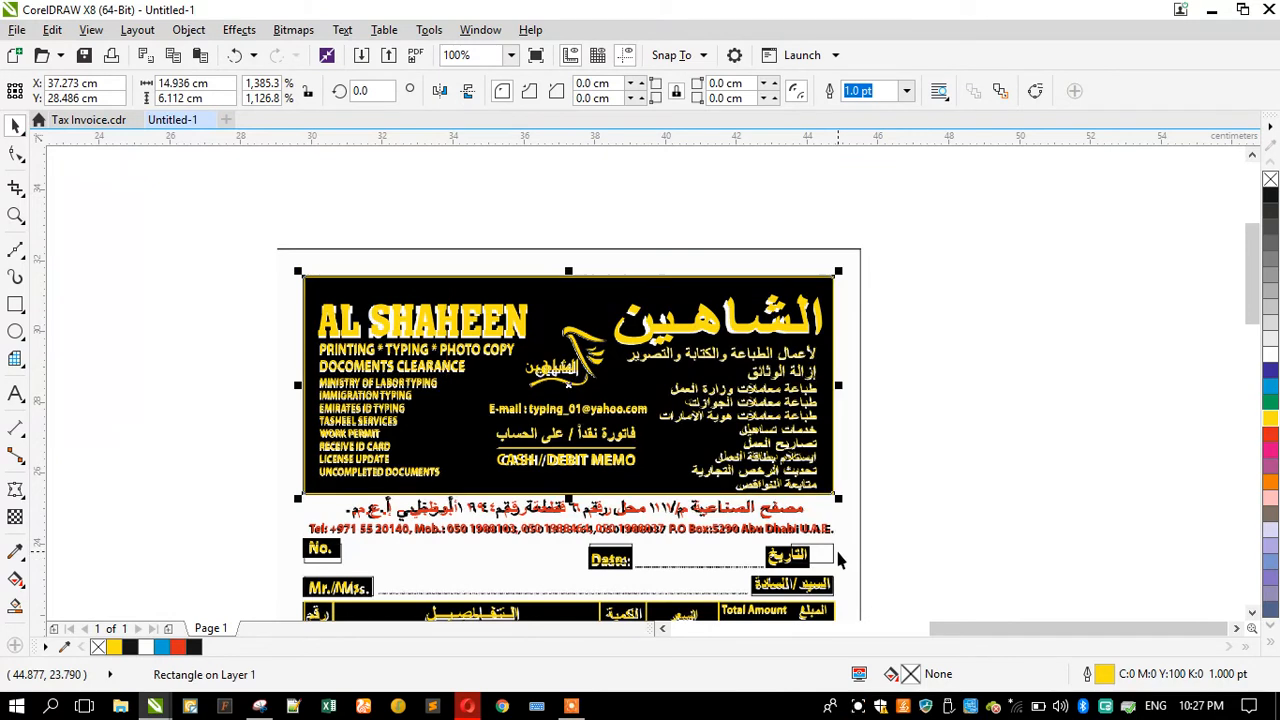
Step: Move all the redrawn vector objects off the scanned bitmap to sit beside it
scroll(745, 430, "down", 1)
scroll(514, 337, "down", 1)
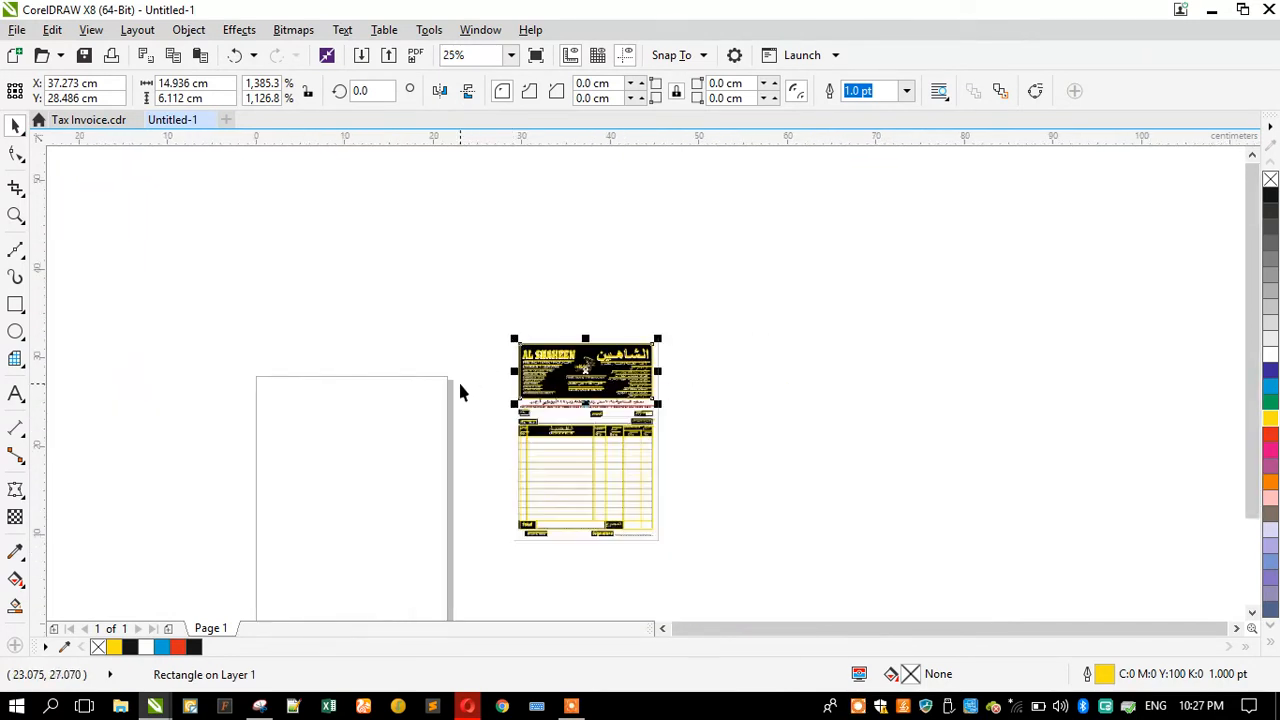
left_click(686, 340)
left_click_drag(614, 470, 513, 578)
left_click_drag(537, 388, 692, 383)
key("Escape")
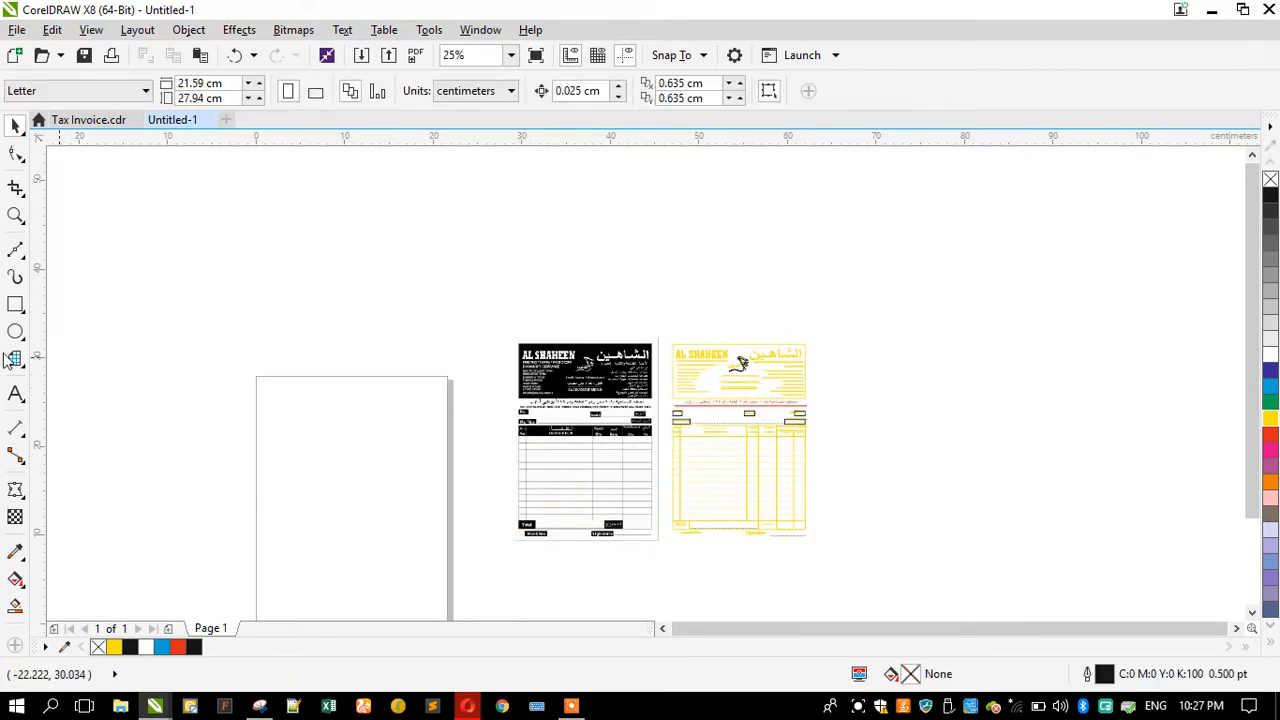
Step: Draw a rectangle about 16.5 × 23 cm framing the scanned invoice
left_click(16, 305)
left_click_drag(658, 337, 507, 546)
left_click(16, 216)
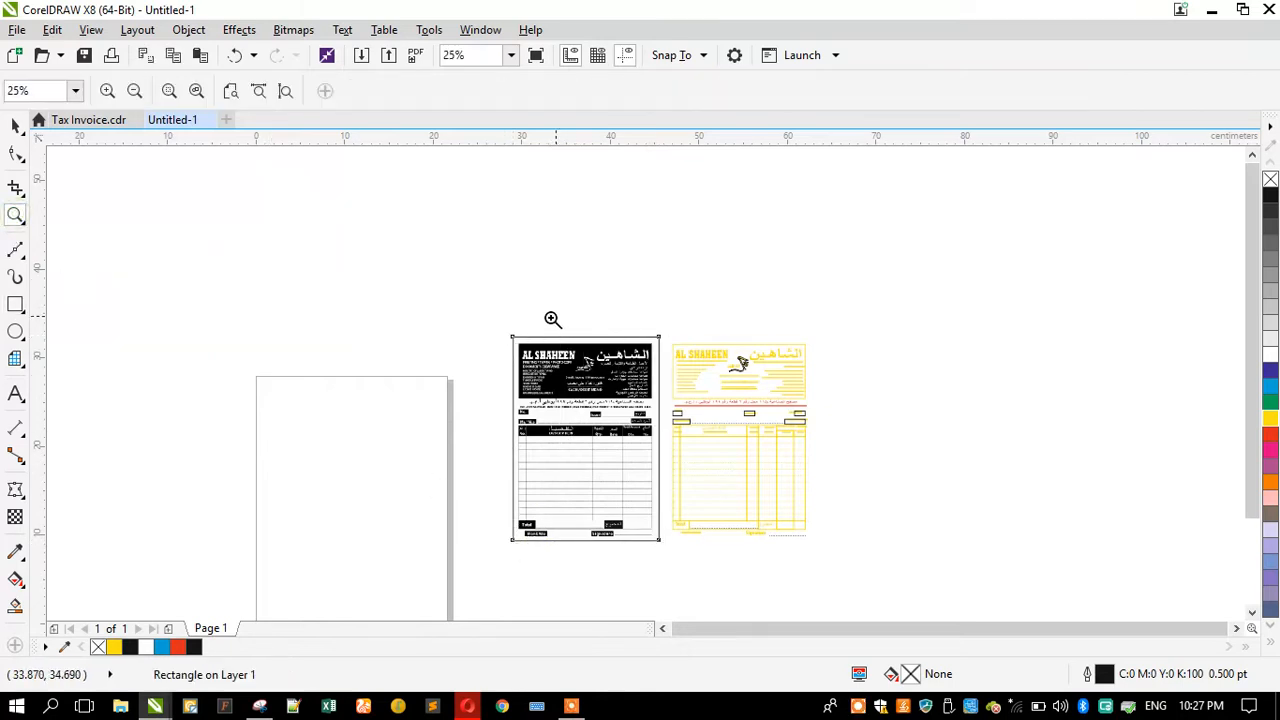
left_click_drag(813, 509, 834, 554)
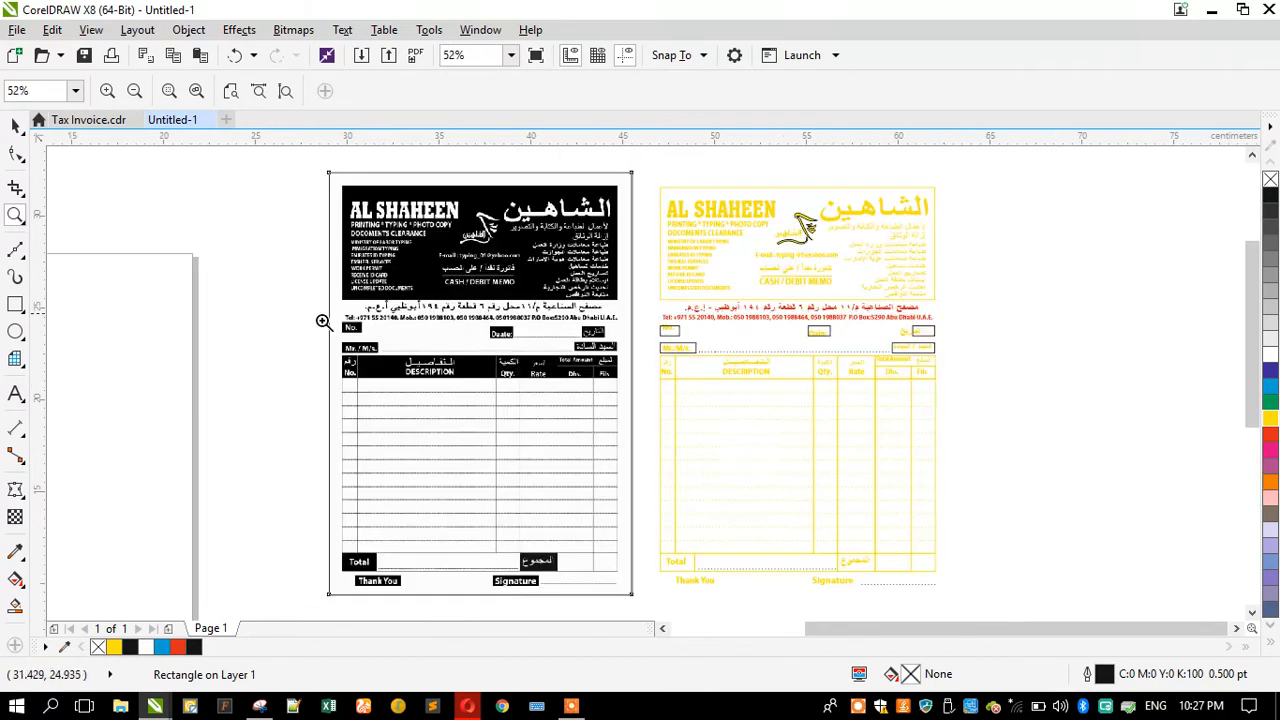
Step: Fill the header rectangle black without an outline and send it to the back of the artwork
left_click(15, 126)
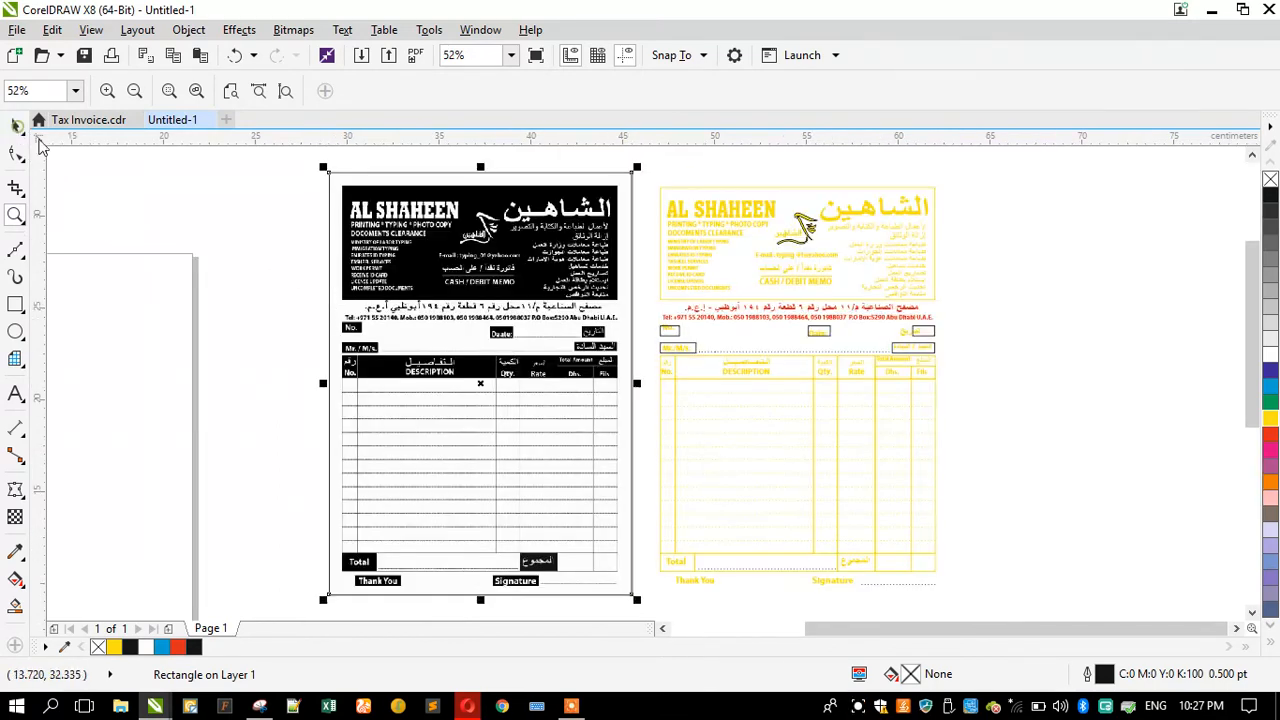
left_click(227, 248)
scroll(821, 189, "up", 2)
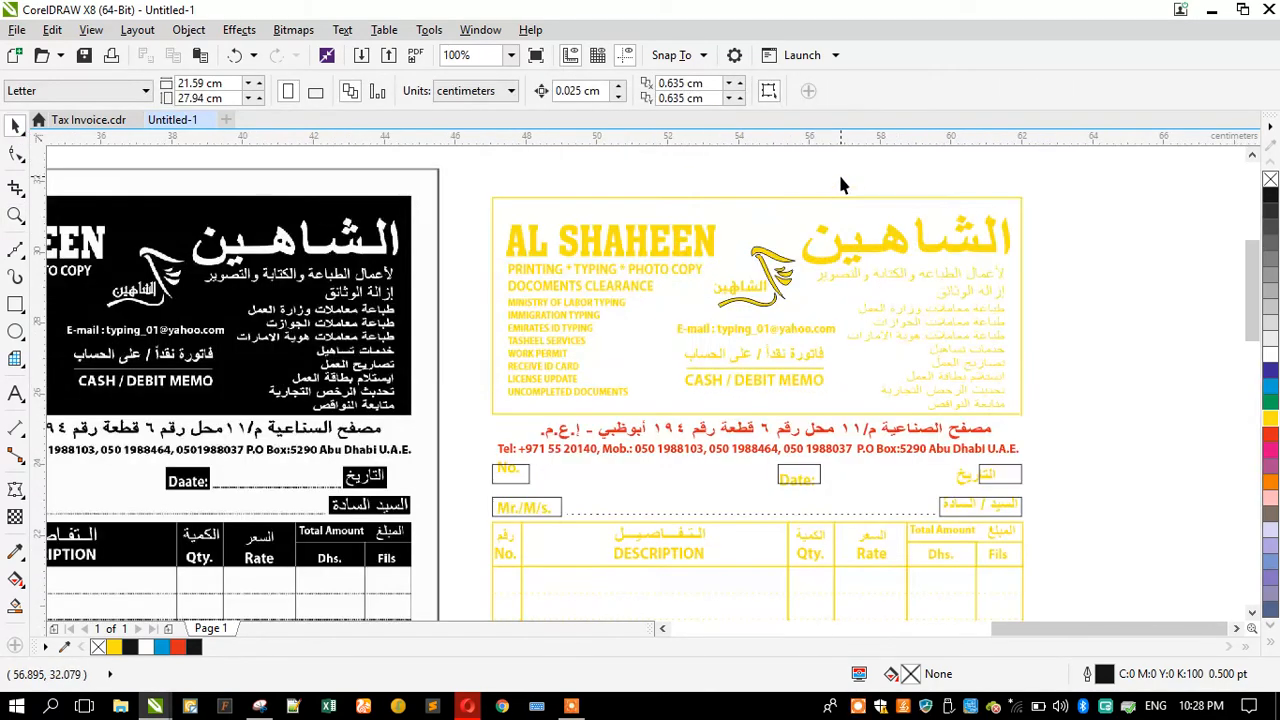
left_click(793, 214)
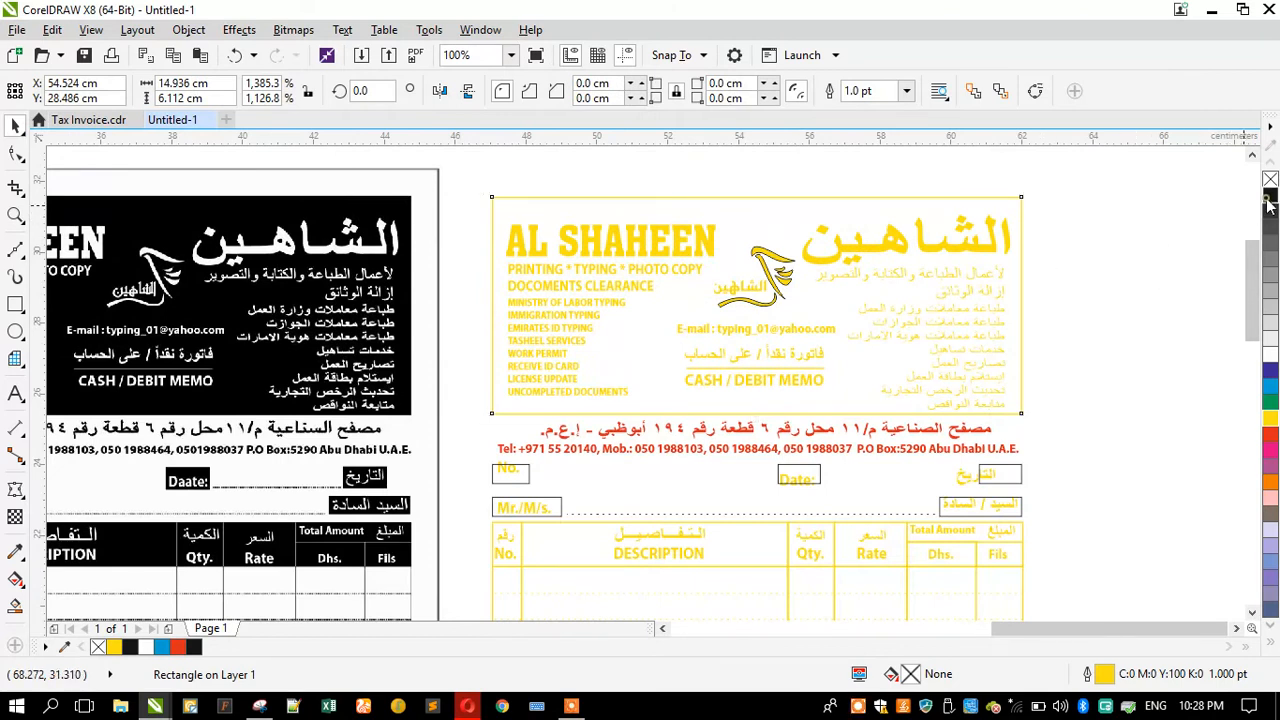
left_click(1268, 195)
key("shift+Page_Down")
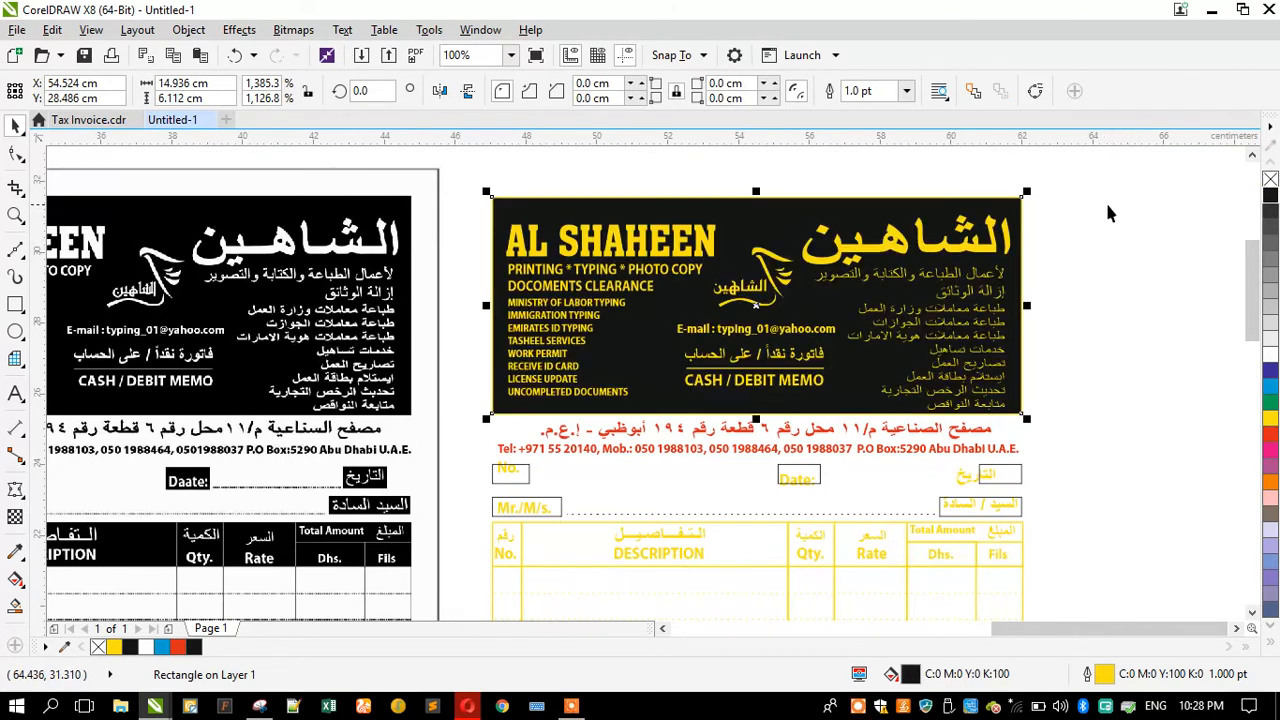
right_click(1268, 180)
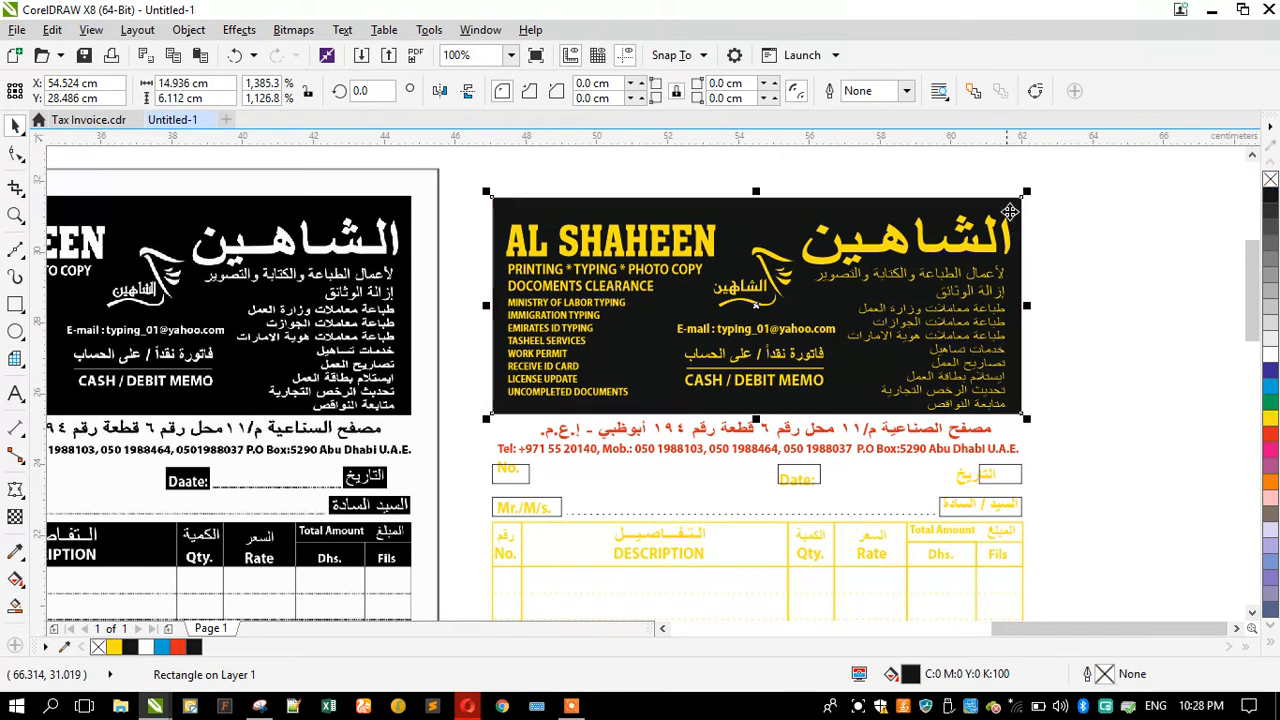
Step: Recolor all the redrawn header text and logo objects white
left_click_drag(1057, 202, 471, 414)
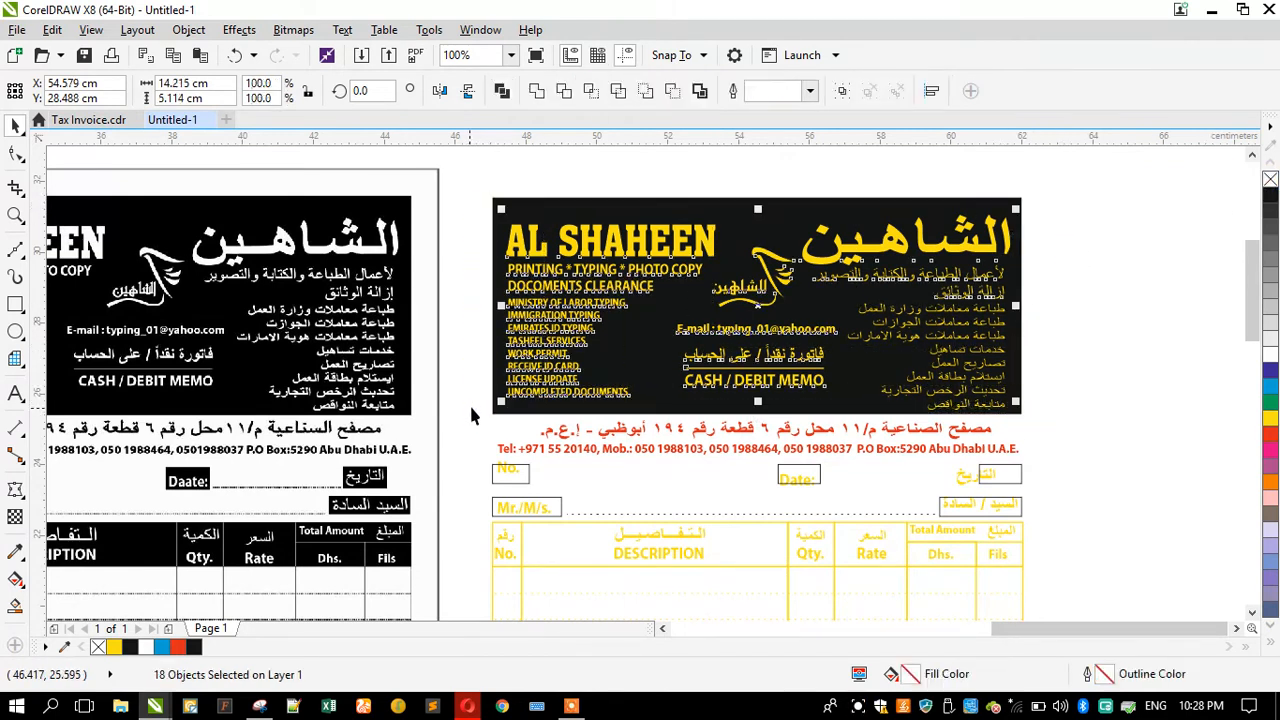
left_click(1270, 358)
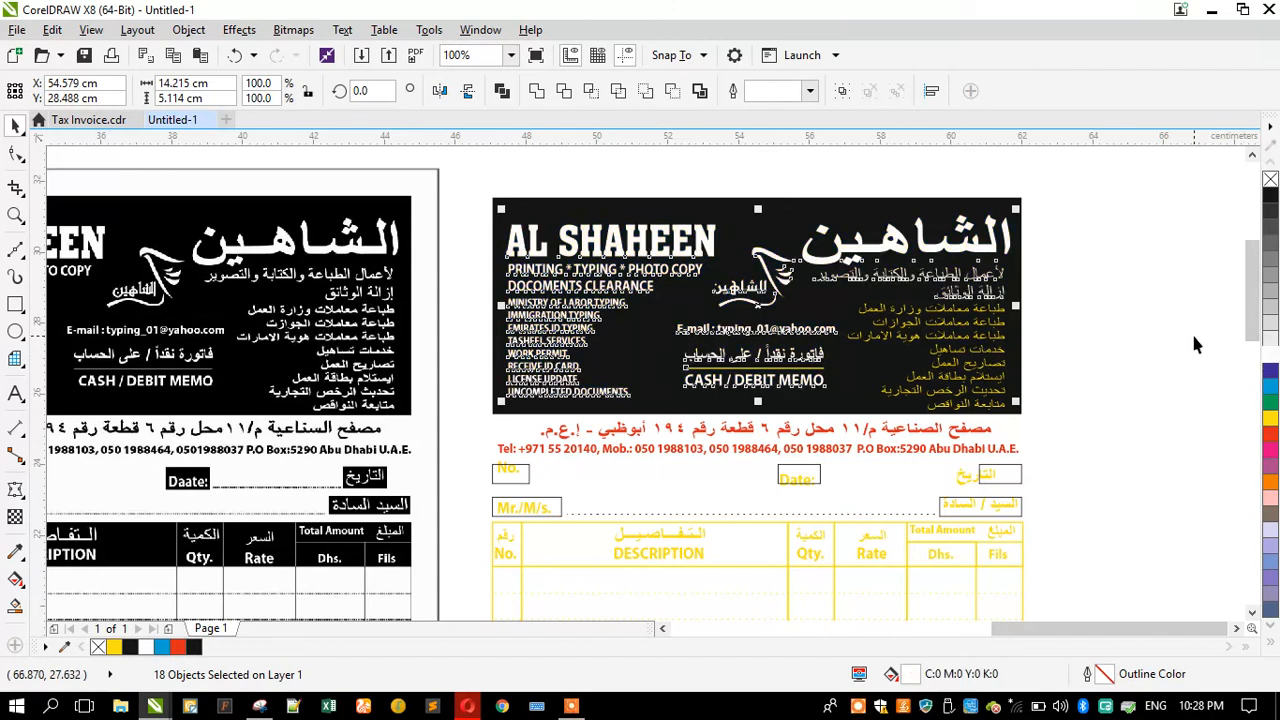
left_click(1152, 338)
Step: Set the divider line between the Arabic and English memo labels to a white outline
scroll(722, 370, "up", 1)
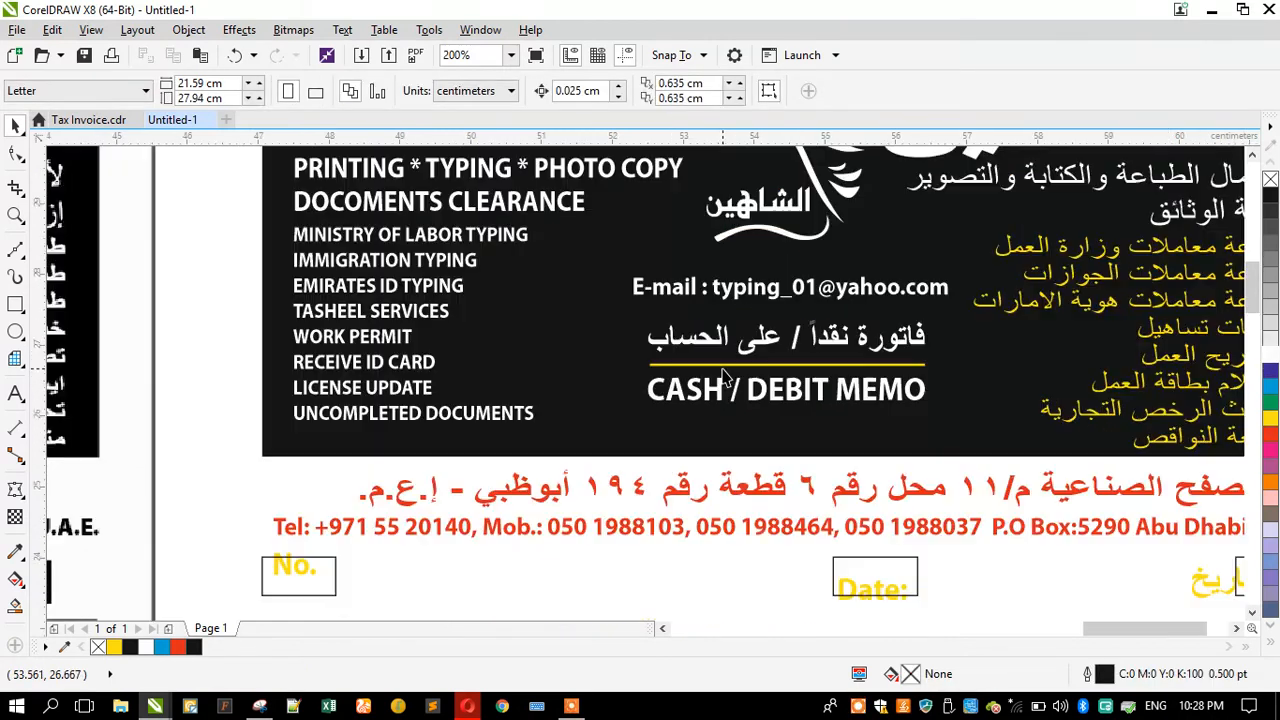
left_click(721, 366)
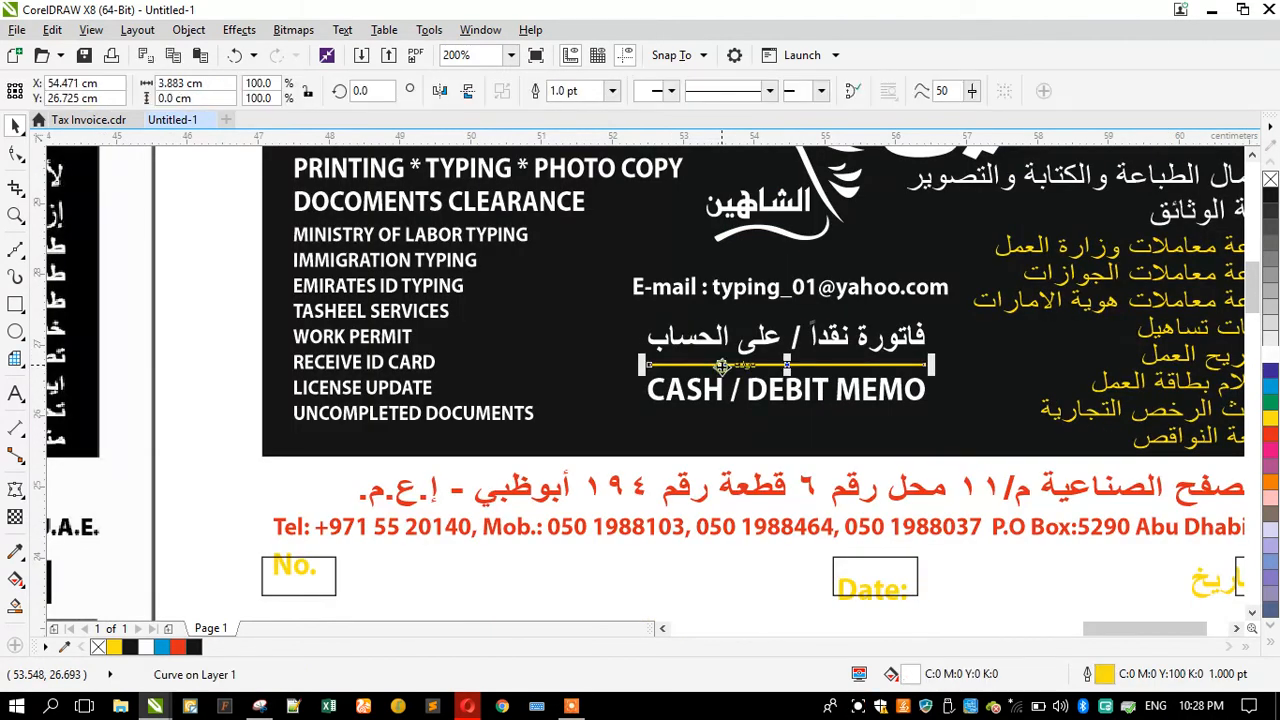
right_click(1272, 364)
Step: Group the two memo labels with their divider line and center the group horizontally on the black header
scroll(748, 358, "up", 1)
left_click(733, 322, "shift")
left_click(720, 400, "shift")
key("ctrl+g")
left_click_drag(731, 332, 750, 395)
left_click(446, 409, "shift")
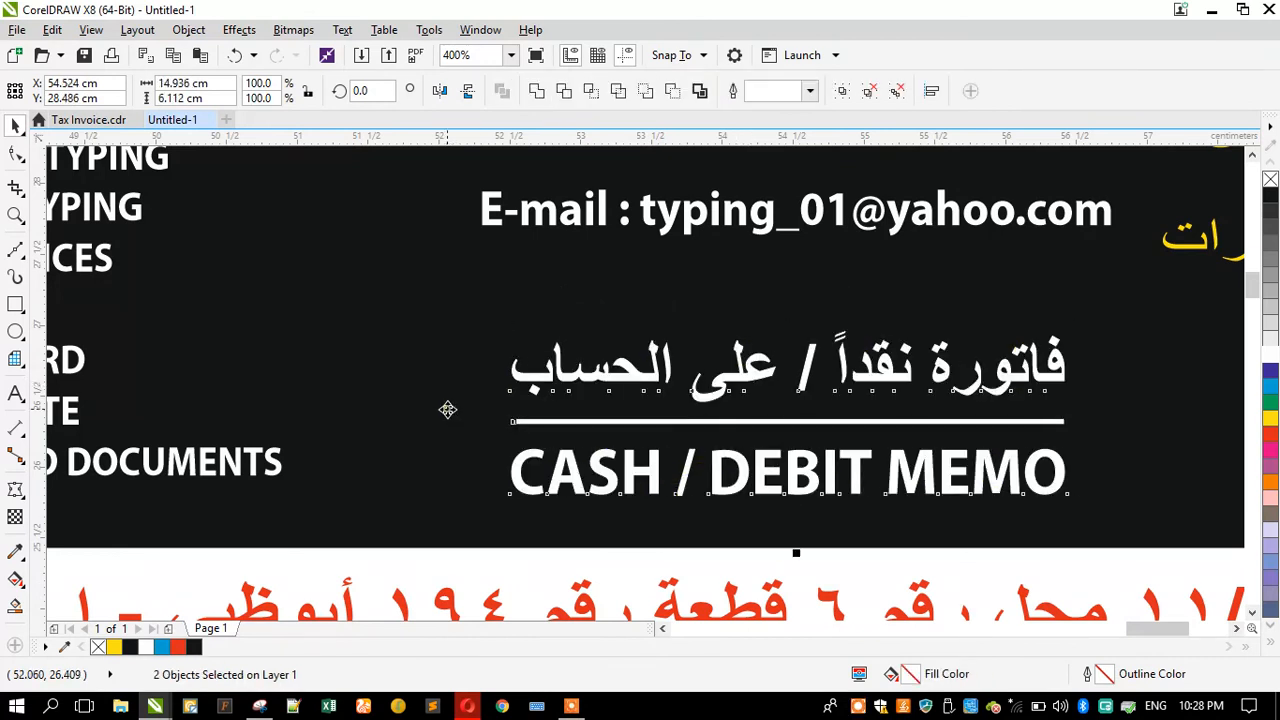
key("c")
scroll(406, 424, "down", 1)
left_click(128, 398)
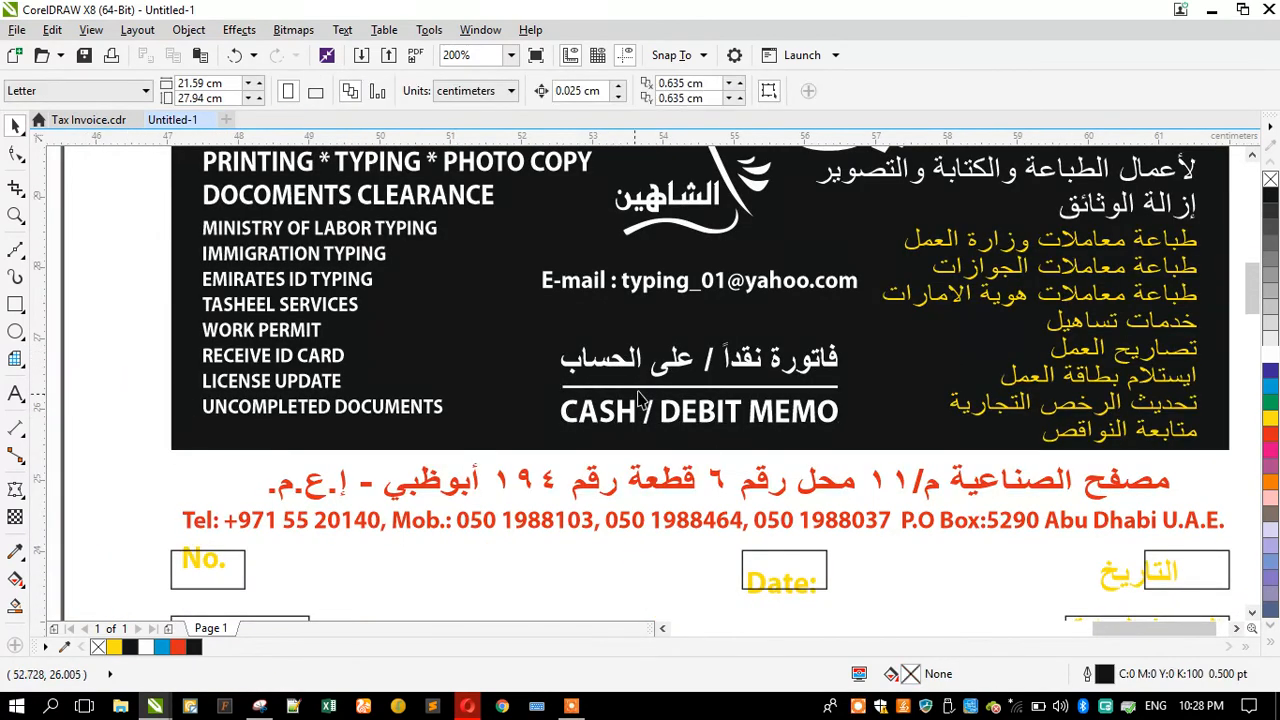
scroll(680, 378, "up", 1)
left_click(688, 368)
left_click_drag(688, 365, 688, 362)
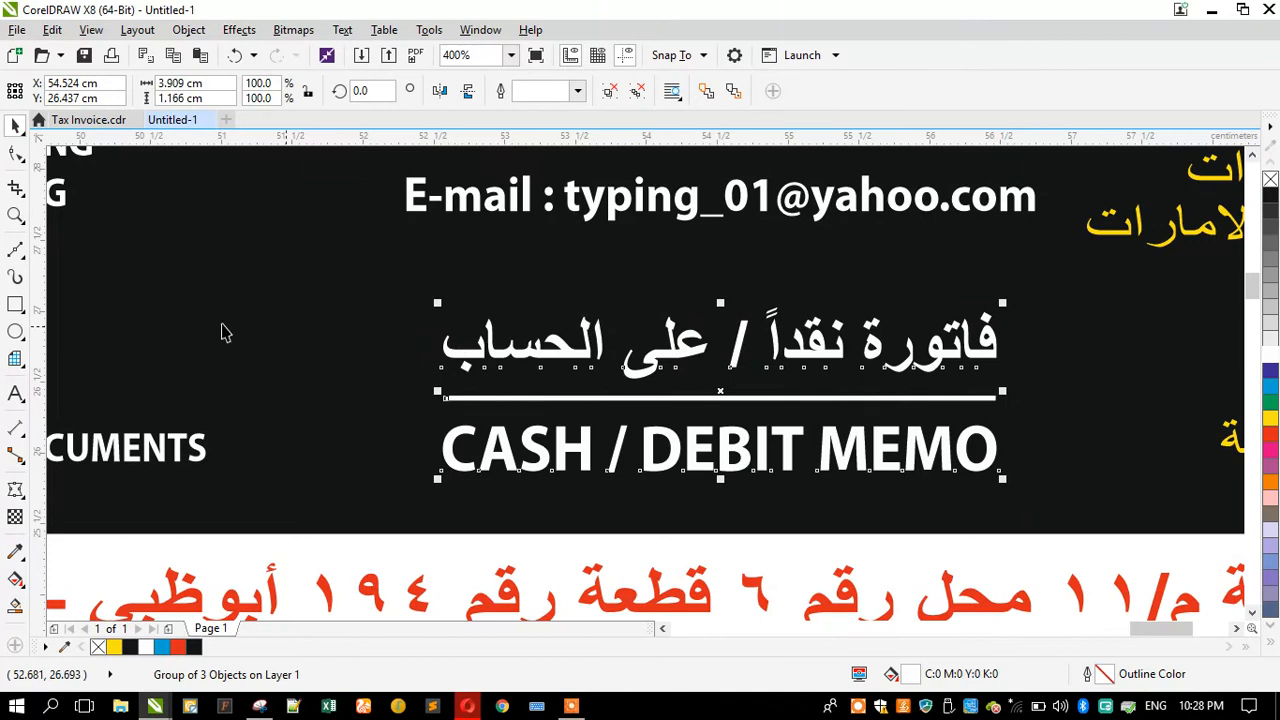
Step: Draw a rectangle about 4.5 × 1.5 cm around the memo labels, round its corners to 0.232 cm and fill it white
left_click(15, 304)
left_click_drag(400, 290, 1041, 505)
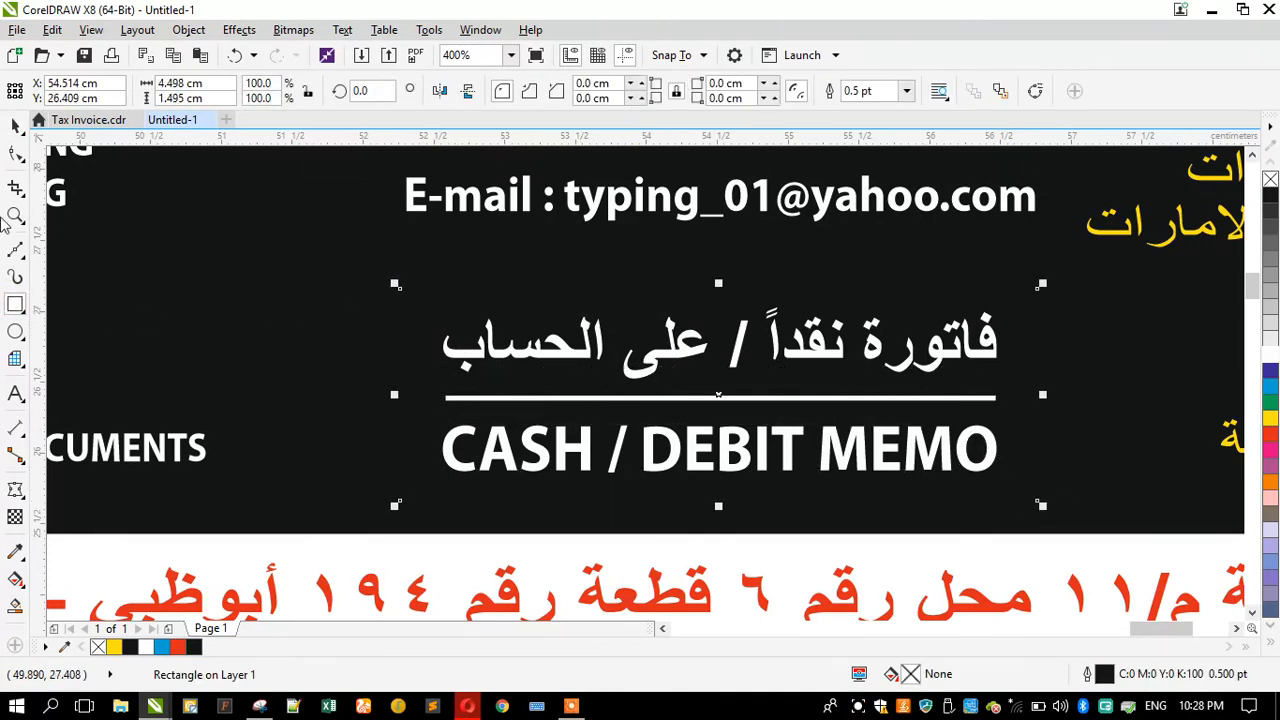
left_click(15, 156)
left_click_drag(404, 292, 434, 289)
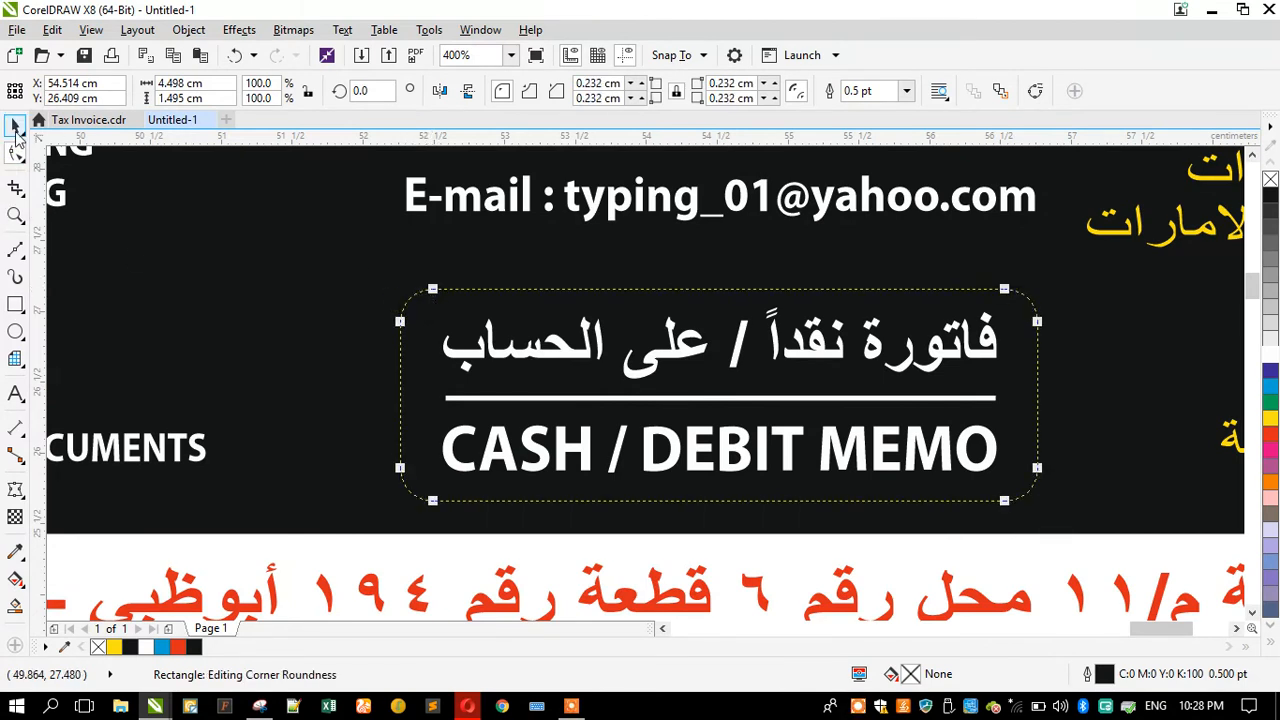
left_click(15, 127)
left_click(1269, 360)
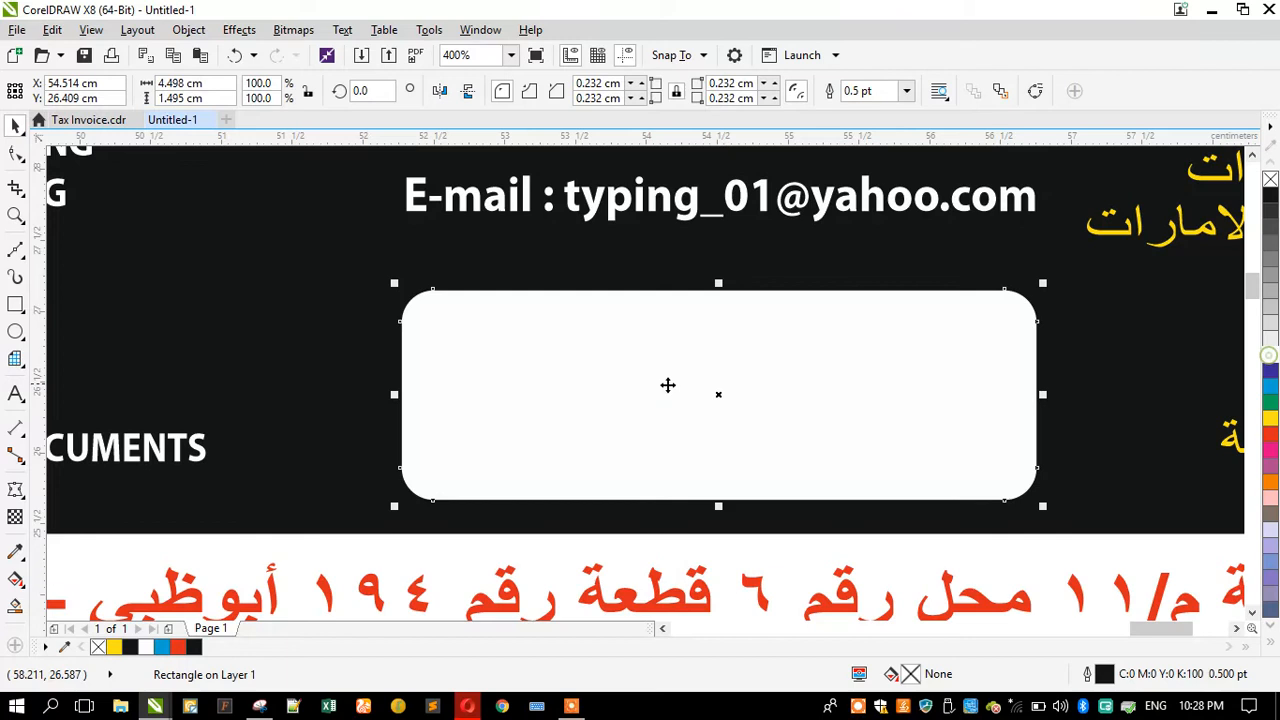
left_click(354, 397, "shift")
Step: Make the memo labels' text and divider line black so they show on the white box
key("shift+F2")
left_click_drag(80, 295, 808, 442)
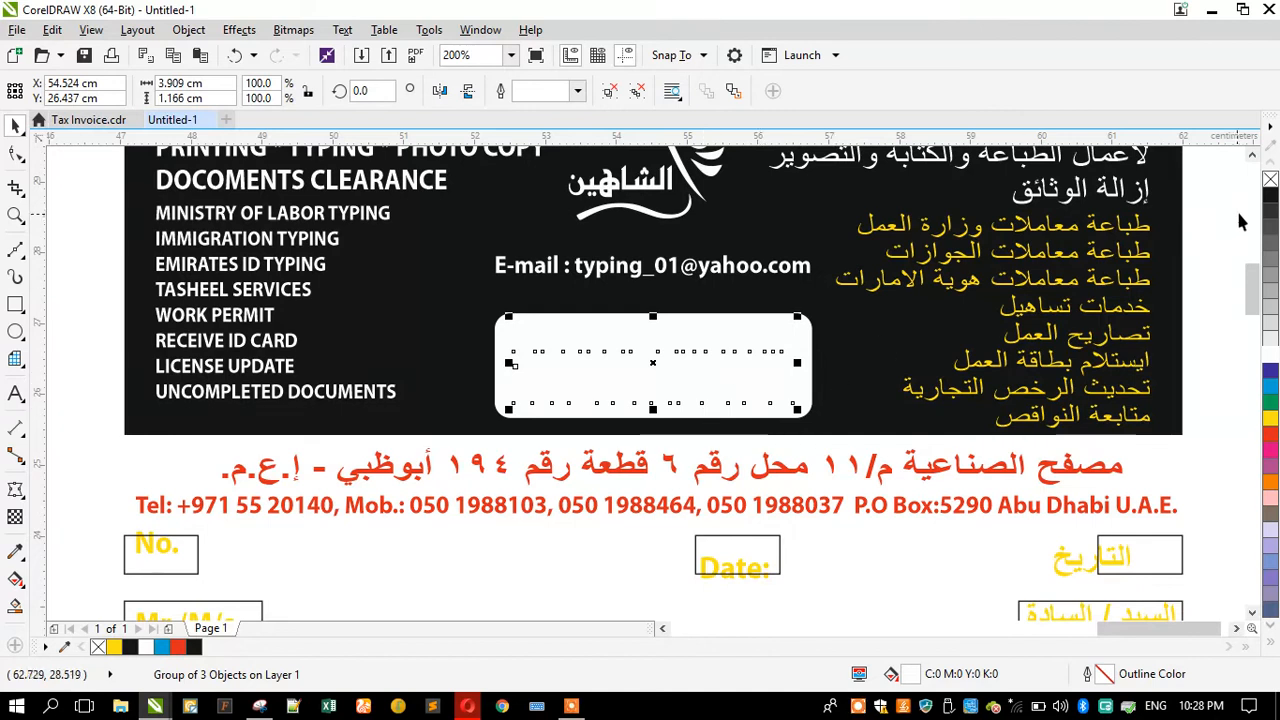
scroll(608, 364, "up", 2)
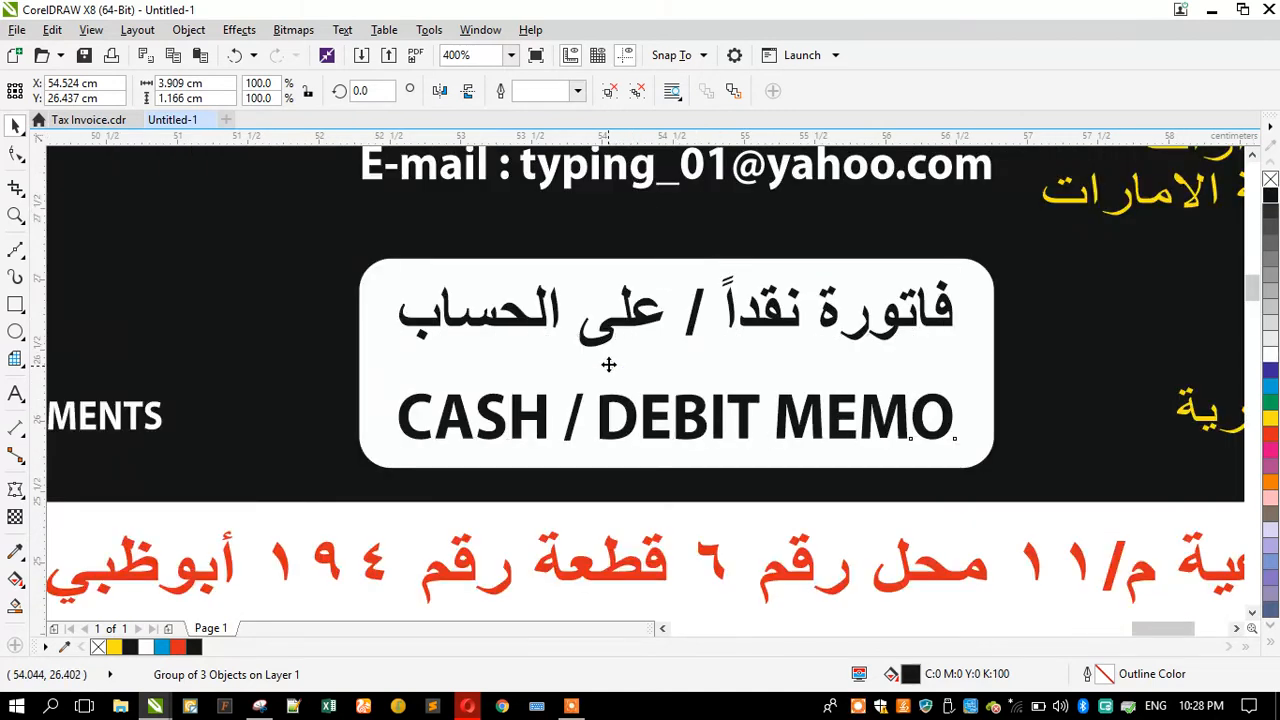
left_click(608, 364, "ctrl")
right_click(1271, 199)
Step: Center the memo label group on the white rounded box
left_click(753, 314)
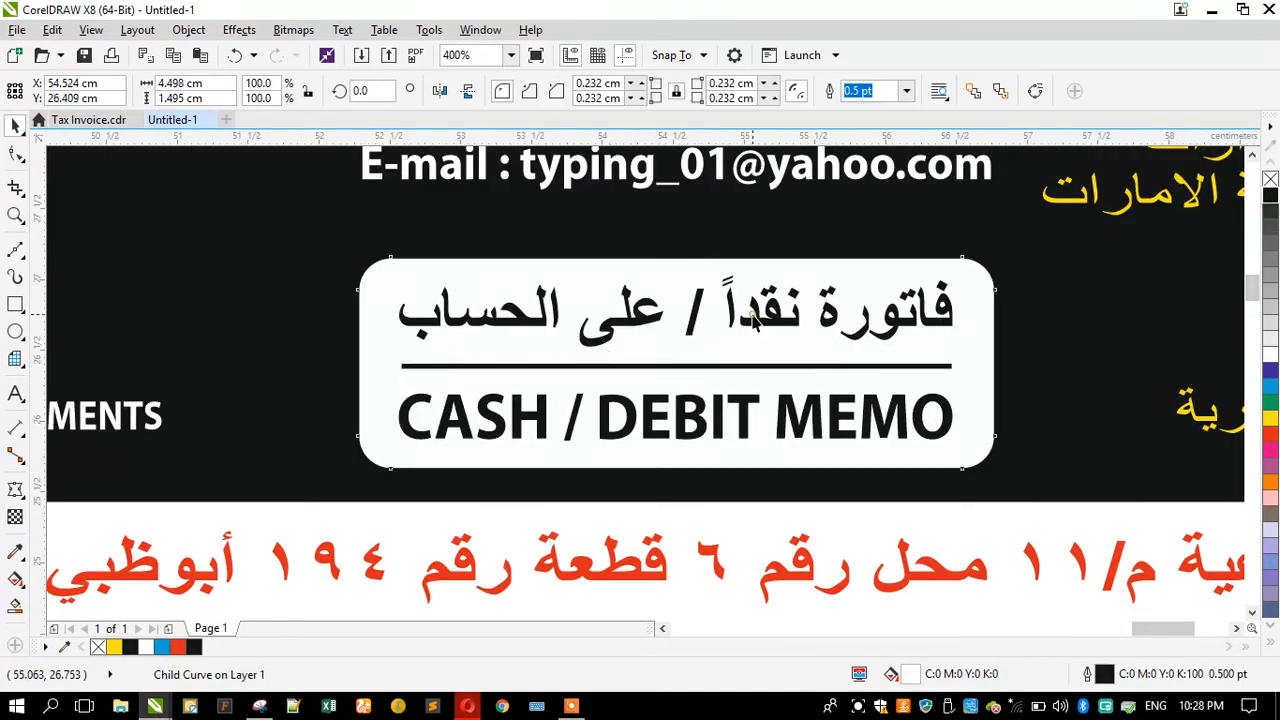
left_click(695, 317)
left_click(537, 288, "shift")
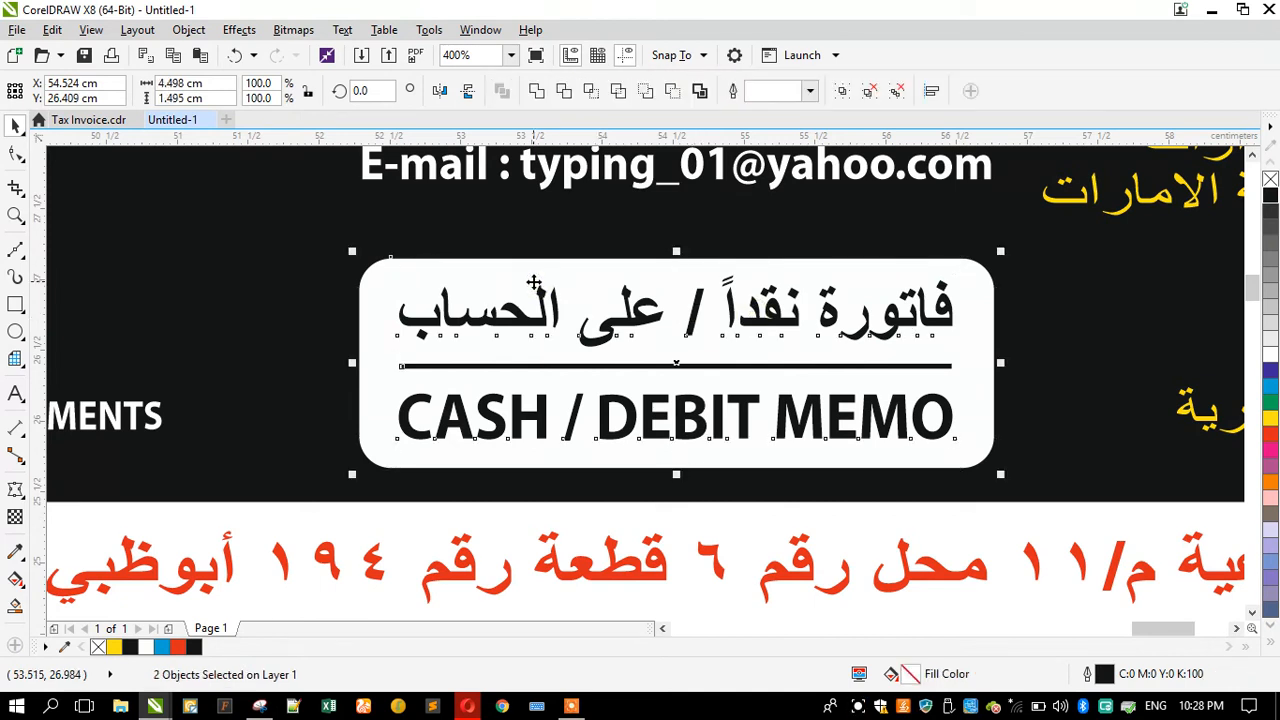
key("e")
scroll(640, 325, "down", 2)
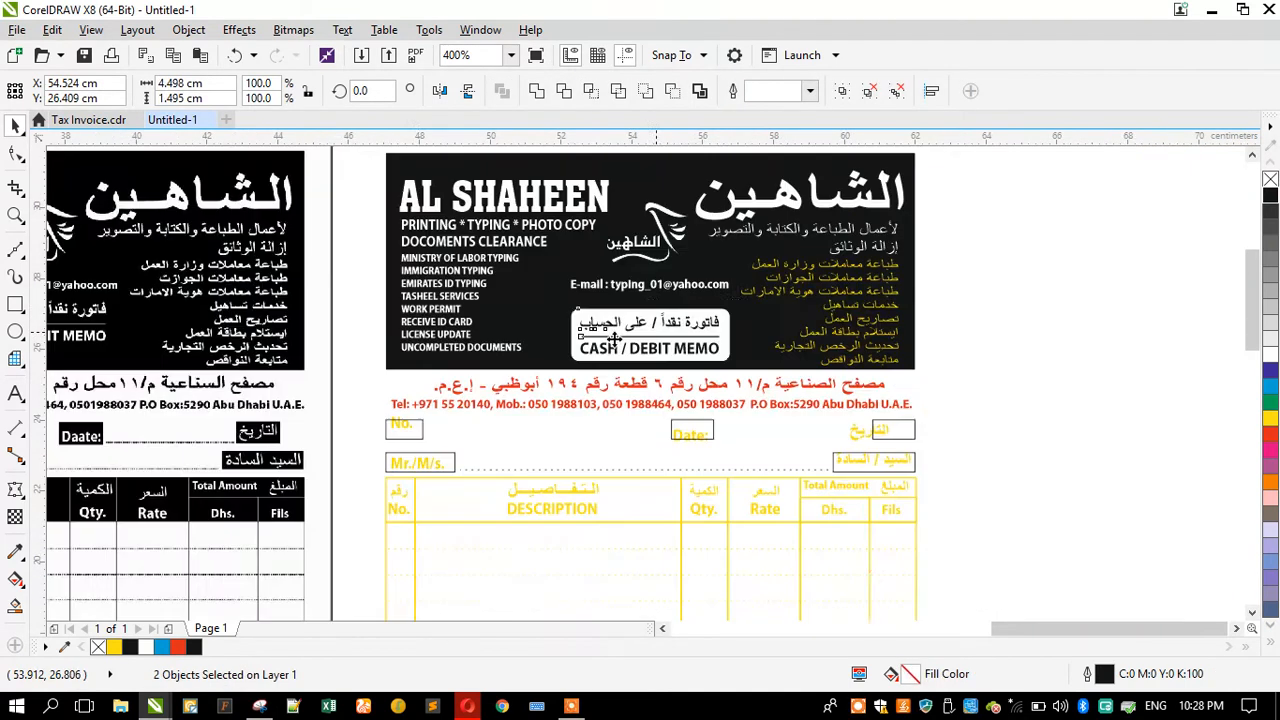
Step: Nudge the AL SHAHEEN title and the large Arabic title slightly upward in the header
left_click(358, 314)
scroll(440, 300, "up", 1)
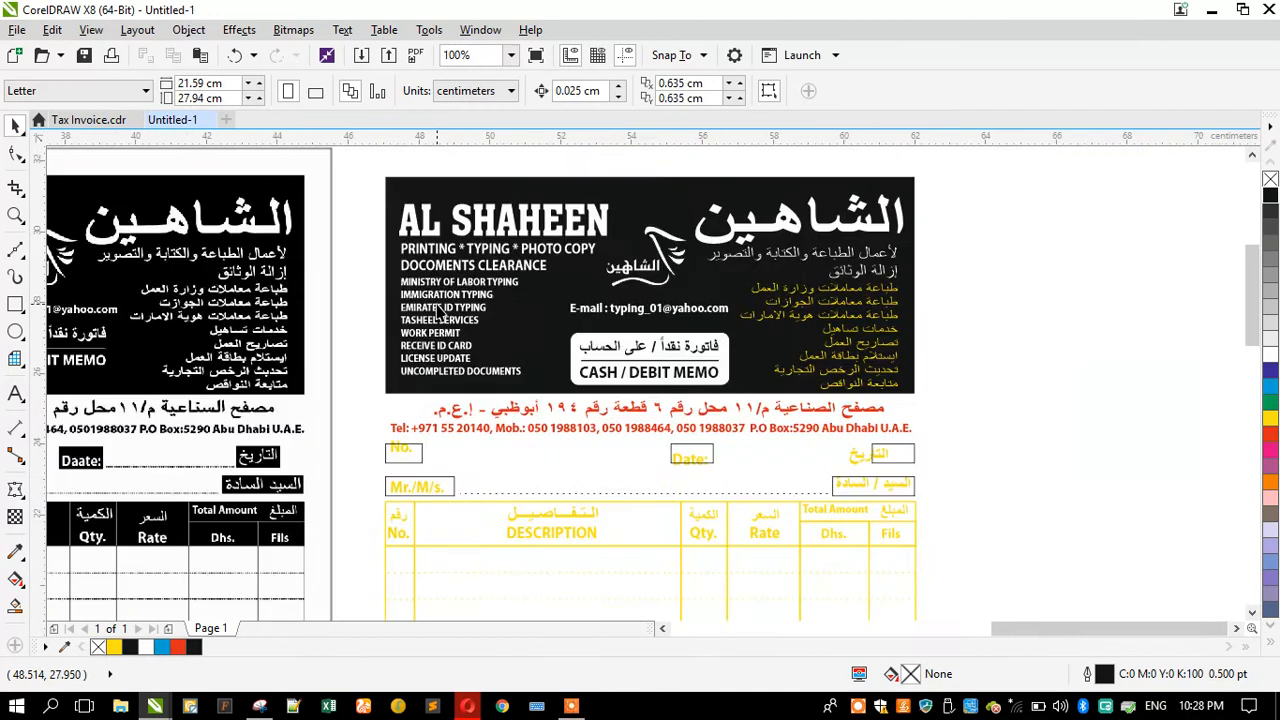
left_click(388, 287)
key("shift+F2")
key("Escape")
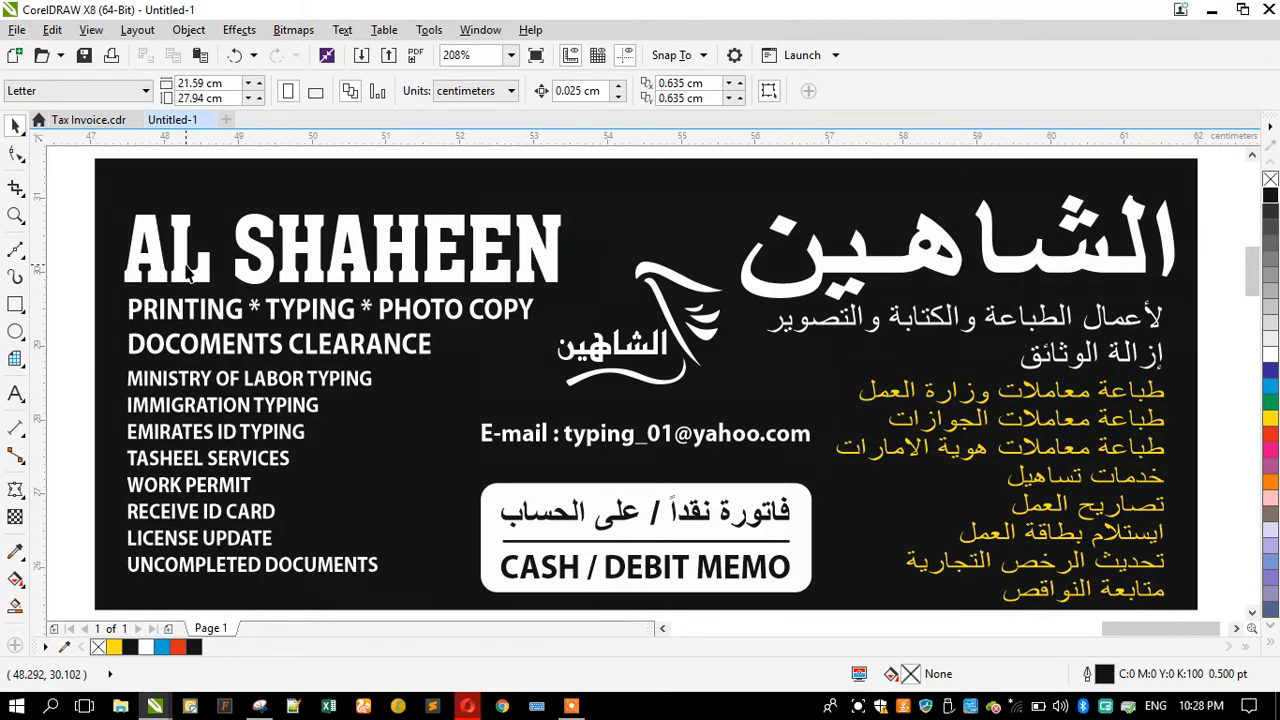
left_click_drag(263, 258, 255, 235)
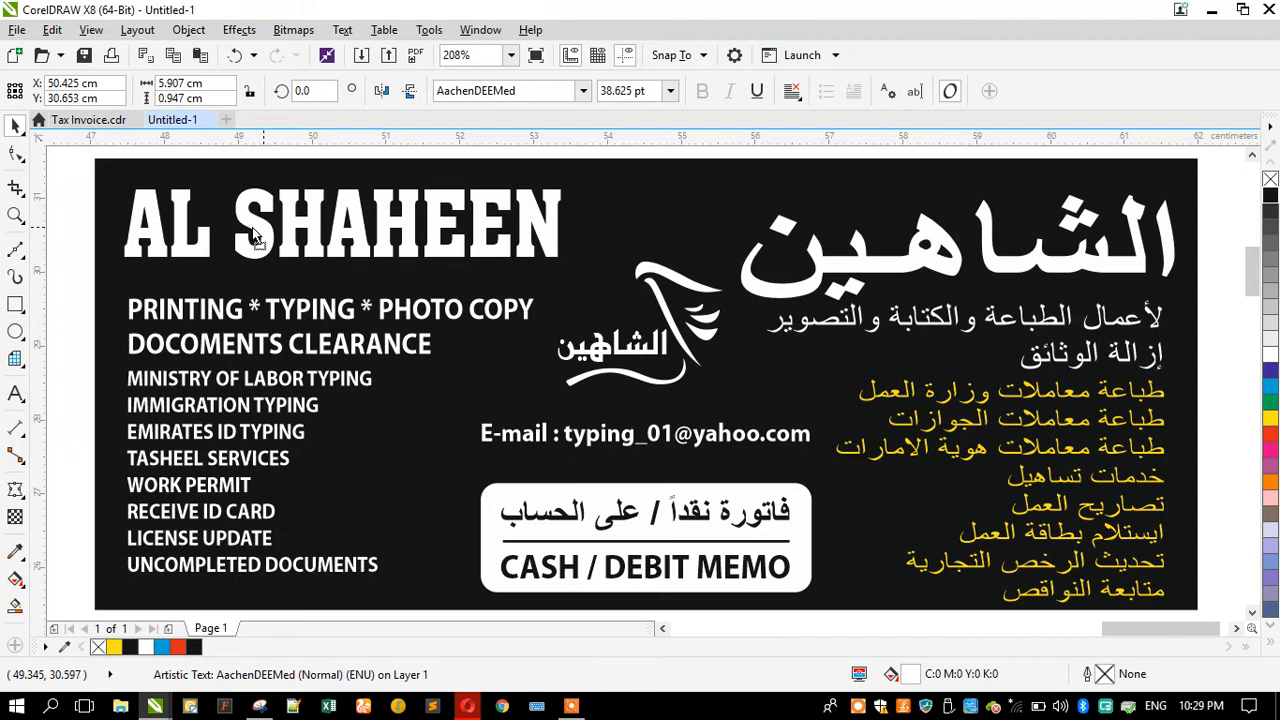
left_click_drag(821, 272, 826, 262)
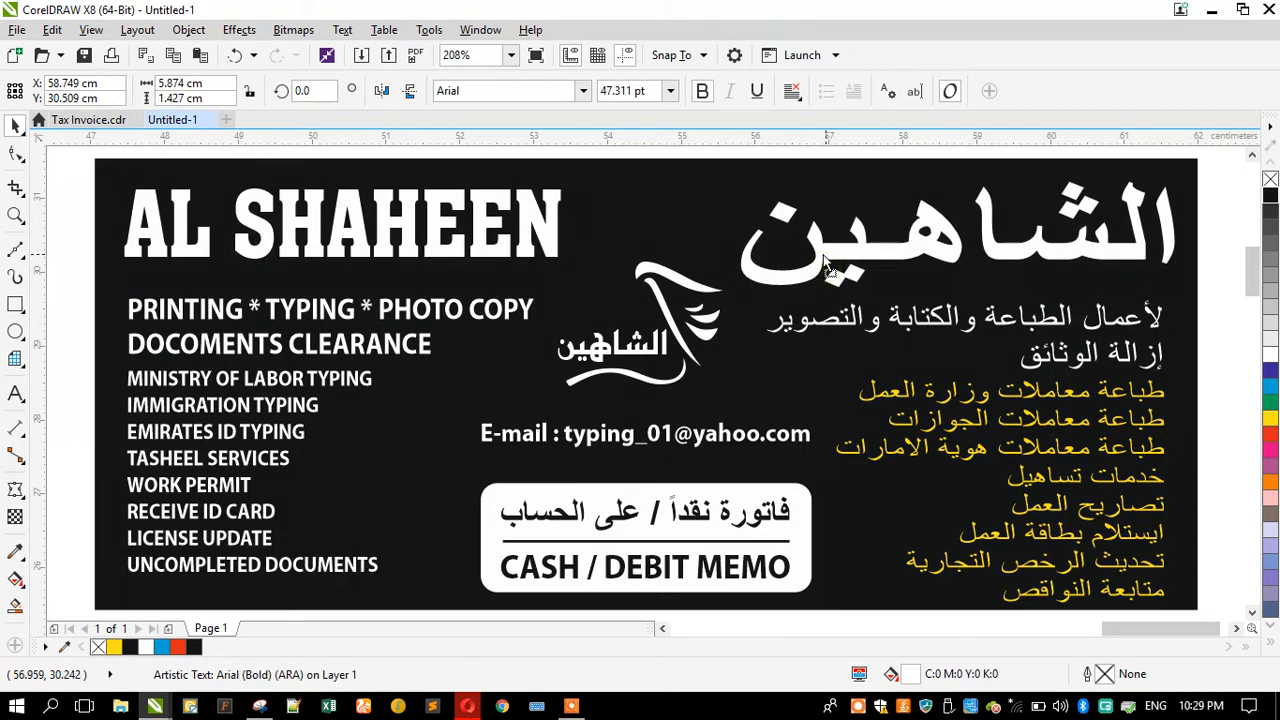
left_click_drag(734, 292, 777, 286)
left_click_drag(776, 226, 761, 224)
Step: Make the two white Arabic subtitle lines bold
left_click(800, 322)
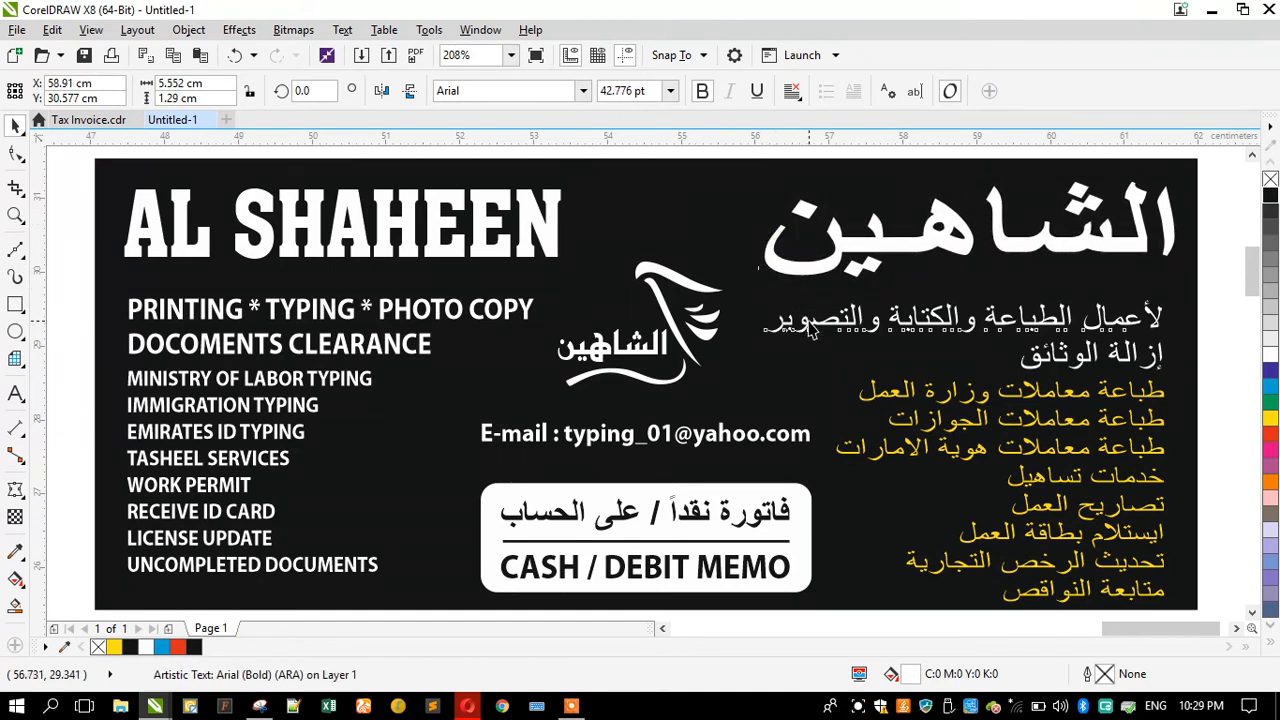
left_click(330, 313, "shift")
left_click(945, 360)
left_click(1040, 358)
left_click(1000, 318, "shift")
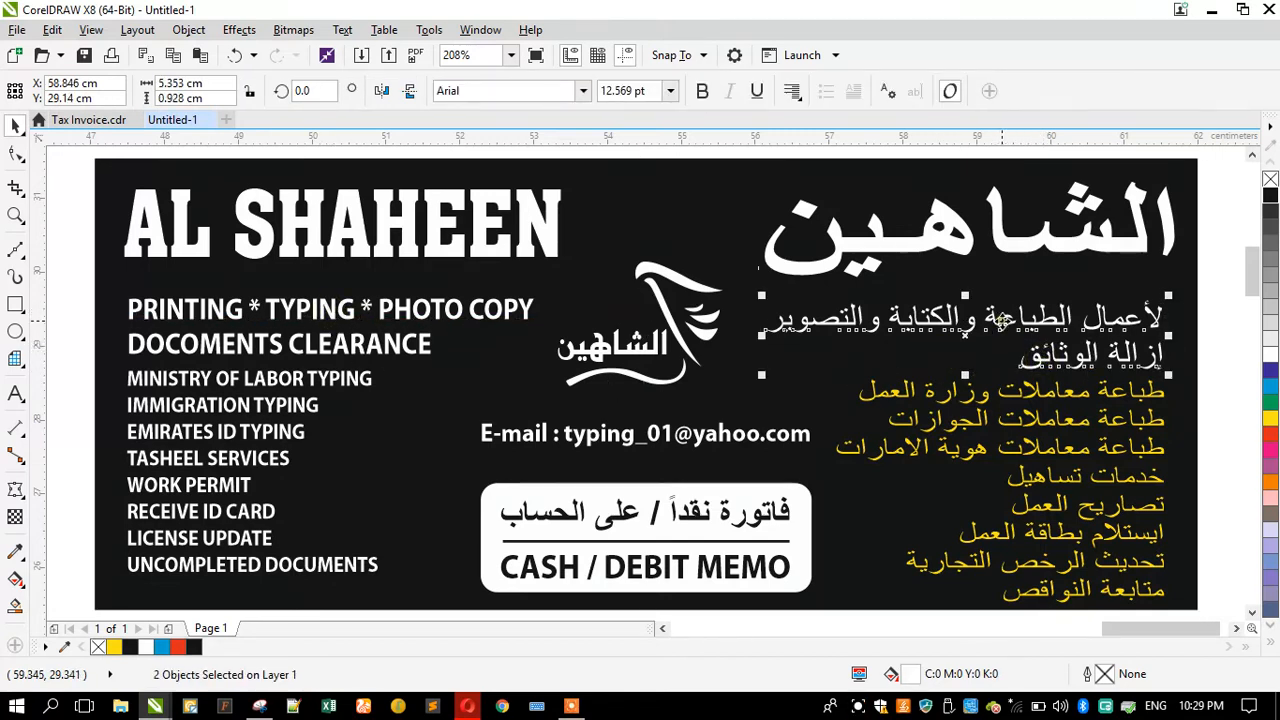
left_click(701, 91)
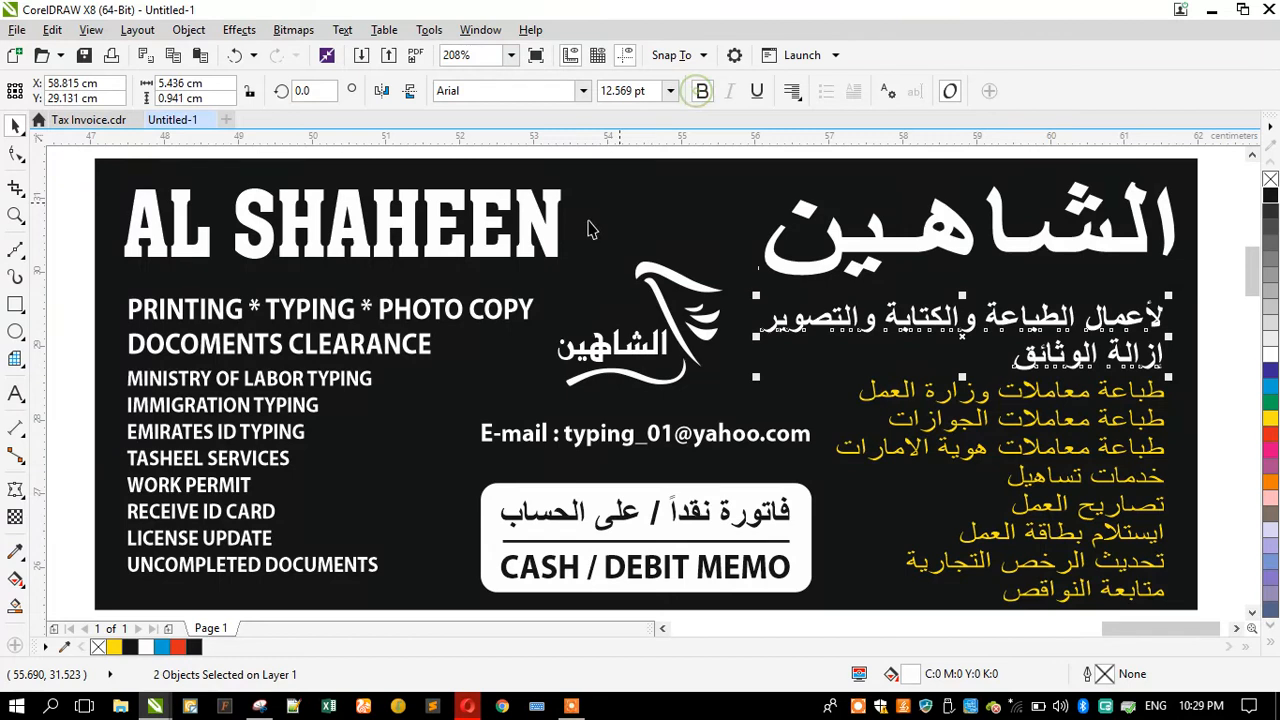
Step: Move the English and Arabic subtitle lines up closer to the titles
left_click(380, 307, "shift")
left_click(379, 343, "shift")
left_click_drag(380, 316, 380, 300)
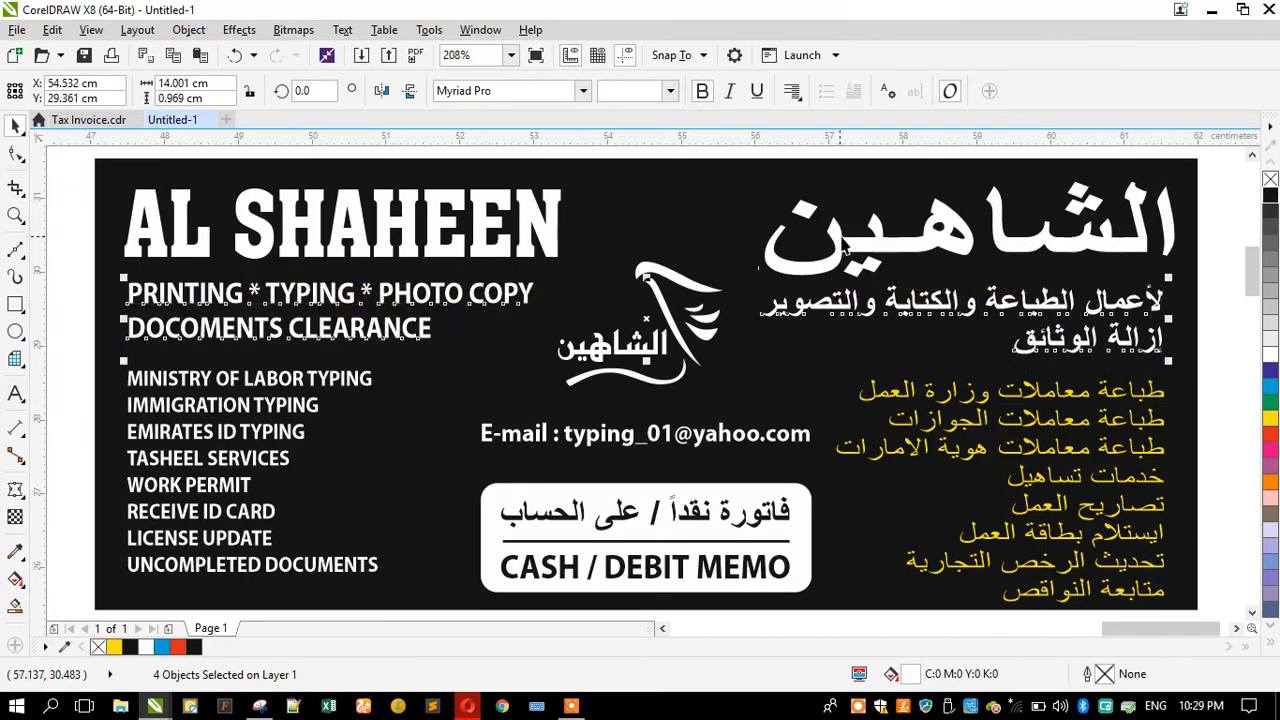
left_click(68, 266)
left_click(1065, 313)
left_click(1045, 343, "shift")
mouse_move(1015, 303)
left_mouse_down()
mouse_move(1035, 312)
mouse_move(1010, 305)
left_mouse_up()
Step: Left-align the AL SHAHEEN title, the English subtitle lines and the English service list
left_click(199, 290)
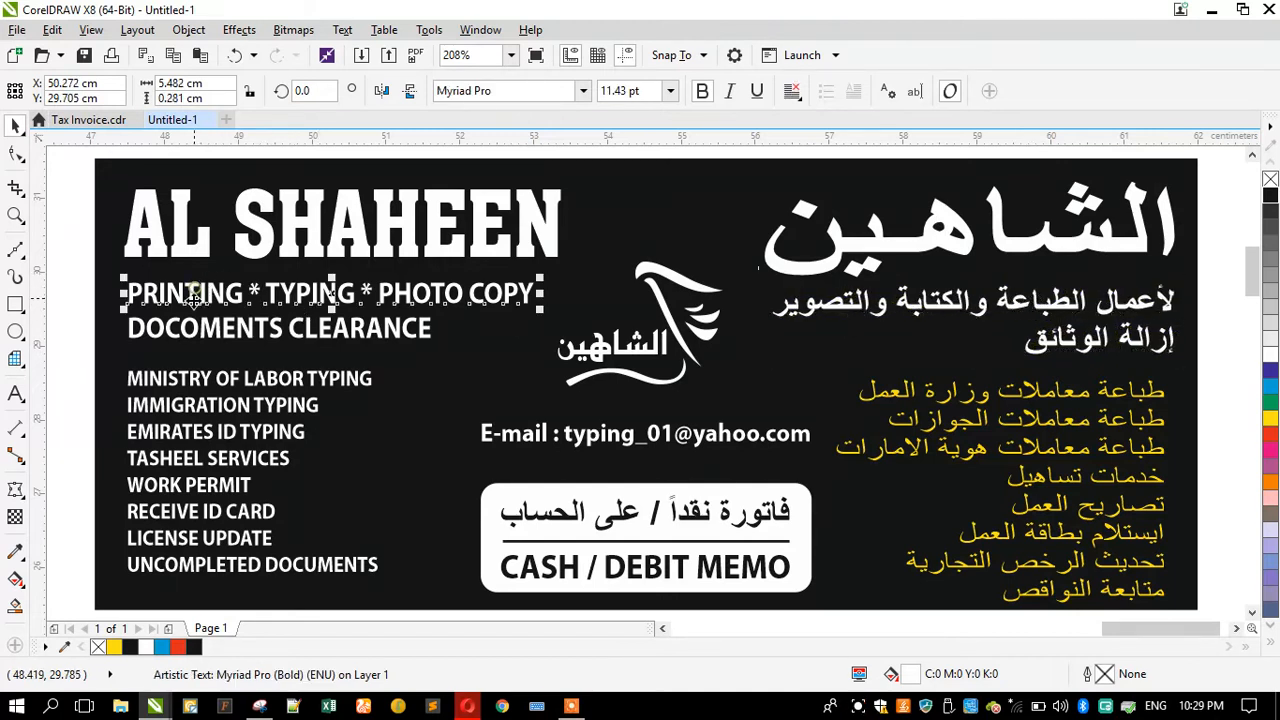
left_click(190, 325, "shift")
left_click(163, 395, "shift")
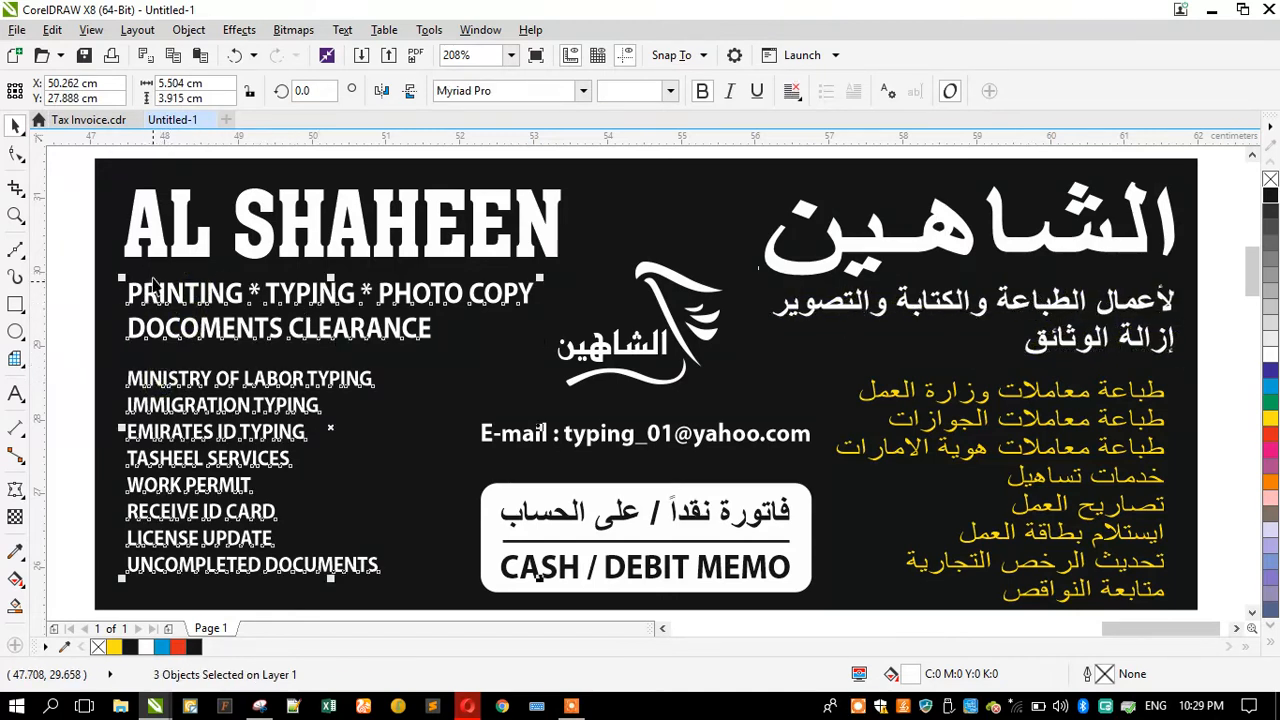
left_click(130, 250, "shift")
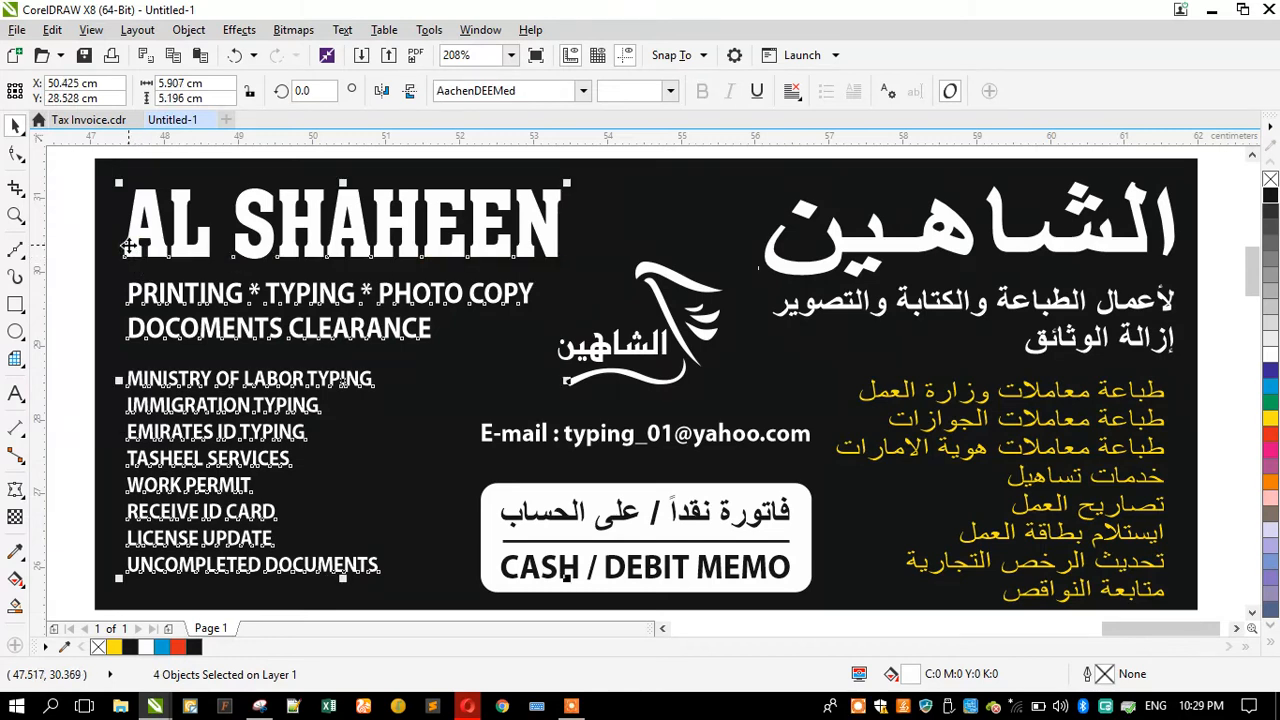
key("l")
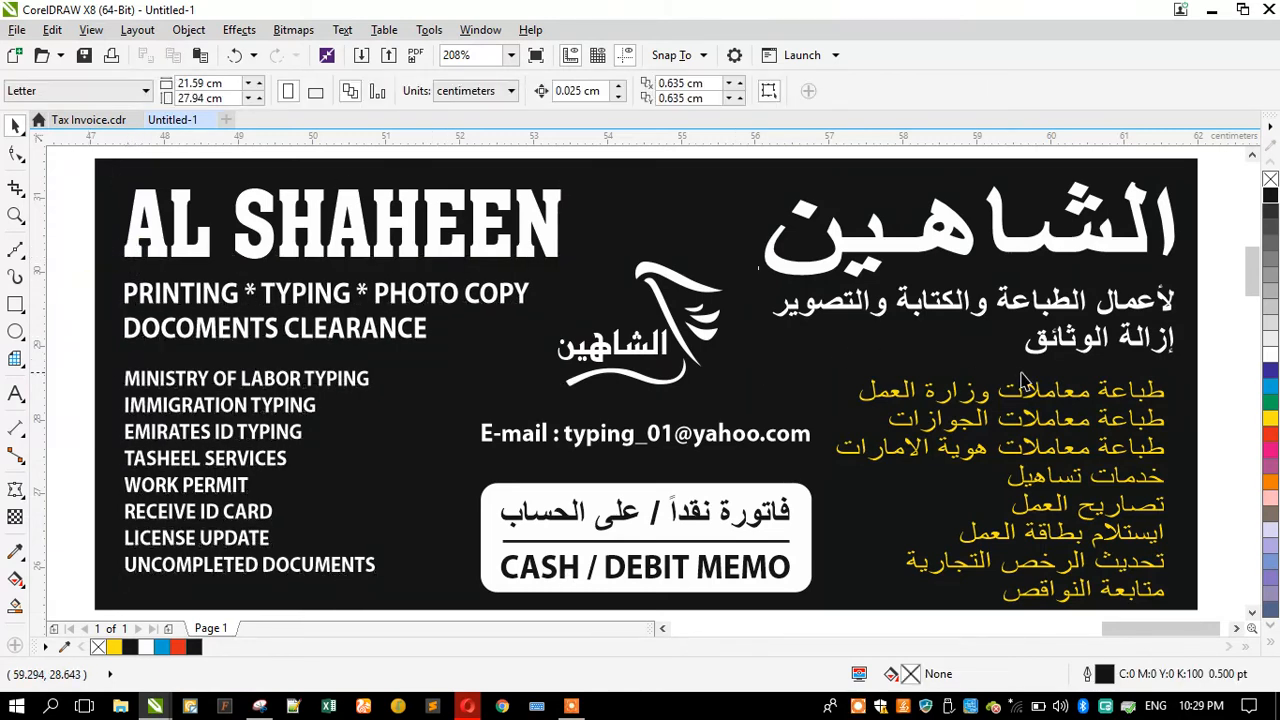
Step: Bold the yellow Arabic service list and widen its line spacing to match the English service list
left_click_drag(1043, 403, 1053, 396)
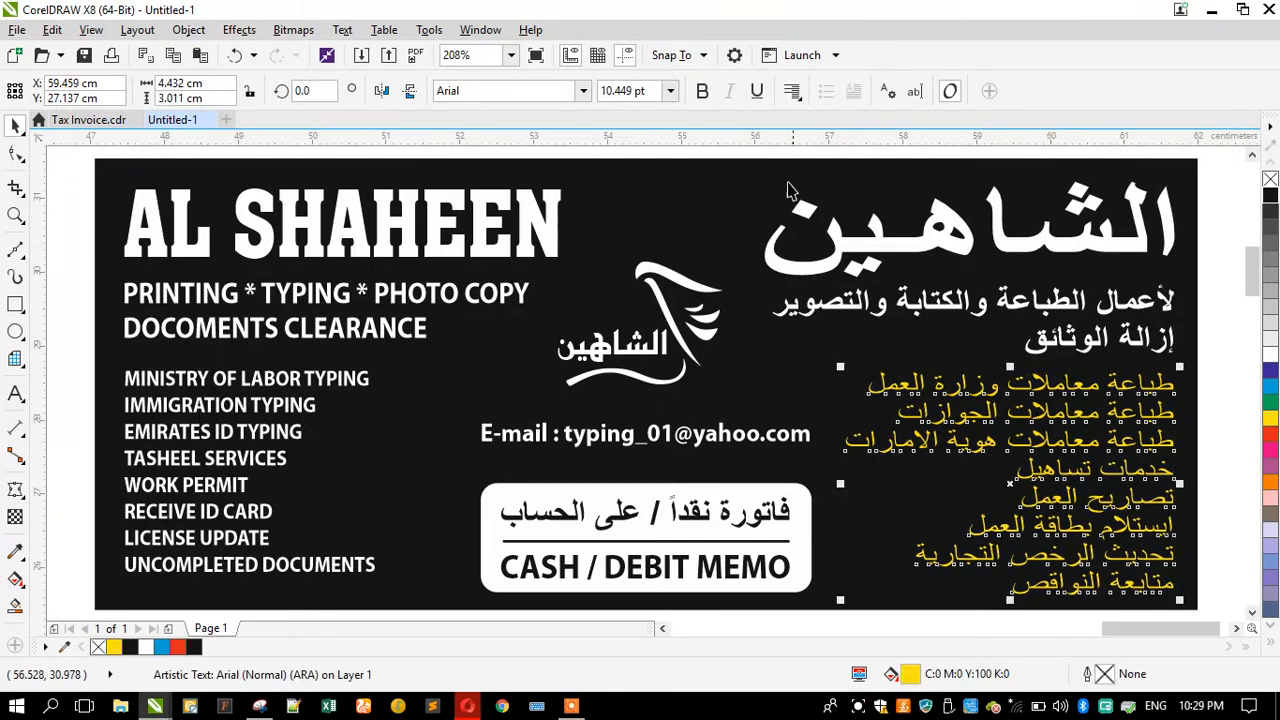
left_click(702, 92)
left_click_drag(1050, 383, 385, 405)
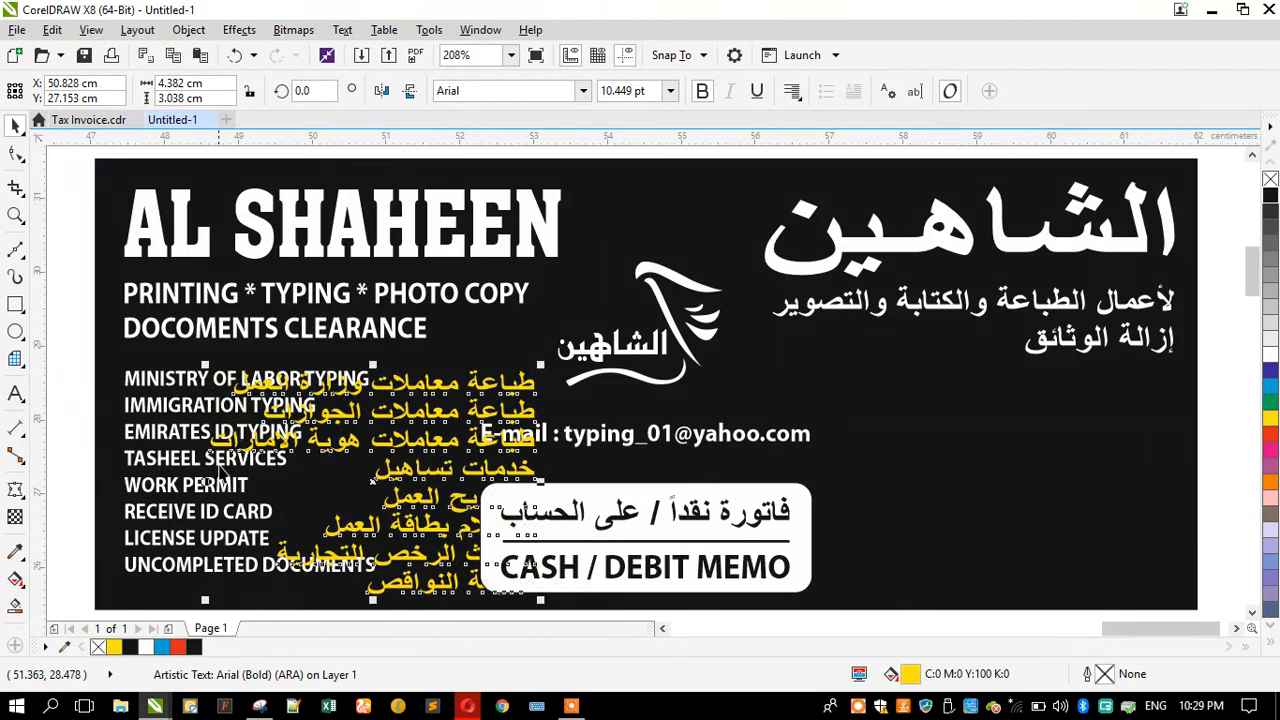
left_click_drag(205, 602, 236, 592)
scroll(393, 400, "up", 3)
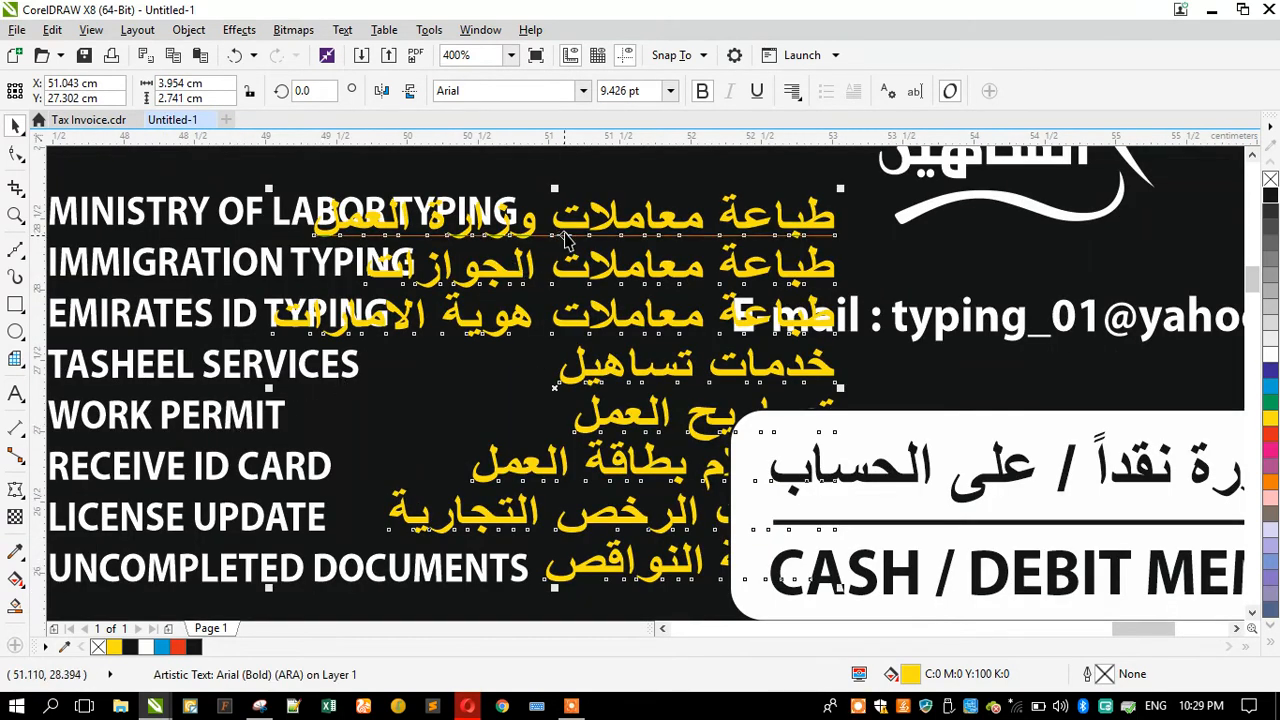
left_click_drag(565, 227, 564, 223)
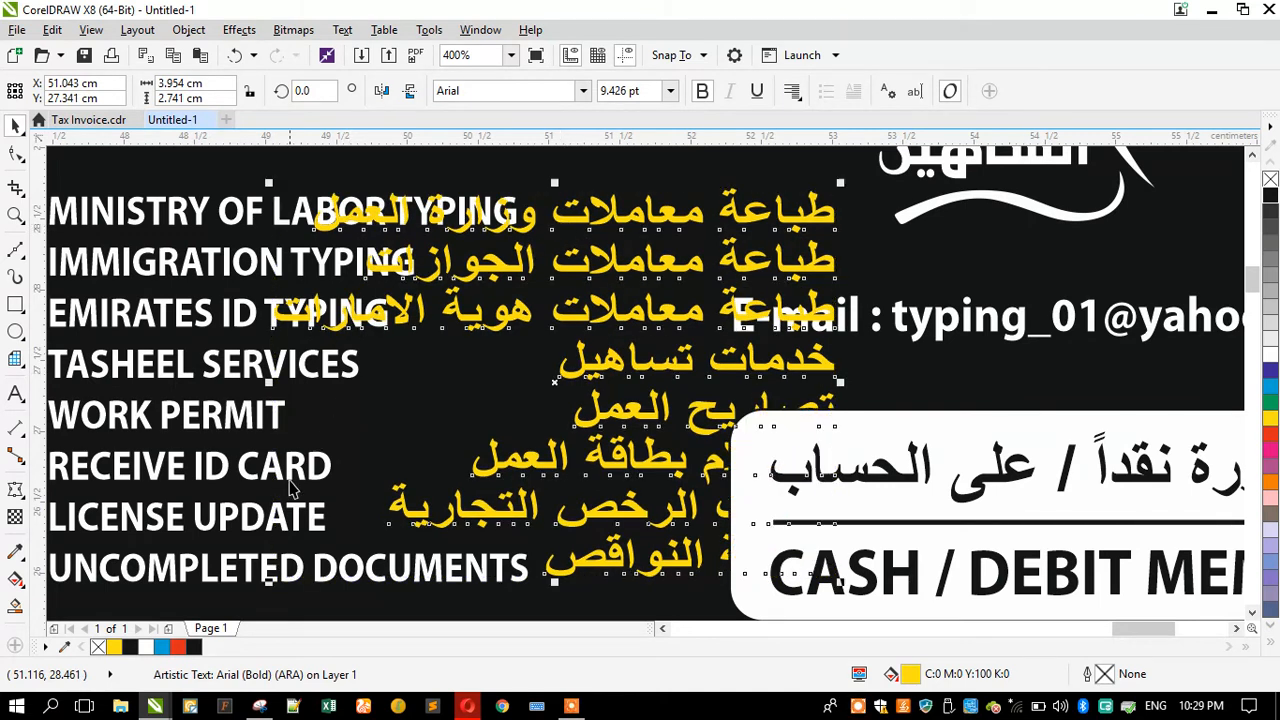
left_click_drag(267, 583, 249, 589)
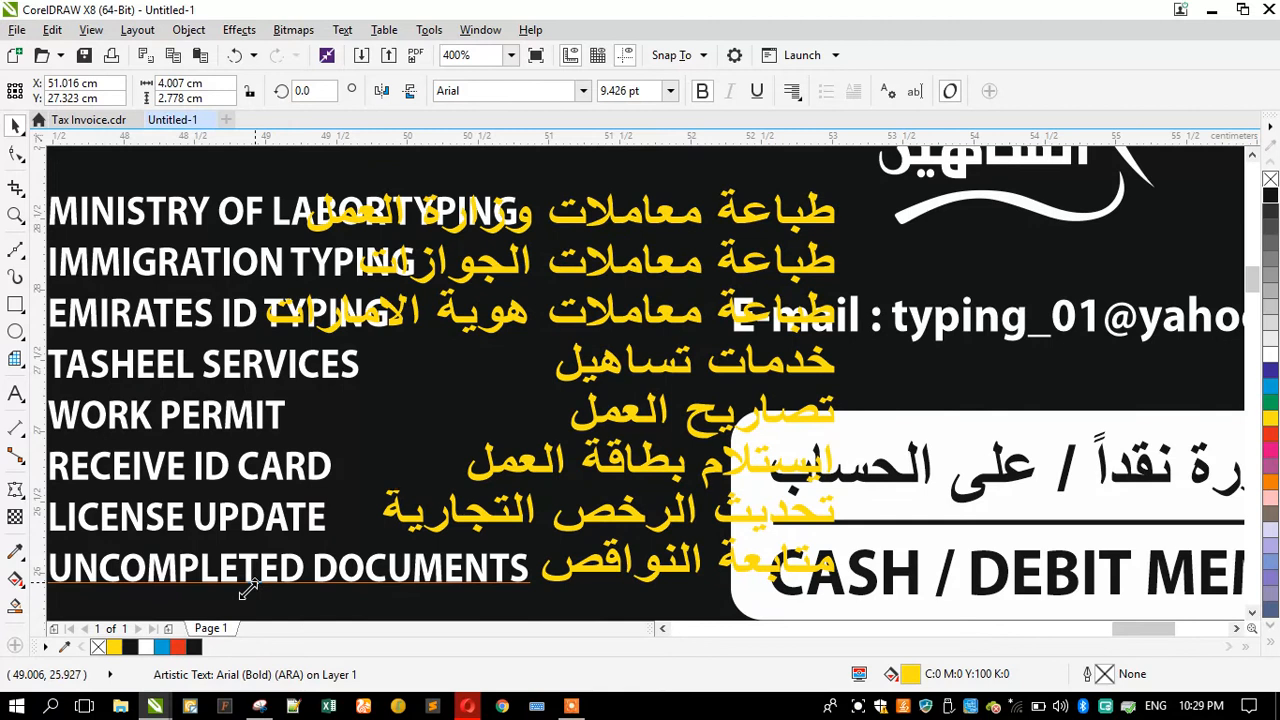
scroll(199, 415, "down", 1)
scroll(199, 418, "down", 2)
left_click_drag(250, 386, 557, 380)
scroll(172, 420, "up", 1)
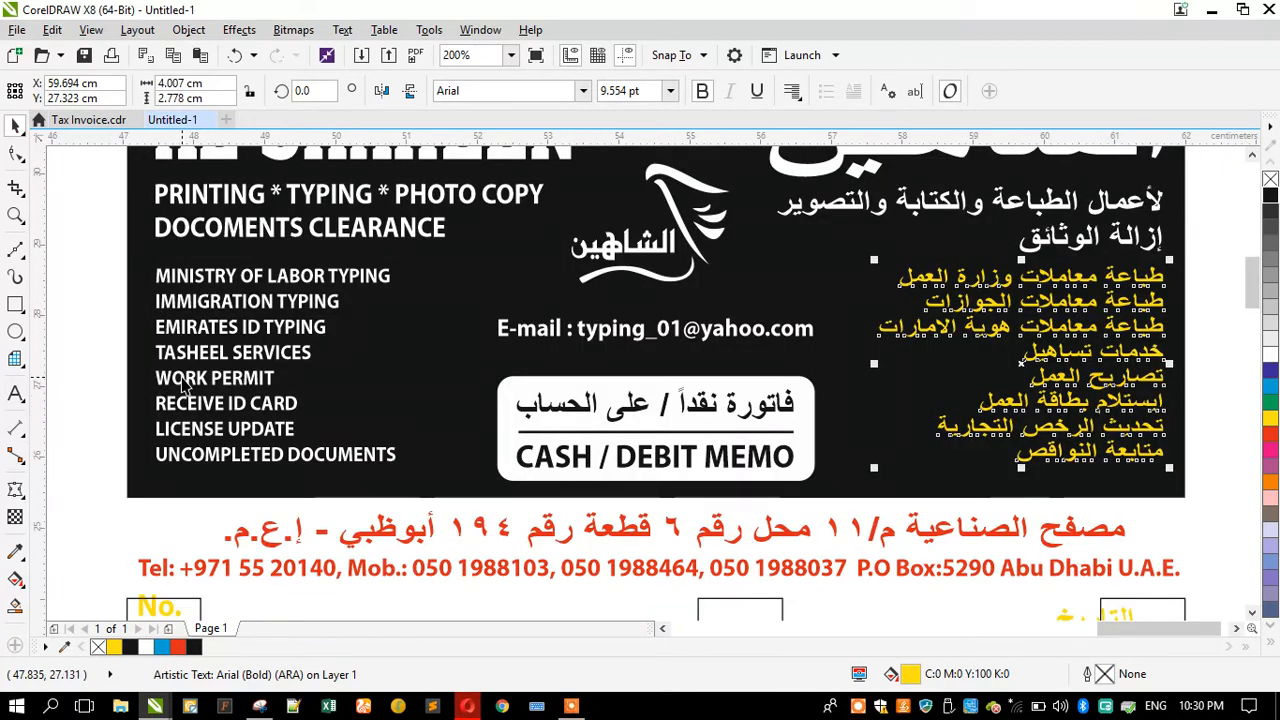
Step: Increase the English service list's line spacing to line up with the Arabic list
left_click(183, 383, "shift")
left_click_drag(150, 473, 124, 483)
left_click(88, 388)
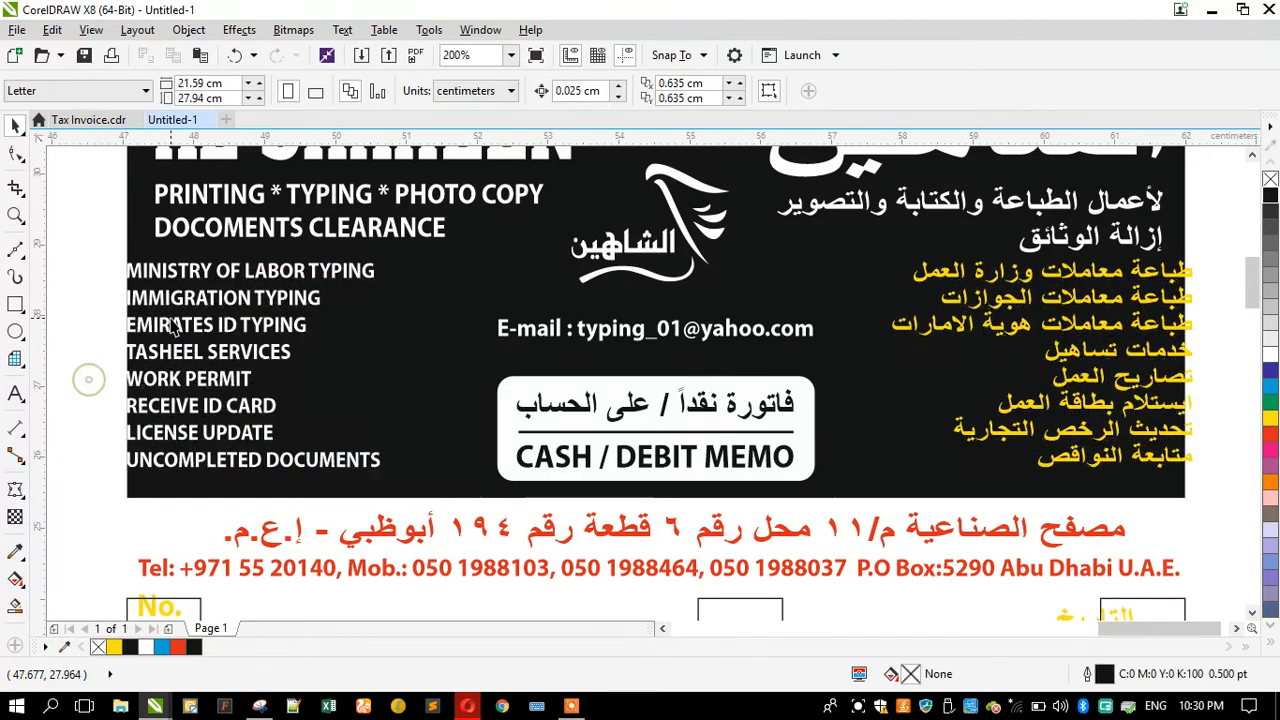
Step: Left-align the English service list with the English subtitle lines
left_click(168, 300)
left_click(195, 226, "shift")
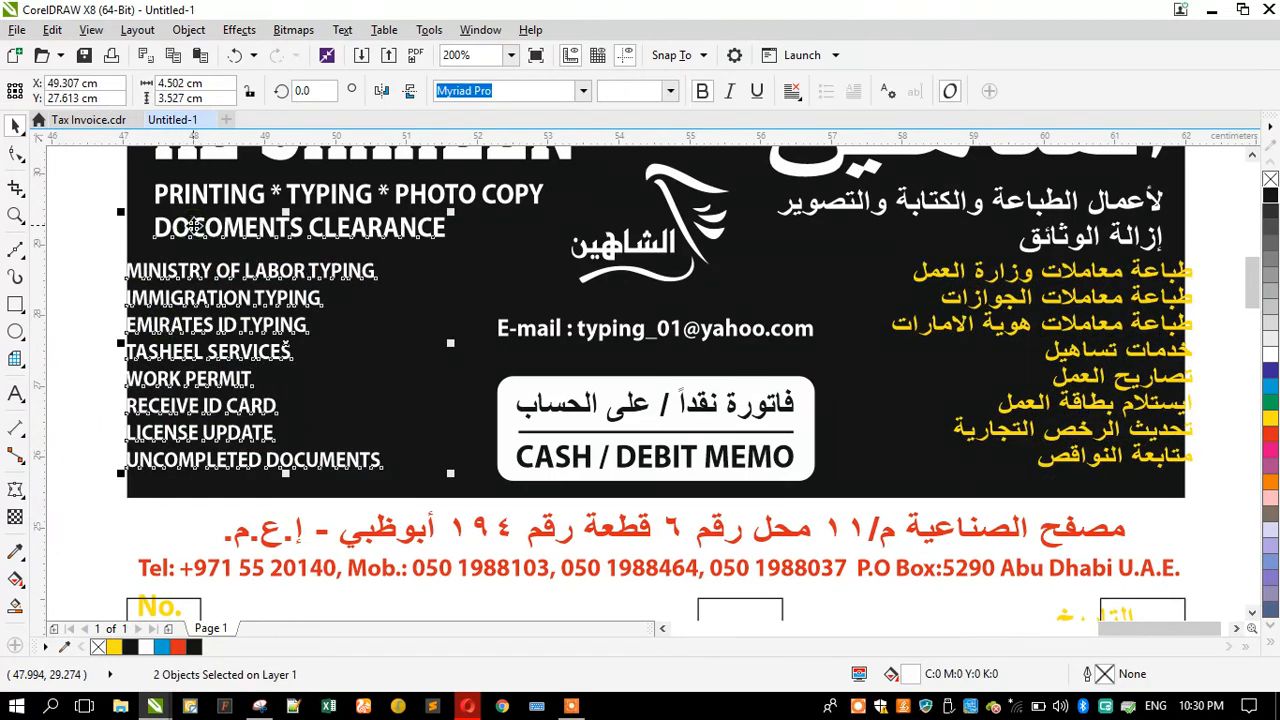
key("l")
Step: Change the Arabic service list's text colour to white
left_click(1140, 297)
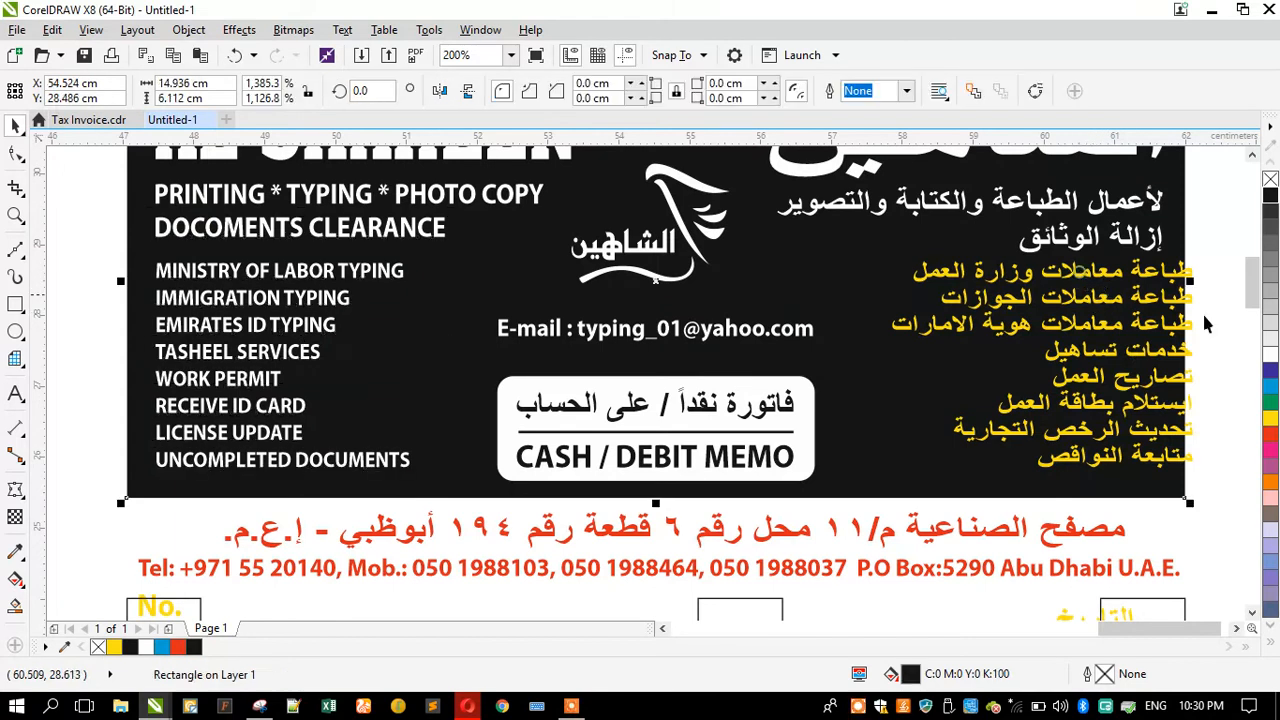
left_click(1140, 318)
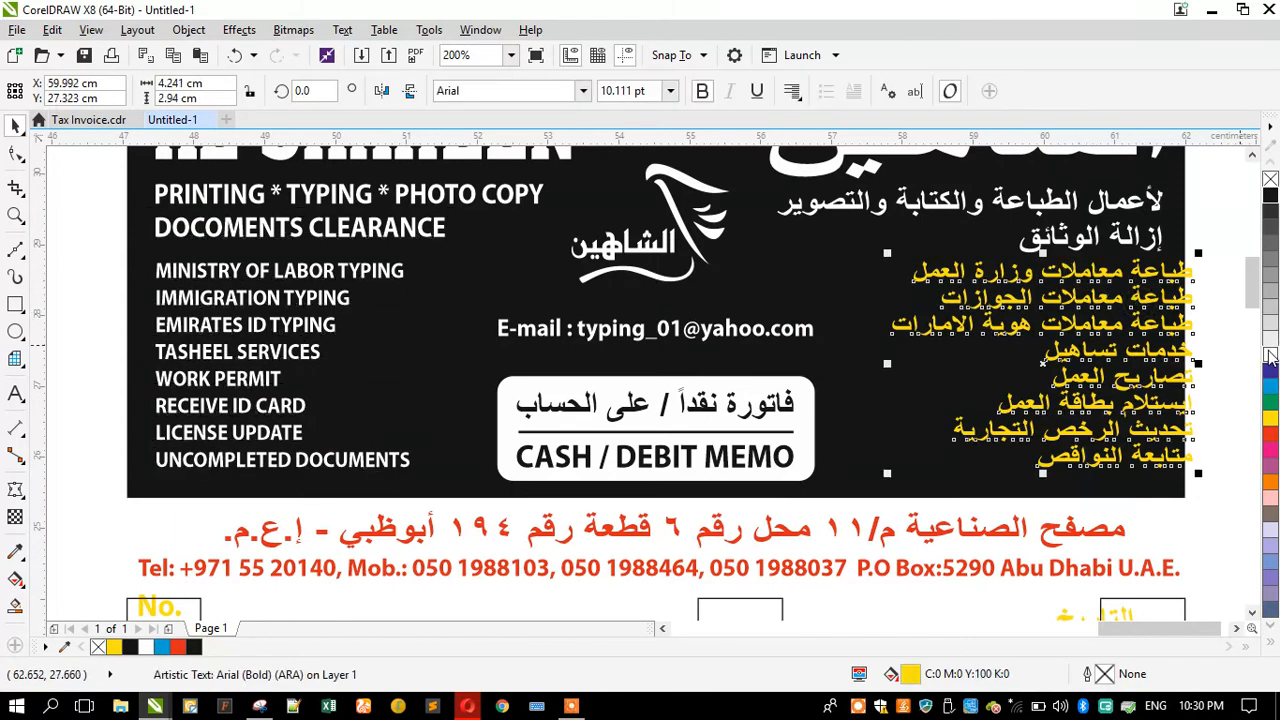
left_click(1270, 352)
Step: Right-align the Arabic service list with the Arabic subtitle lines
left_click(1050, 243, "shift")
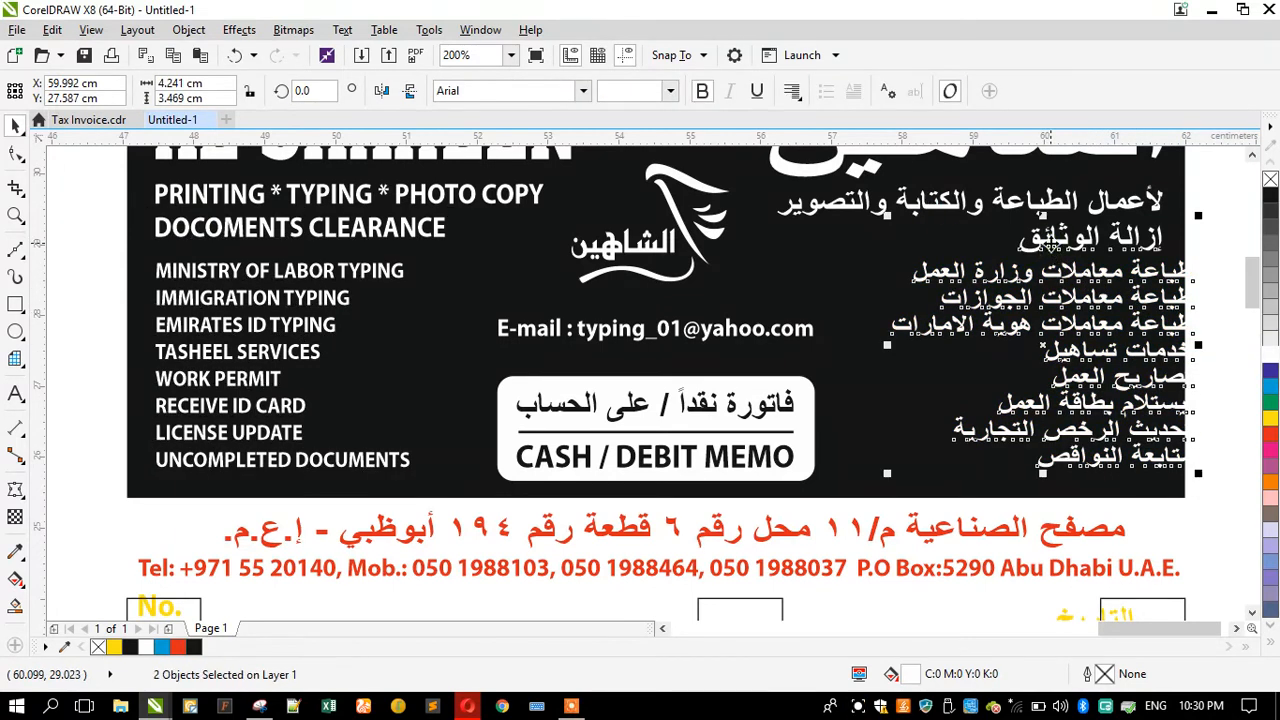
key("r")
scroll(754, 363, "down", 1)
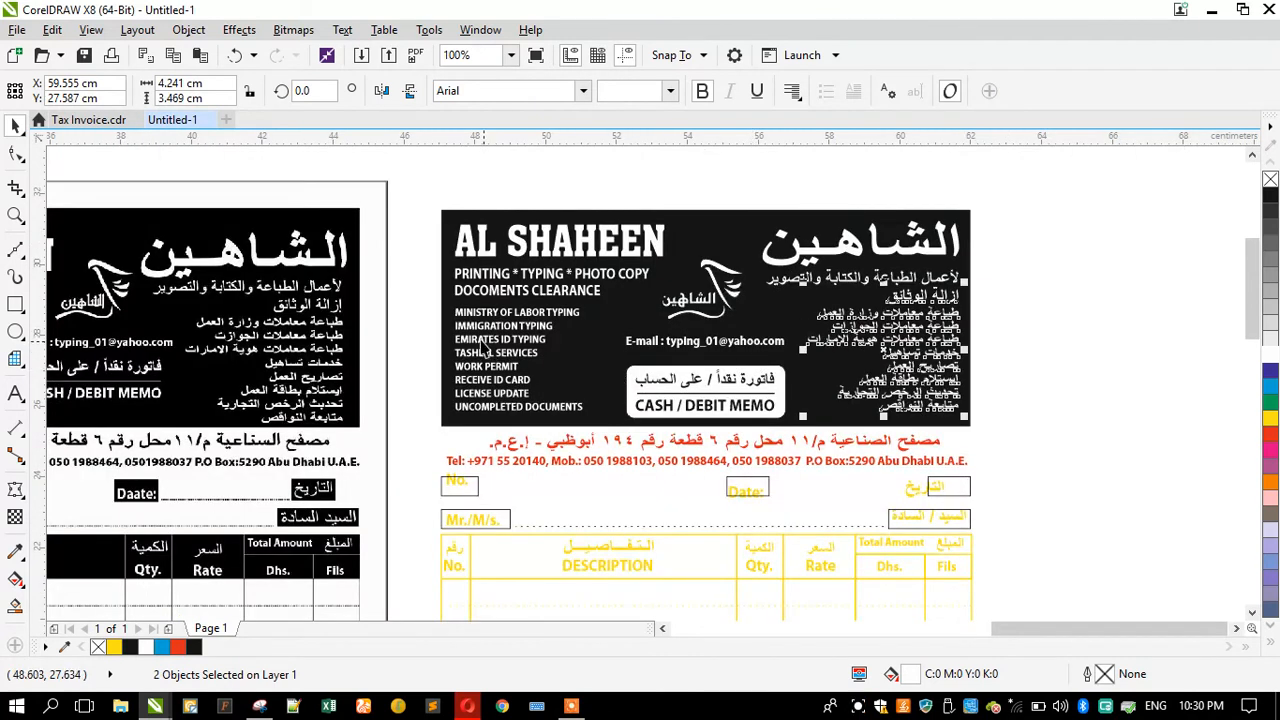
key("Escape")
scroll(765, 296, "up", 1)
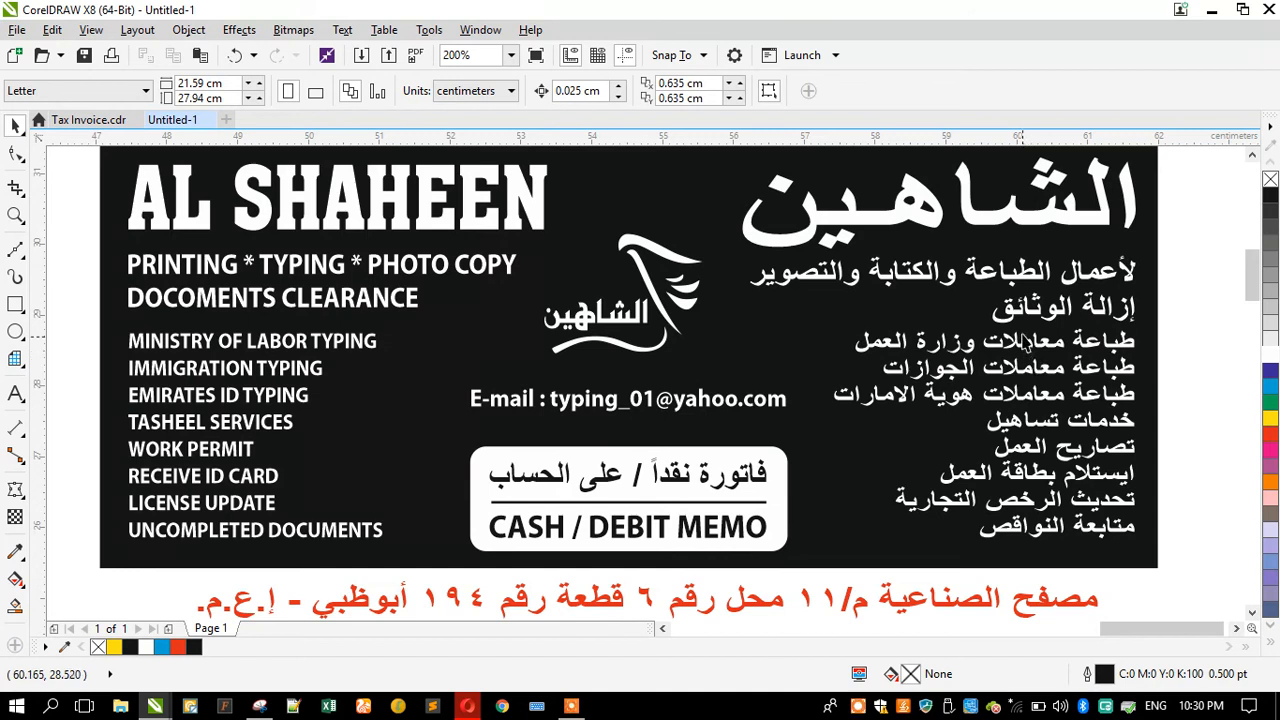
Step: Scale the Arabic subtitle to about 89% height and the Arabic service list to about 98% height to tighten spacing
left_click(1028, 312)
left_click(1020, 272, "shift")
left_click_drag(942, 326, 942, 318)
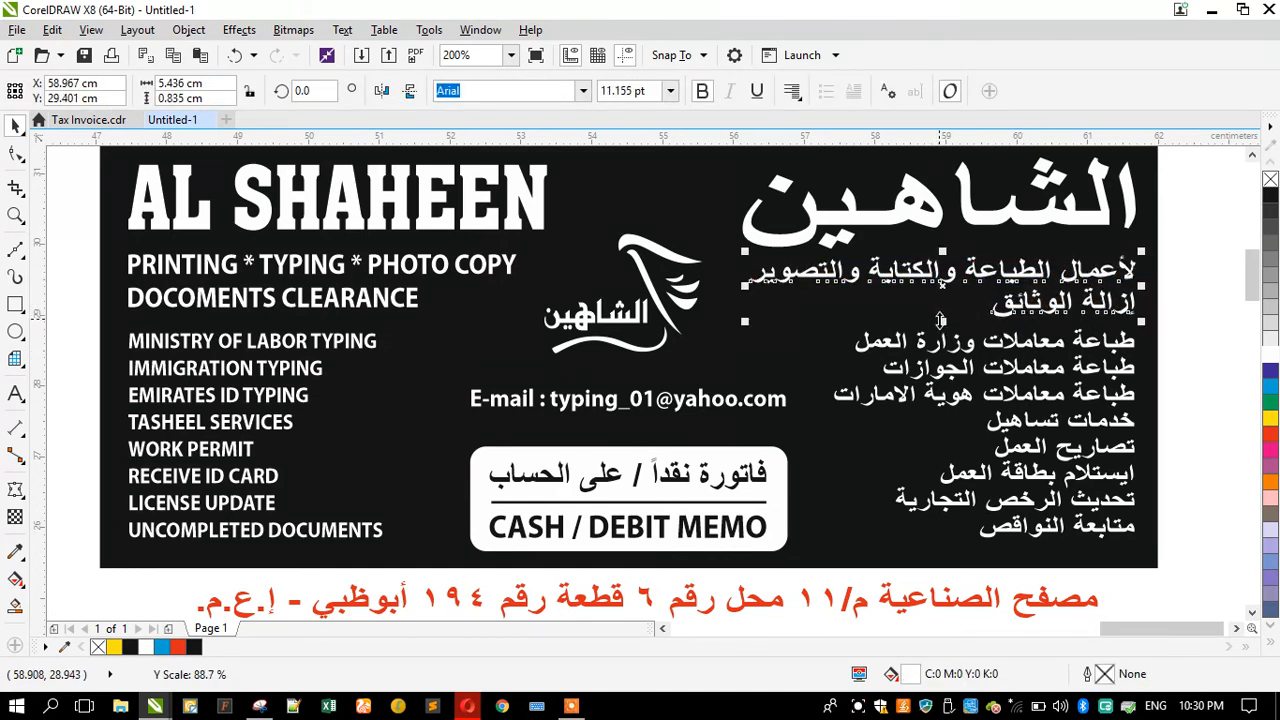
left_click(978, 330)
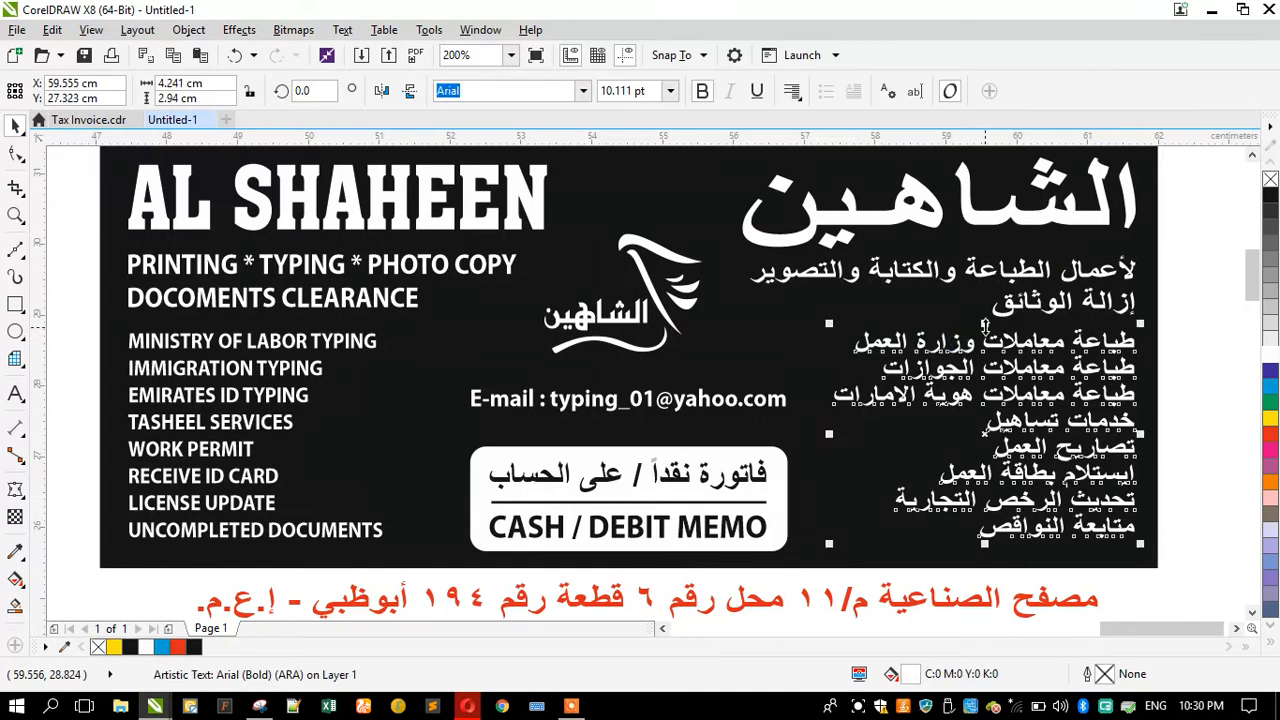
left_click_drag(973, 326, 974, 330)
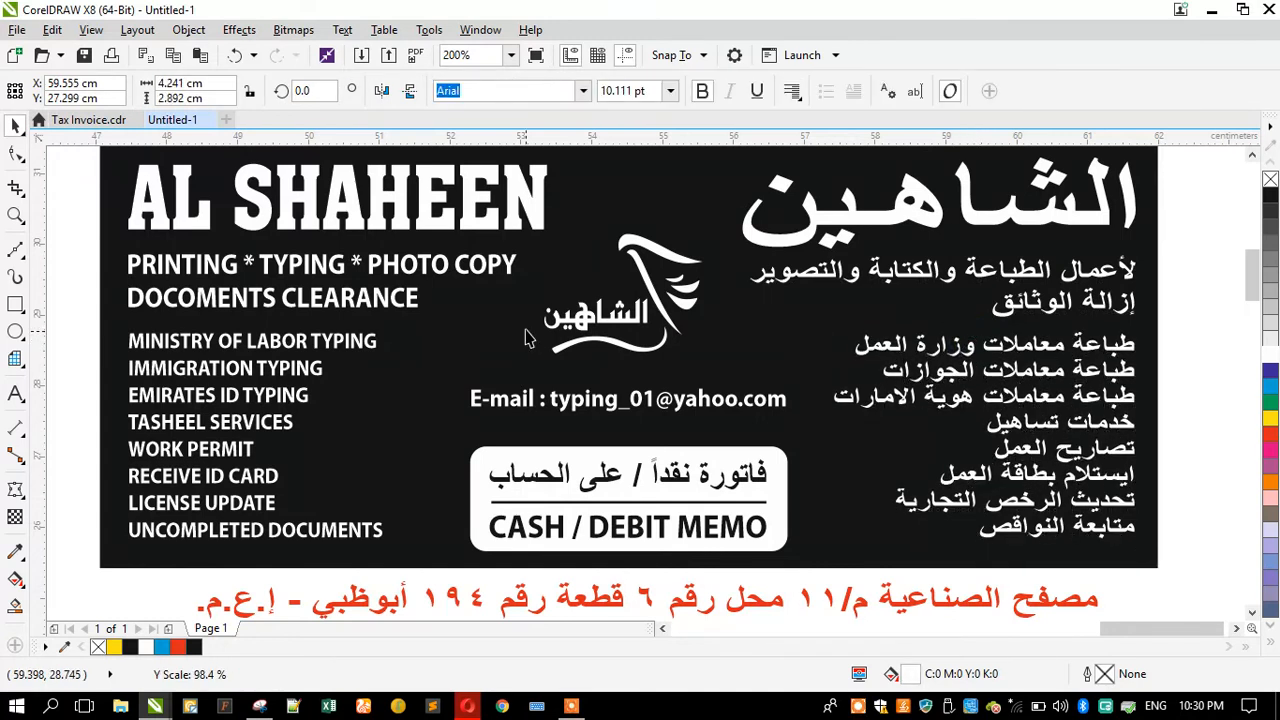
Step: Remove the outline from the eagle logo
left_click(583, 410)
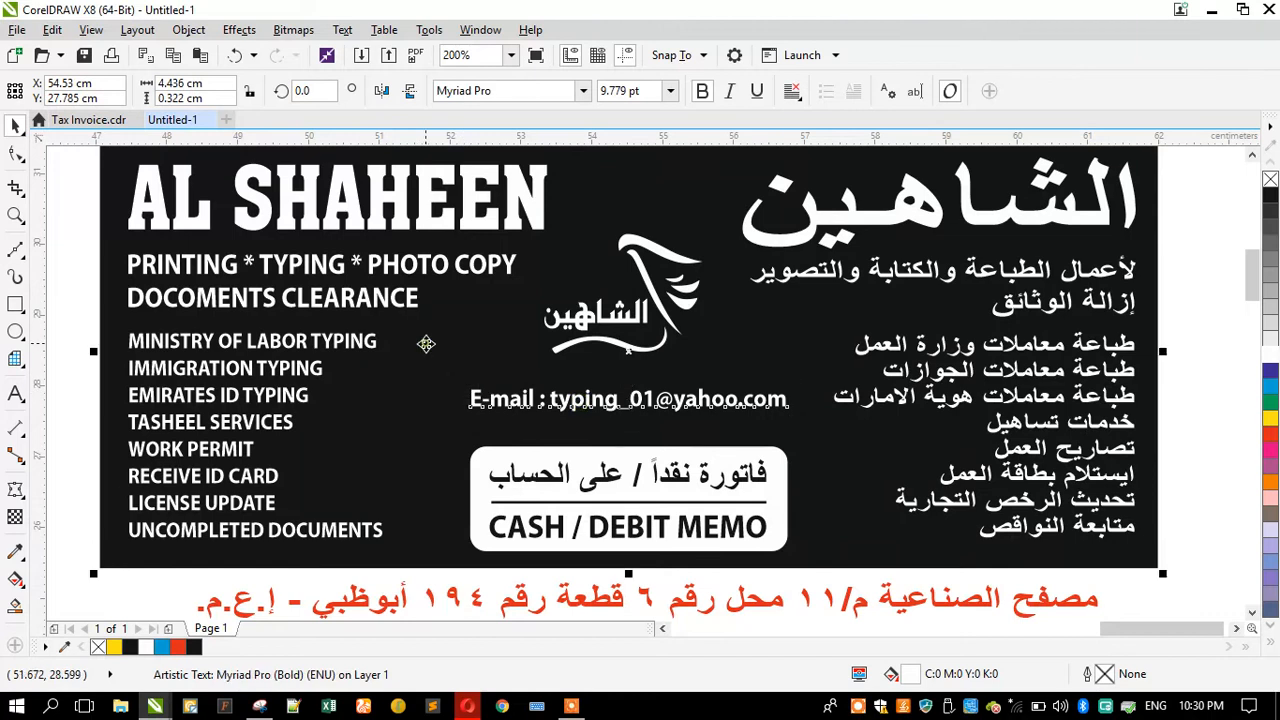
left_click(426, 343, "shift")
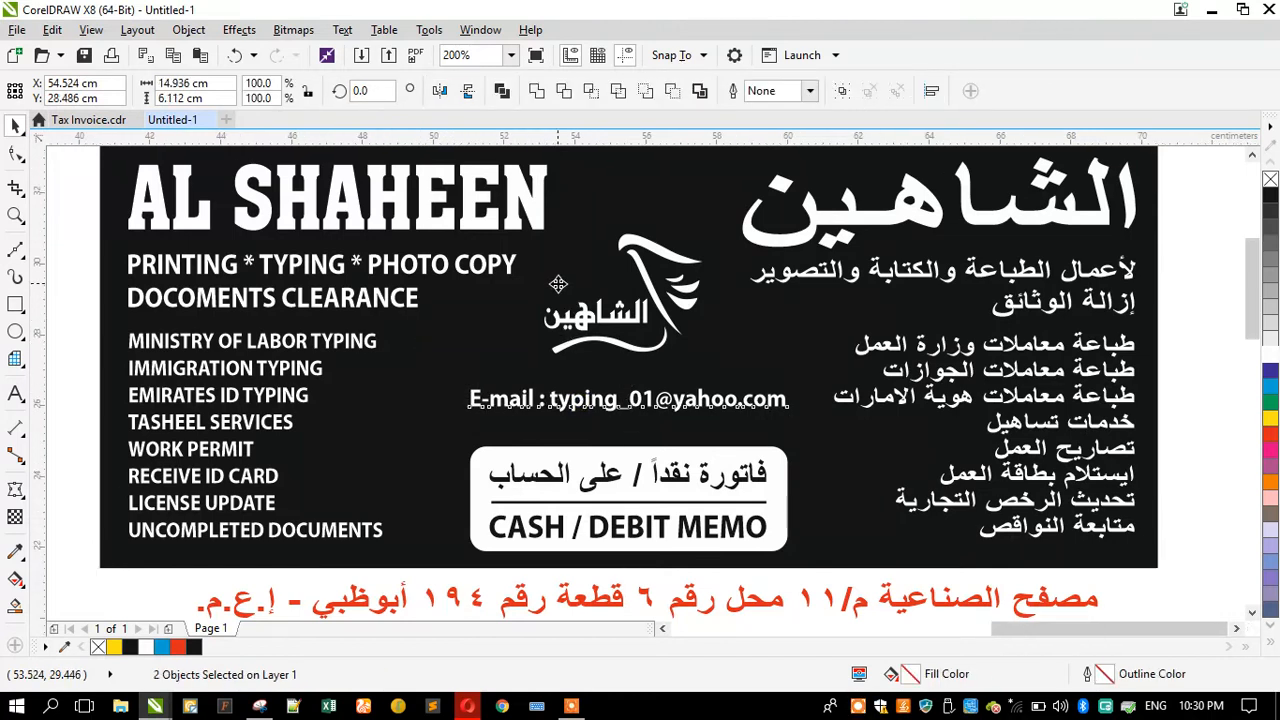
scroll(568, 289, "down", 1)
scroll(574, 204, "up", 1)
left_click_drag(511, 168, 724, 440)
left_click(536, 90)
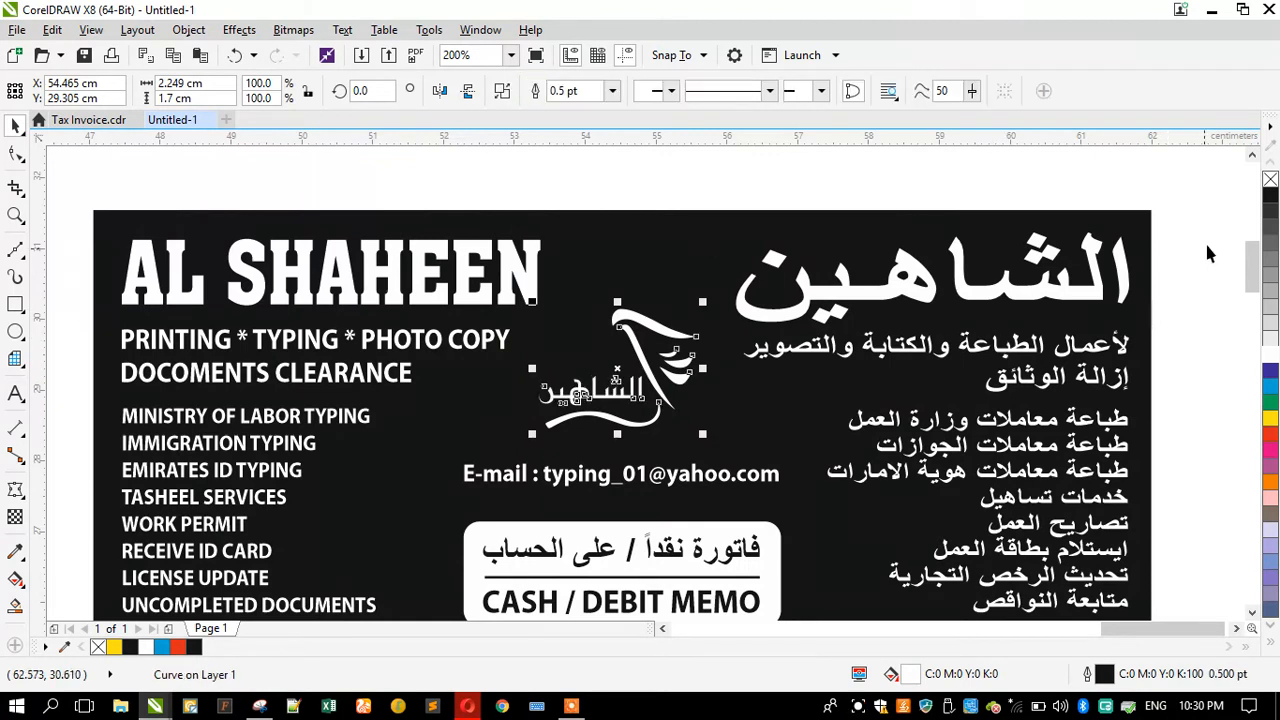
right_click(1271, 184)
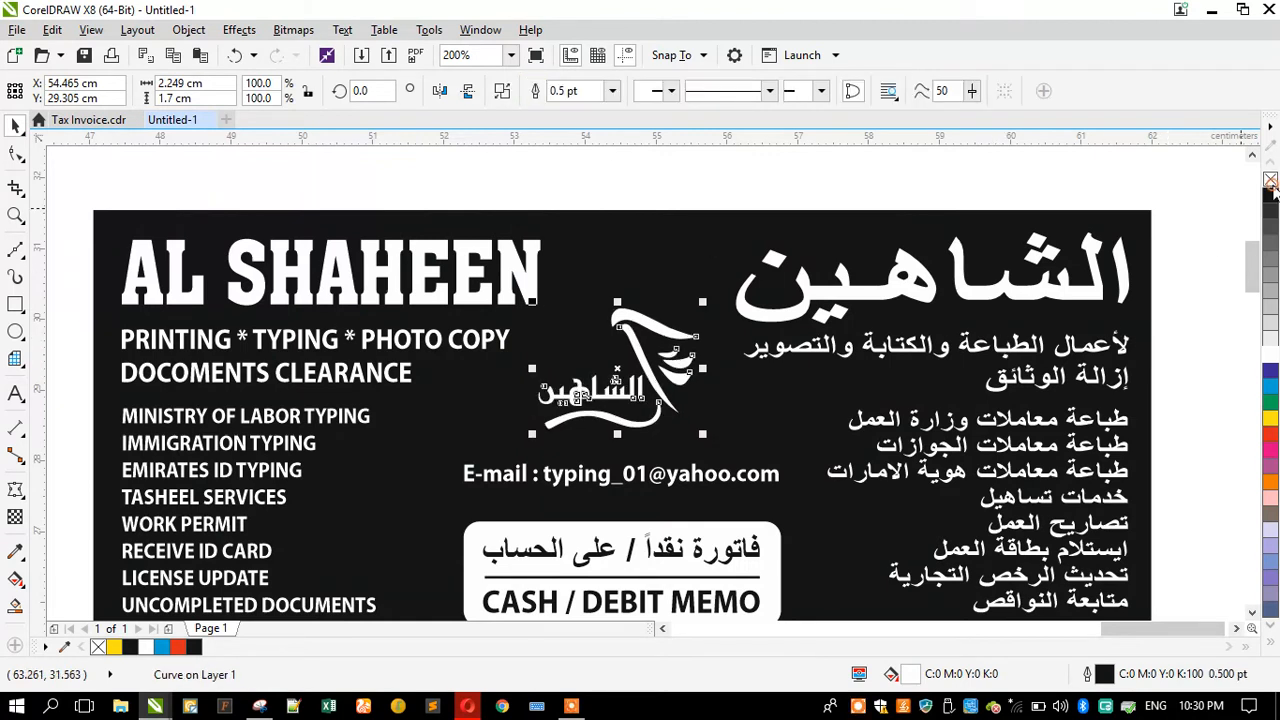
Step: Recolor the red Arabic address line and the telephone line black
left_click(478, 420, "shift")
left_click(618, 203)
scroll(618, 203, "down", 1)
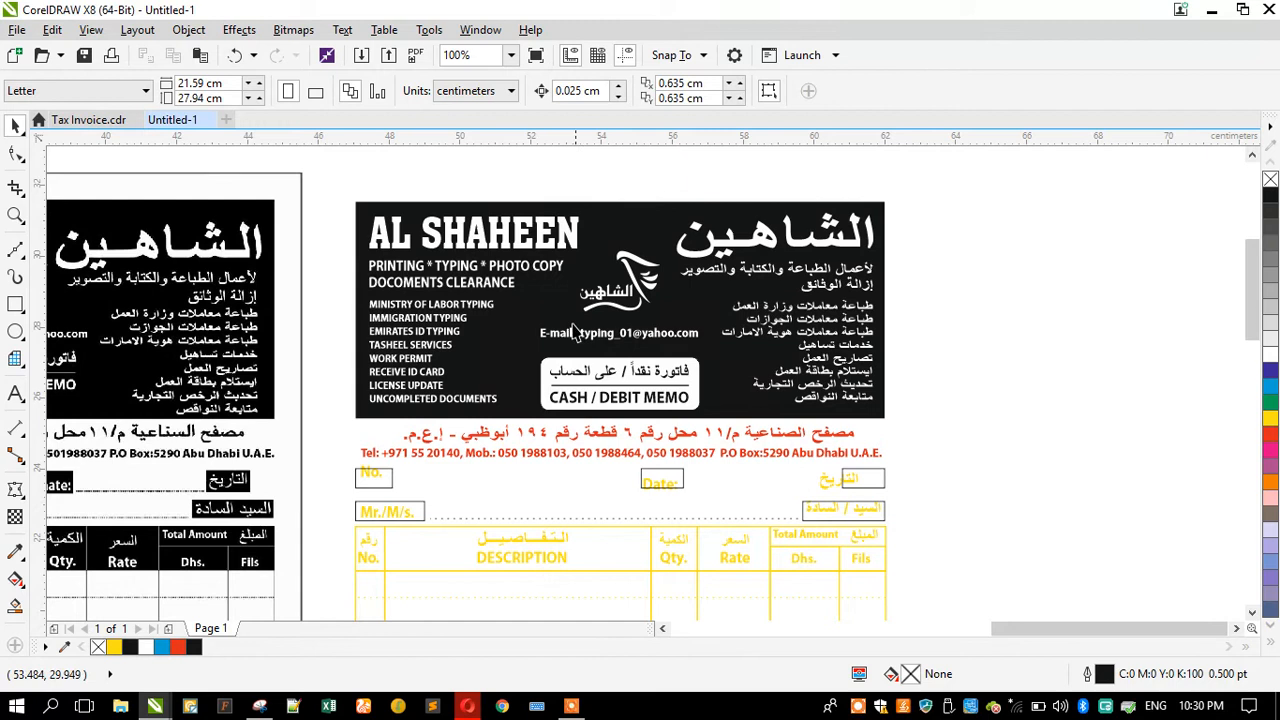
scroll(466, 501, "up", 1)
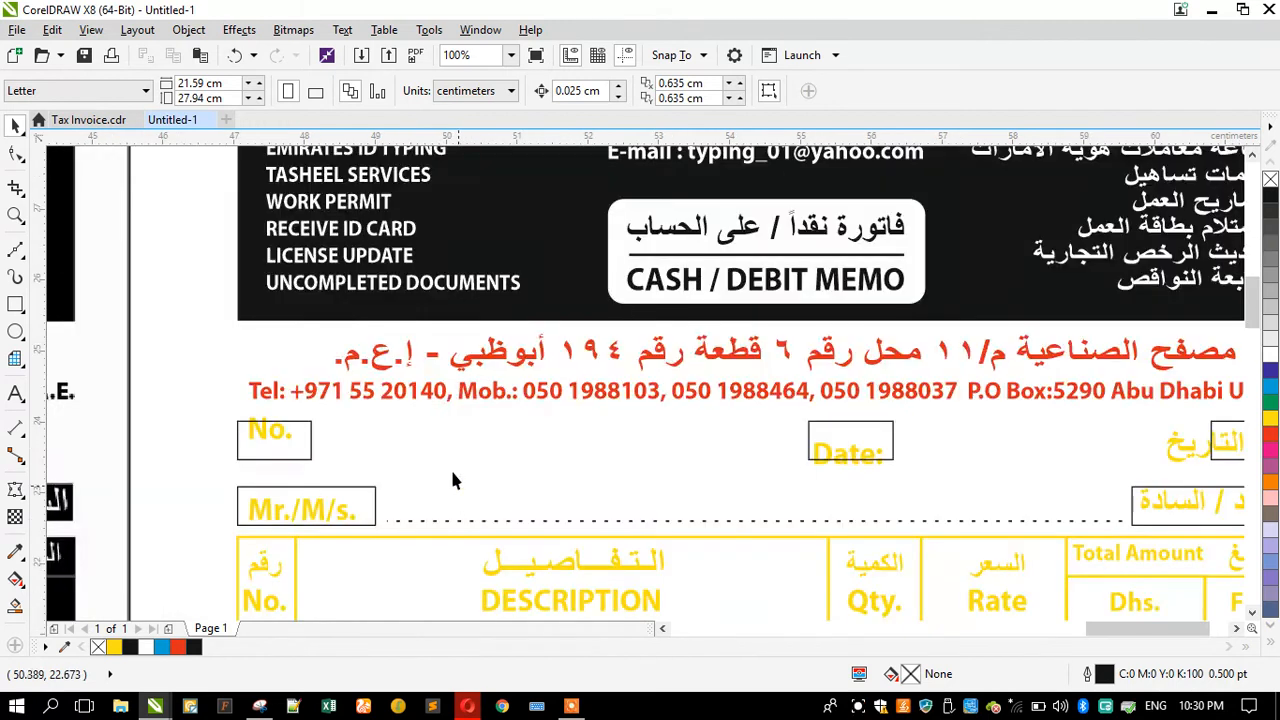
left_click(466, 371)
left_click(467, 391, "shift")
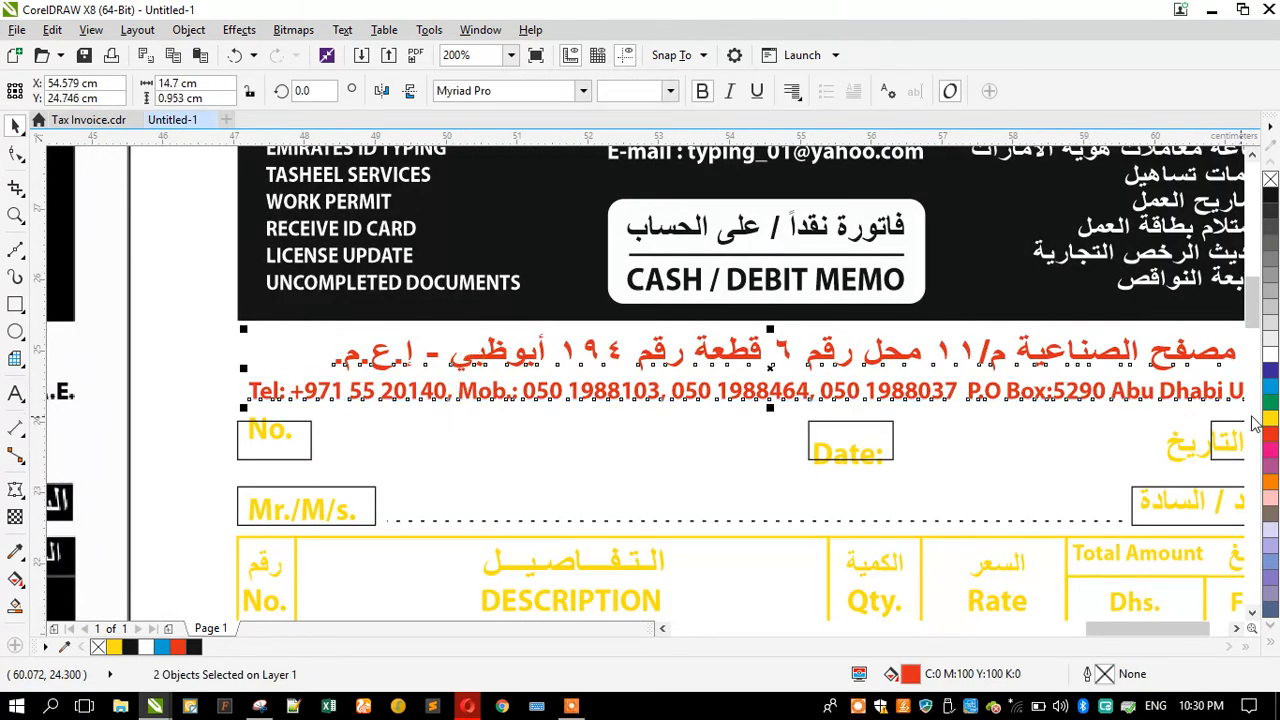
left_click(1272, 205)
scroll(498, 335, "down", 1)
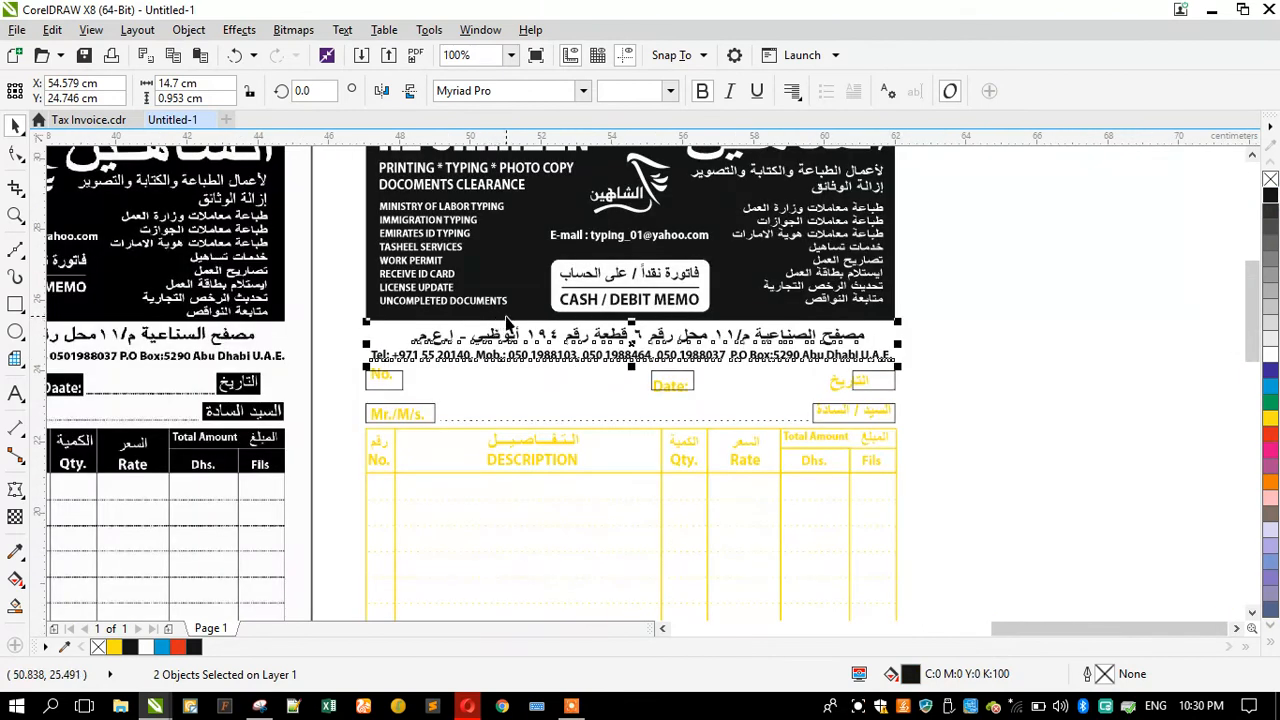
Step: Fill the No., Mr./M/s., Date and both Arabic label boxes with black
left_click(506, 316, "shift")
left_click(378, 396)
scroll(378, 390, "up", 1)
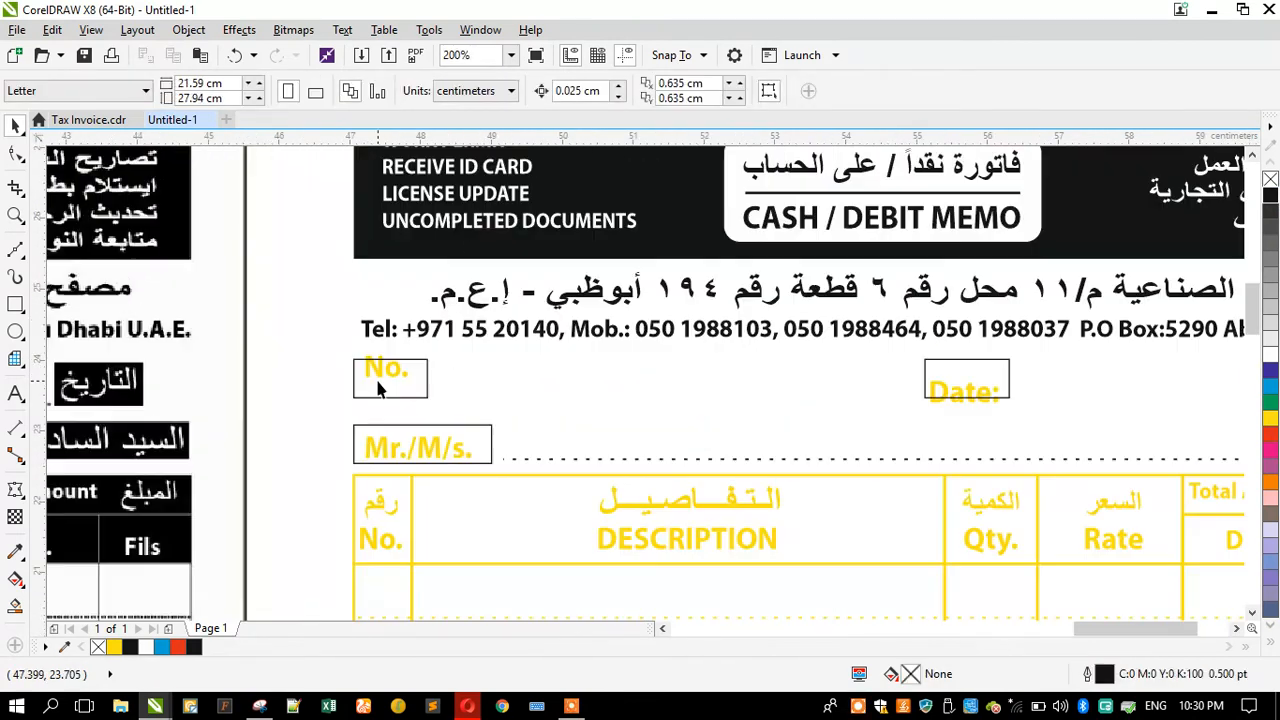
scroll(366, 368, "down", 1)
scroll(393, 370, "up", 1)
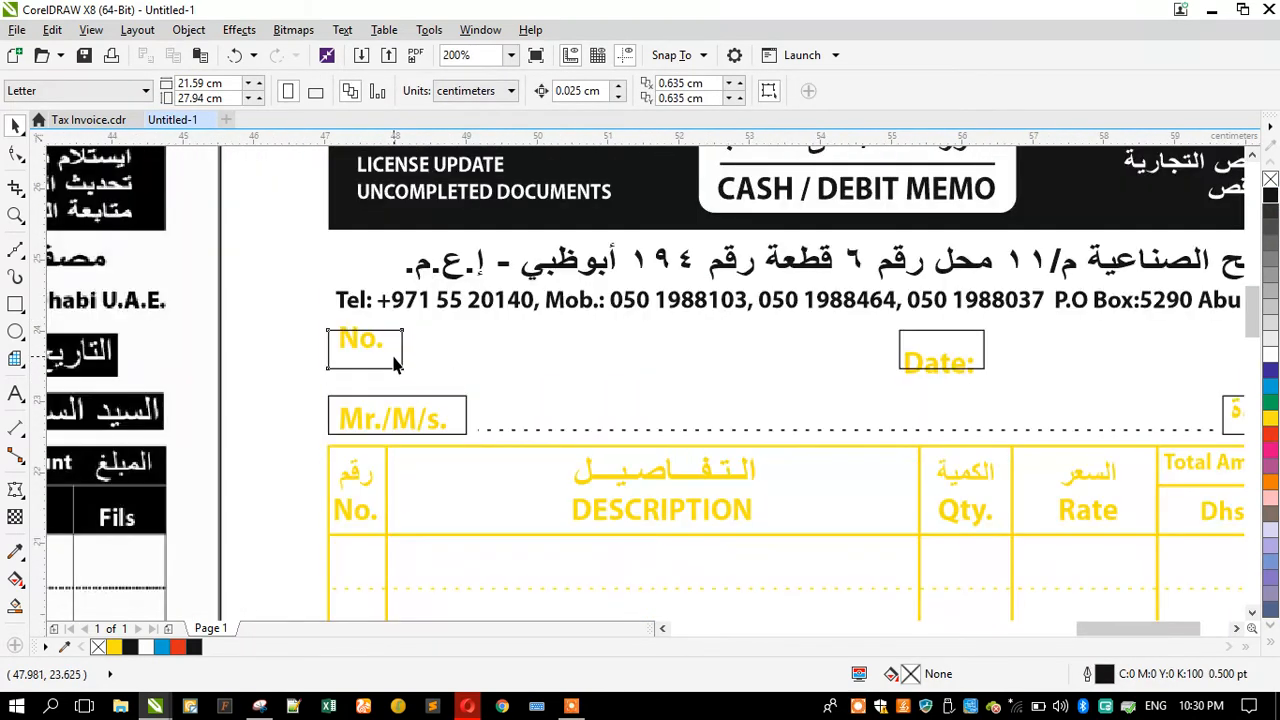
left_click(398, 366)
left_click(465, 416, "shift")
left_click(935, 338, "shift")
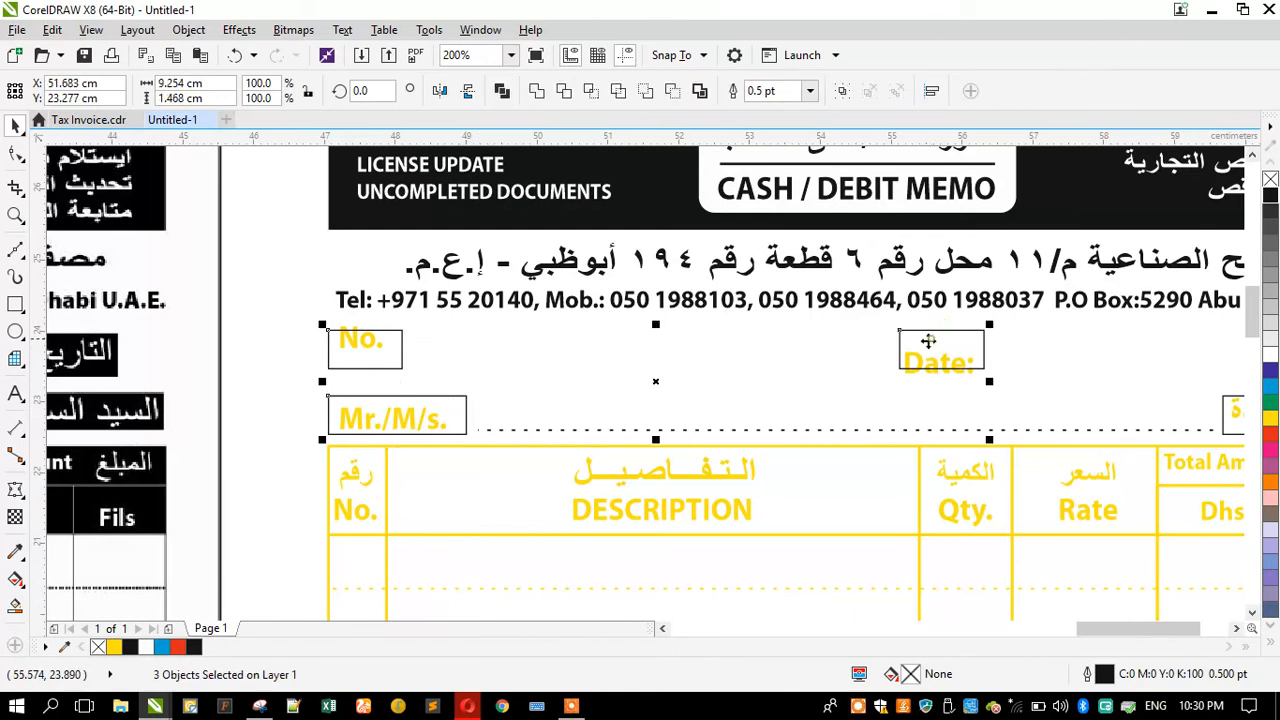
scroll(923, 337, "down", 1)
scroll(1028, 383, "up", 1)
left_click(1030, 376, "shift")
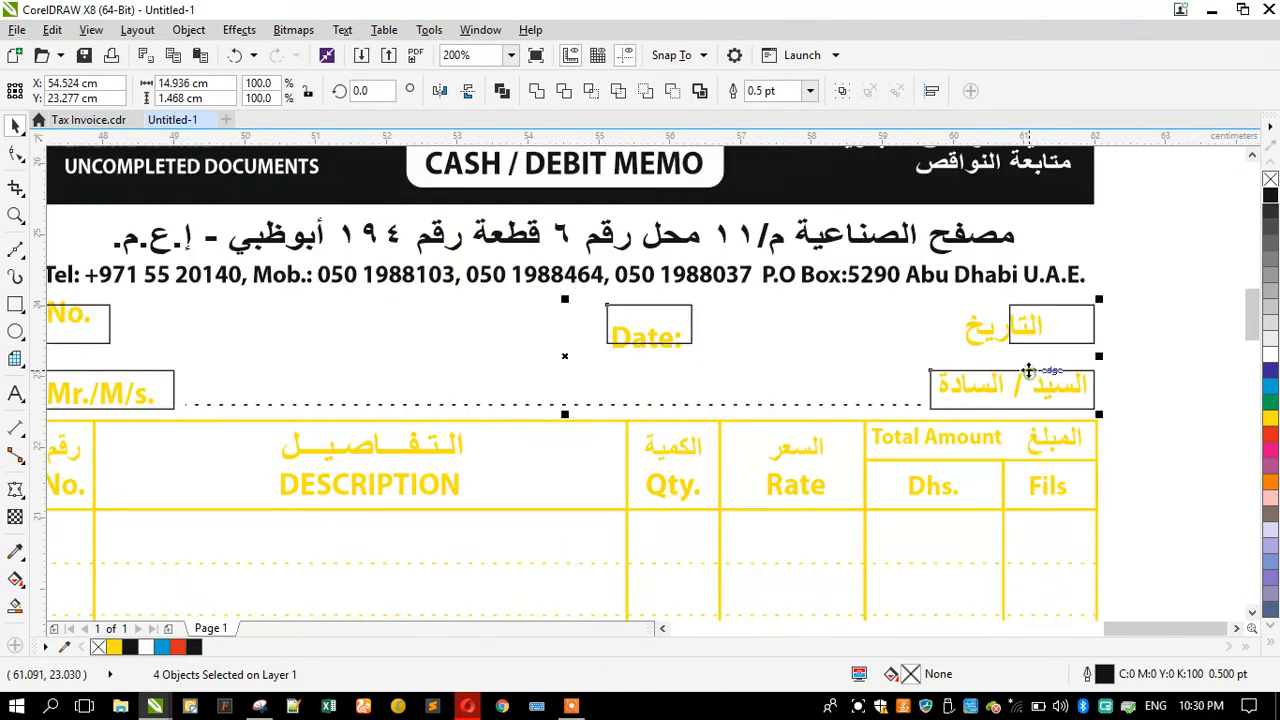
left_click(1270, 200)
left_click(1078, 316)
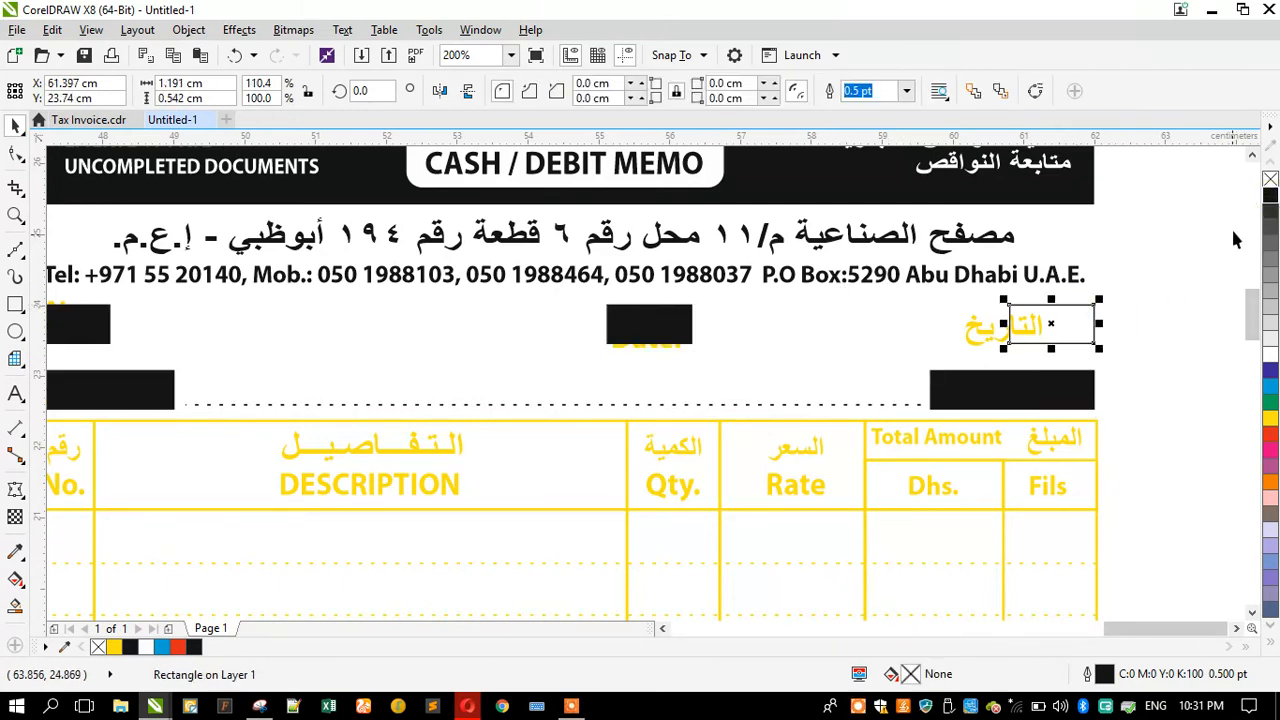
left_click(1268, 199)
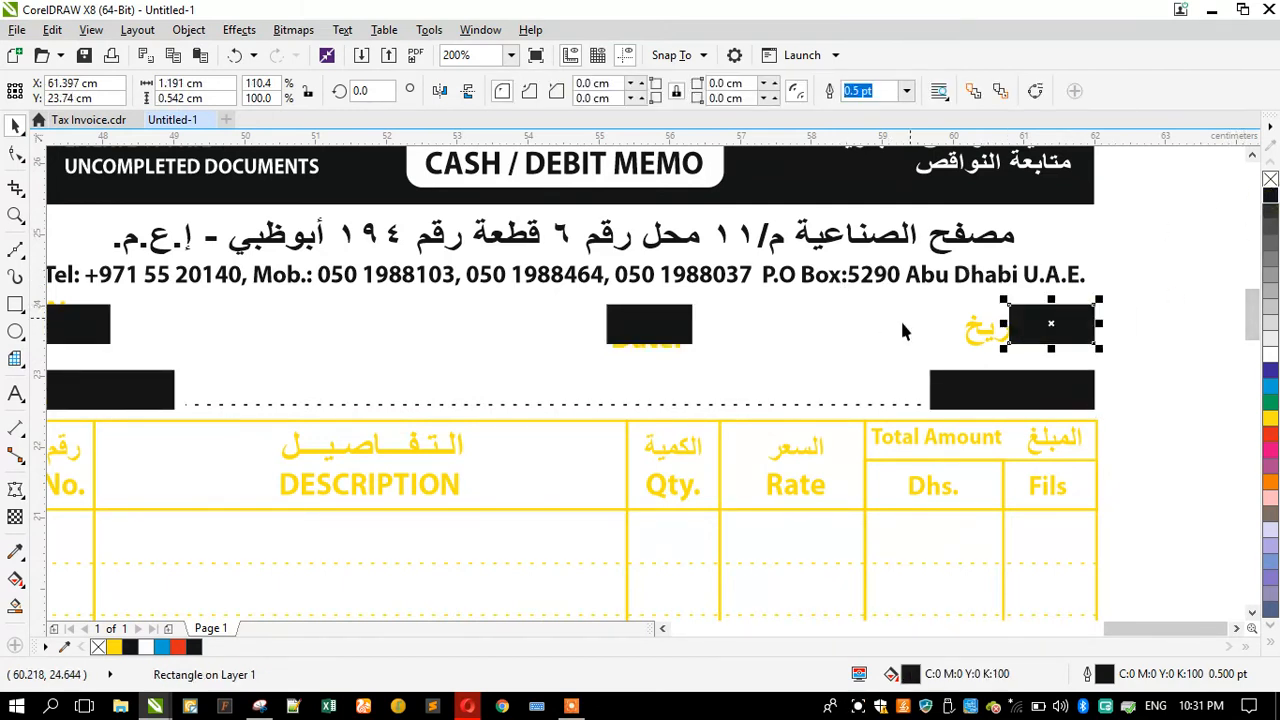
Step: Bring the Arabic date label in front of its black box and center it on the box
left_click(855, 345)
left_click(977, 330)
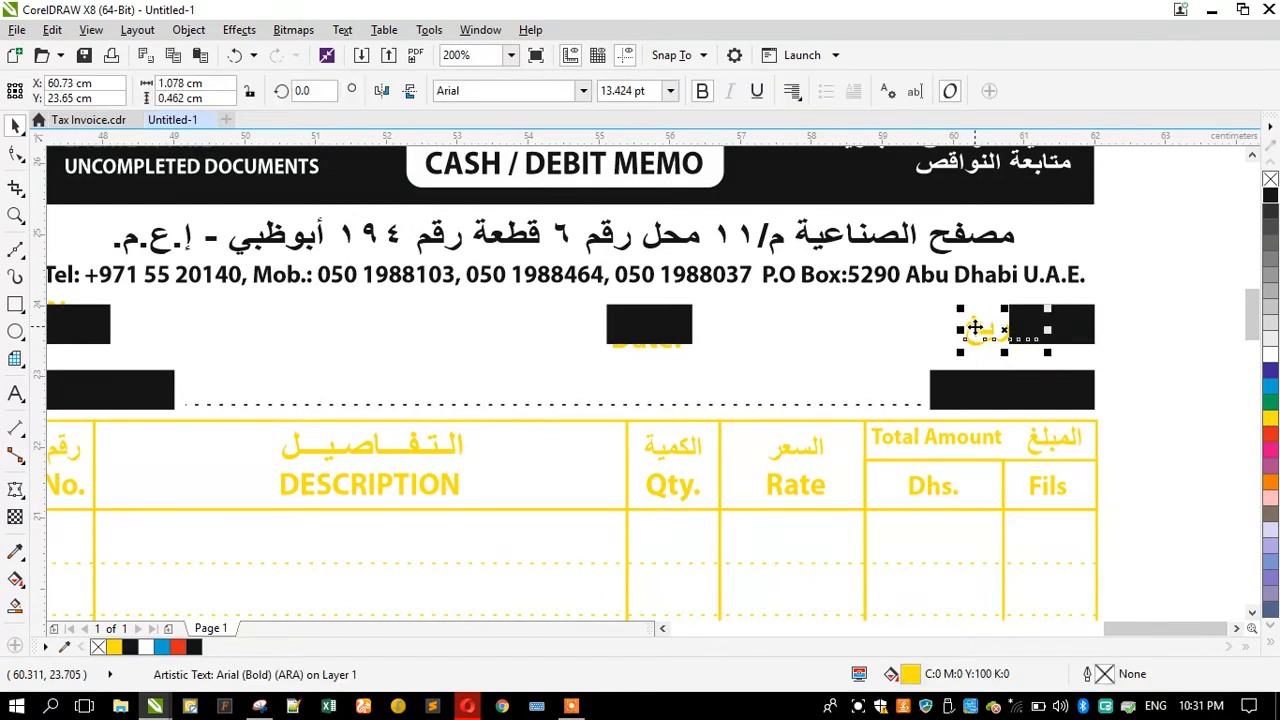
key("shift+Page_Up")
left_click(1072, 323, "shift")
key("e")
key("c")
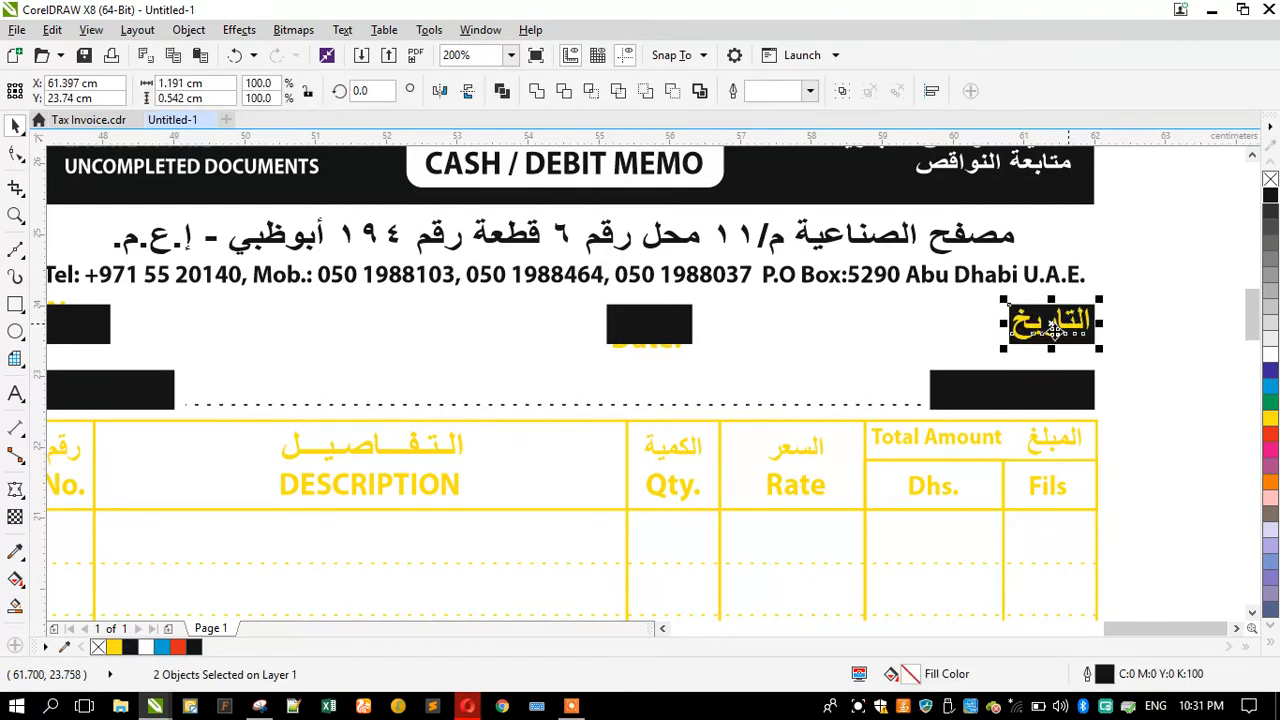
Step: Bring the Date: label to the front and center it on its black box
left_click(666, 343)
key("shift+Page_Up")
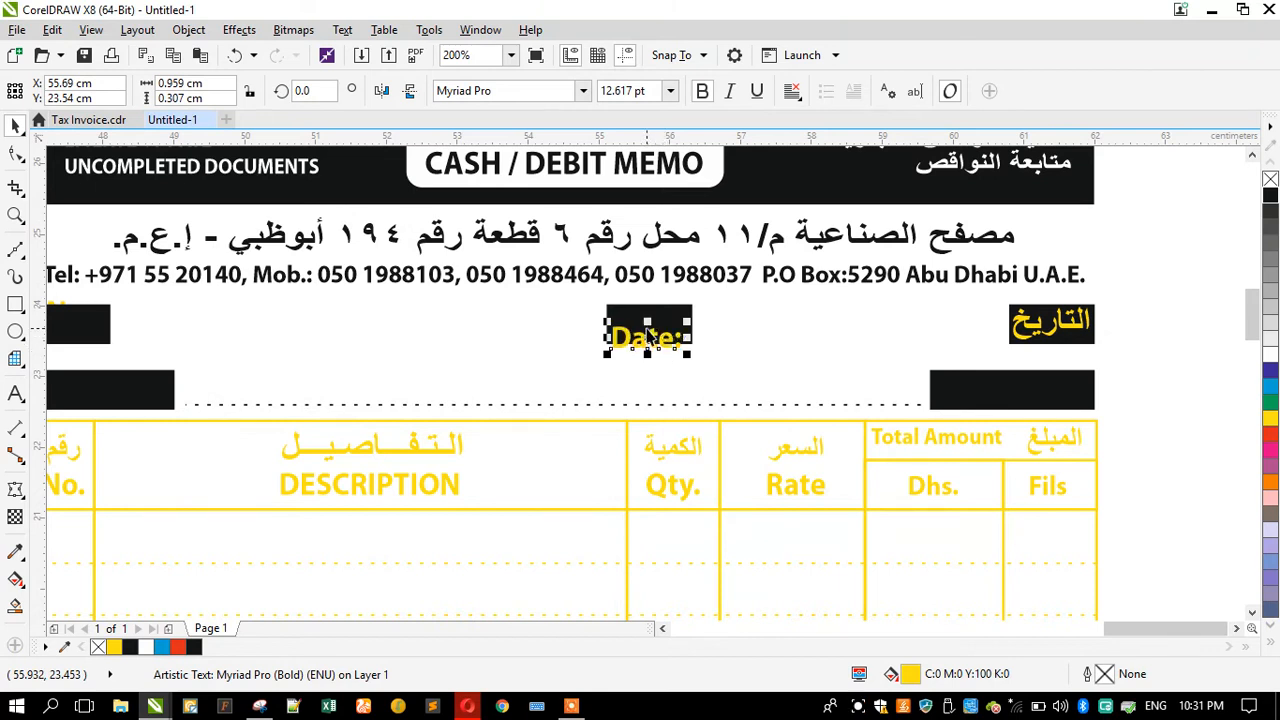
left_click(640, 311, "shift")
key("e")
key("c")
Step: Send the Arabic Mr./M/s. box behind its label
left_click_drag(912, 360, 1085, 420)
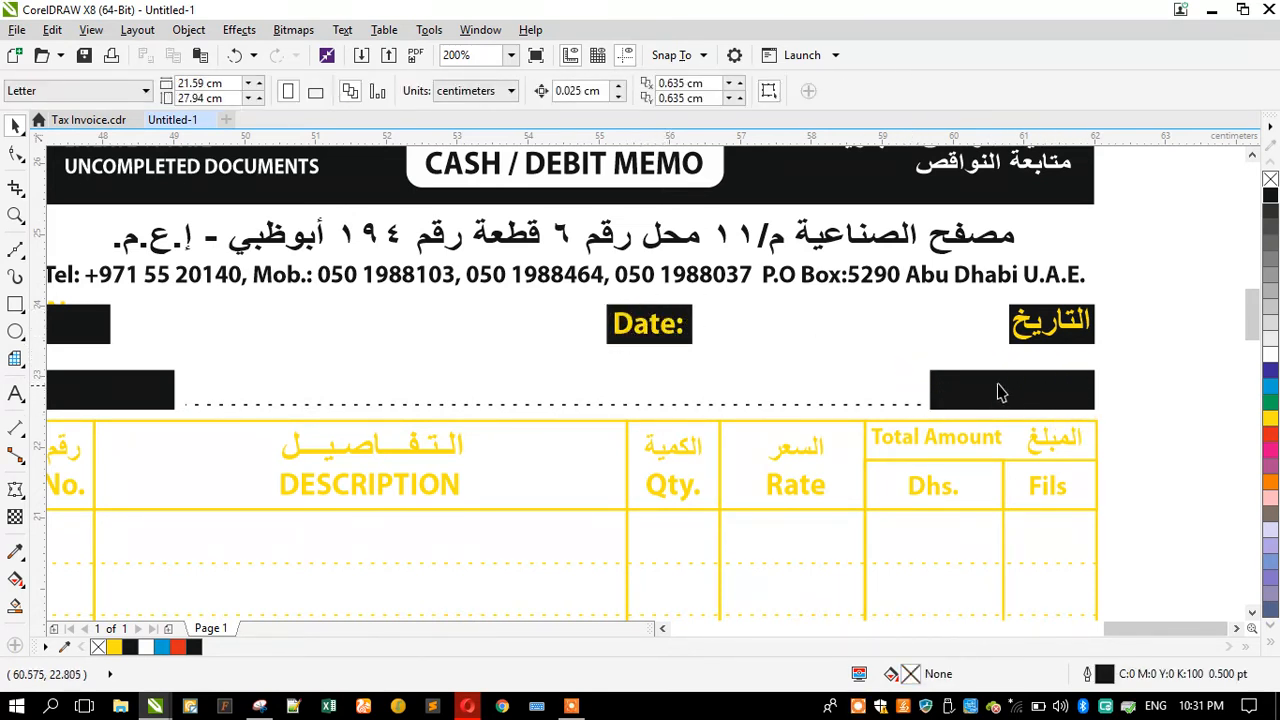
left_click(1000, 391)
key("shift+Page_Down")
left_click(974, 347)
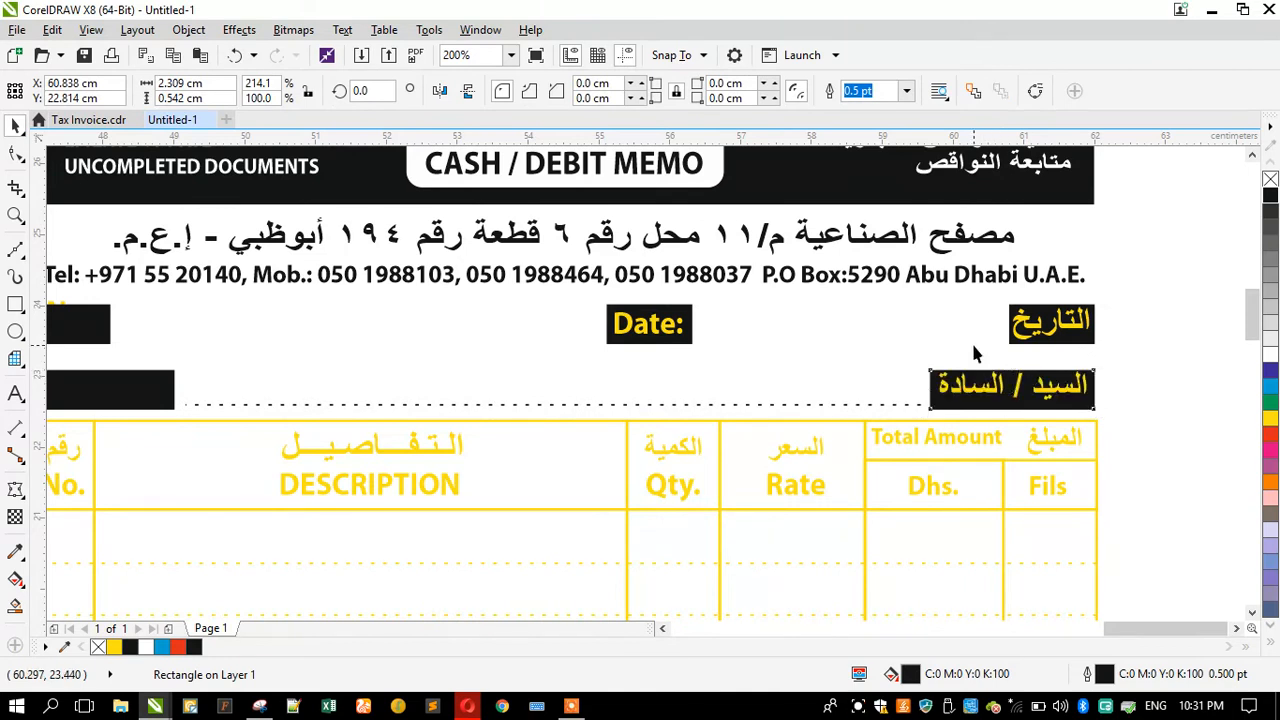
left_click(1033, 406)
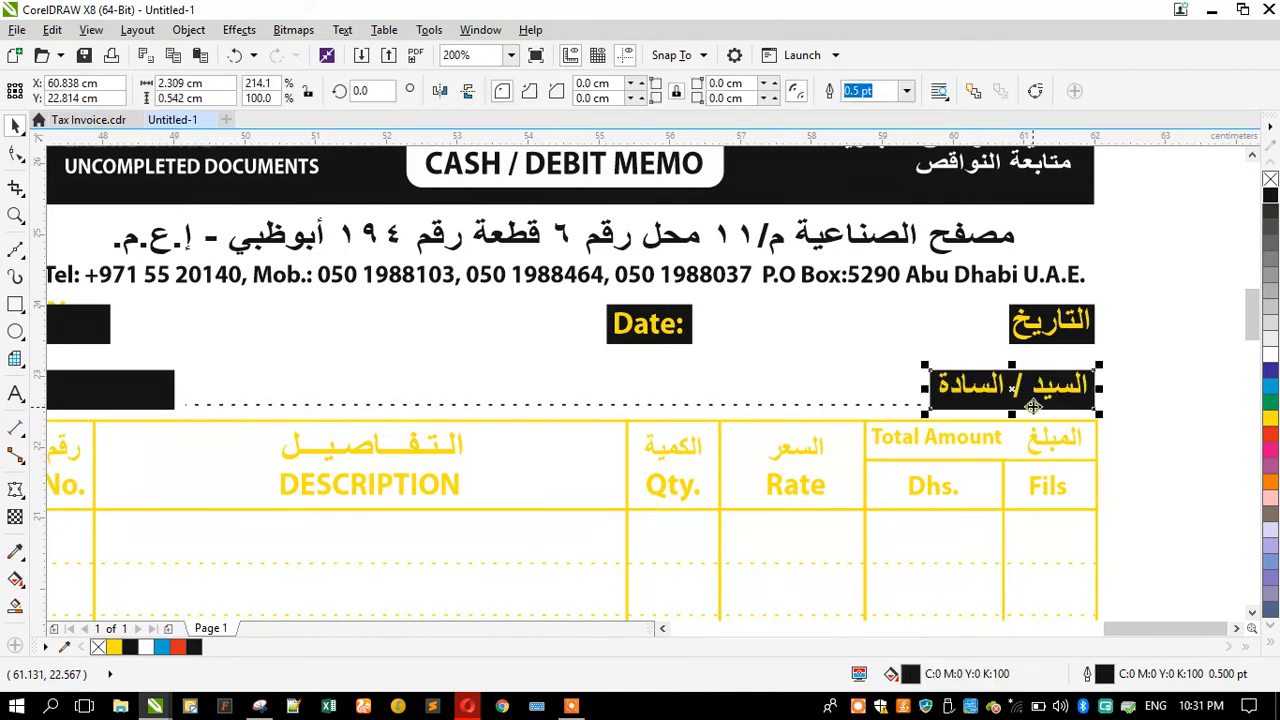
left_click(1088, 340, "shift")
left_click(929, 285, "shift")
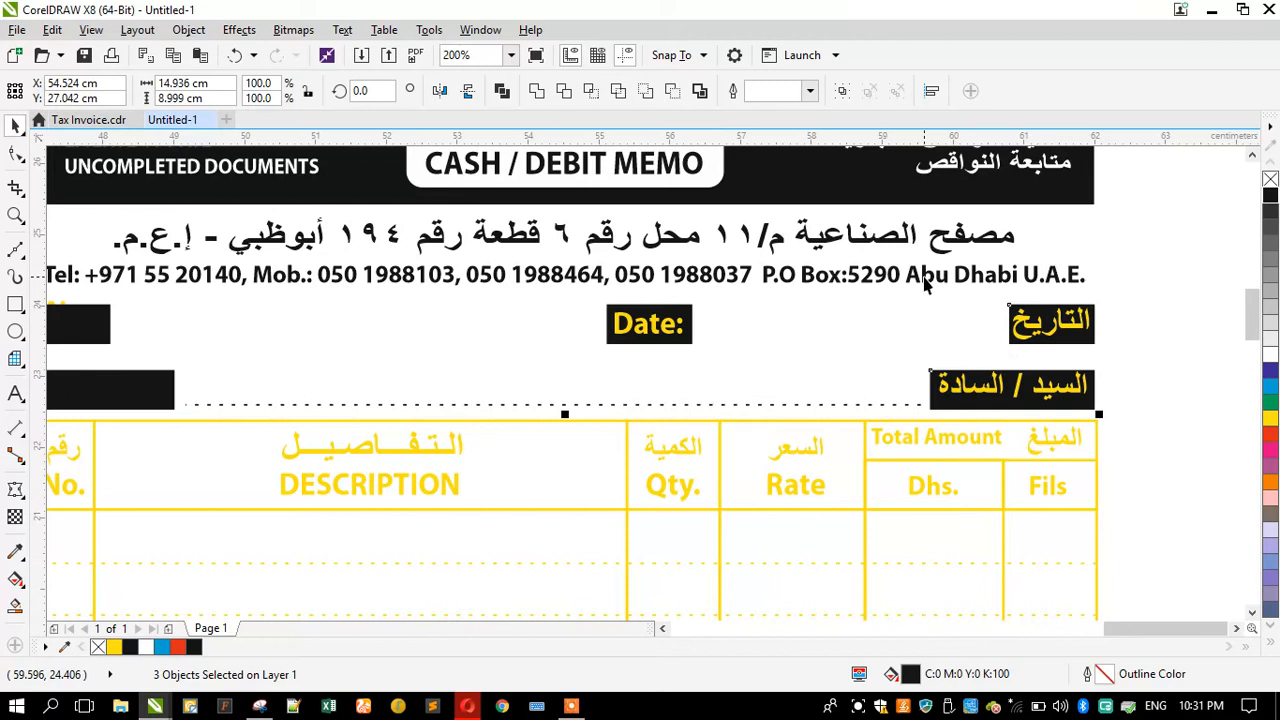
left_click(1154, 350)
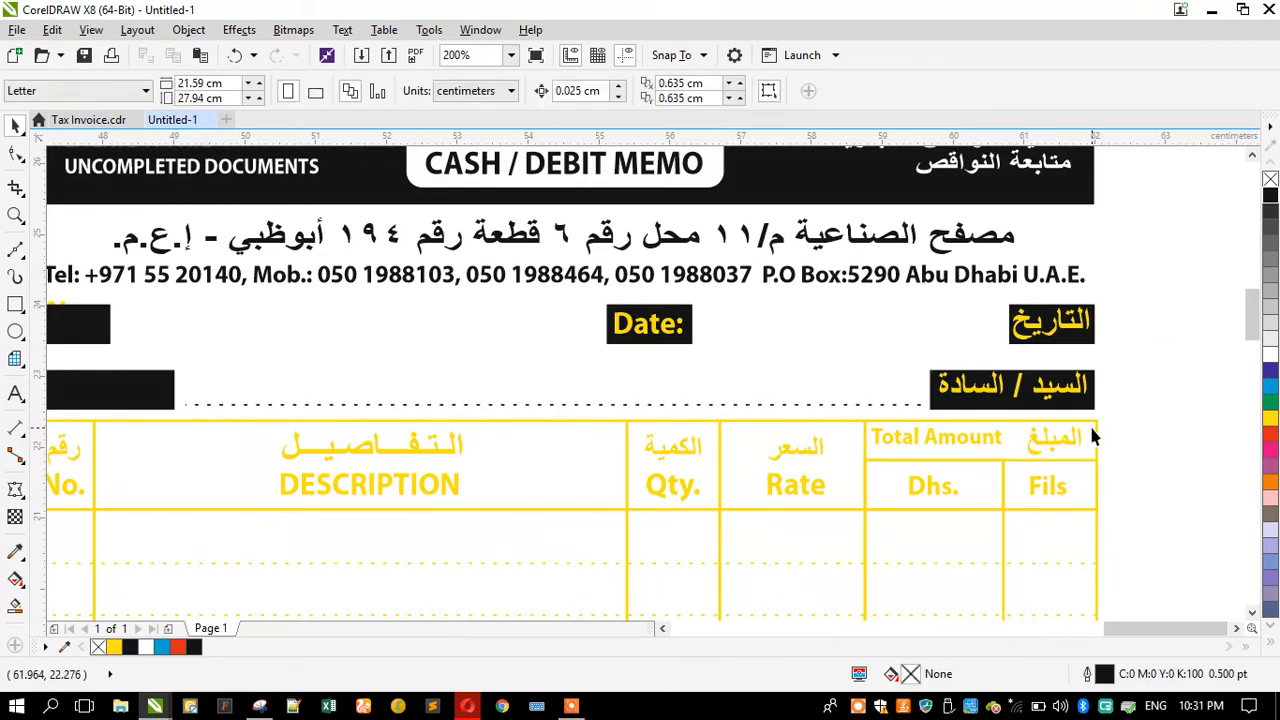
left_click(1091, 407)
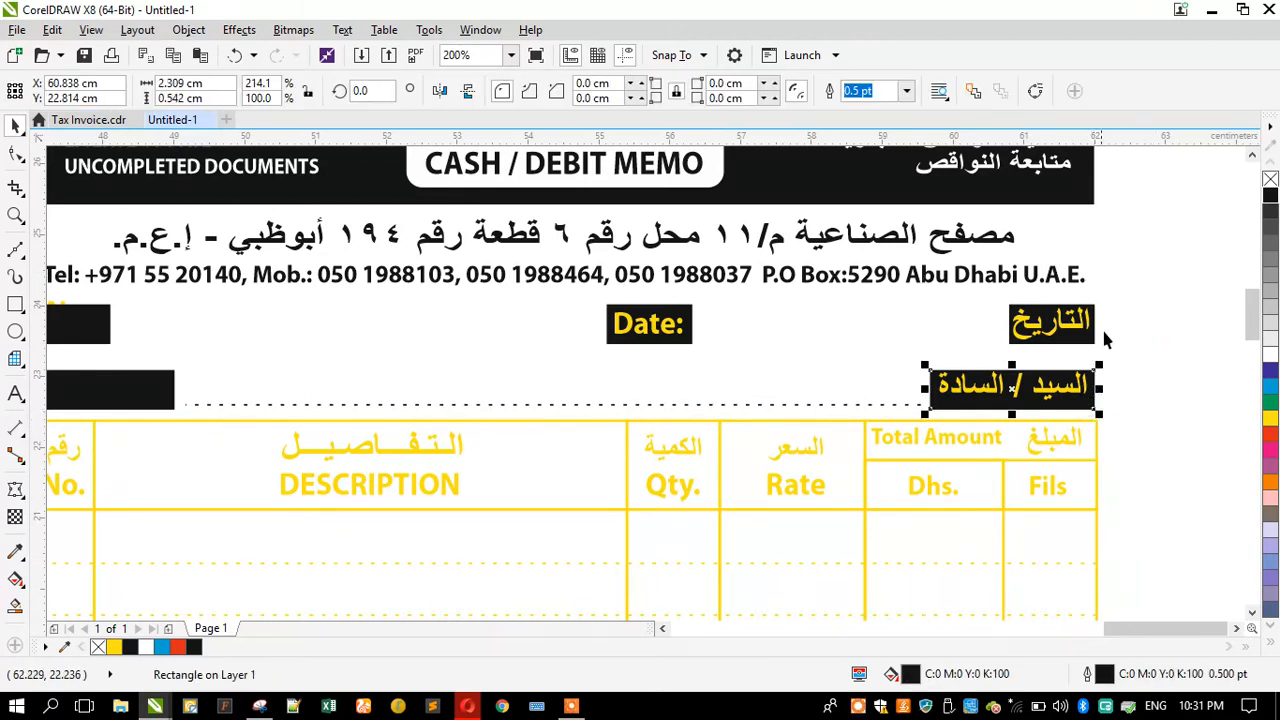
left_click(1070, 200)
Step: Inspect the left edges of the No. and Mr./M/s. boxes against the table border
scroll(1022, 283, "down", 2)
left_click_drag(1048, 200, 1048, 437)
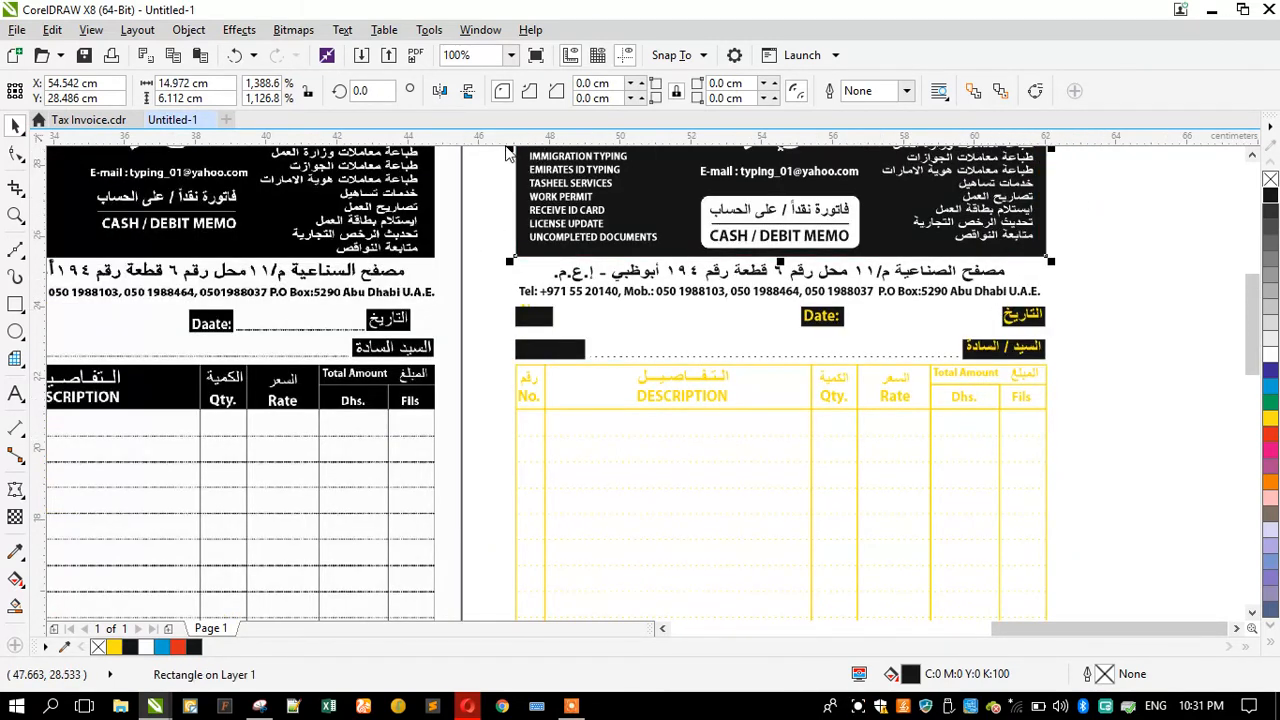
left_click_drag(500, 161, 511, 425)
scroll(502, 361, "up", 1)
left_click(525, 343)
left_click(537, 338)
left_click(543, 282, "shift")
left_click(530, 461, "shift")
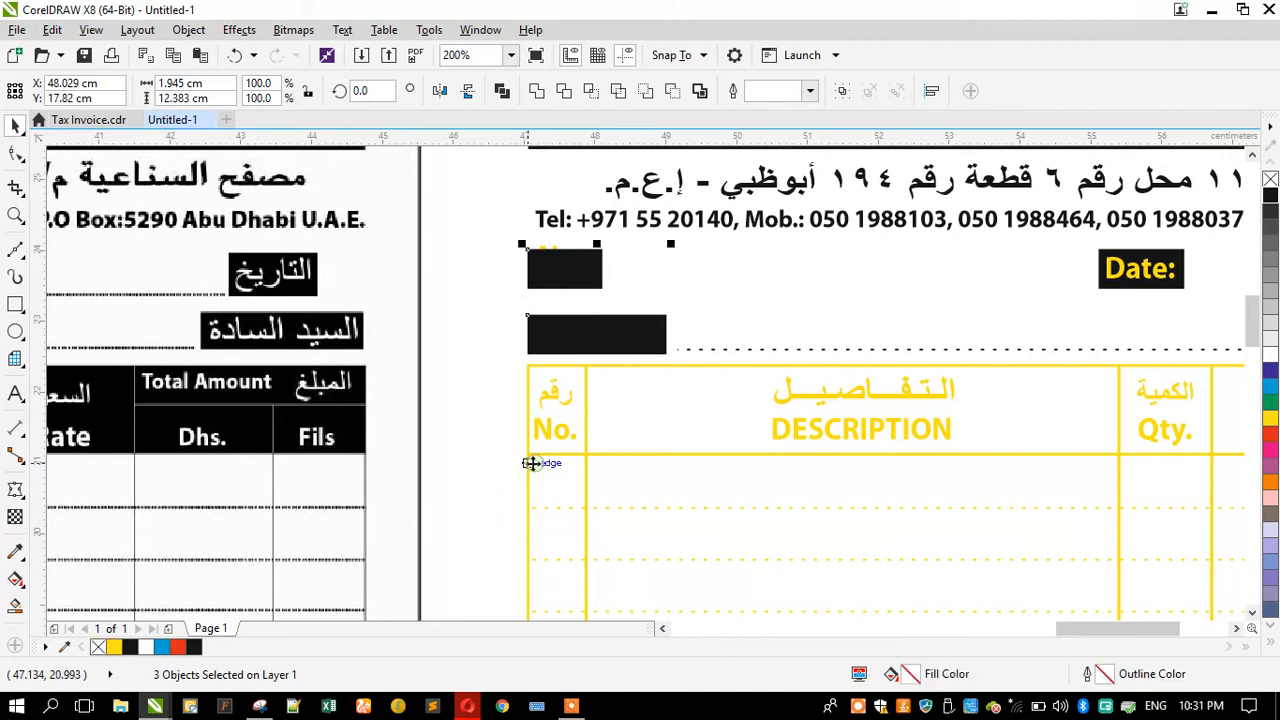
left_click(479, 364)
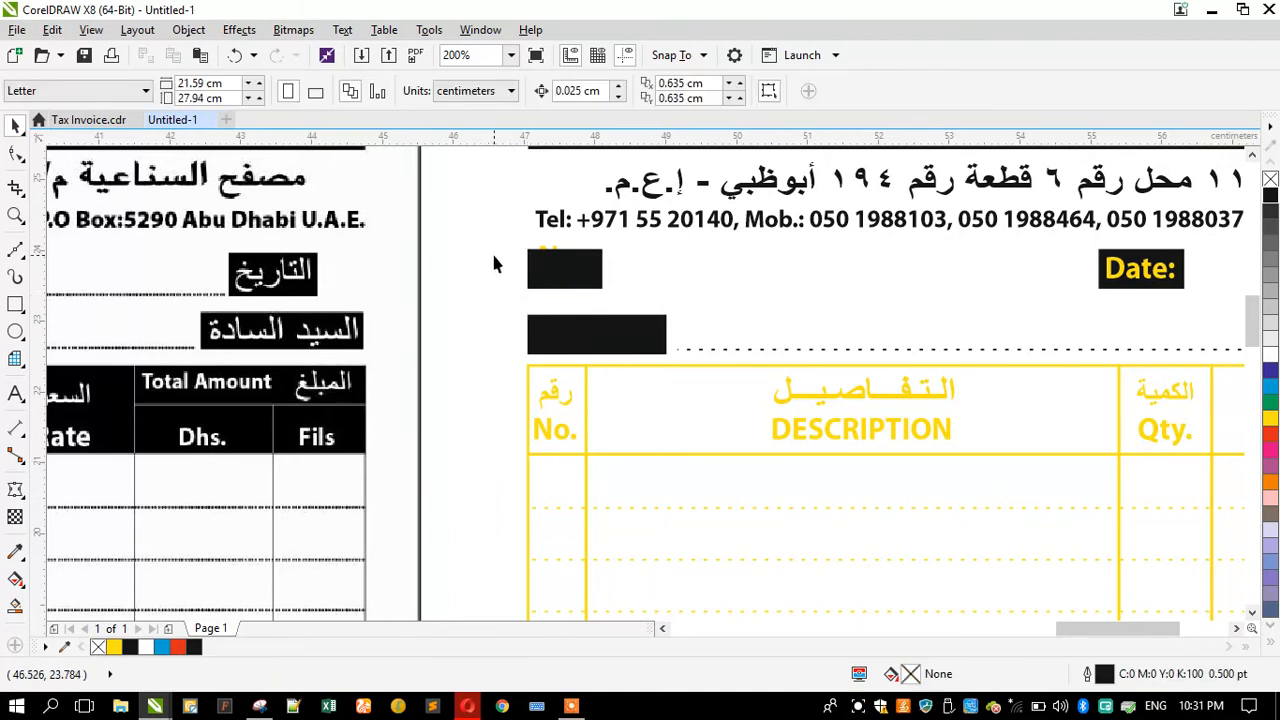
Step: Center the No. label on its black box
left_click_drag(572, 287, 600, 292)
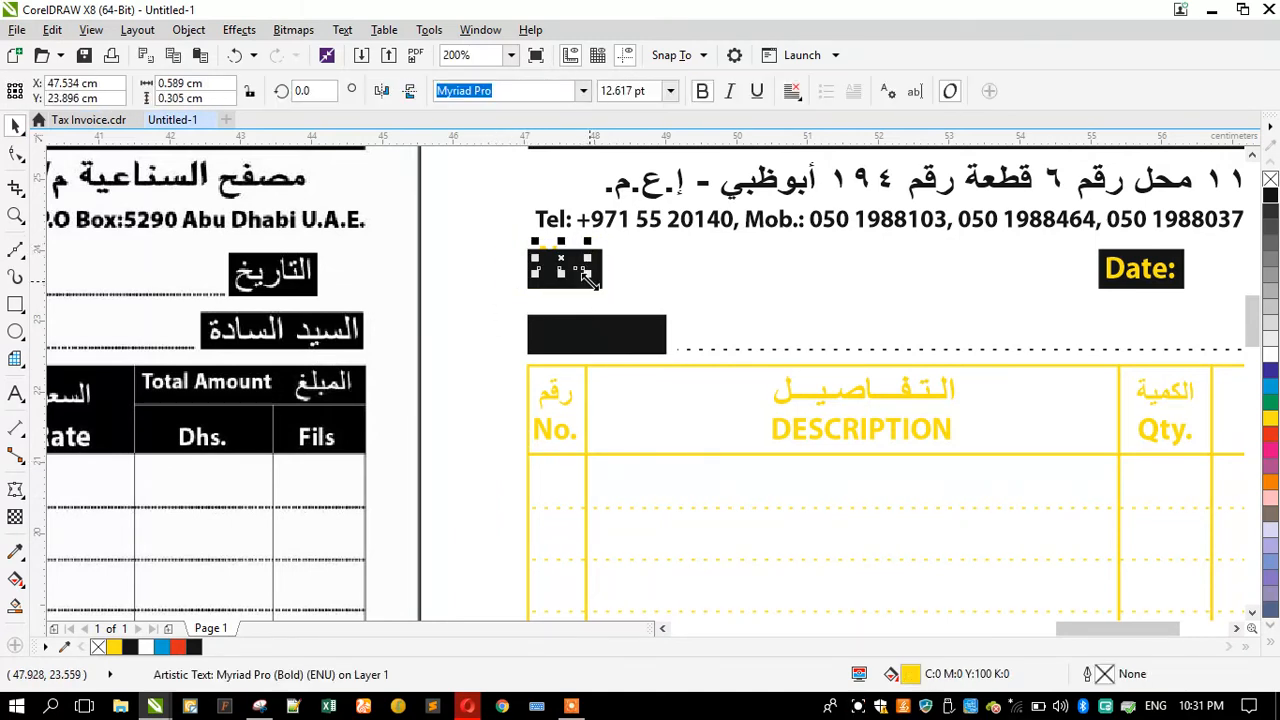
left_click(575, 287, "shift")
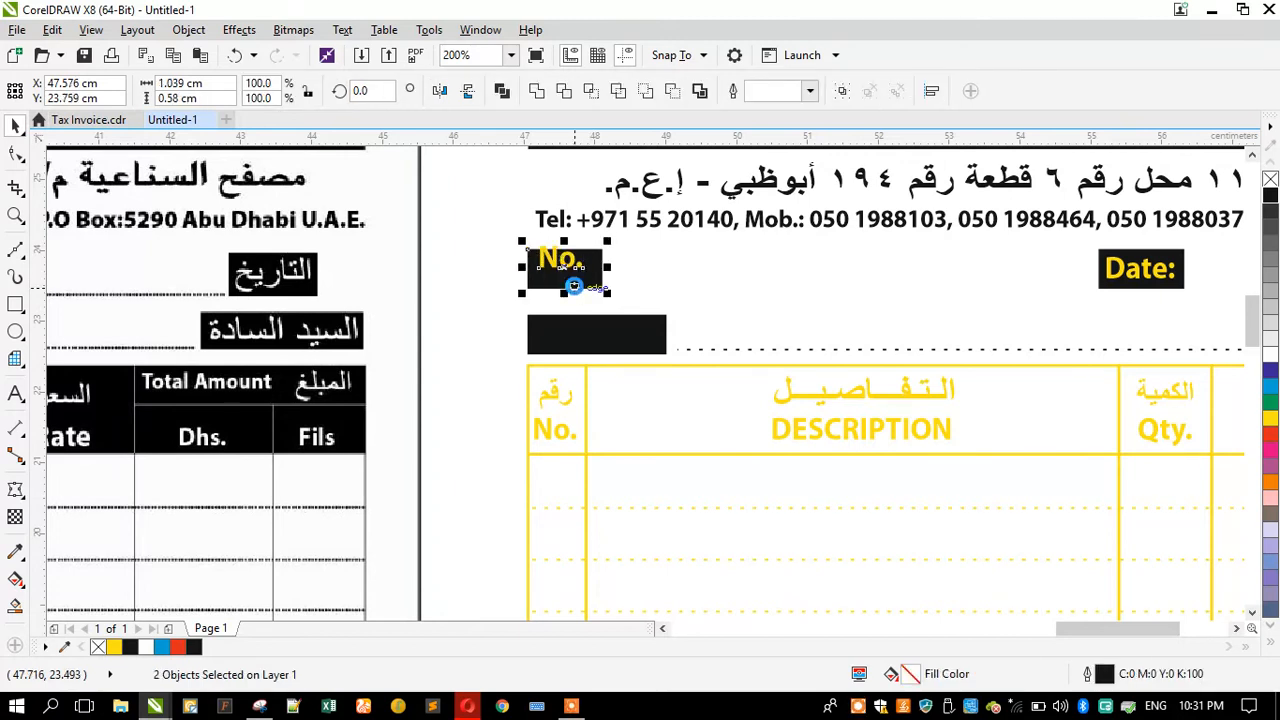
key("c")
key("Escape")
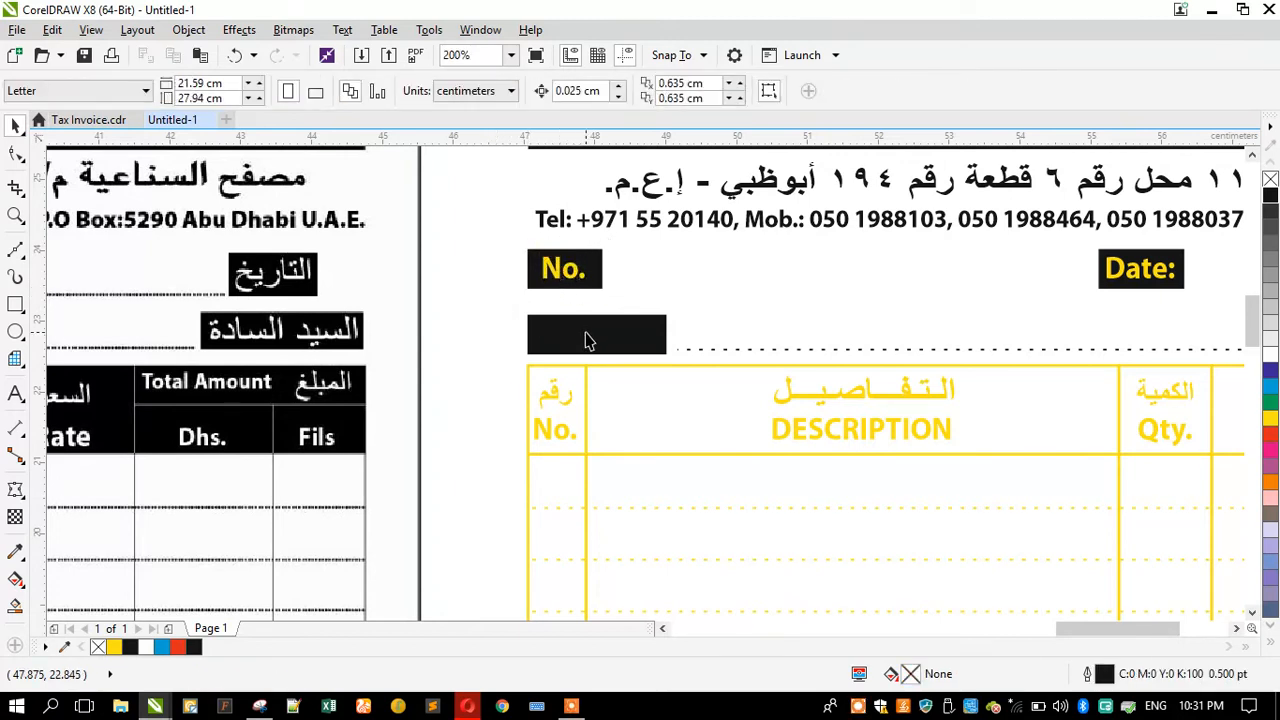
Step: Send the Mr./M/s. box behind its label
left_click(588, 336)
key("shift+Page_Down")
left_click(471, 345)
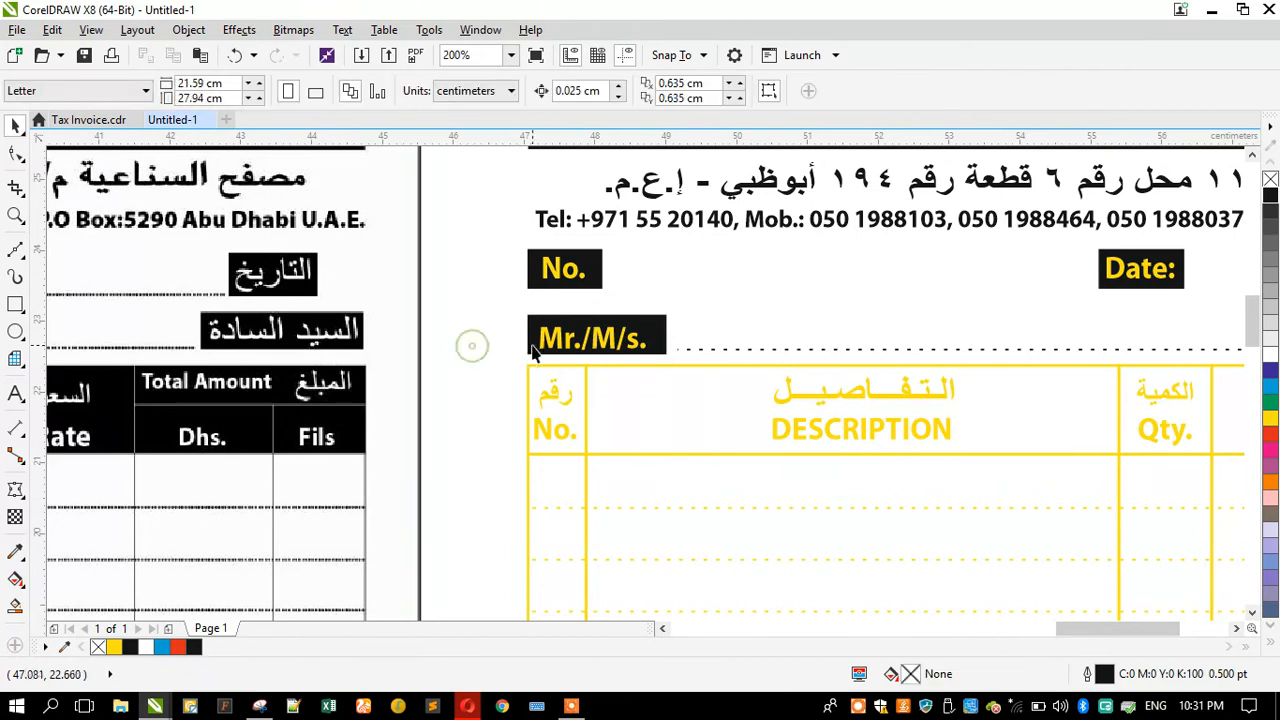
Step: Center the Mr./M/s. label on its black box
left_click(551, 340)
left_click(548, 318, "shift")
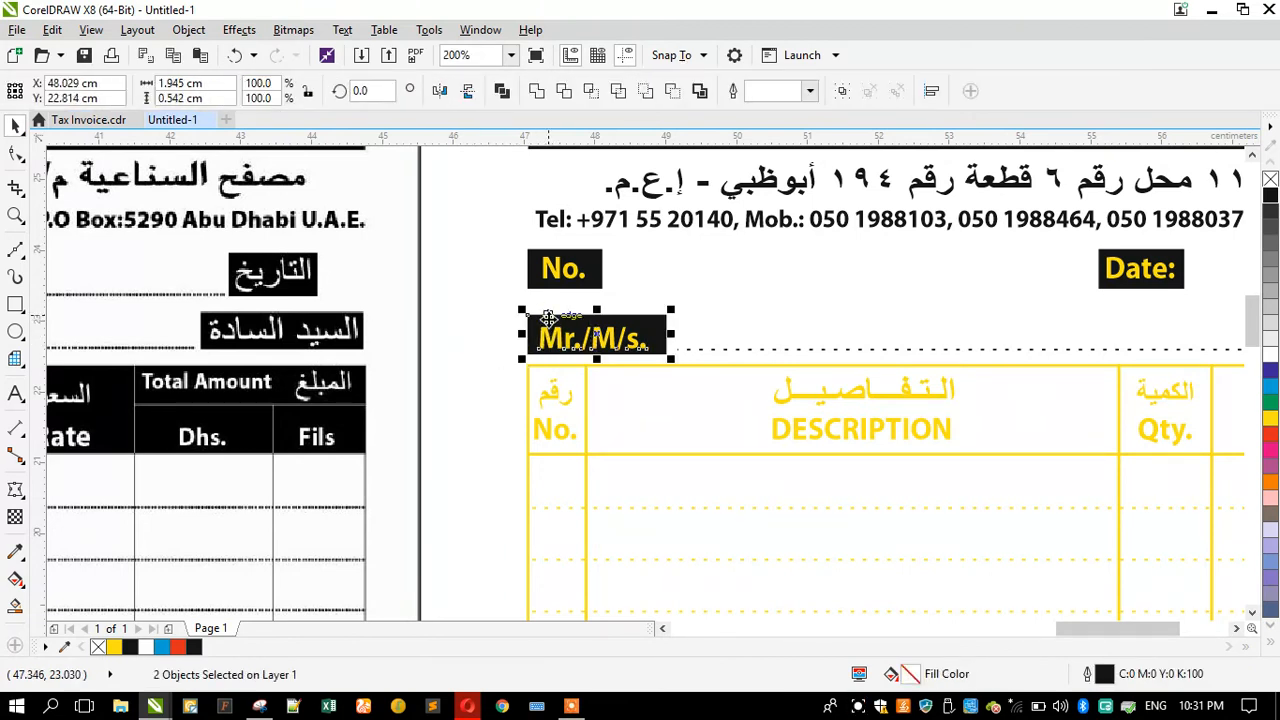
key("e")
key("c")
left_click(480, 344)
Step: Zoom in to inspect how the Mr./M/s. label sits within its box
scroll(553, 328, "up", 2)
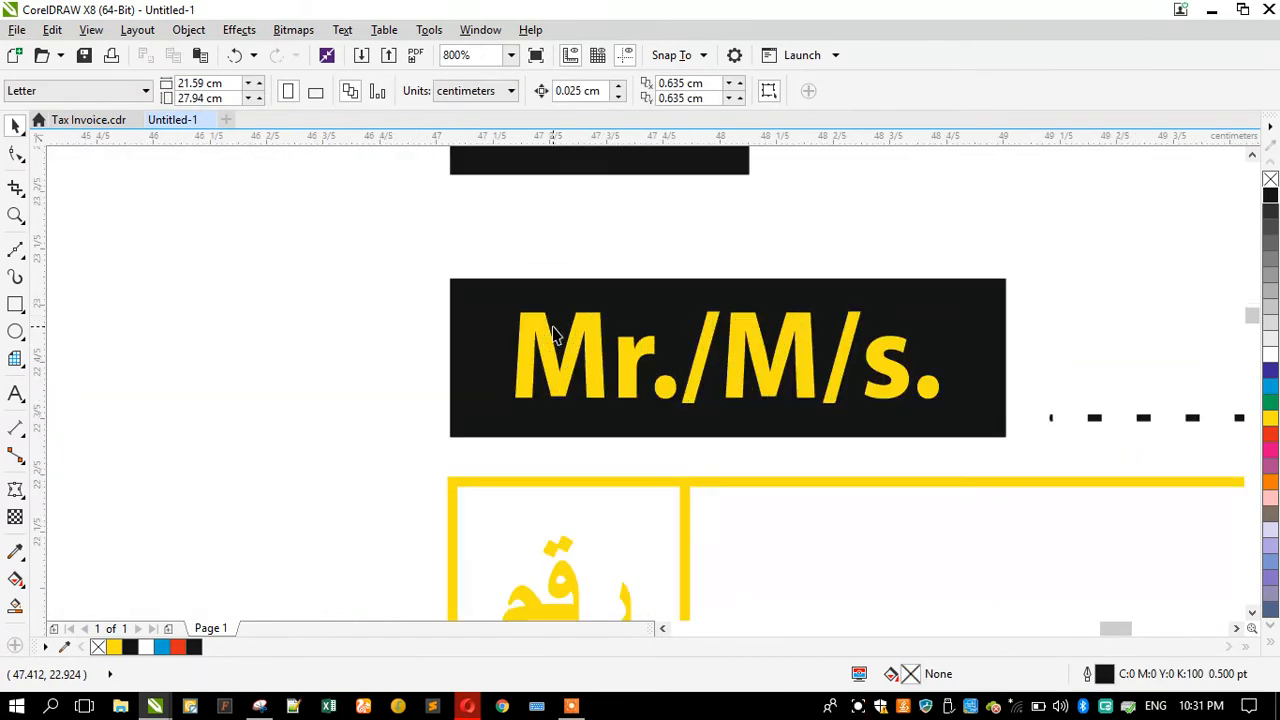
left_click(529, 347)
scroll(453, 333, "down", 1)
scroll(417, 364, "down", 1)
left_click(387, 380)
scroll(546, 355, "down", 1)
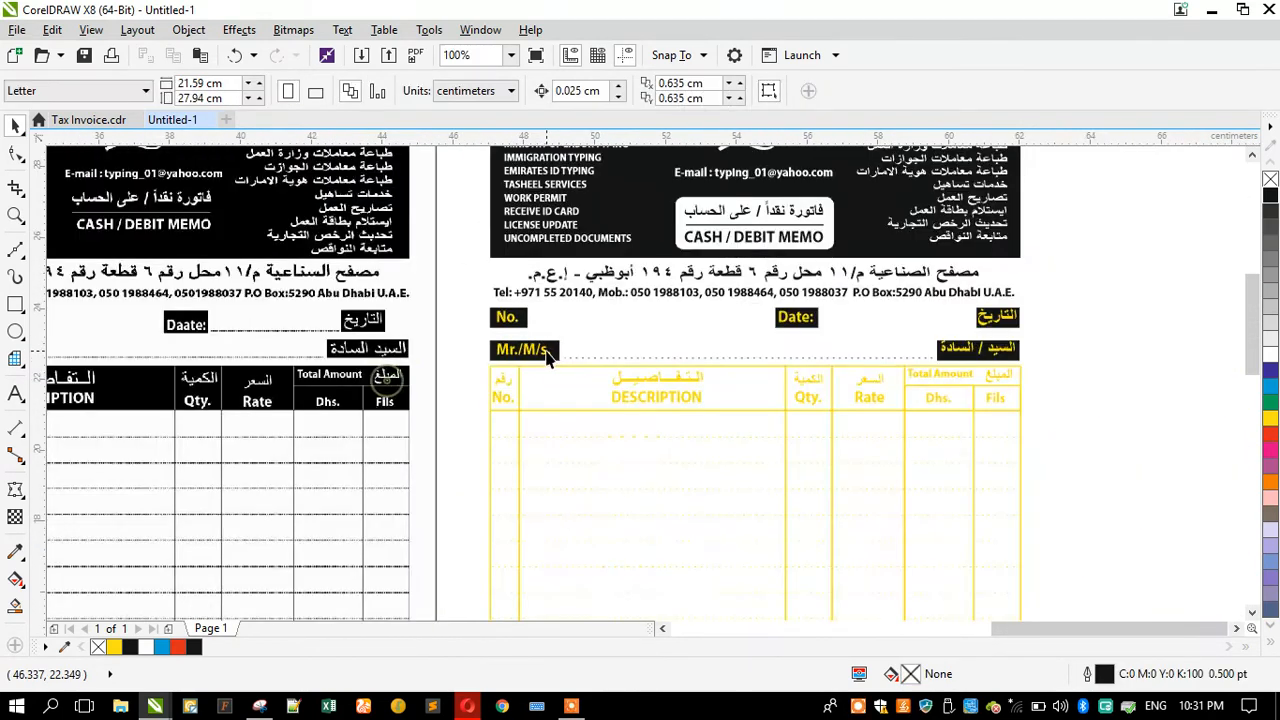
scroll(980, 320, "up", 1)
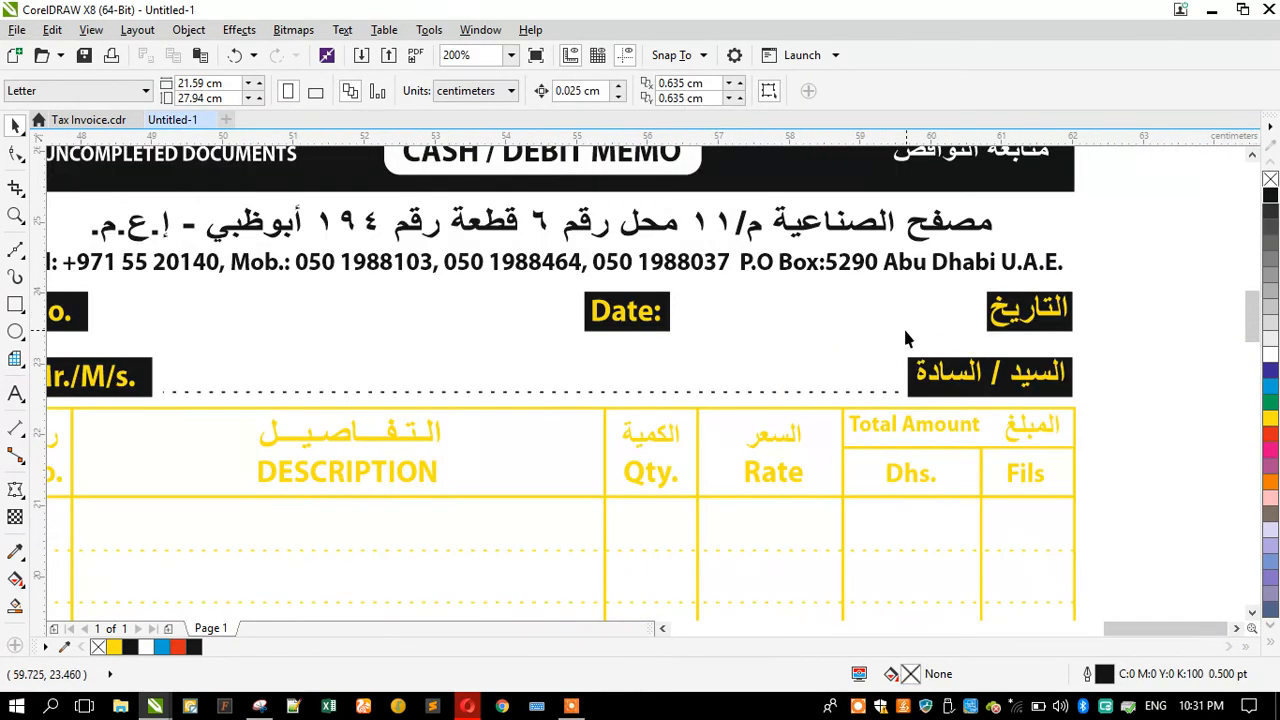
Step: Copy the dotted line up to the Date row and shorten it to run between Date: and the Arabic date label
left_click_drag(1122, 339, 657, 312)
left_click_drag(724, 393, 812, 326)
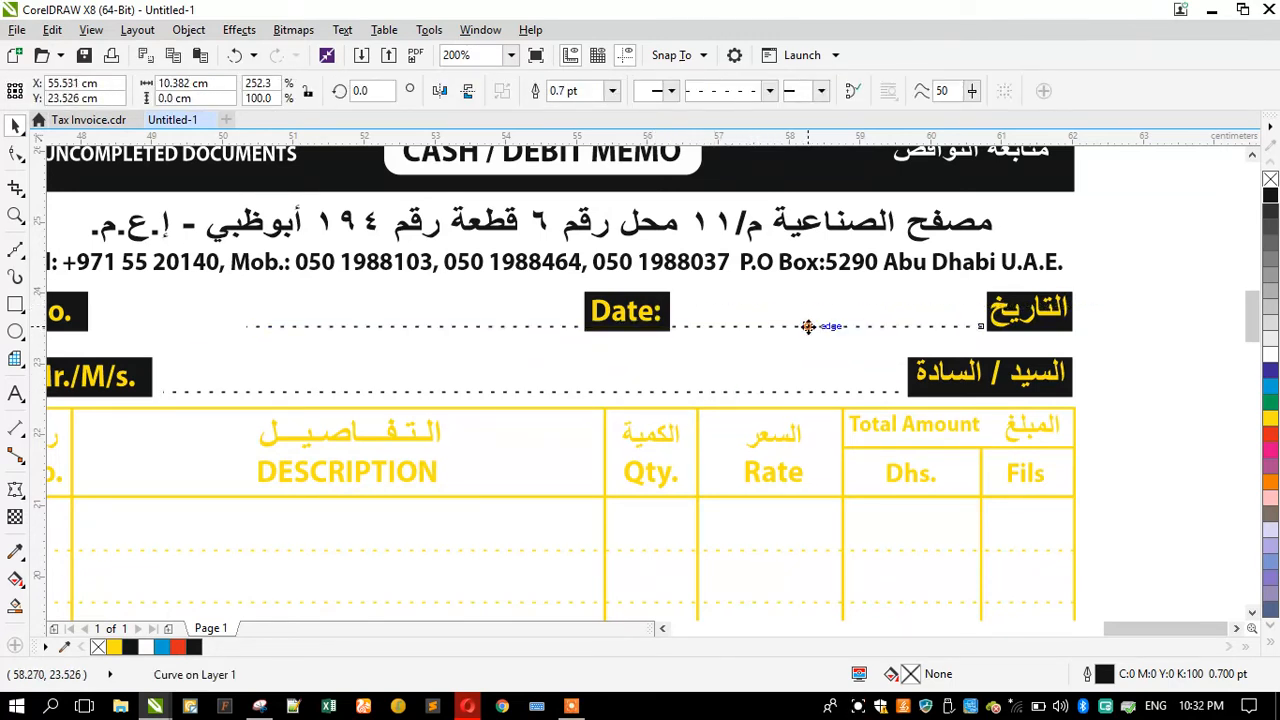
left_click_drag(238, 326, 667, 351)
scroll(697, 340, "down", 2)
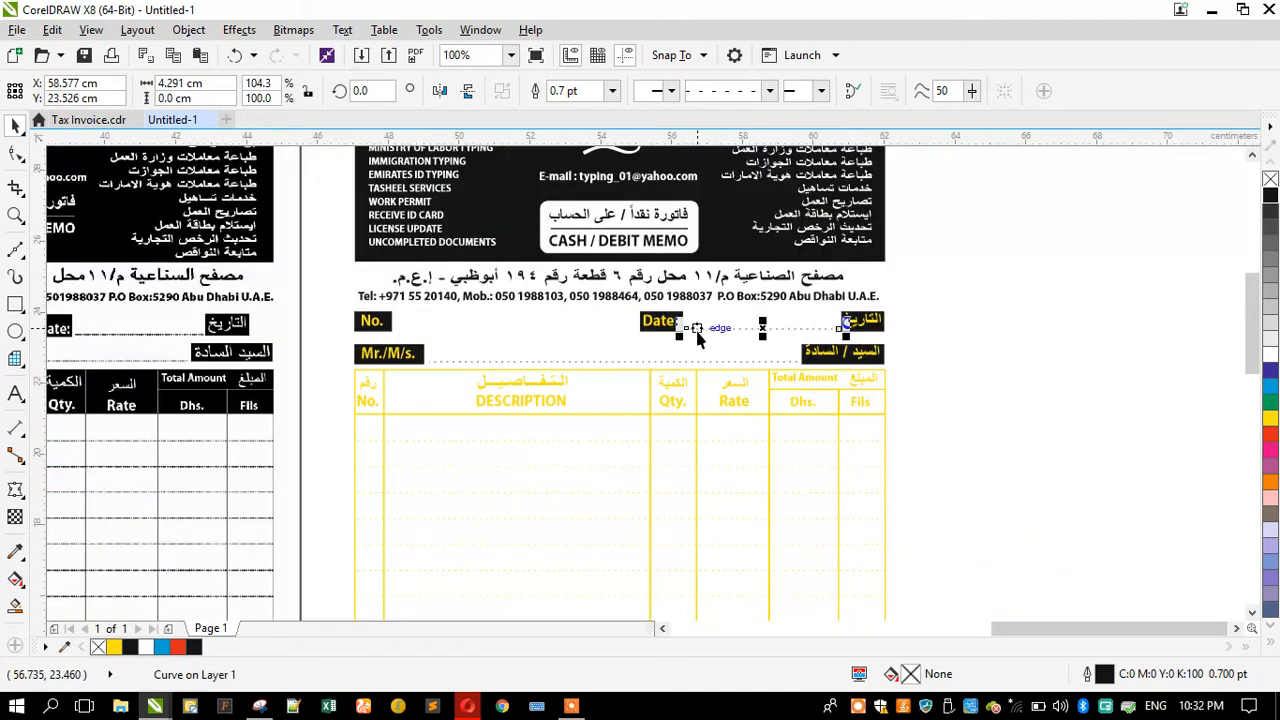
Step: Fill the No., DESCRIPTION, Qty. and Rate header cells with black and send them behind their labels
scroll(473, 397, "up", 1)
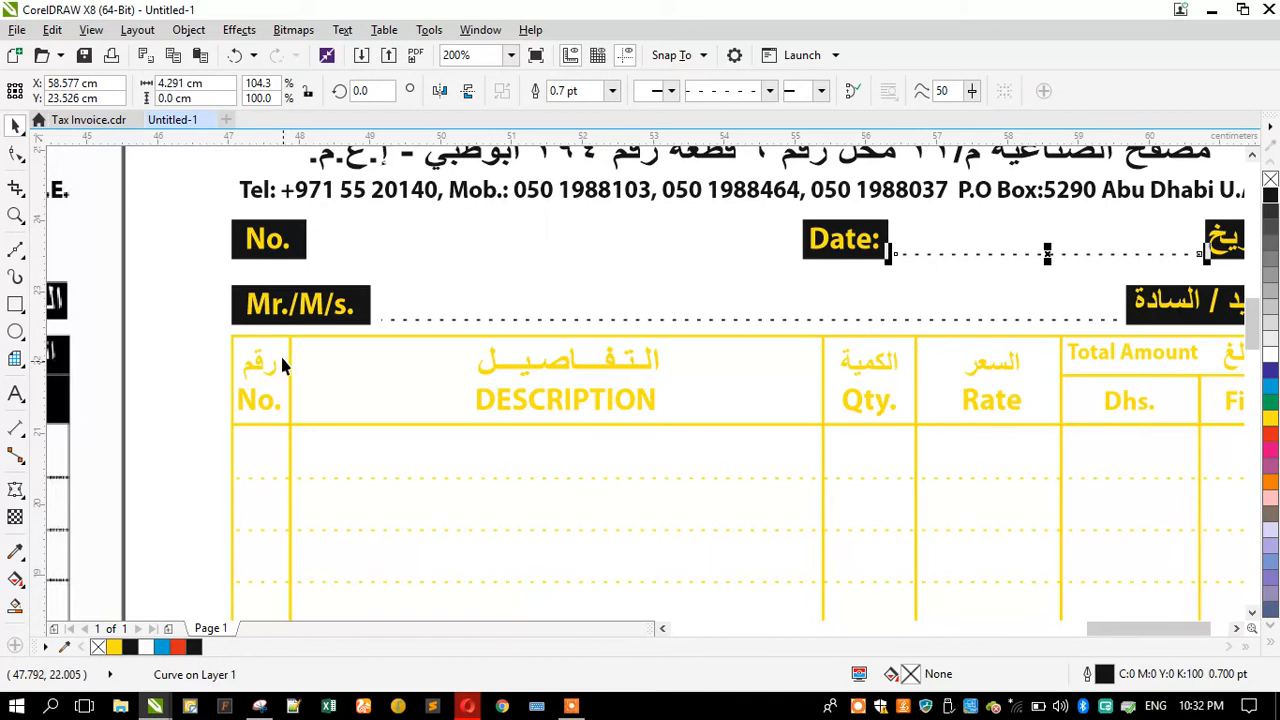
left_click(262, 368)
left_click(250, 400, "shift")
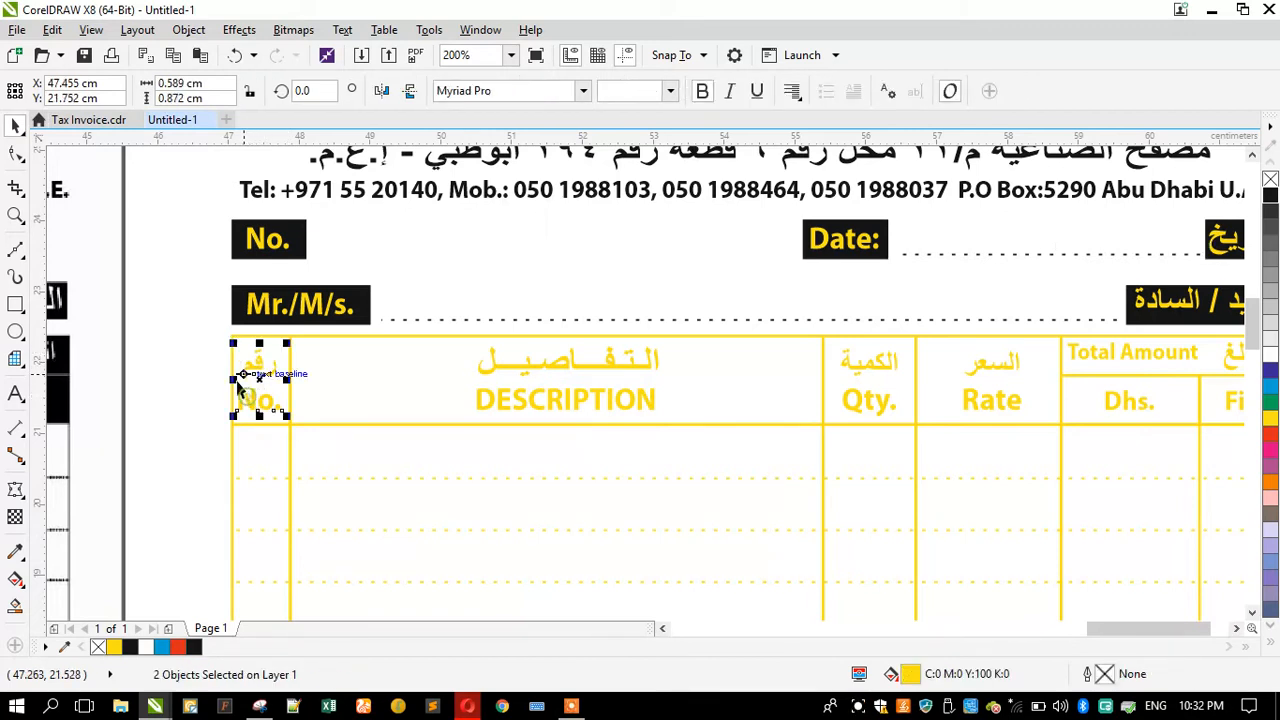
scroll(233, 386, "up", 1)
left_click(232, 365, "shift")
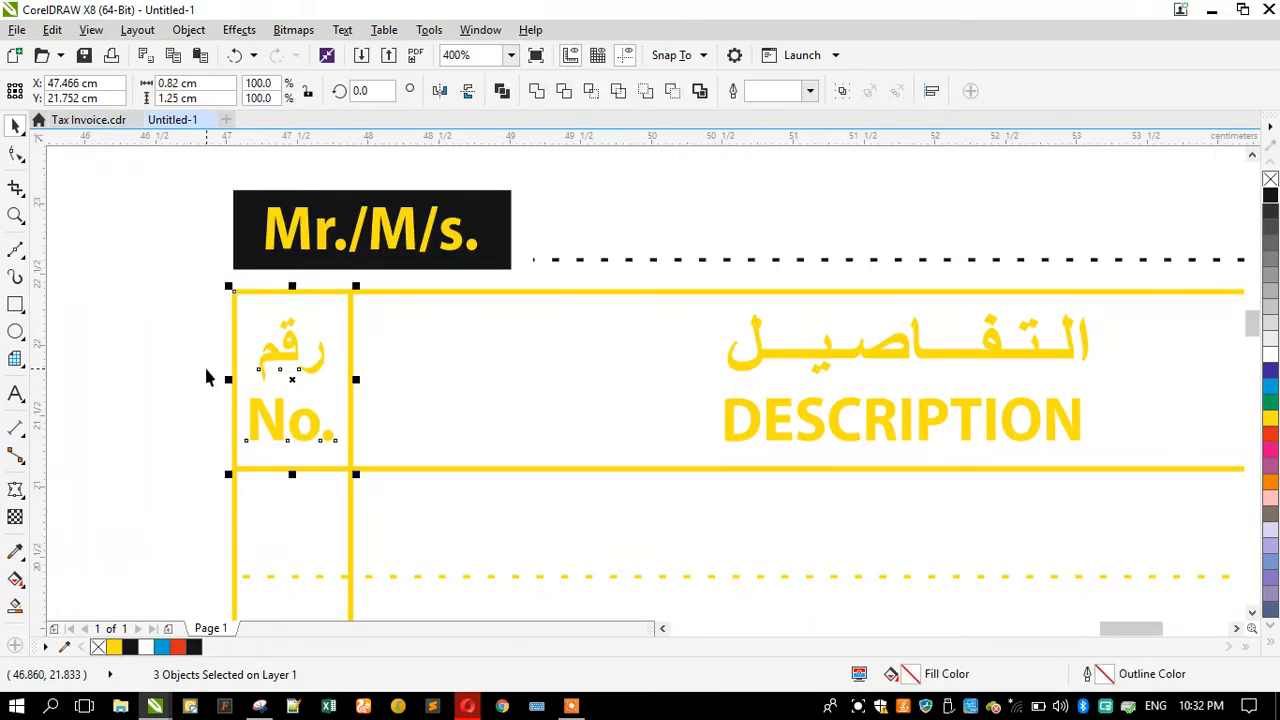
scroll(206, 370, "down", 1)
left_click(218, 346)
left_click(358, 366, "shift")
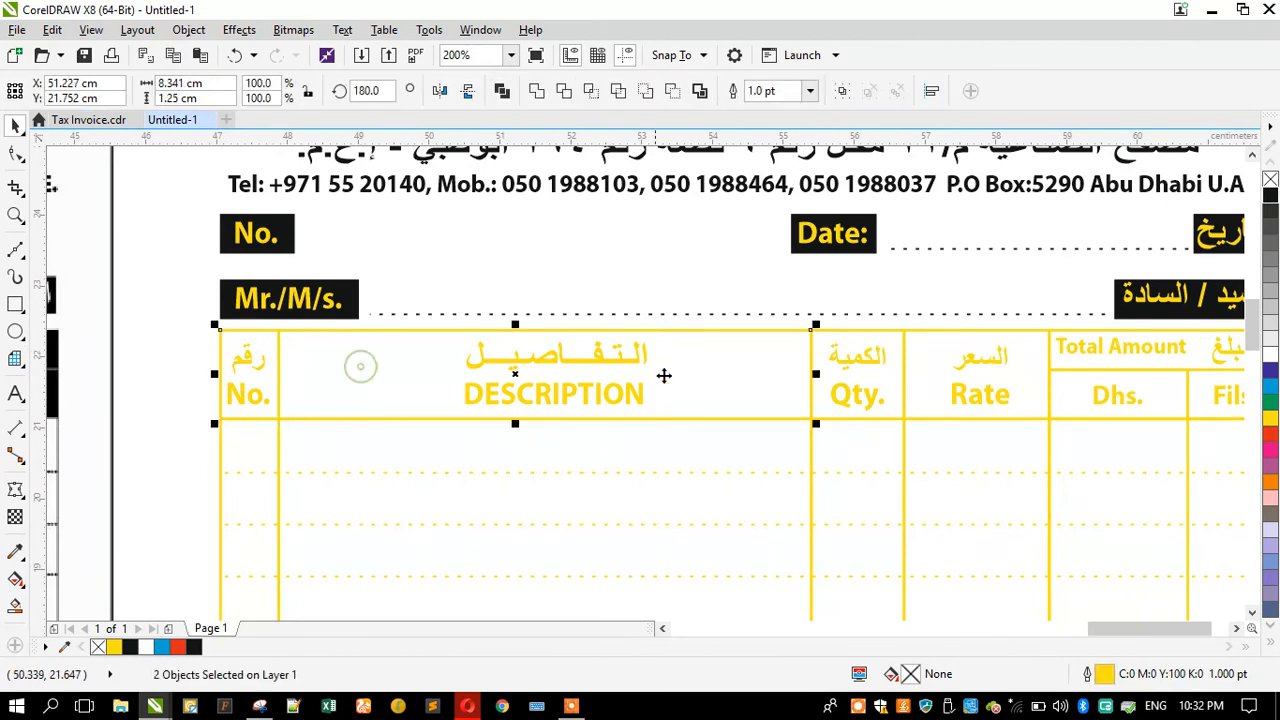
left_click(825, 333, "shift")
left_click(932, 342, "shift")
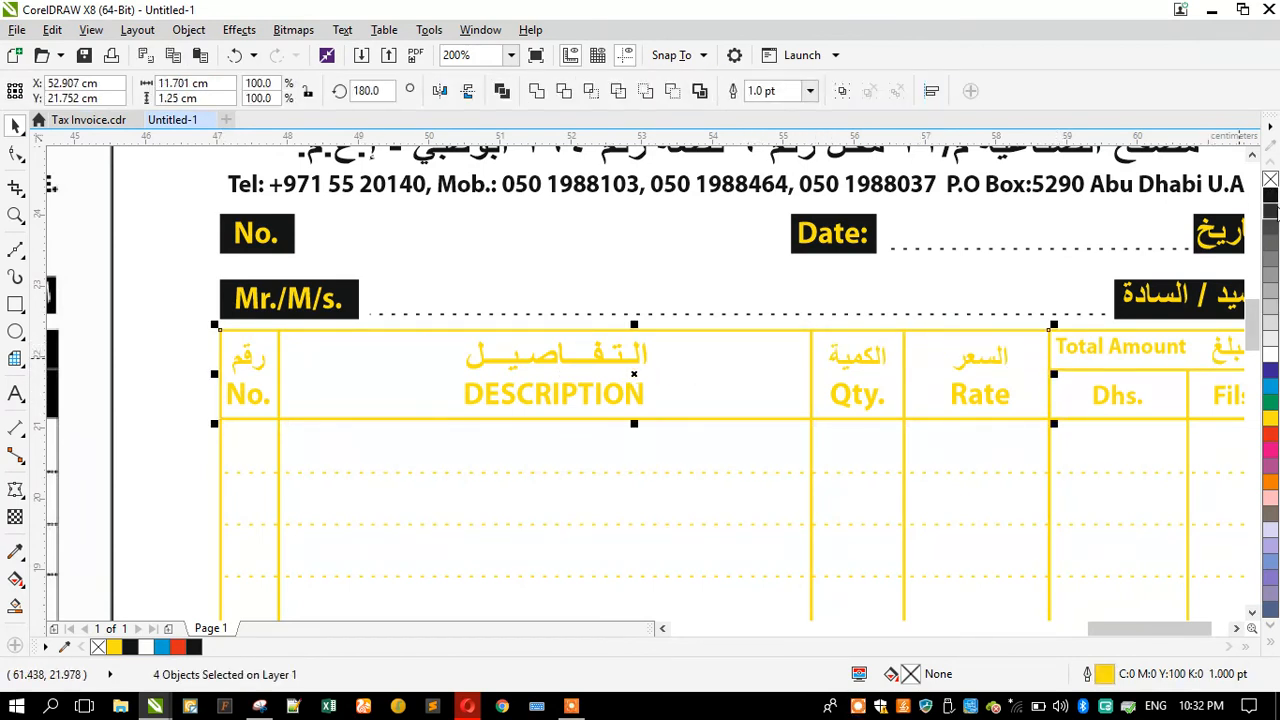
left_click(1271, 197)
key("shift+Page_Down")
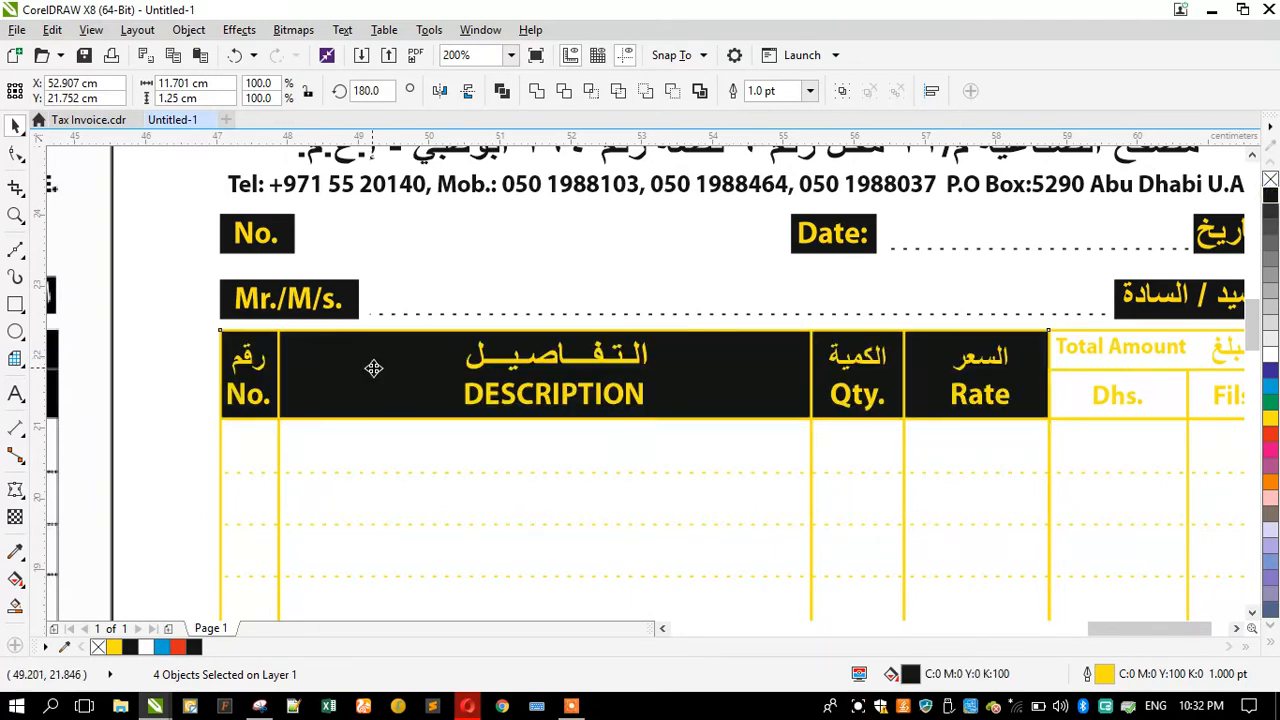
Step: Fill the Total Amount, Dhs. and Fils header block with black and send it behind its labels
scroll(398, 394, "down", 1)
scroll(832, 403, "up", 1)
left_click(922, 374)
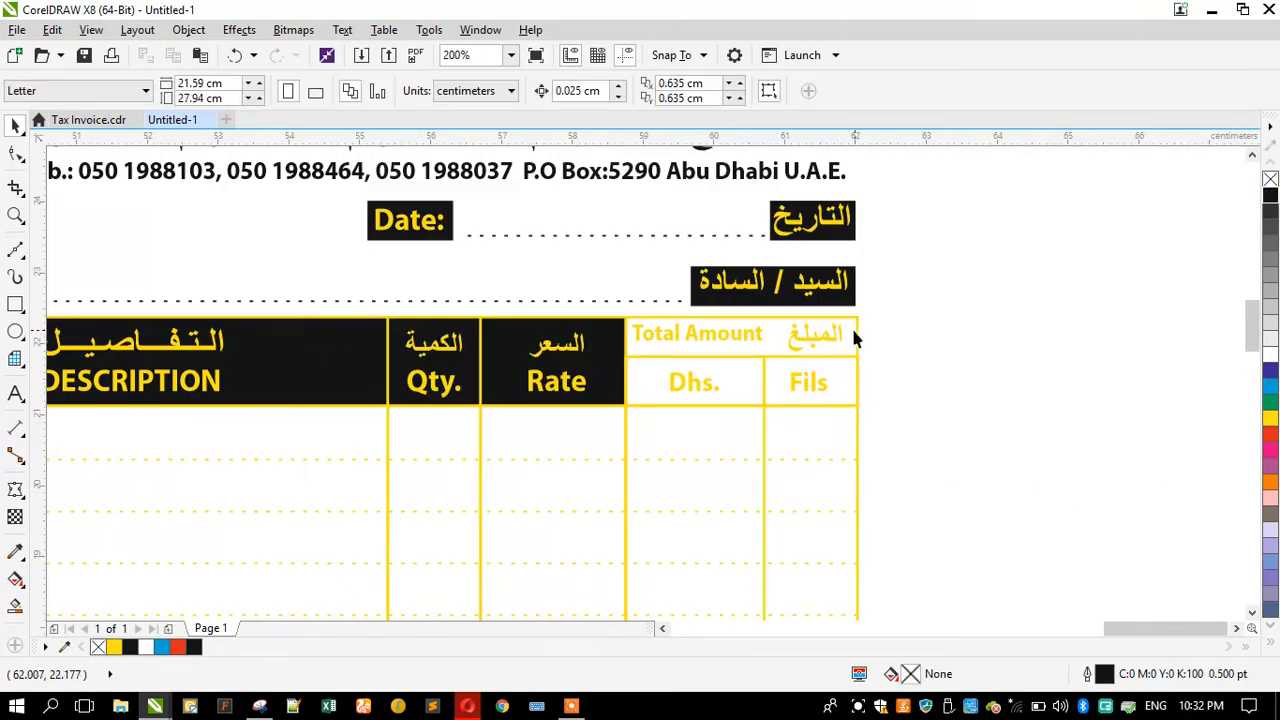
left_click(836, 346)
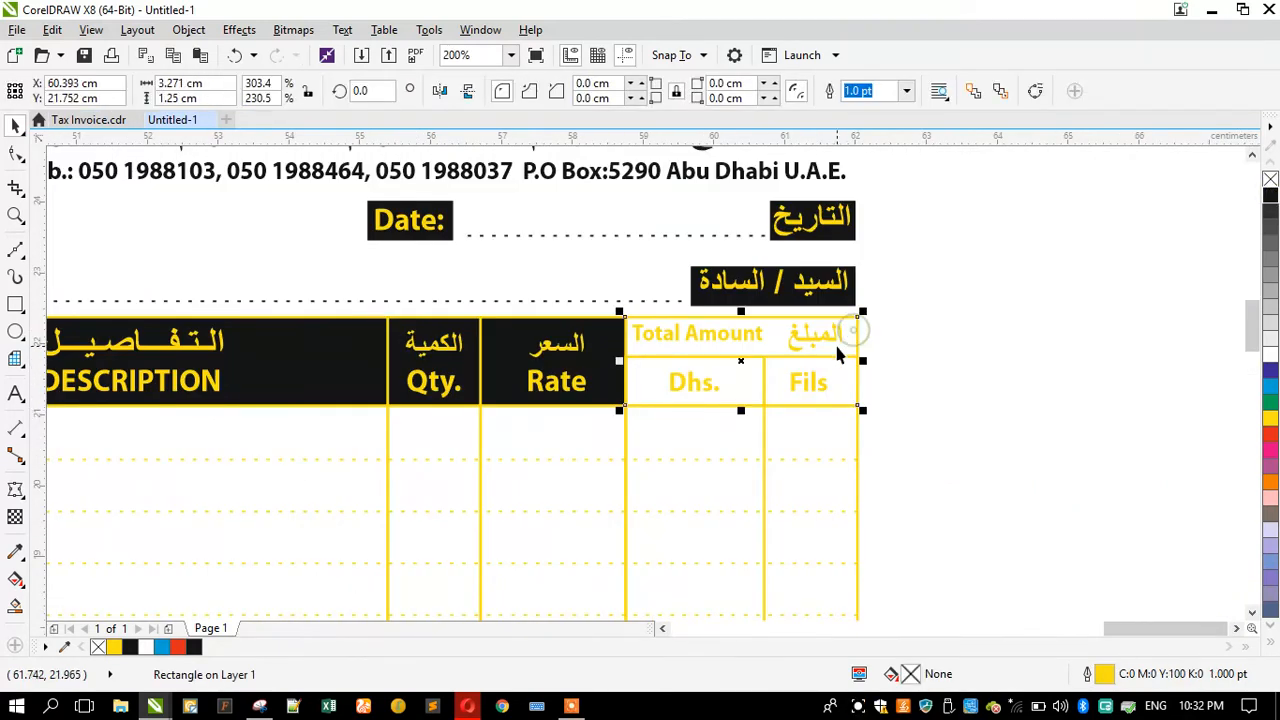
left_click(1268, 205)
key("shift+Page_Down")
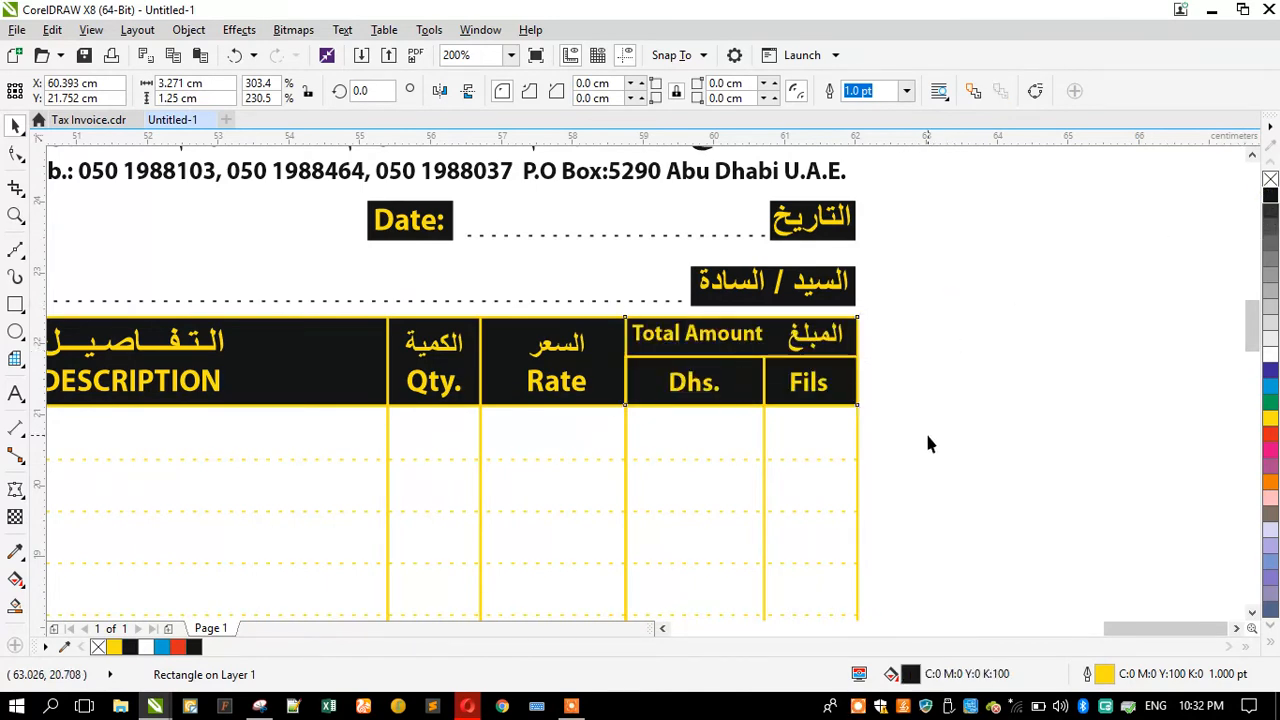
left_click(928, 443)
Step: Reposition the Arabic amount label within the Total Amount header cell
scroll(740, 375, "up", 2)
left_click_drag(762, 316, 780, 331)
left_click(988, 318)
left_click_drag(985, 305, 973, 309)
left_click_drag(1097, 239, 1095, 252)
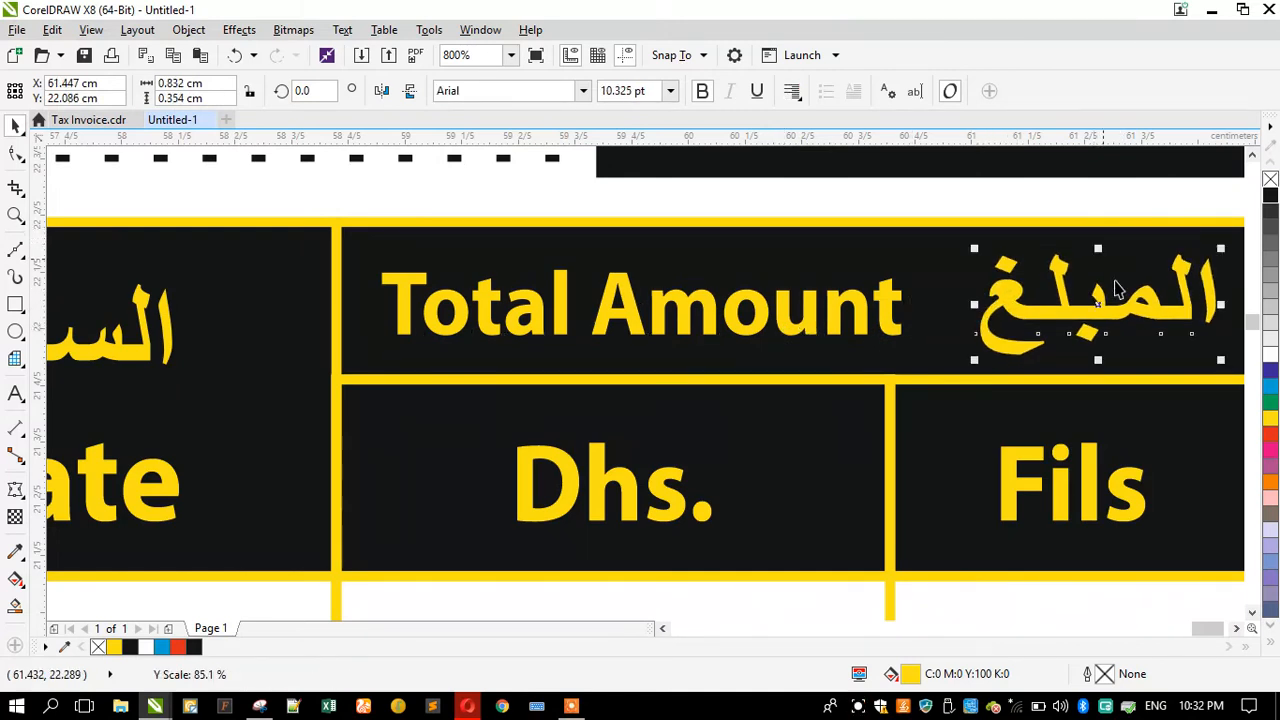
Step: Center the English and Arabic Rate labels on their header cell
scroll(925, 393, "down", 1)
left_click(866, 396)
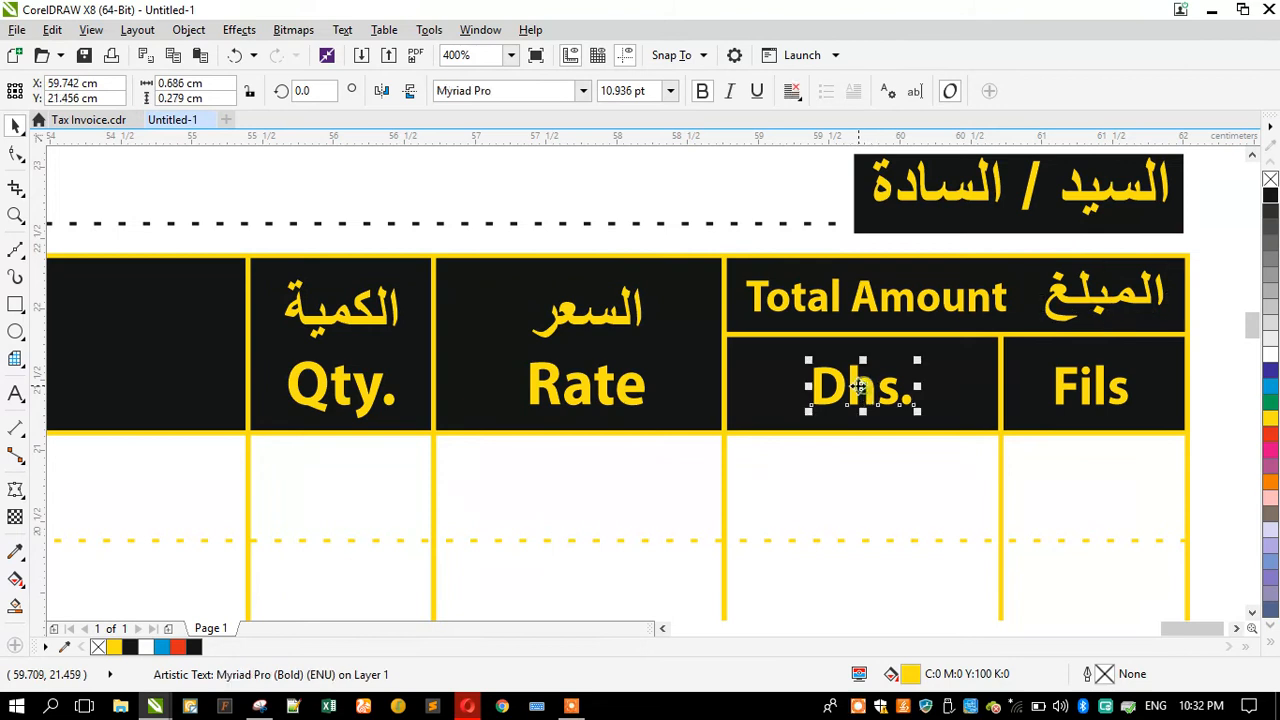
left_click(583, 393)
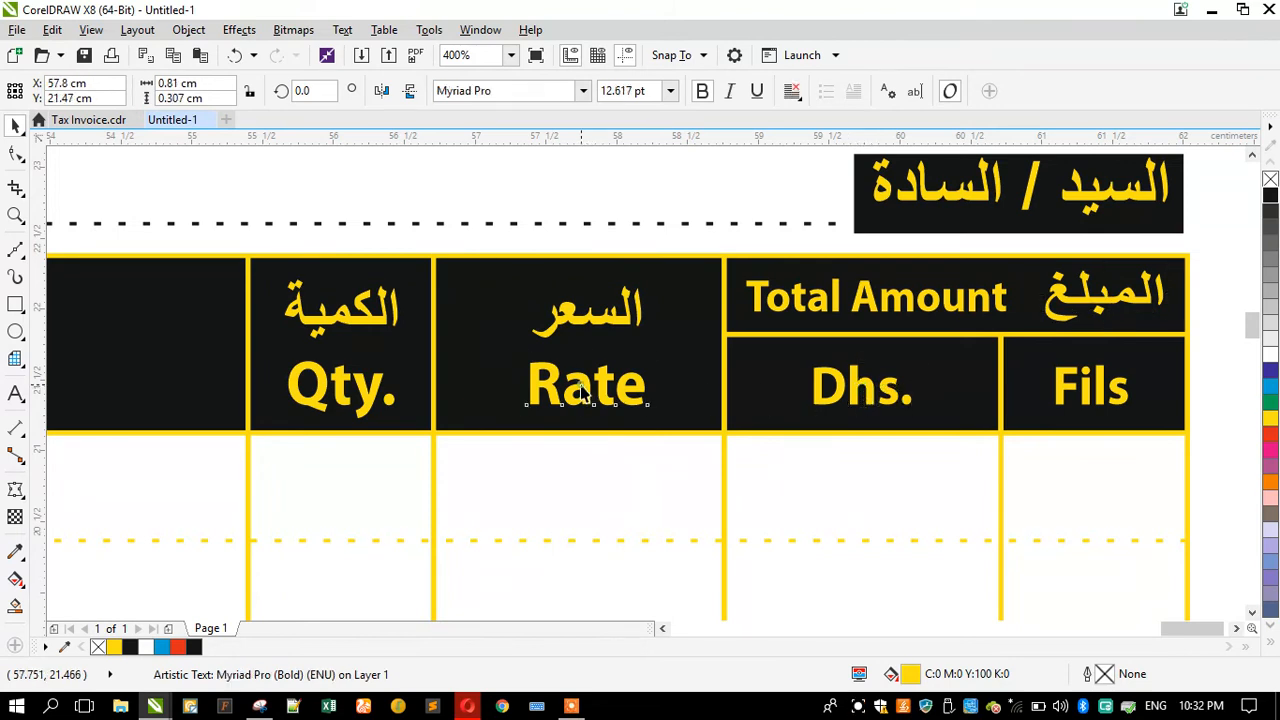
left_click(587, 320, "shift")
left_click(466, 337, "shift")
key("c")
Step: Center the Qty. and DESCRIPTION labels on their header cells
left_click(380, 318)
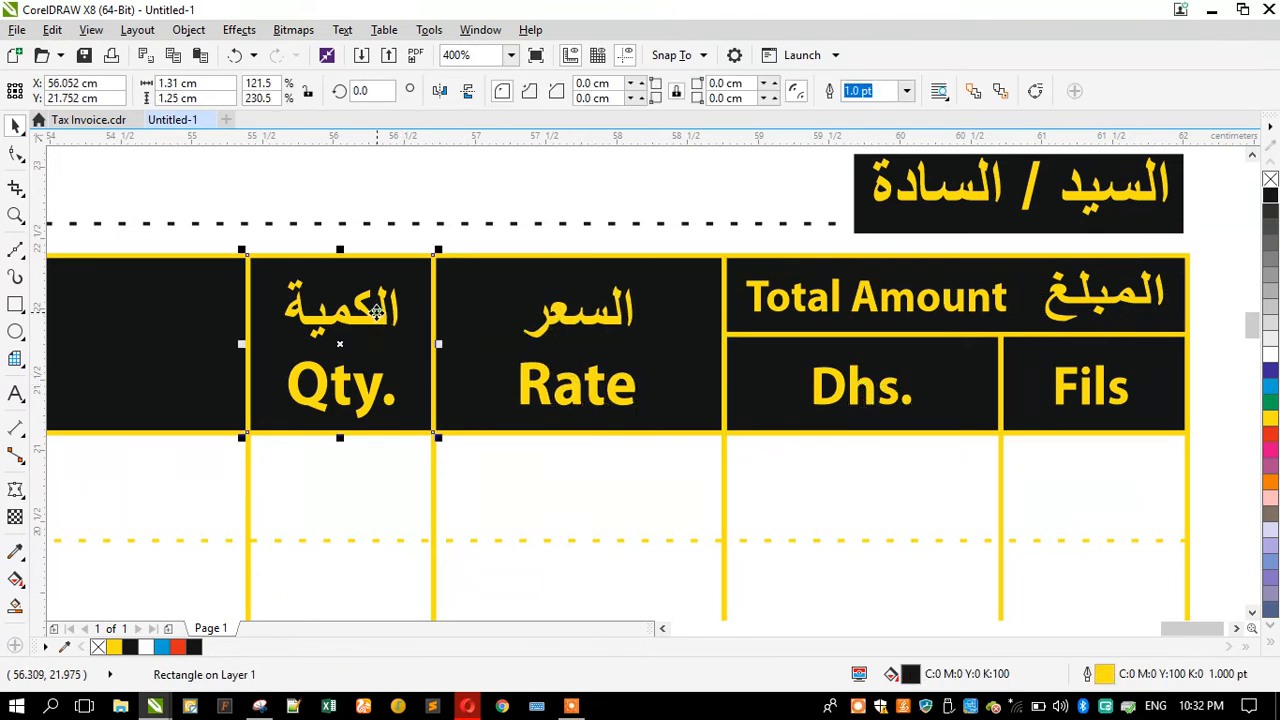
left_click(345, 320)
left_click(345, 375, "shift")
left_click(274, 380, "shift")
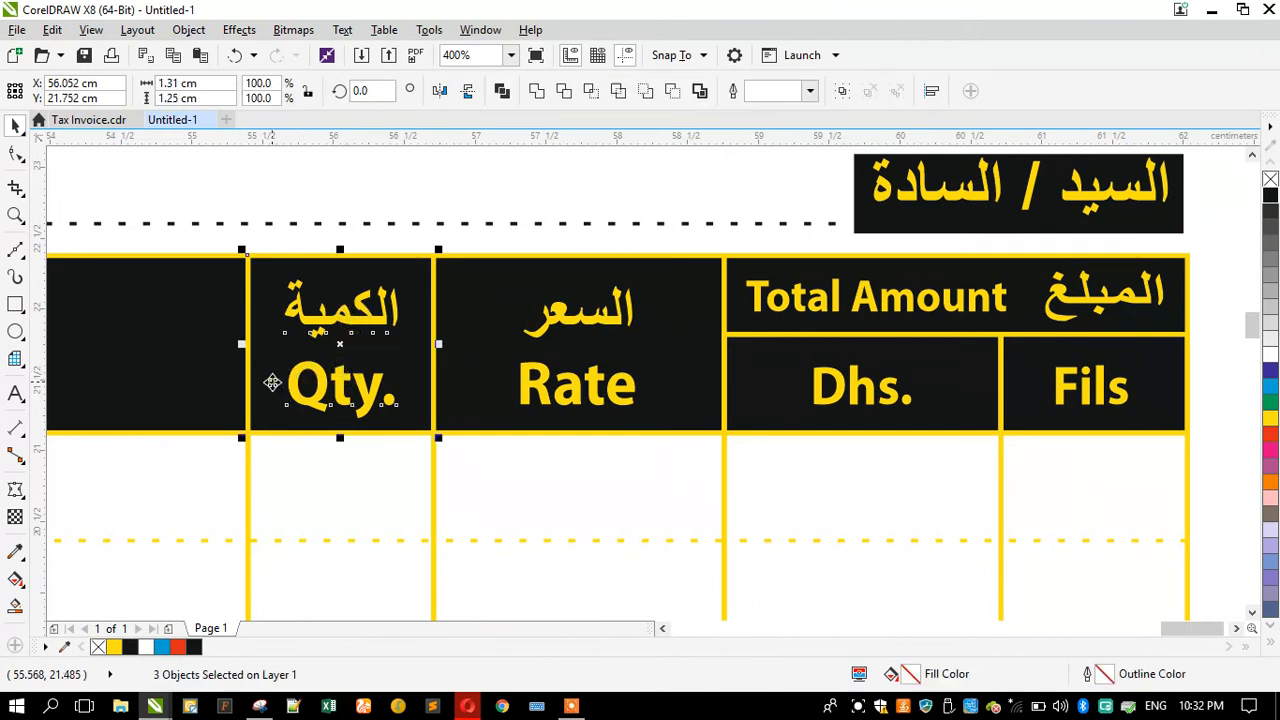
scroll(652, 342, "down", 1)
left_click(125, 325)
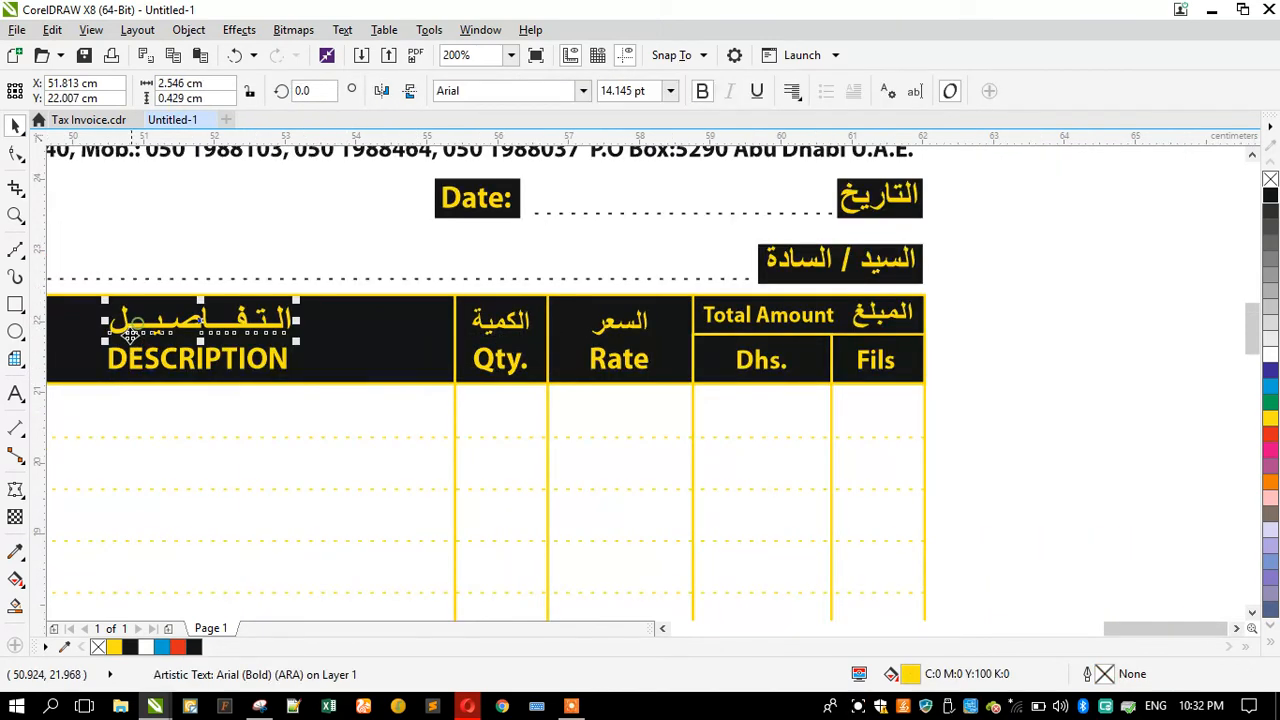
left_click(100, 360, "shift")
left_click(380, 345, "shift")
key("c")
Step: Inspect the black header cells and their labels across the table
scroll(632, 345, "down", 1)
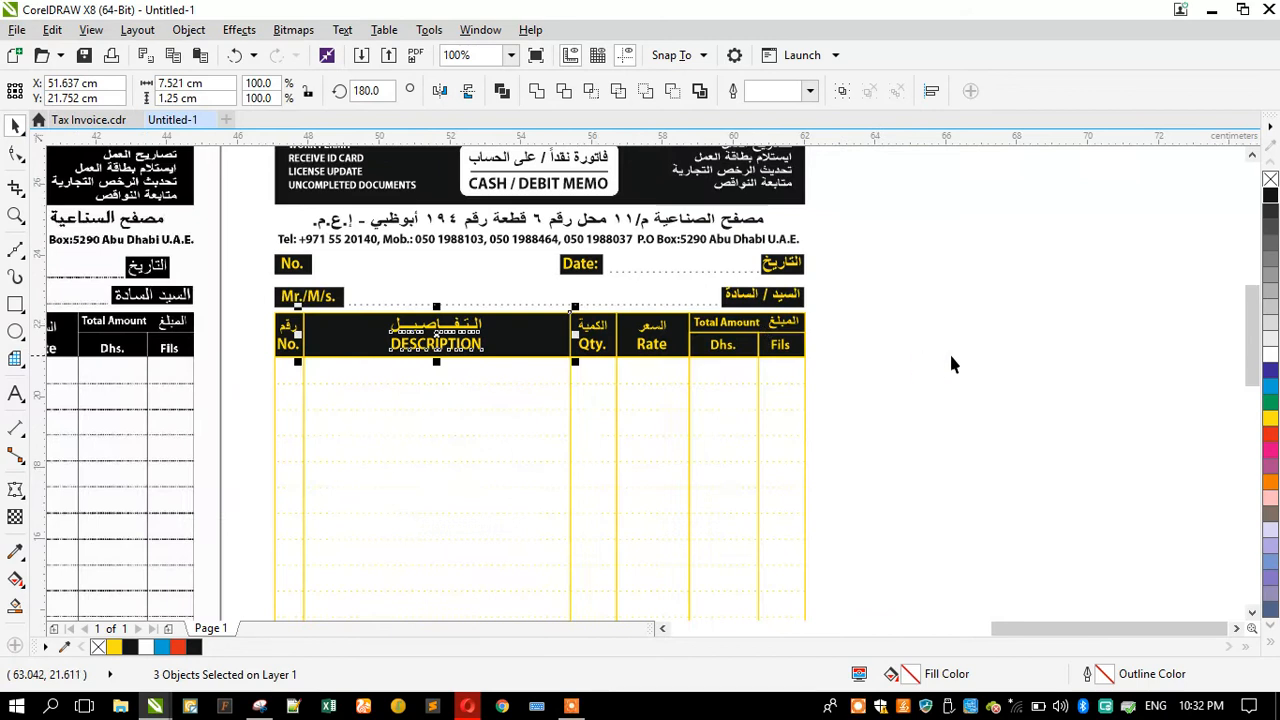
left_click(952, 352)
scroll(457, 320, "up", 1)
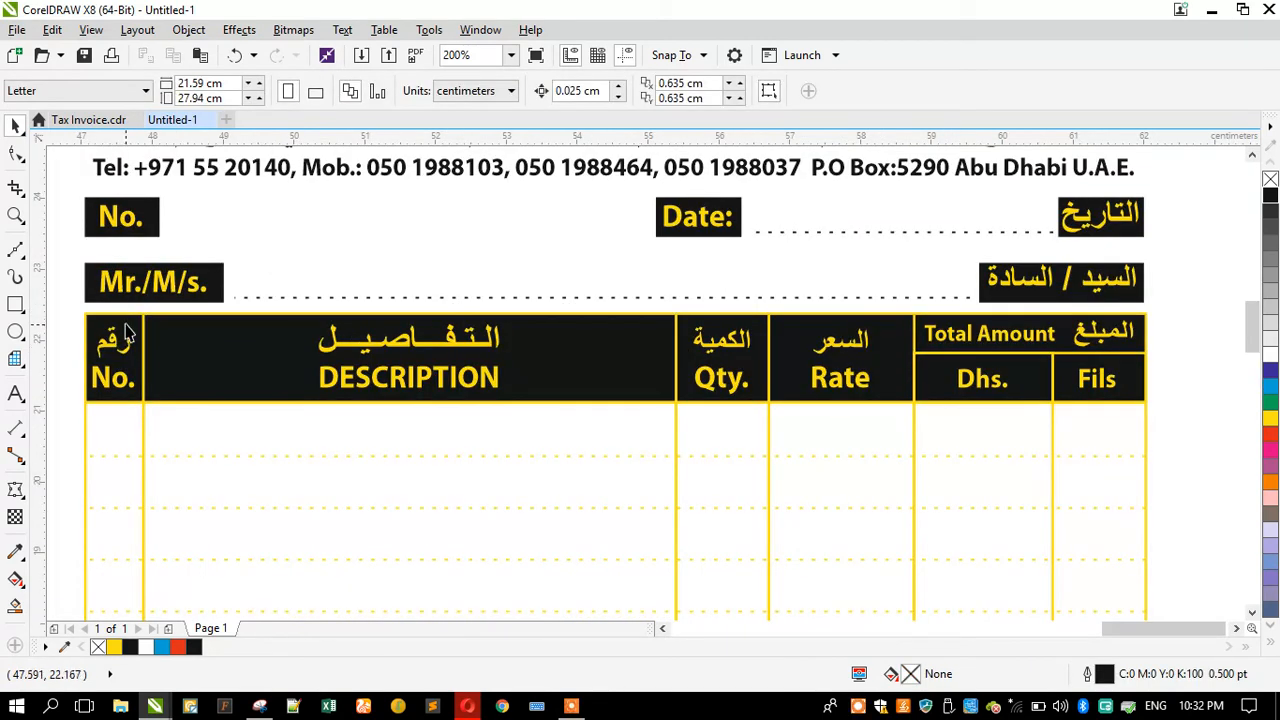
left_click(126, 333)
left_click(177, 338, "shift")
left_click(726, 325, "shift")
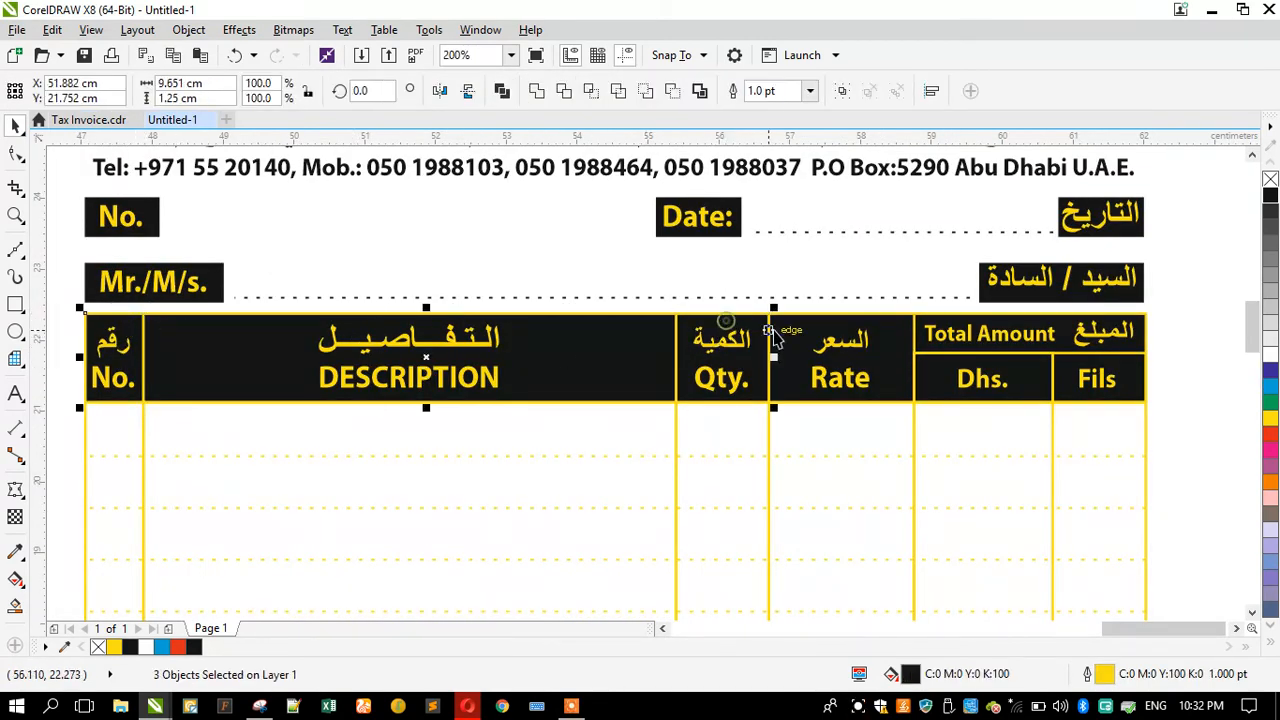
left_click(780, 330, "shift")
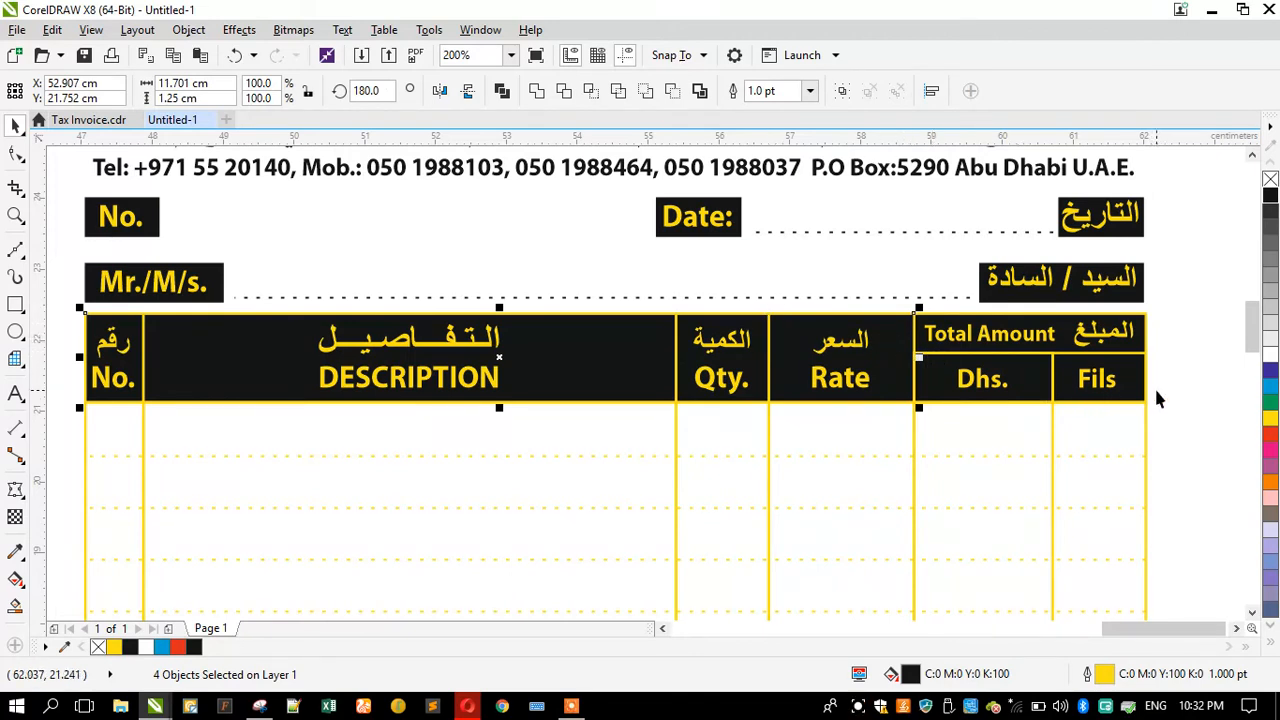
scroll(1156, 398, "up", 1)
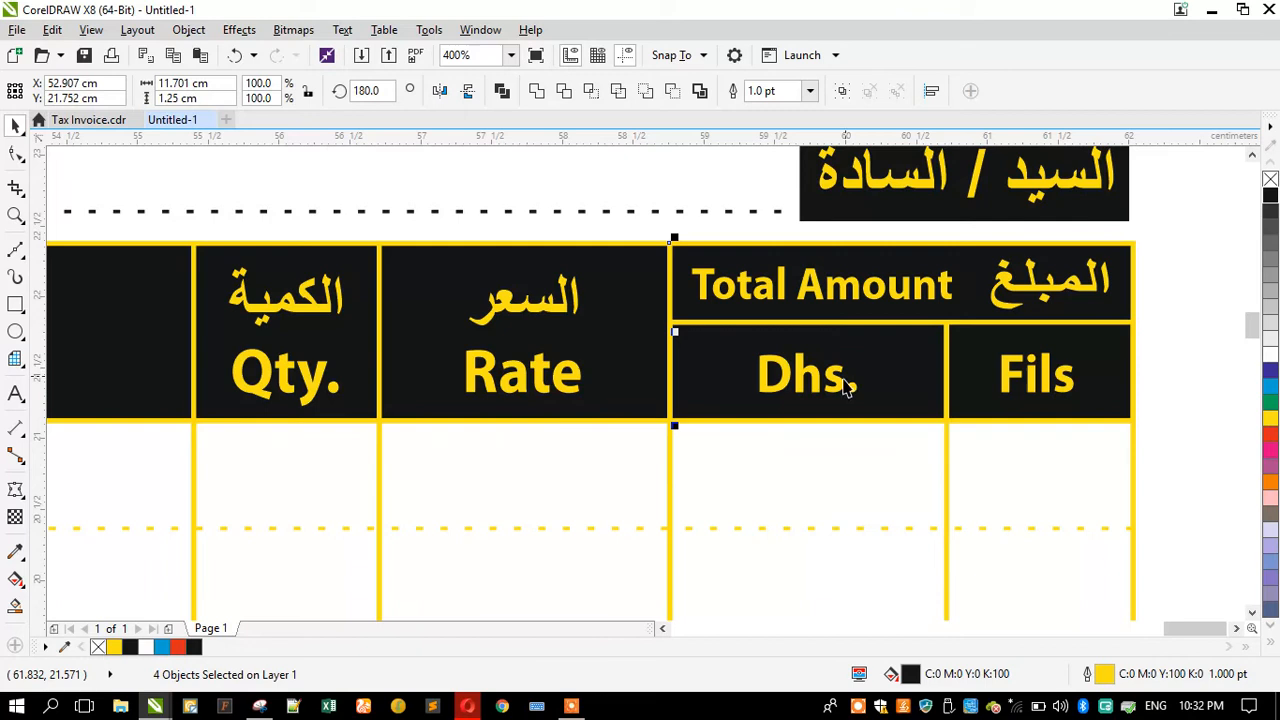
scroll(845, 388, "down", 1)
Step: Colour the Arabic date and Arabic Mr./M/s. labels white
left_click(877, 300)
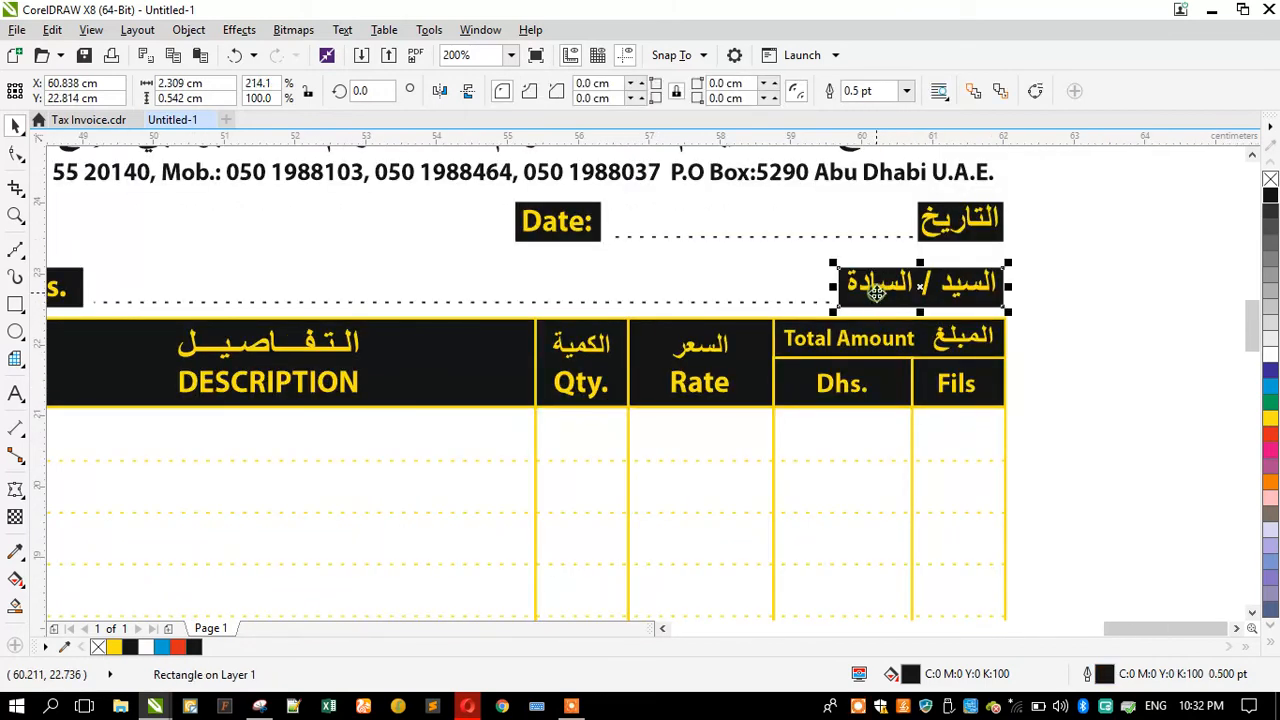
left_click(880, 296)
left_click(936, 232)
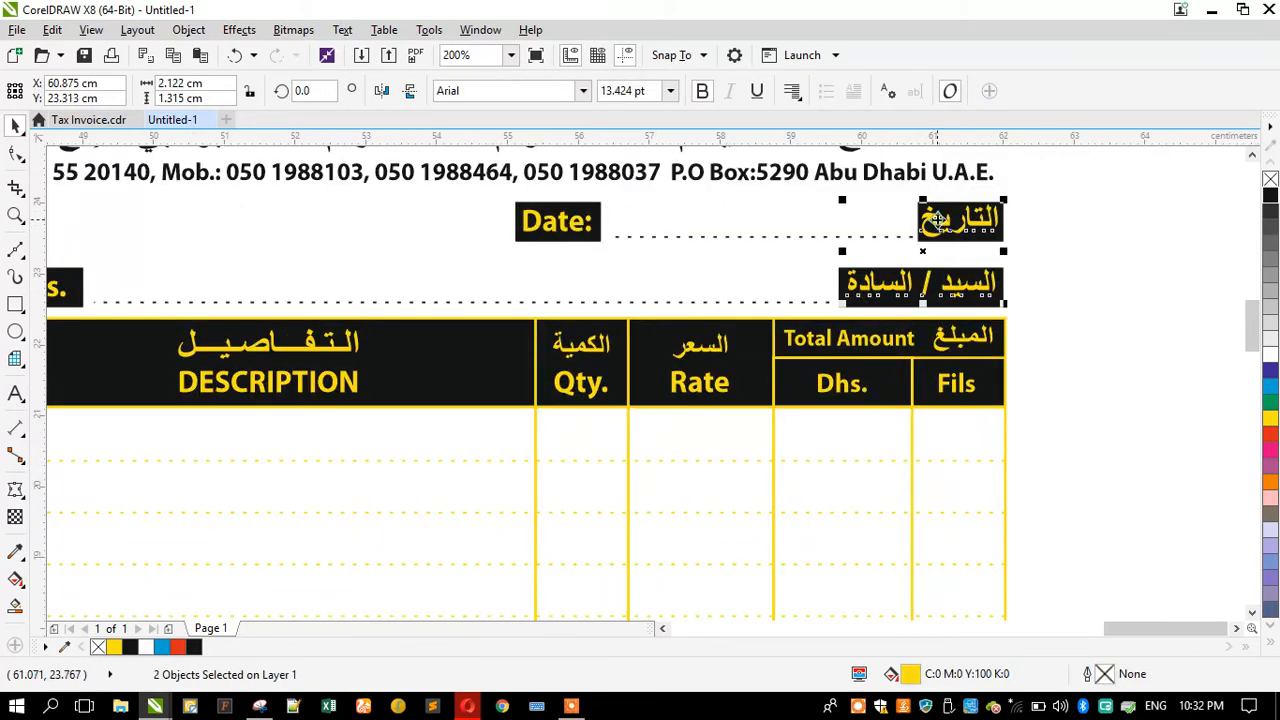
left_click(1268, 362)
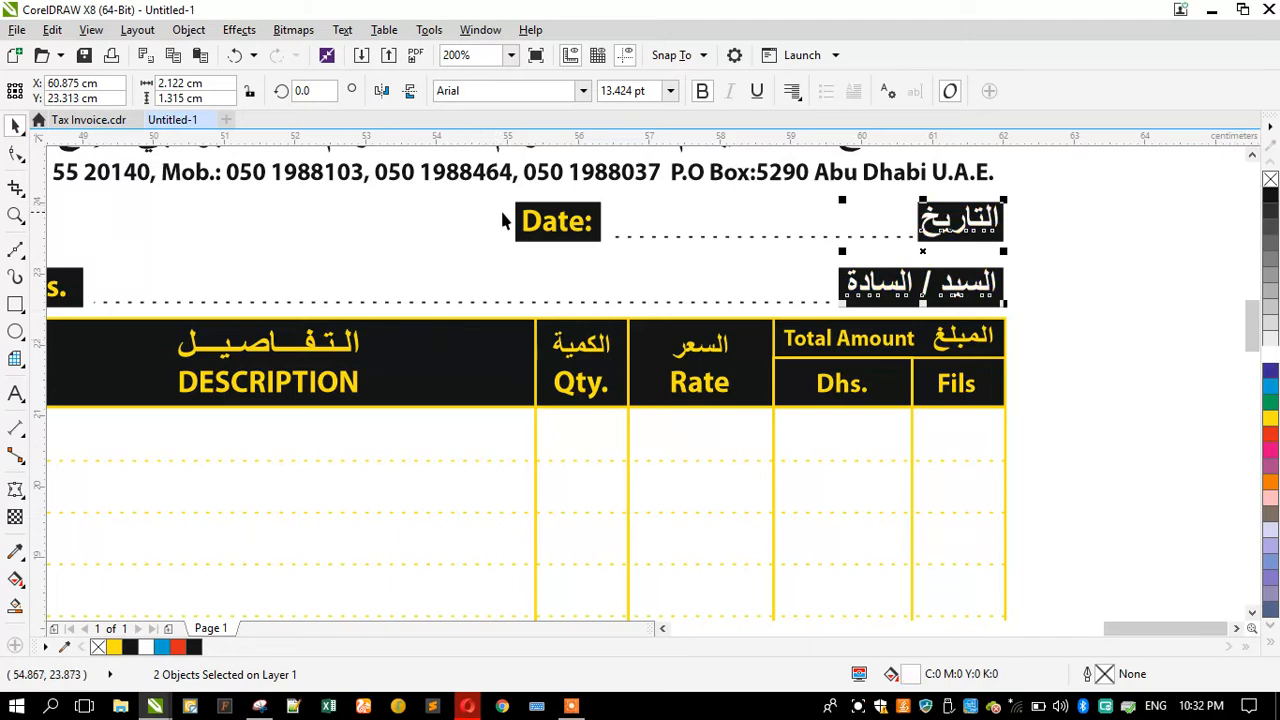
Step: Inspect the Date label's text properties
left_click(526, 220)
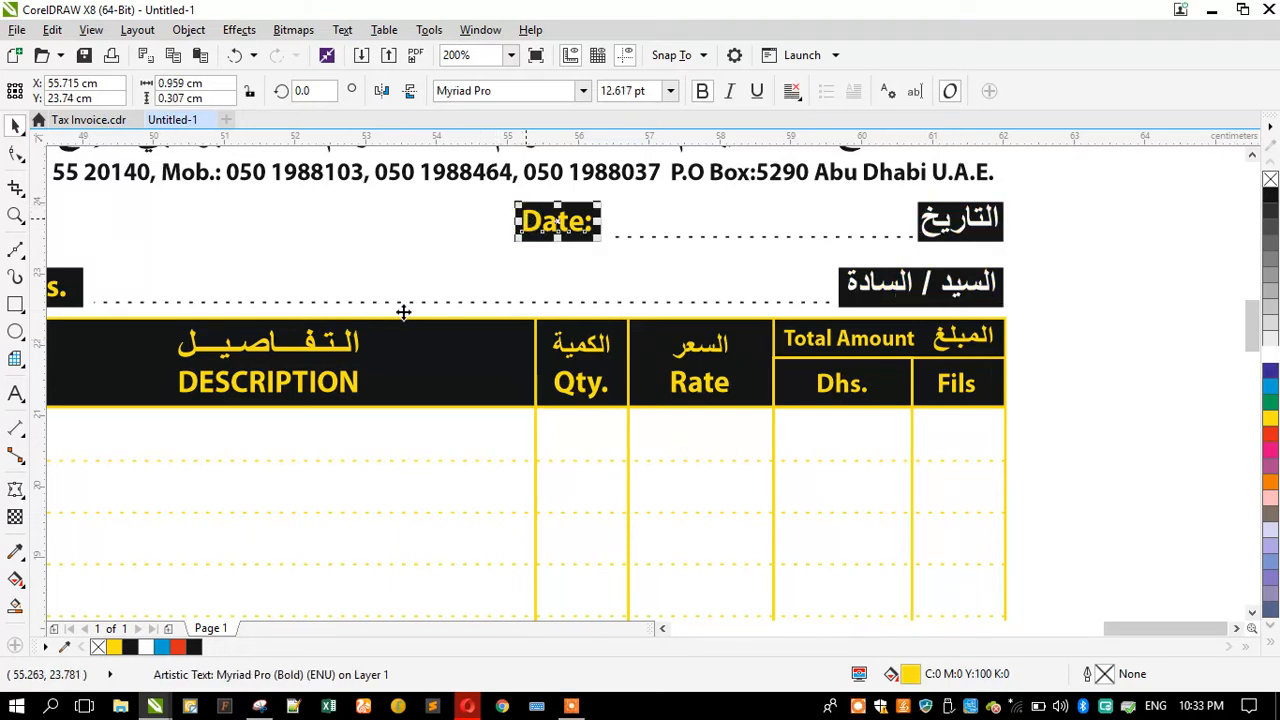
scroll(399, 309, "down", 2)
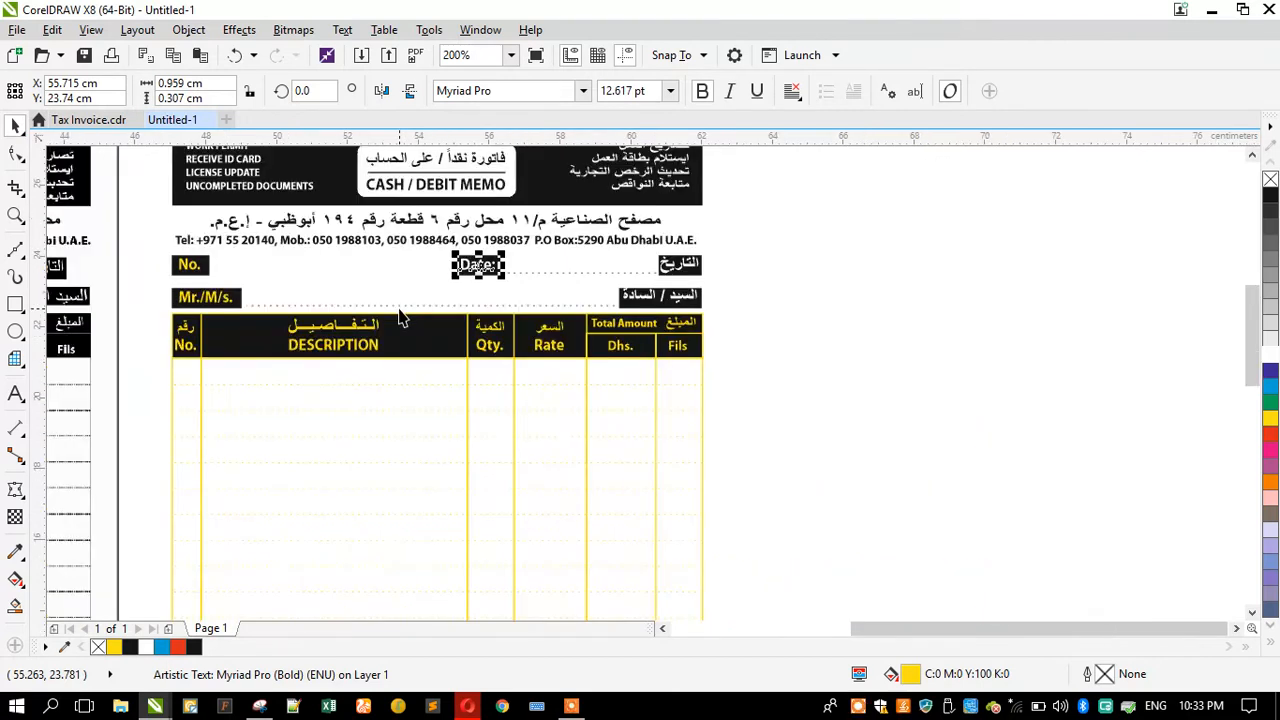
key("ctrl+t")
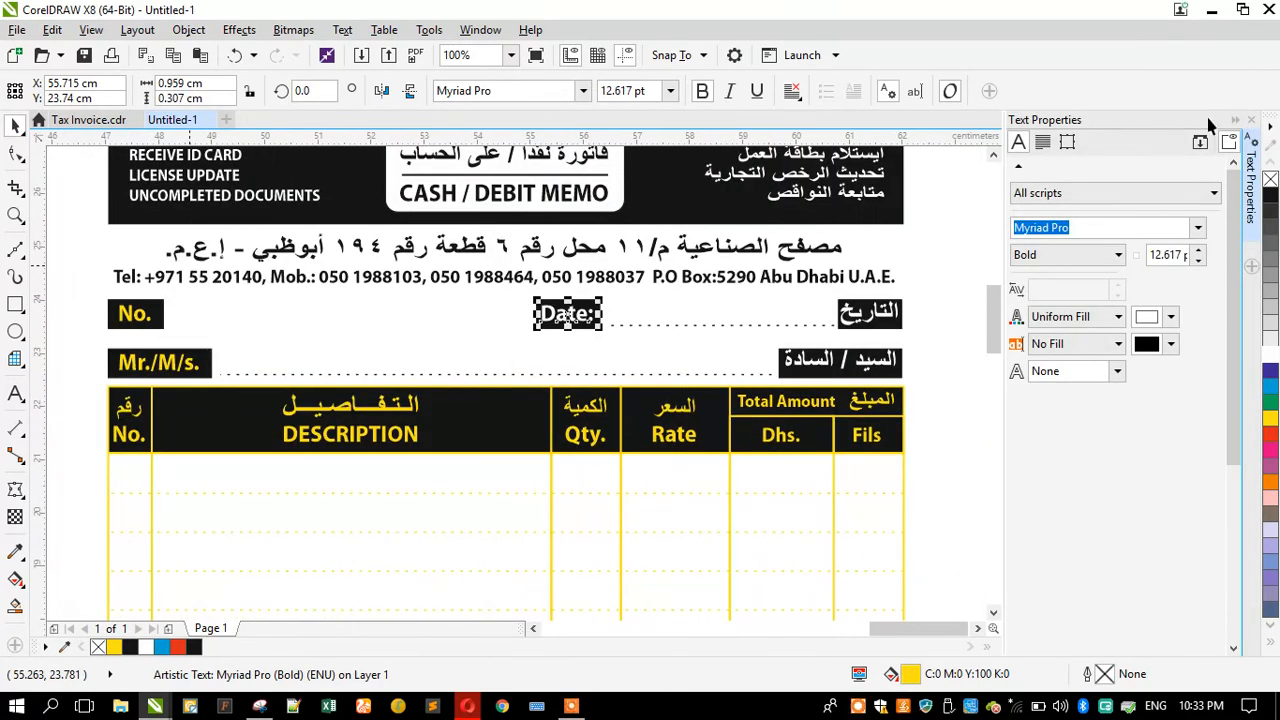
left_click(1250, 120)
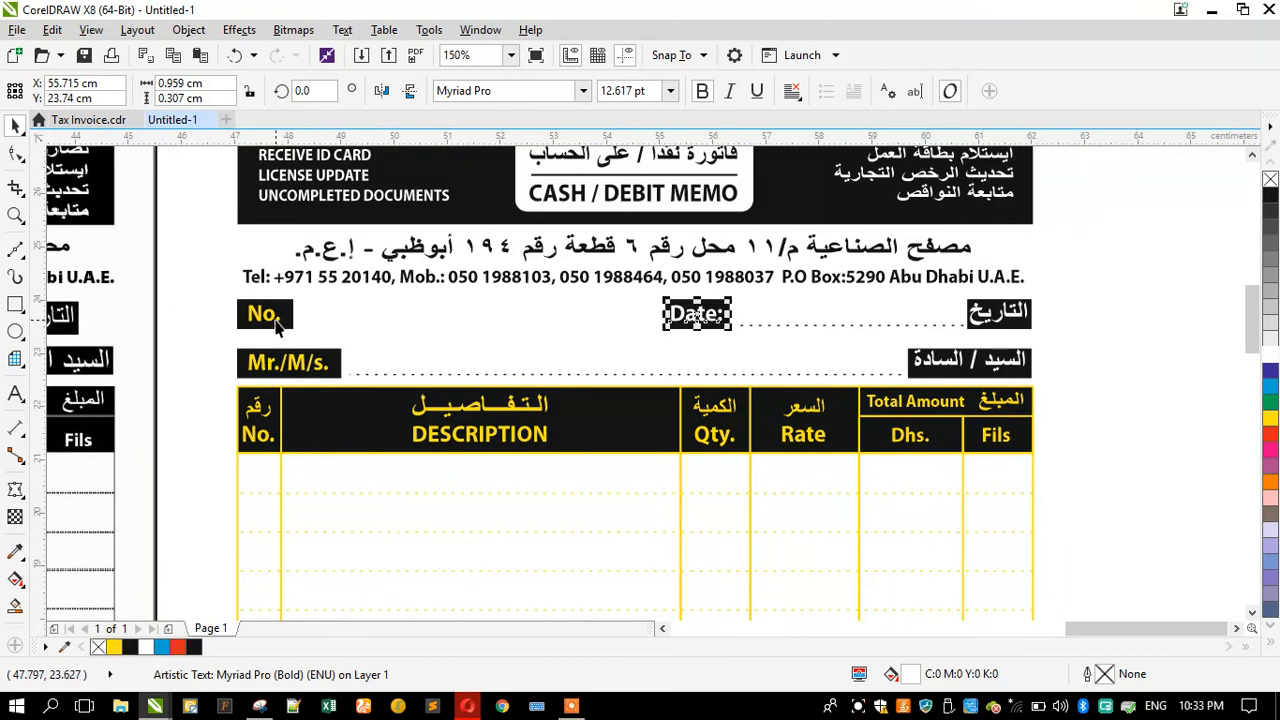
Step: Inspect the No. and Mr./M/s. labels and the header cells of the table
left_click(277, 321)
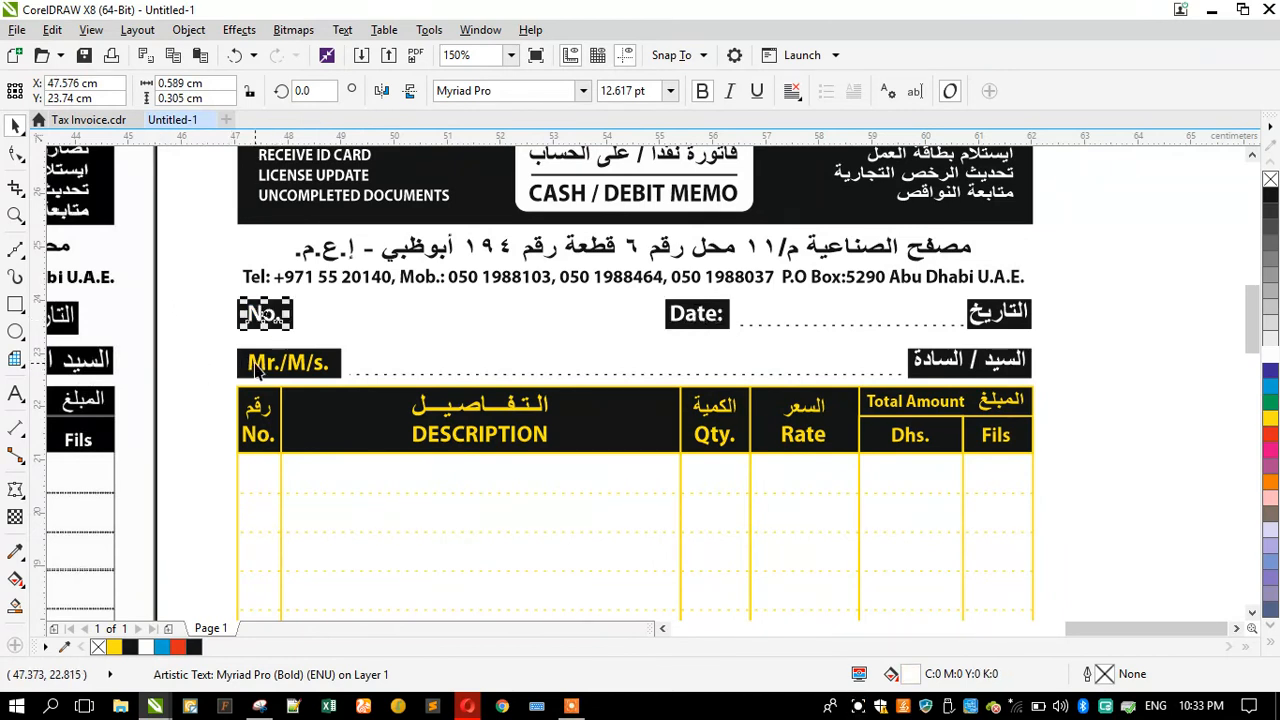
left_click(257, 370)
left_click(210, 377)
left_click(287, 405)
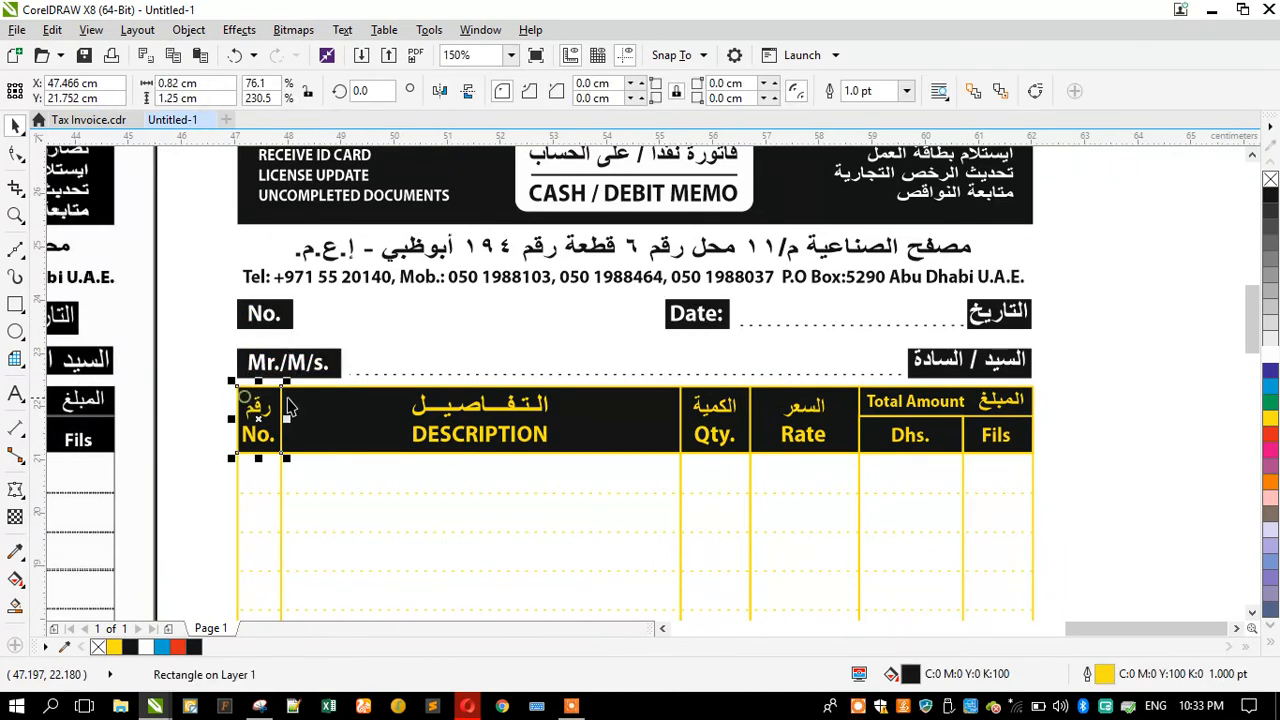
left_click(289, 405, "shift")
left_click(728, 392, "shift")
left_click(766, 400, "shift")
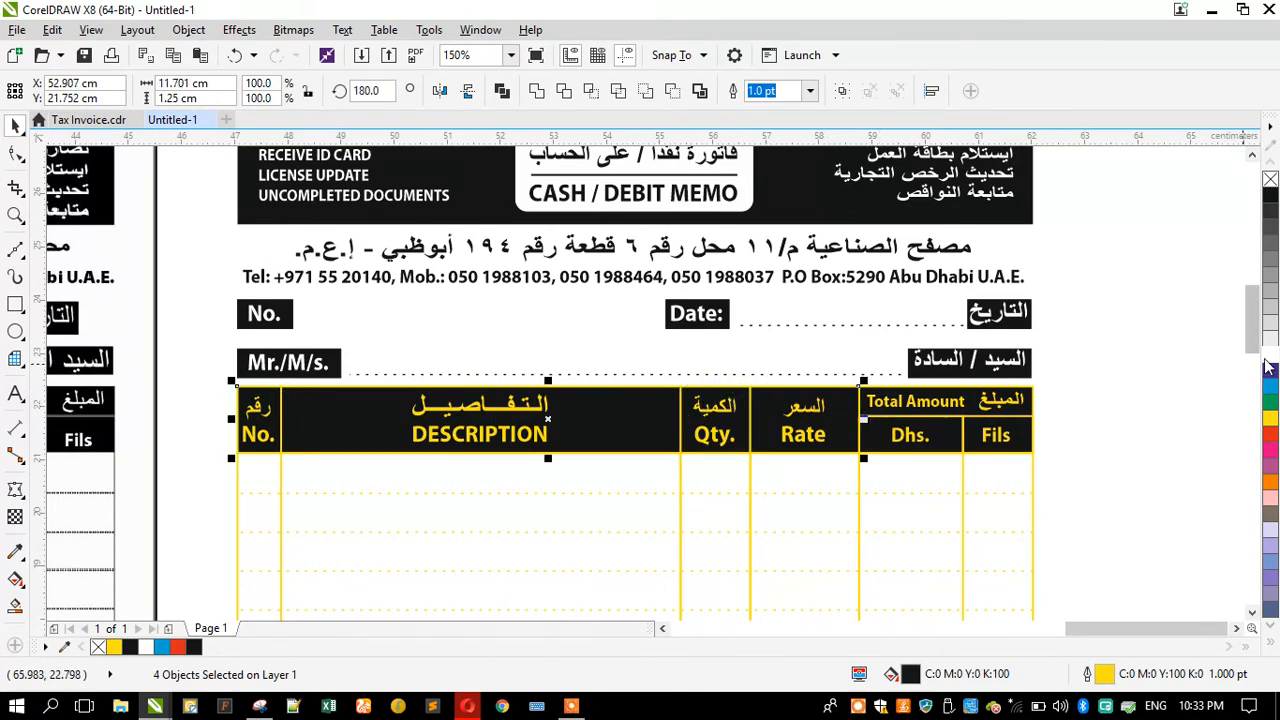
scroll(1033, 450, "up", 2)
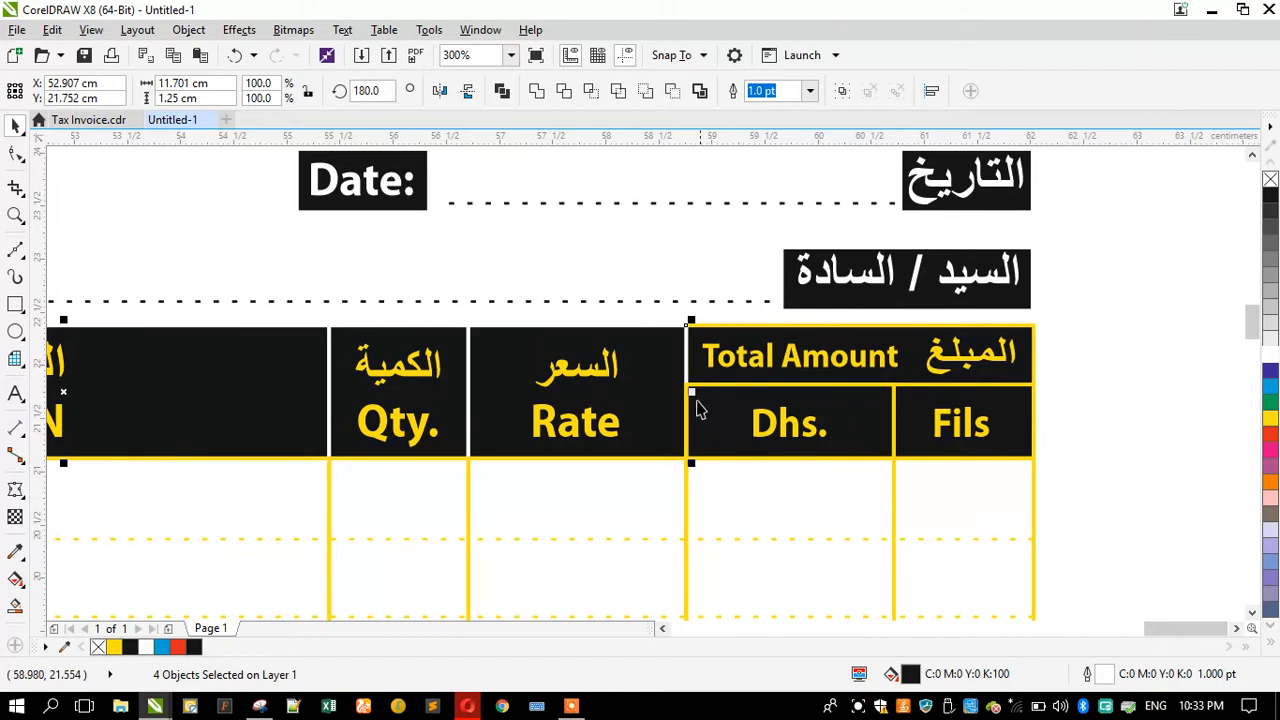
Step: Set the outline of the Dhs. and Fils column rectangles to white
left_click(779, 338)
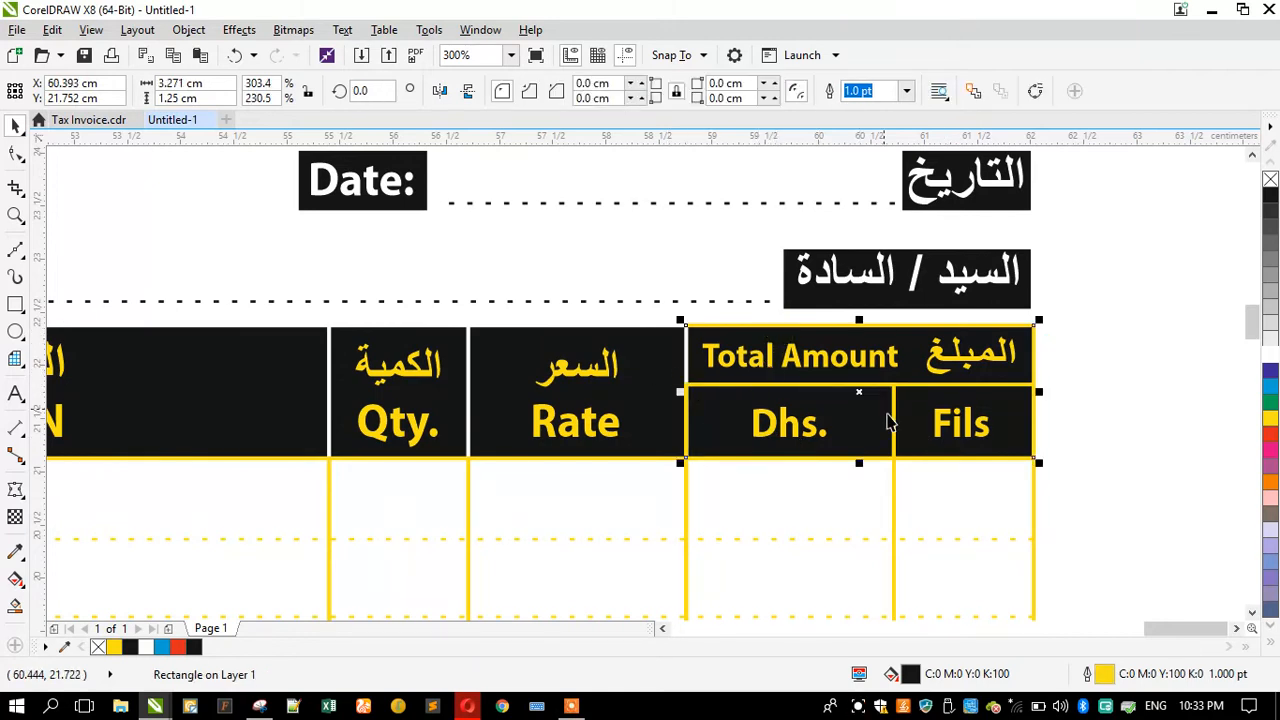
left_click(975, 392)
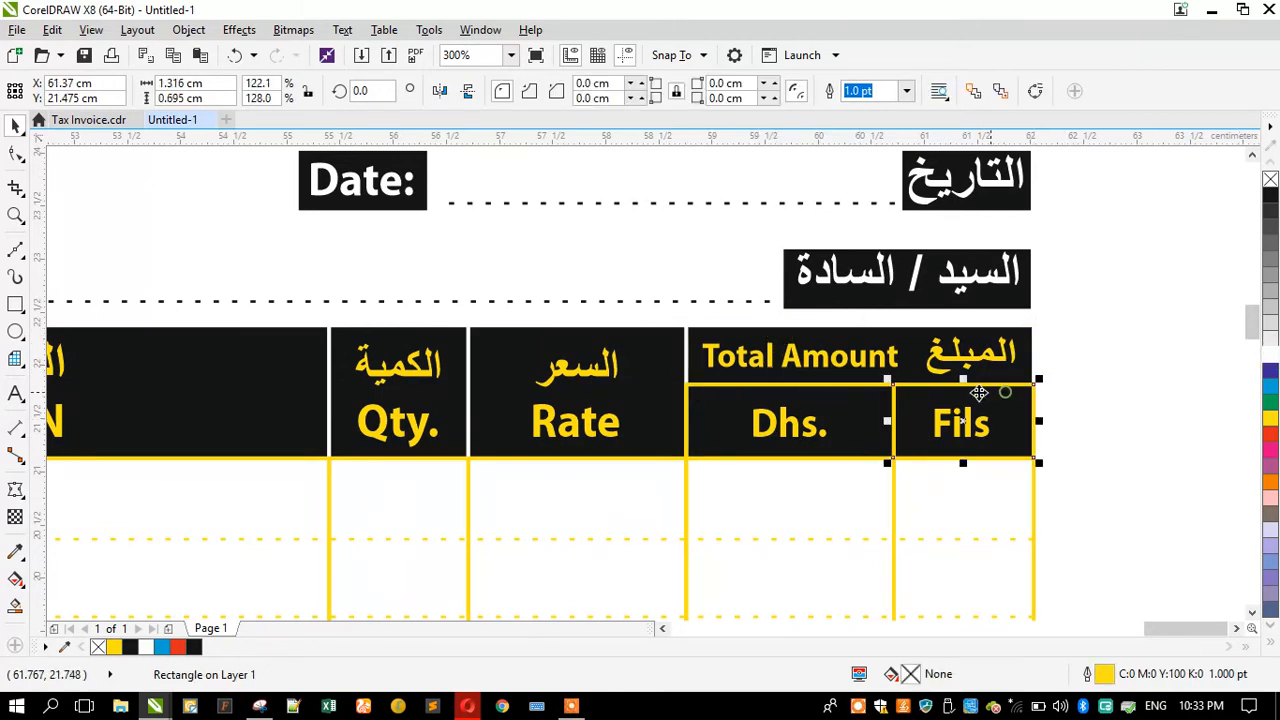
left_click(853, 405, "shift")
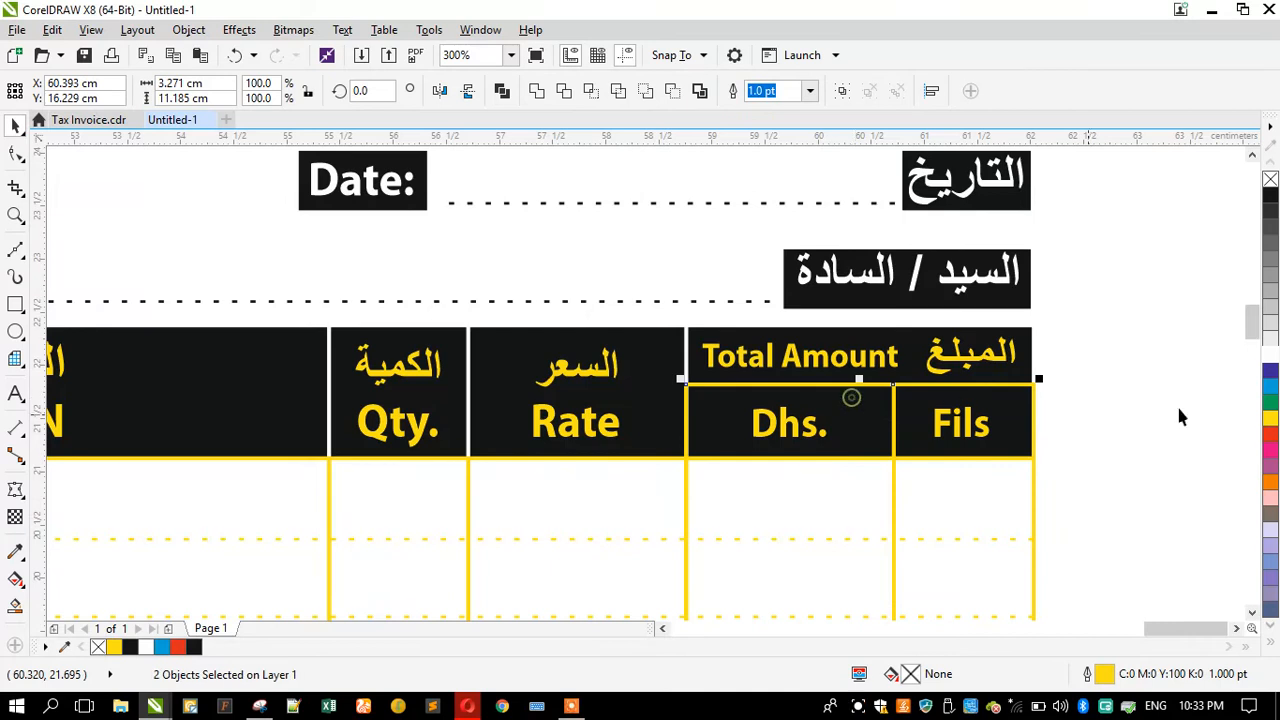
right_click(1267, 358)
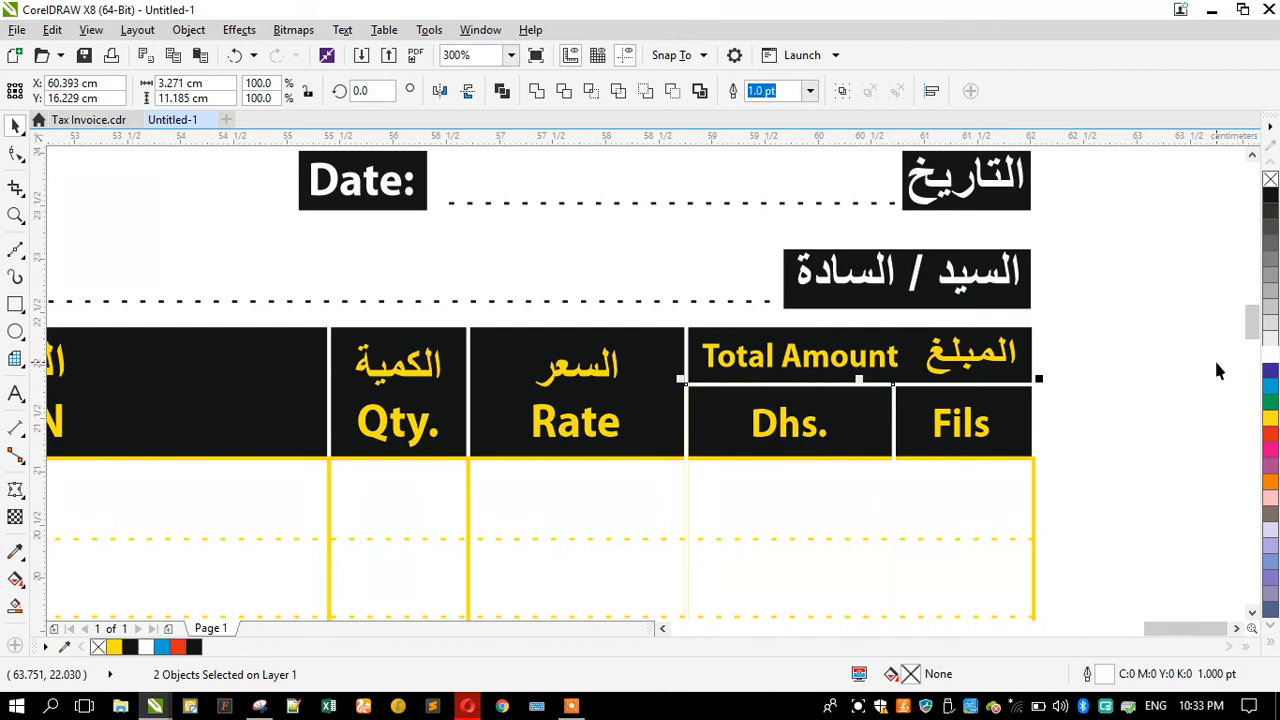
Step: Set the outline of the table's dotted row lines to black
left_click(857, 426)
scroll(835, 387, "down", 2)
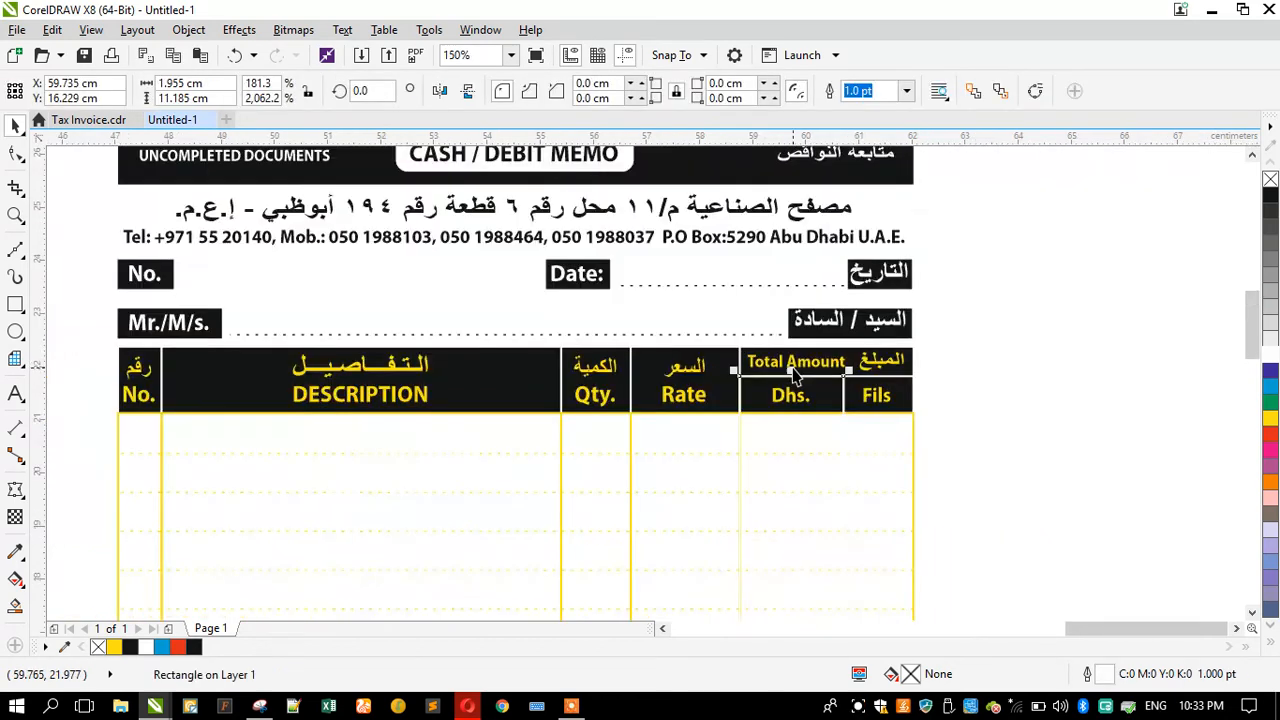
left_click(700, 416)
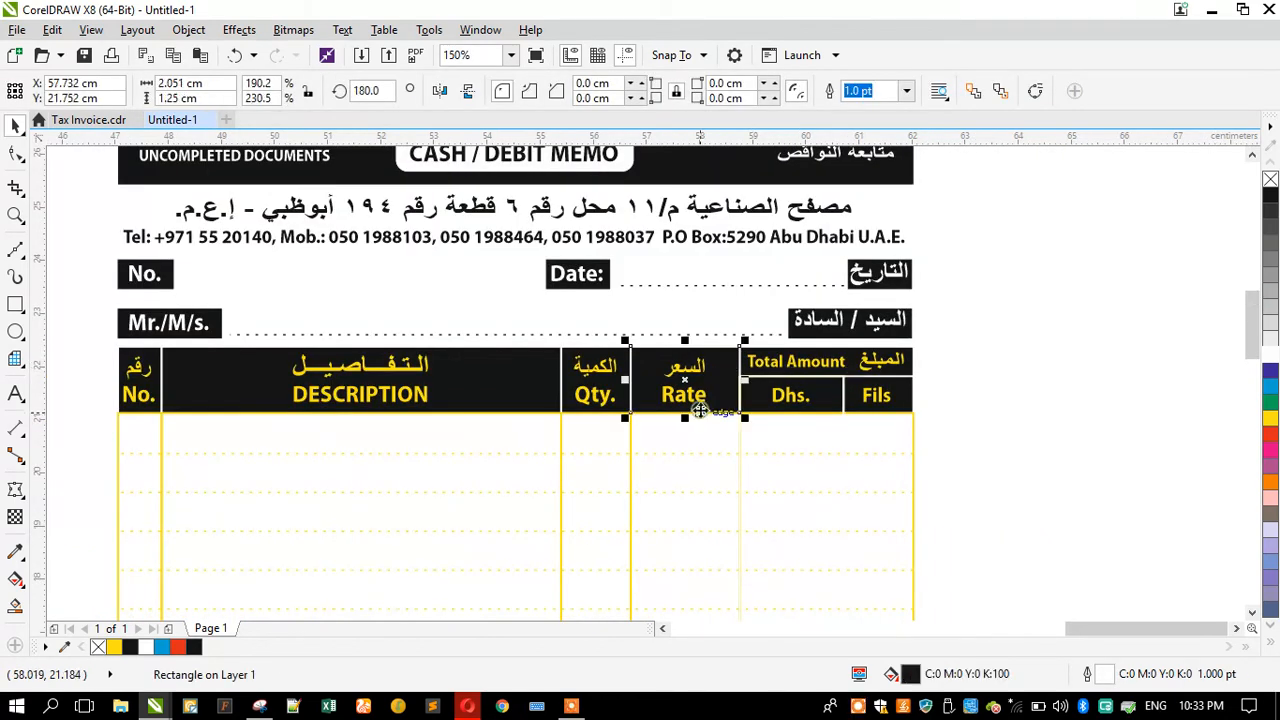
left_click(756, 402)
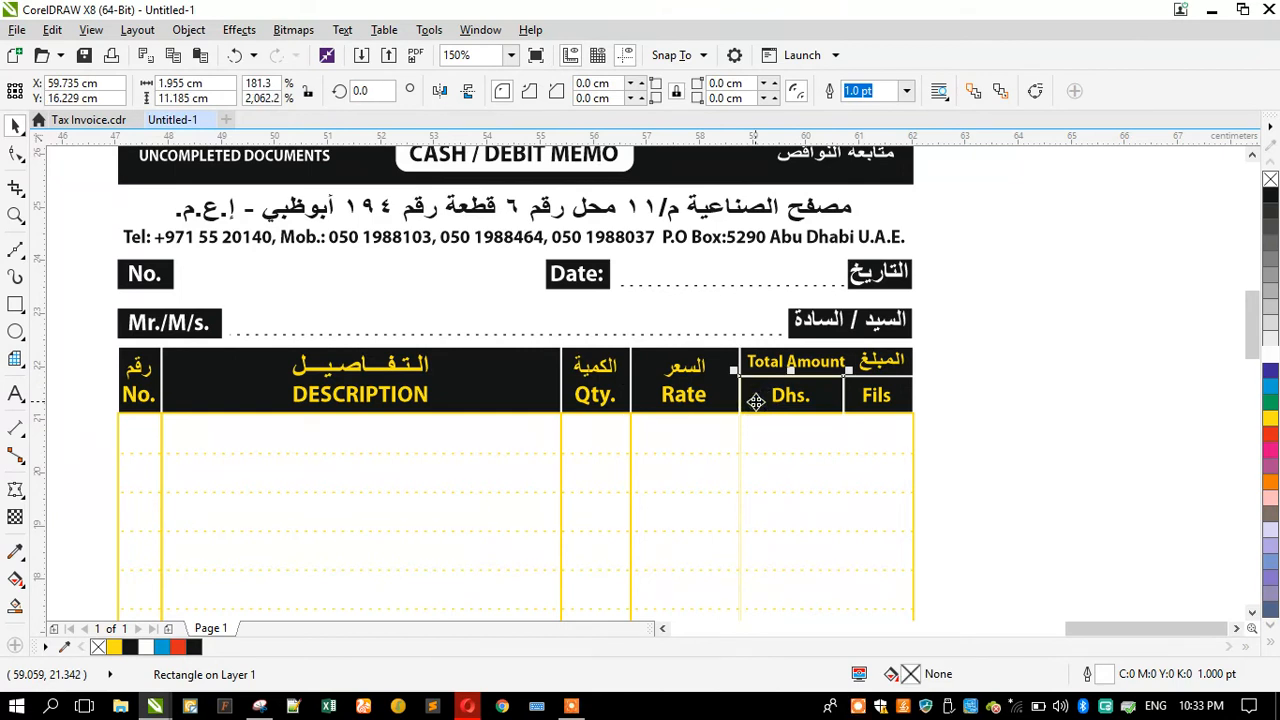
scroll(756, 401, "down", 4)
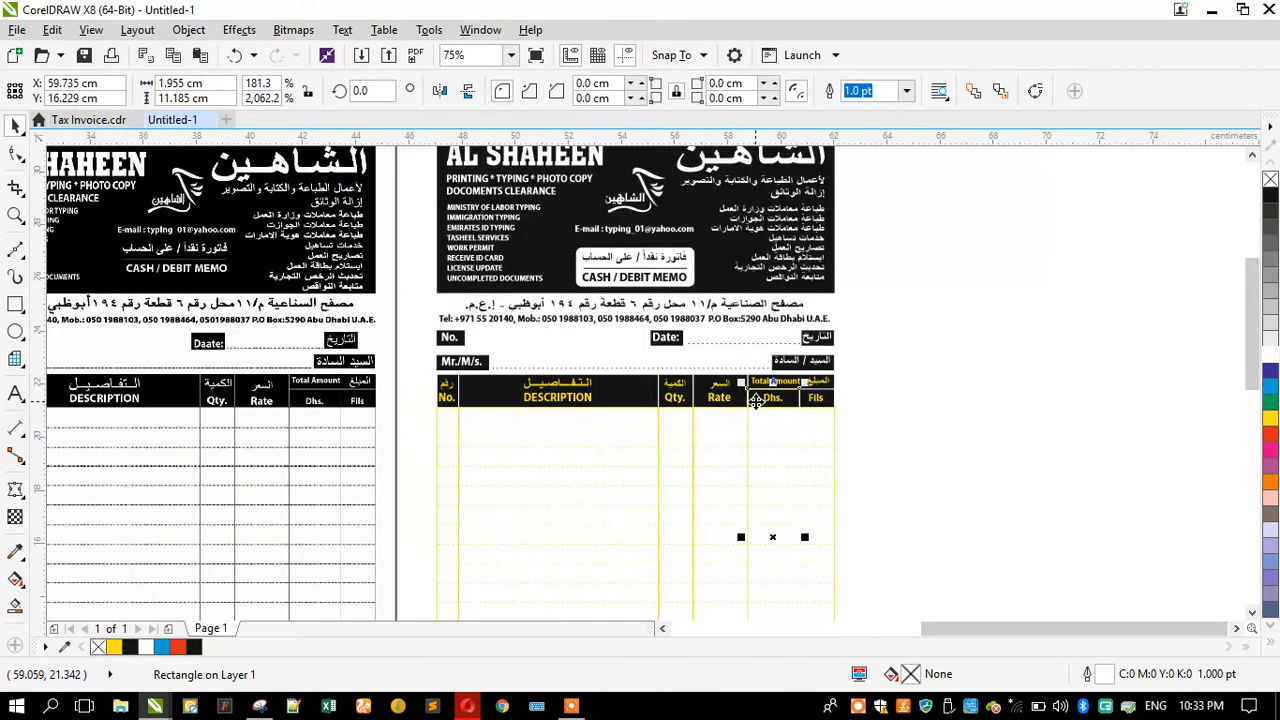
scroll(660, 444, "up", 2)
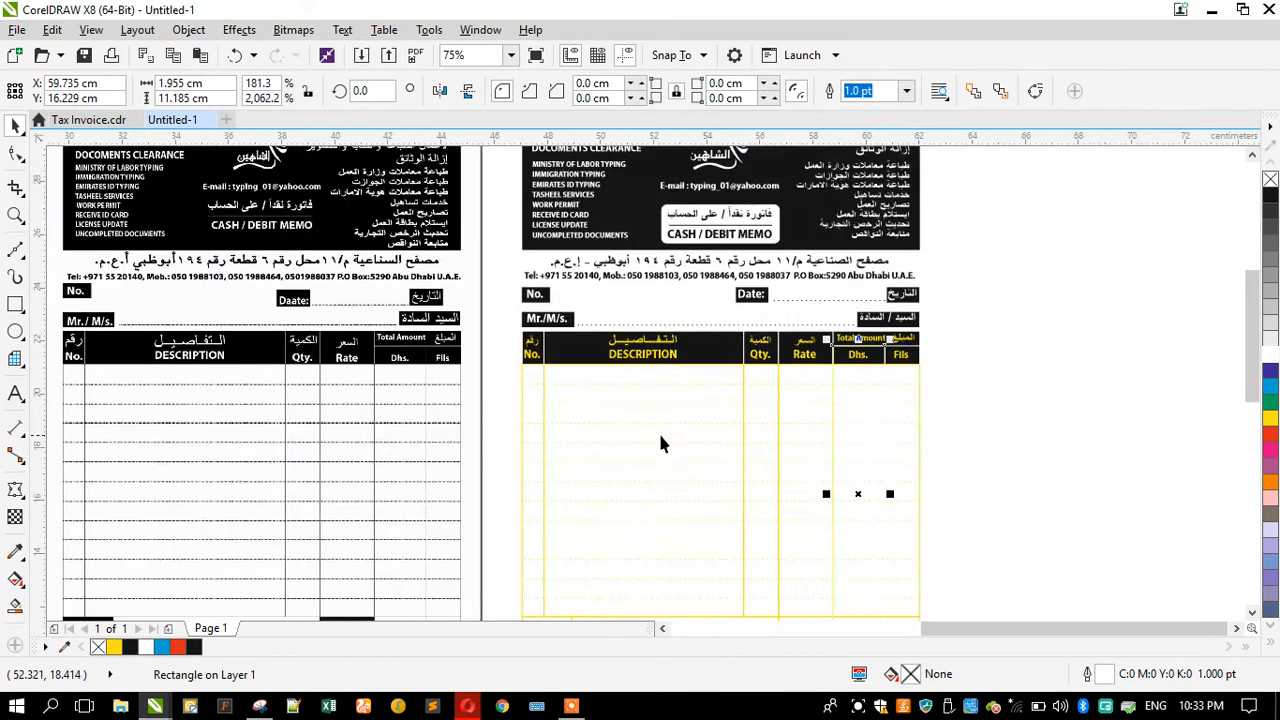
left_click(553, 379)
scroll(615, 391, "down", 2)
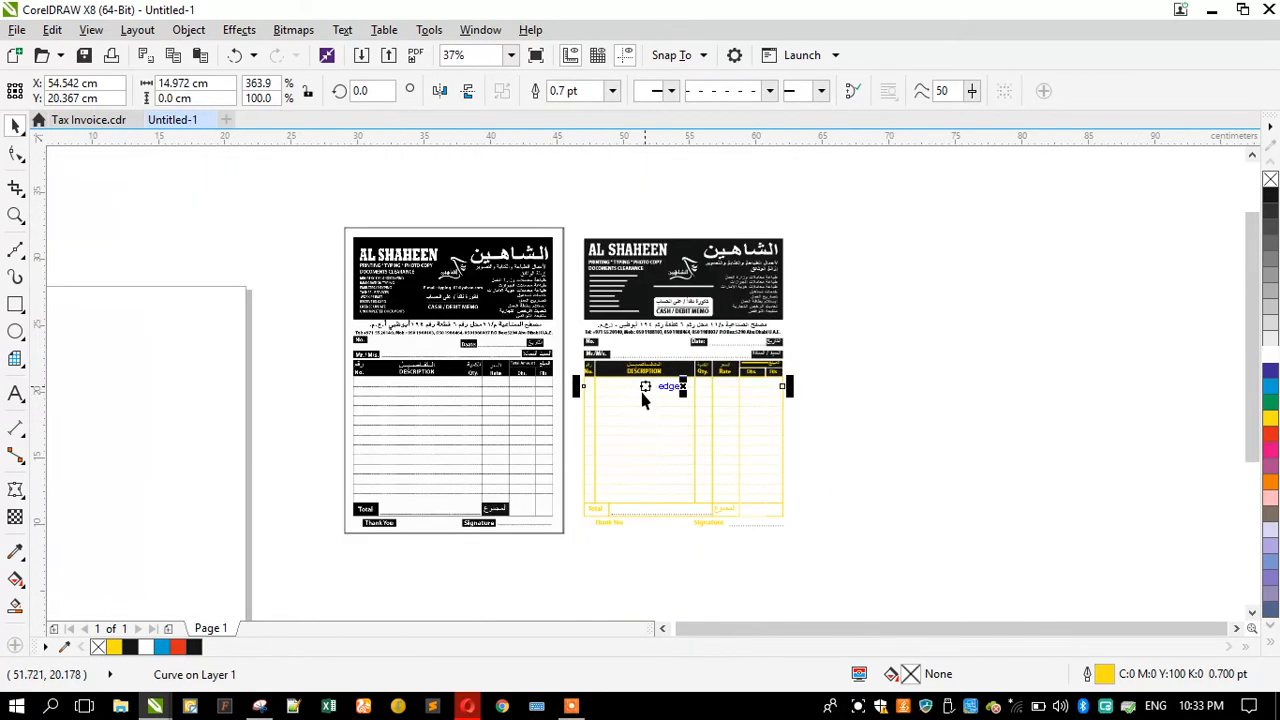
scroll(645, 395, "up", 2)
left_click_drag(613, 480, 465, 541)
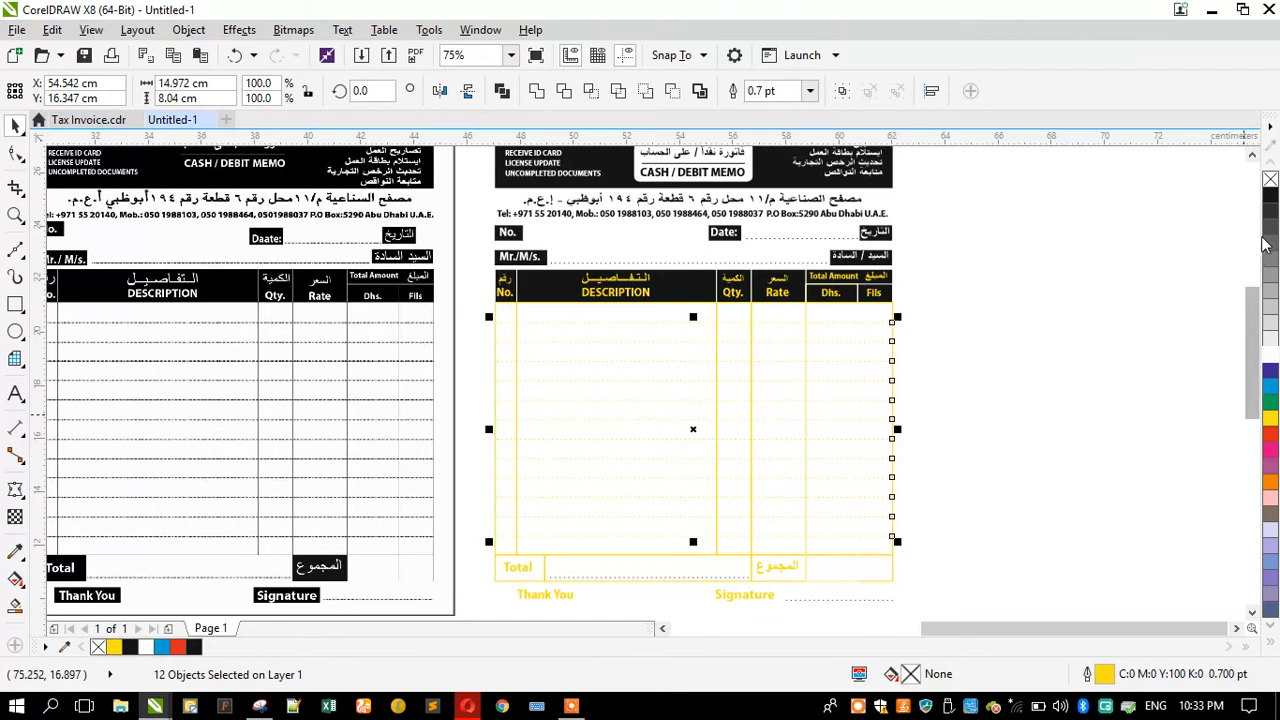
right_click(1270, 195)
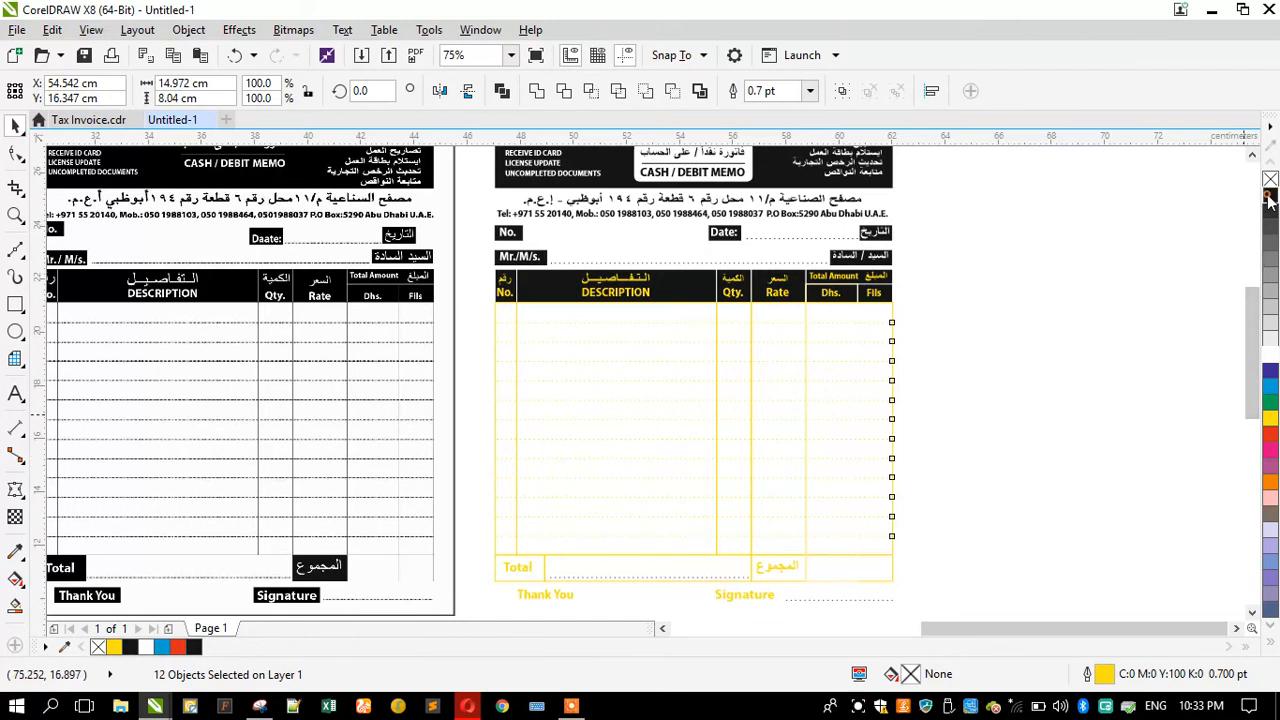
Step: Apply the black outline to each column rectangle of the table
left_click(504, 300)
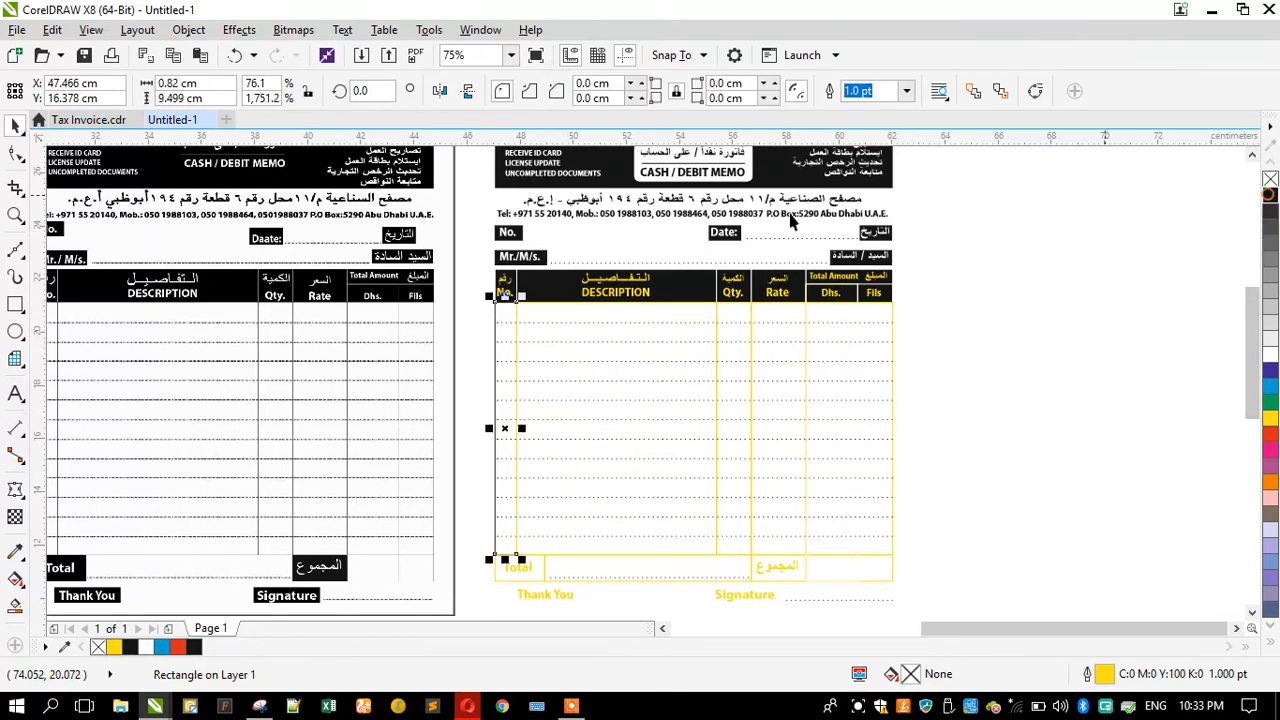
scroll(510, 298, "up", 2)
left_click(576, 305)
key("ctrl+r")
left_click(936, 321)
key("ctrl+r")
left_click(1045, 328)
key("ctrl+r")
left_click(1137, 330)
scroll(775, 337, "down", 2)
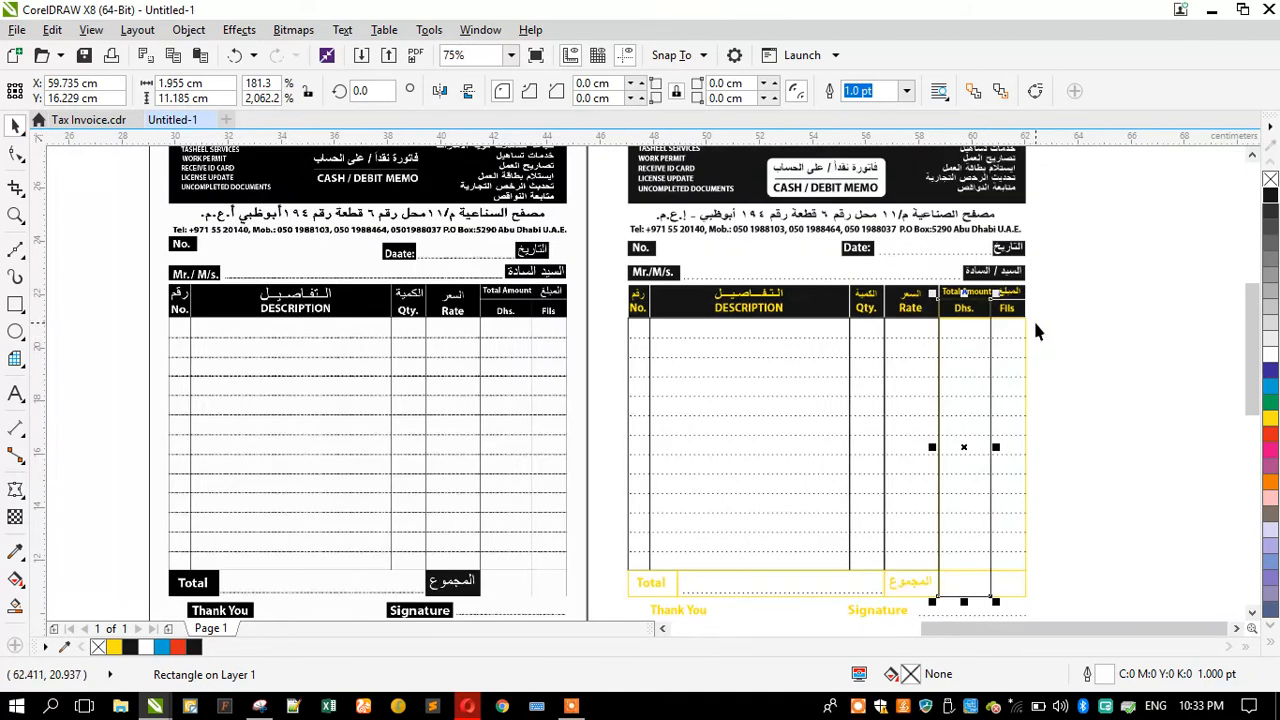
scroll(1035, 332, "up", 2)
key("ctrl+r")
left_click(971, 323)
scroll(880, 277, "down", 2)
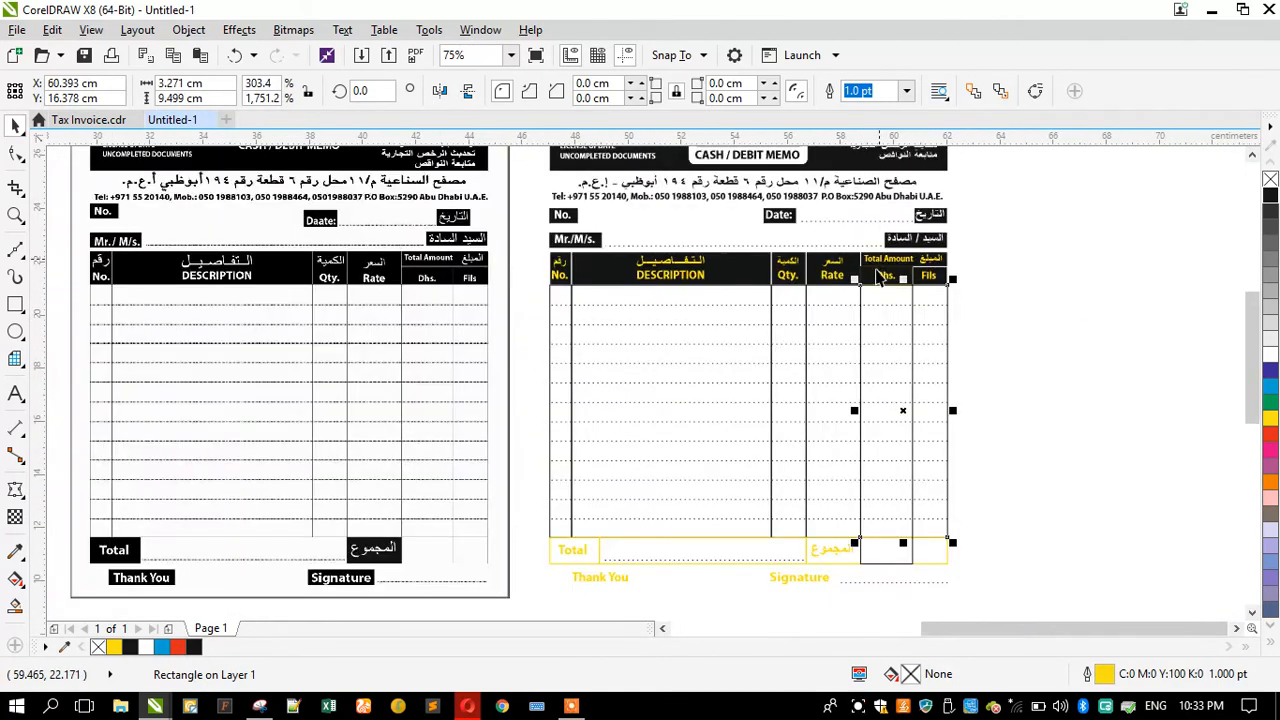
scroll(862, 568, "up", 2)
key("ctrl+r")
Step: Apply the black outline to the footer cells of the Total row
left_click(879, 547)
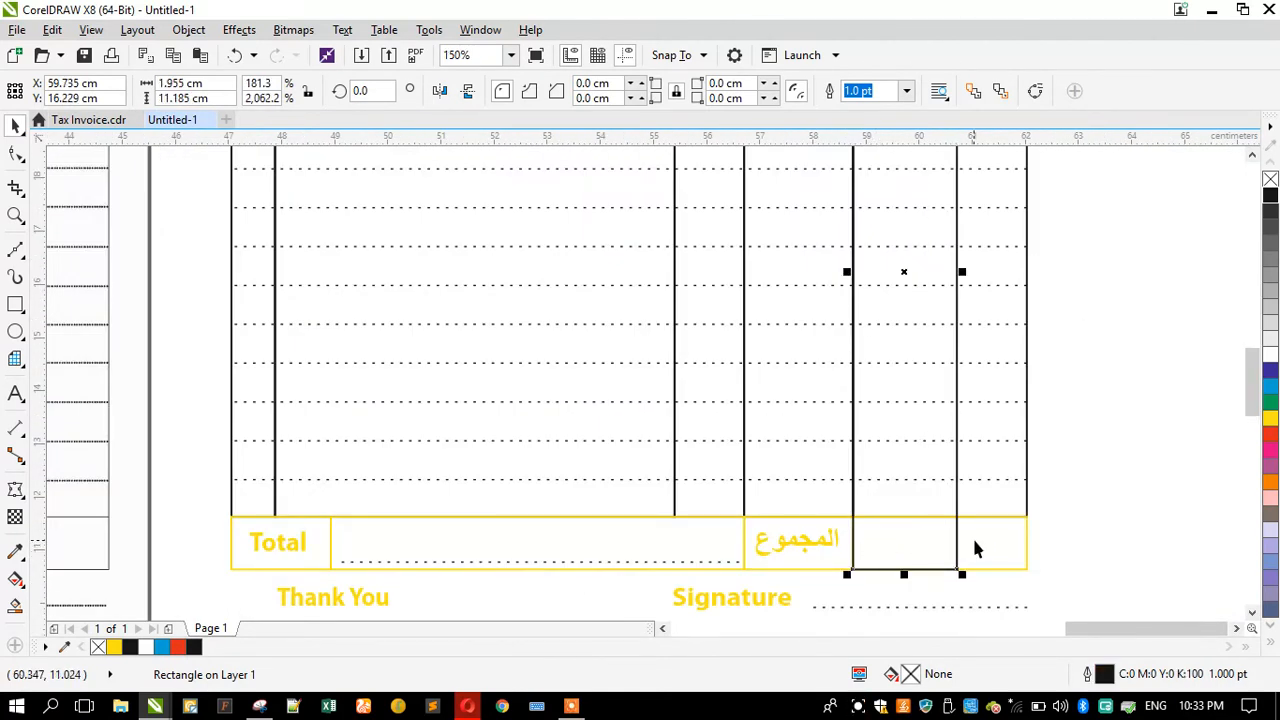
key("ctrl+r")
left_click(776, 553)
left_click(721, 533)
key("ctrl+r")
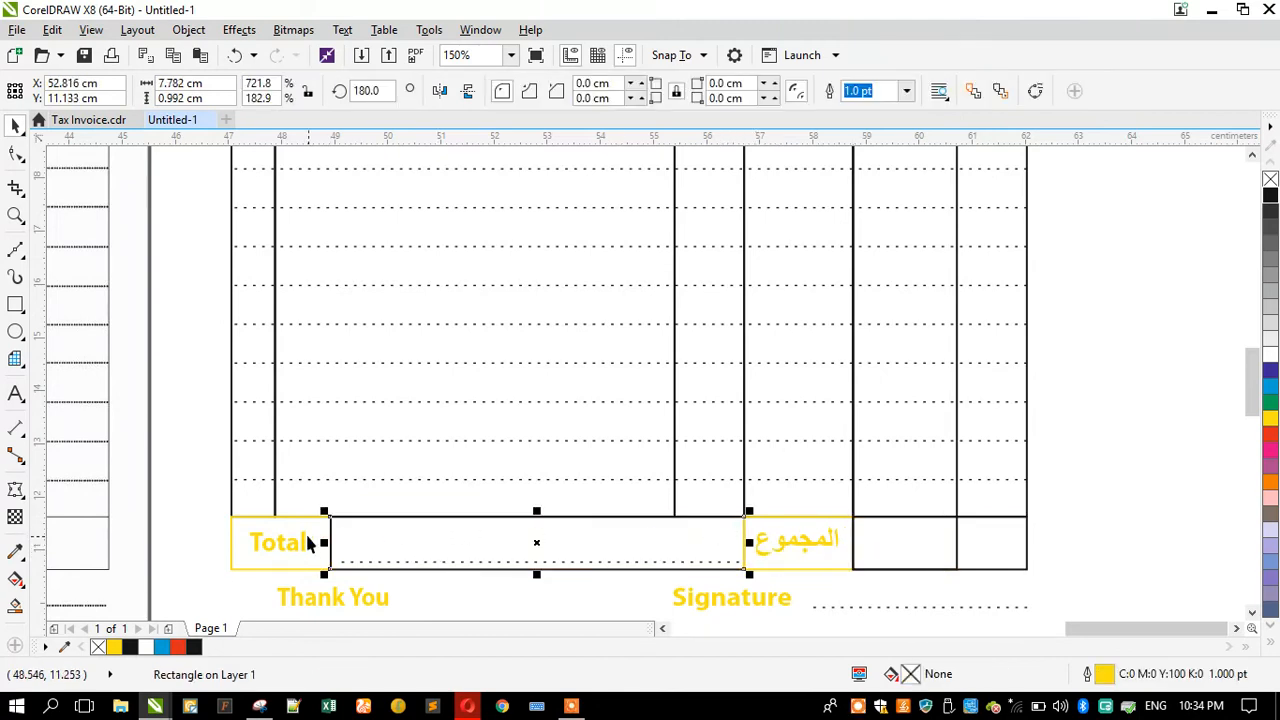
left_click(305, 540)
key("ctrl+r")
left_click(745, 537)
key("ctrl+r")
Step: Fill the Total and المجموع footer cells black and send them behind their labels
left_click(305, 535, "shift")
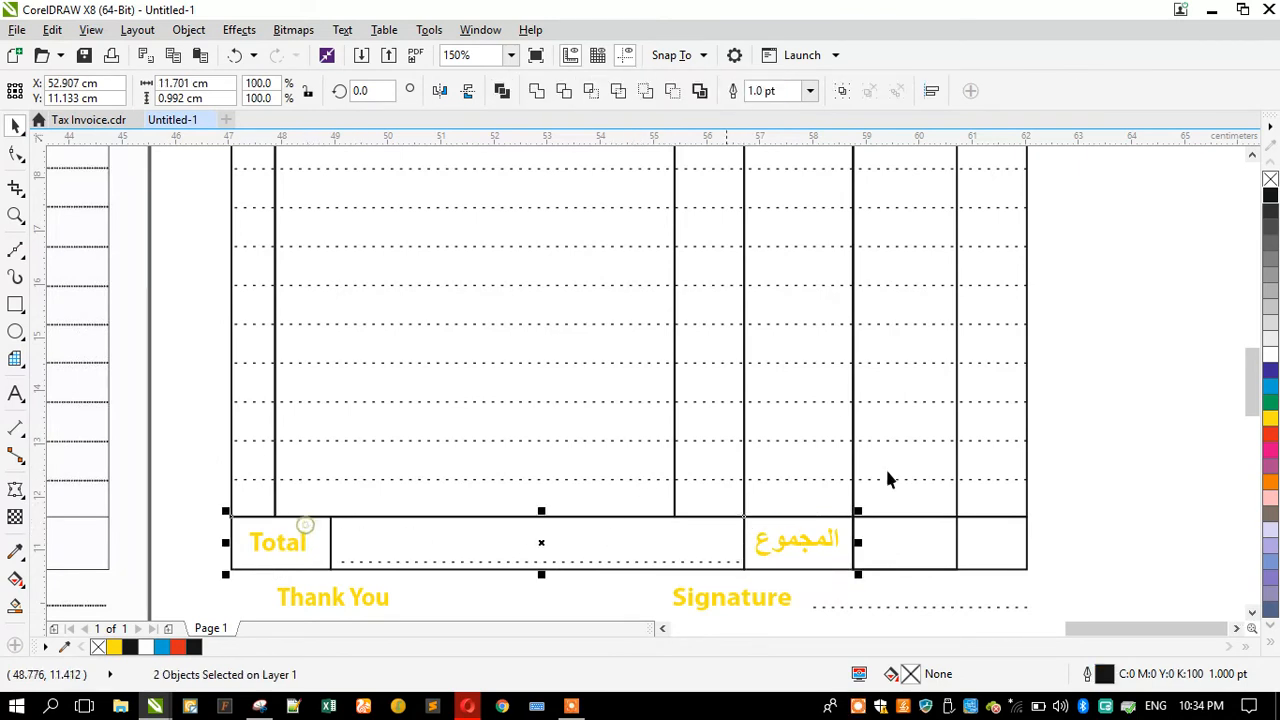
left_click(1268, 197)
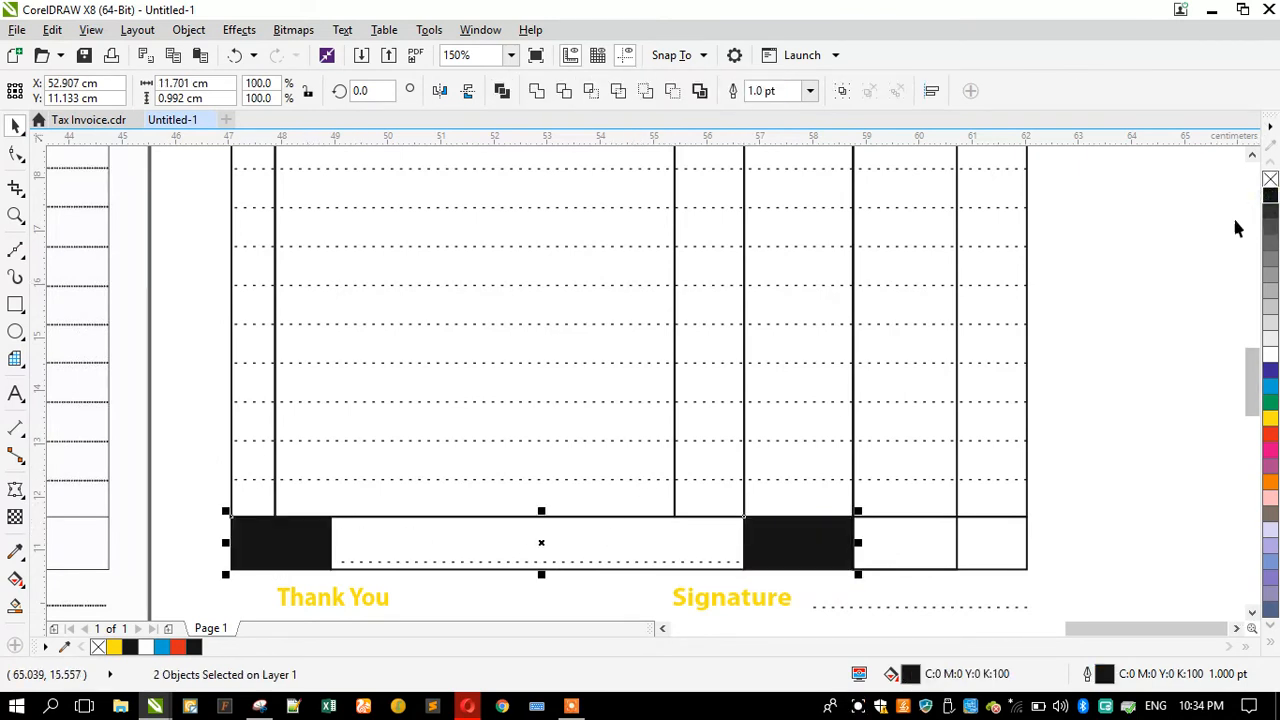
key("shift+Page_Down")
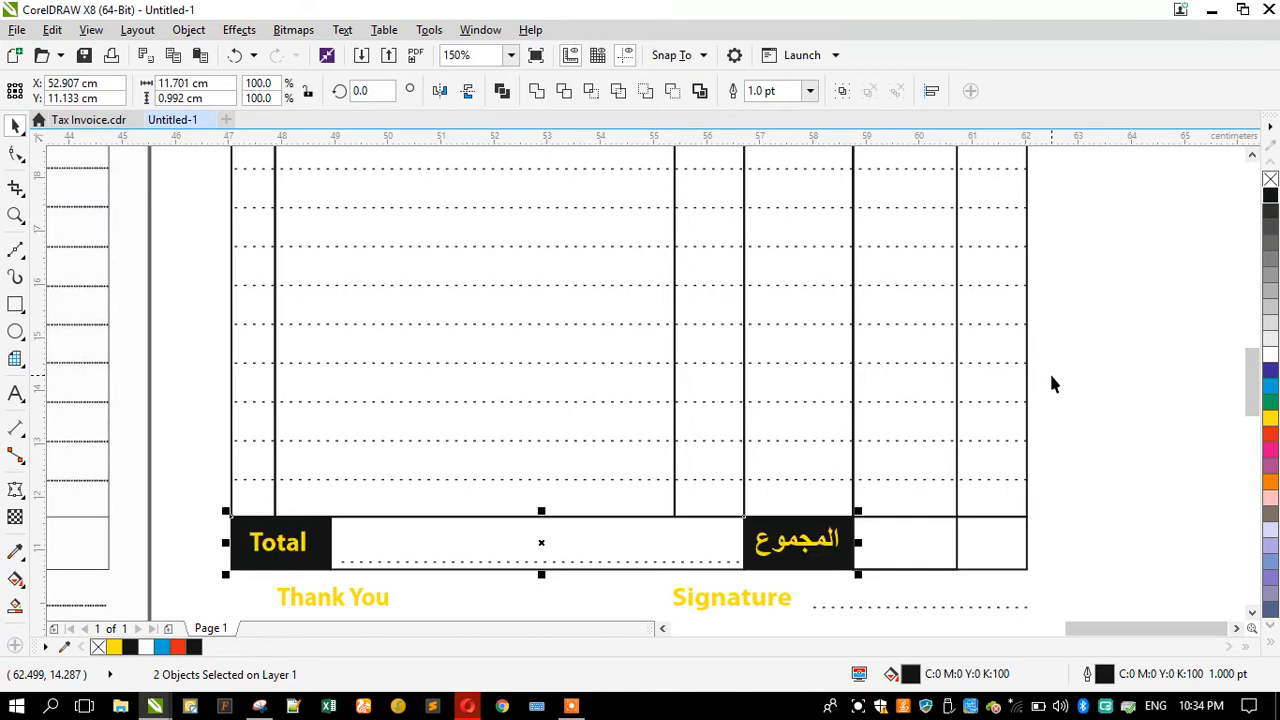
left_click(1051, 383)
Step: Center the Total label on its footer cell and colour it white
left_click(274, 552)
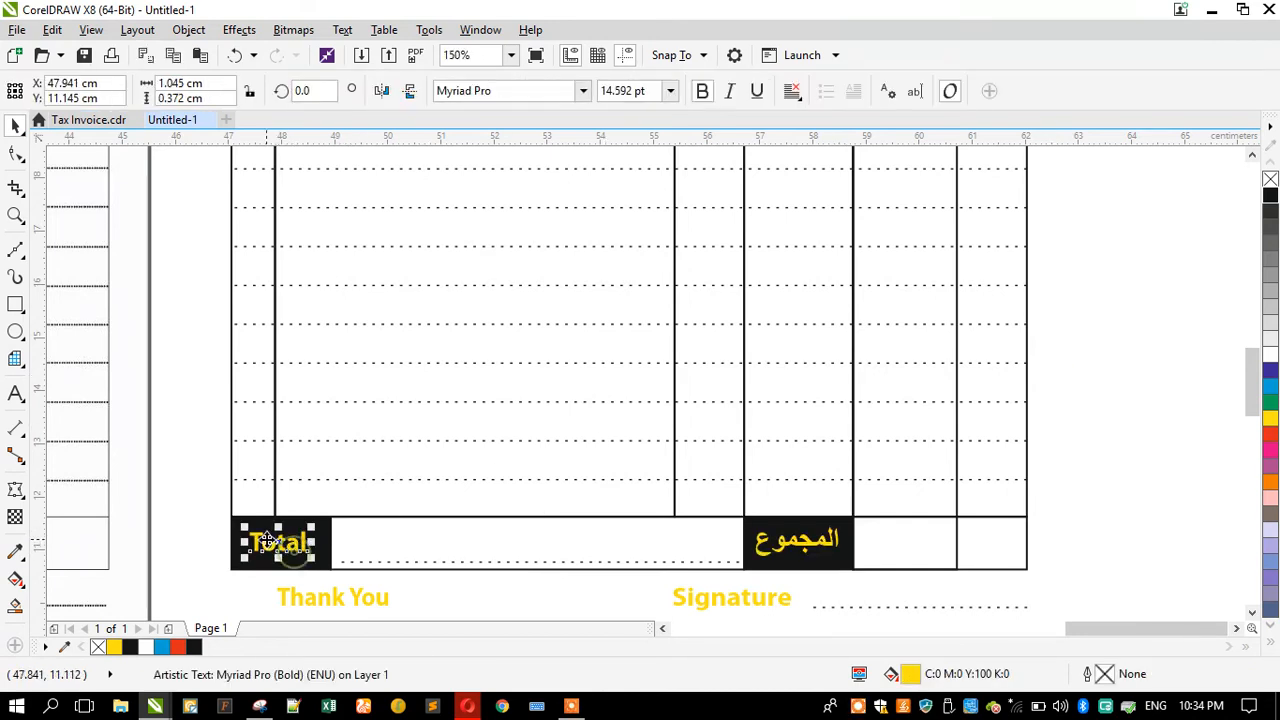
left_click(258, 521, "shift")
key("e")
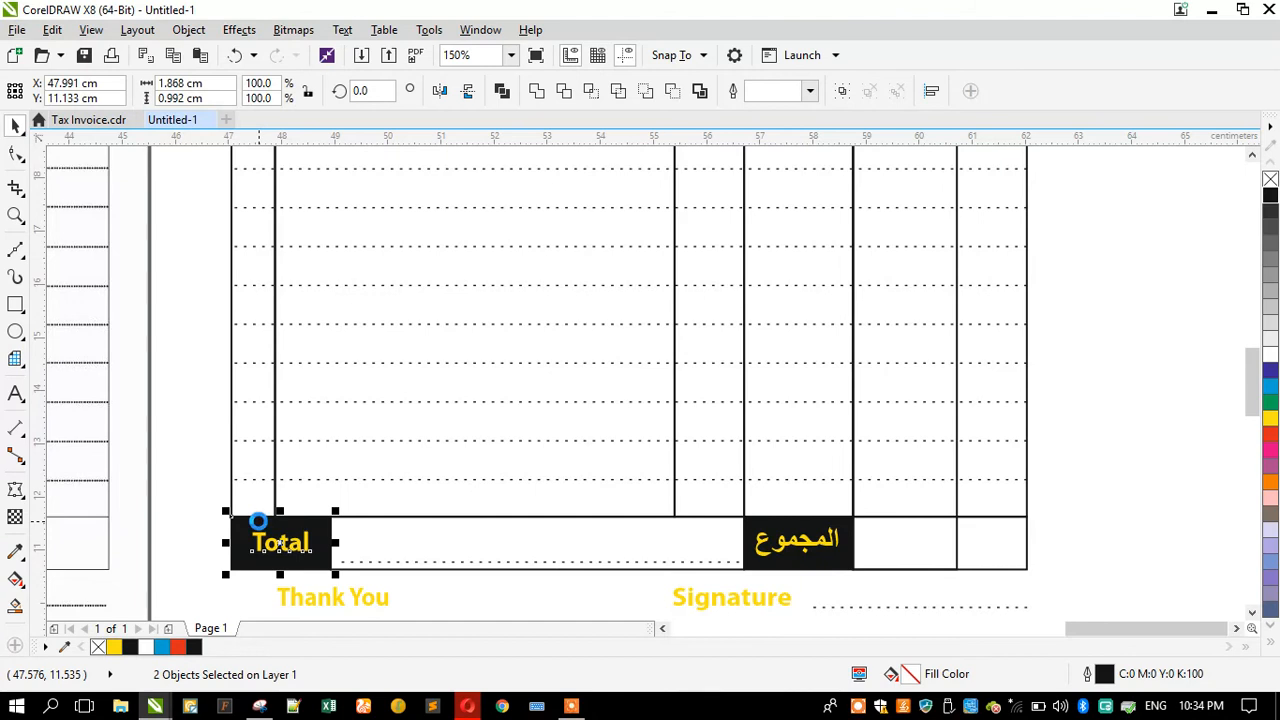
left_click(186, 551)
left_click(262, 555)
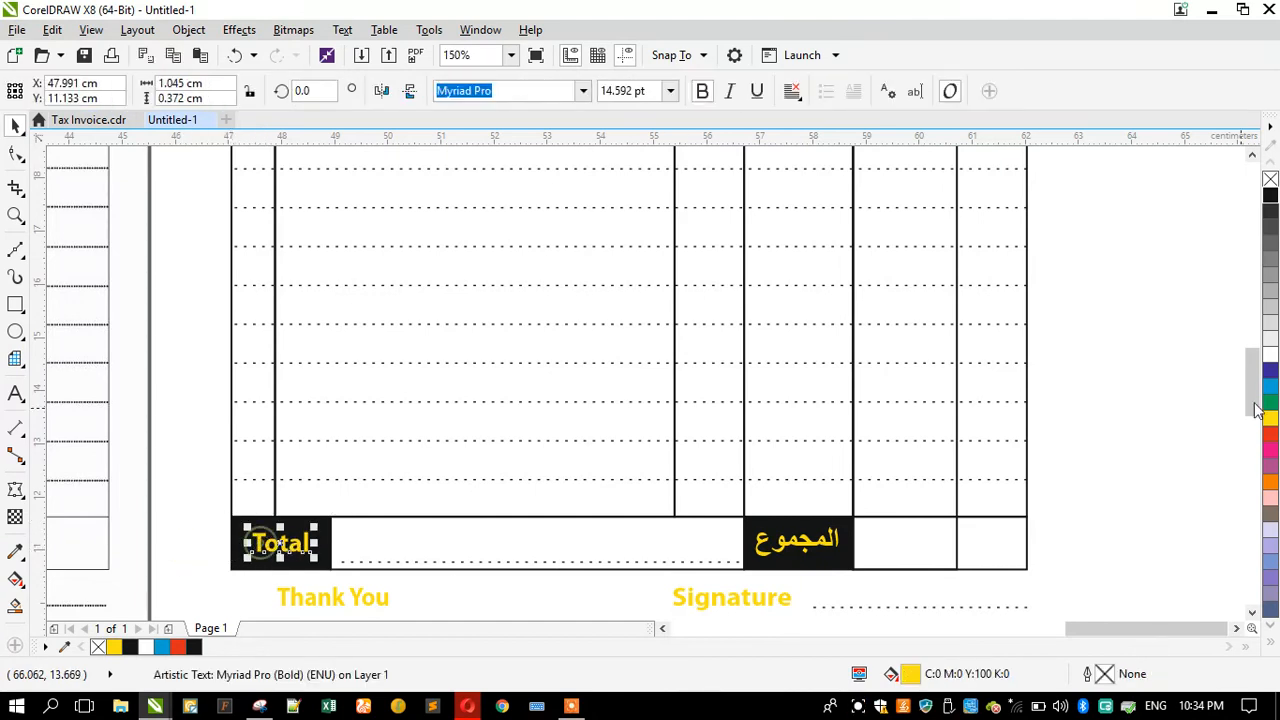
left_click(1270, 195)
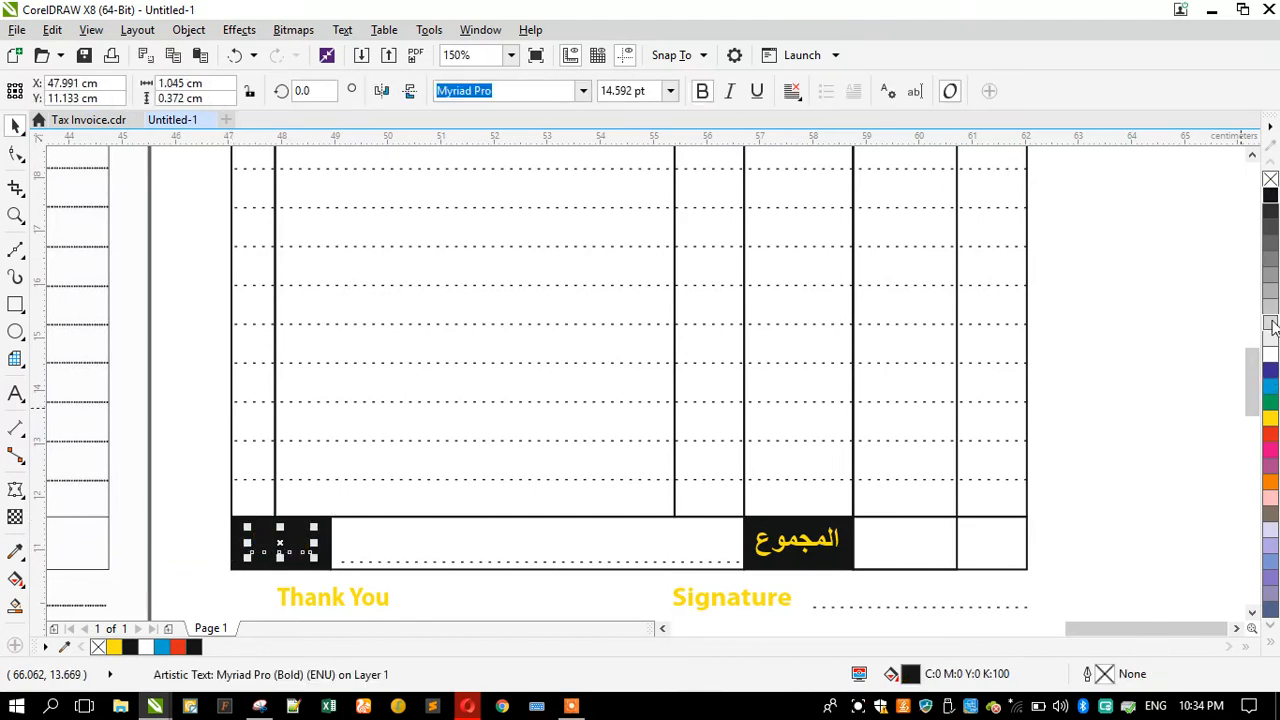
left_click(1270, 357)
scroll(415, 330, "down", 2)
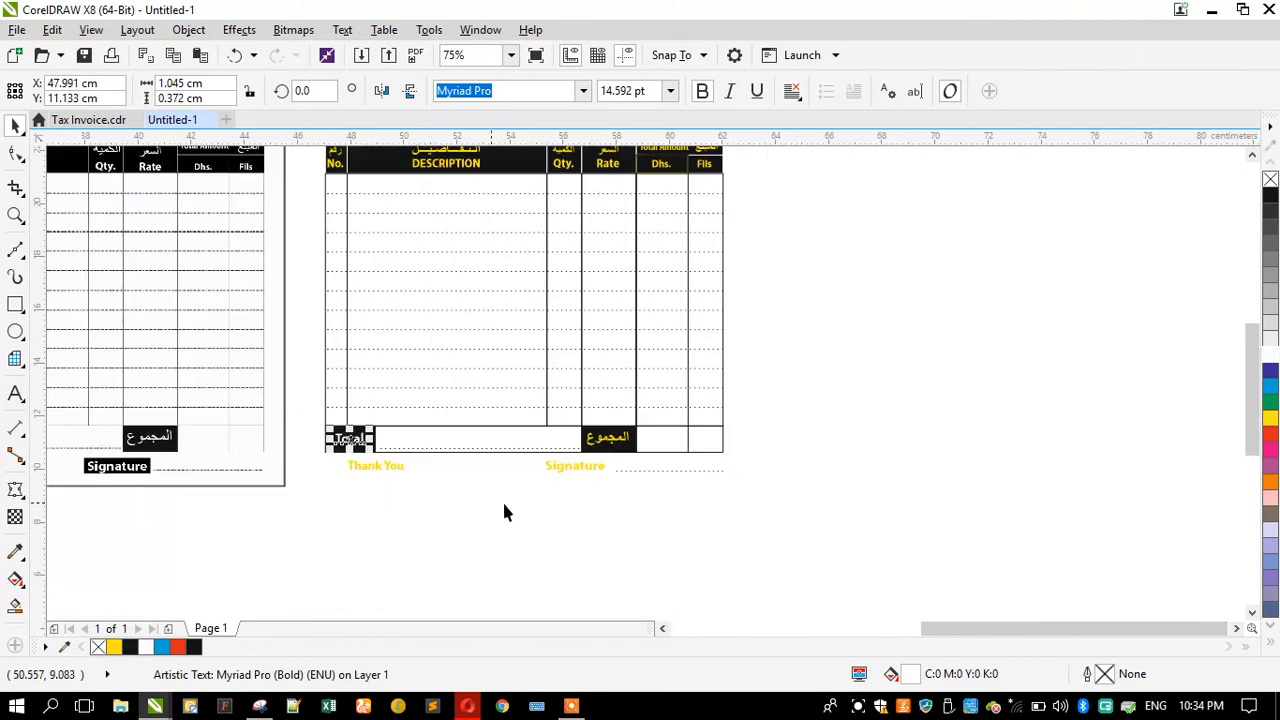
scroll(349, 500, "down", 1)
scroll(423, 471, "up", 2)
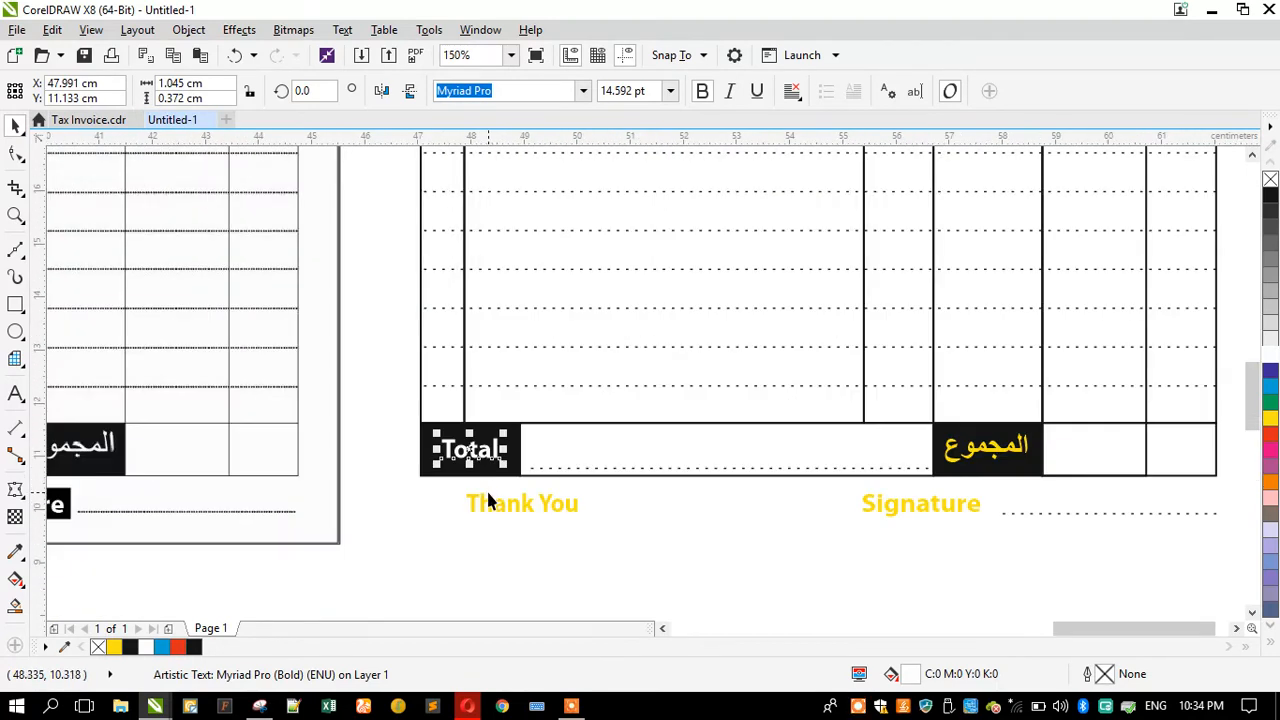
scroll(510, 498, "down", 1)
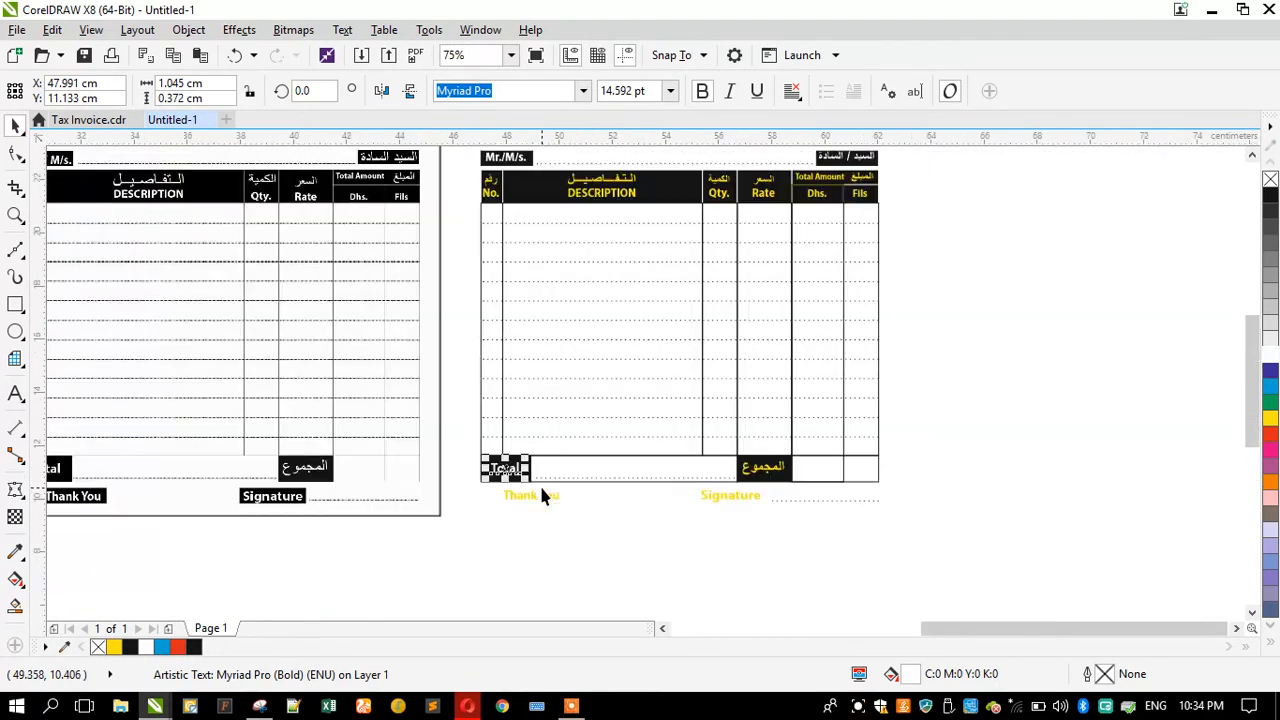
Step: Place a copy of the black label box over the Thank You label and center the label horizontally on it
left_click(524, 160)
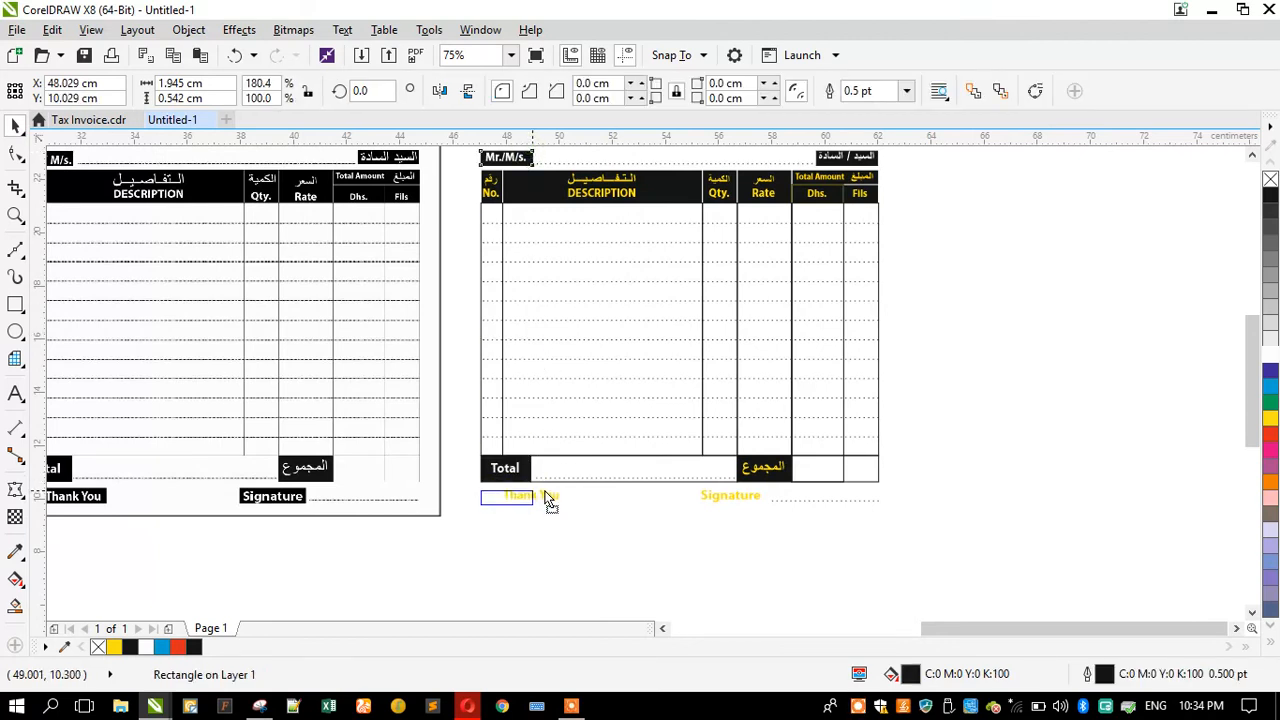
scroll(523, 513, "up", 2)
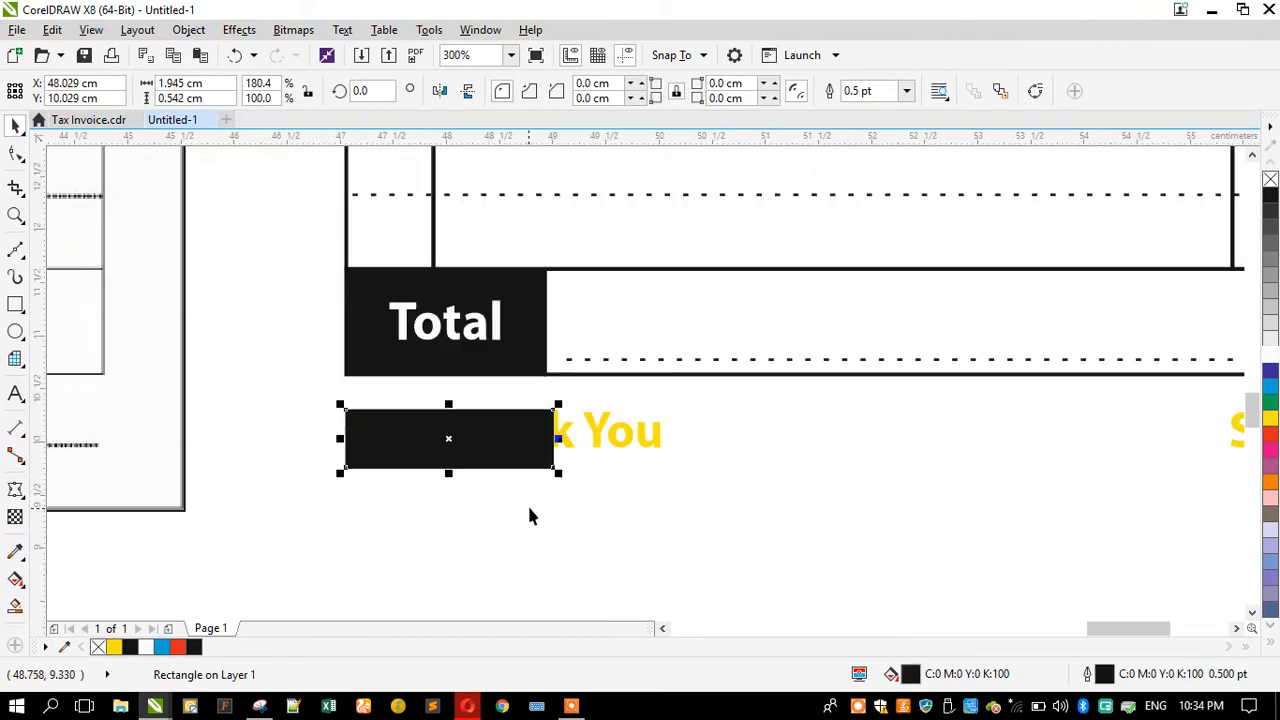
left_click(565, 438)
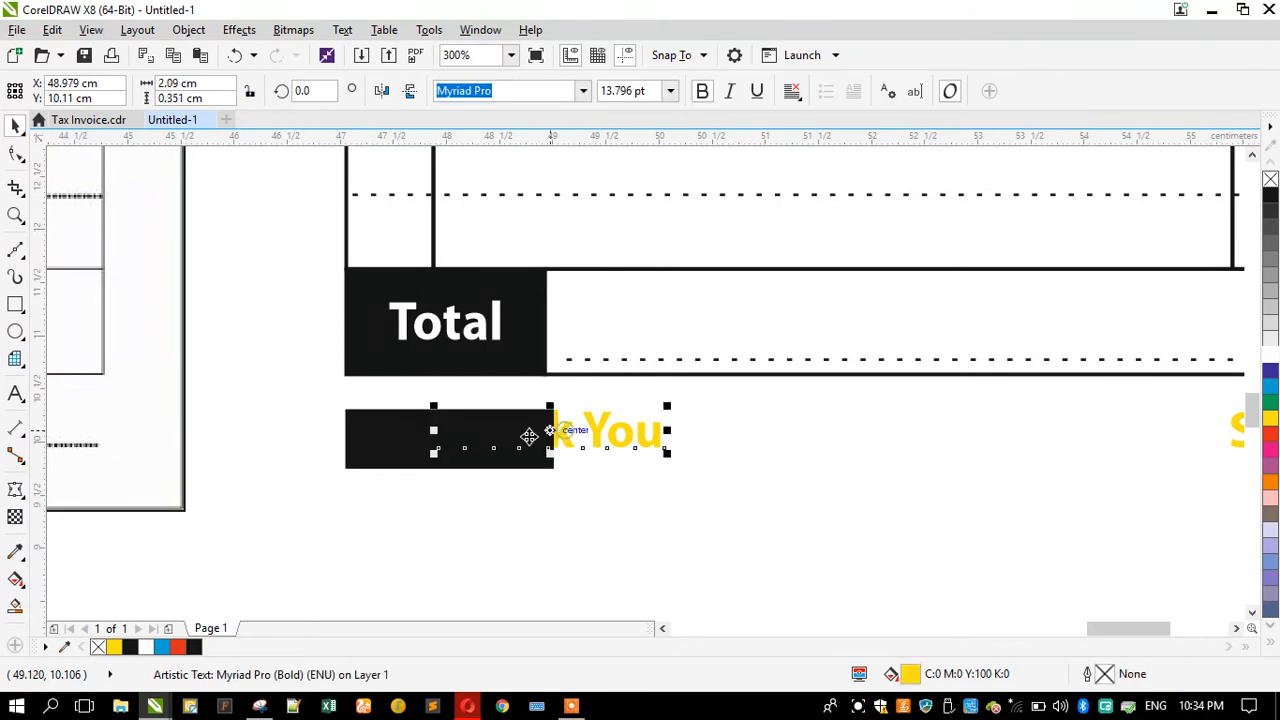
left_click(401, 453, "shift")
key("e")
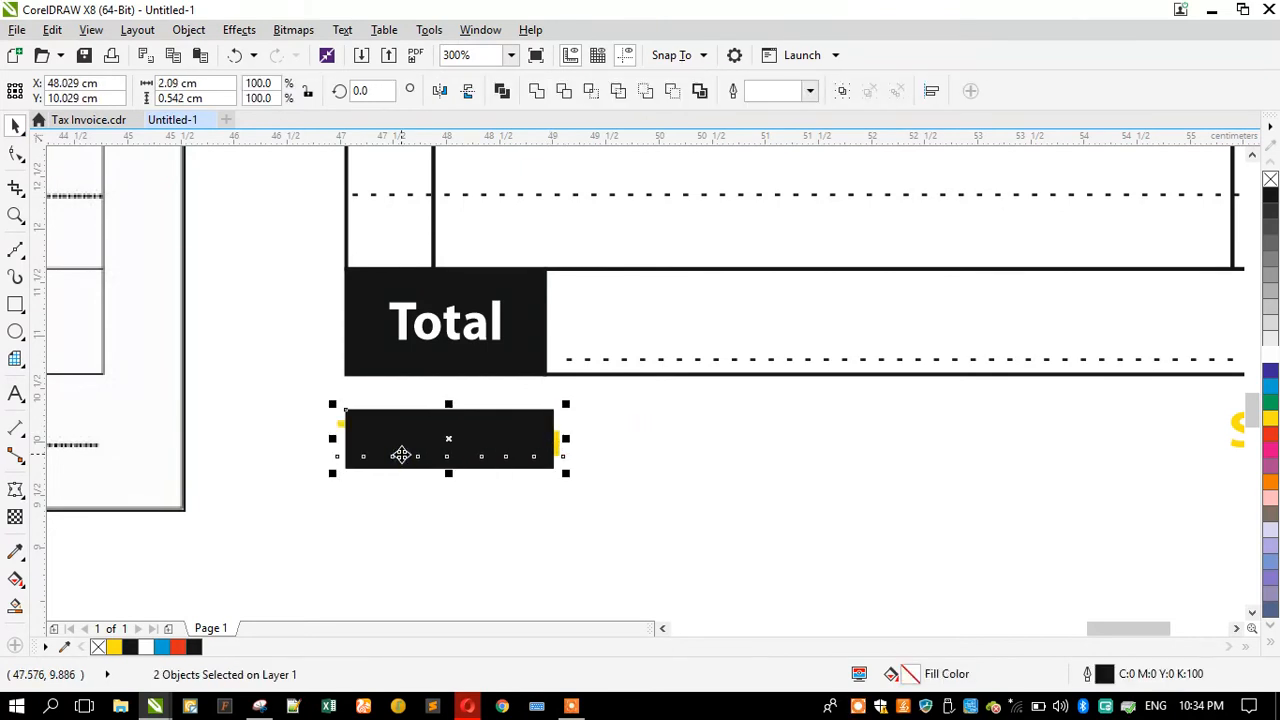
left_click(300, 528)
left_click(91, 29)
left_click(111, 53)
left_click(91, 29)
left_click(130, 134)
Step: Widen the black box behind Thank You to about 2.6 cm
left_click(447, 421)
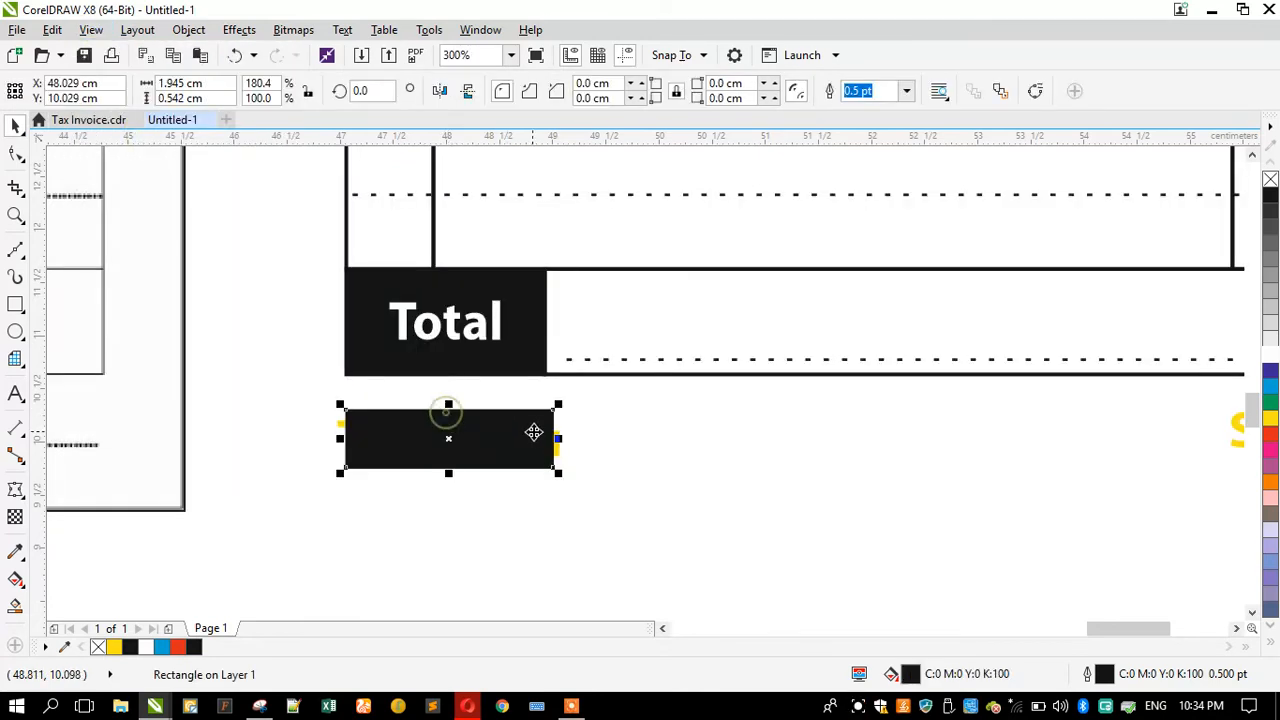
left_click_drag(557, 438, 624, 438)
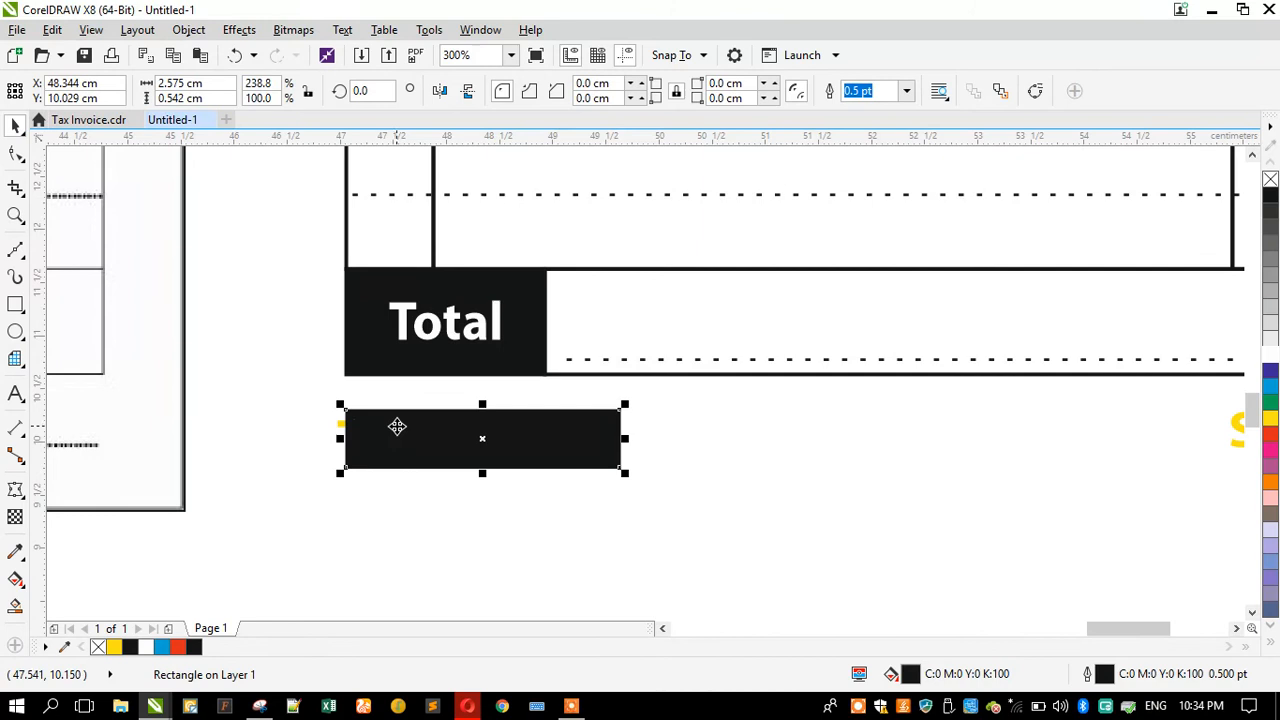
Step: Bring the Thank You label in front of its black box and center it vertically on the box
left_click(340, 425)
key("shift+Page_Up")
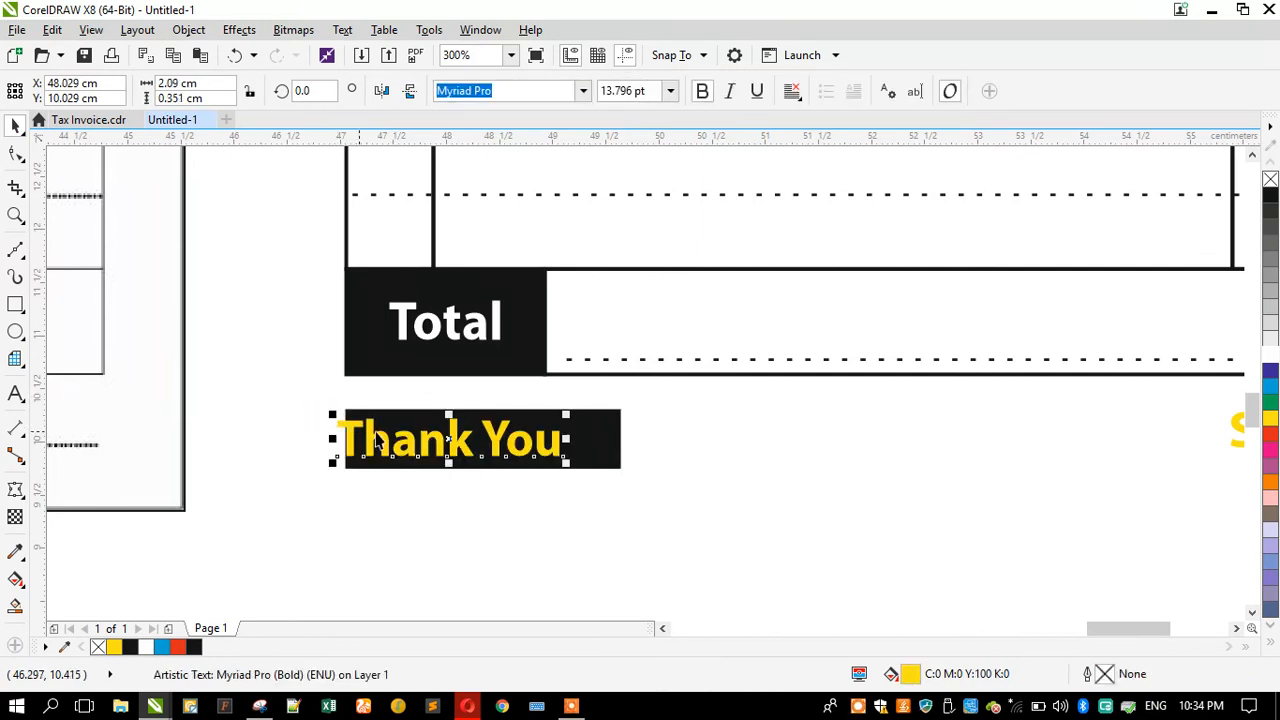
left_click(580, 447, "shift")
key("c")
left_click(243, 447)
scroll(307, 441, "down", 2)
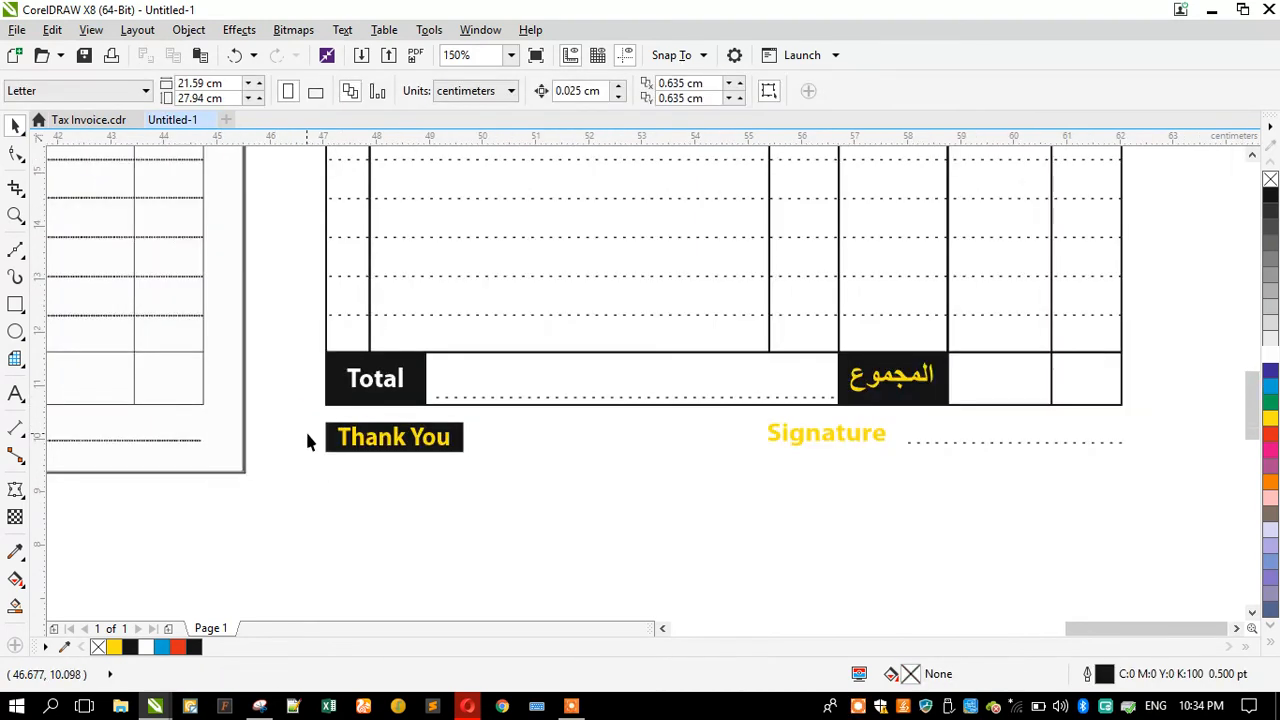
Step: Copy the black box onto the Signature label and bring the label to the front
left_click(331, 447)
mouse_move(768, 494)
left_mouse_down()
mouse_move(409, 391)
mouse_move(489, 387)
mouse_move(791, 474)
mouse_move(800, 490)
left_mouse_up()
right_click(768, 494)
left_click(780, 504)
scroll(990, 443, "up", 1)
key("shift+Page_Up")
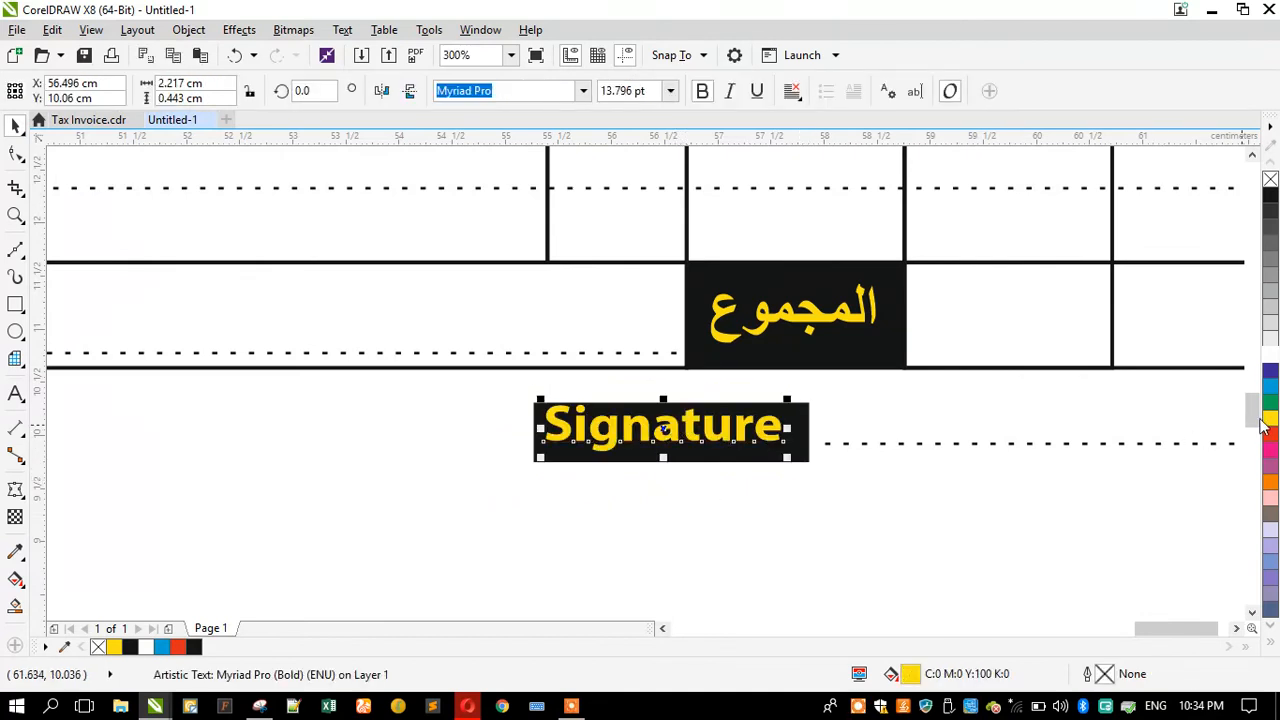
Step: Colour the Signature label white and center it on its black box
left_click(1270, 358)
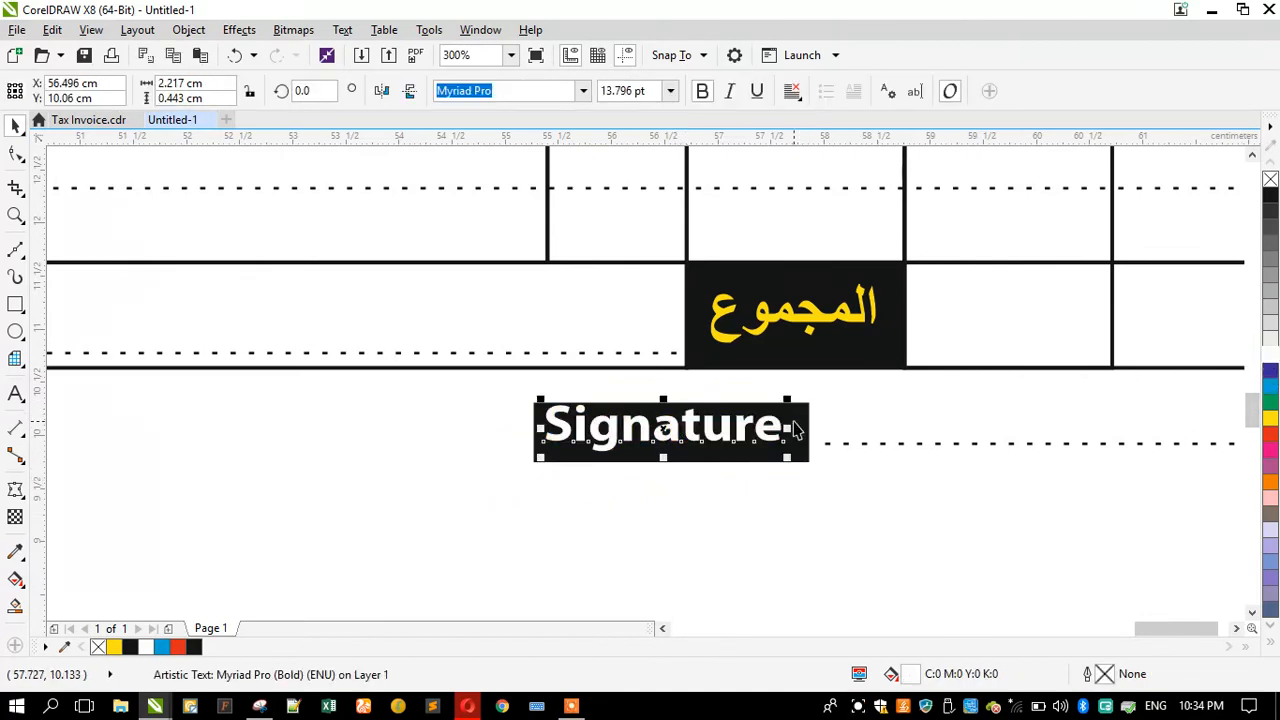
left_click(742, 458, "shift")
key("c")
key("e")
left_click(534, 511)
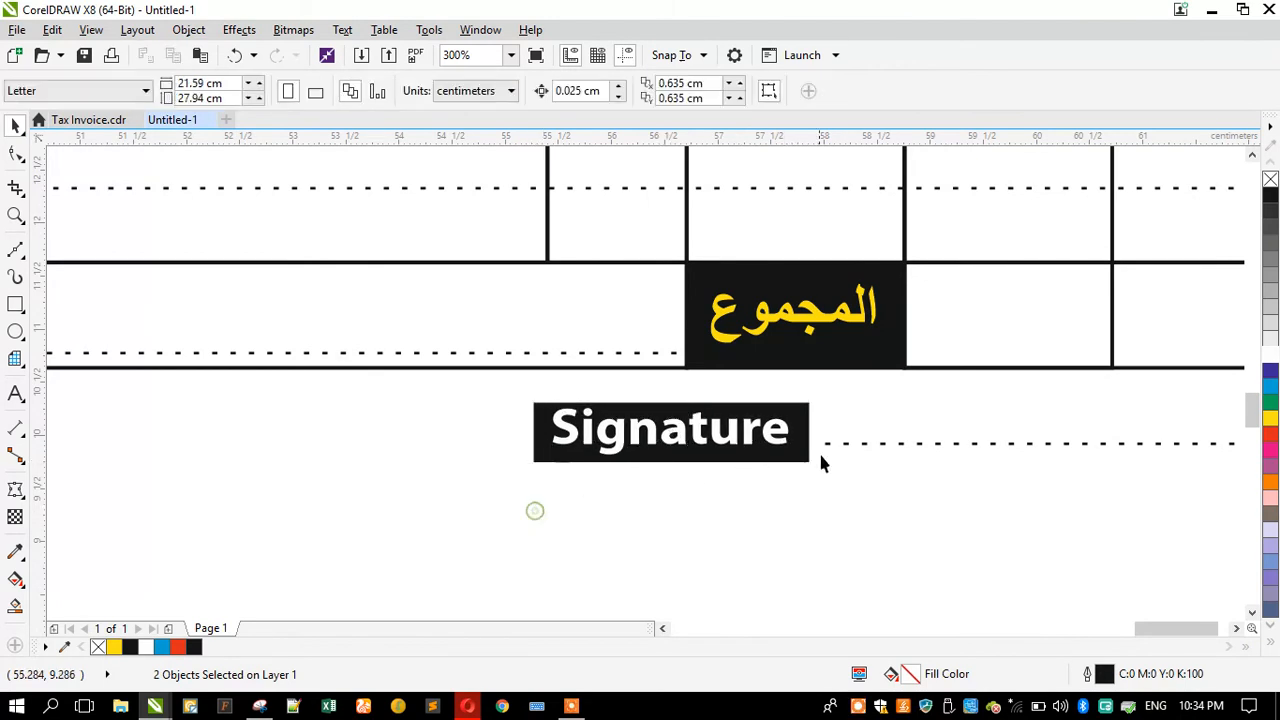
Step: Adjust the end of the dotted signature line to align with the table's right edge
left_click(830, 444)
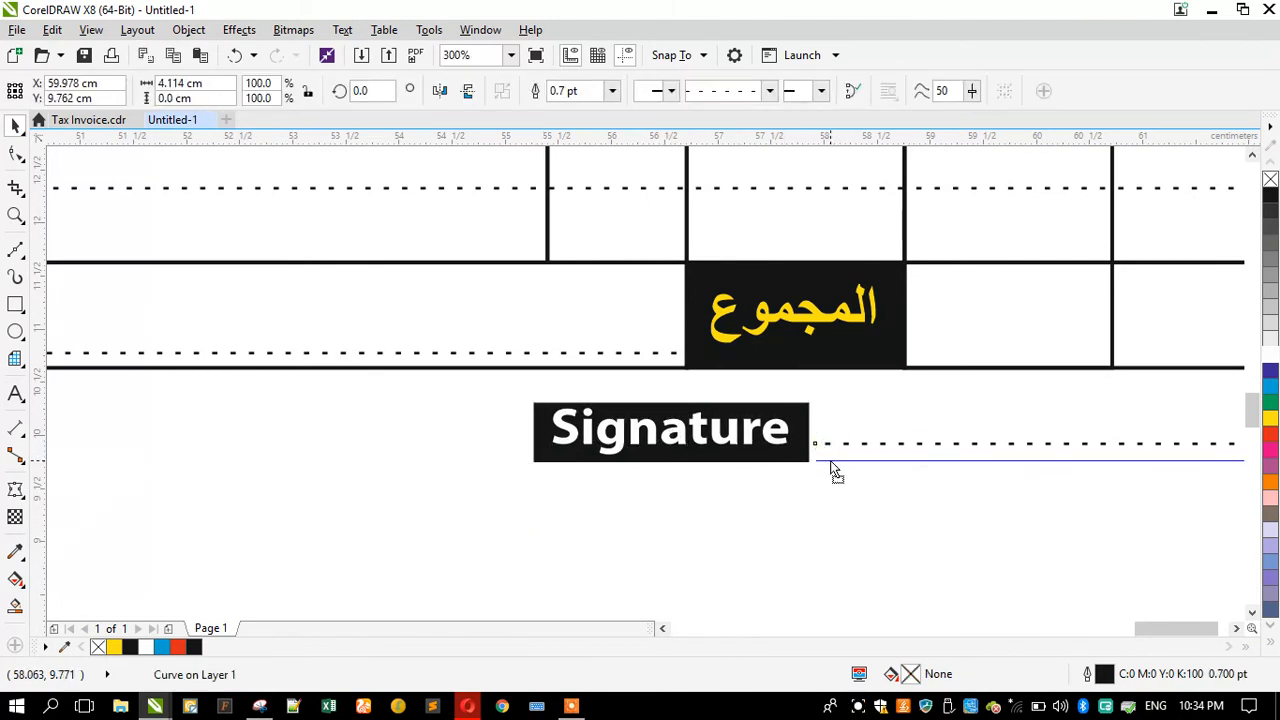
left_click(634, 514)
scroll(820, 478, "down", 2)
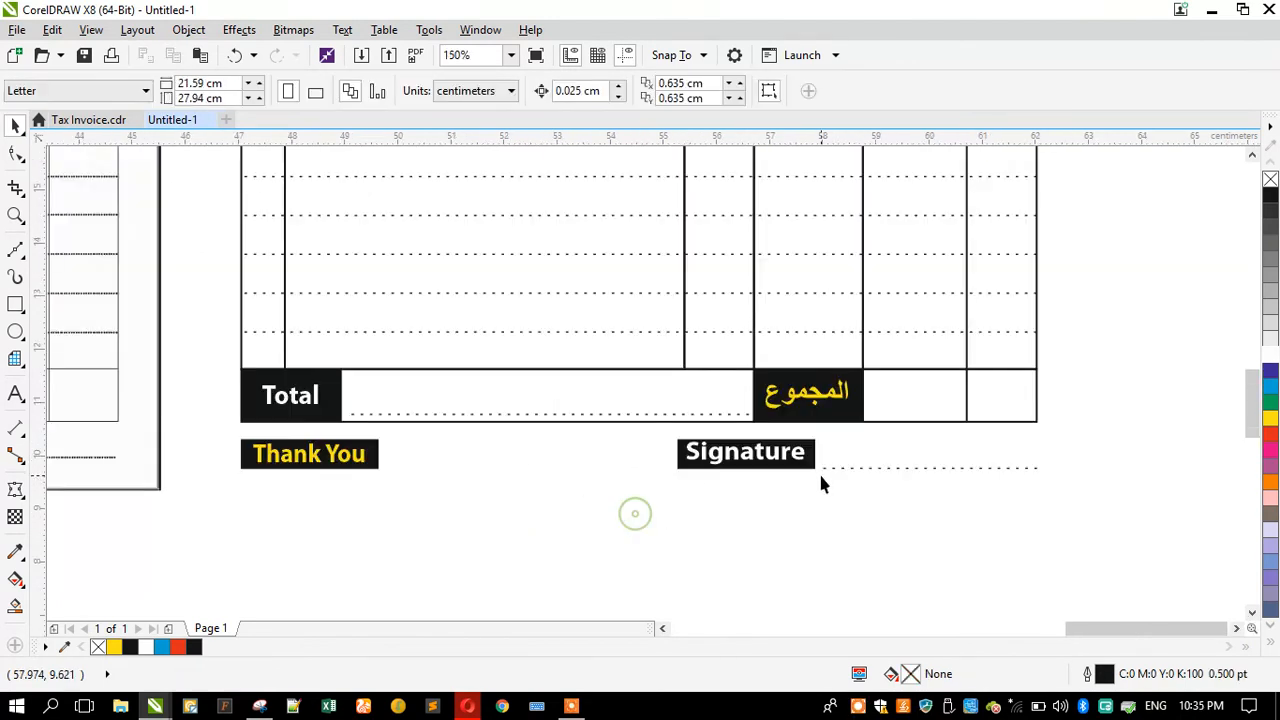
left_click(1016, 470)
left_click_drag(1046, 467, 1040, 467)
left_click_drag(1037, 421, 1037, 422)
Step: Colour the Thank You and المجموع labels white
left_click(350, 460)
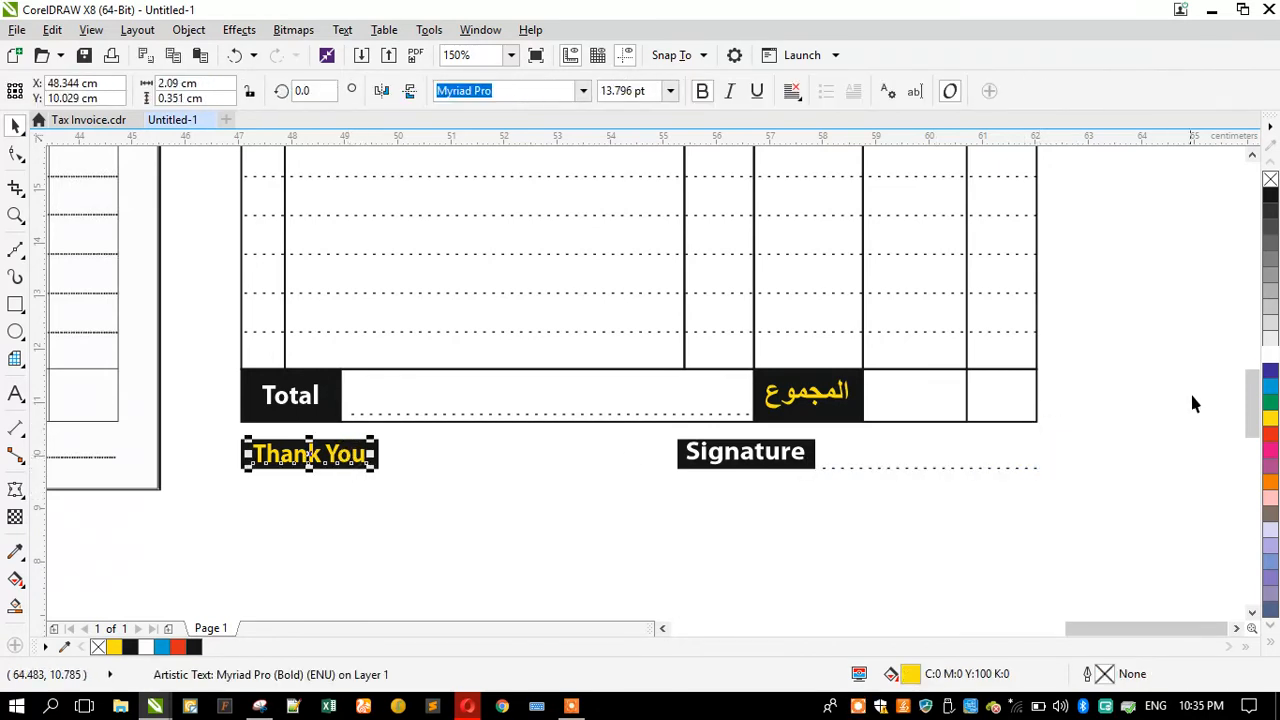
left_click(1270, 352)
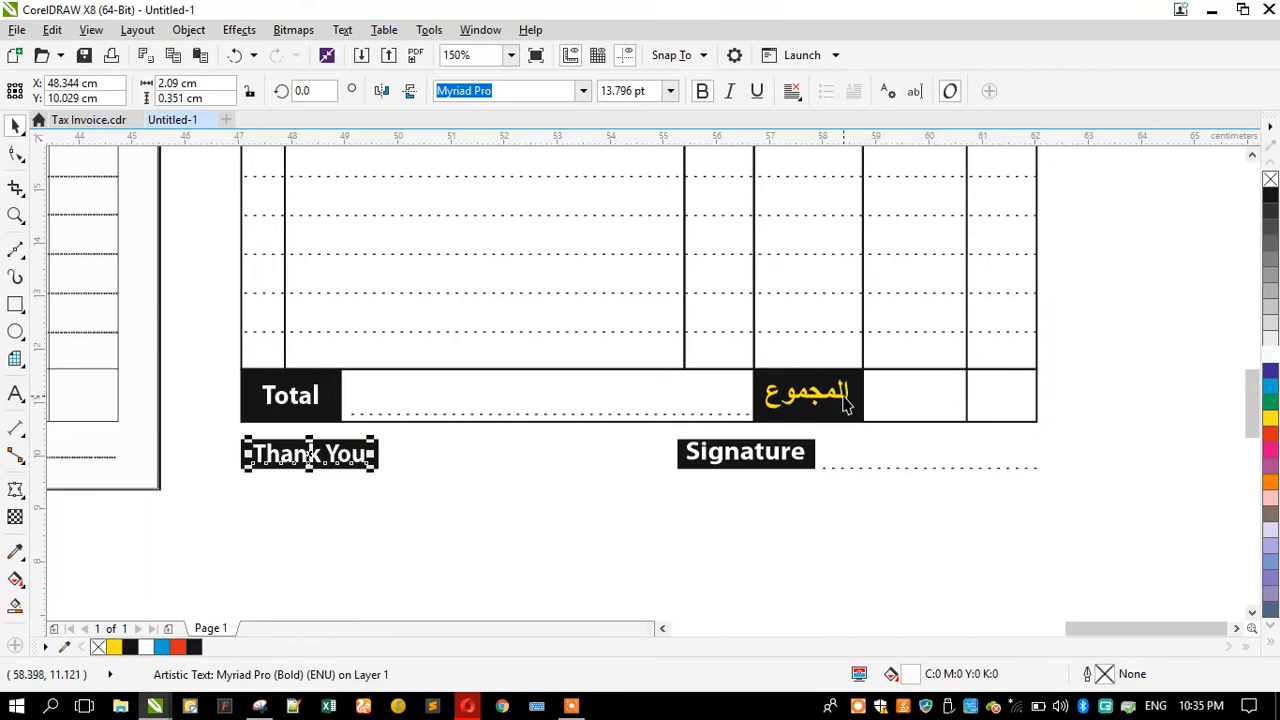
left_click(845, 400)
left_click(1270, 355)
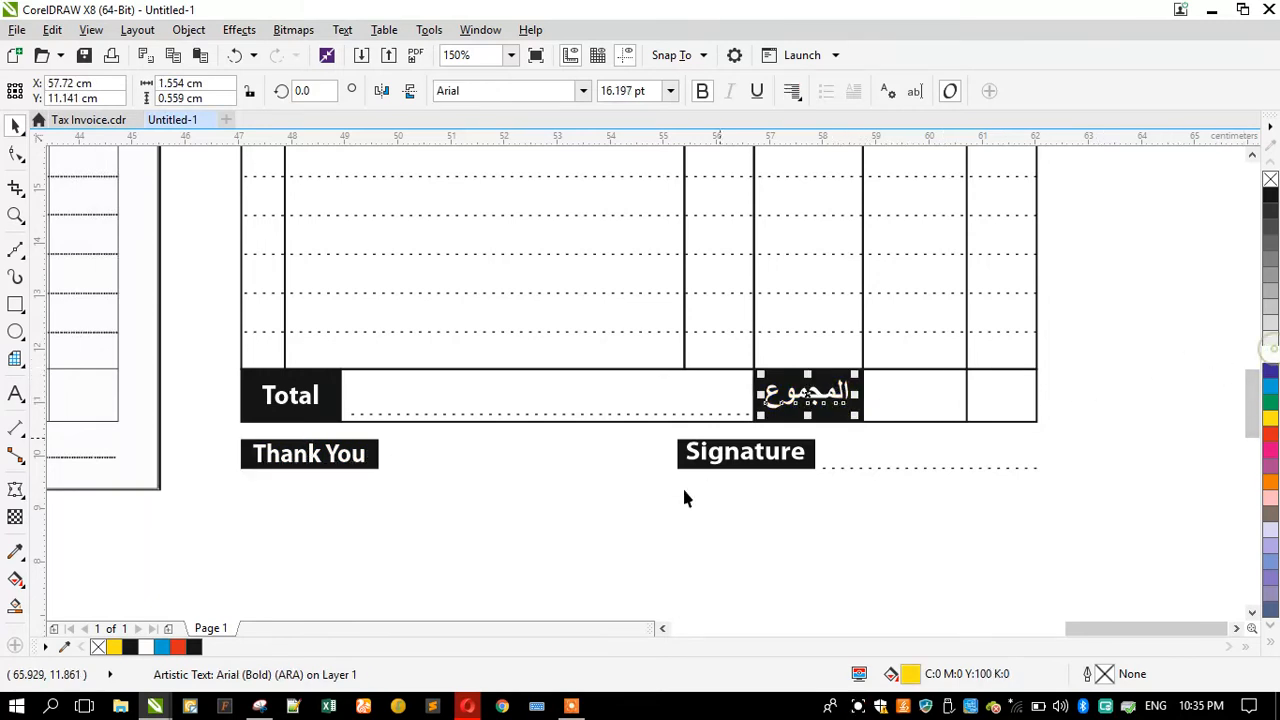
Step: Move the Thank You and Signature row slightly lower beneath the table
left_click(1085, 523)
mouse_move(1171, 503)
left_mouse_down()
mouse_move(224, 453)
mouse_move(340, 500)
left_mouse_up()
scroll(270, 448, "up", 2)
scroll(271, 480, "down", 2)
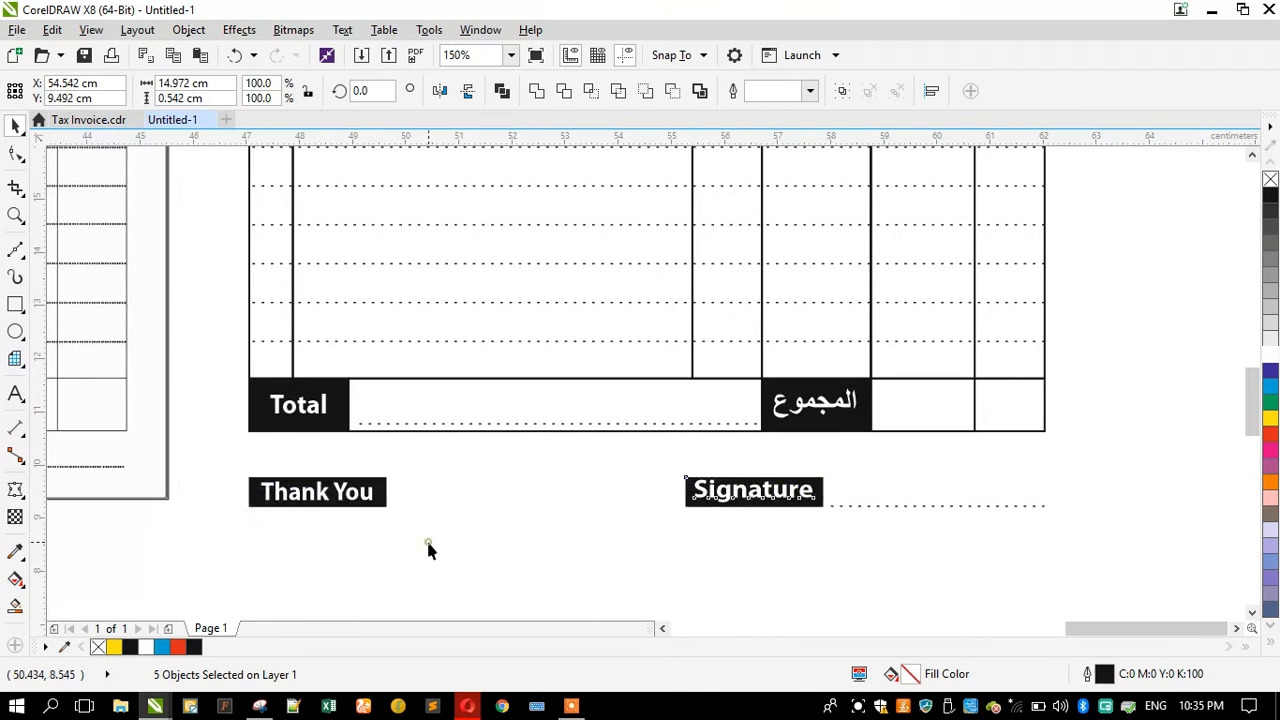
left_click(426, 538)
Step: Change the outline of the Dhs. header box to white
scroll(522, 530, "down", 2)
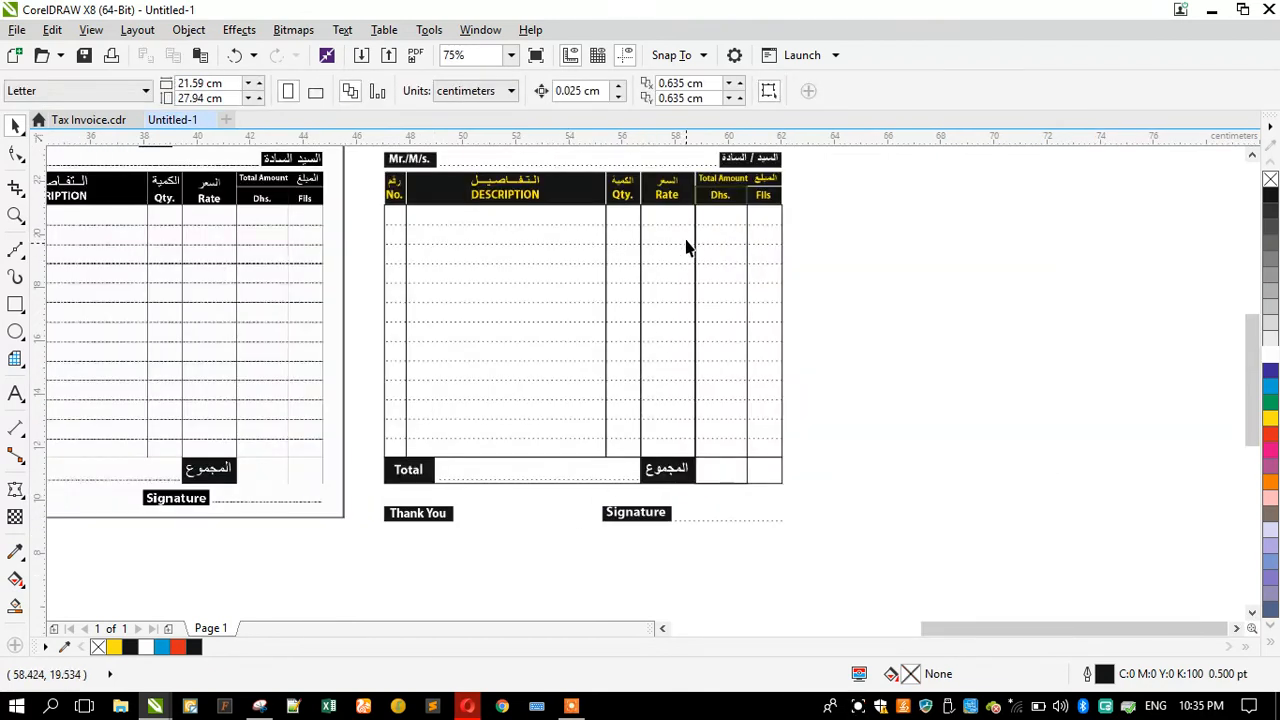
scroll(642, 158, "up", 2)
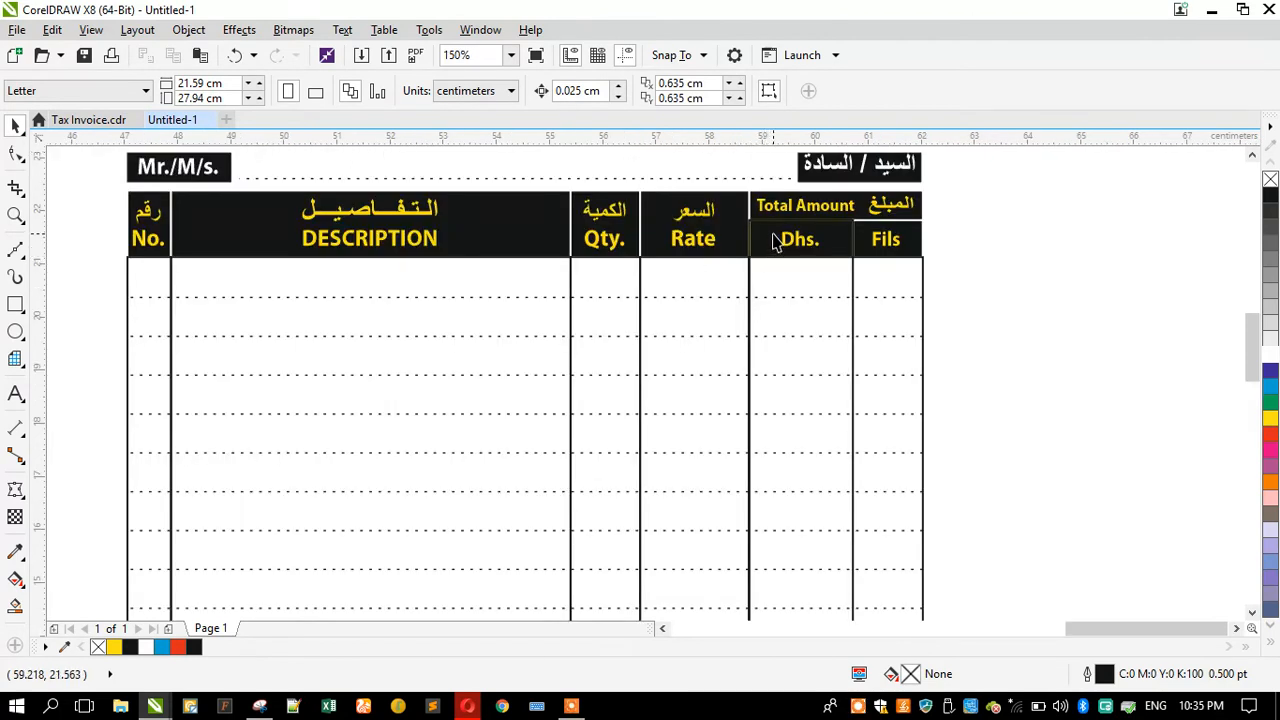
scroll(777, 238, "up", 2)
left_click(765, 285)
left_click_drag(829, 199, 845, 277)
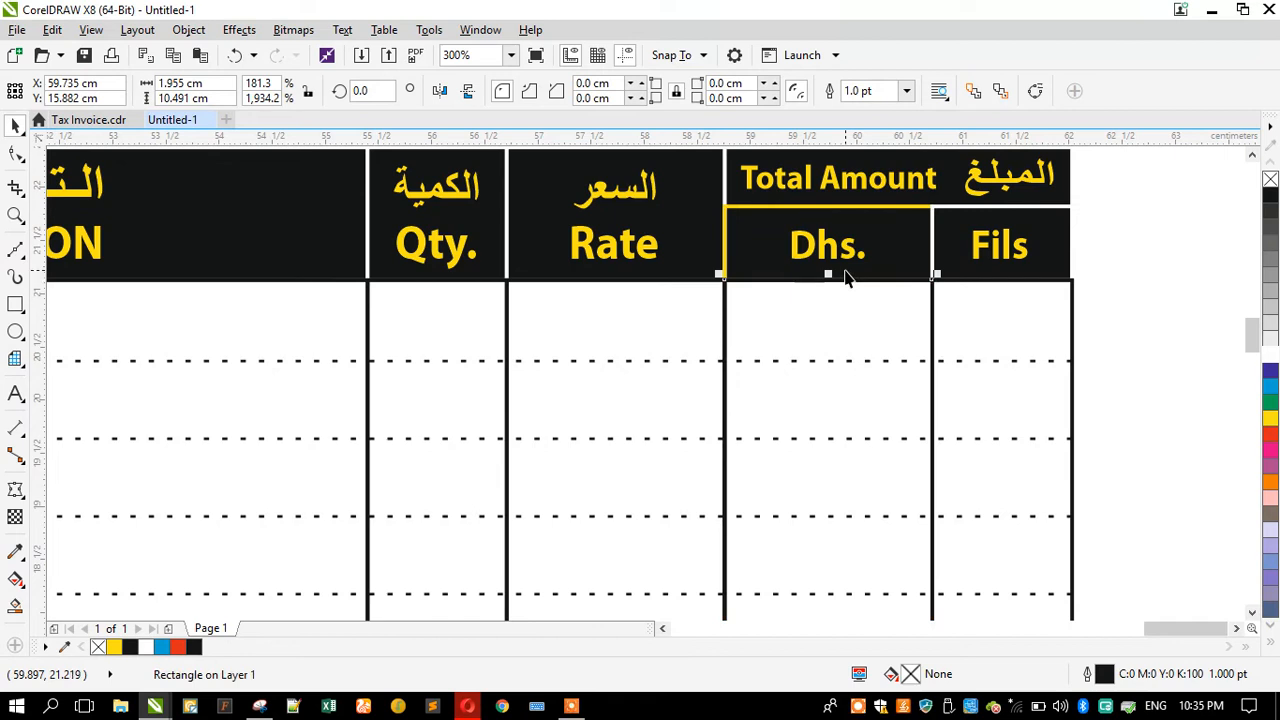
left_click(784, 238)
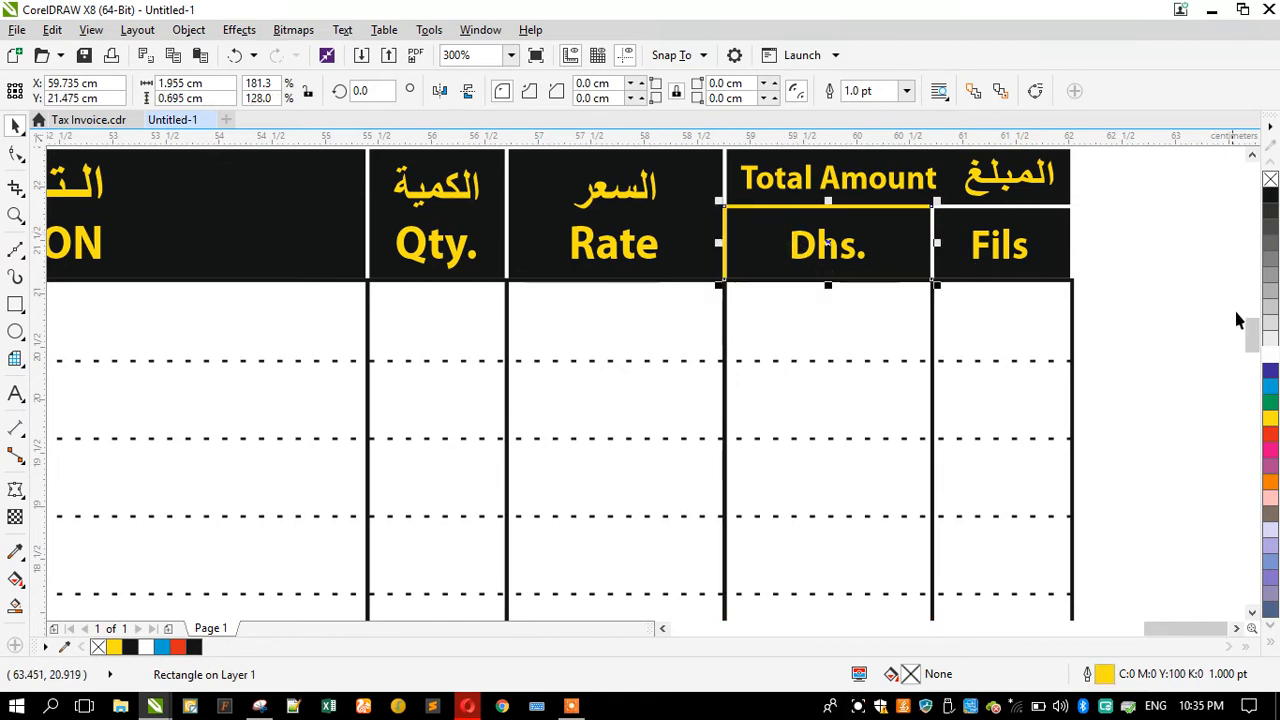
right_click(1272, 355)
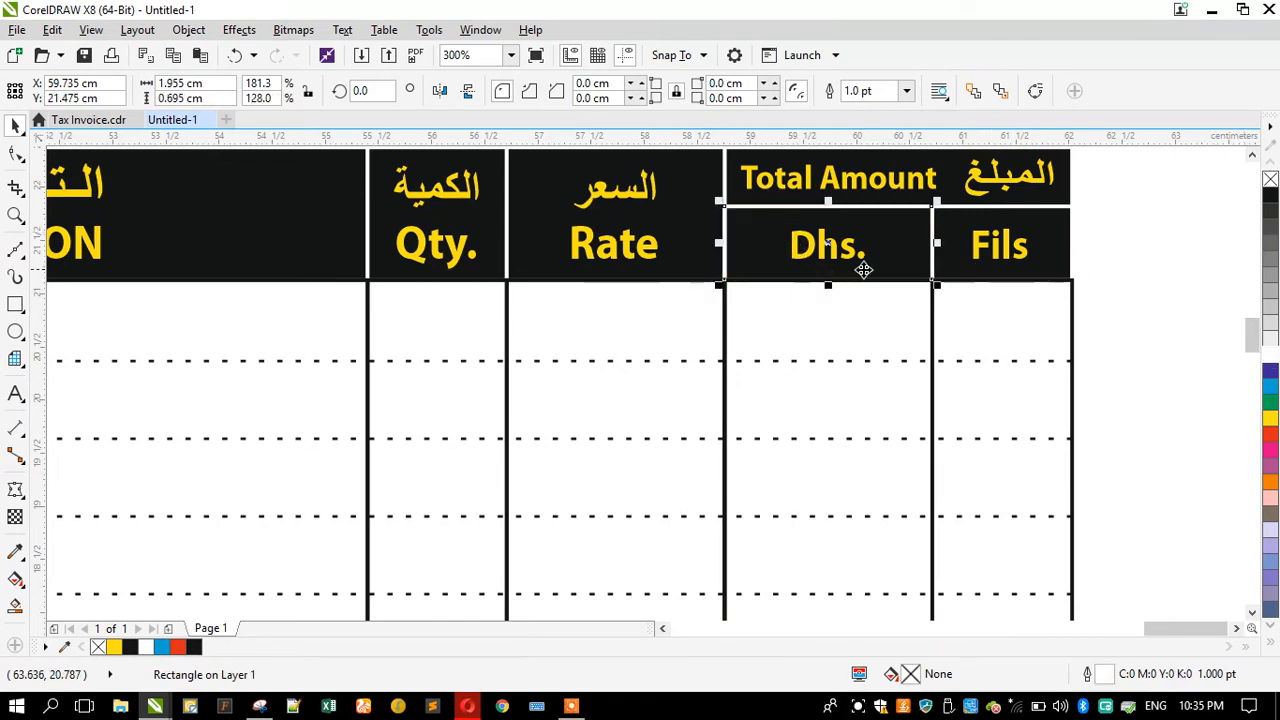
Step: Colour the Dhs. and Fils header labels white
left_click(850, 250)
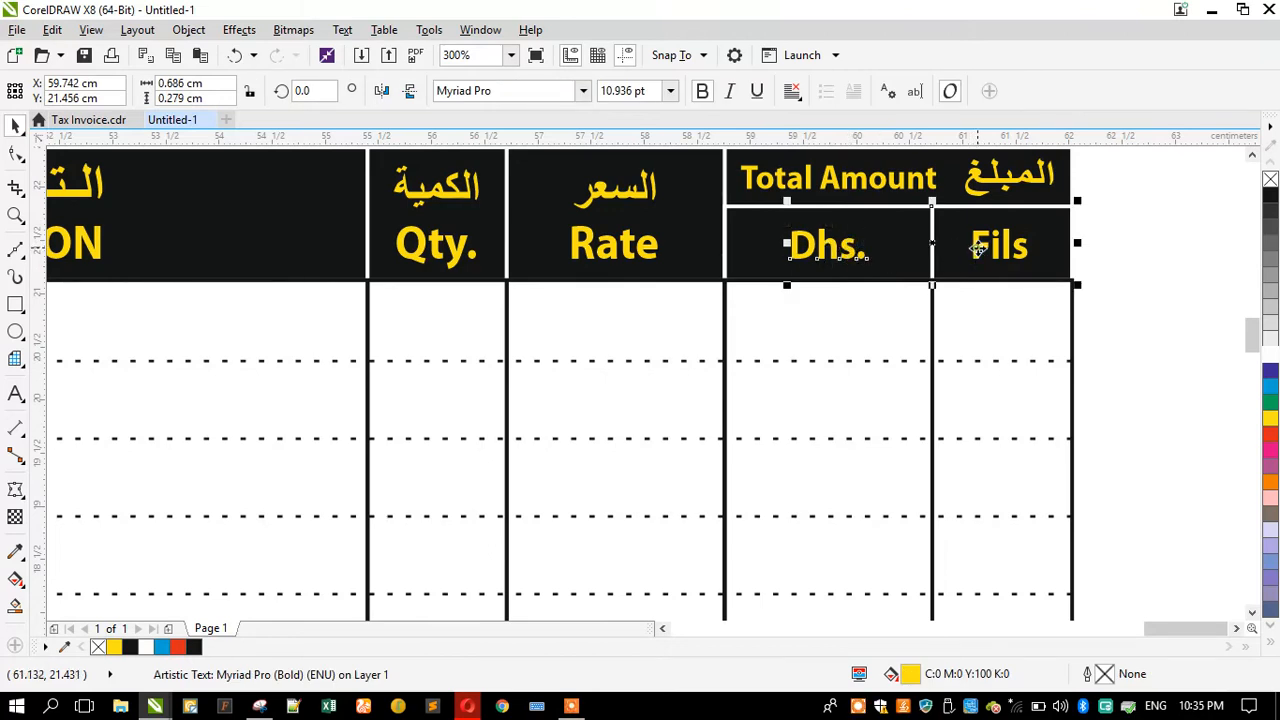
left_click(971, 246, "shift")
left_click(1163, 231)
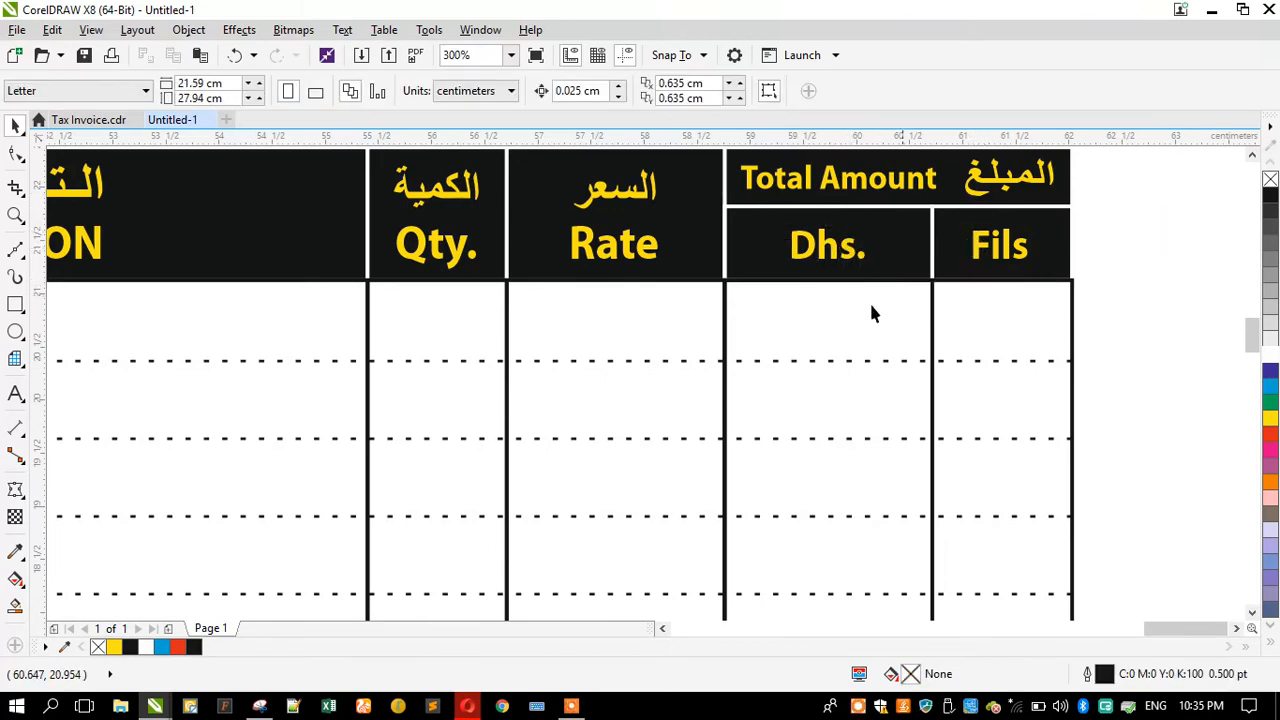
left_click(826, 250)
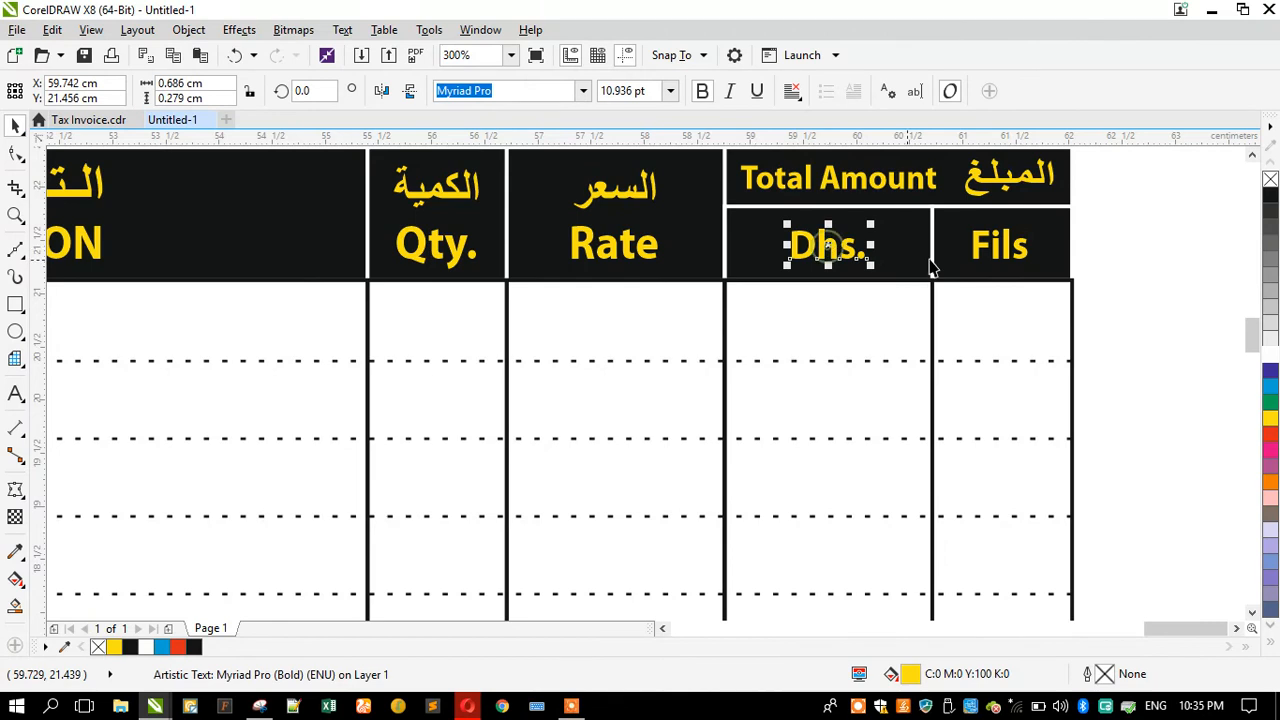
left_click(980, 257, "shift")
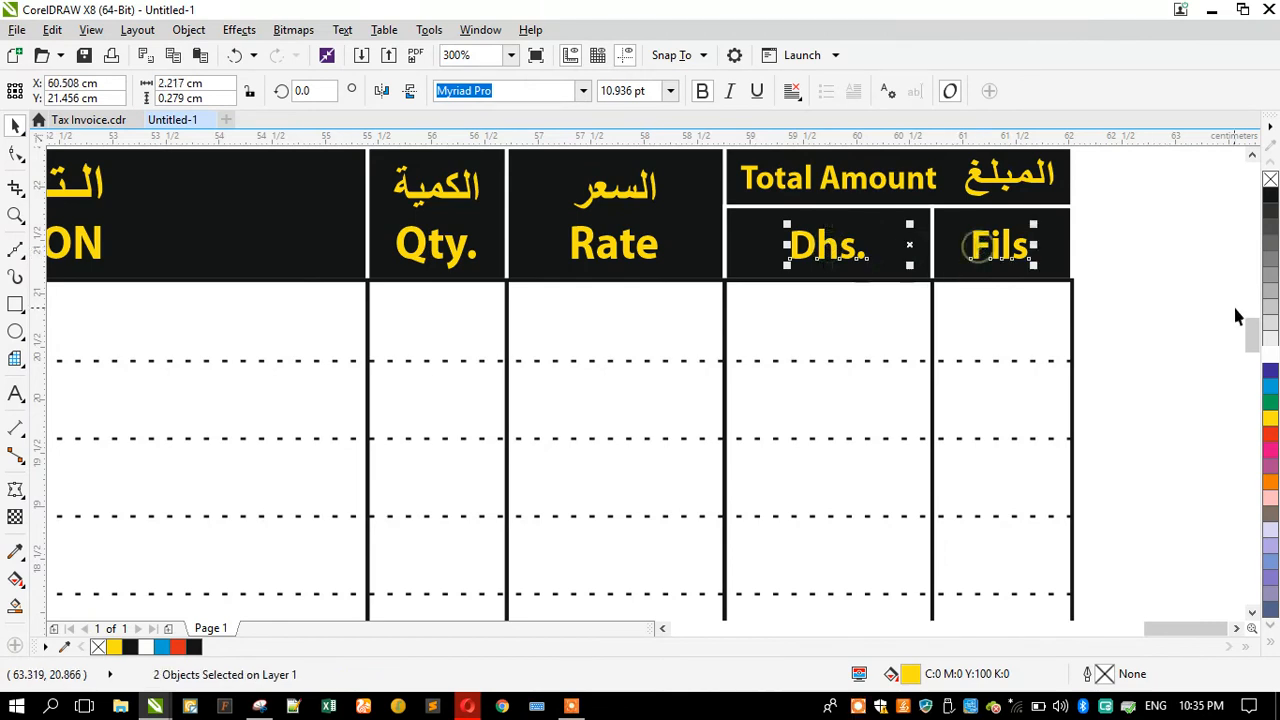
left_click(1270, 356)
Step: Colour the Total Amount, المبلغ, السعر and Rate header labels white
left_click(862, 178)
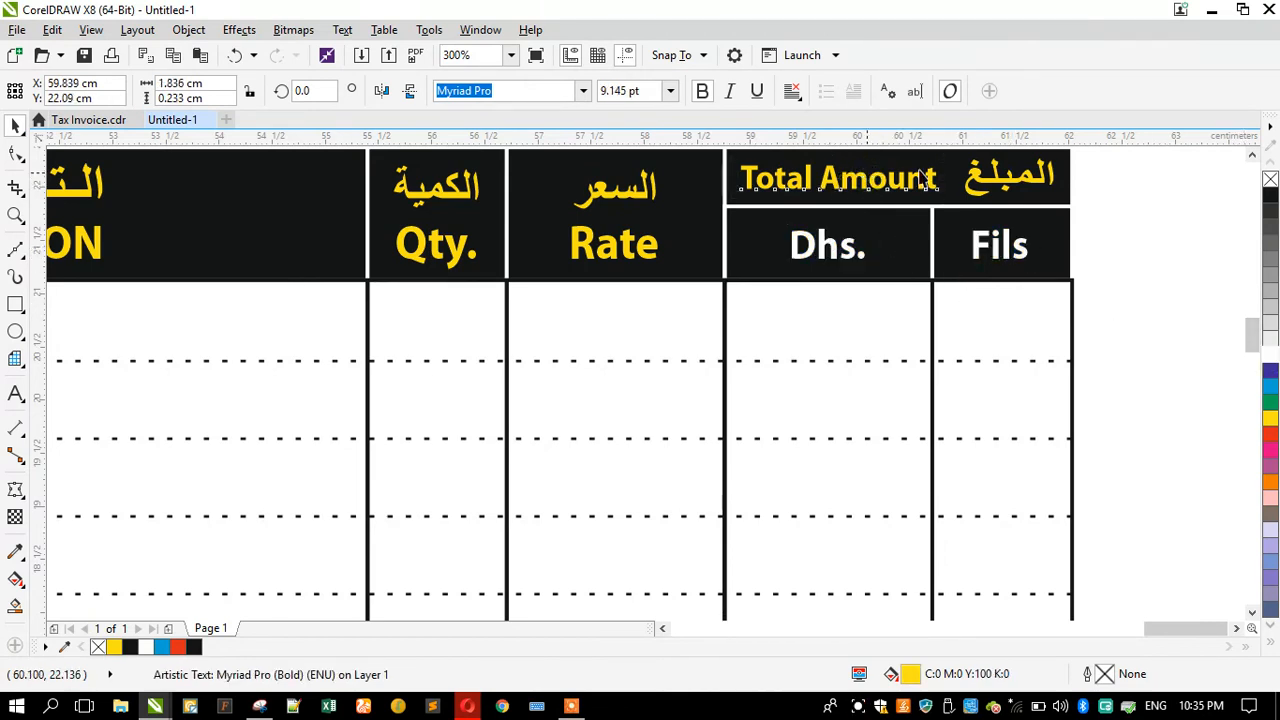
left_click(990, 182)
key("ctrl+r")
left_click(645, 195)
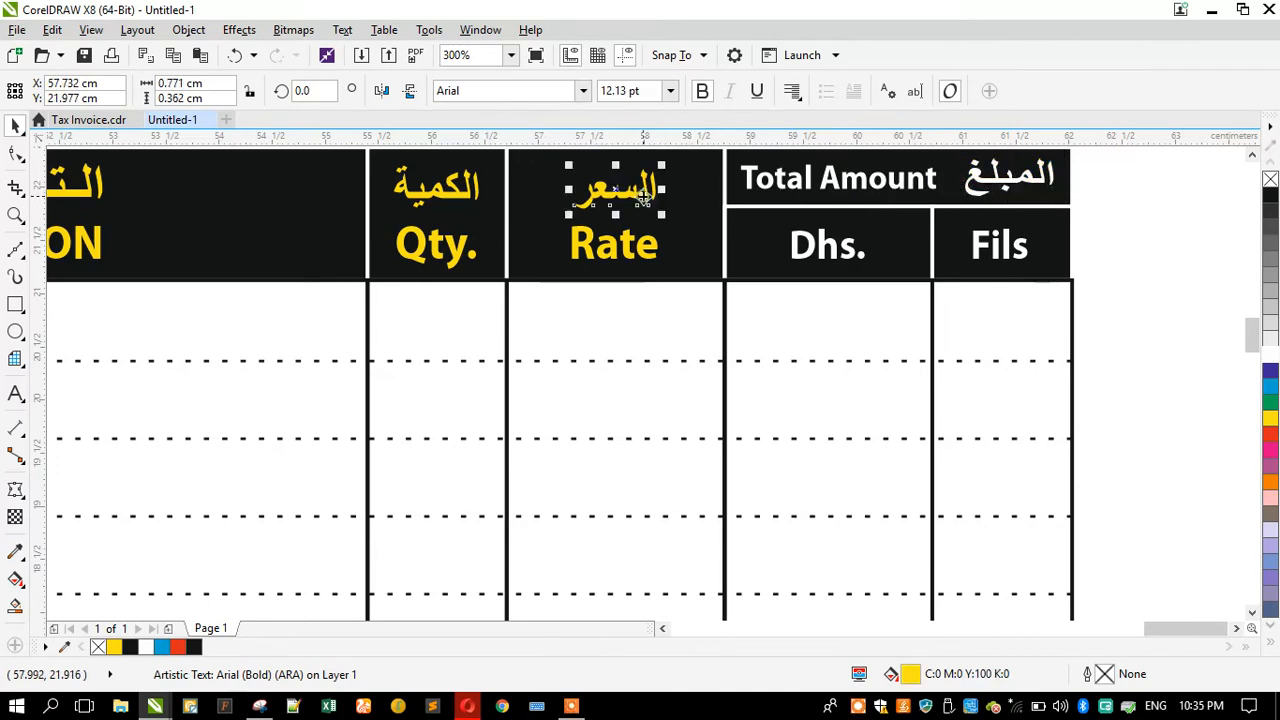
key("ctrl+r")
left_click(612, 262)
key("ctrl+r")
Step: Colour the الكمية, Qty., التفاصيل and DESCRIPTION header labels white
left_click(436, 188)
key("ctrl+r")
left_click(415, 262)
key("ctrl+r")
scroll(684, 278, "down", 2)
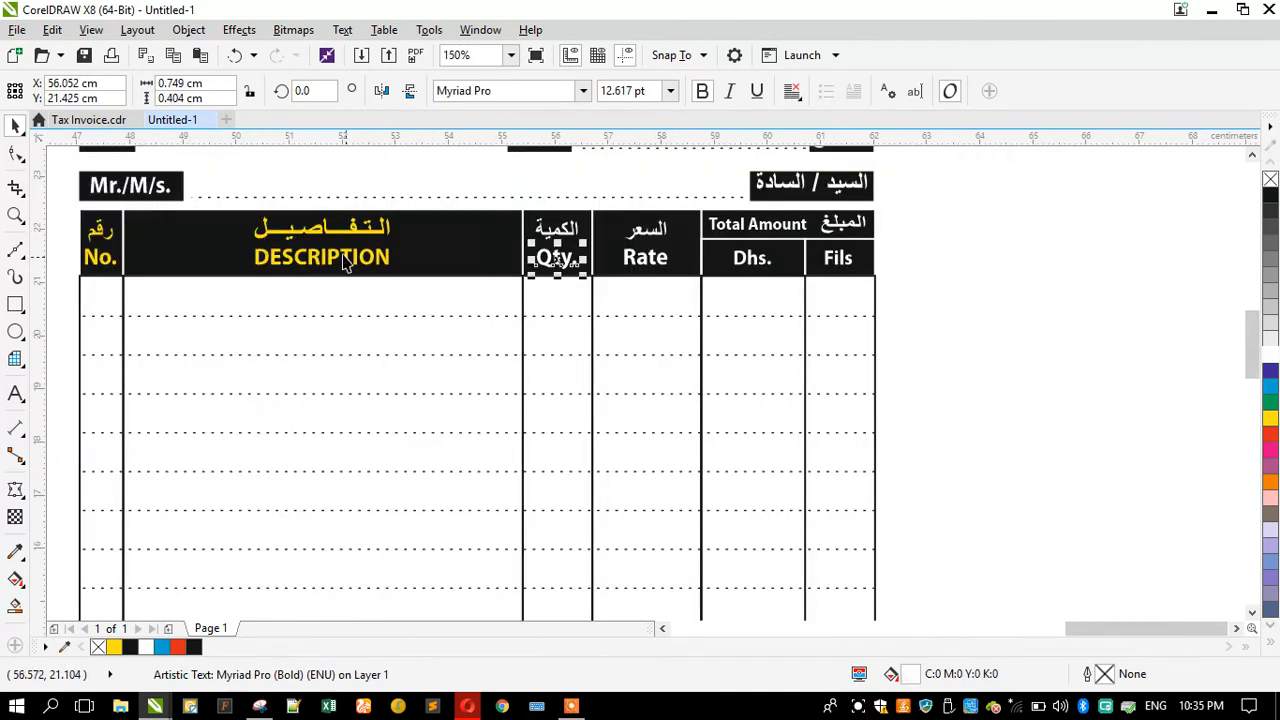
left_click(285, 237)
scroll(285, 237, "up", 2)
key("ctrl+r")
left_click(268, 278)
key("ctrl+r")
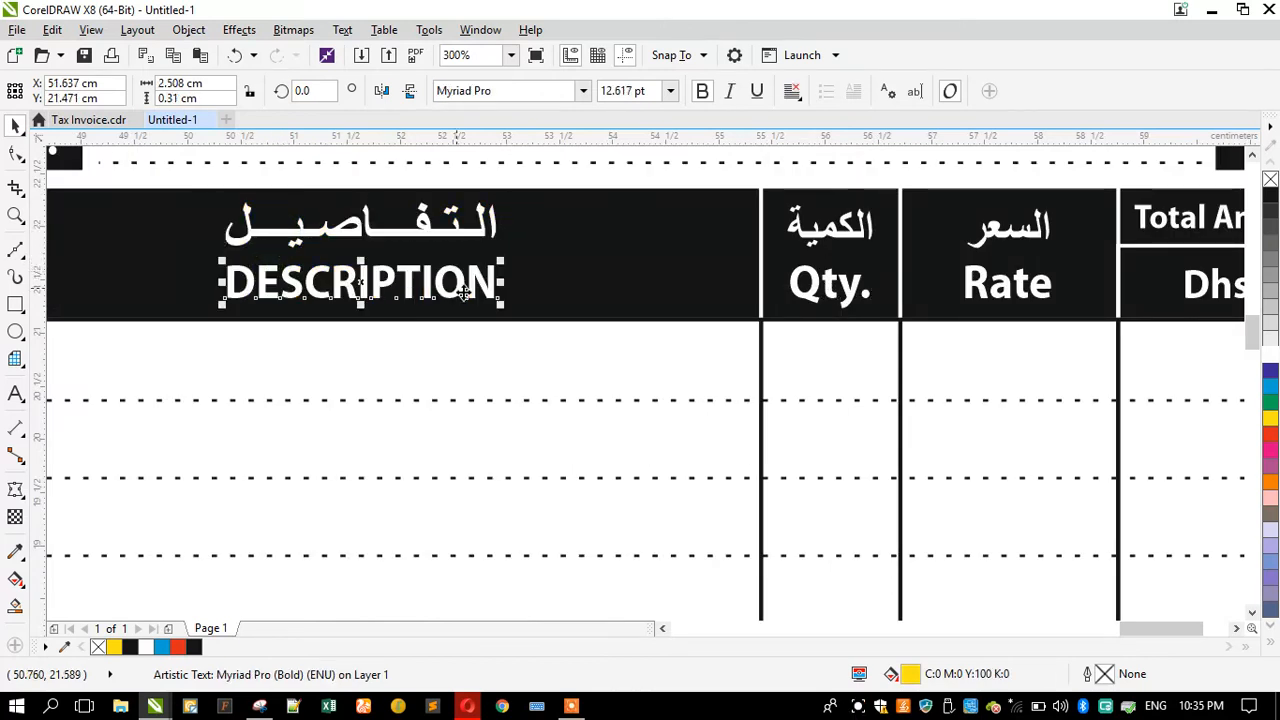
Step: Colour the رقم and No. header labels white
scroll(280, 278, "down", 2)
scroll(190, 280, "up", 4)
left_click(178, 278)
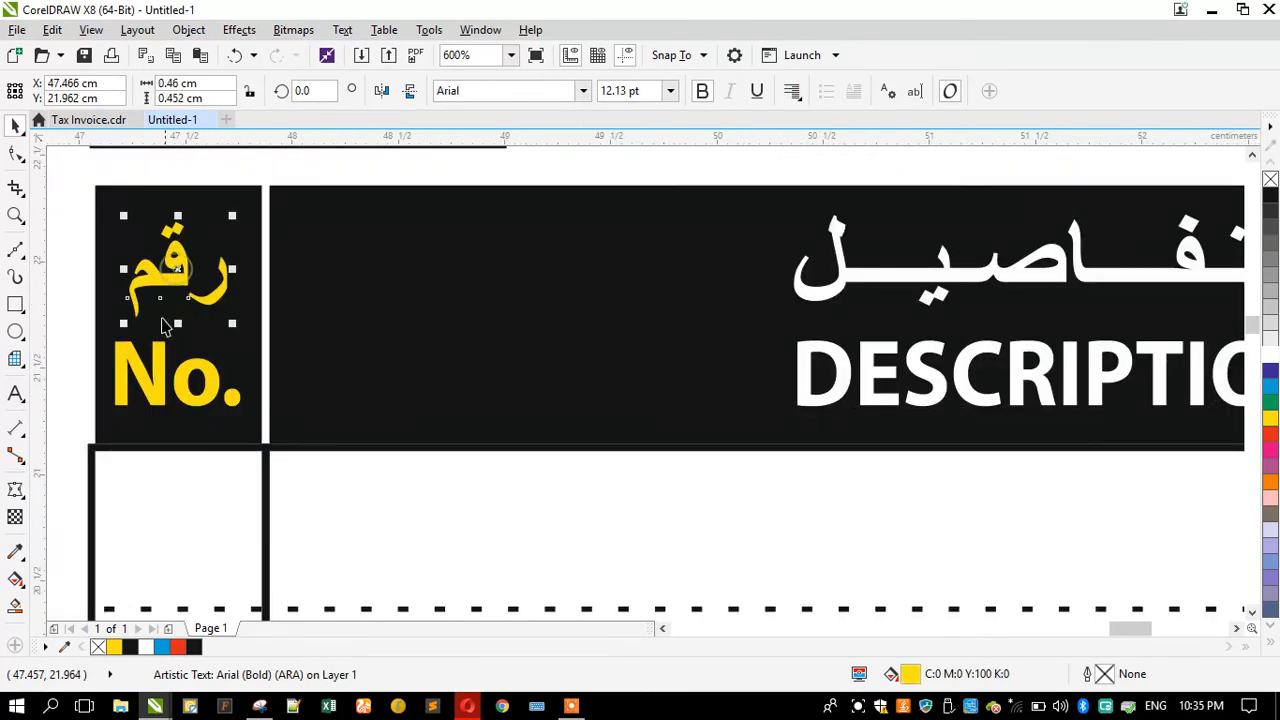
key("ctrl+r")
left_click(140, 375)
key("ctrl+r")
scroll(292, 357, "down", 4)
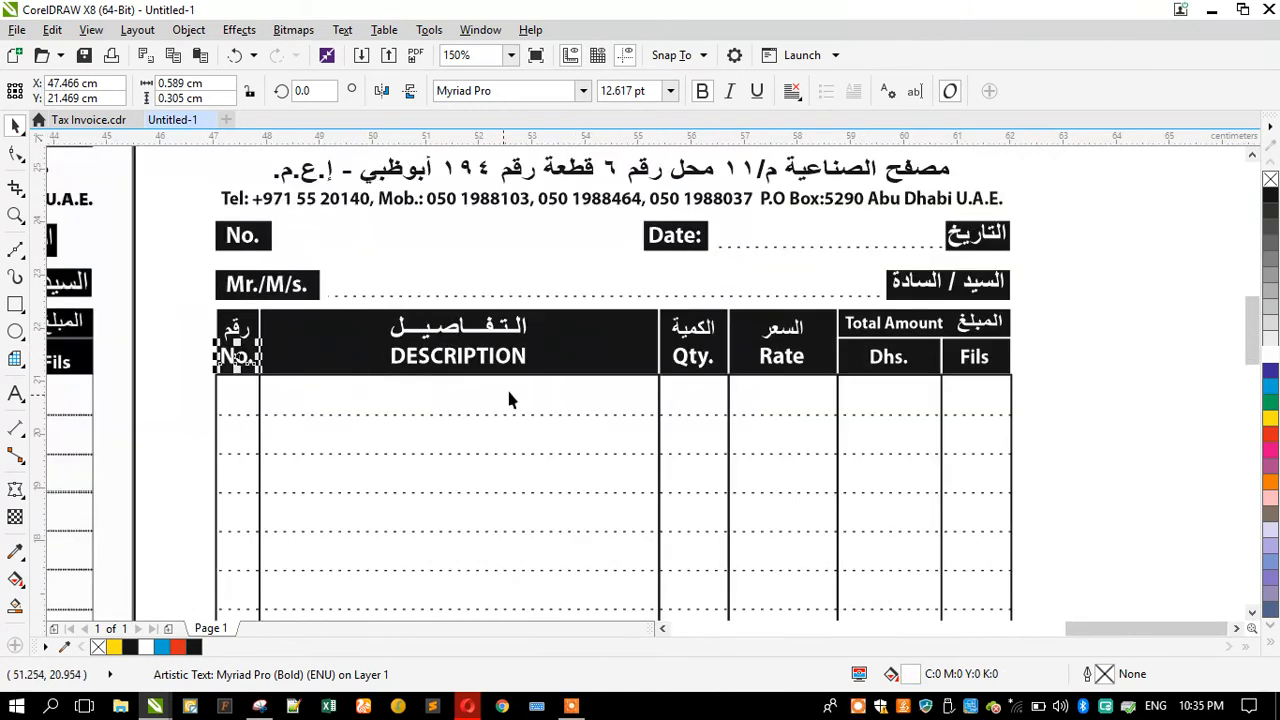
Step: Bring all the table header boxes and labels to the front
left_click_drag(1090, 390, 180, 306)
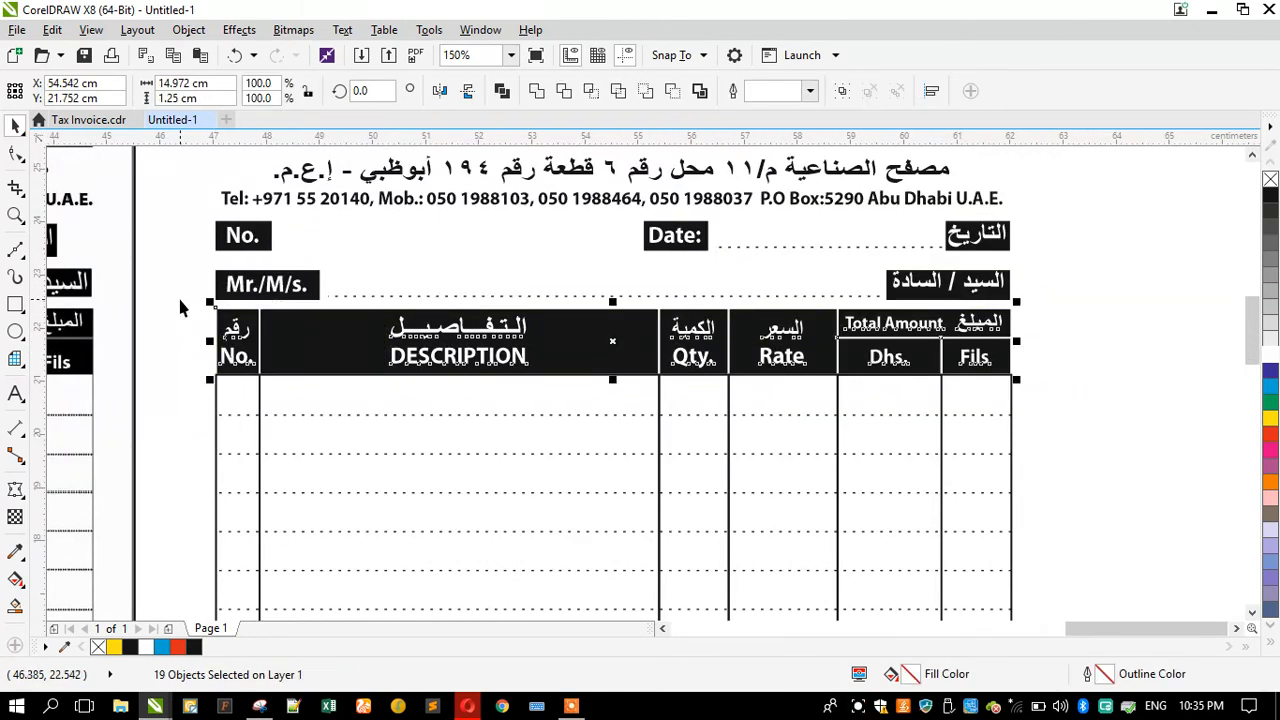
key("shift+Page_Up")
left_click(1092, 404)
scroll(909, 380, "up", 3)
scroll(623, 323, "down", 5)
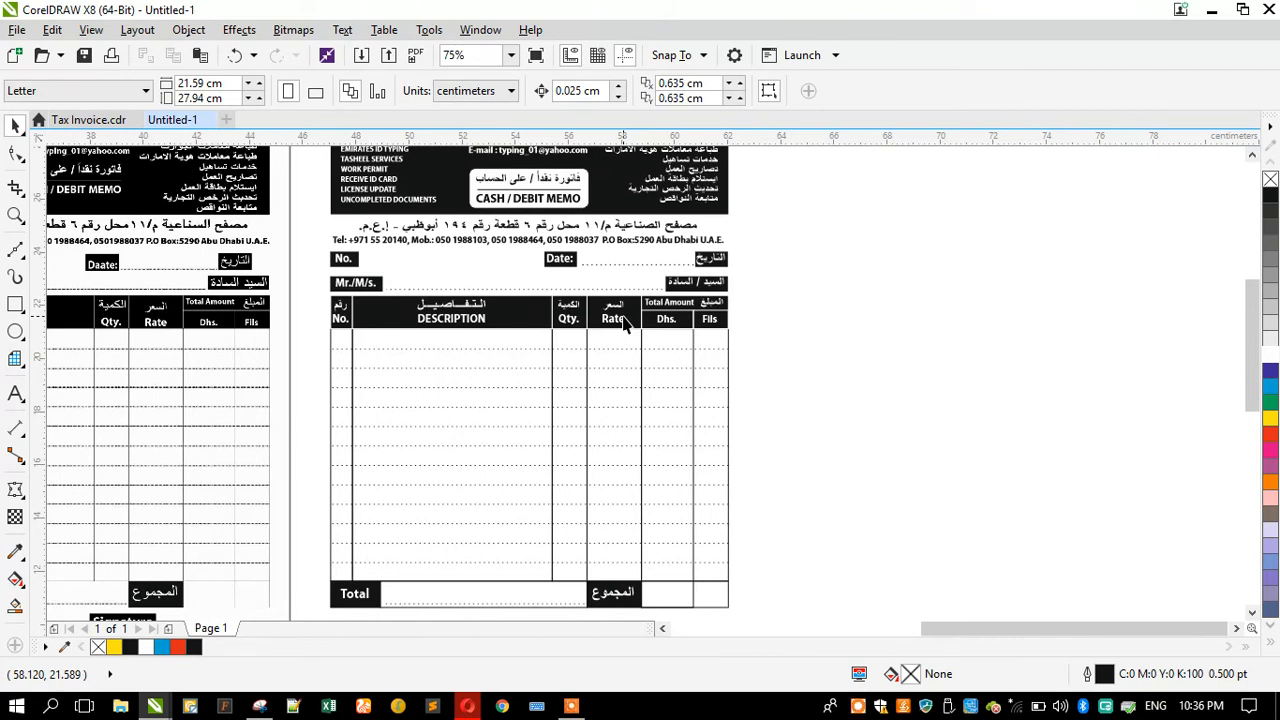
scroll(512, 250, "down", 2)
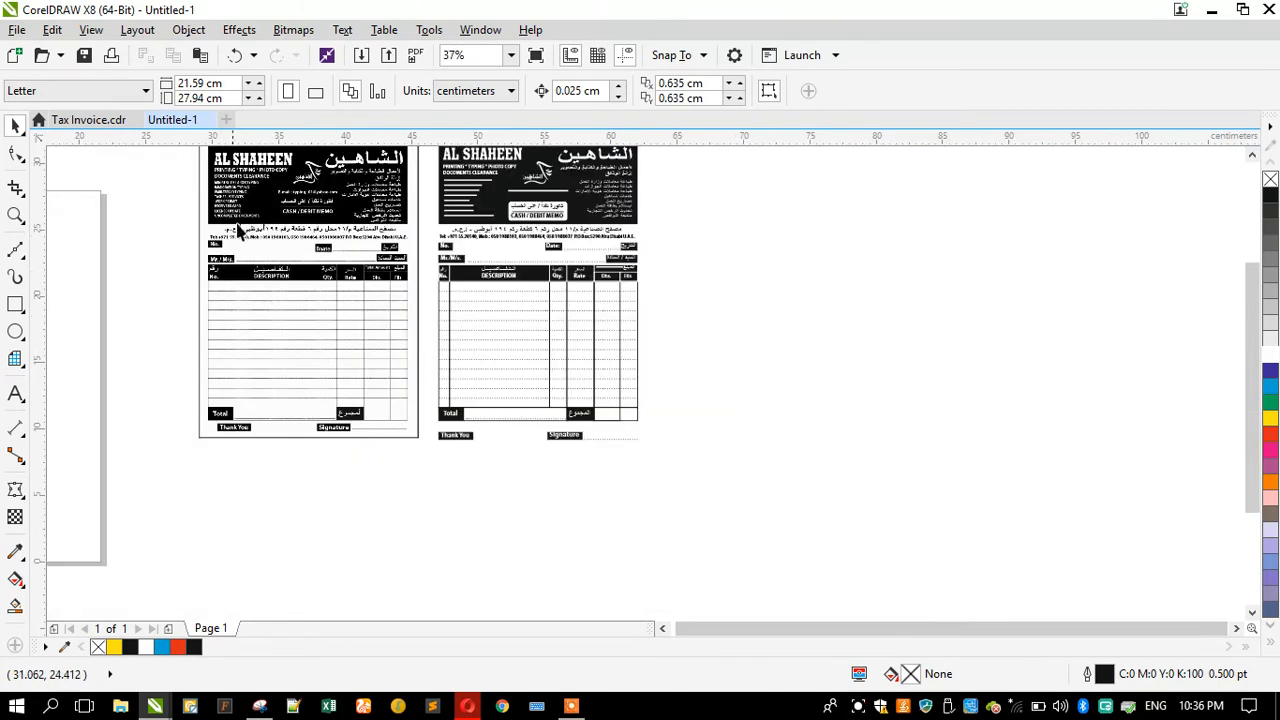
Step: Place a copy of the page frame rectangle around the redrawn invoice artwork
scroll(238, 230, "up", 2)
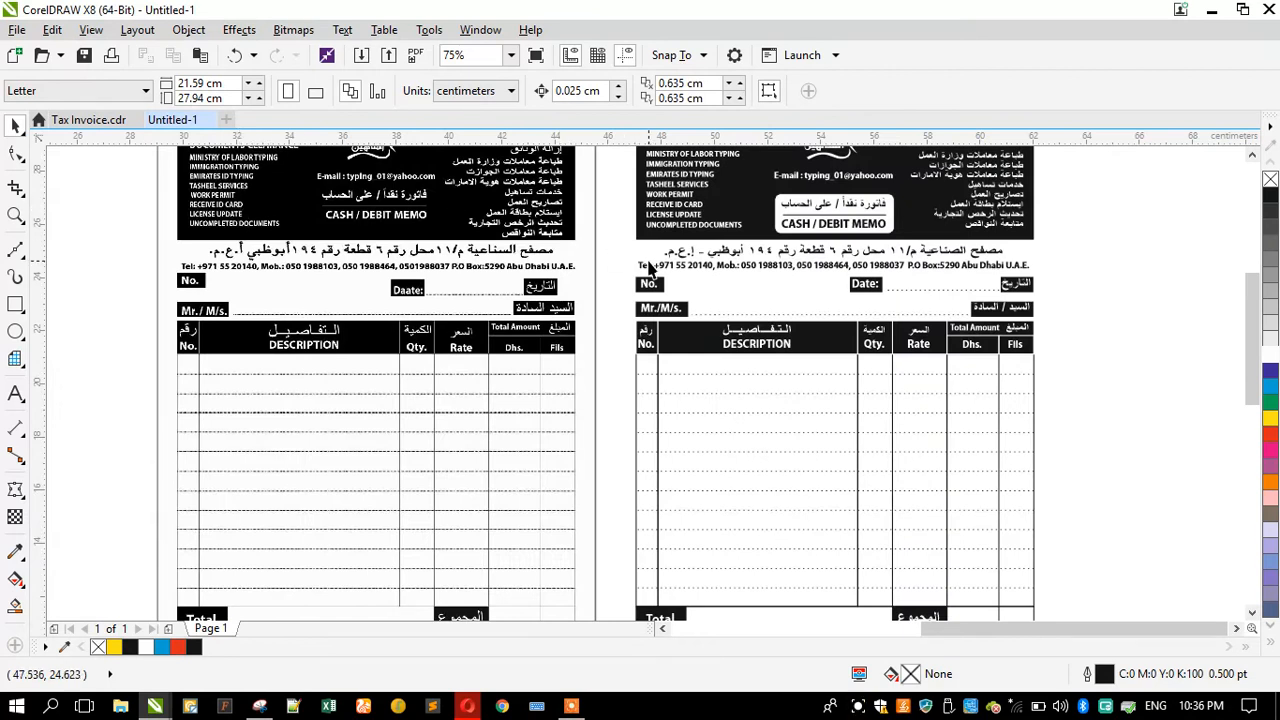
scroll(618, 238, "down", 2)
scroll(720, 393, "up", 2)
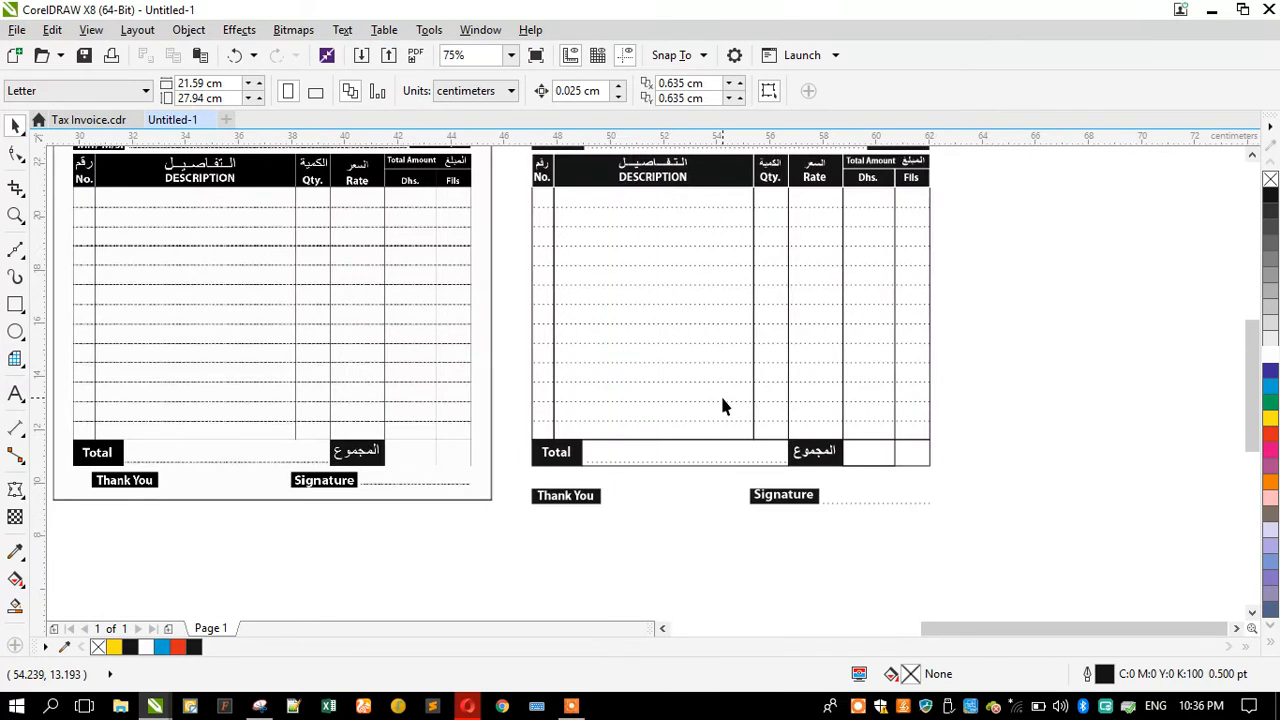
left_click(453, 499)
scroll(453, 497, "down", 2)
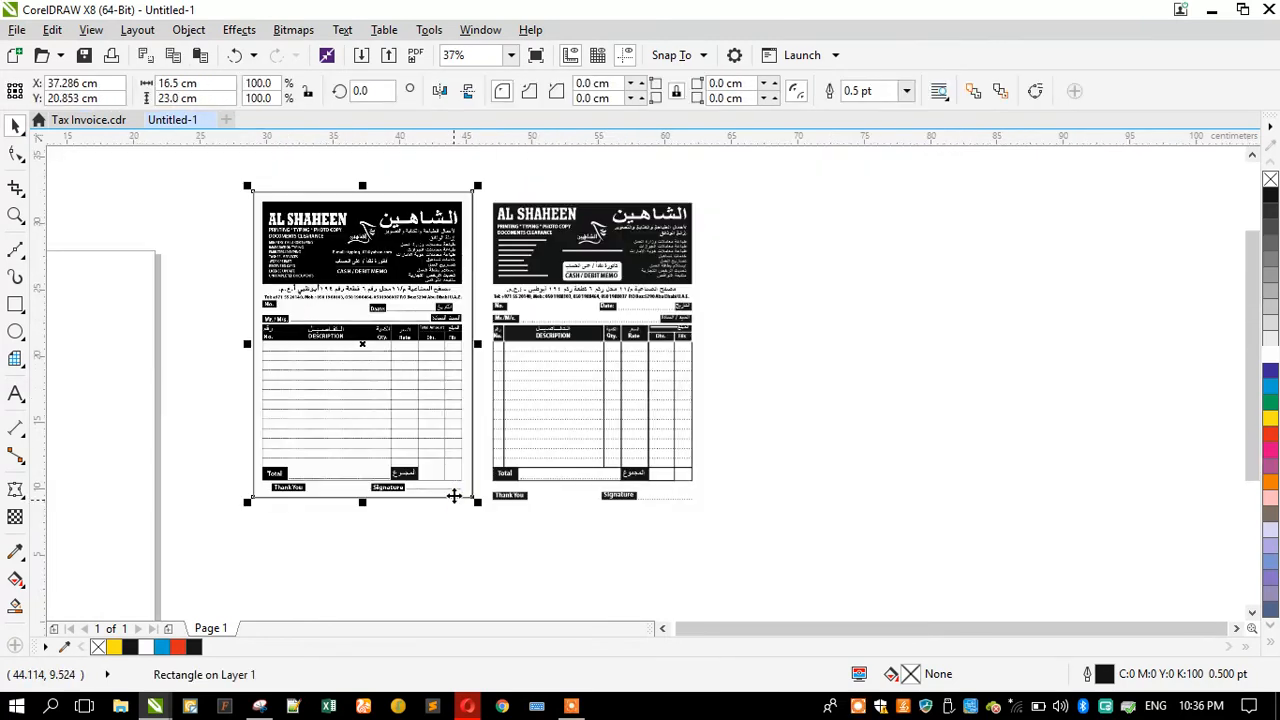
left_click_drag(484, 173, 800, 528)
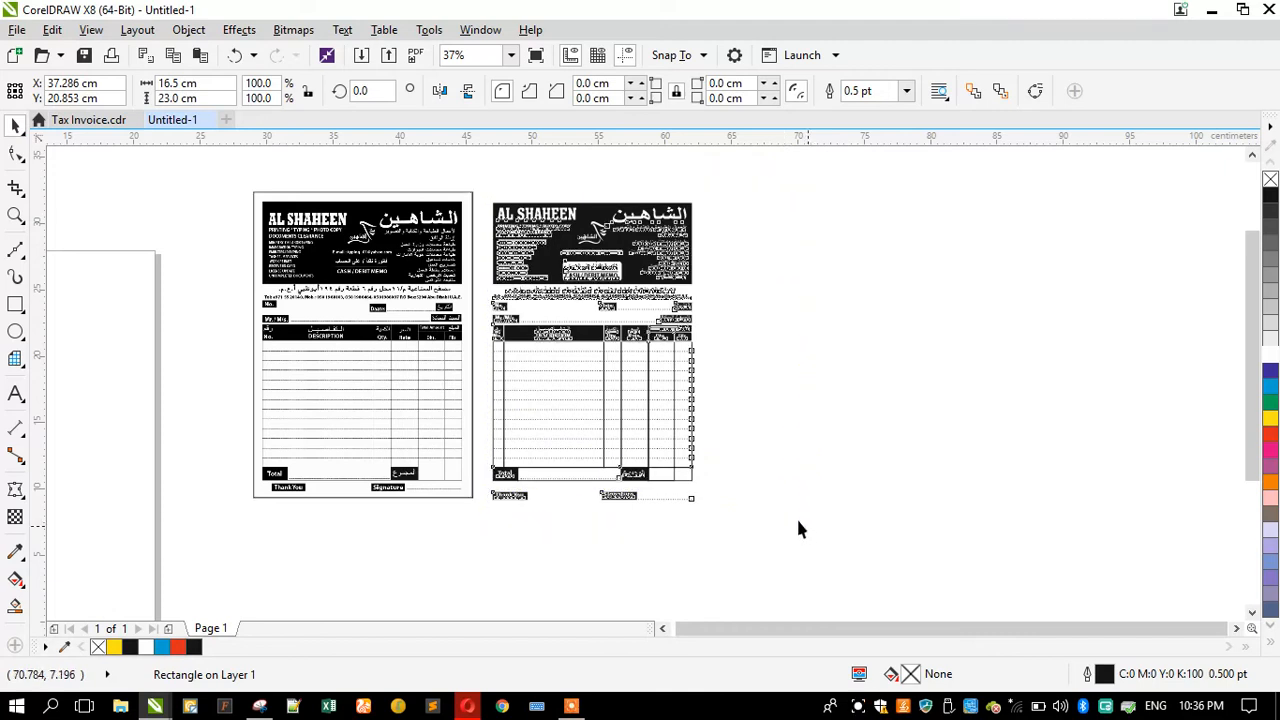
left_click(498, 600)
scroll(370, 325, "up", 2)
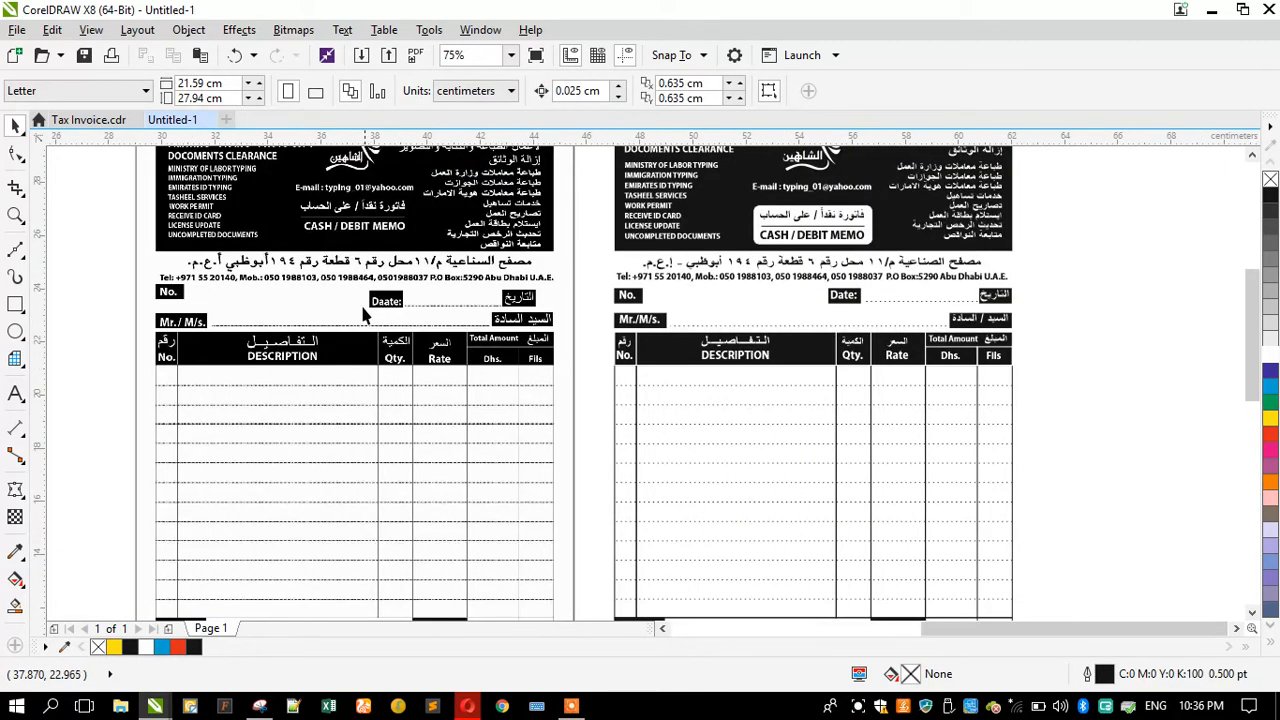
scroll(334, 303, "down", 2)
left_click_drag(247, 254, 379, 268)
right_click(379, 268)
left_click(648, 235, "shift")
key("c")
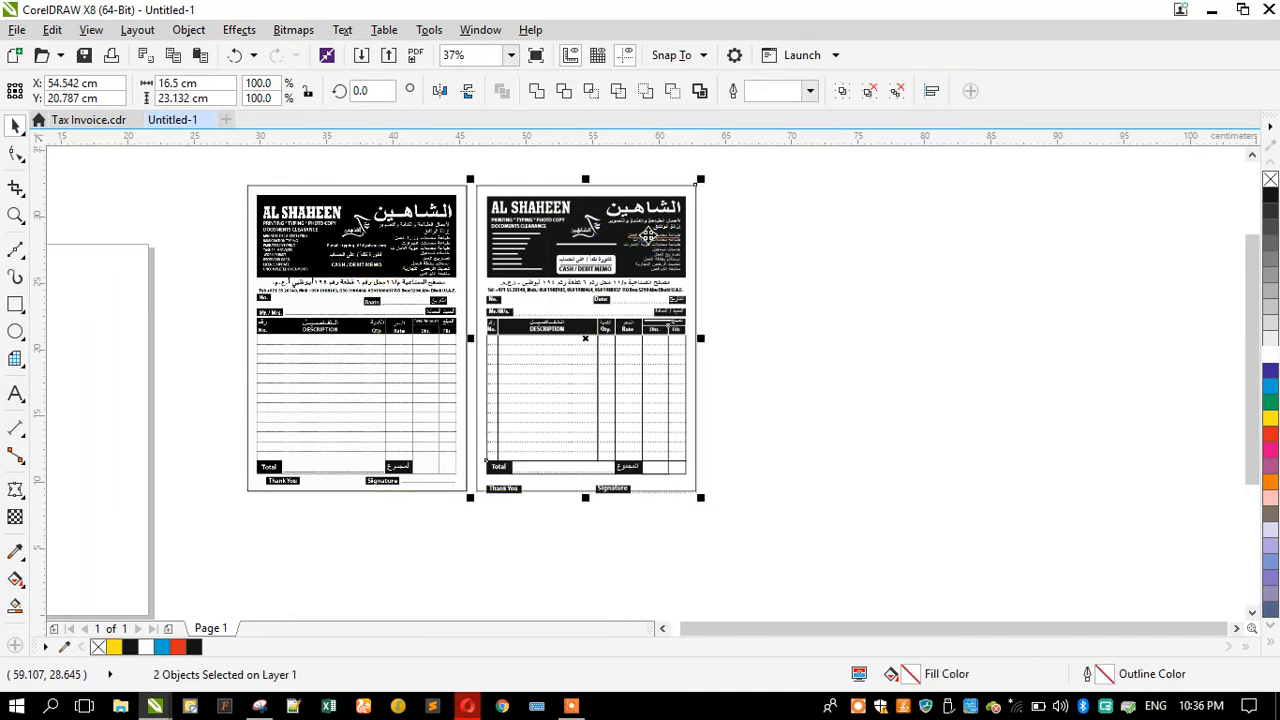
Step: Scale the grouped redrawn invoice vertically to about 21.2 cm tall so it fits inside its frame
left_click(730, 290)
left_click(600, 423)
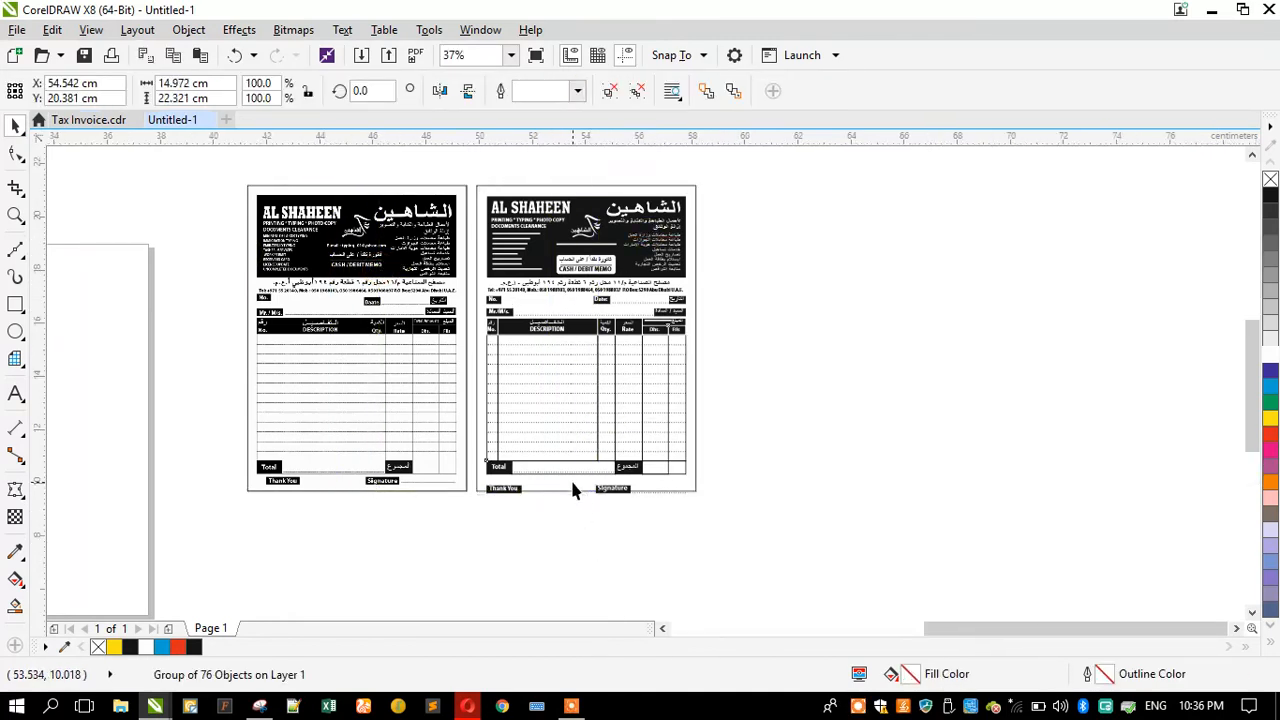
scroll(572, 489, "up", 4)
left_click_drag(603, 502, 576, 456)
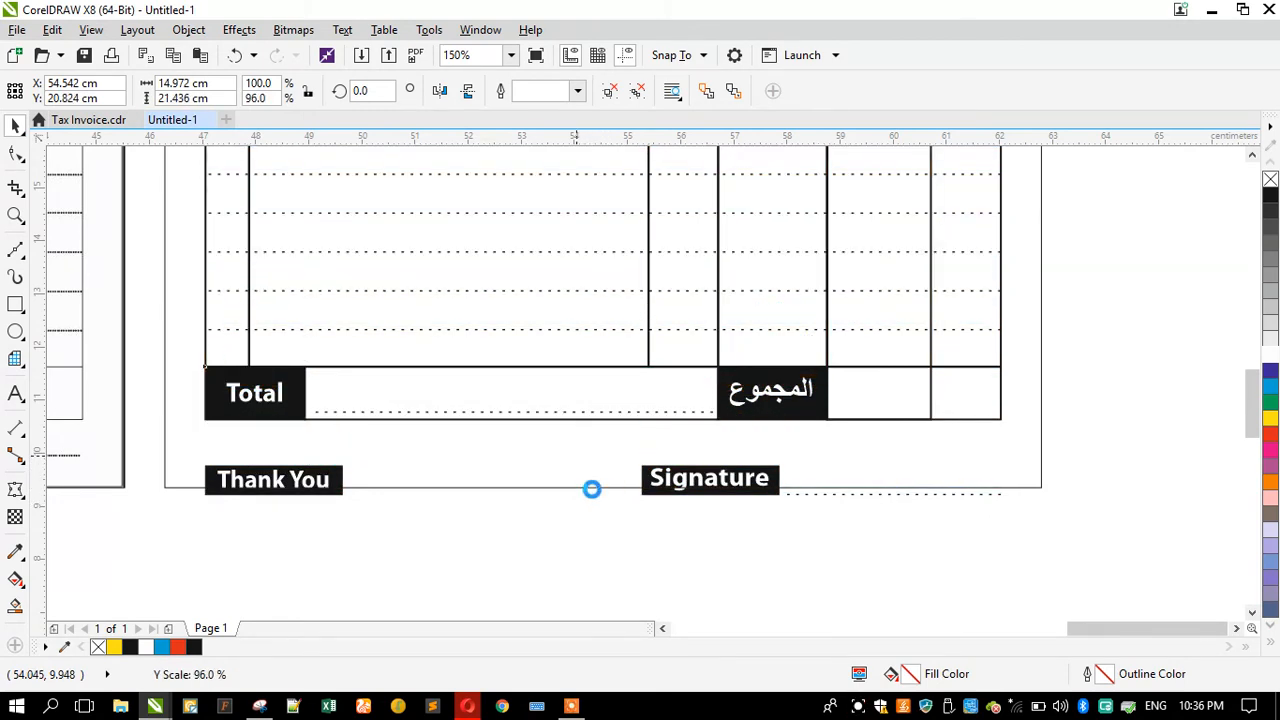
scroll(592, 497, "down", 4)
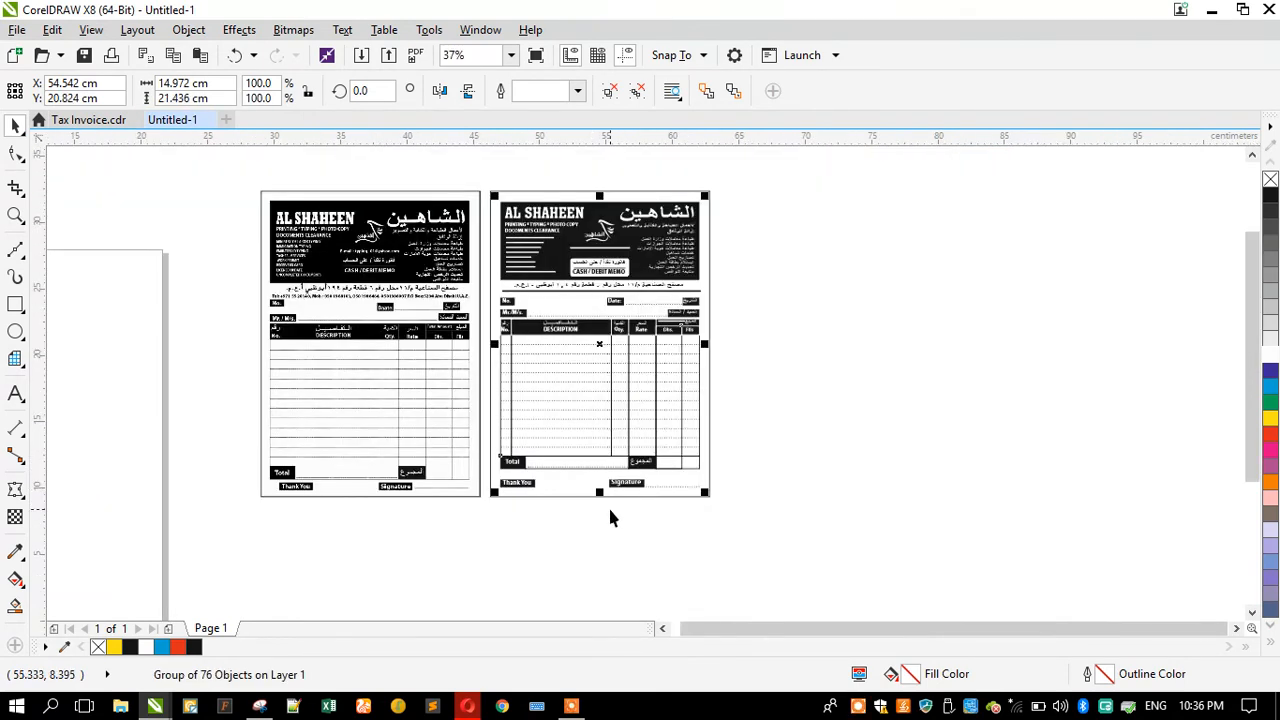
scroll(594, 200, "up", 4)
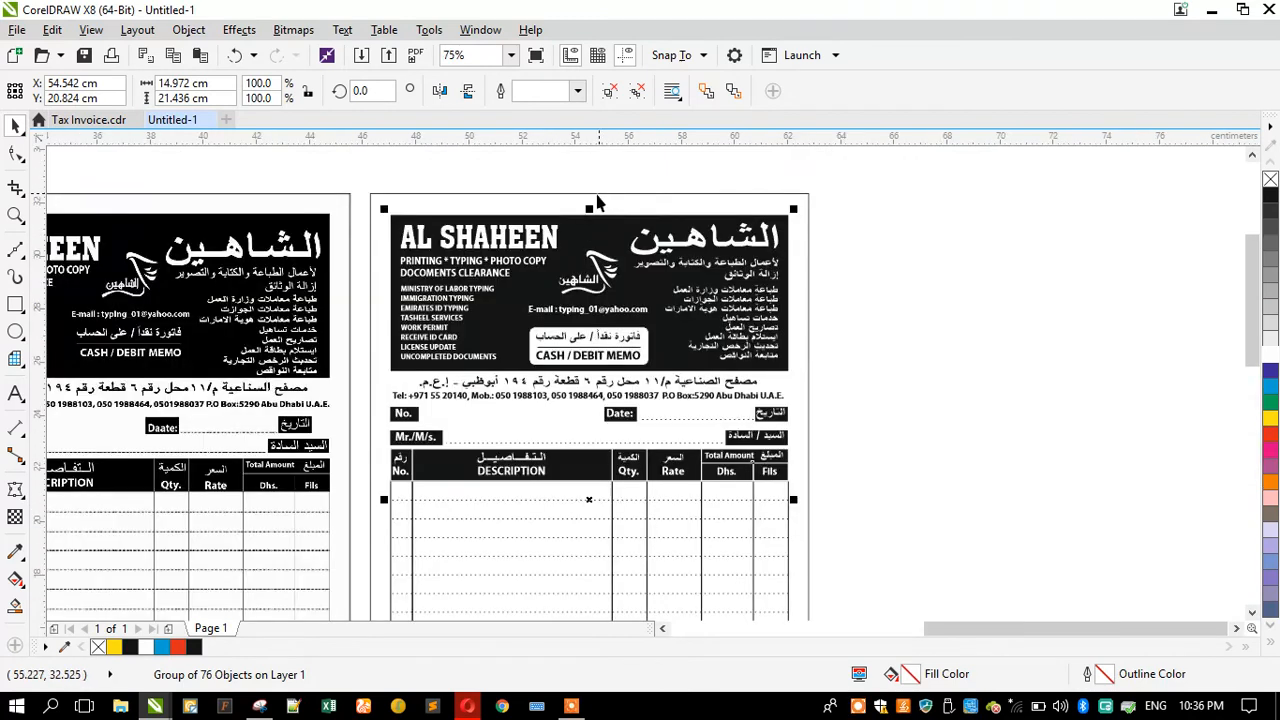
left_click_drag(588, 222, 581, 231)
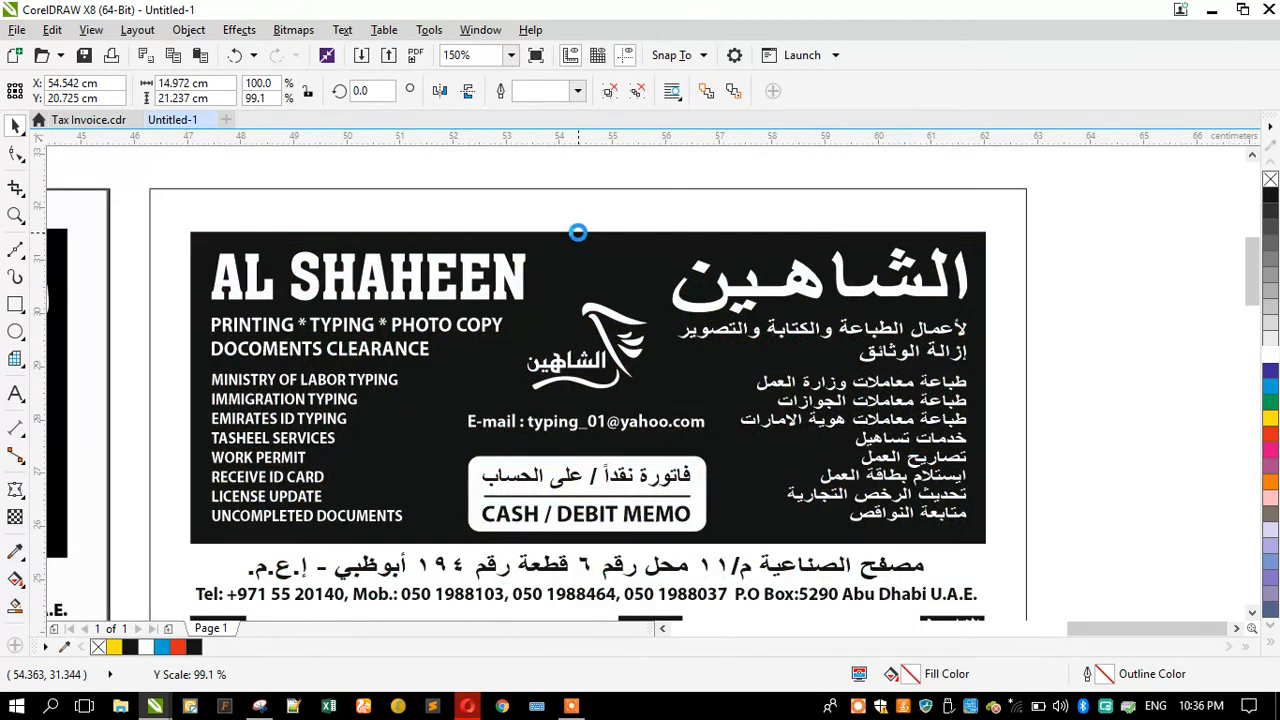
Step: Zoom in to compare the redrawn header with the scanned original
left_click(585, 212)
scroll(949, 240, "down", 1)
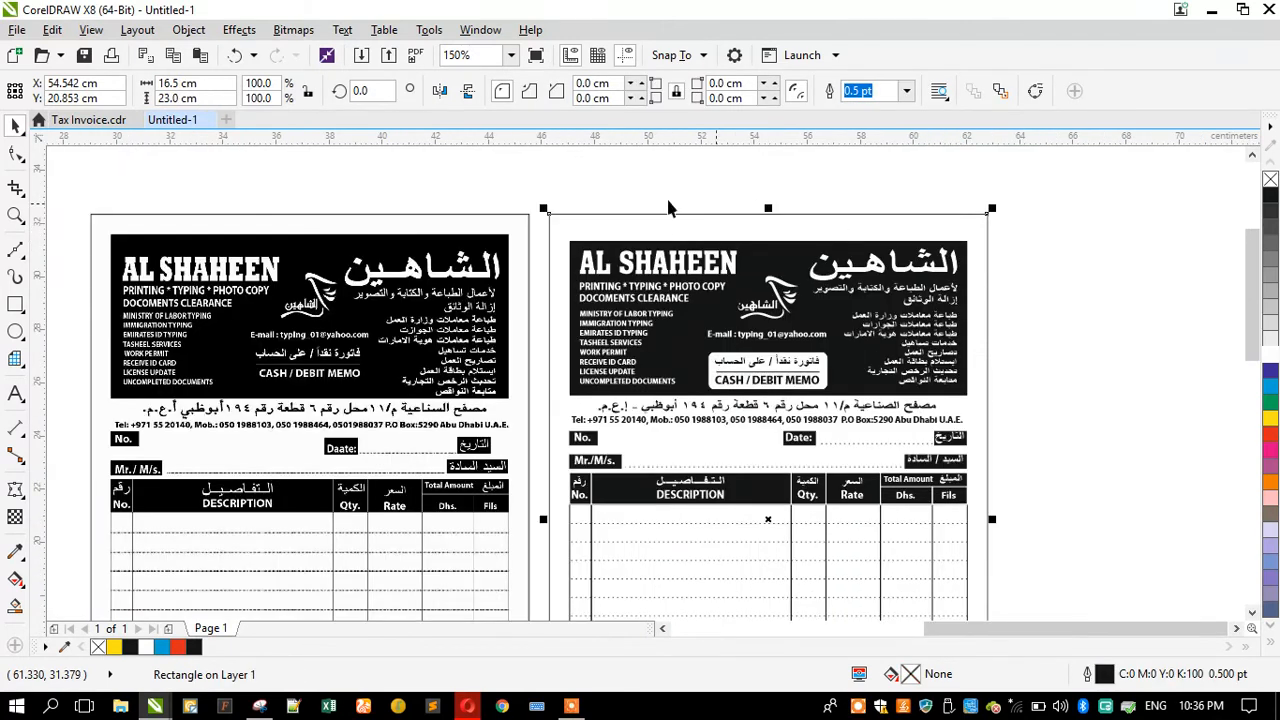
left_click(549, 186)
left_click(15, 215)
left_click_drag(68, 203, 1008, 529)
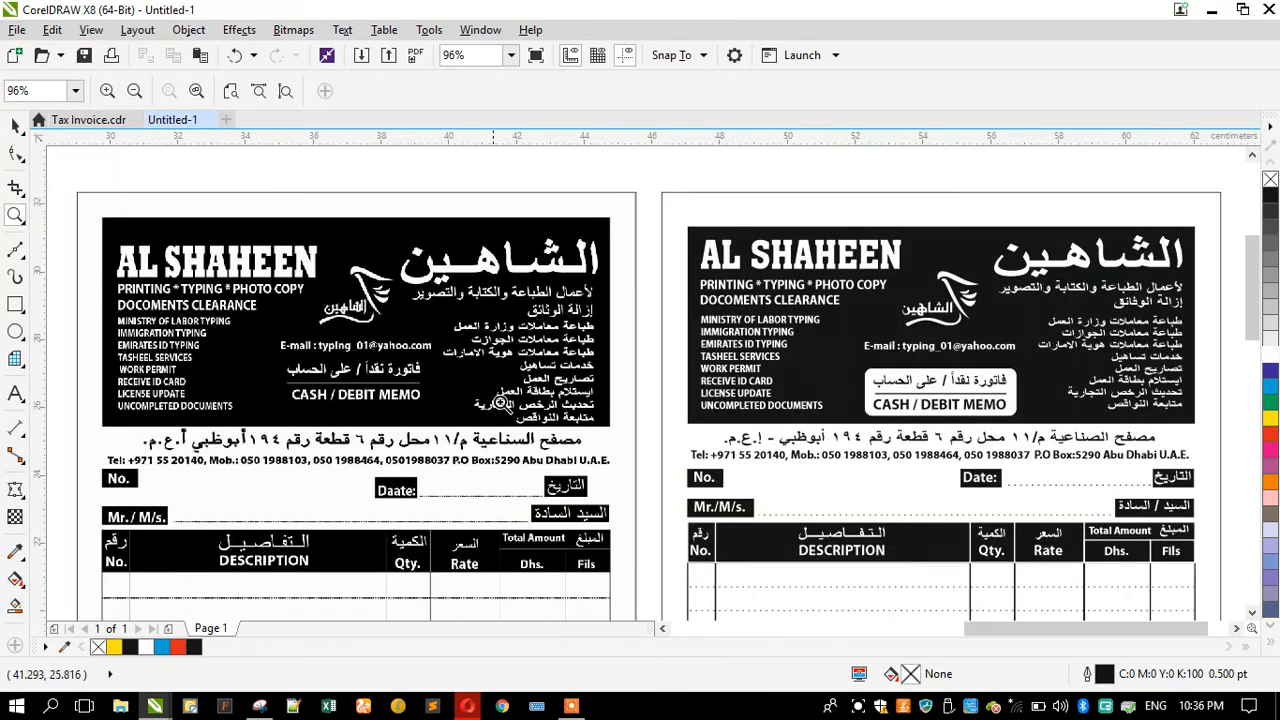
left_click(15, 126)
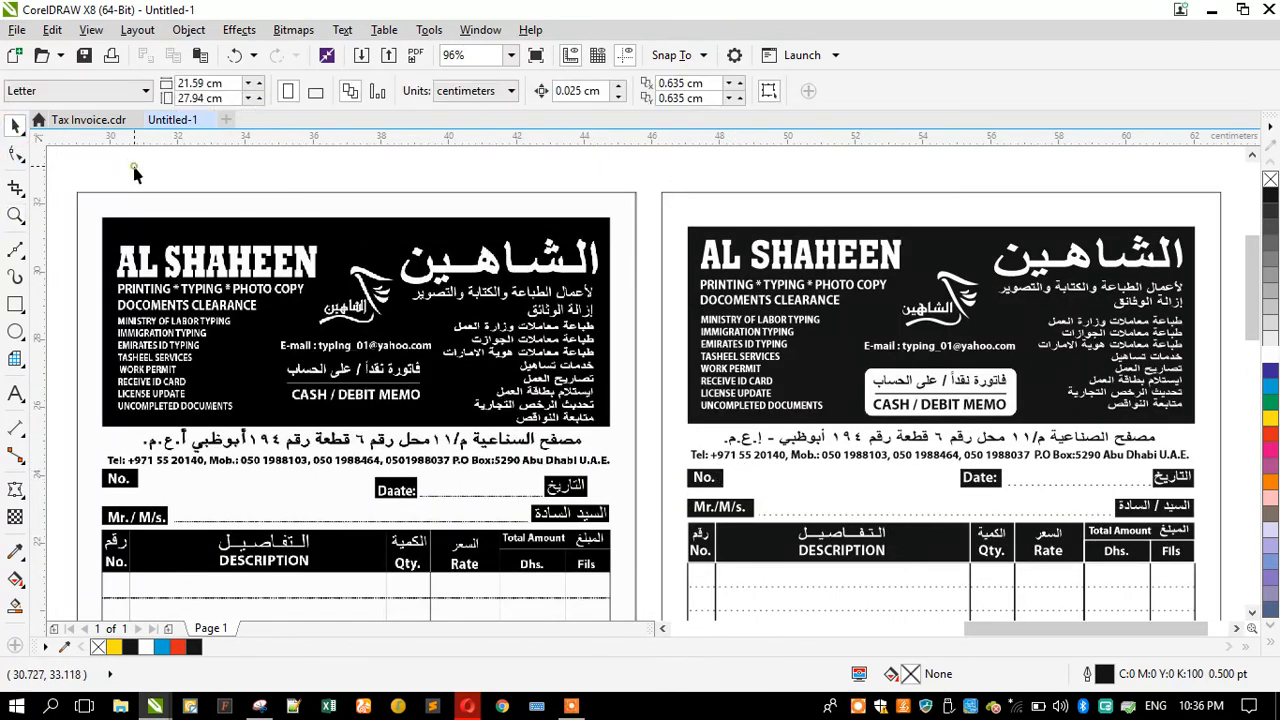
Step: Open the recent card design file and zoom into its telephone and address line
left_click(61, 56)
left_click(61, 56)
left_click(61, 56)
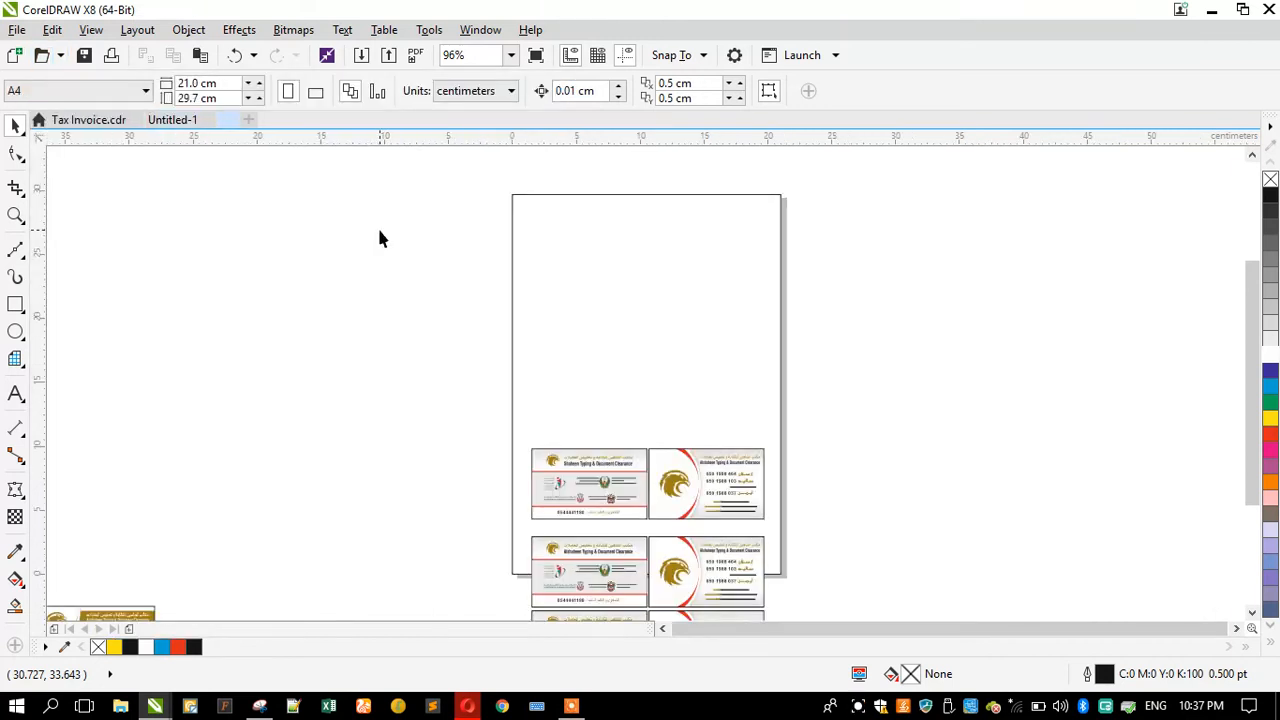
left_click(15, 214)
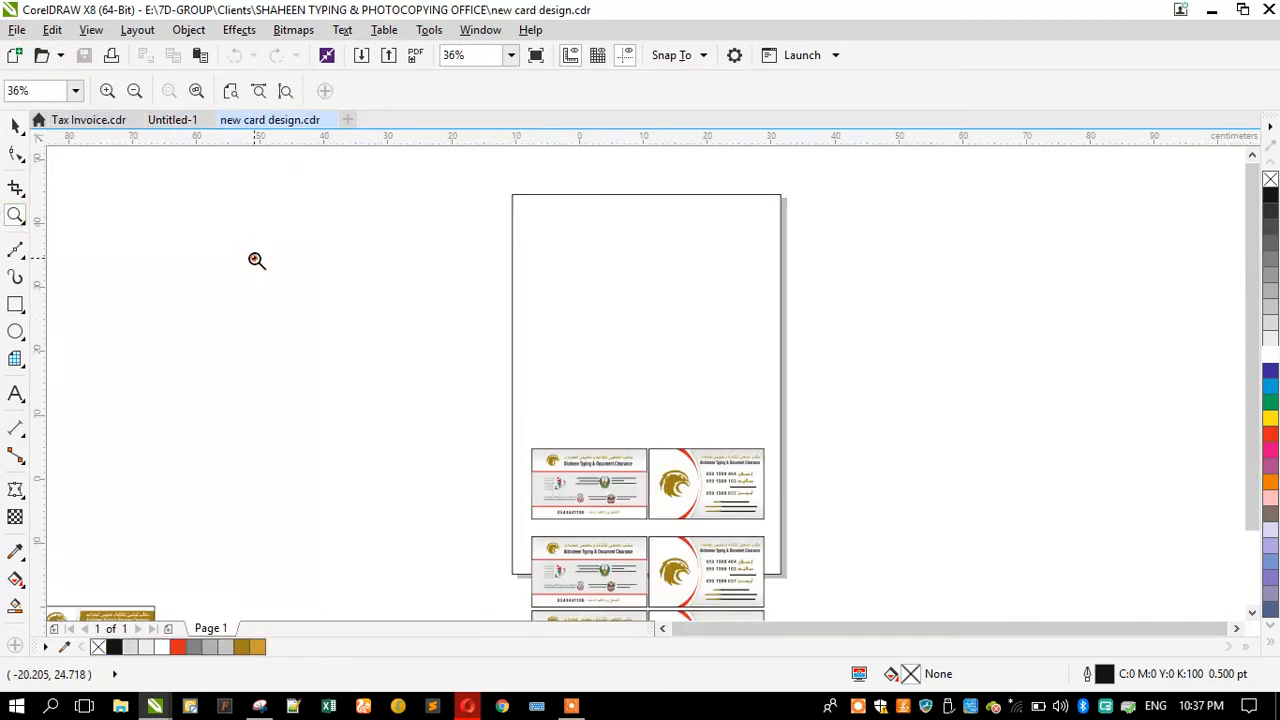
key("F3")
key("F3")
left_click_drag(474, 480, 546, 511)
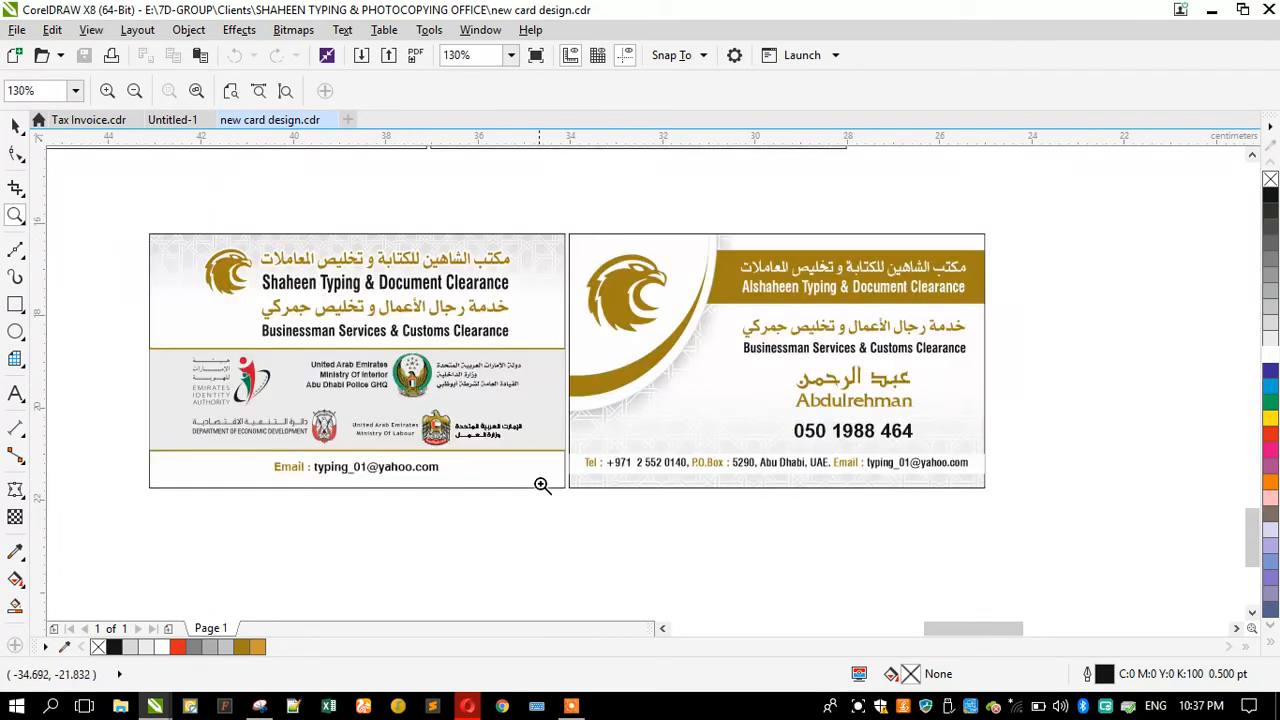
left_click_drag(566, 437, 977, 491)
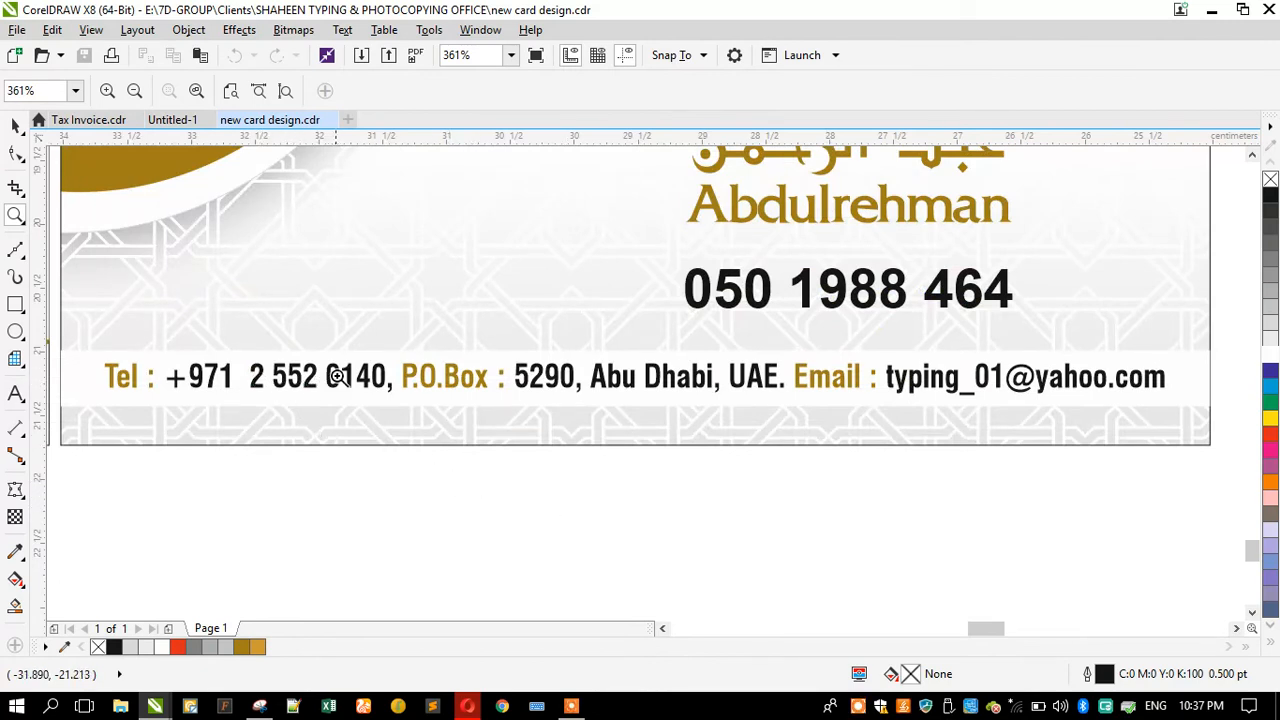
Step: Switch between the invoice and the card design to compare their telephone numbers
left_click(183, 124)
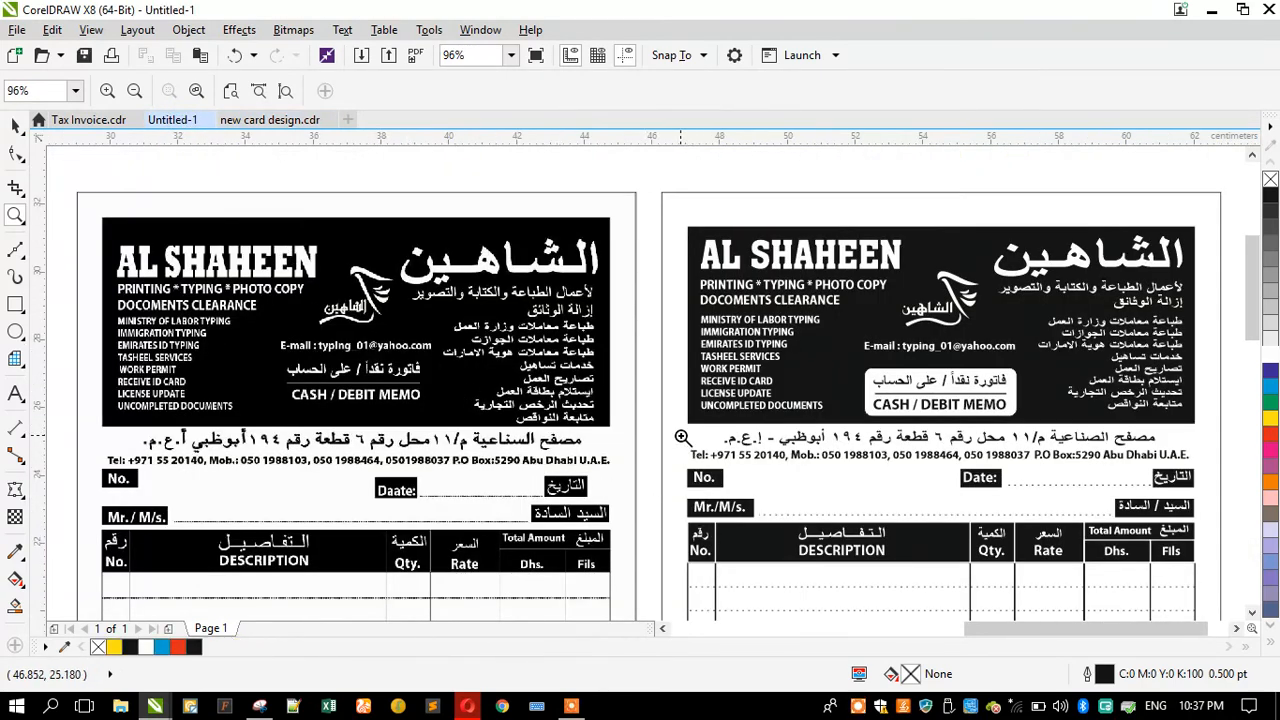
left_click(240, 124)
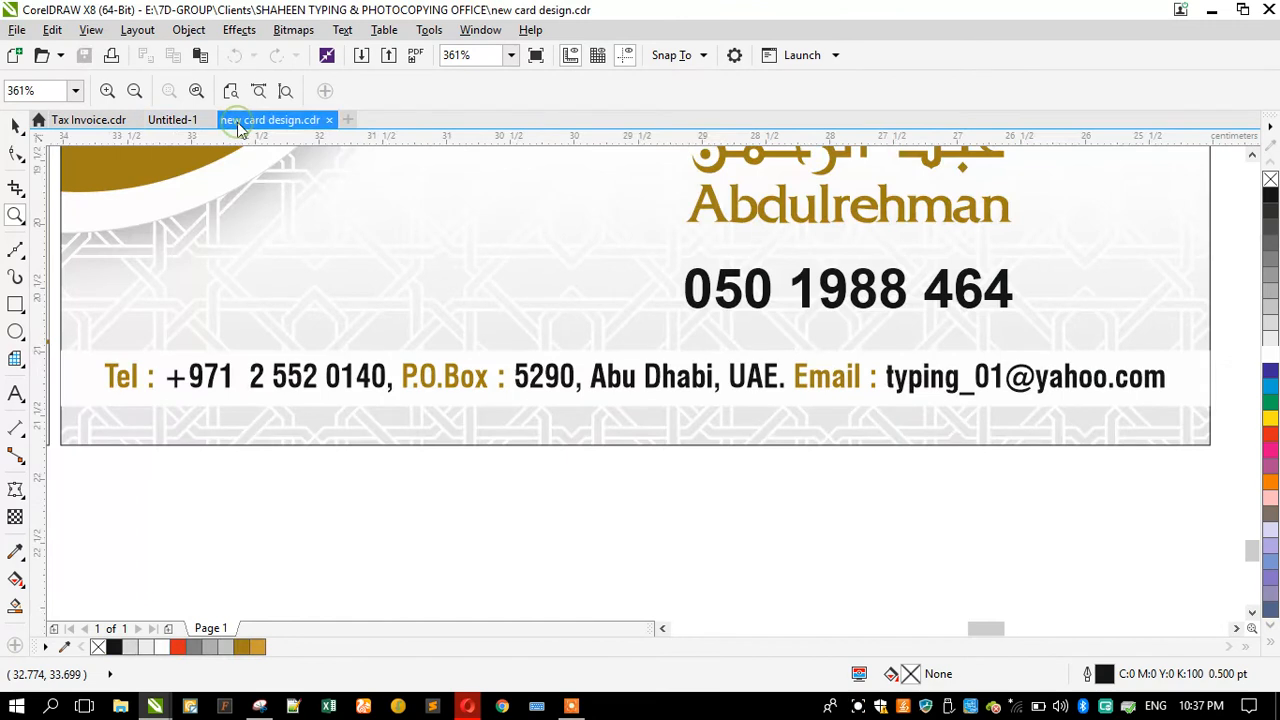
left_click(183, 122)
Step: Insert 2 after +971 in the redrawn invoice's telephone line
left_click_drag(660, 405, 1212, 500)
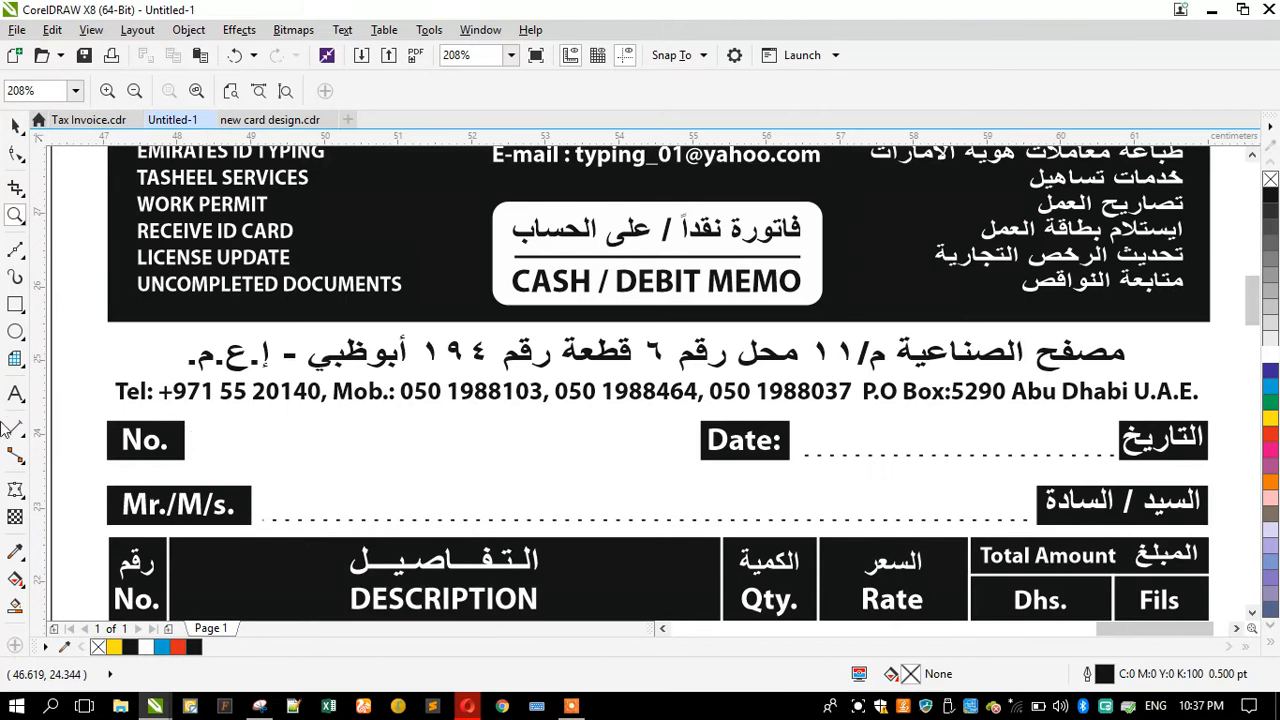
left_click(15, 393)
left_click(218, 395)
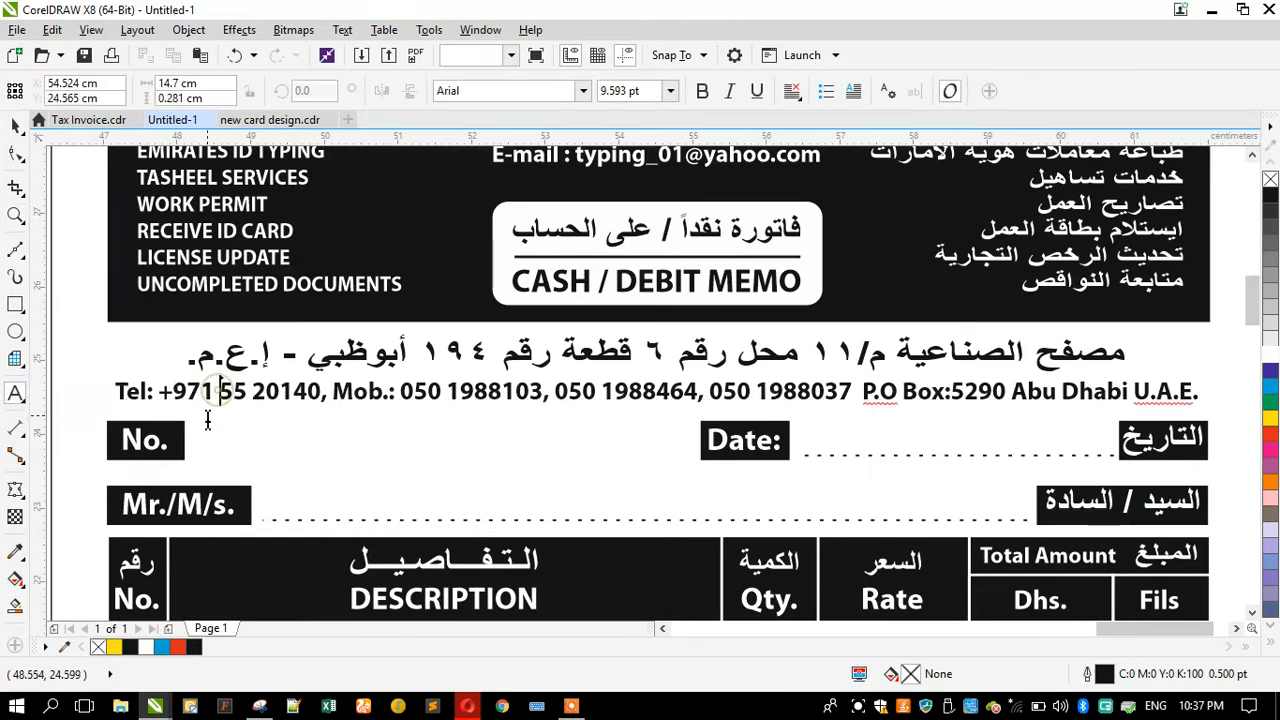
type("2")
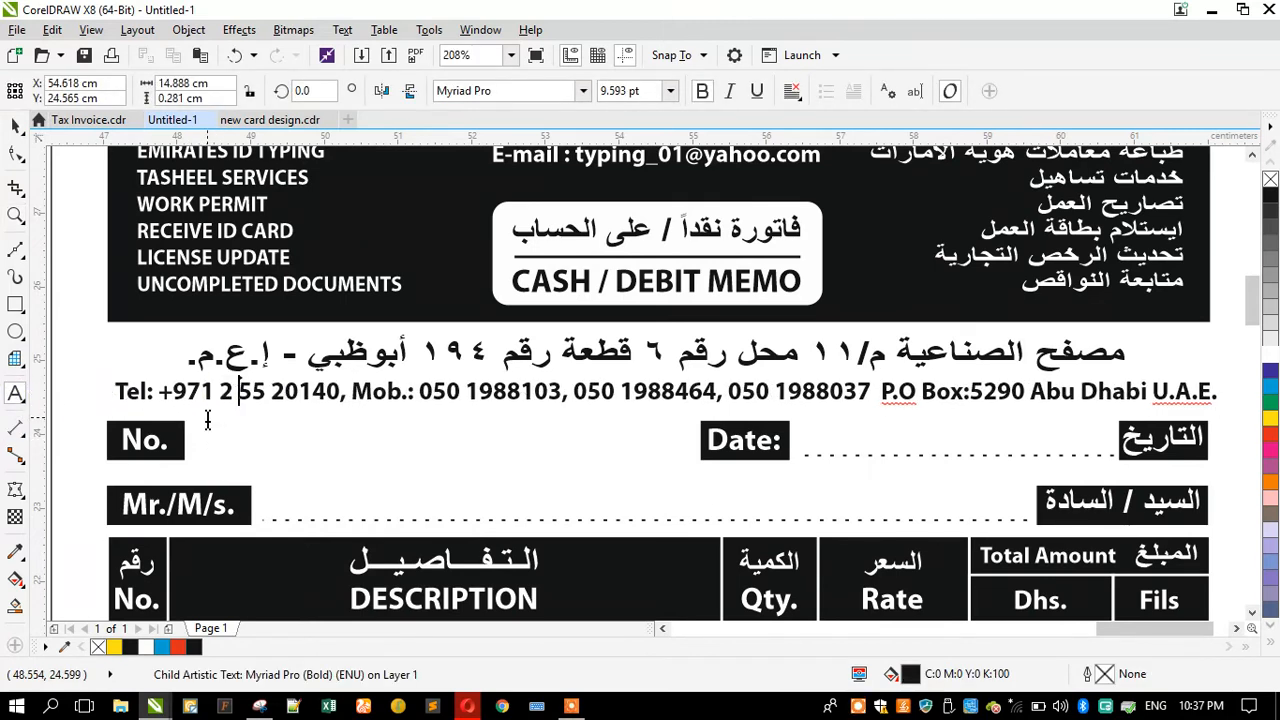
Step: Narrow the telephone line so it fits the width of the header box
left_click(15, 125)
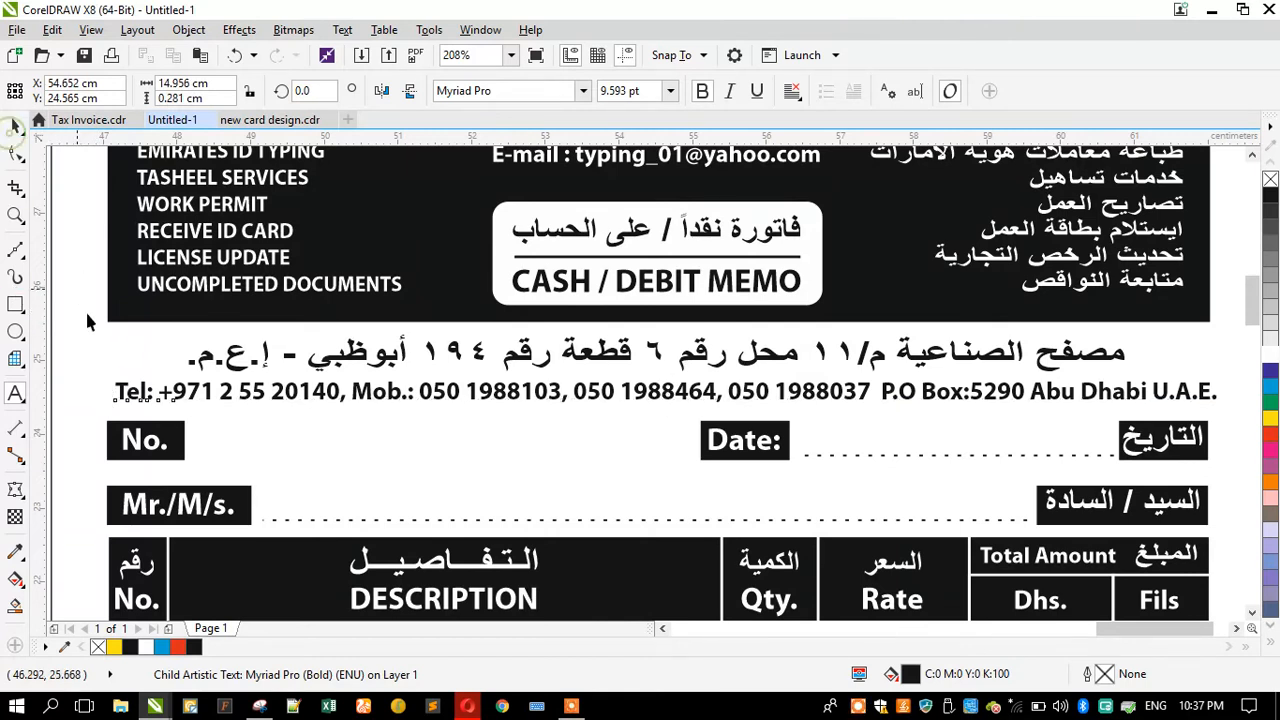
left_click_drag(110, 394, 106, 302)
left_click(1223, 391)
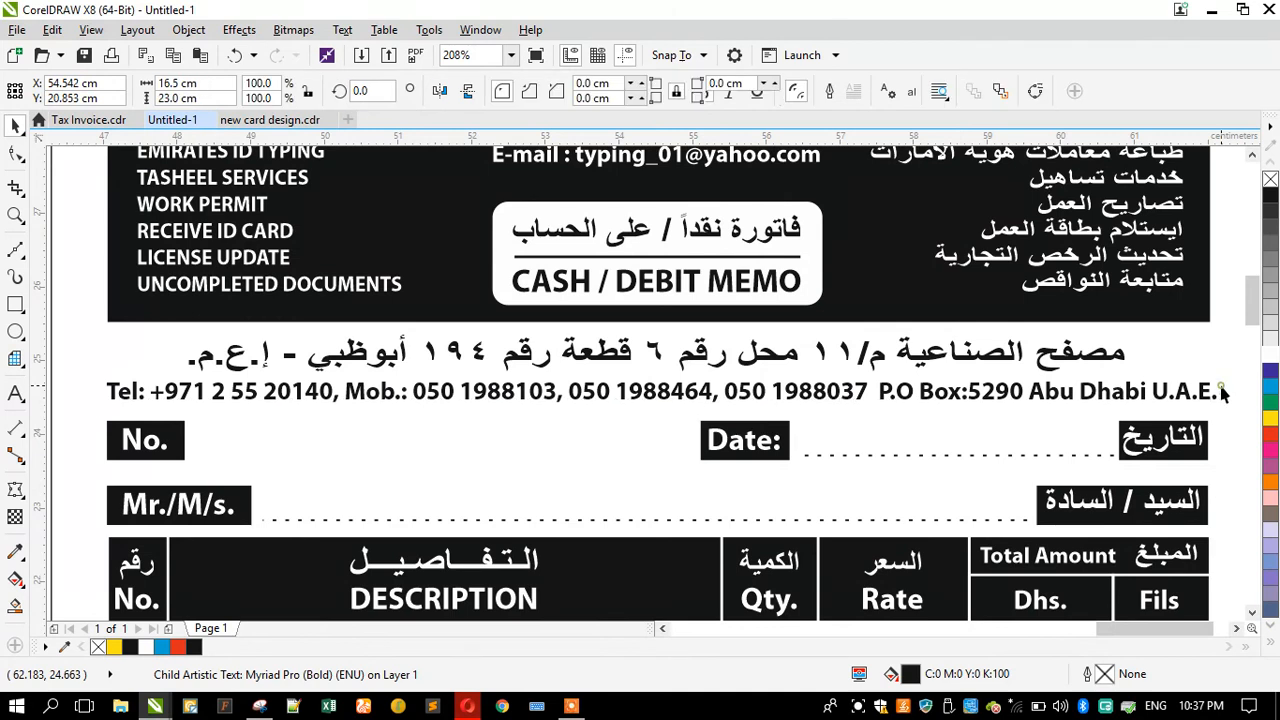
left_click(1207, 403, "ctrl")
left_click_drag(1222, 391, 1213, 277)
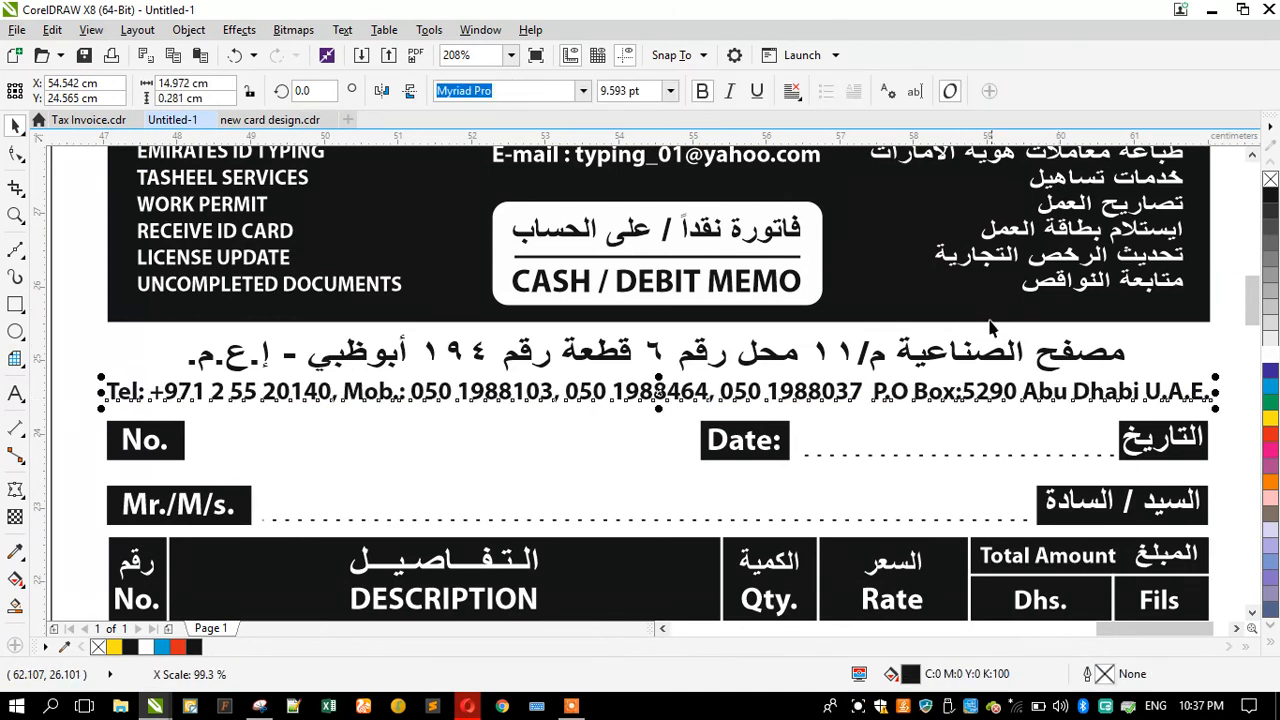
Step: Adjust the width of the Arabic address line above the telephone line
left_click(757, 362, "ctrl")
left_click_drag(658, 354, 659, 351)
left_click_drag(1134, 351, 1112, 347)
scroll(507, 341, "down", 5)
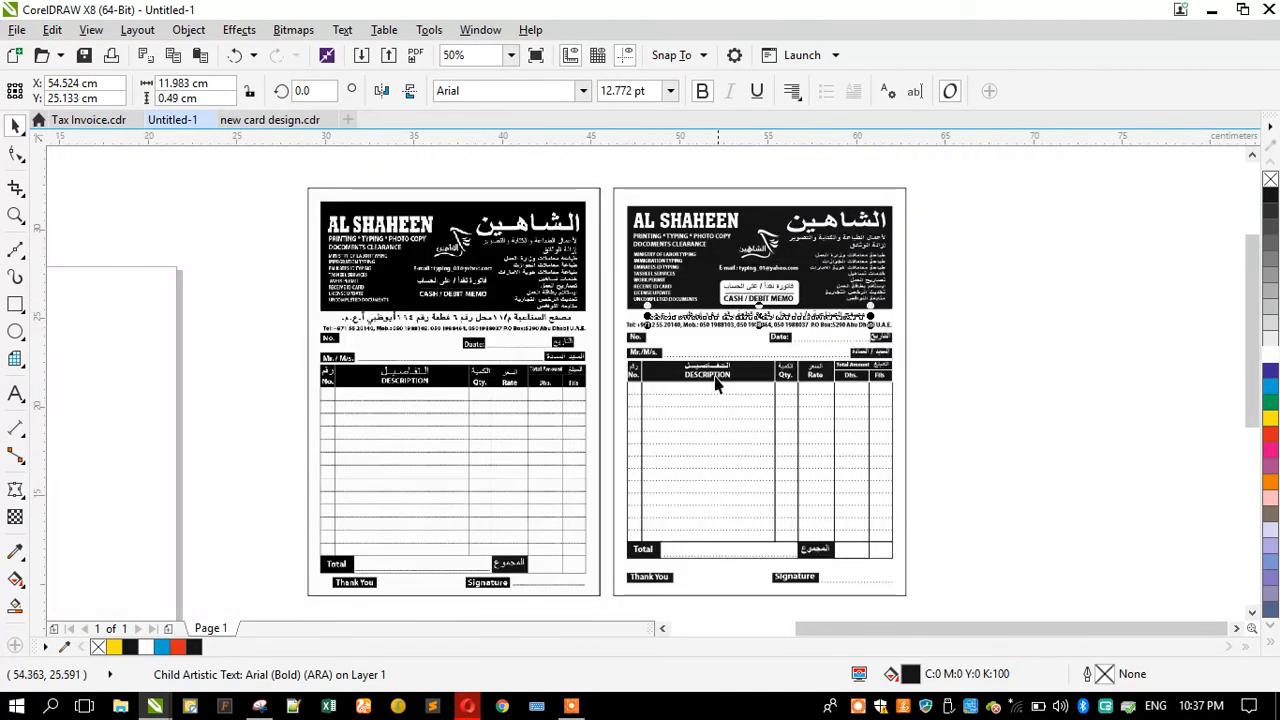
left_click(332, 304)
left_click(295, 280)
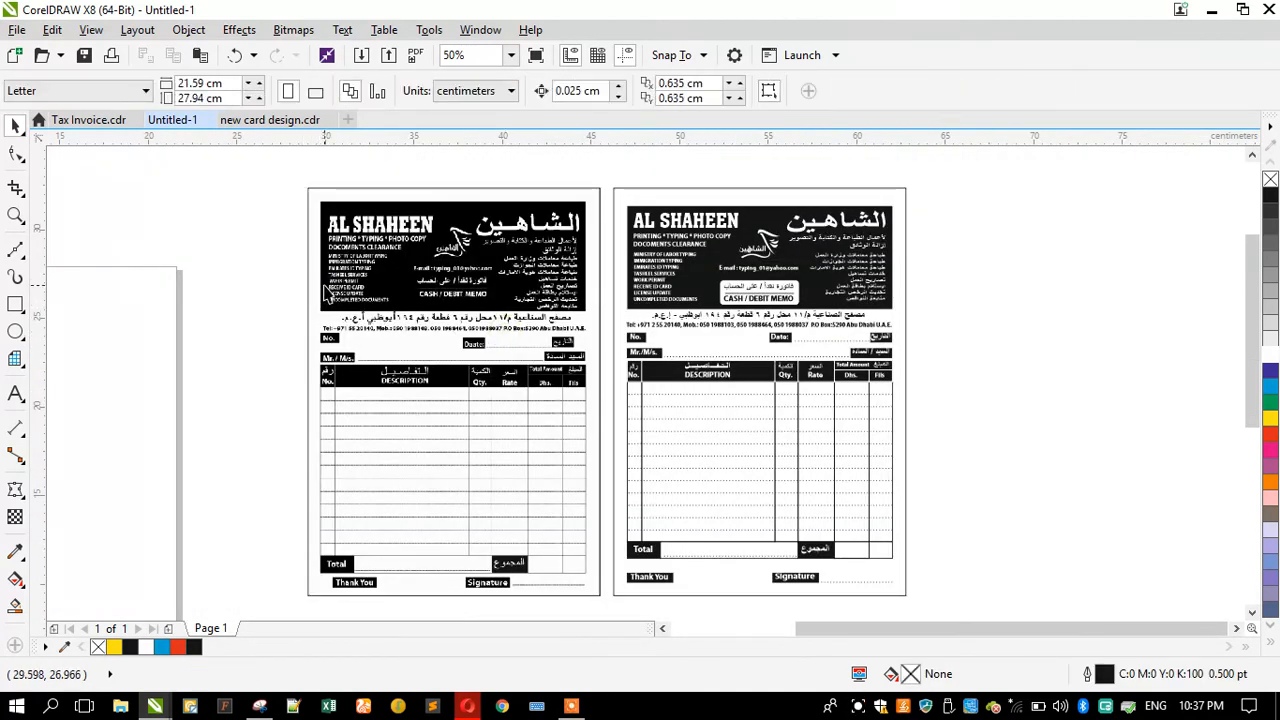
Step: Delete the frame rectangle around the original scanned invoice
left_click(343, 357)
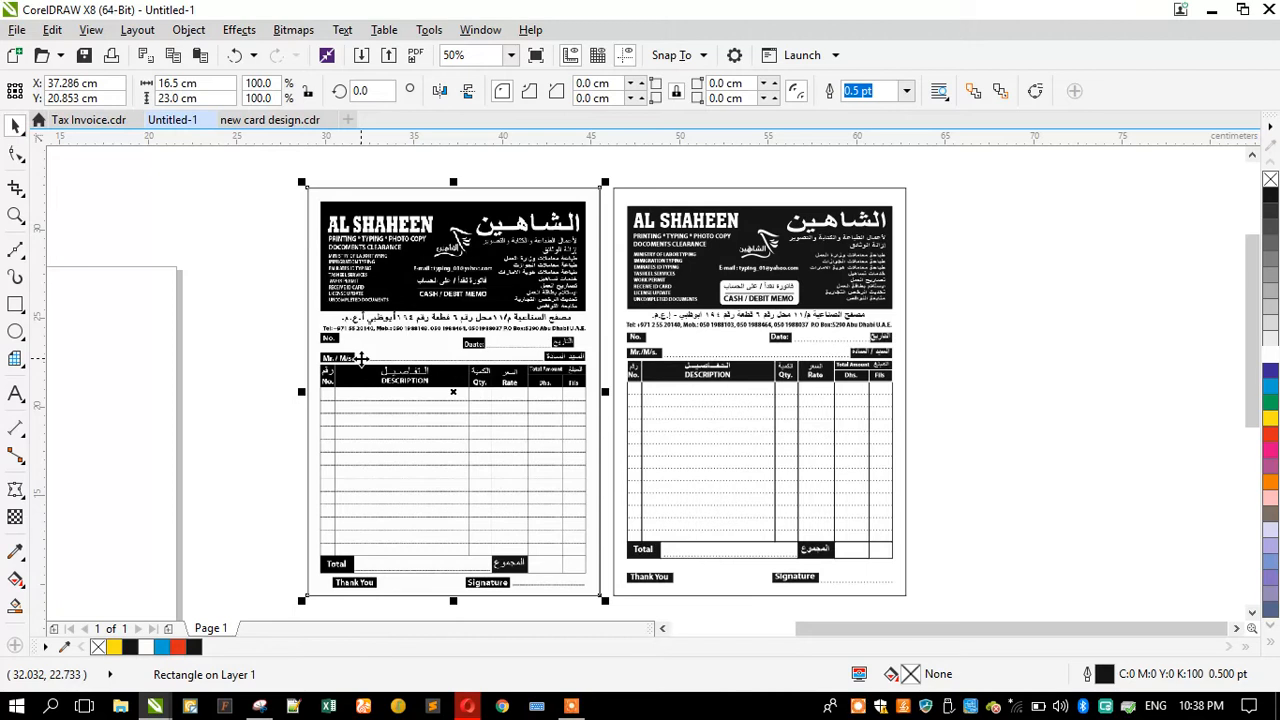
scroll(754, 270, "up", 1)
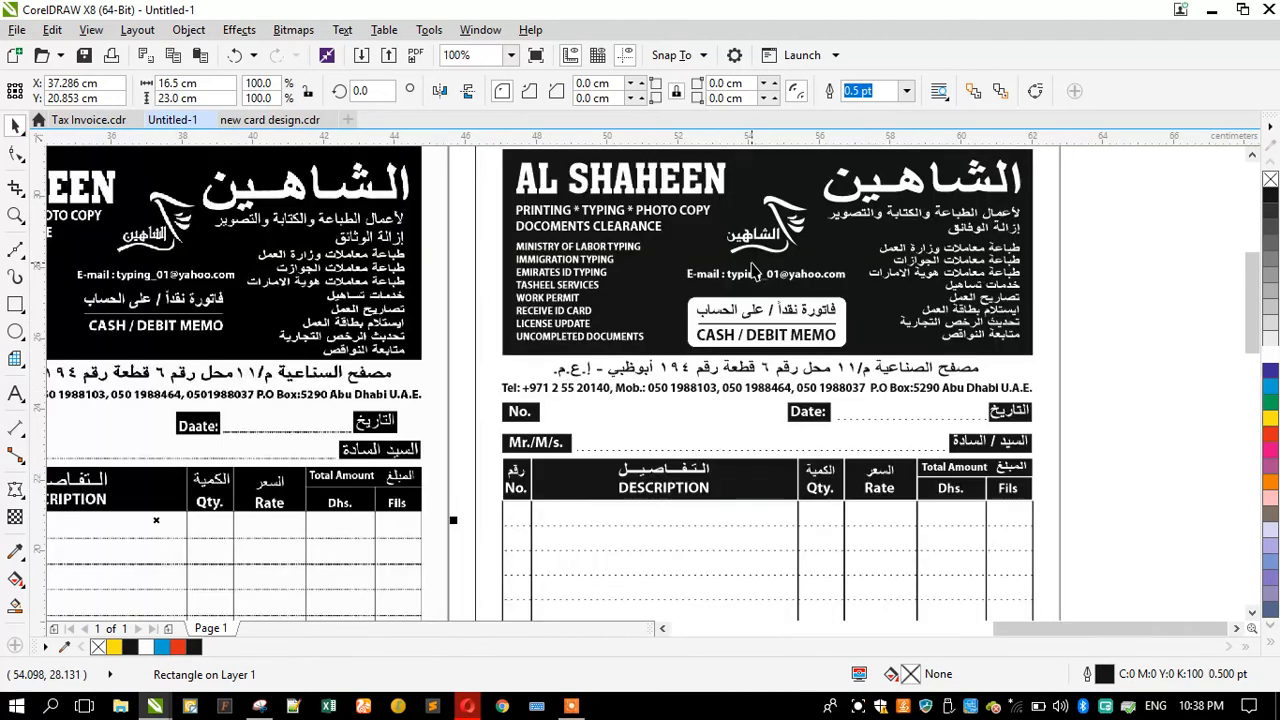
scroll(754, 270, "up", 1)
left_click(751, 266)
scroll(751, 266, "down", 2)
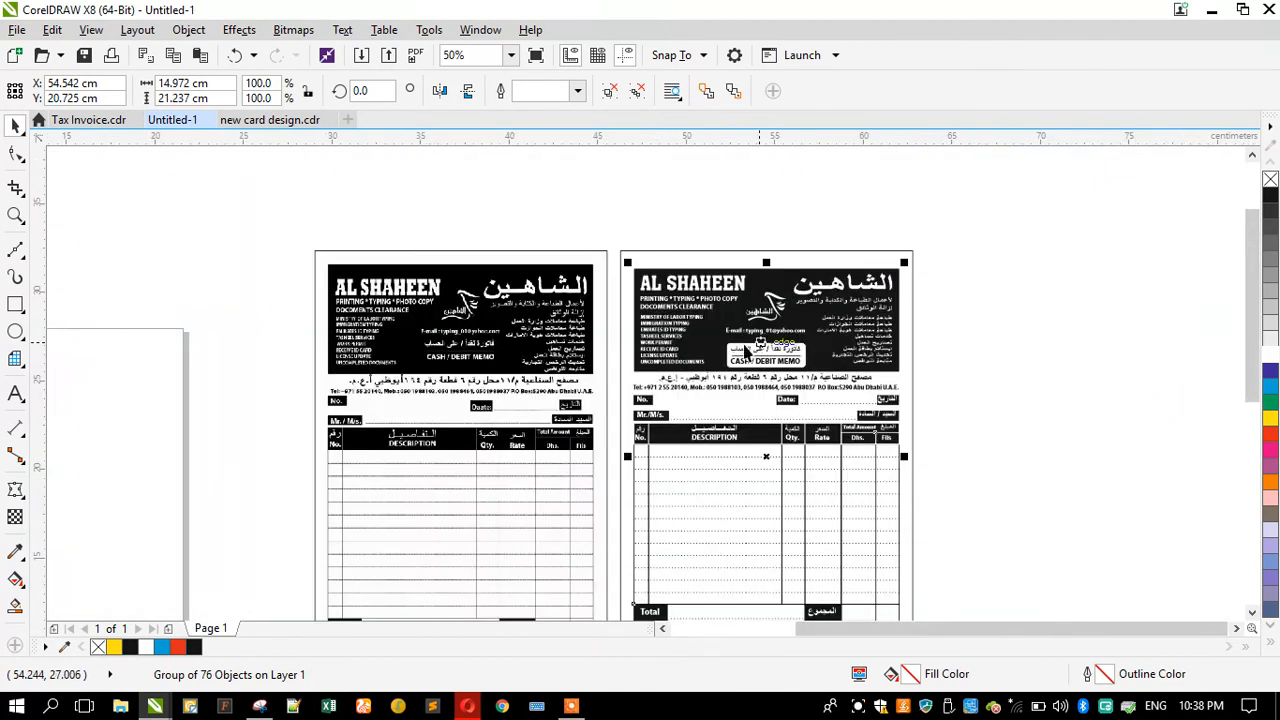
left_click(573, 342)
key("Delete")
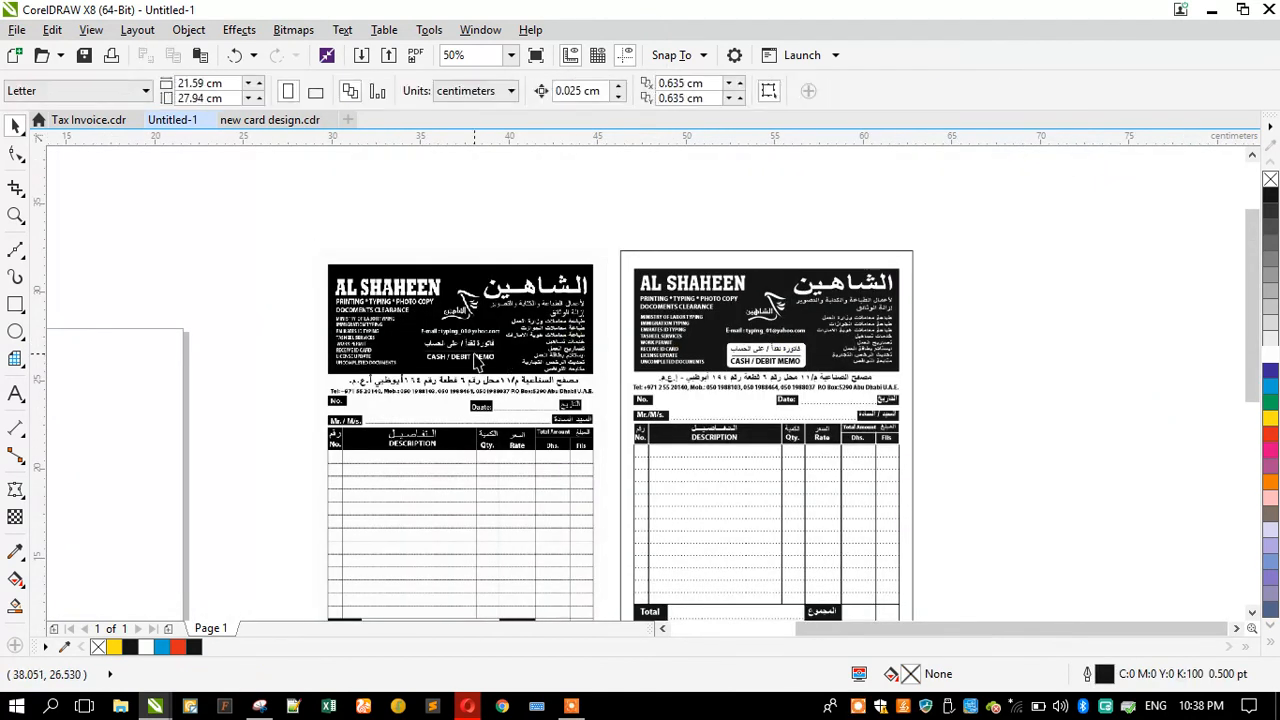
Step: Unlock the scanned invoice bitmap
right_click(478, 365)
left_click(522, 391)
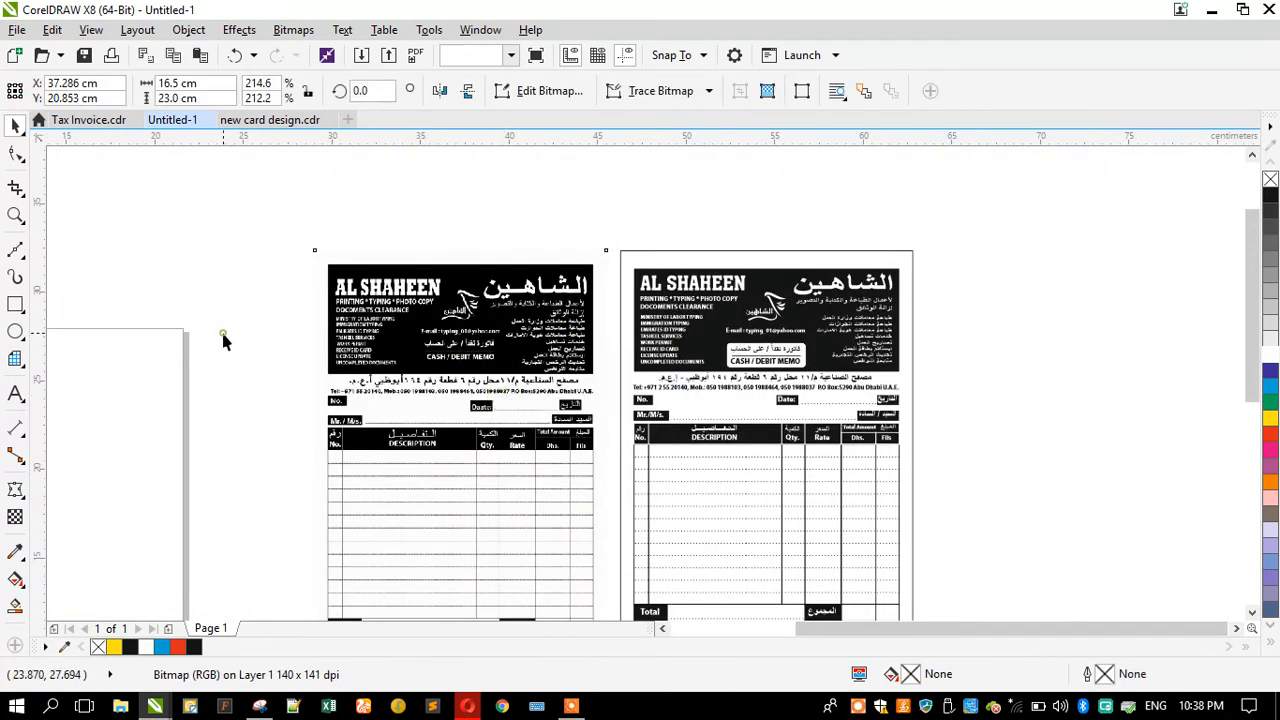
left_click(223, 337)
Step: Zoom in to compare the redrawn invoice side by side with the scanned original
left_click(15, 215)
left_click_drag(305, 247, 928, 424)
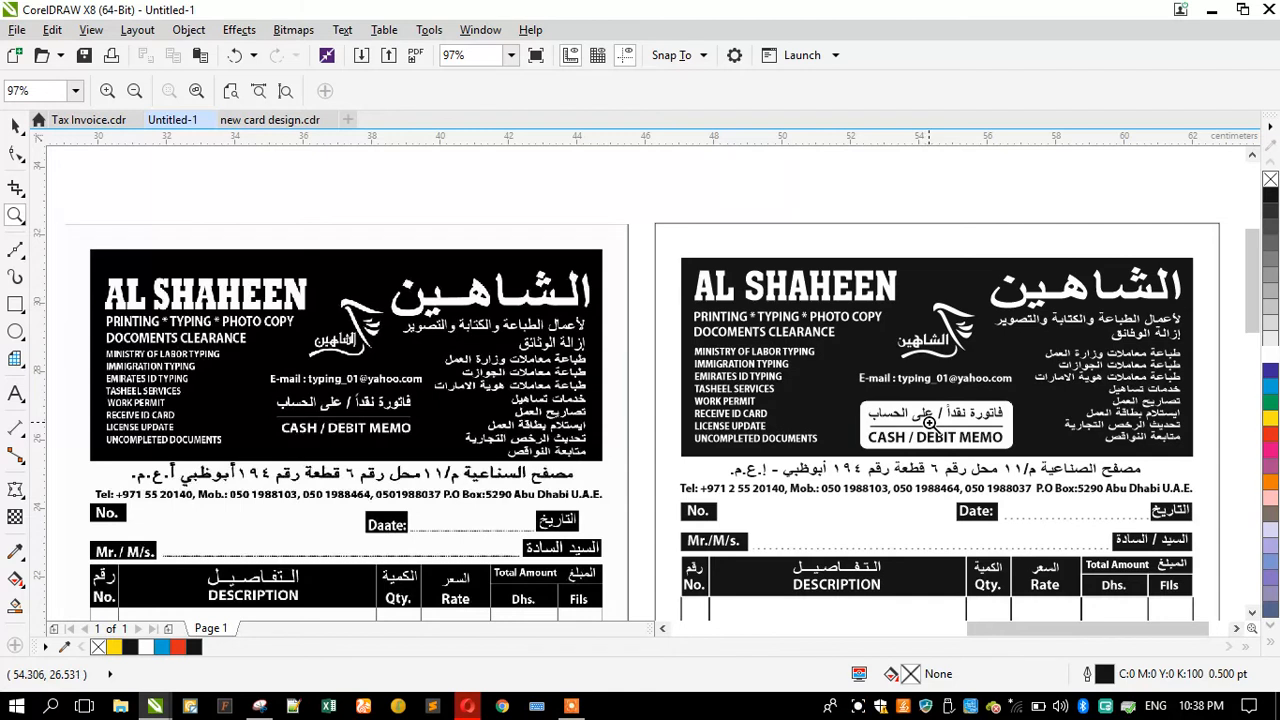
left_click(1250, 614)
left_click(1250, 614)
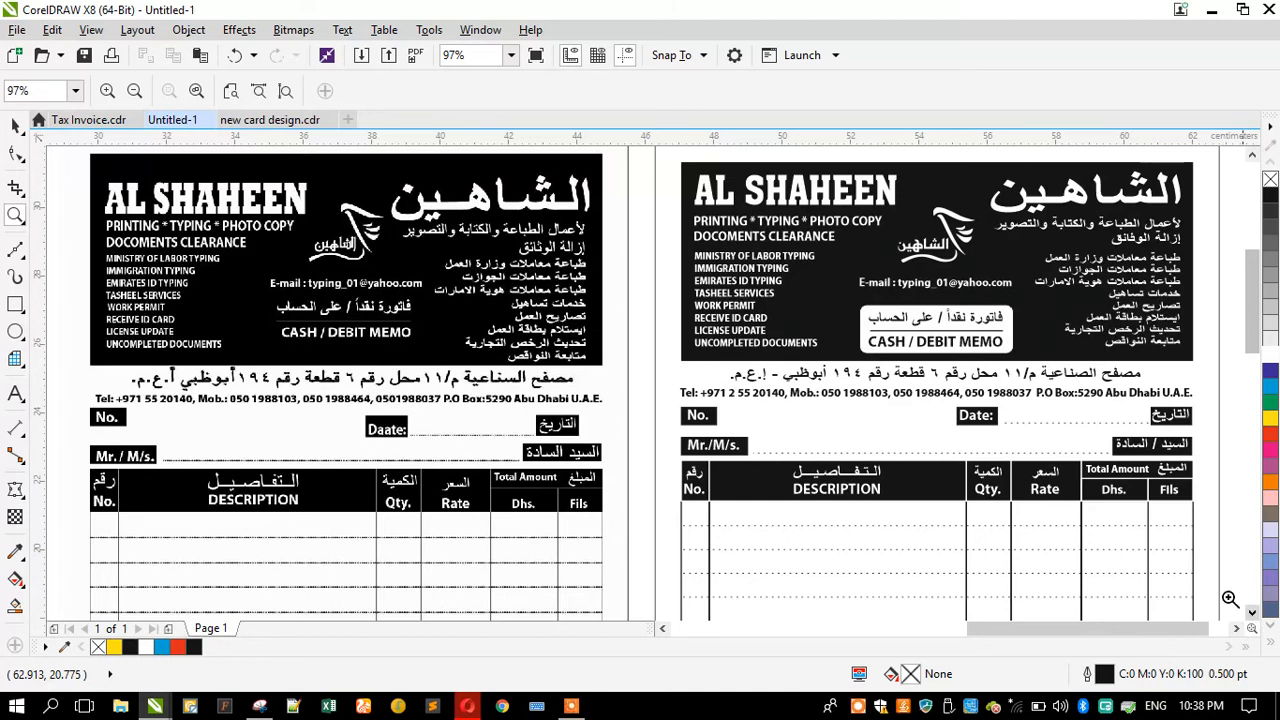
Step: Zoom in on the header, address and table areas of both invoices to compare the redrawn version against the scan
left_click_drag(490, 236, 592, 277)
right_click(484, 377)
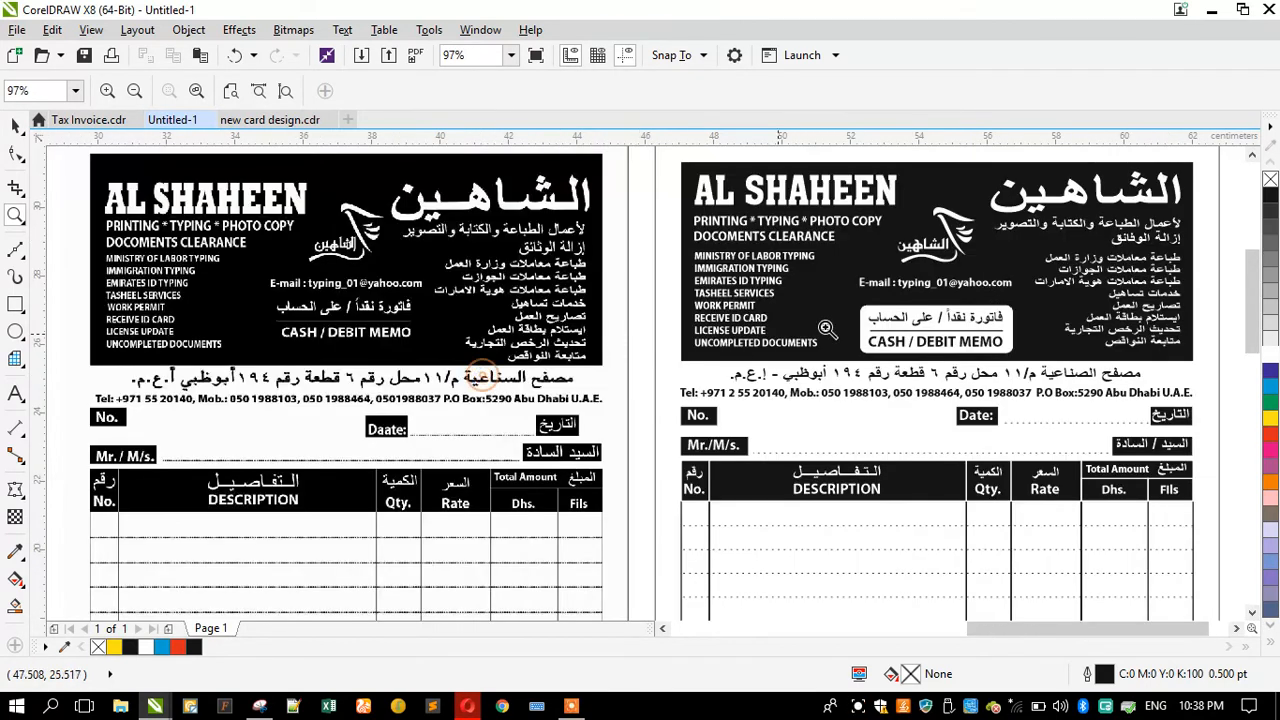
left_click_drag(1085, 232, 1157, 254)
right_click(835, 372)
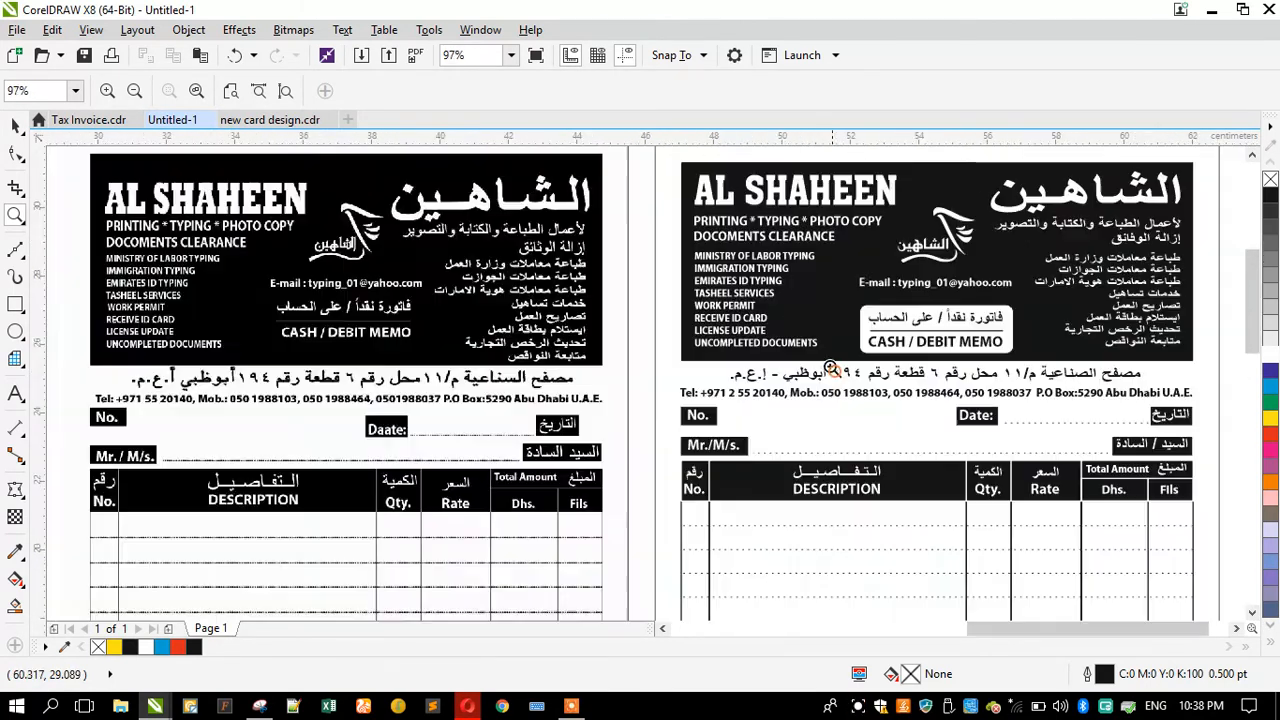
right_click(714, 317)
right_click(592, 459)
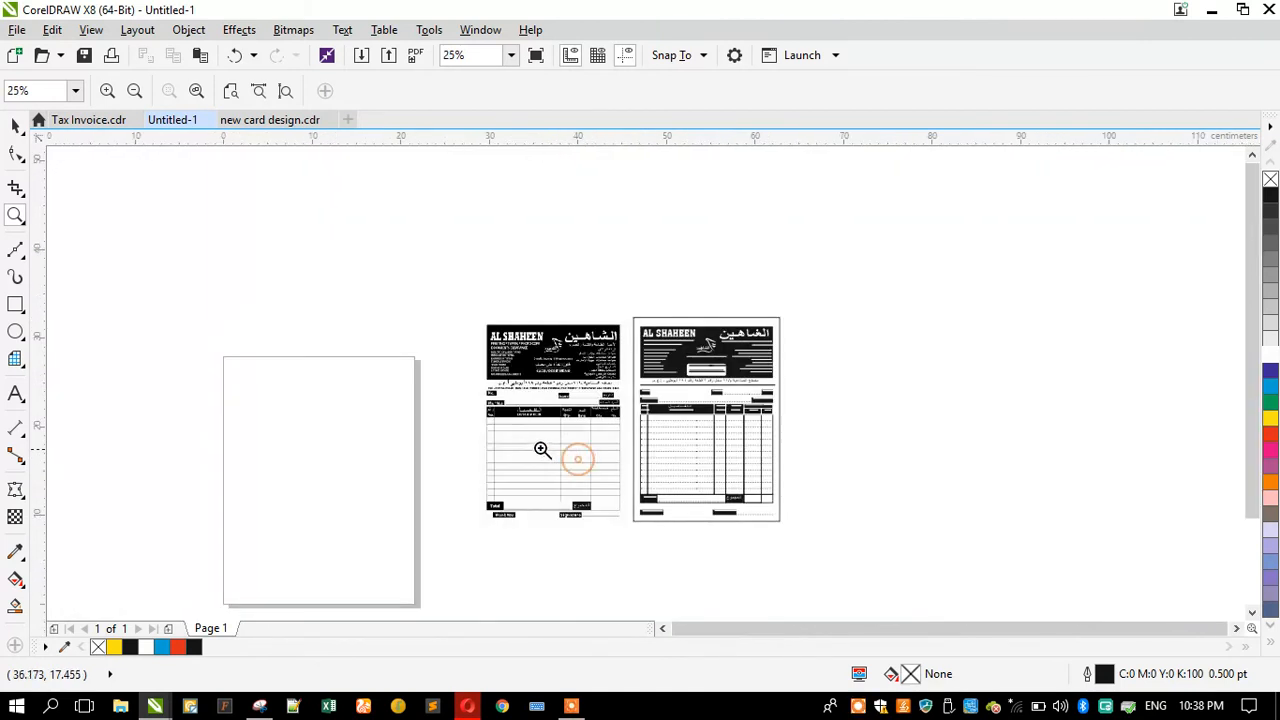
left_click(793, 529)
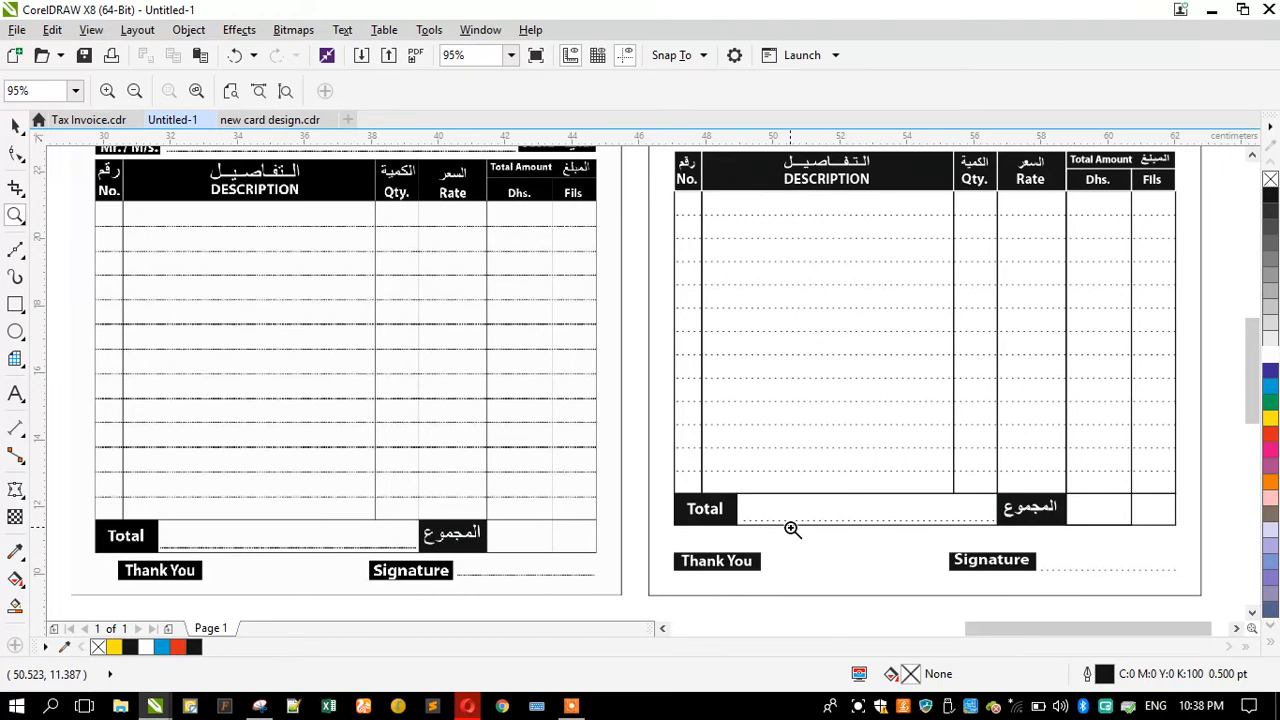
right_click(814, 514)
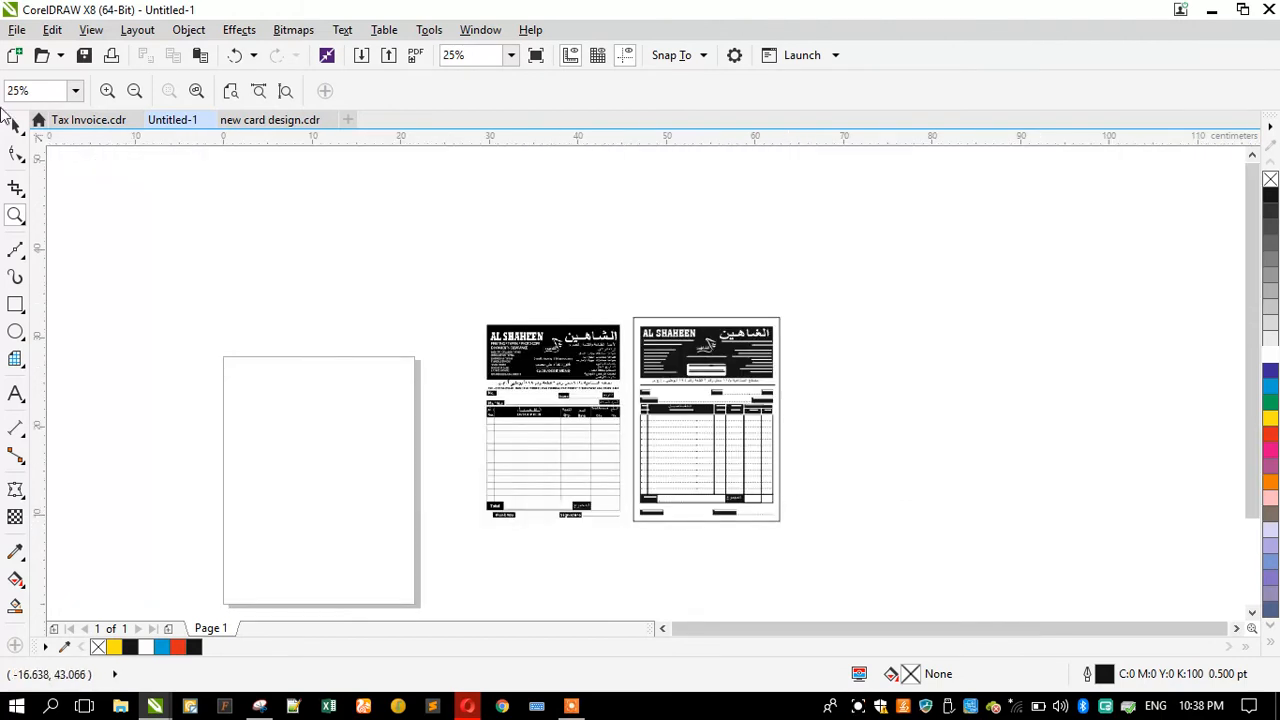
Step: Delete the scanned invoice bitmap
left_click(15, 125)
left_click(588, 425)
key("Delete")
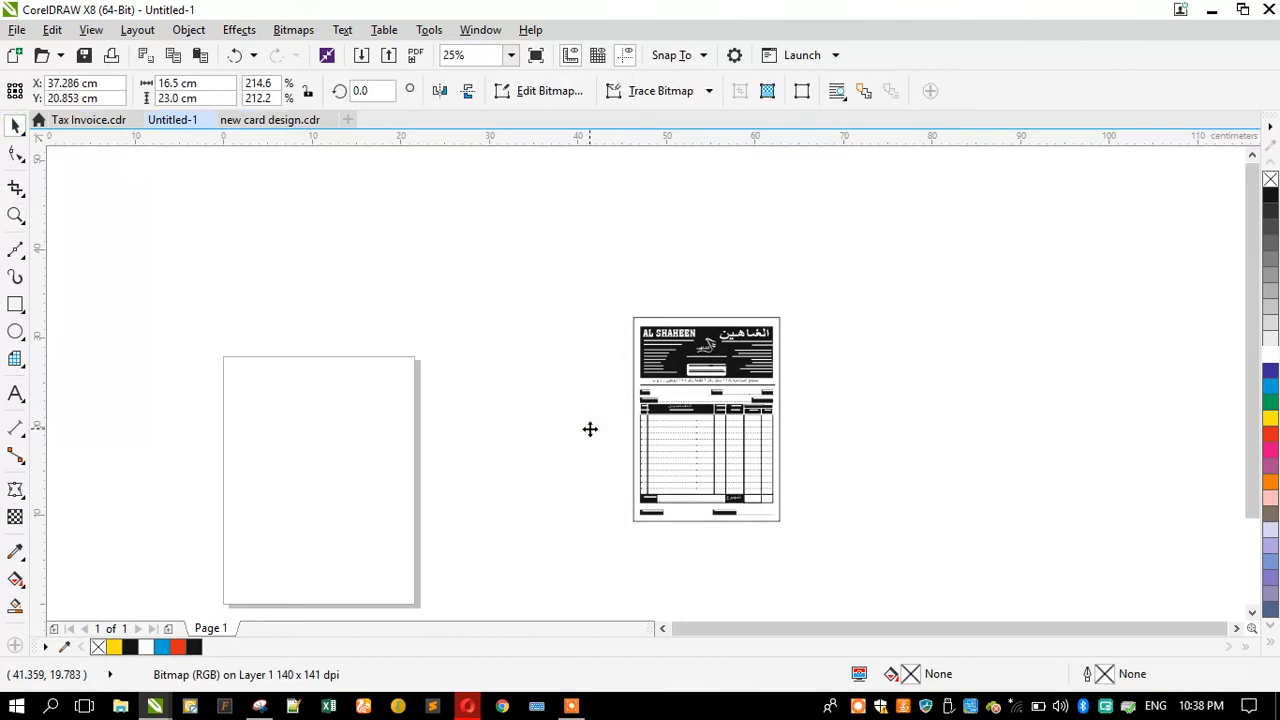
Step: Group all objects of the redrawn invoice and center the group on the page
left_click_drag(585, 268, 845, 490)
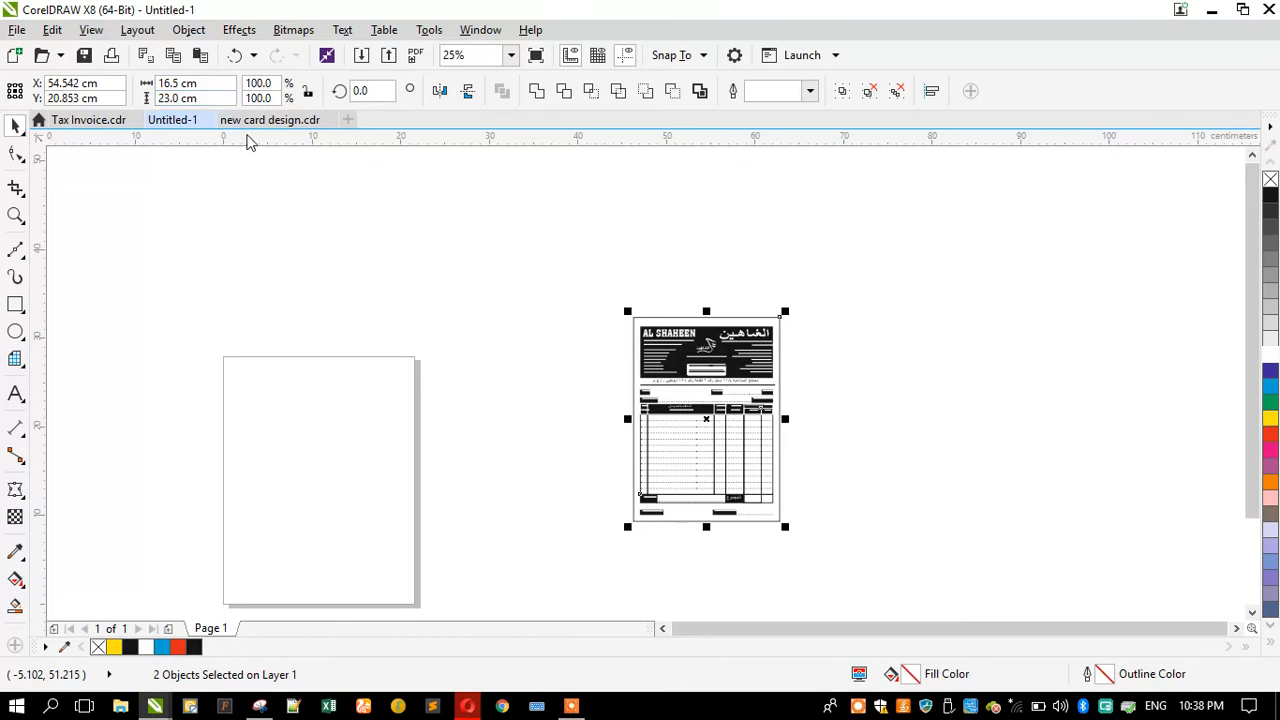
key("ctrl+g")
key("p")
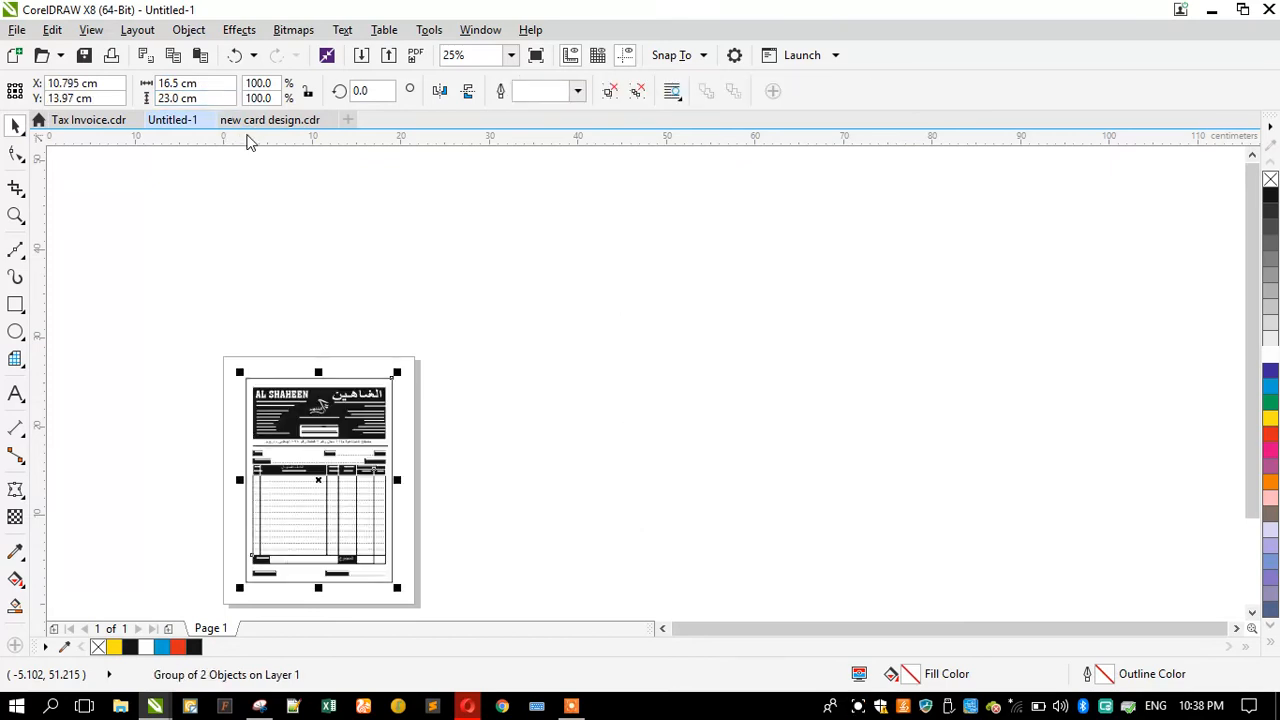
Step: Move the grouped invoice slightly downward on the page
left_click(346, 218)
scroll(346, 218, "down", 1)
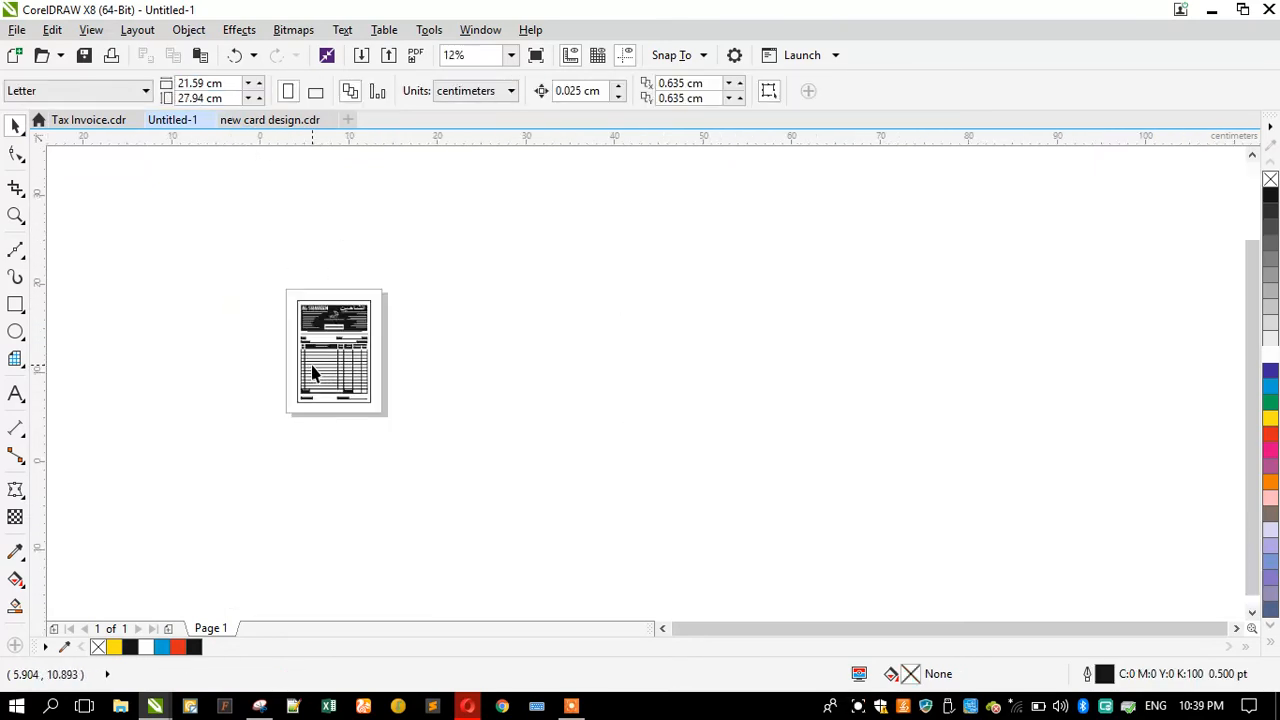
scroll(314, 366, "up", 1)
mouse_move(309, 358)
left_mouse_down()
mouse_move(308, 400)
mouse_move(302, 371)
left_mouse_up()
scroll(303, 192, "up", 2)
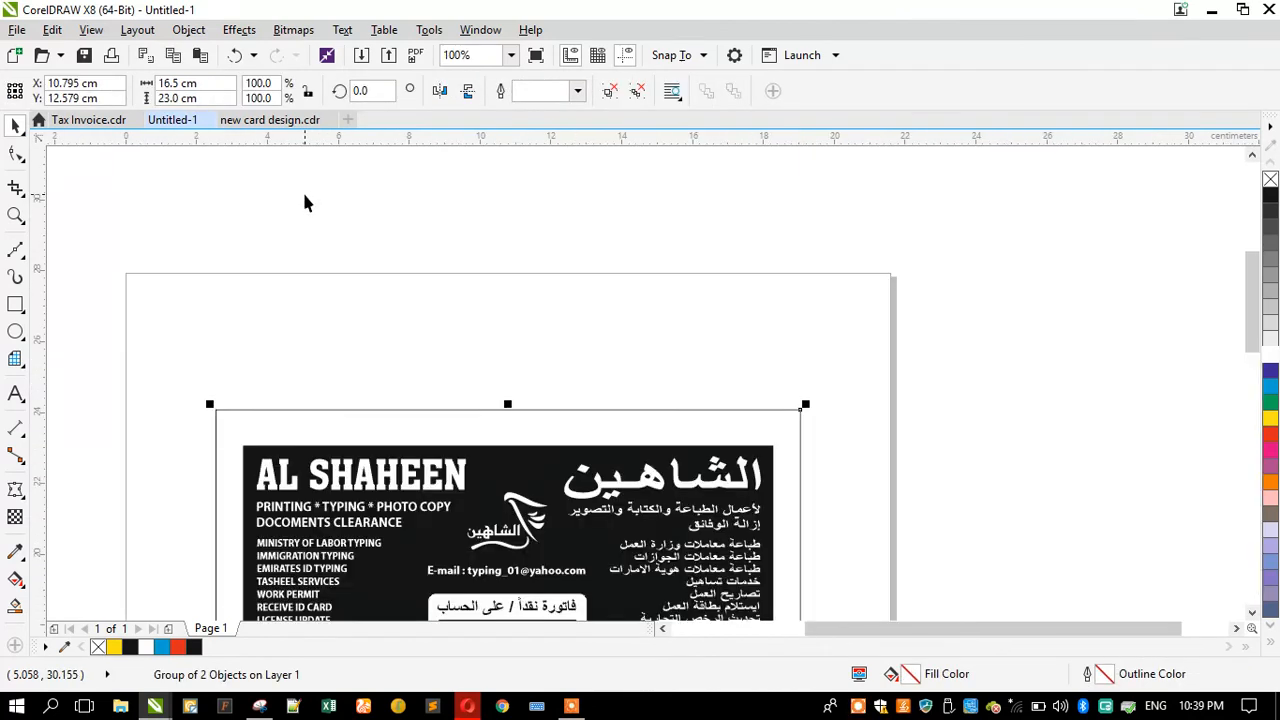
Step: Fit the page in view and preview the finished invoice in full-screen mode
left_click(338, 278)
left_click(18, 216)
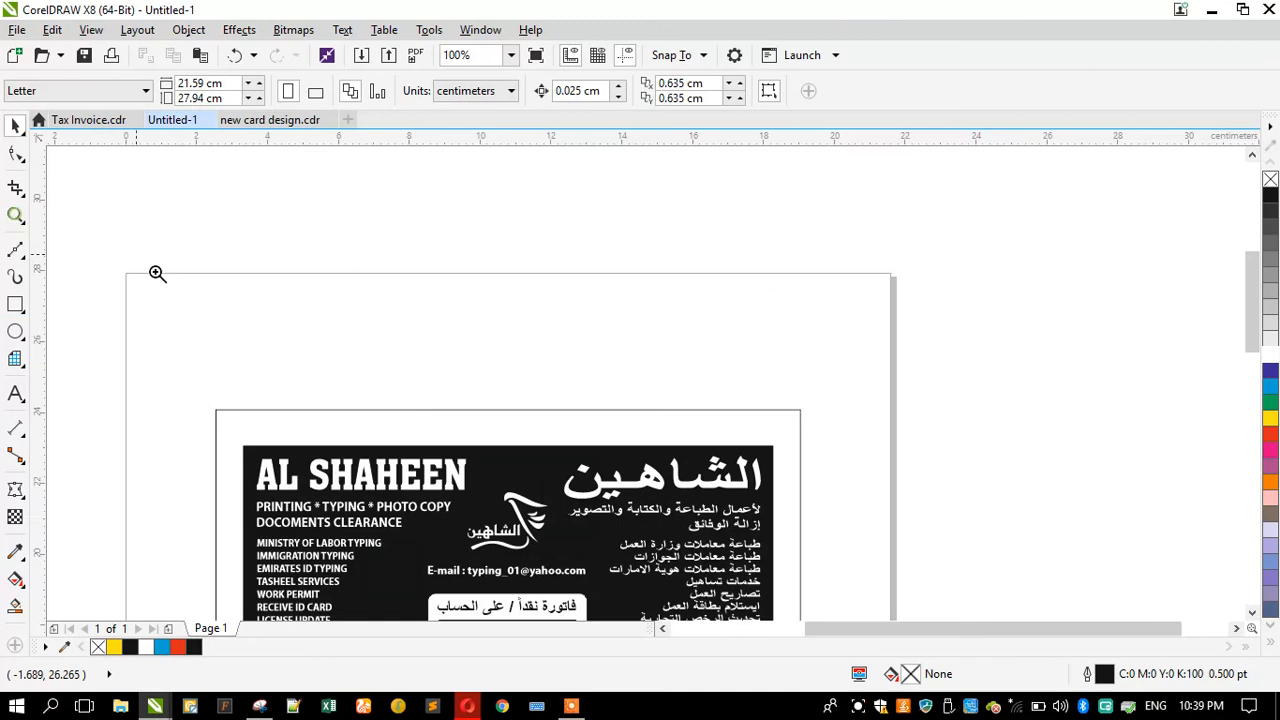
right_click(371, 346)
left_click_drag(358, 298, 854, 463)
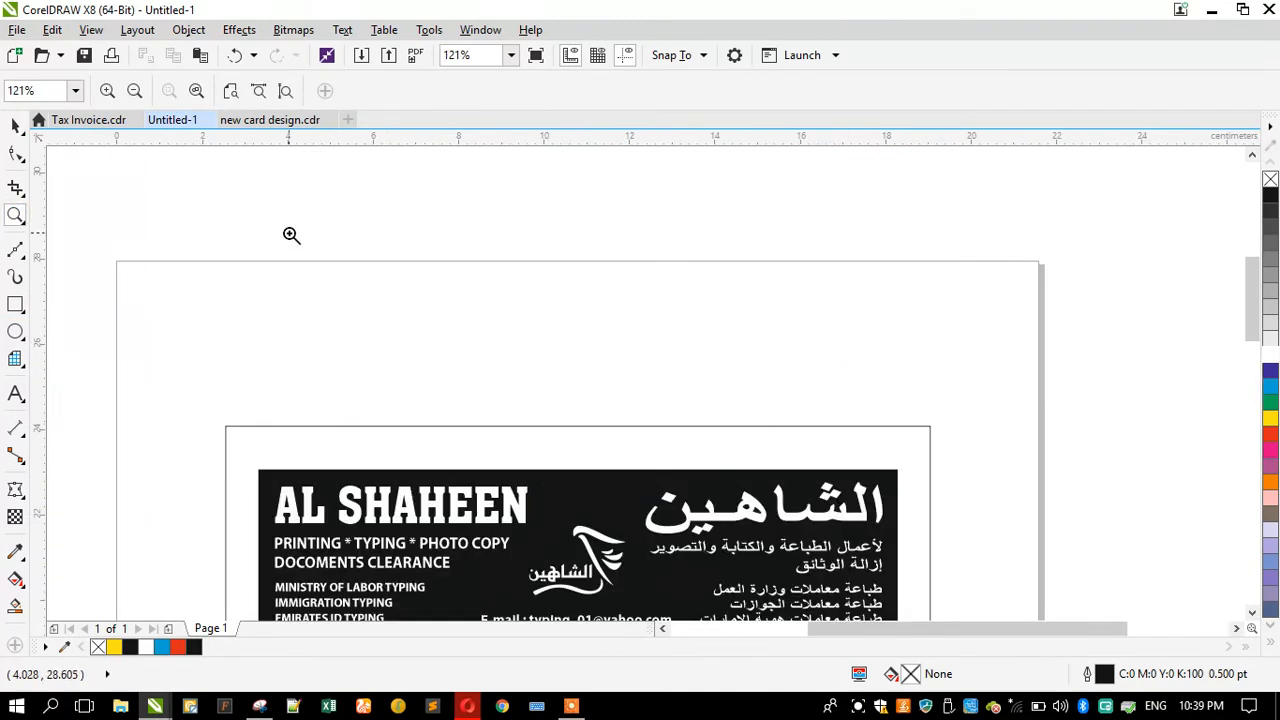
key("shift+F4")
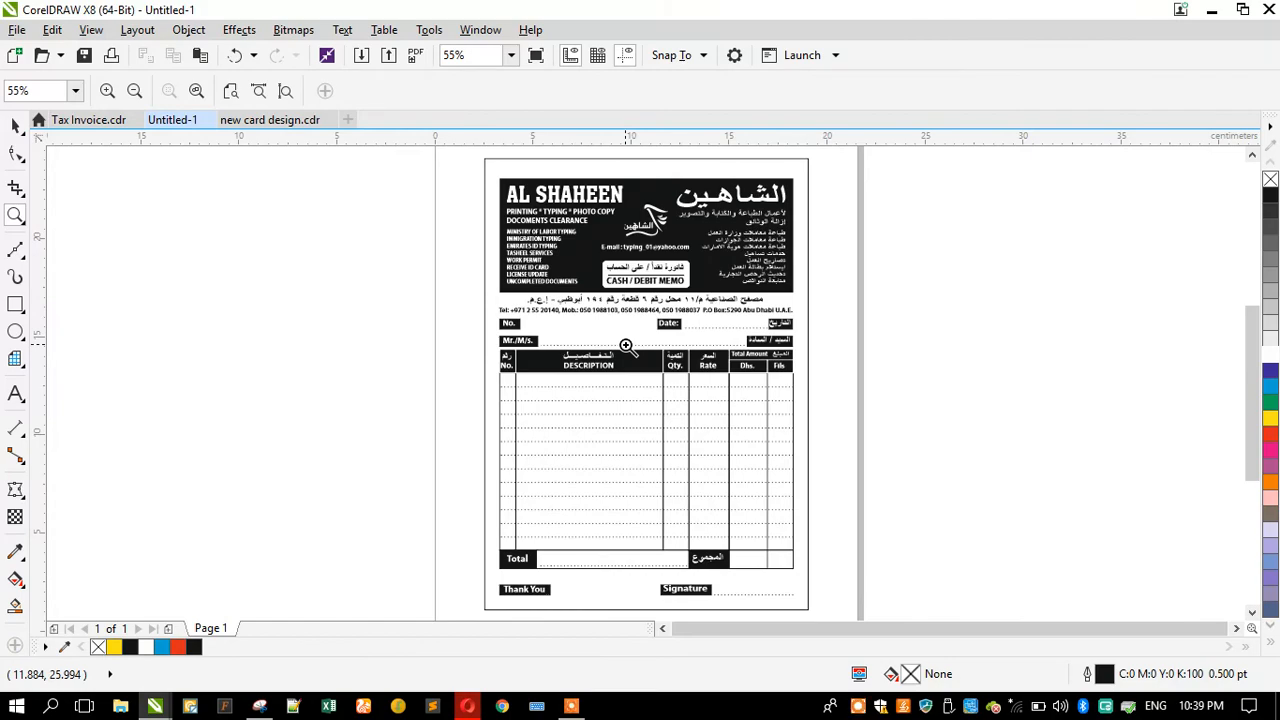
key("F9")
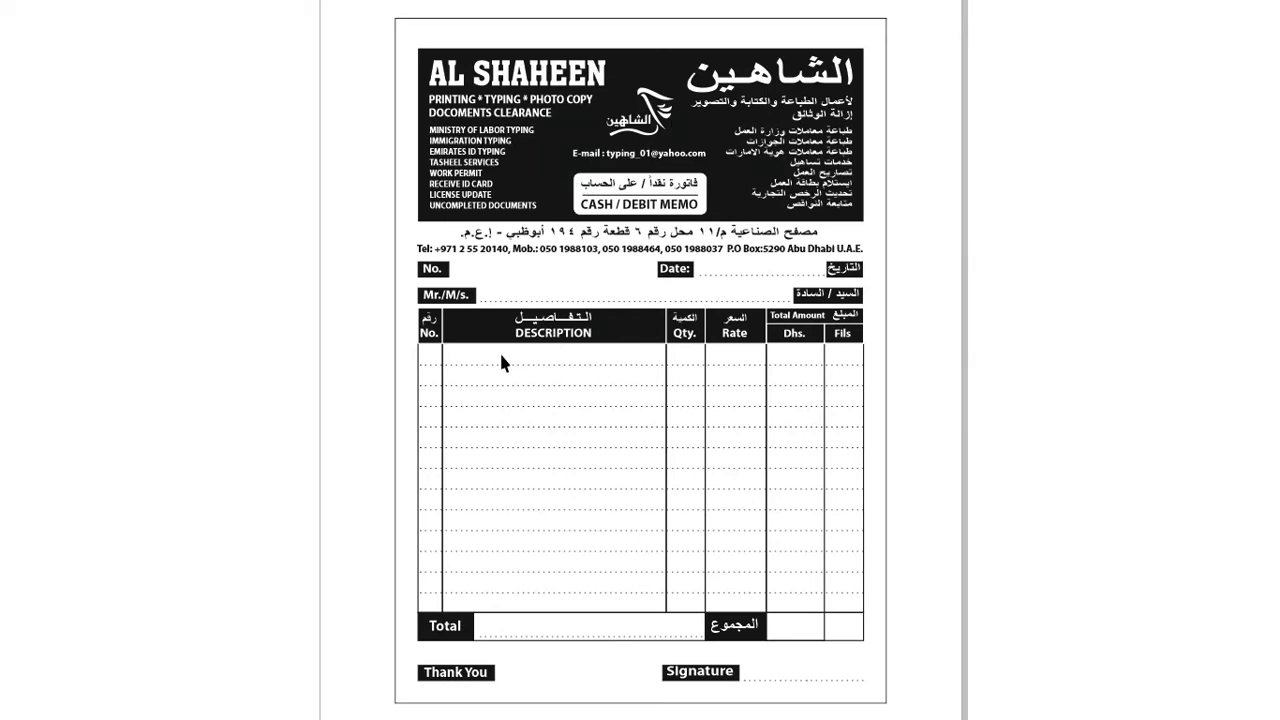
Step: Leave the preview and add an Arial text line "Qty: 100 Books" above the invoice
key("F9")
left_click_drag(524, 222, 794, 314)
left_click(22, 392)
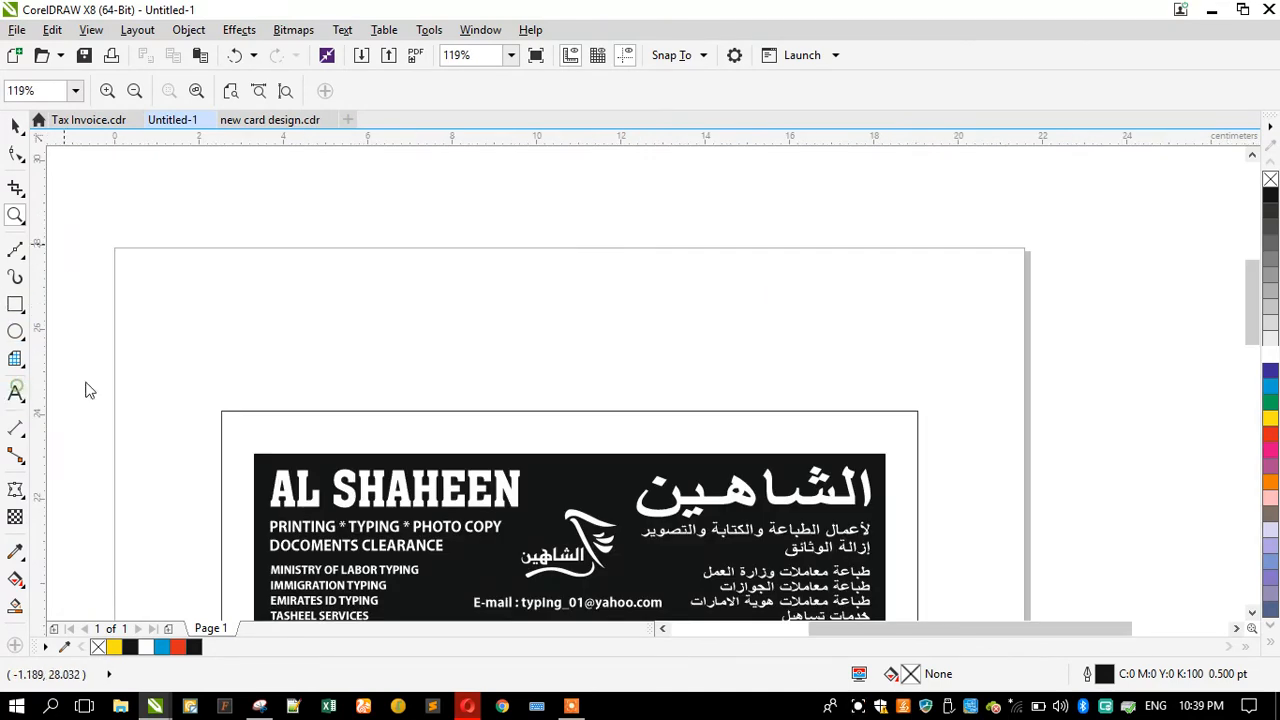
left_click(234, 300)
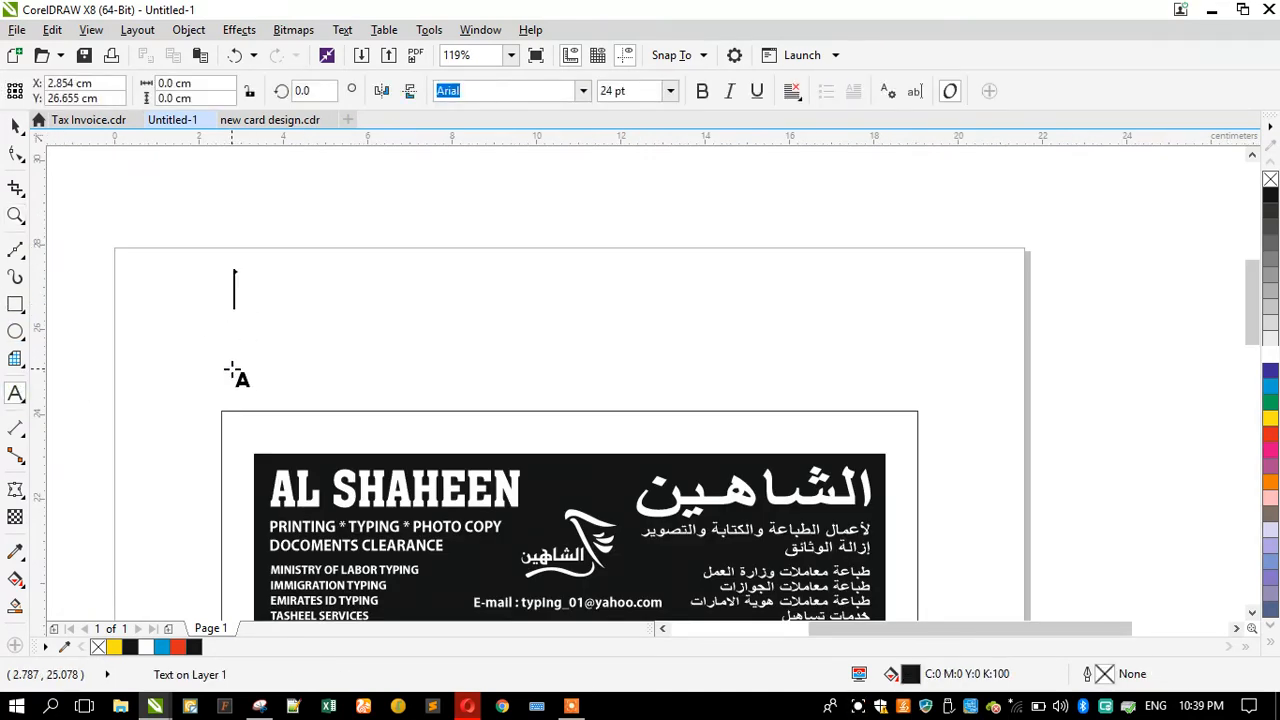
type("Qty")
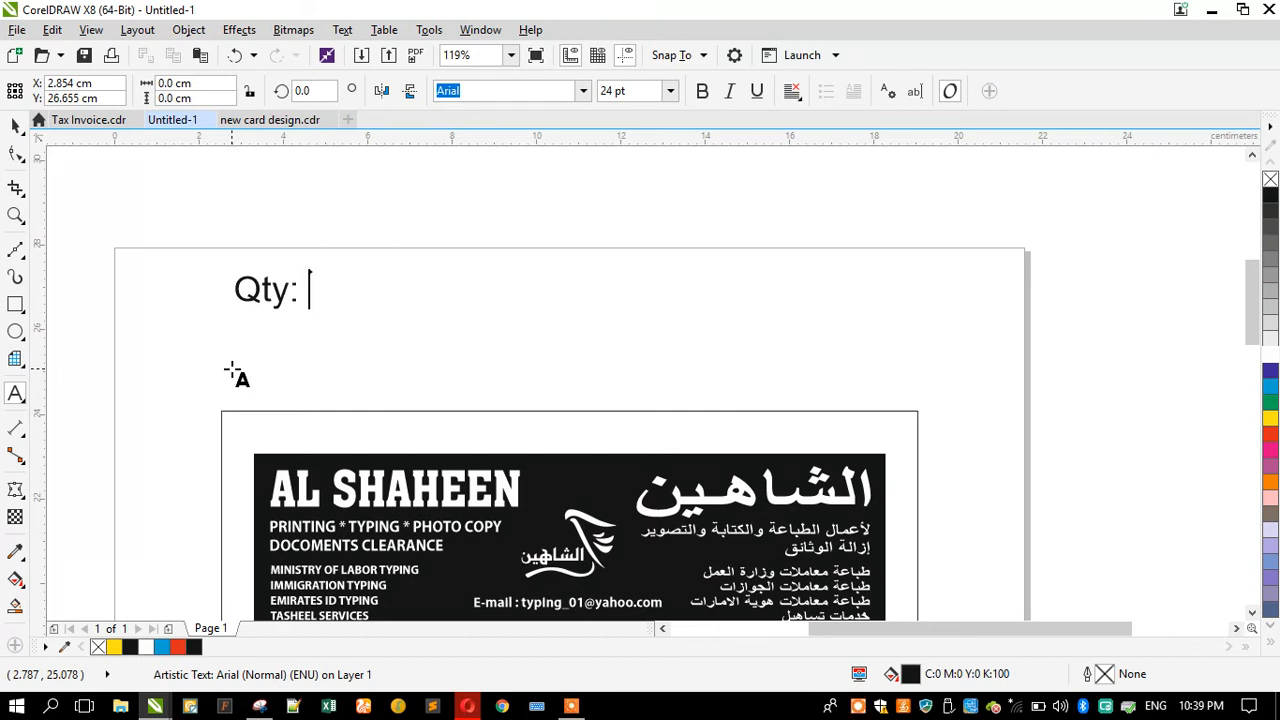
type(": 100 Books")
key("Return")
Step: Add a second text line "Size: 16.5x23cm"
type("Size: ")
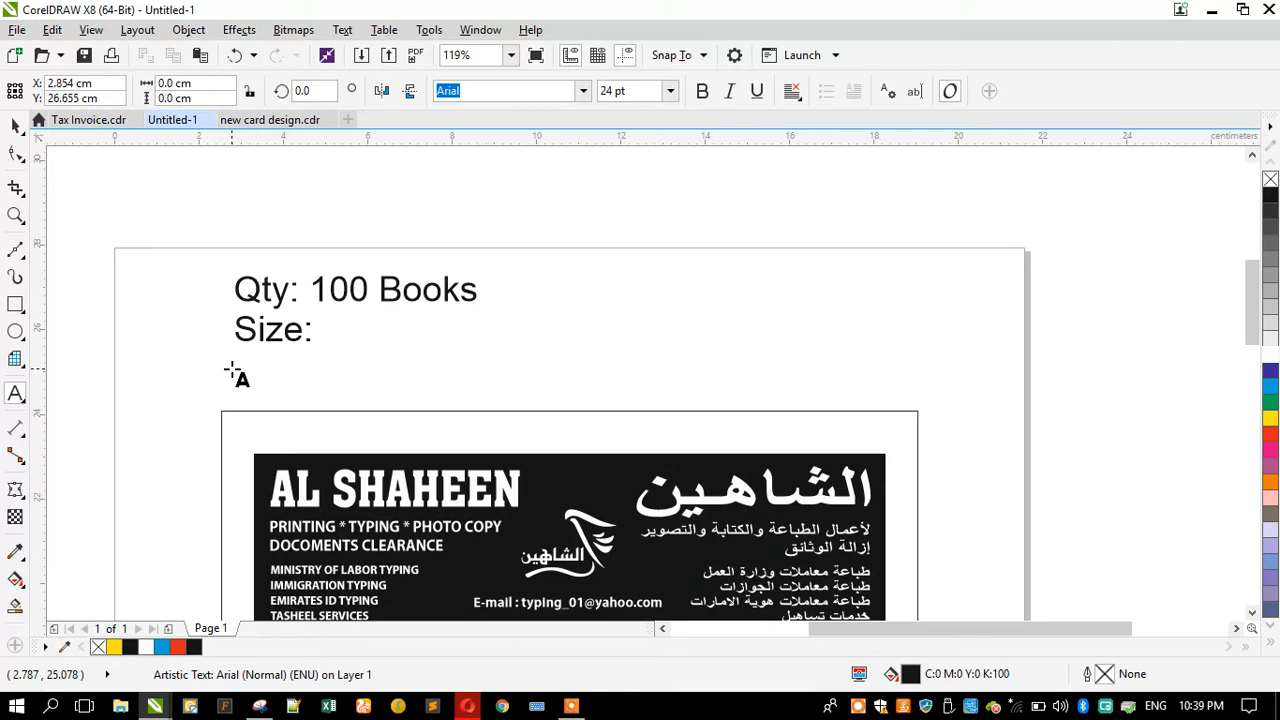
type("16.5x")
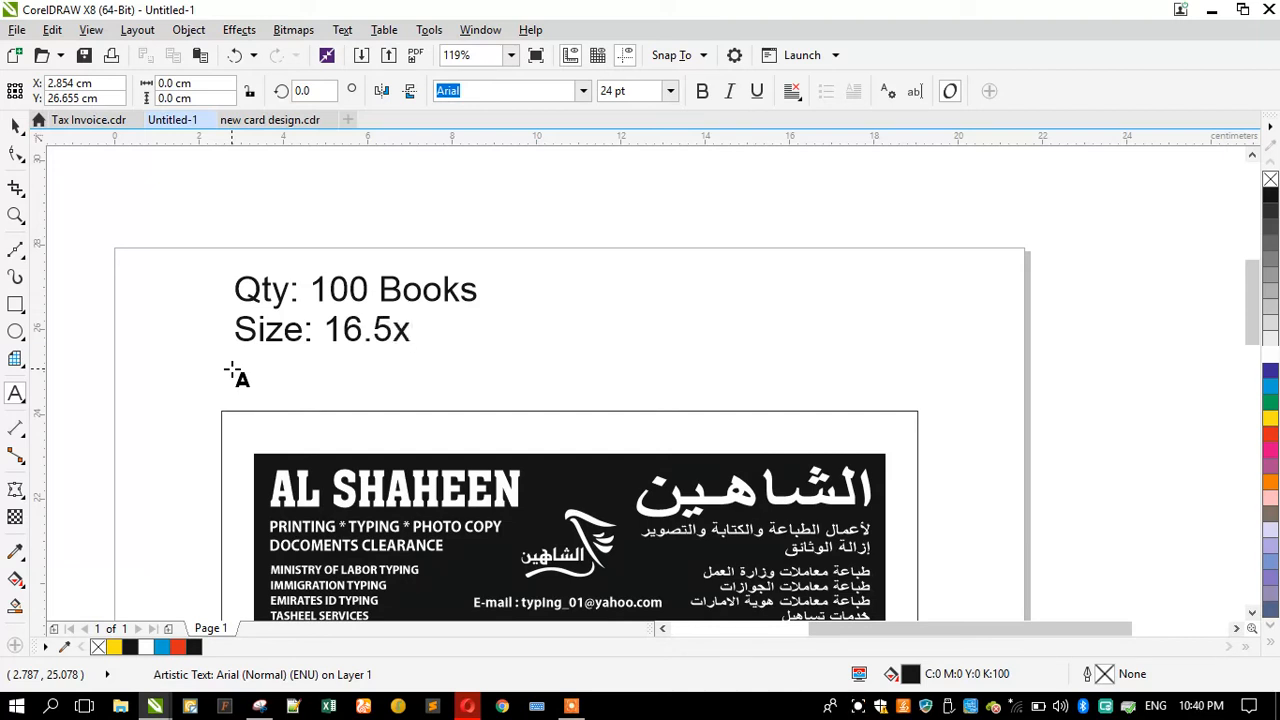
type("23cm")
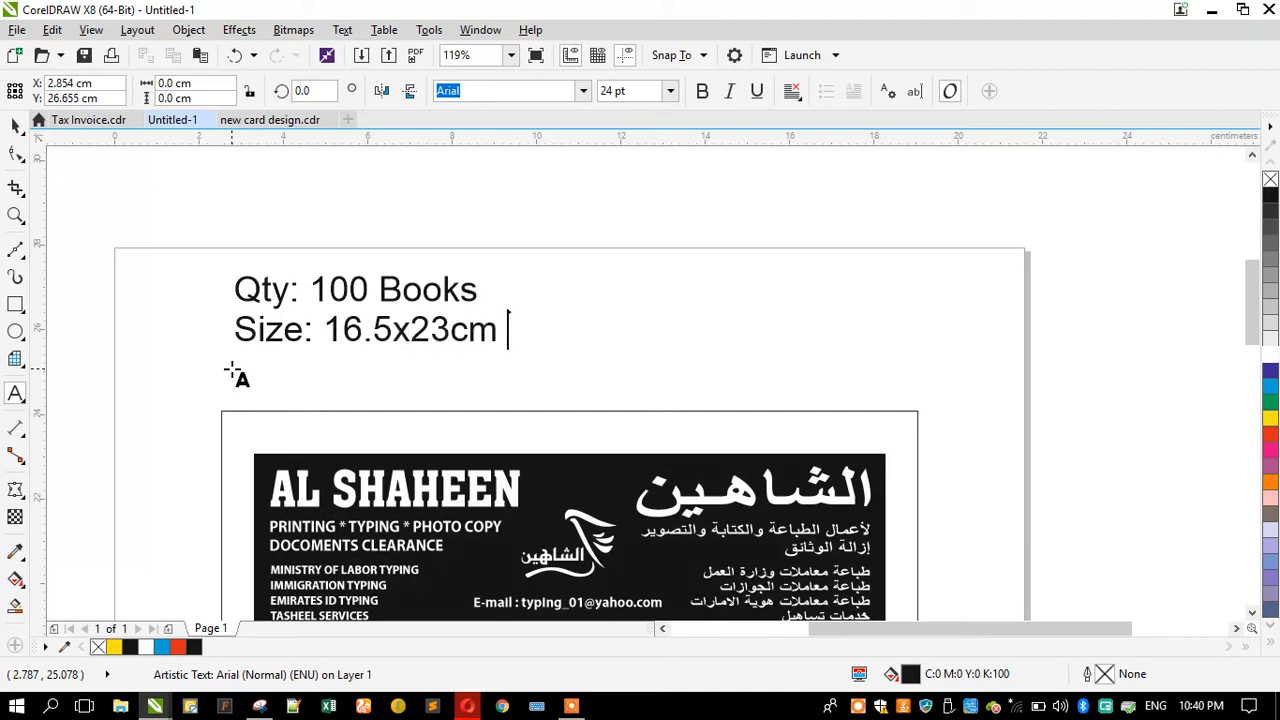
key("Return")
Step: Add a third text line "one color Printing (Black Color)"
type("one color Printing")
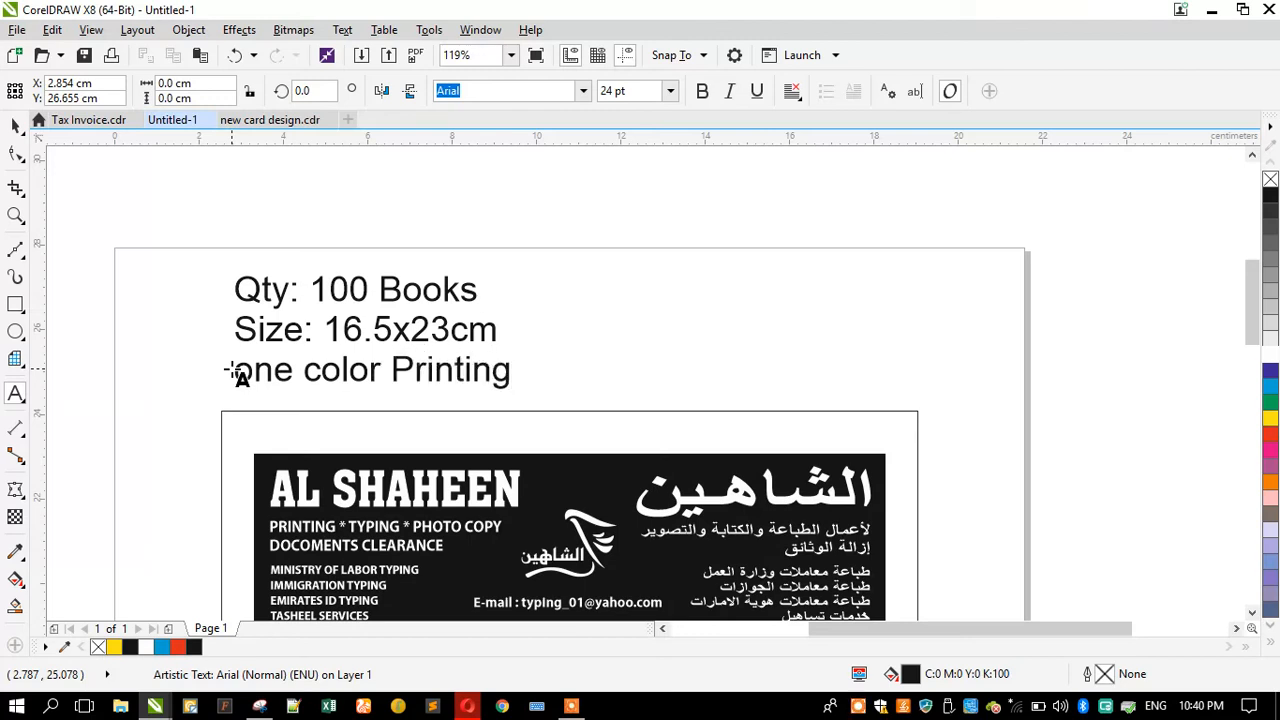
type(" (")
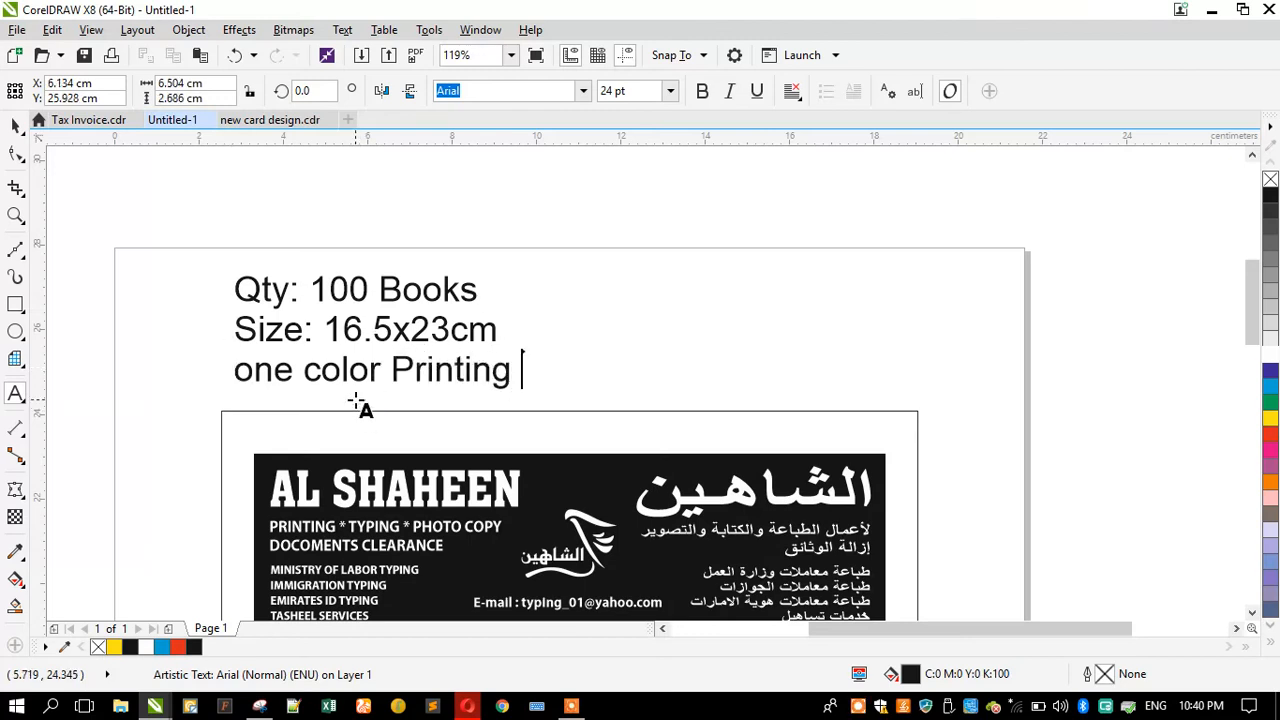
type("Blac")
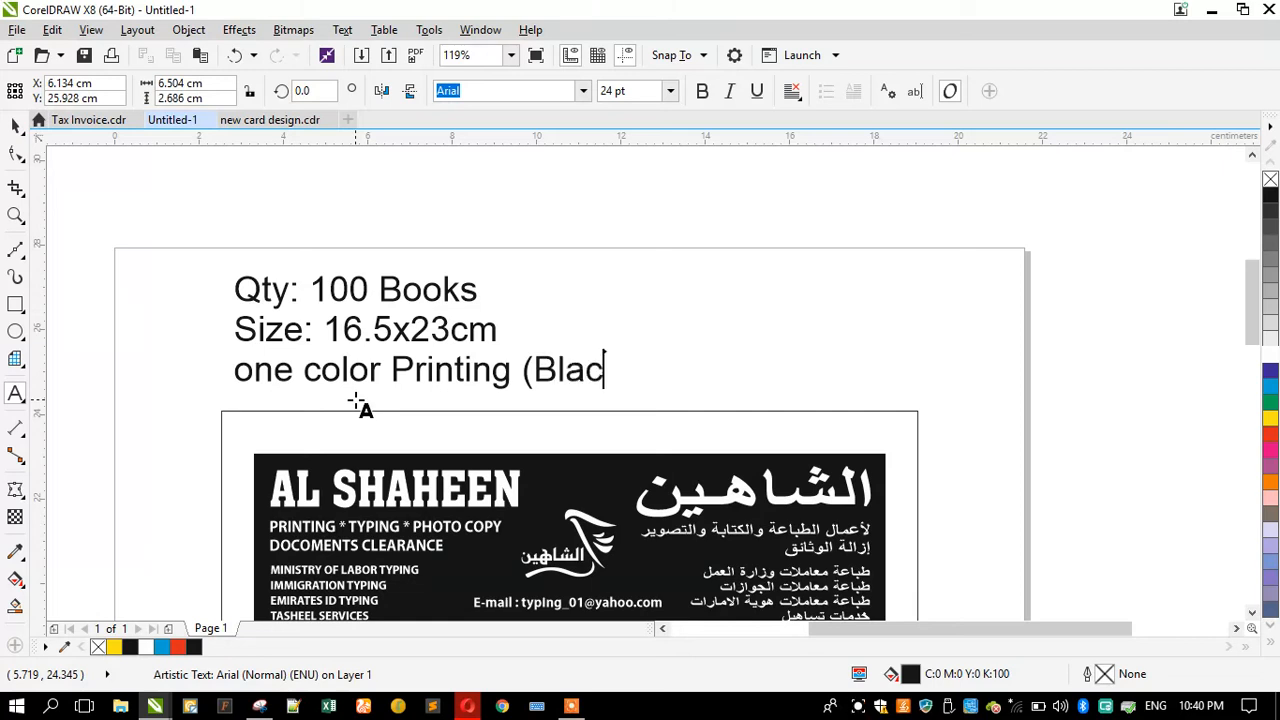
type("k Color) ")
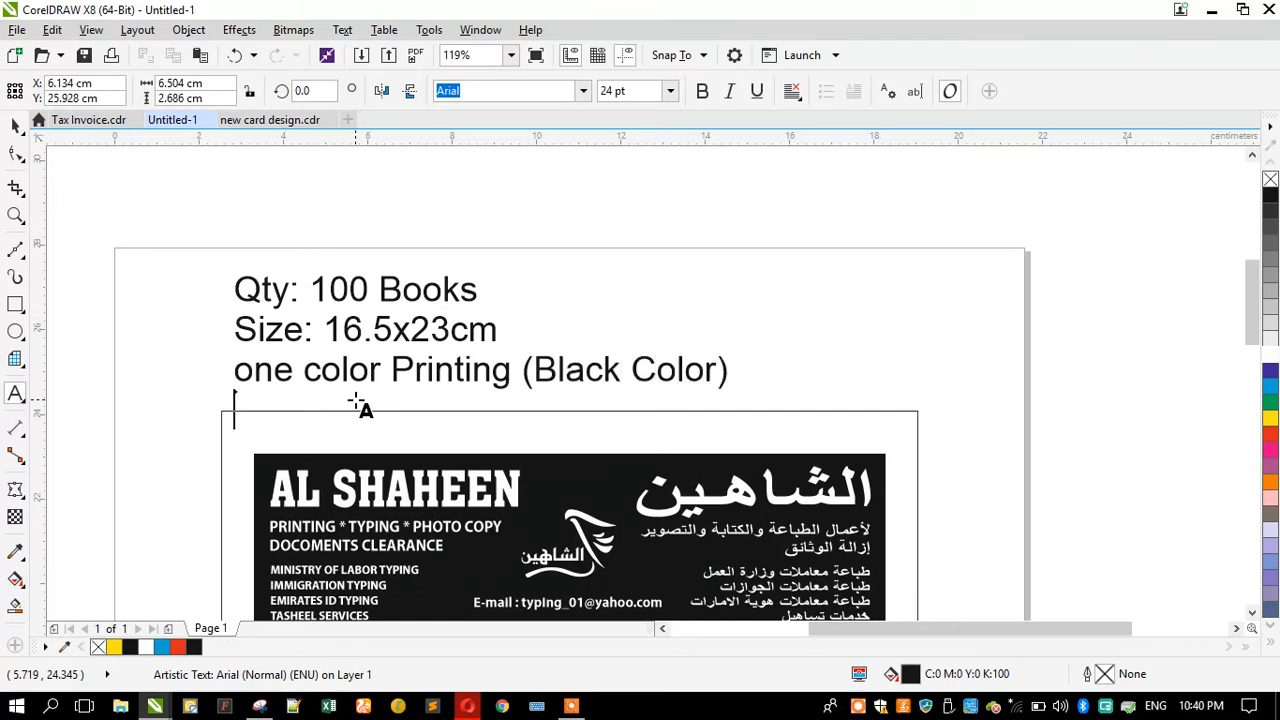
type("No: fro")
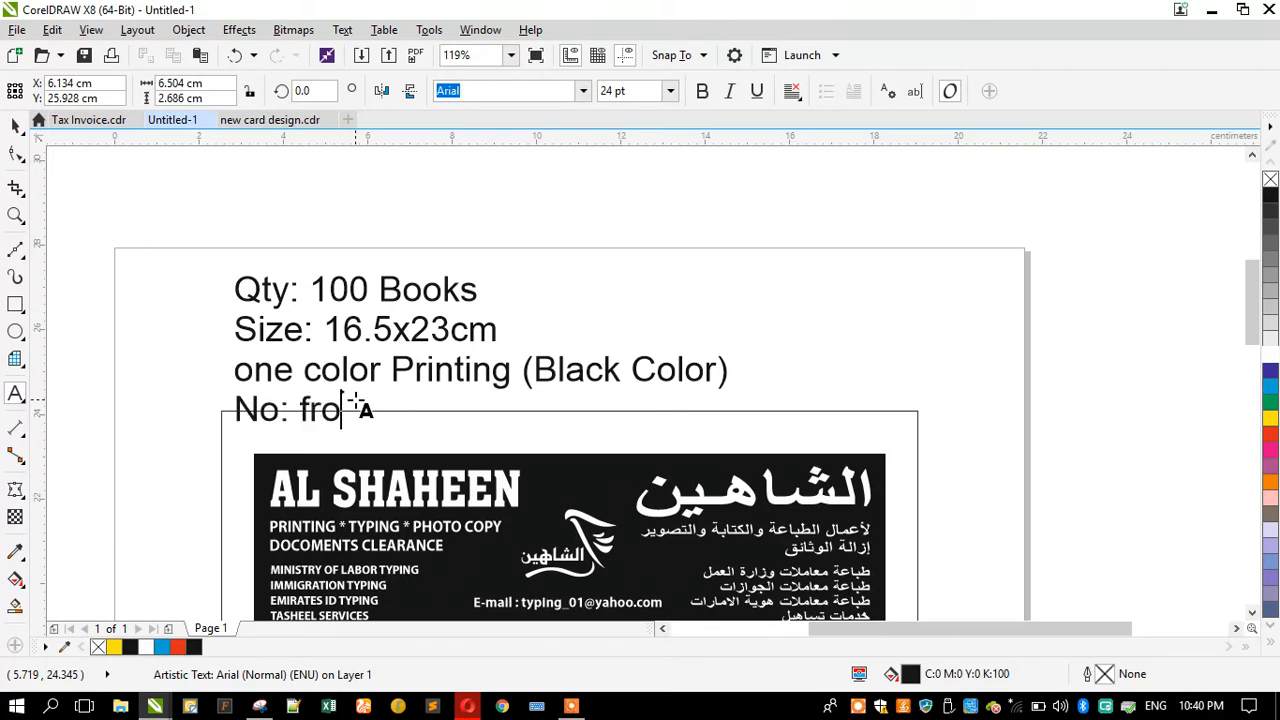
type("m 0001")
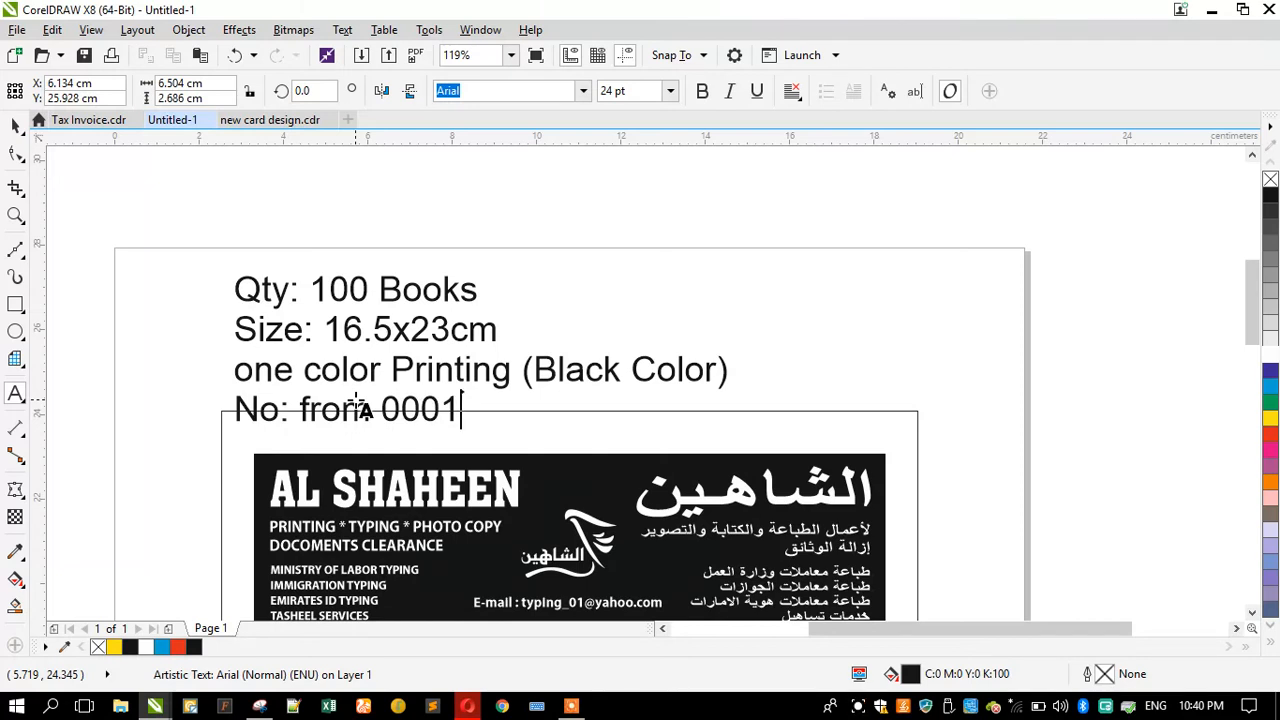
Step: Add a fourth text line "No: from 0001" and finish the text
key("Escape")
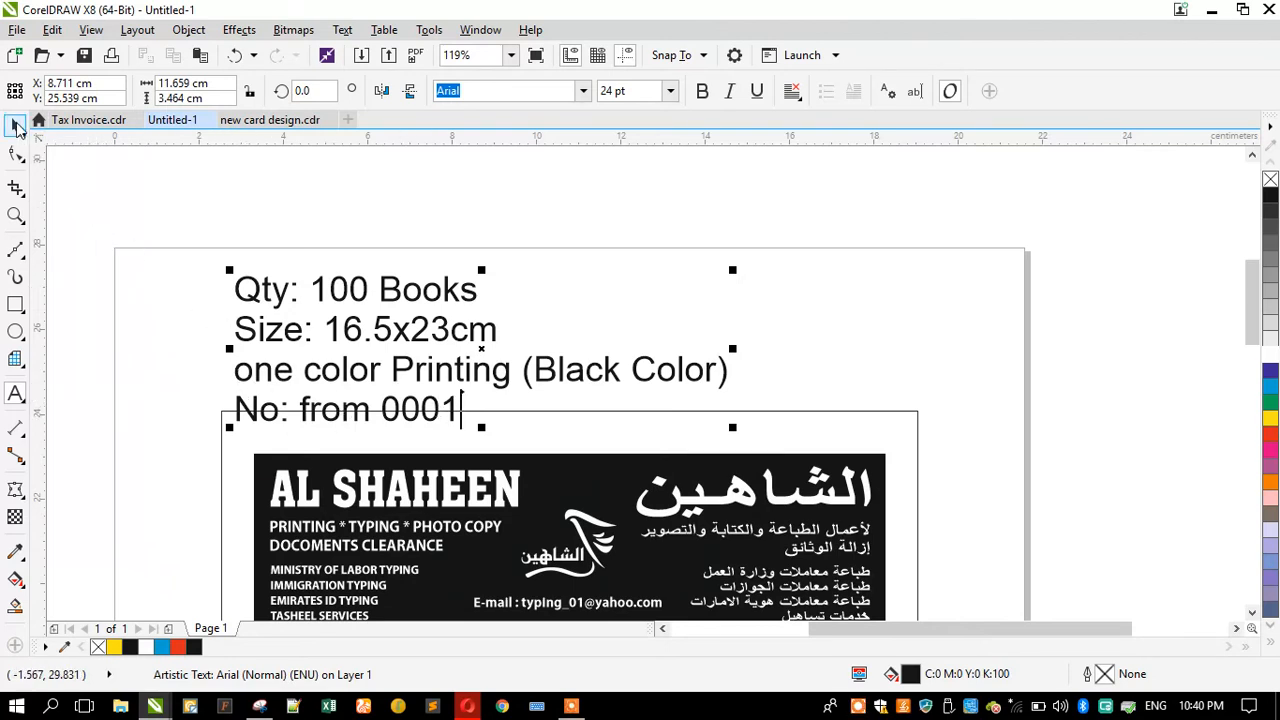
Step: Append "1+1" after "Qty: 100 Books" in the first text line
left_click(484, 290)
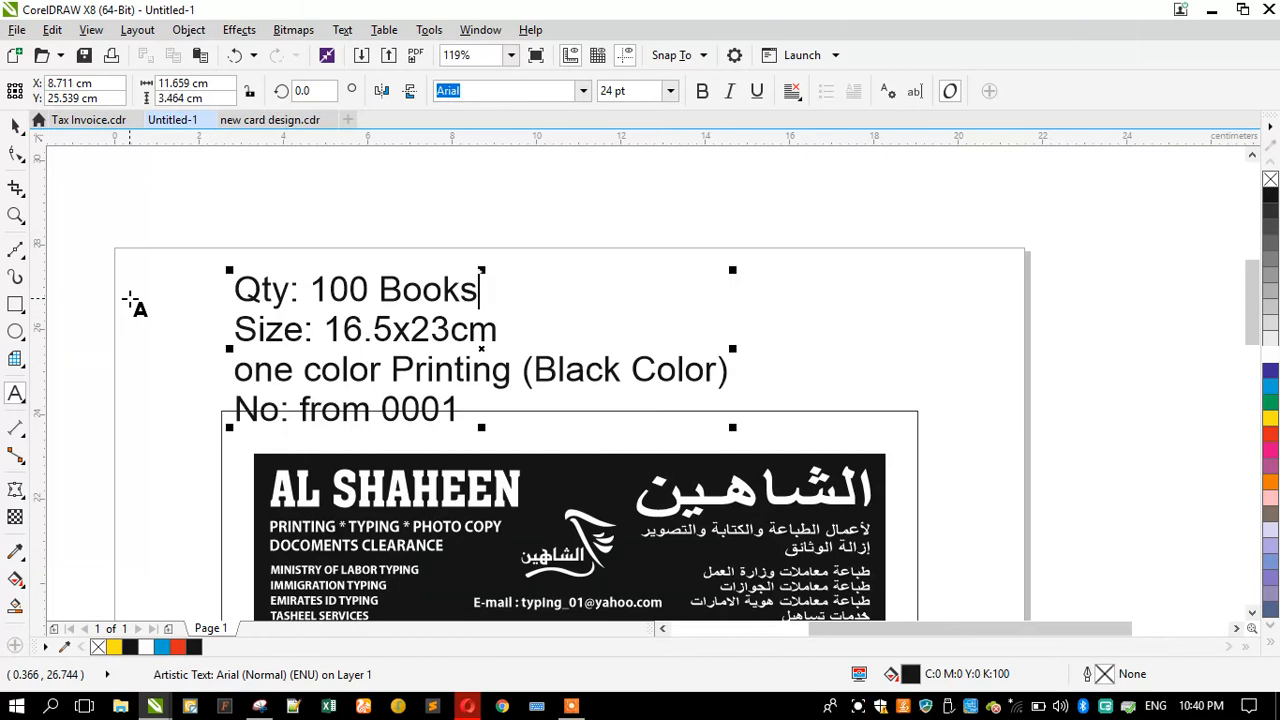
type("1_)_")
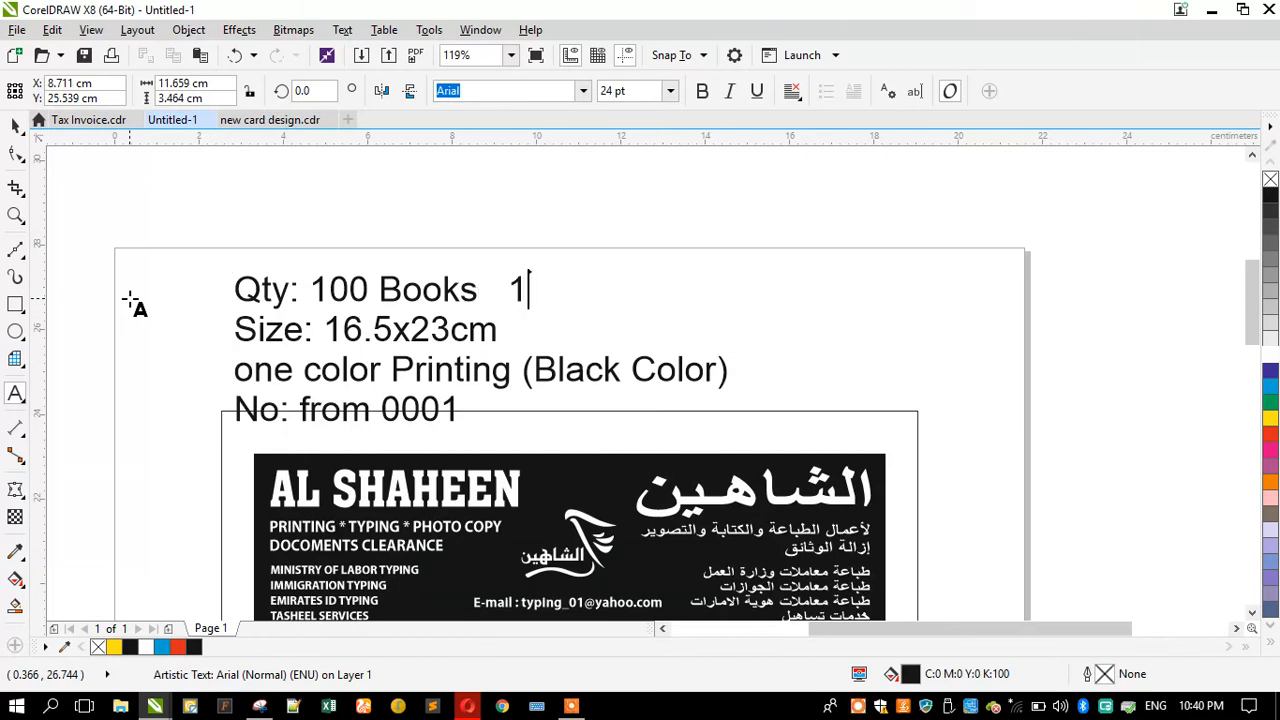
key("BackSpace")
key("BackSpace")
key("BackSpace")
type("+1")
left_click(15, 125)
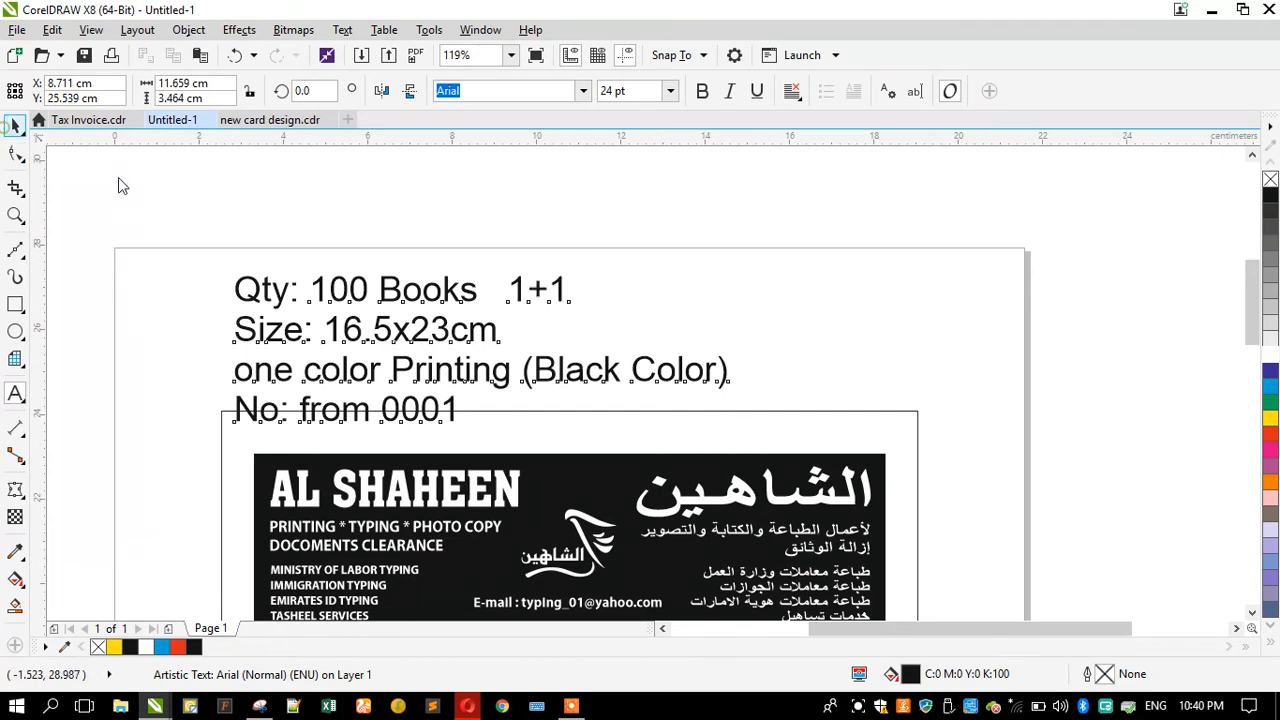
Step: Scale the specification text block down slightly and center-align its lines
left_click(397, 201)
scroll(397, 201, "down", 3)
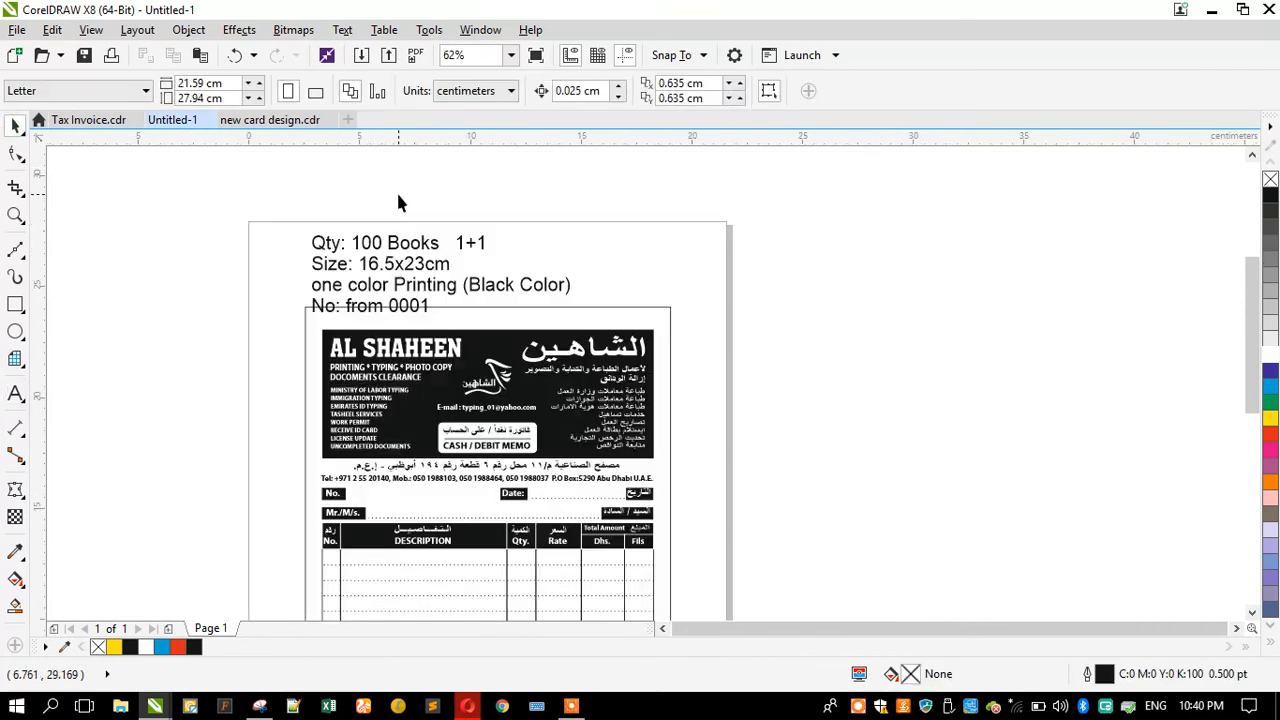
left_click(430, 268)
left_click_drag(577, 318, 528, 304)
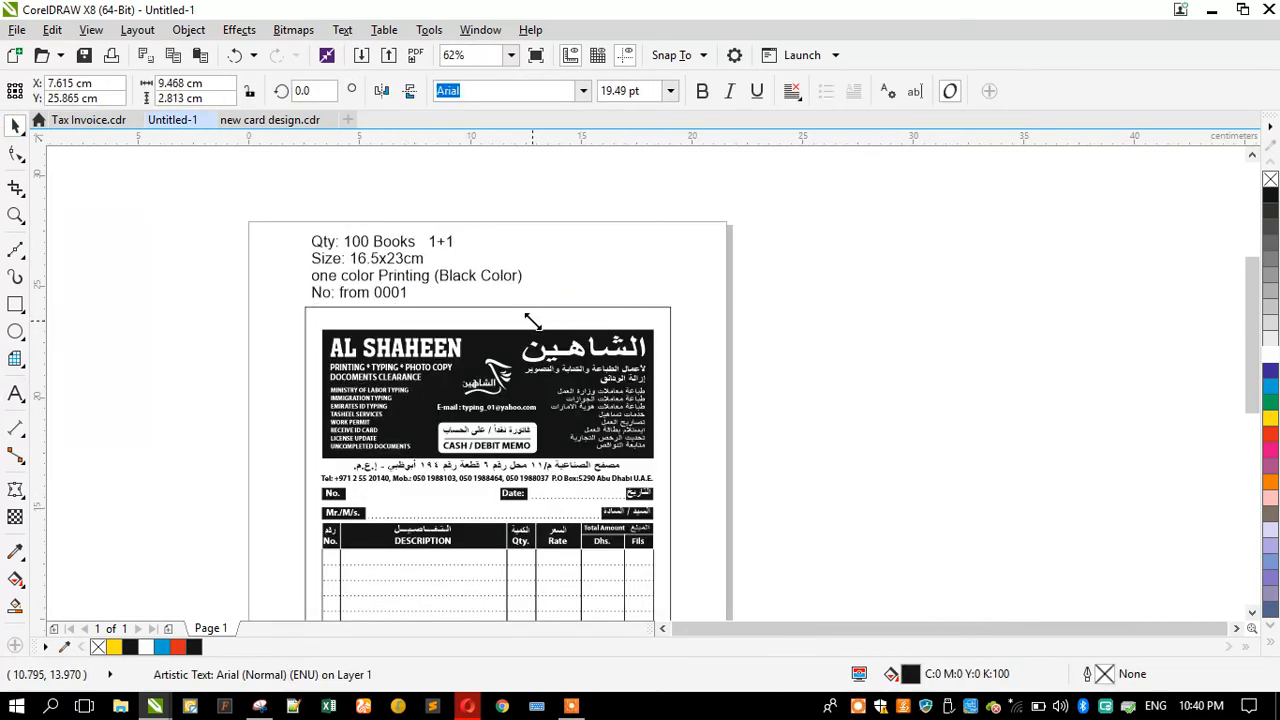
left_click(792, 91)
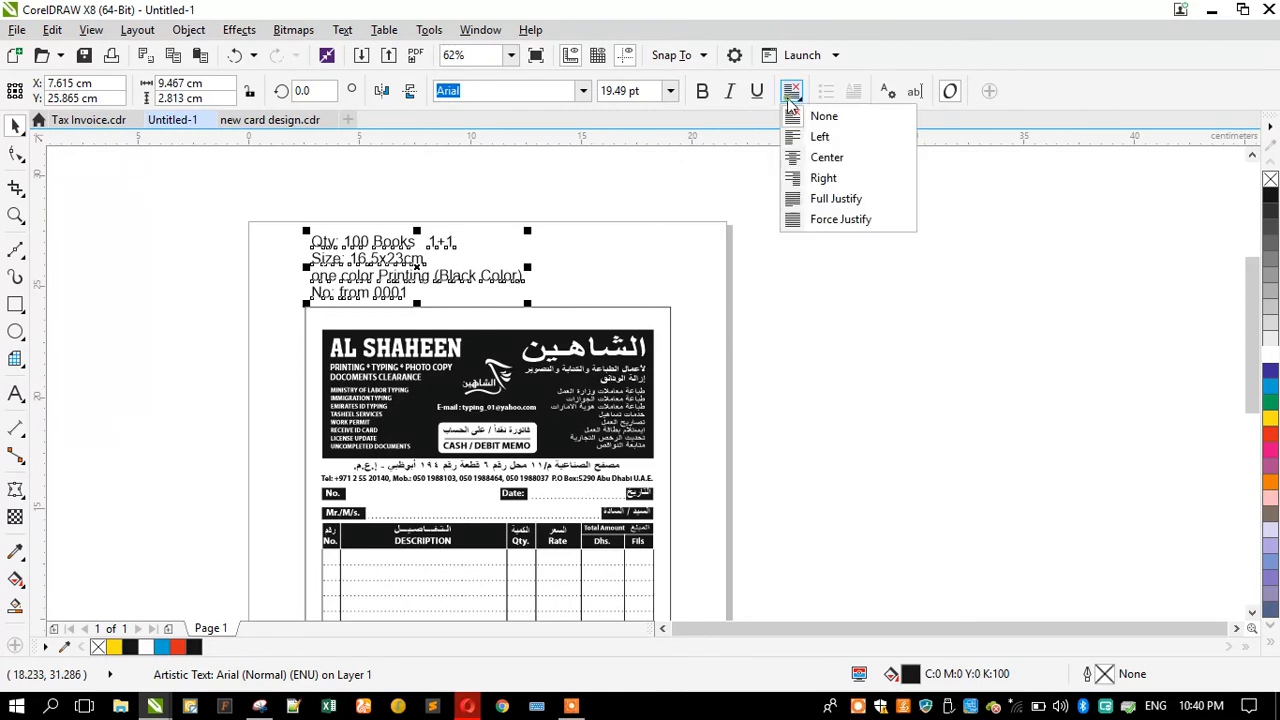
left_click(797, 160)
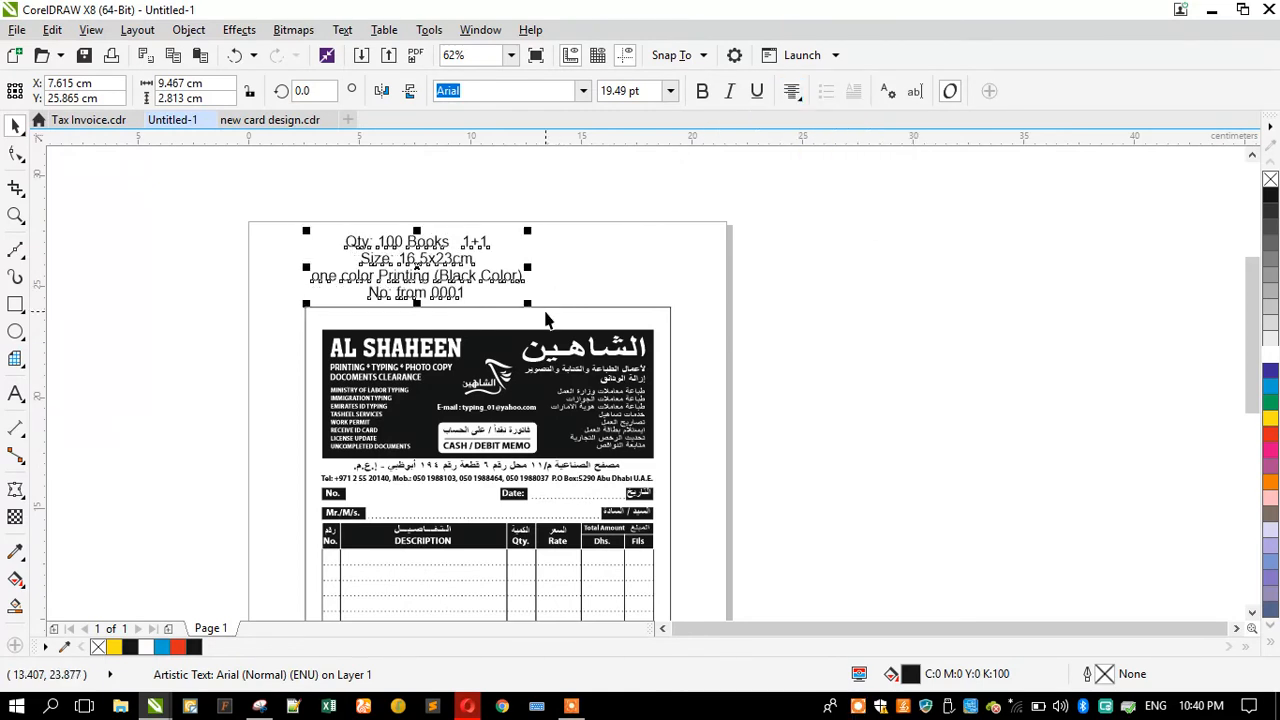
Step: Set the page height to 32 cm
left_click(545, 307, "shift")
left_click(182, 290)
scroll(388, 213, "down", 1)
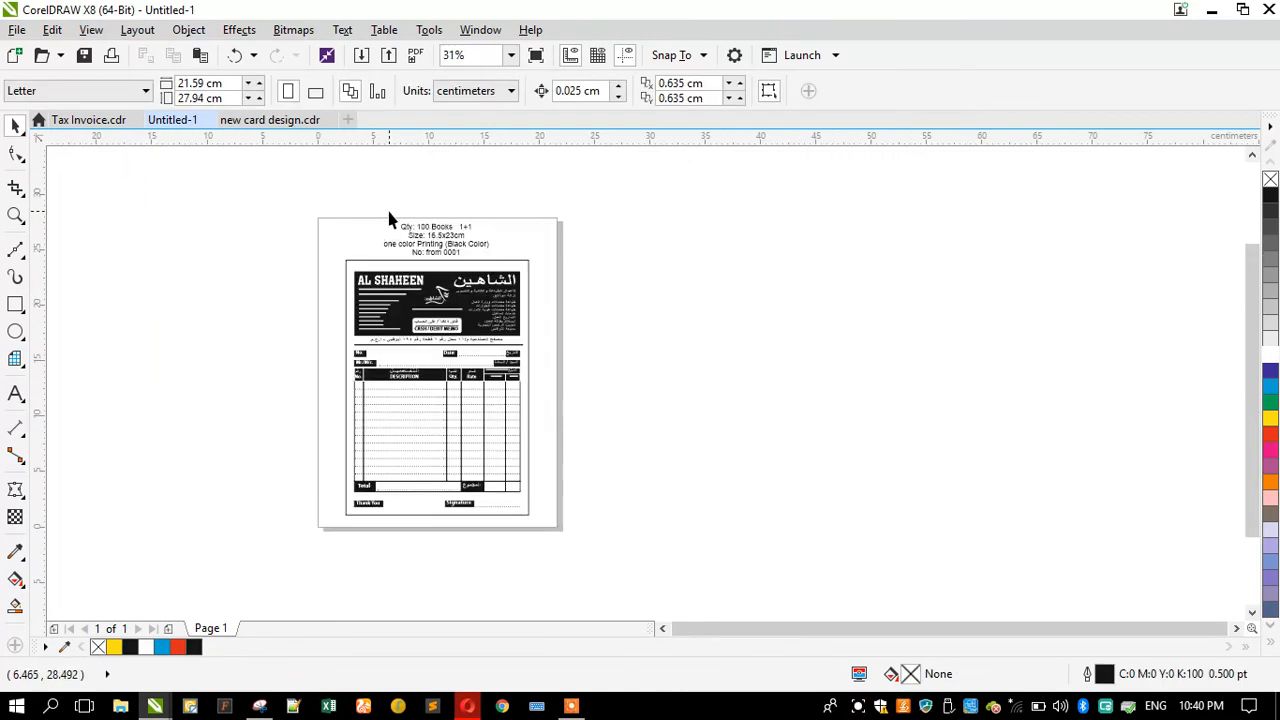
left_click(186, 98)
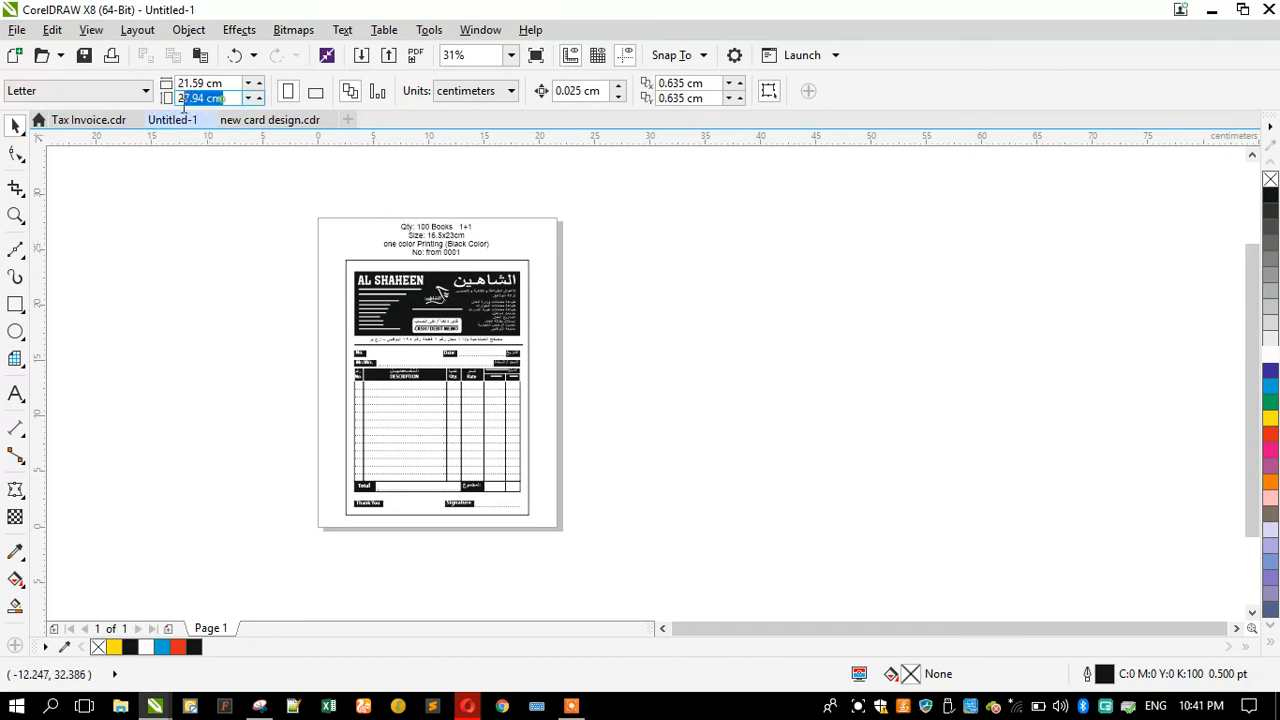
key("BackSpace")
type("32")
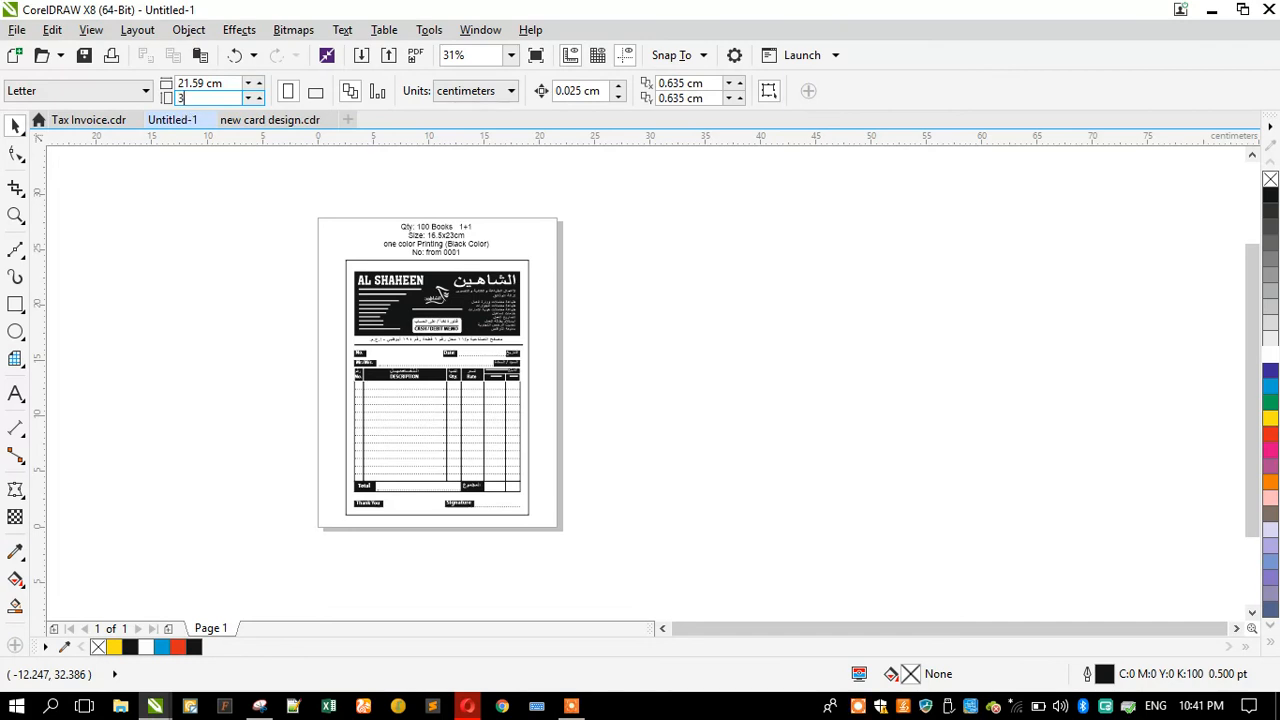
key("Return")
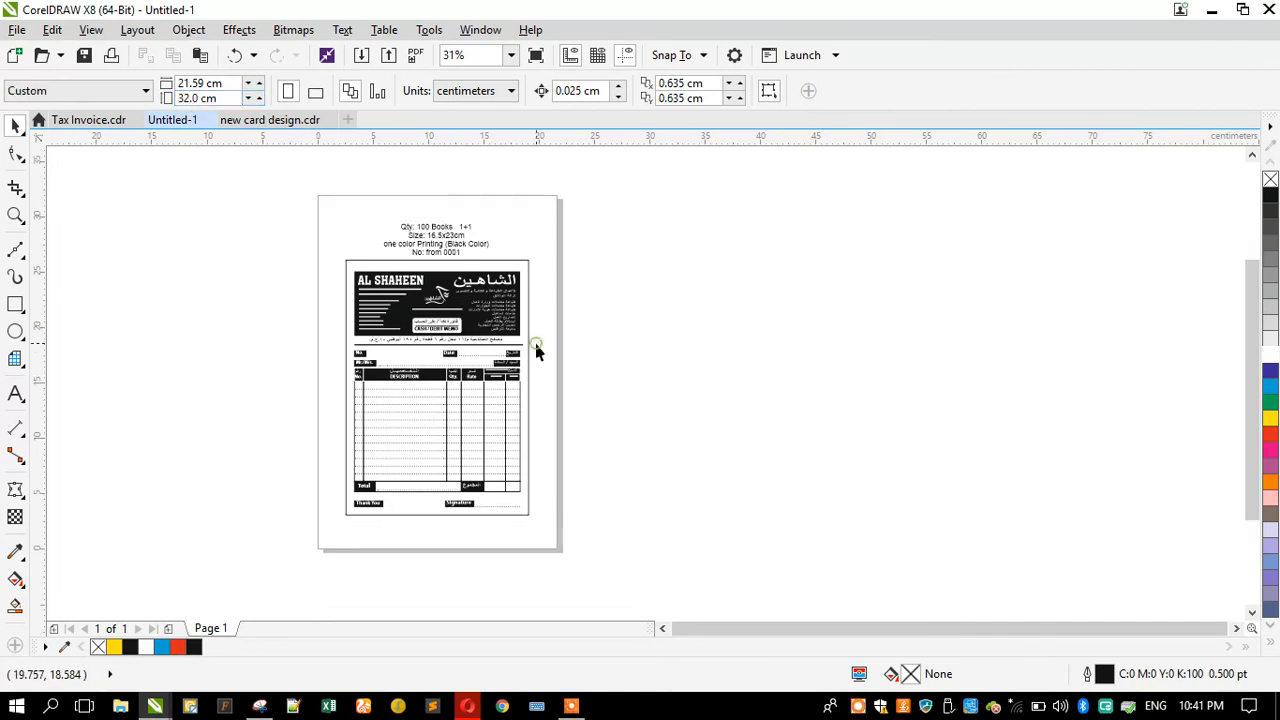
Step: Move the invoice group slightly downward on the taller page
left_click(460, 355)
left_click_drag(368, 342, 364, 356)
left_click(265, 318)
scroll(417, 218, "up", 2)
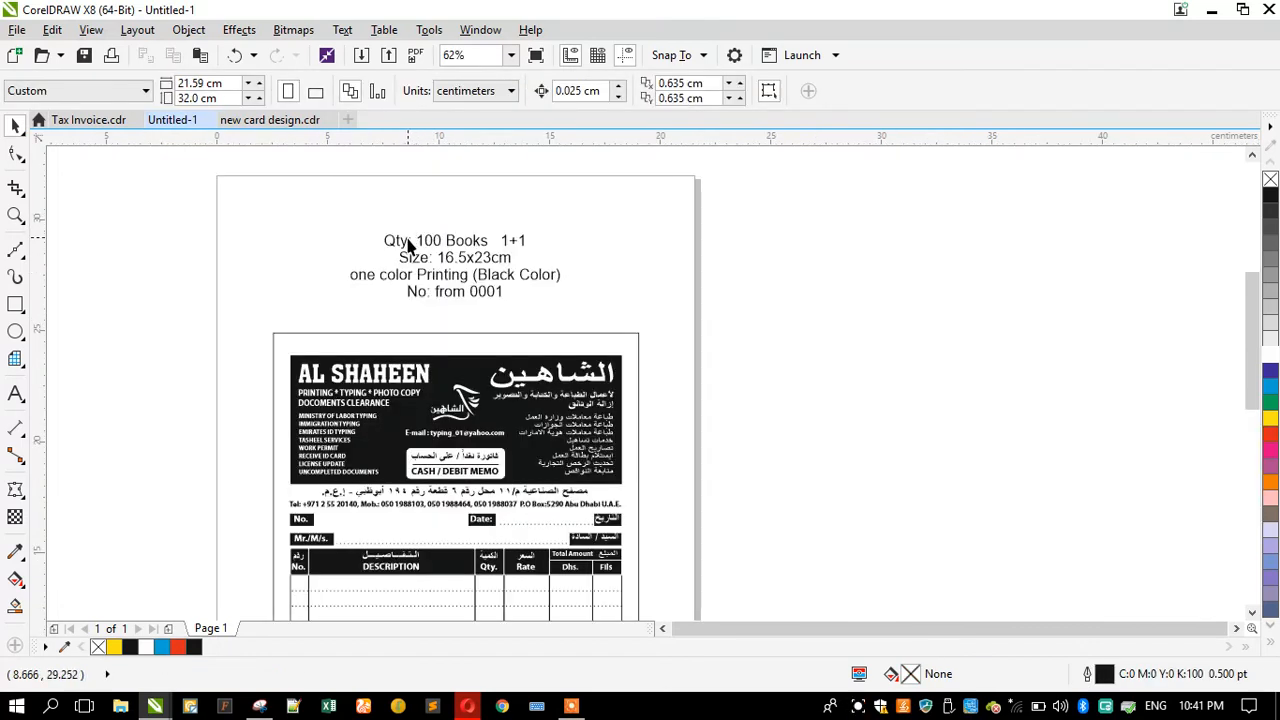
Step: Enlarge the specification text block above the invoice and zoom to all objects
left_click(385, 236)
left_click(340, 229)
double_click(384, 241)
left_click(15, 127)
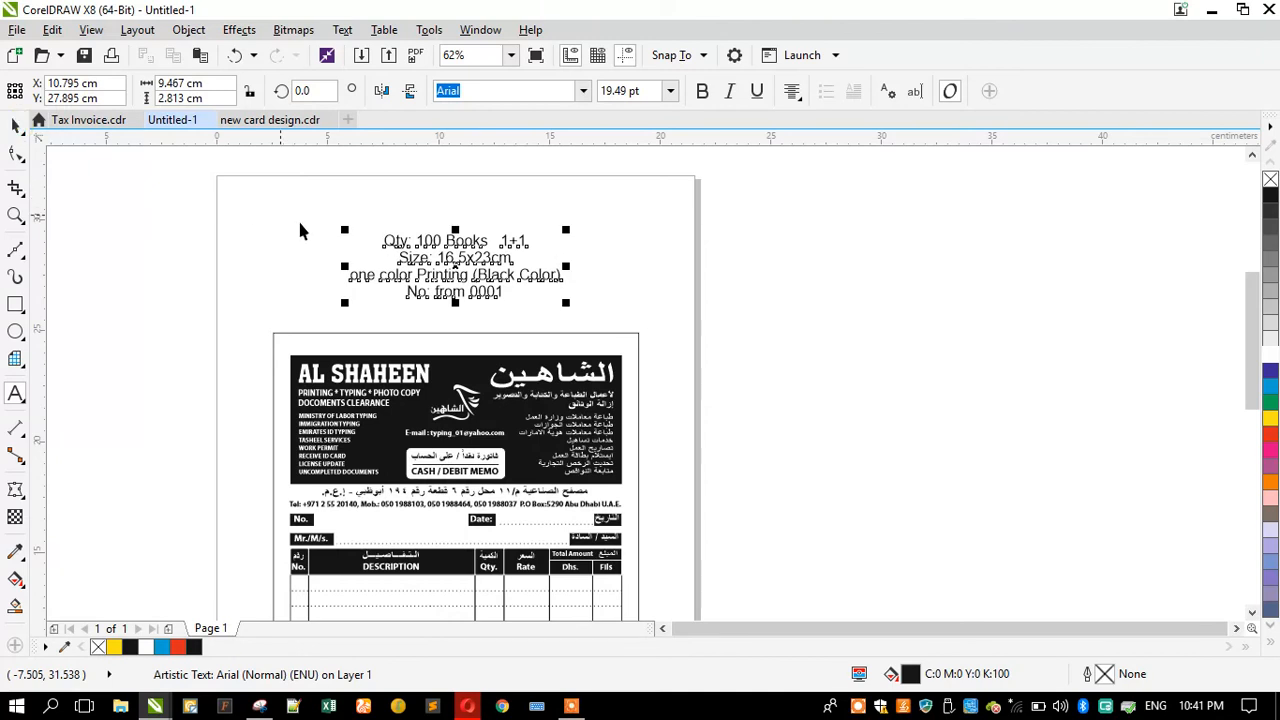
left_click_drag(344, 230, 295, 222)
left_click(168, 247)
key("F4")
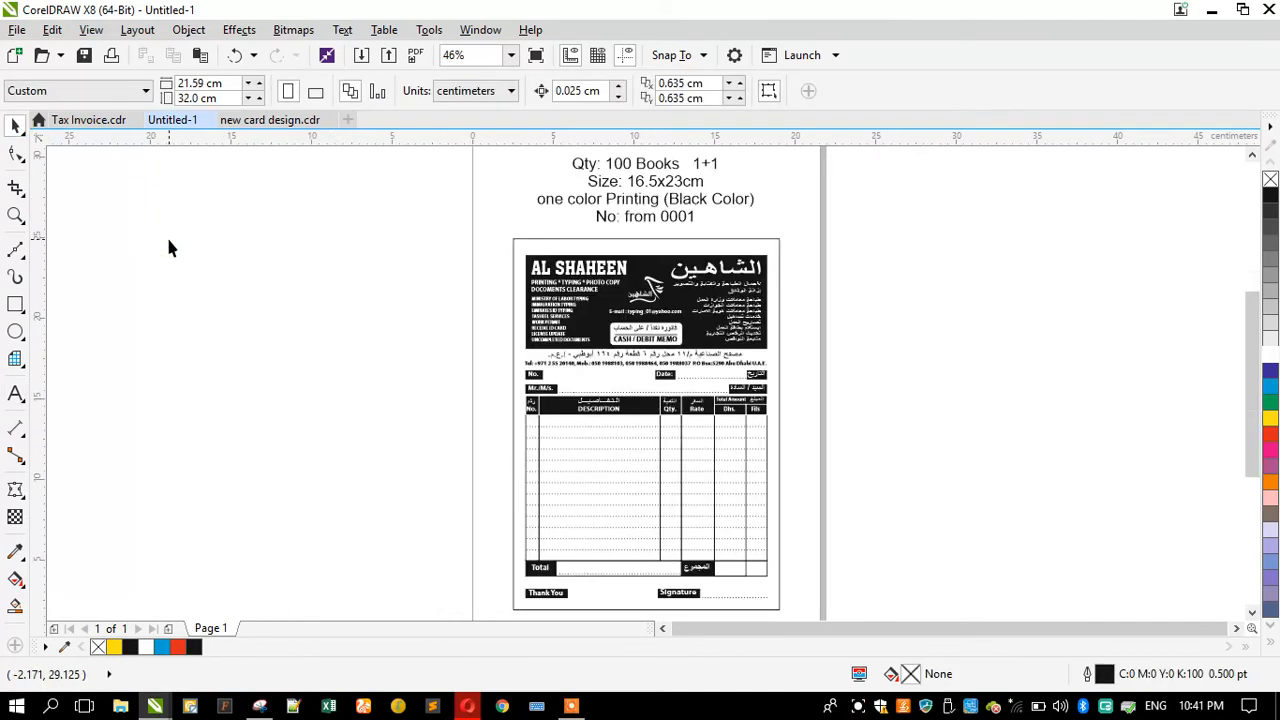
Step: Preview the page full-screen and open the Save Drawing dialog without saving
key("F9")
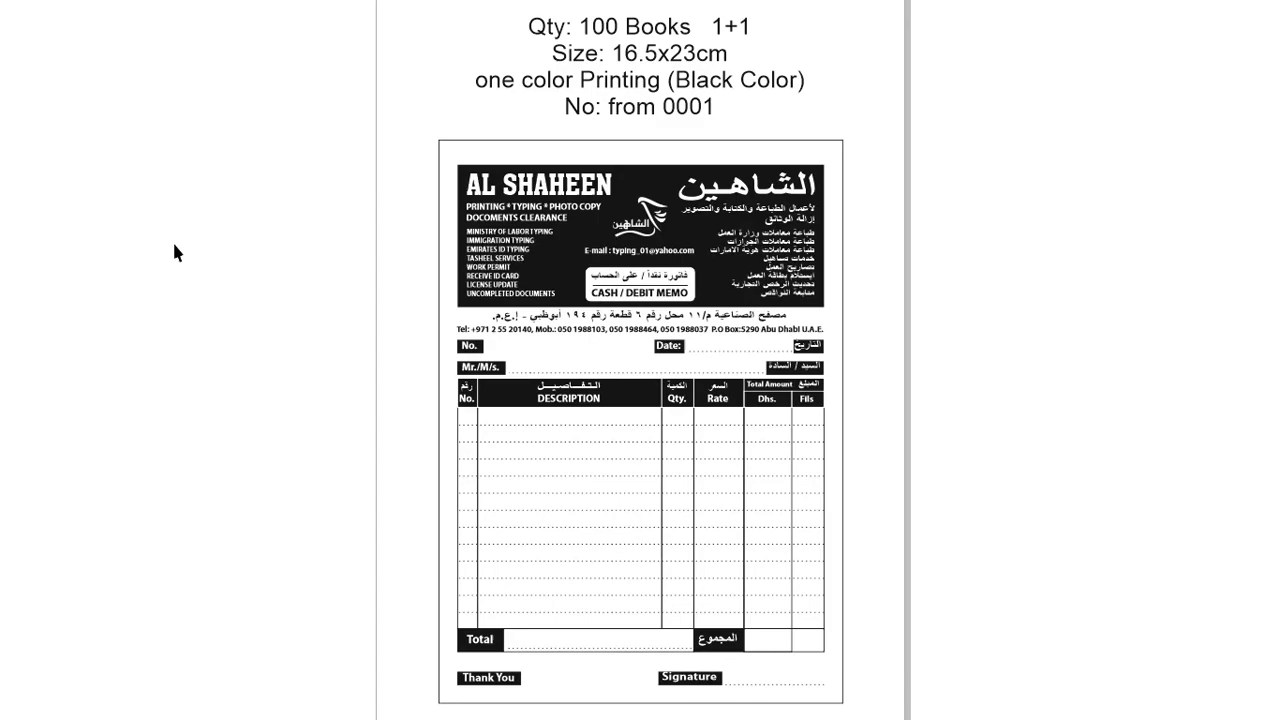
key("Escape")
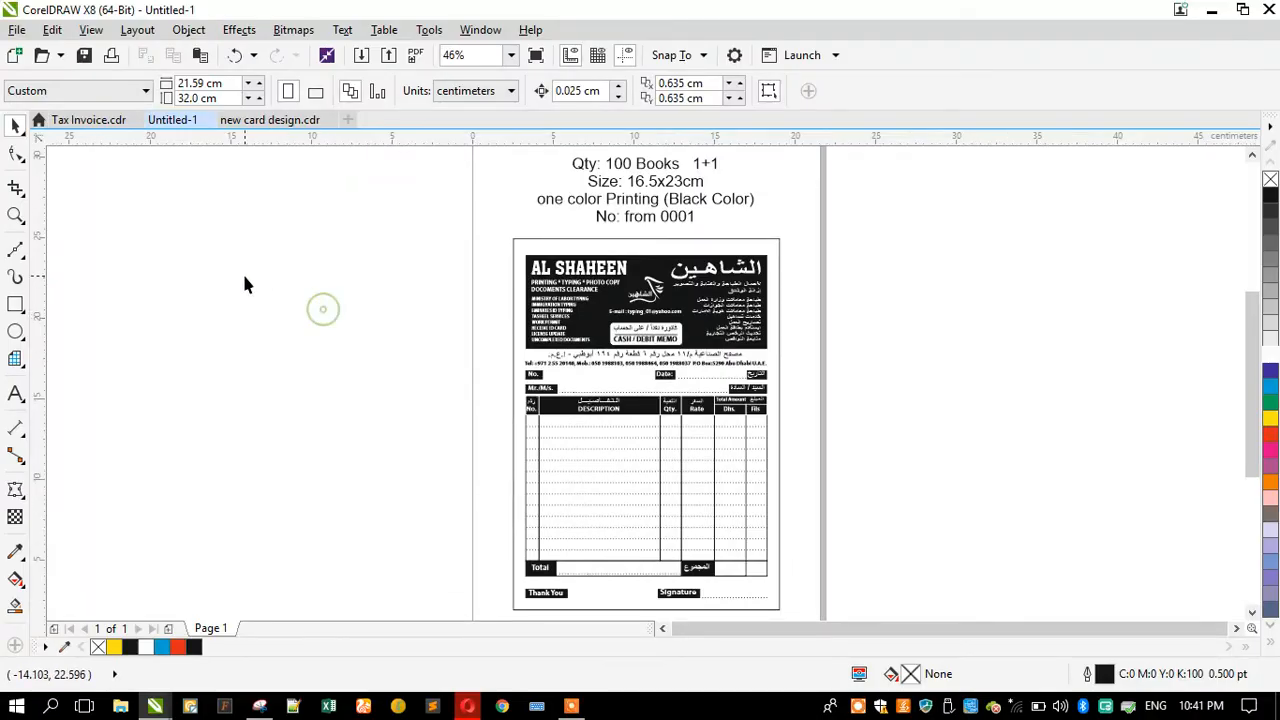
left_click(84, 55)
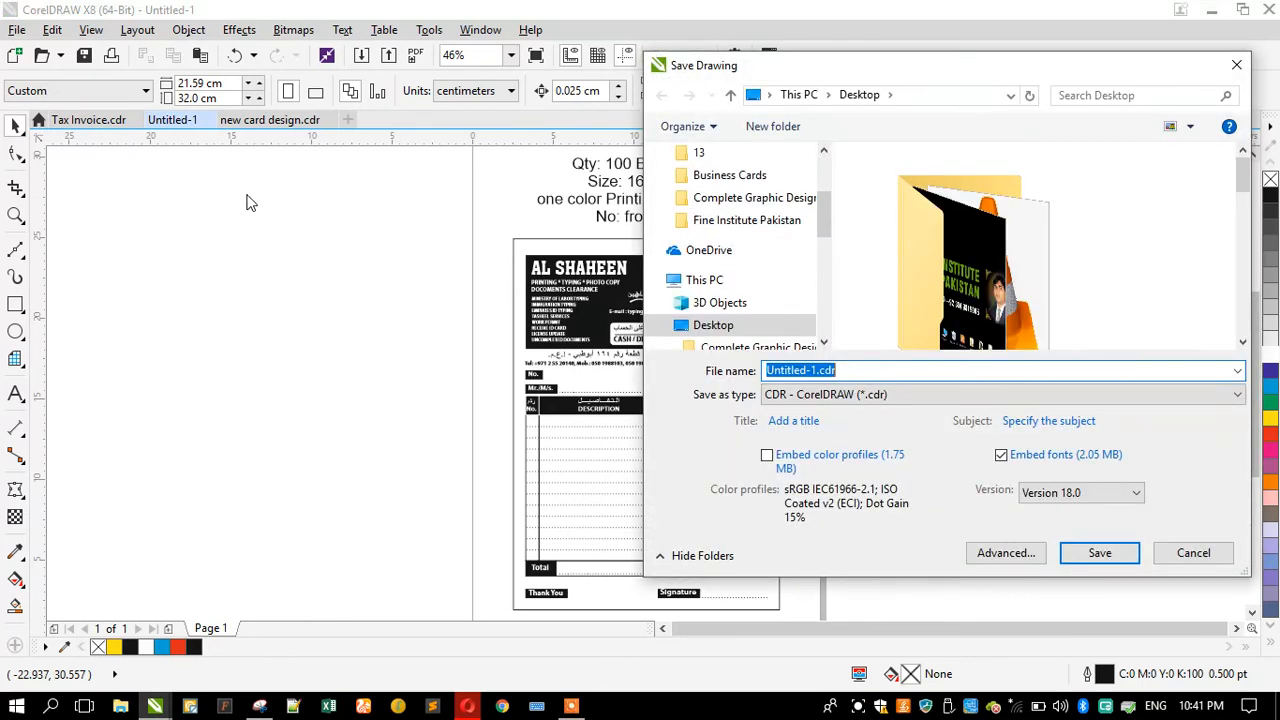
left_click(1185, 557)
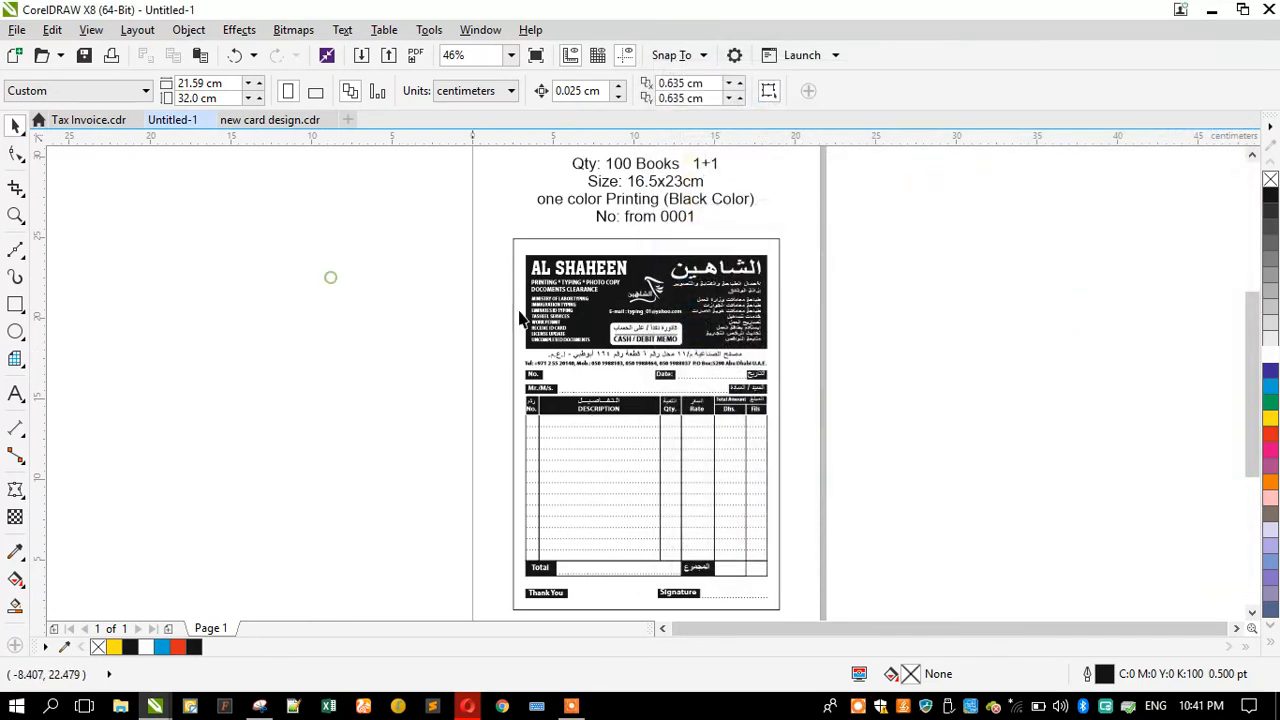
Step: Move the invoice group to an empty area beside the card layouts in the client's new card design file
left_click(640, 312)
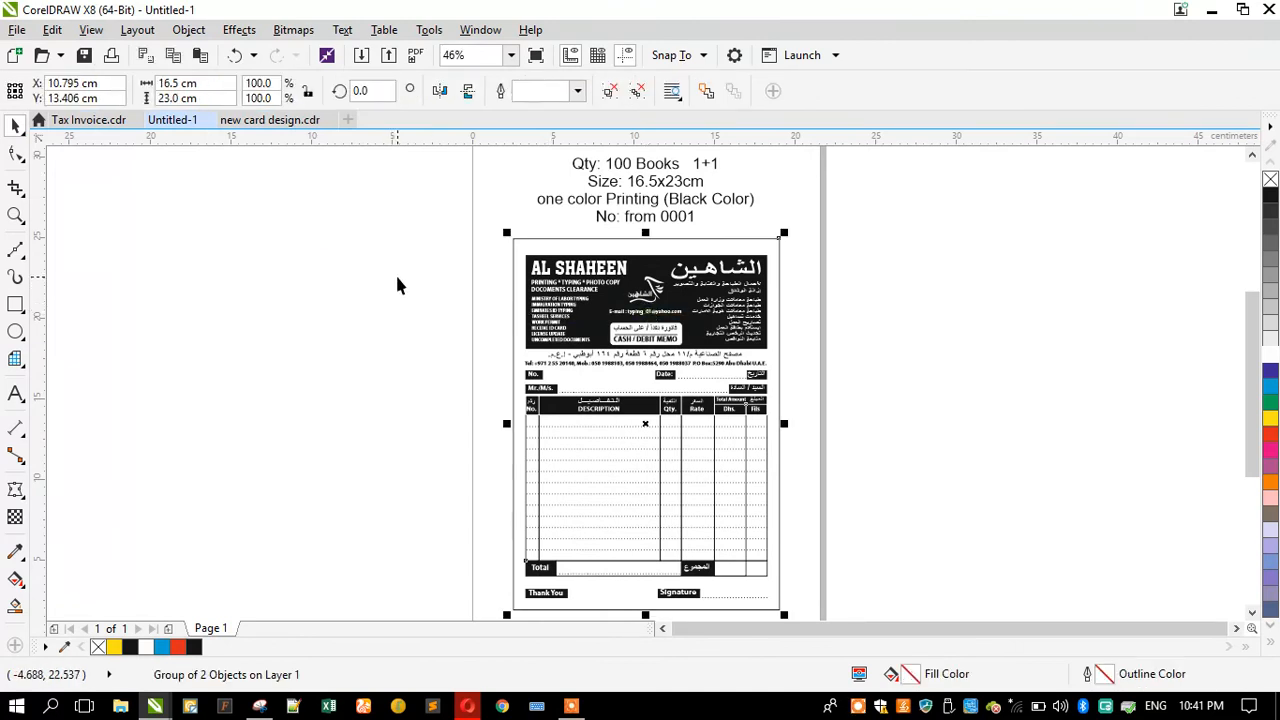
left_click(248, 120)
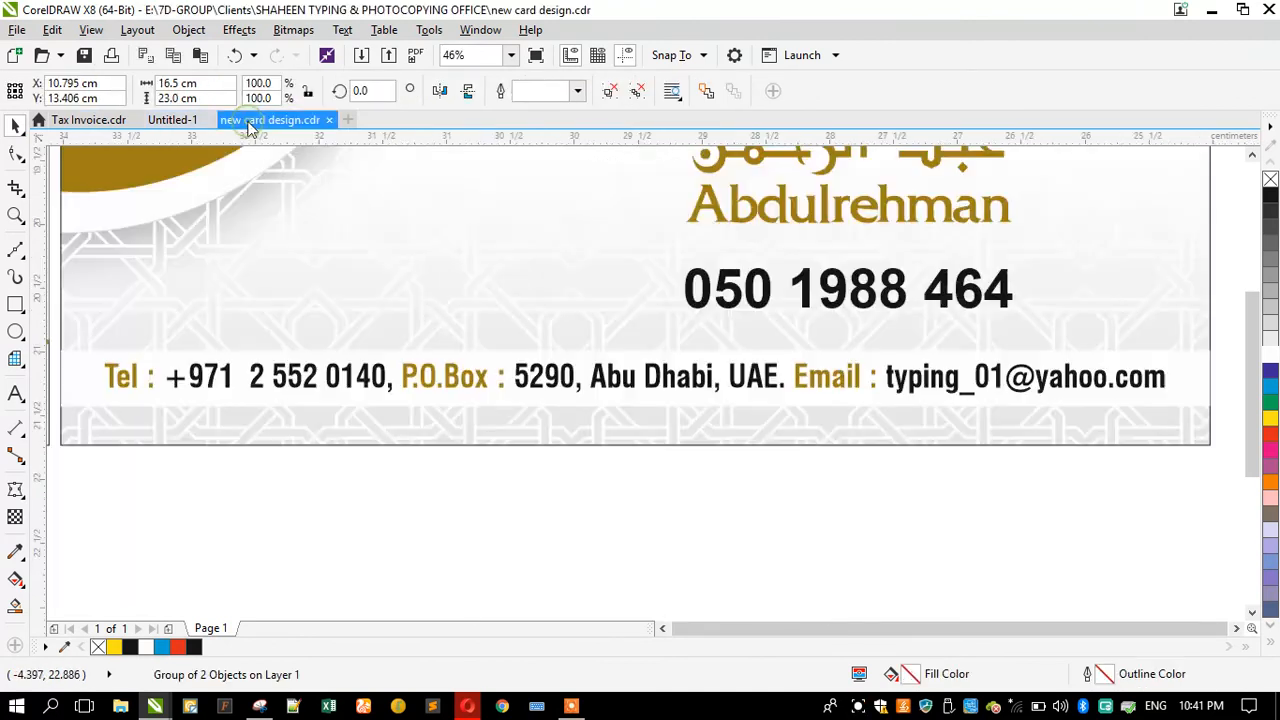
scroll(538, 289, "down", 2)
scroll(538, 289, "down", 3)
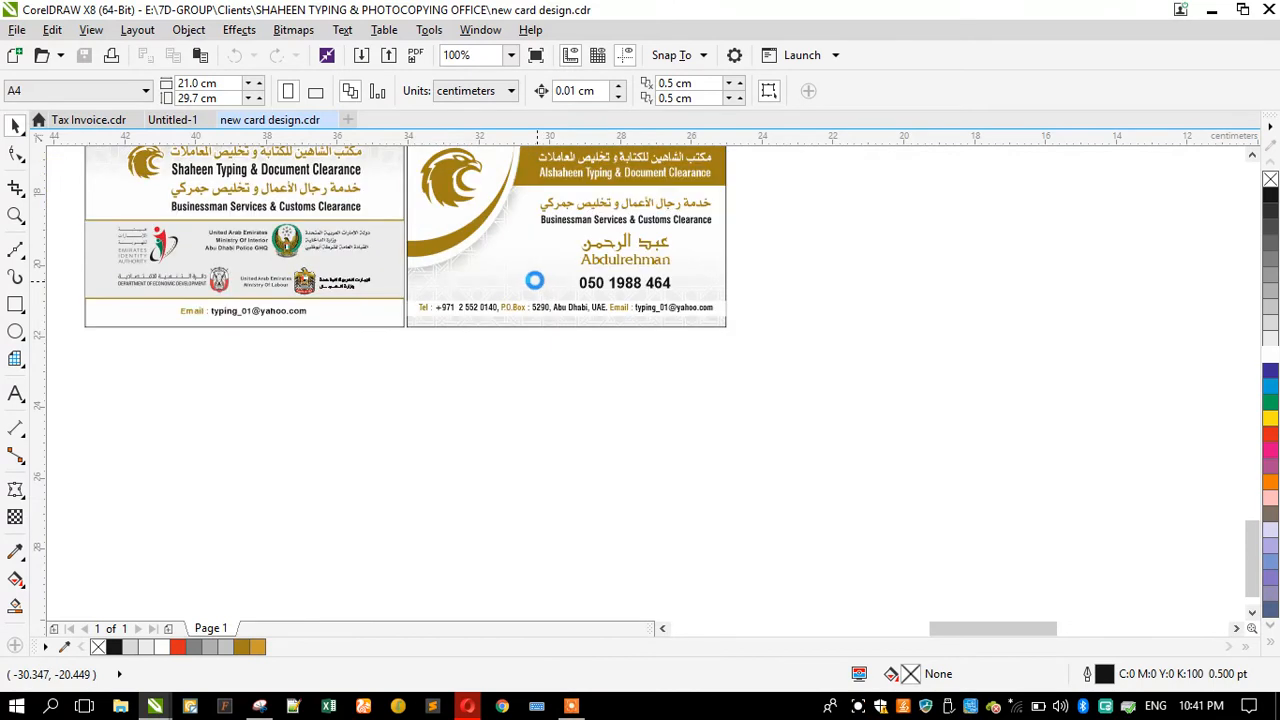
scroll(535, 288, "down", 3)
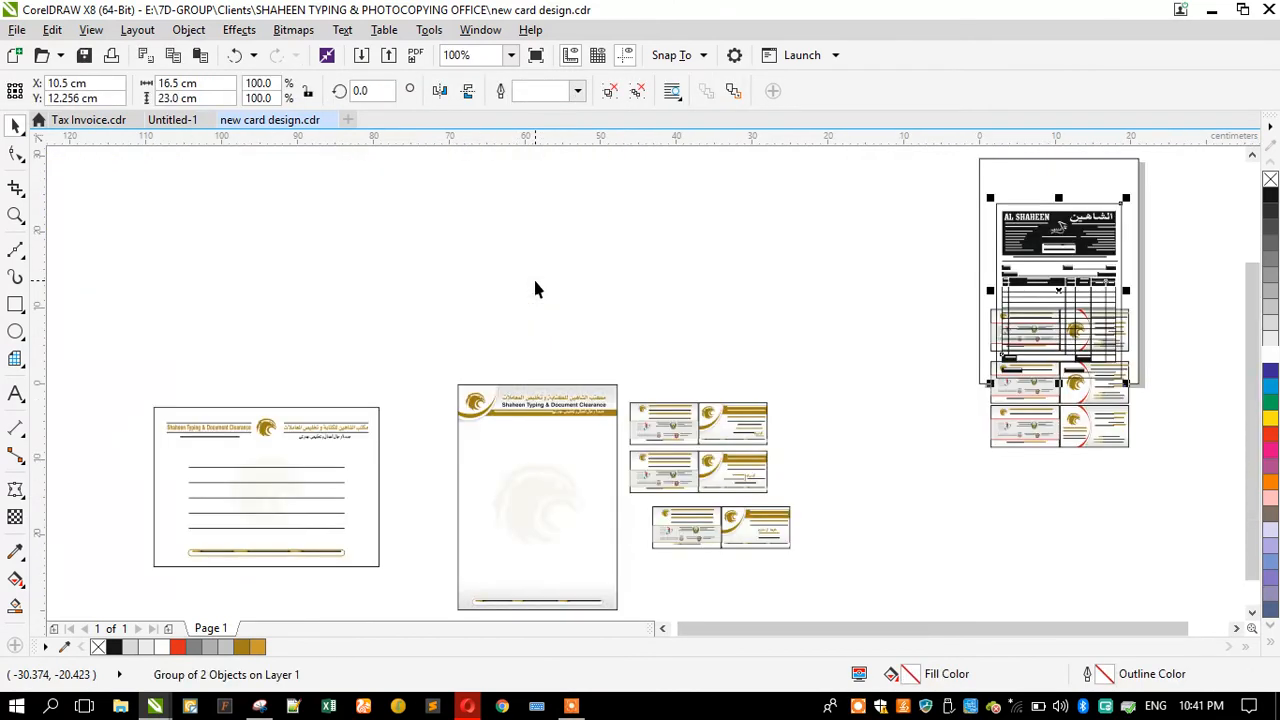
left_click_drag(780, 250, 766, 250)
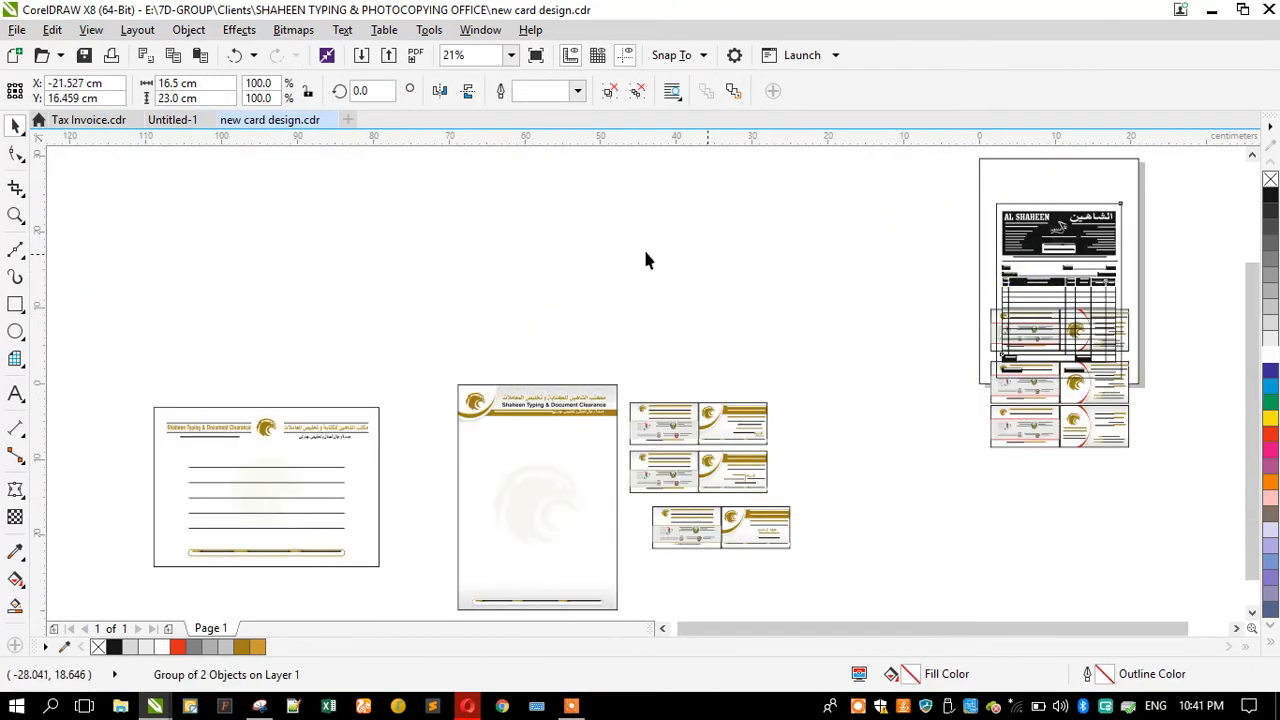
left_click(632, 252)
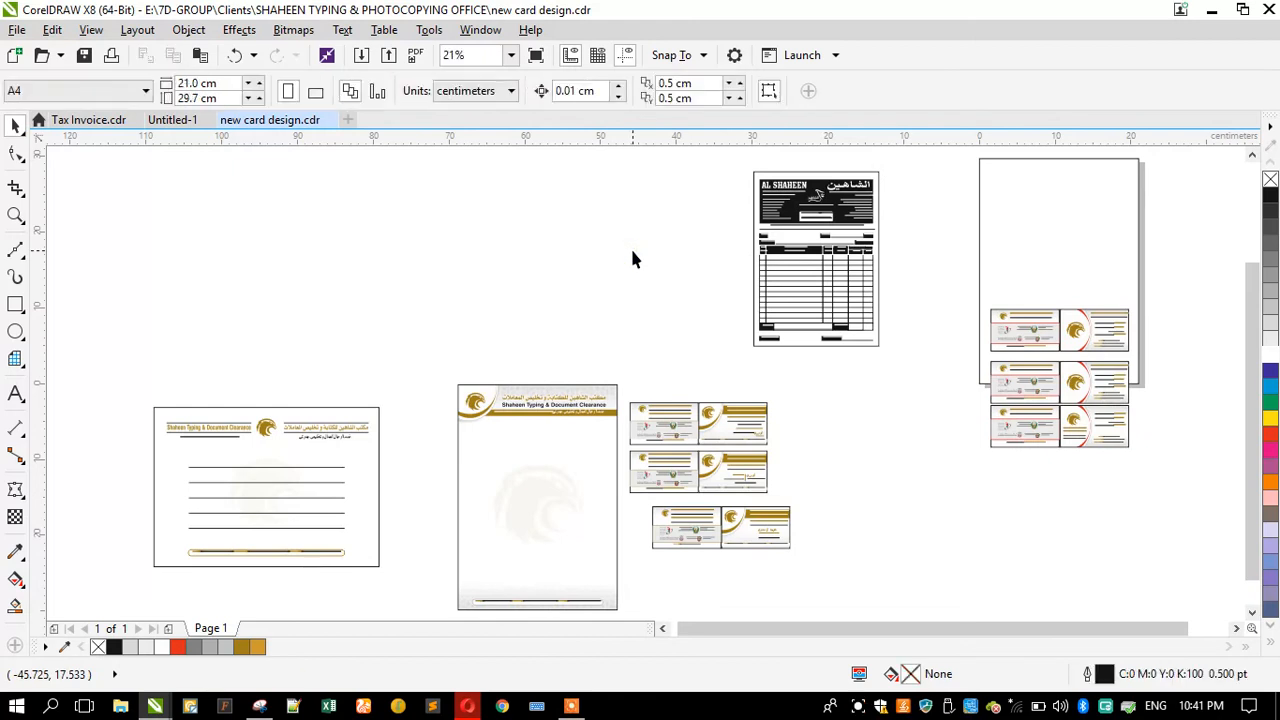
Step: Publish the invoice page to PDF as Al Shaheen 100 Books in the 13 jobs folder
left_click(182, 120)
left_click(339, 273)
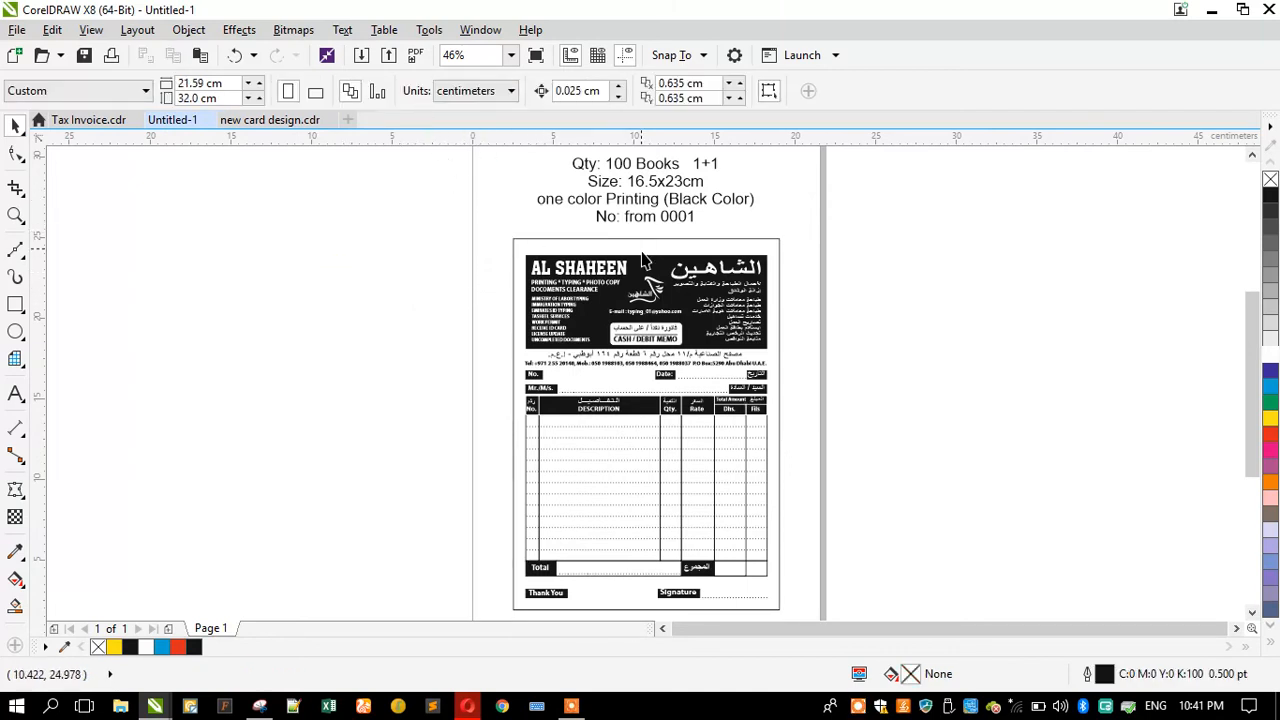
scroll(656, 318, "up", 2)
left_click(414, 56)
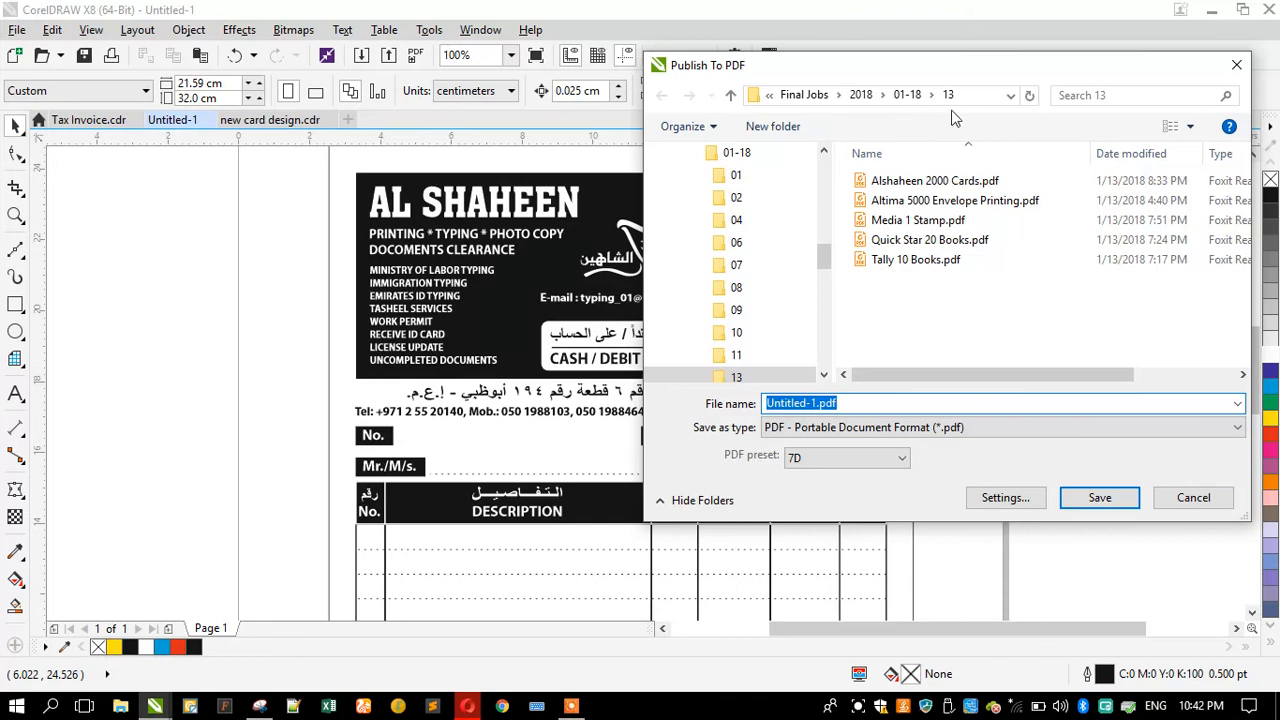
left_click_drag(833, 67, 818, 191)
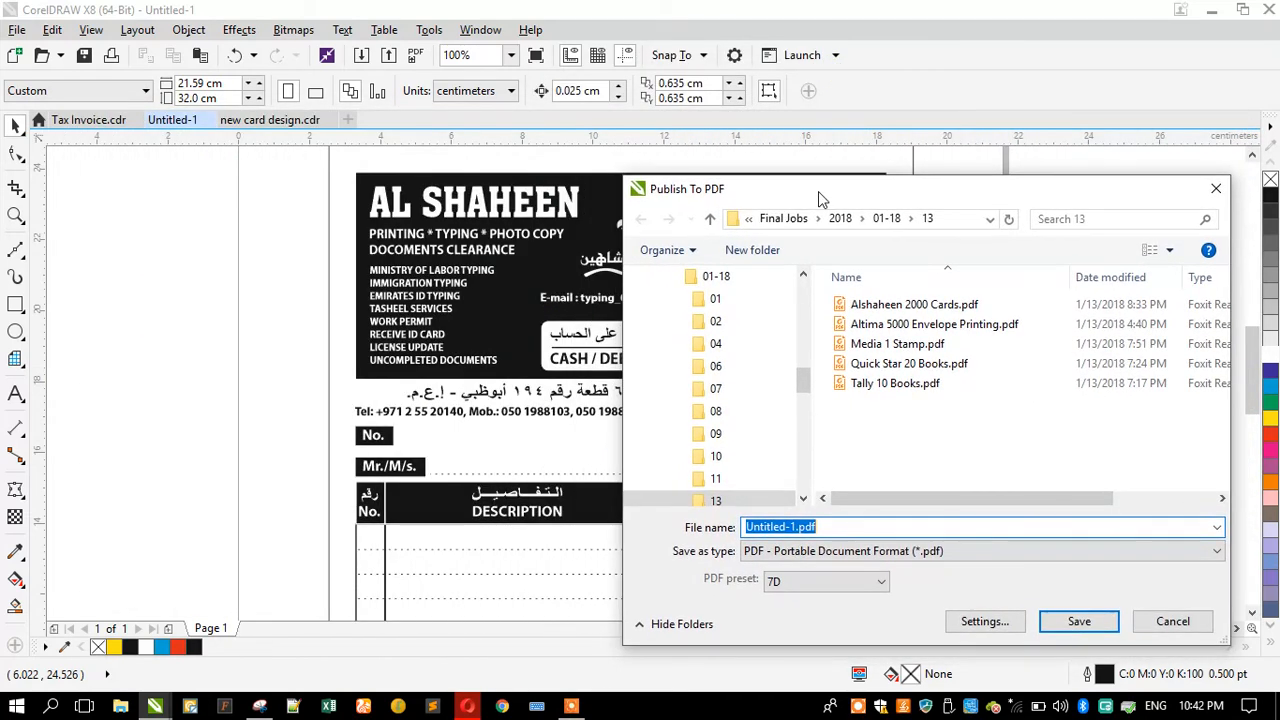
type("Al")
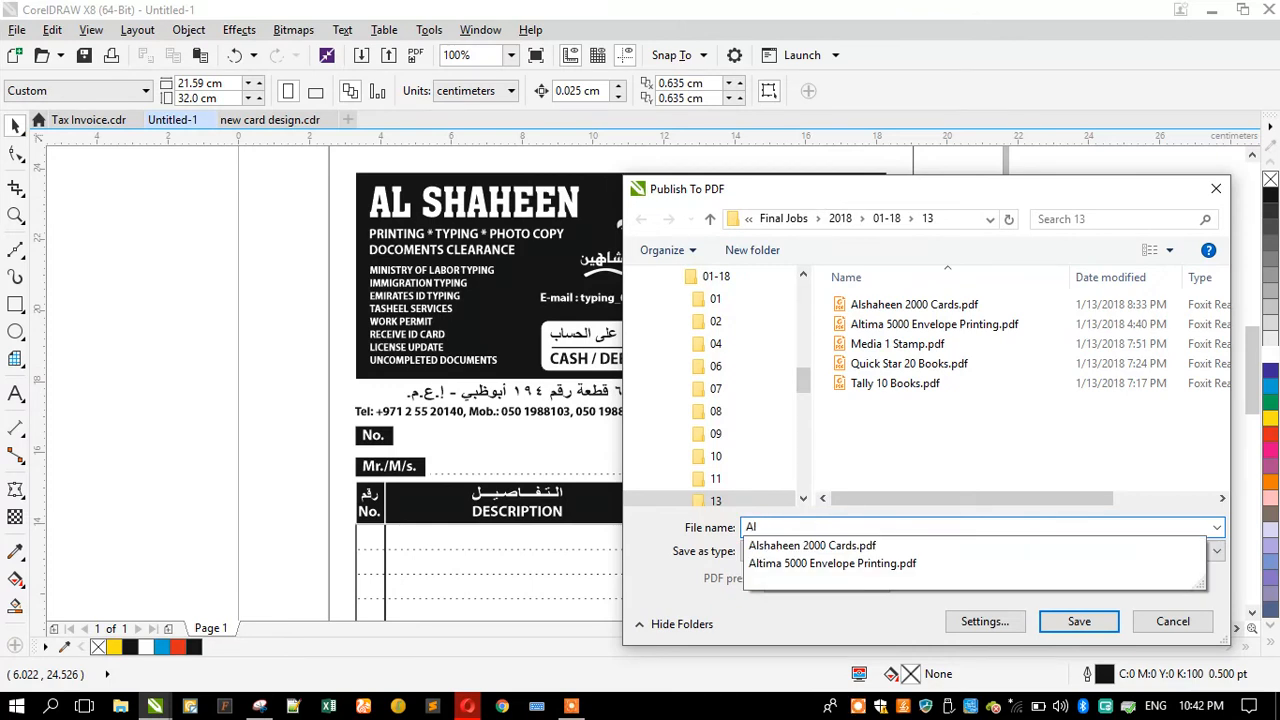
type(" sh")
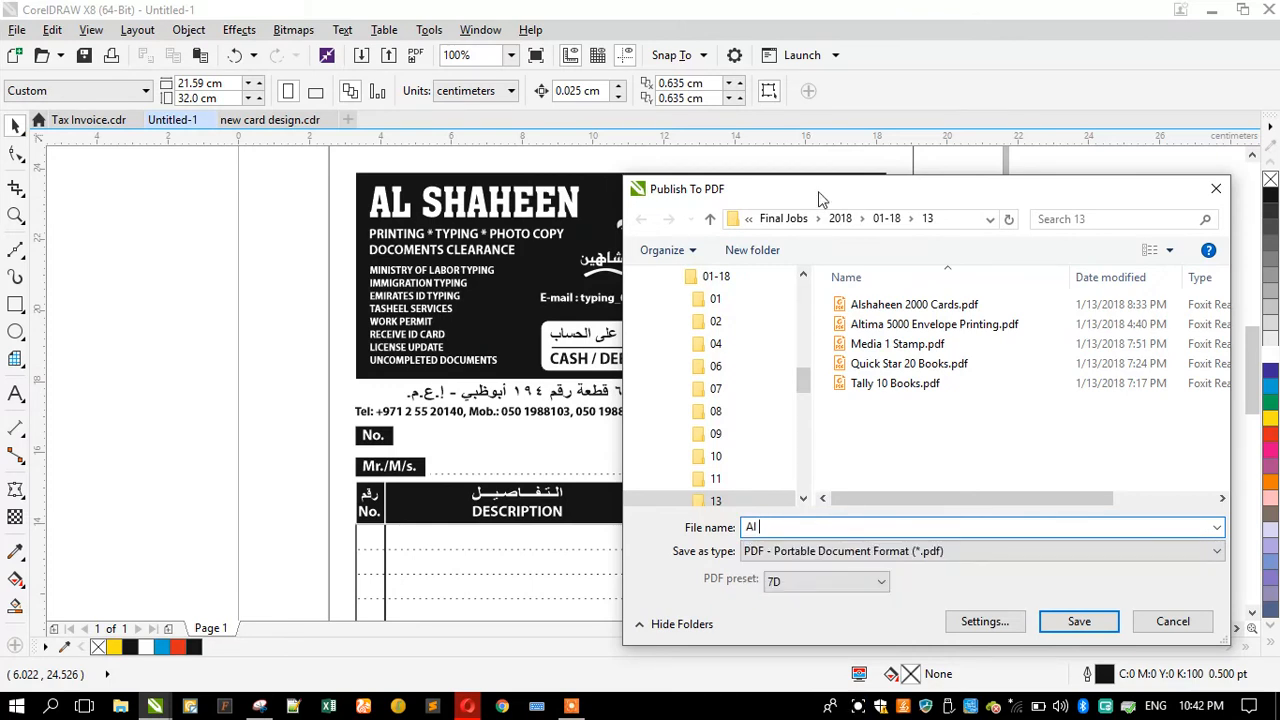
type("Shaheen 100 Books")
key("Return")
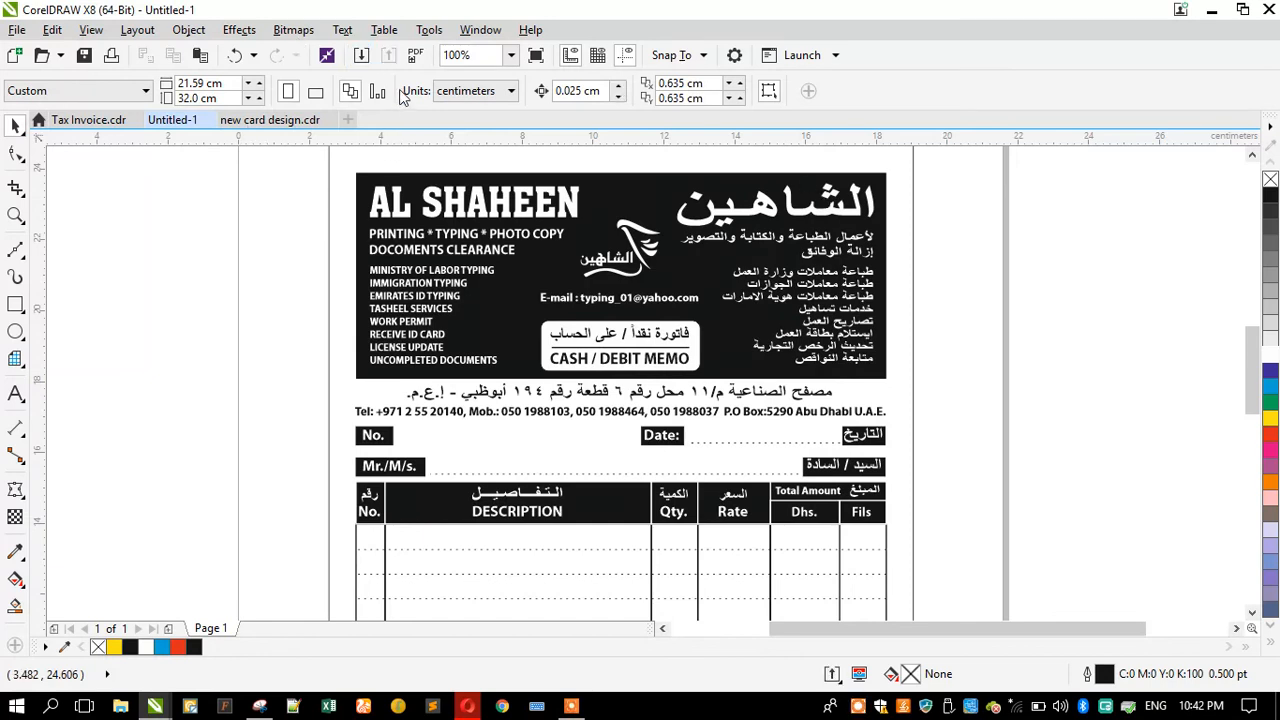
Step: Review the 7D PDF preset's settings tabs without publishing again
left_click(413, 60)
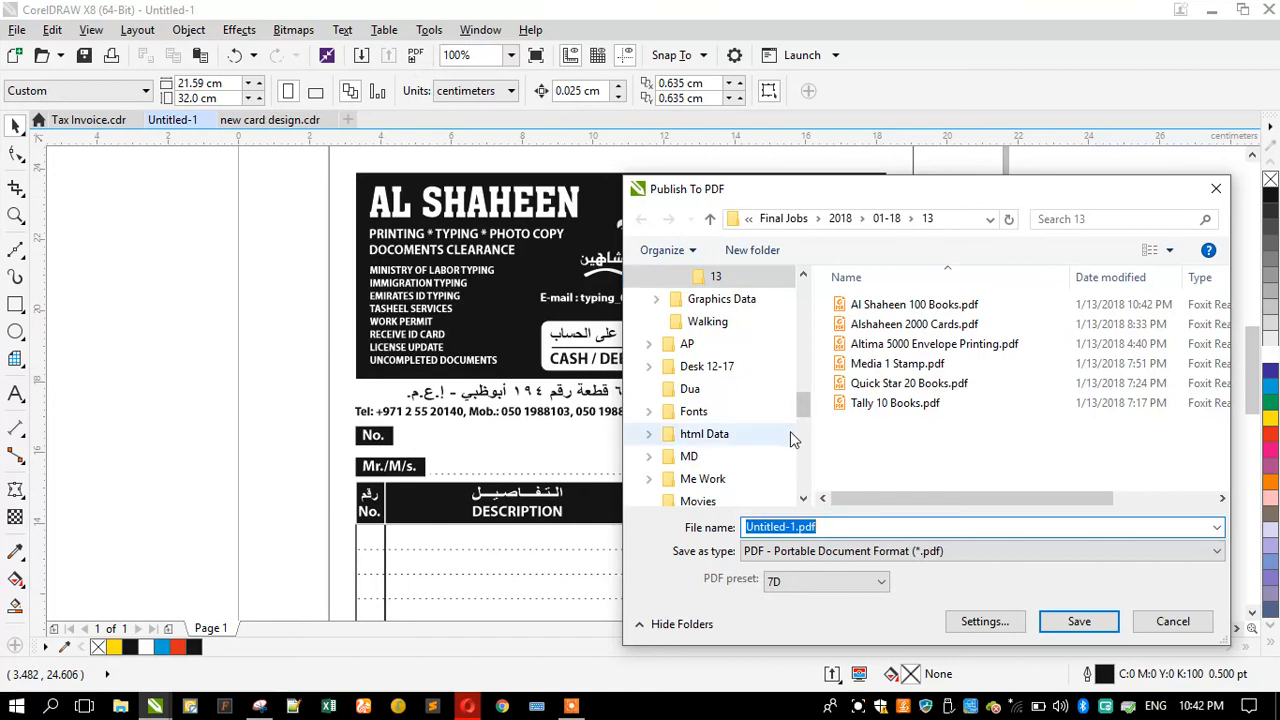
left_click(778, 585)
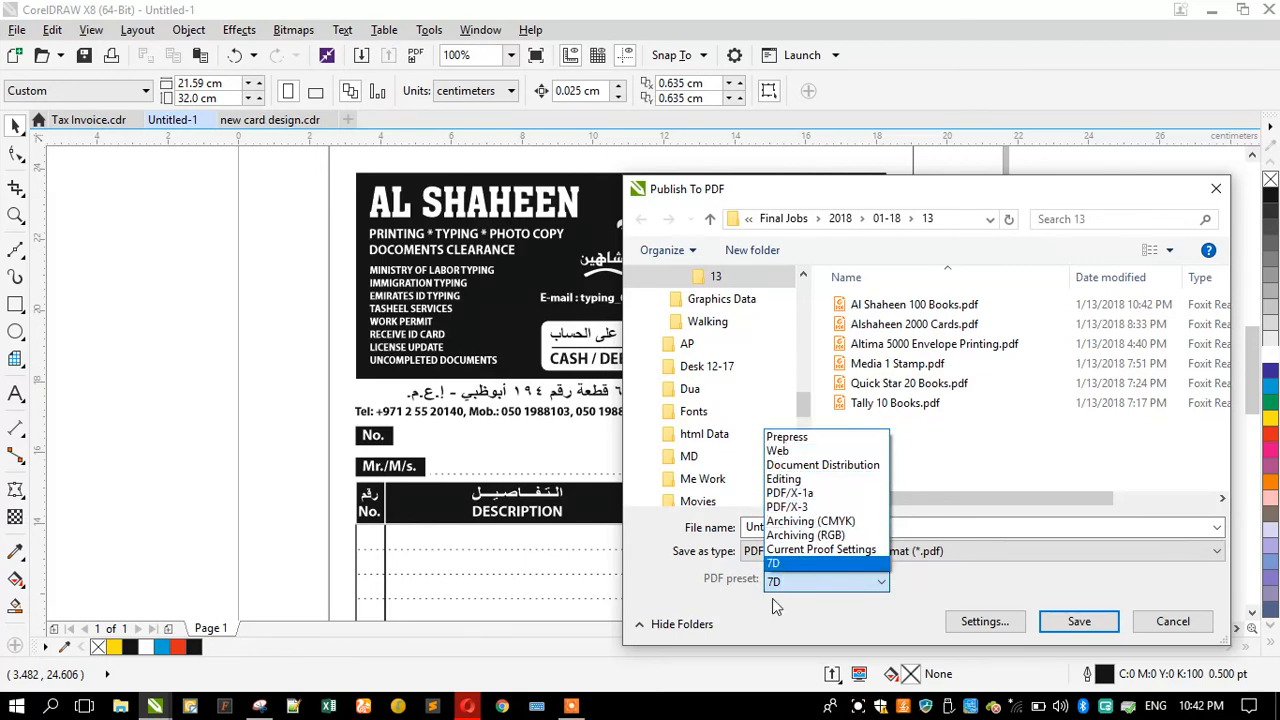
left_click(787, 563)
left_click(966, 622)
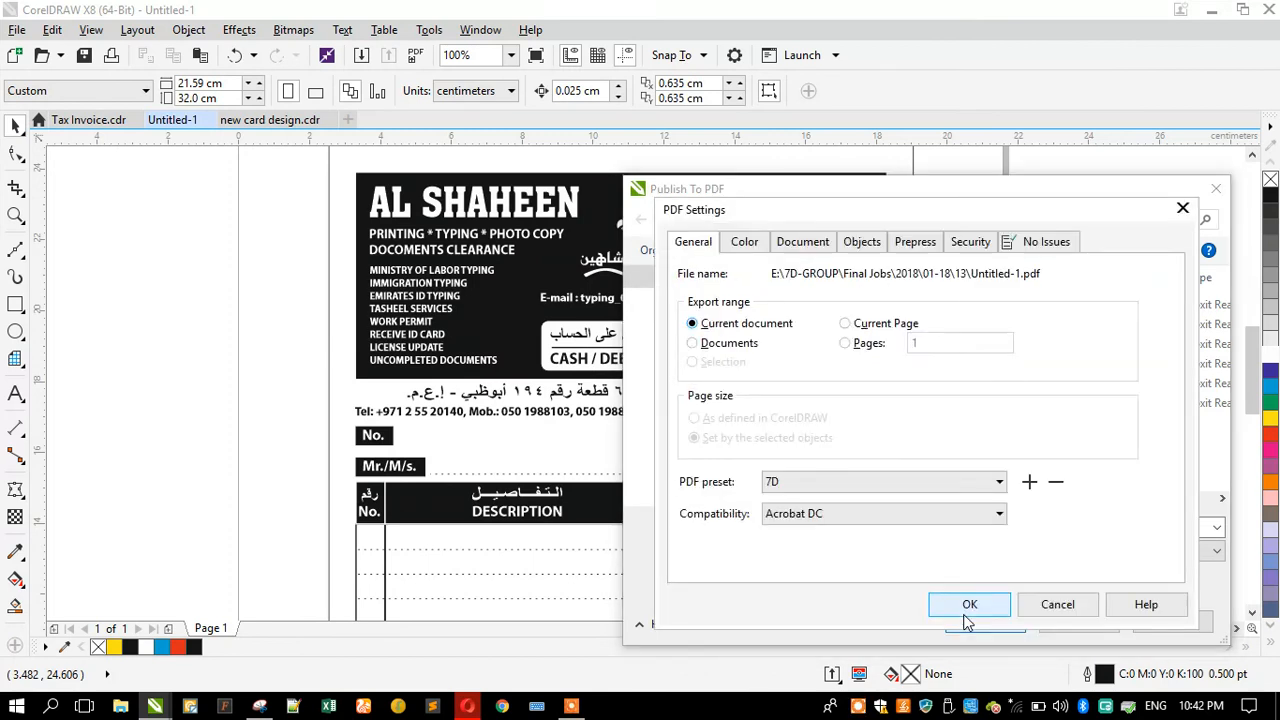
left_click_drag(742, 218, 396, 146)
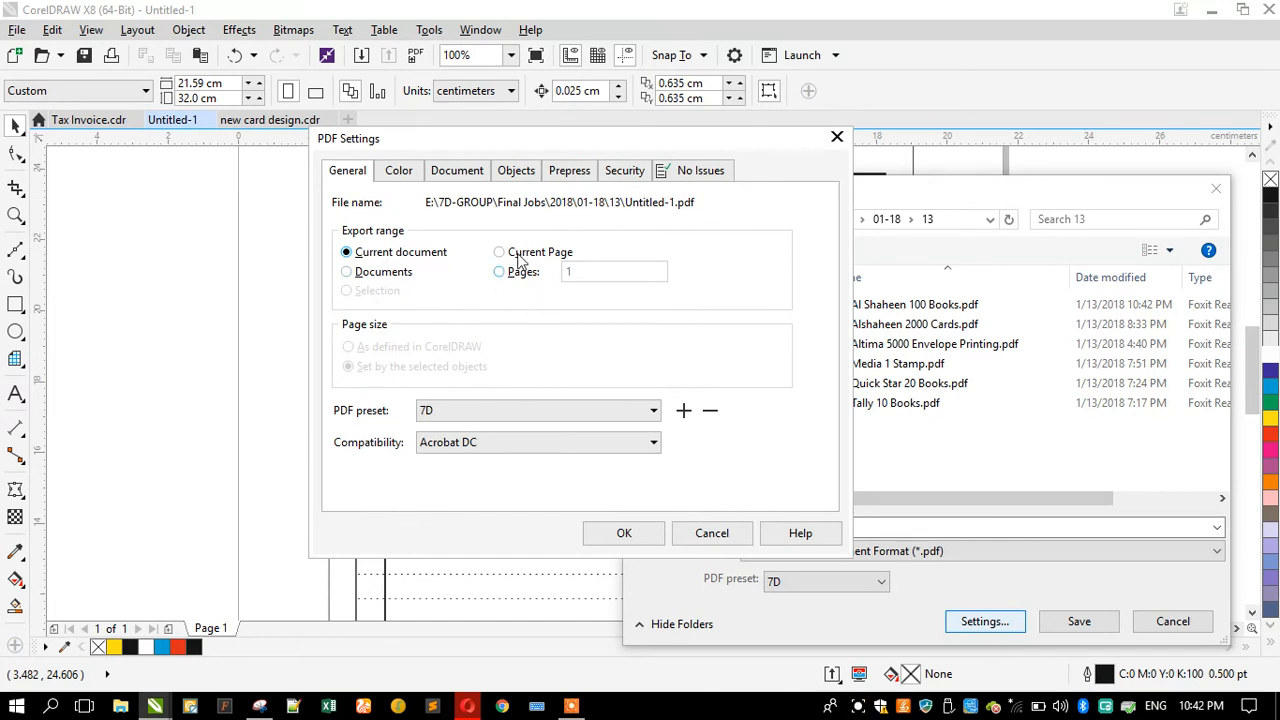
left_click(399, 170)
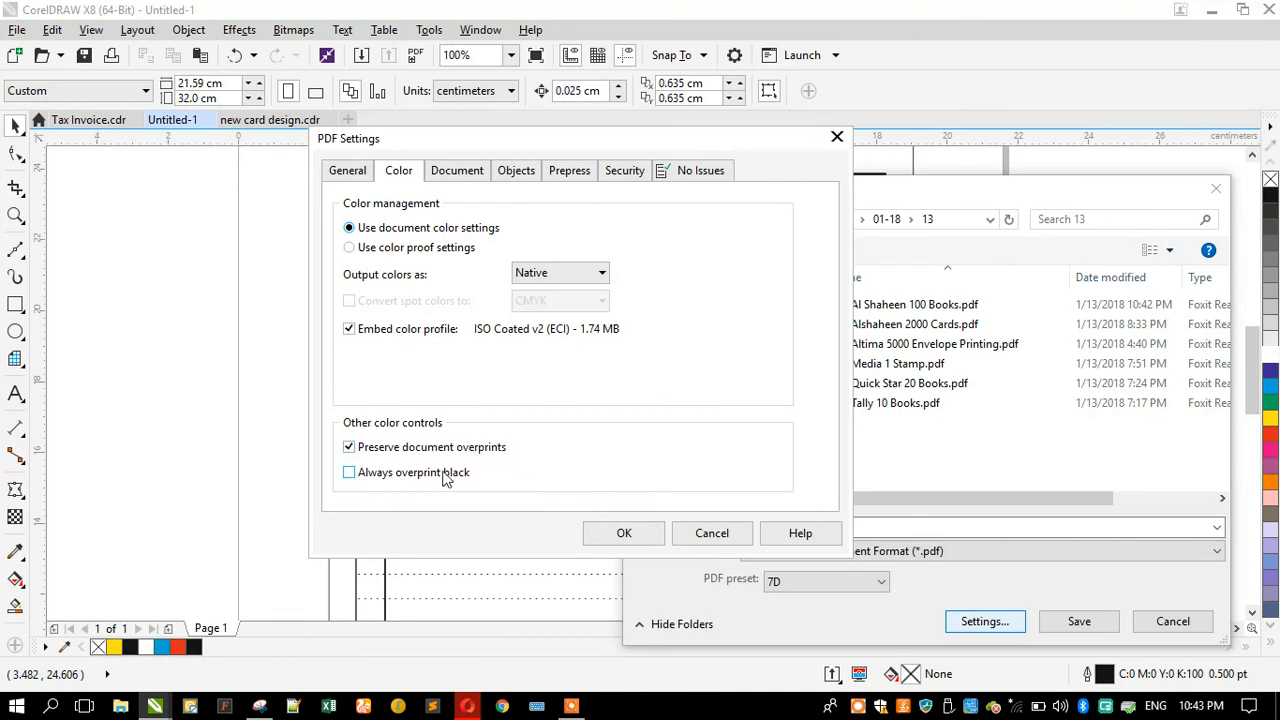
left_click(452, 175)
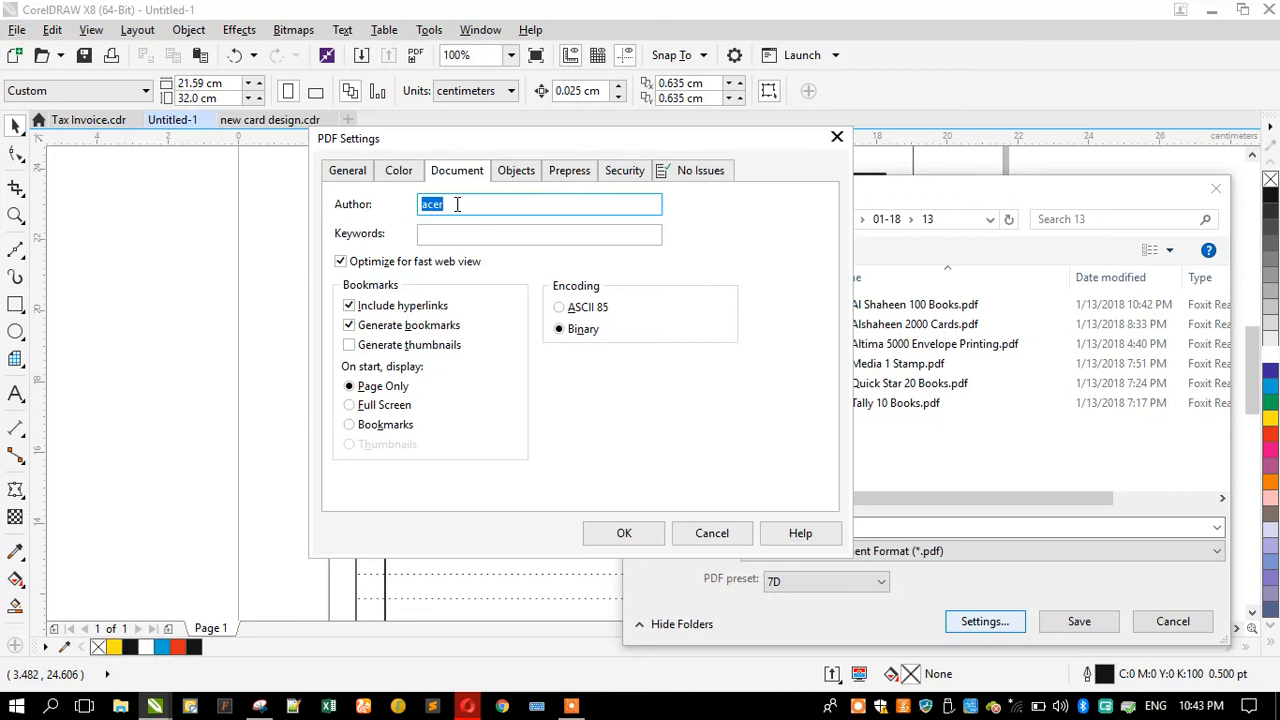
left_click(524, 180)
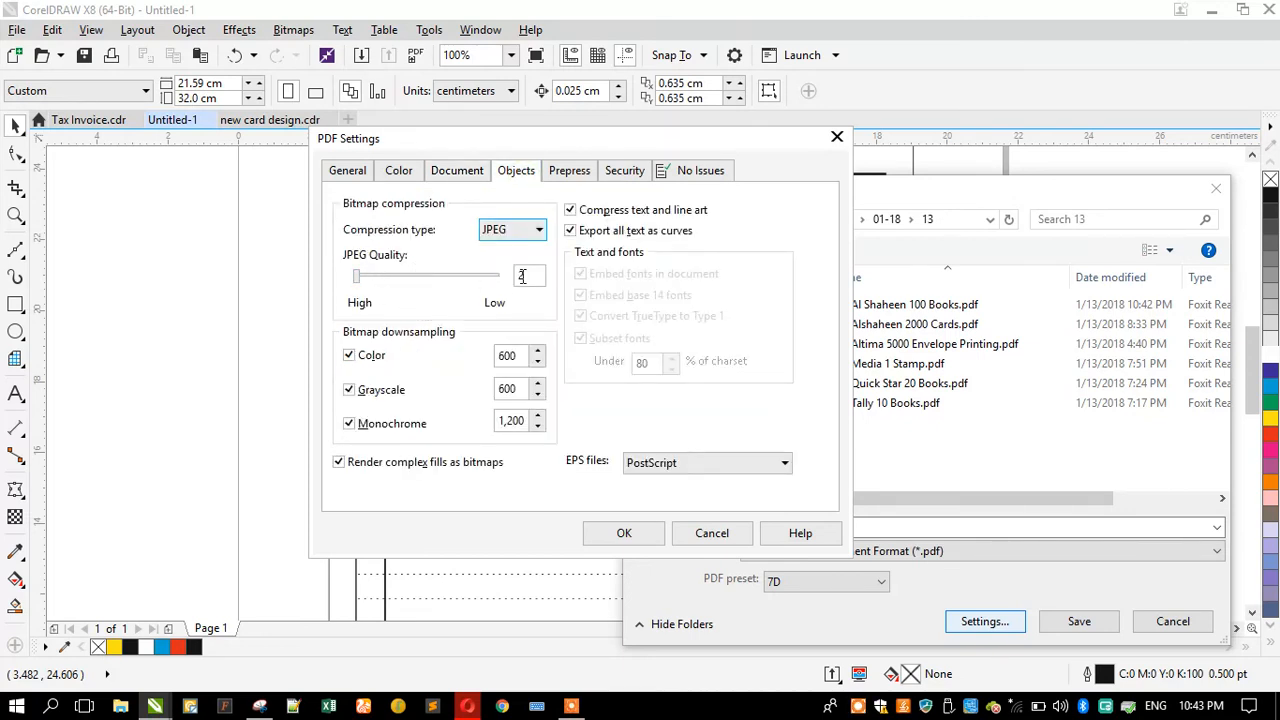
left_click(518, 354)
left_click(568, 170)
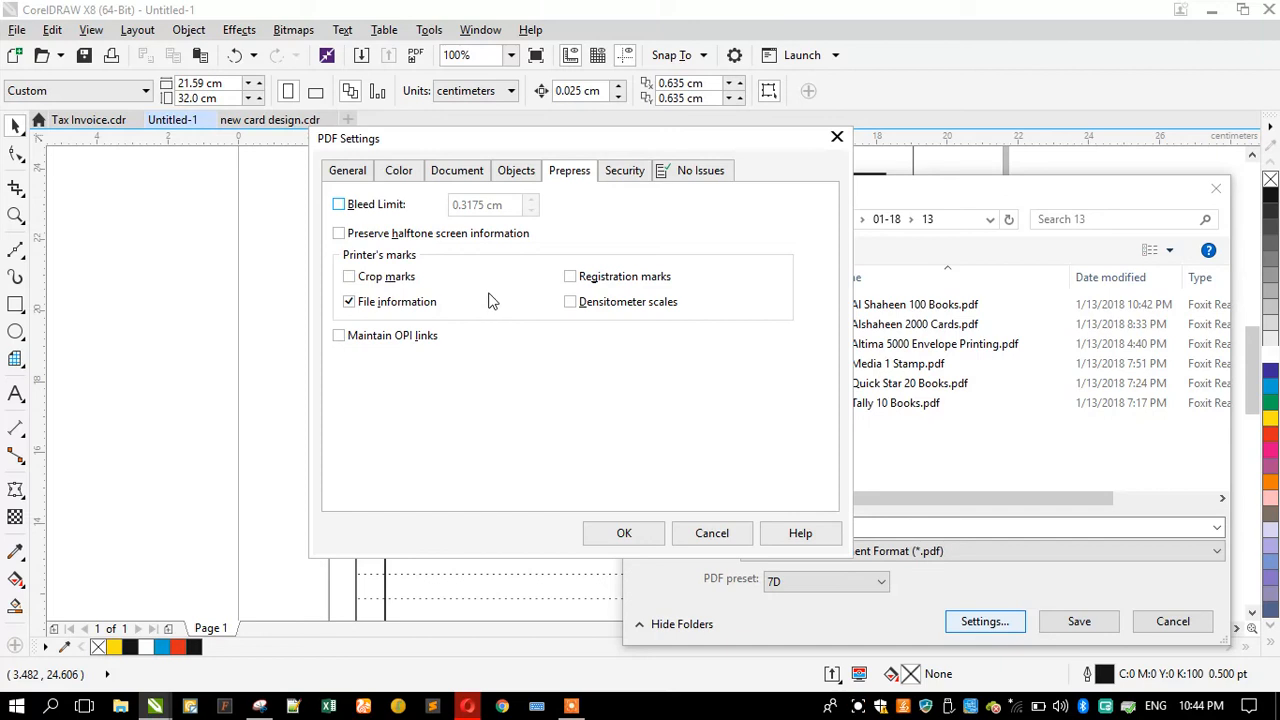
left_click(624, 172)
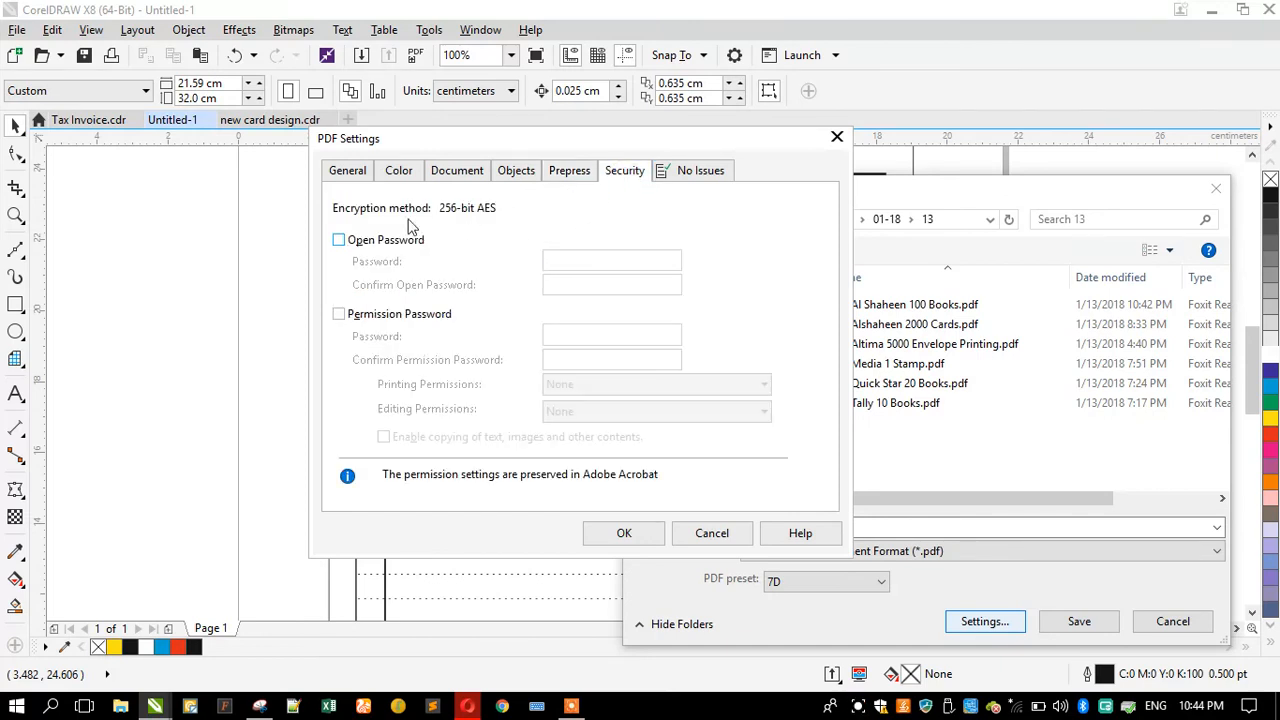
left_click(697, 174)
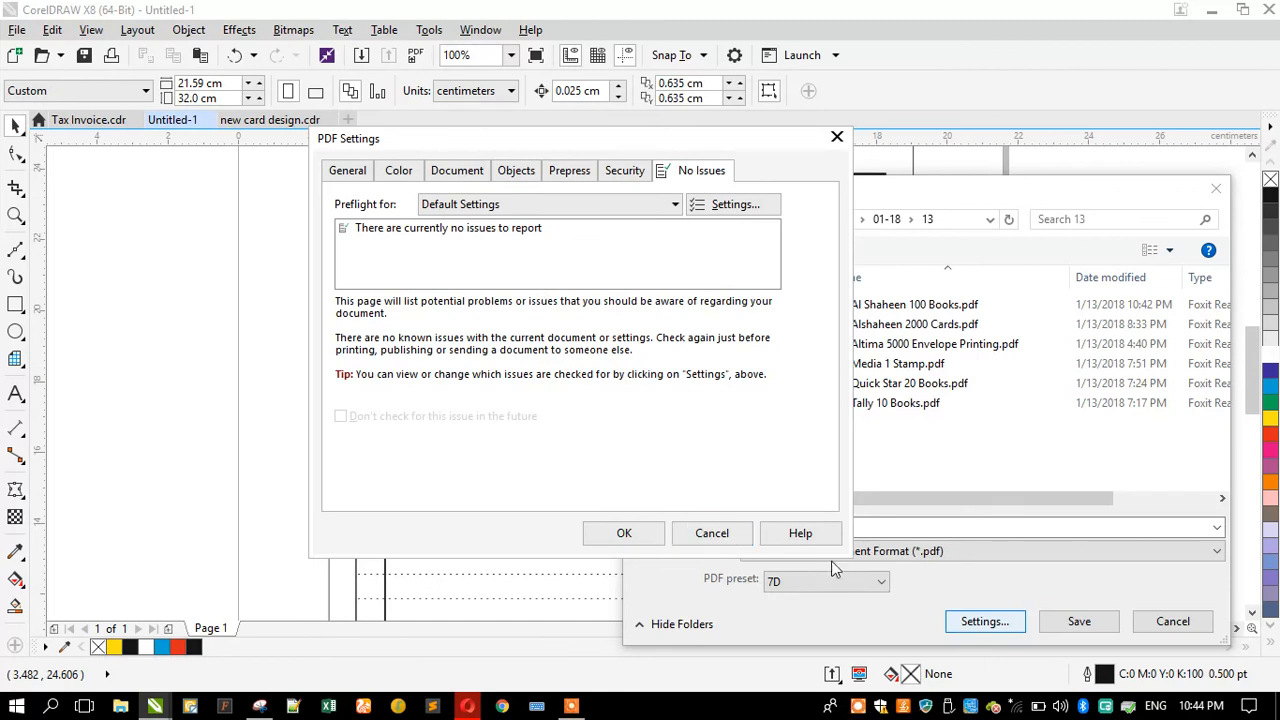
left_click(711, 533)
left_click(1170, 622)
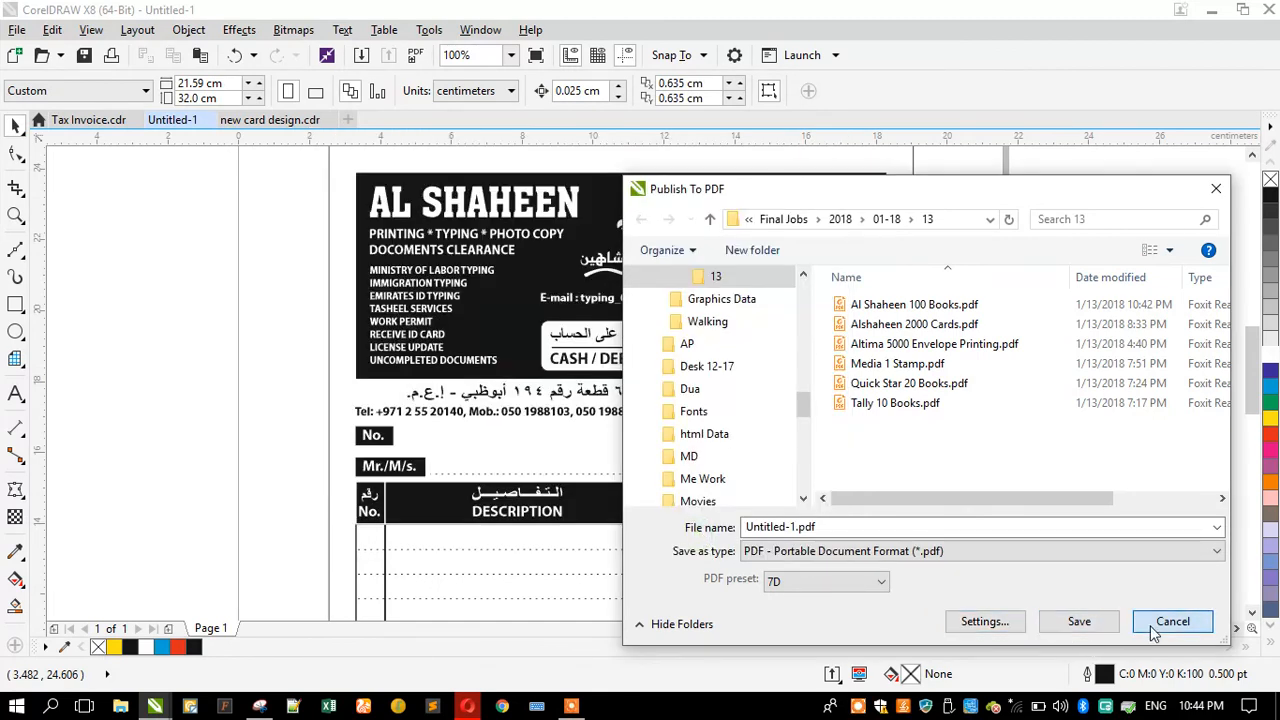
Step: Open the published Al Shaheen 100 Books PDF from the 13 folder
left_click(1214, 12)
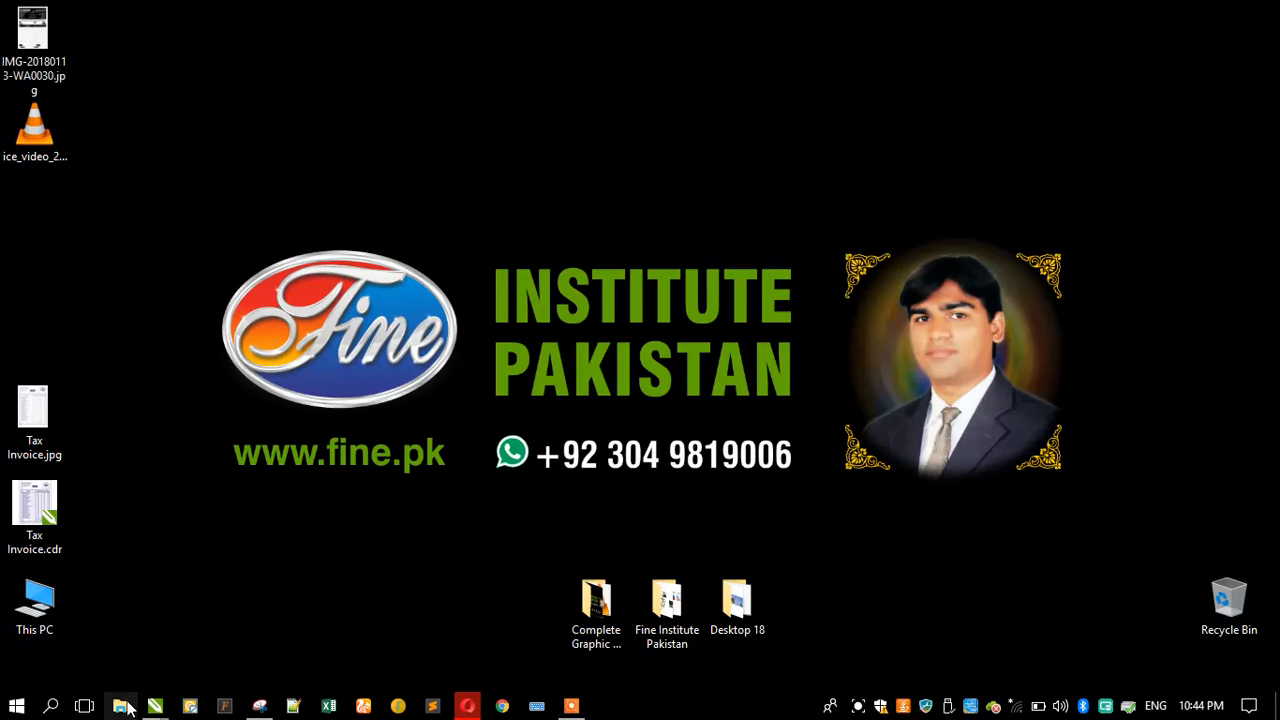
left_click(120, 705)
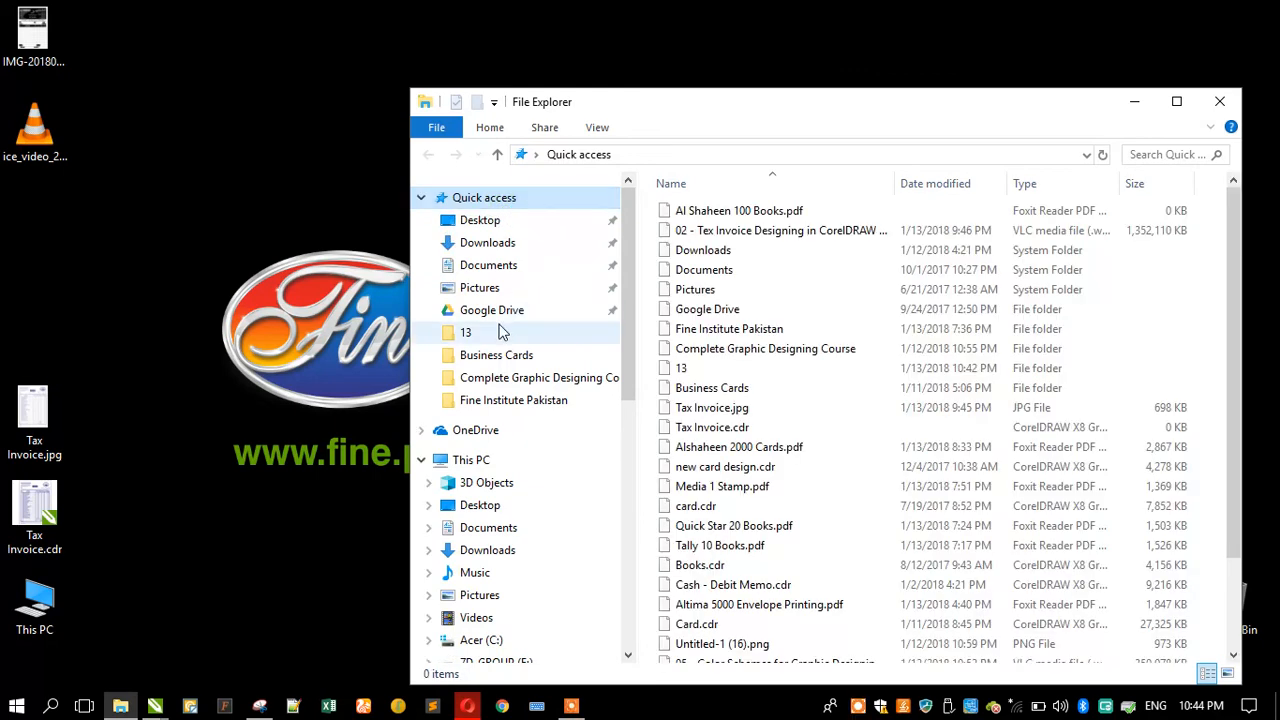
left_click(497, 332)
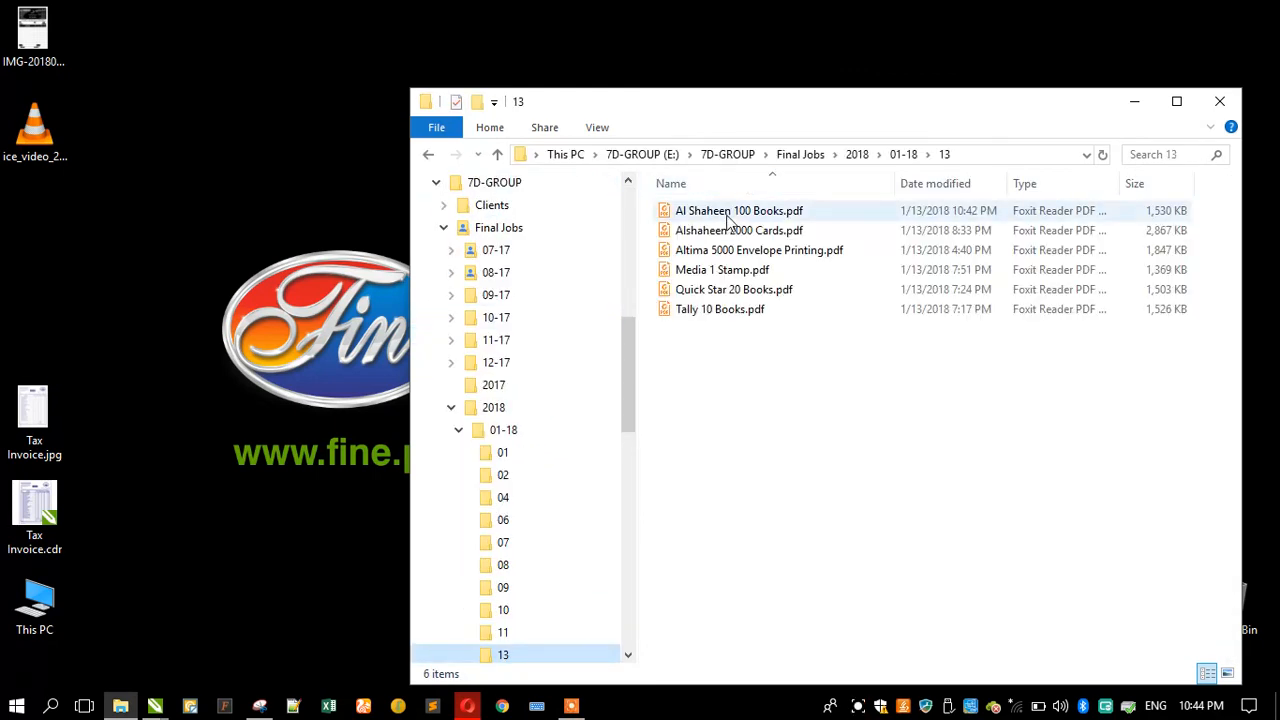
double_click(727, 217)
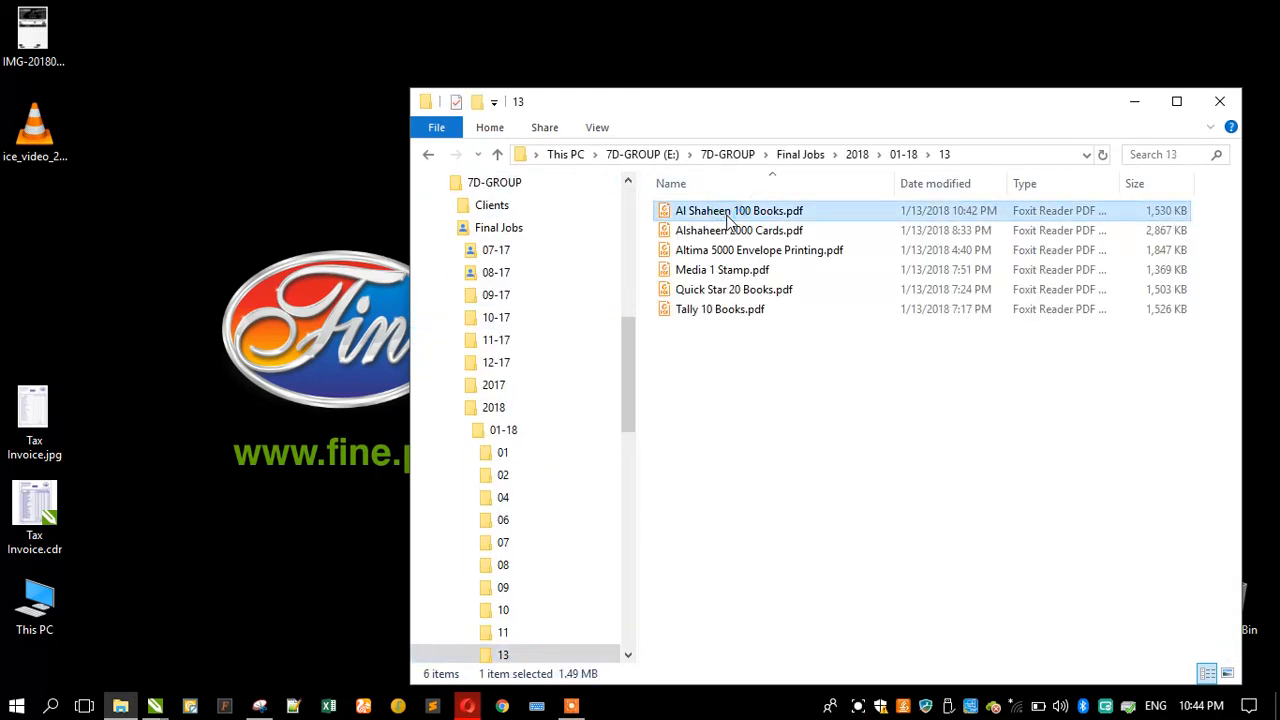
left_click(1134, 101)
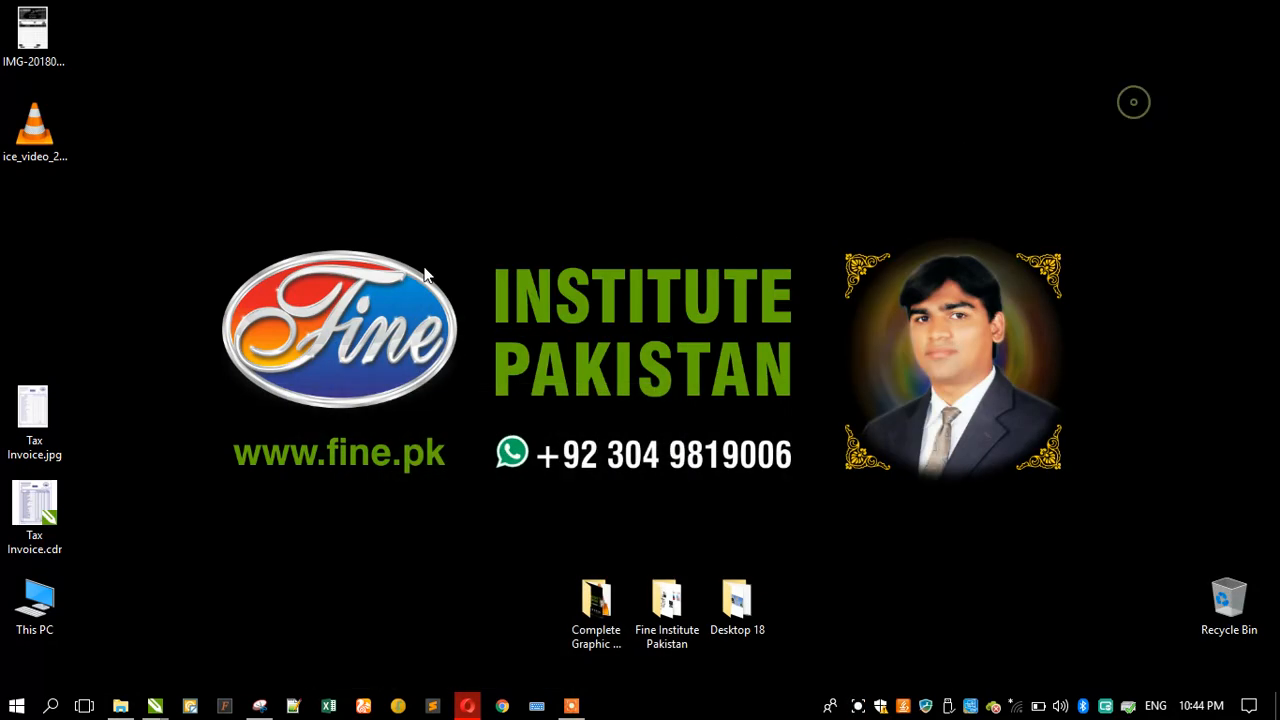
Step: Scroll through the PDF to inspect the specifications and the whole invoice layout
right_click(131, 206)
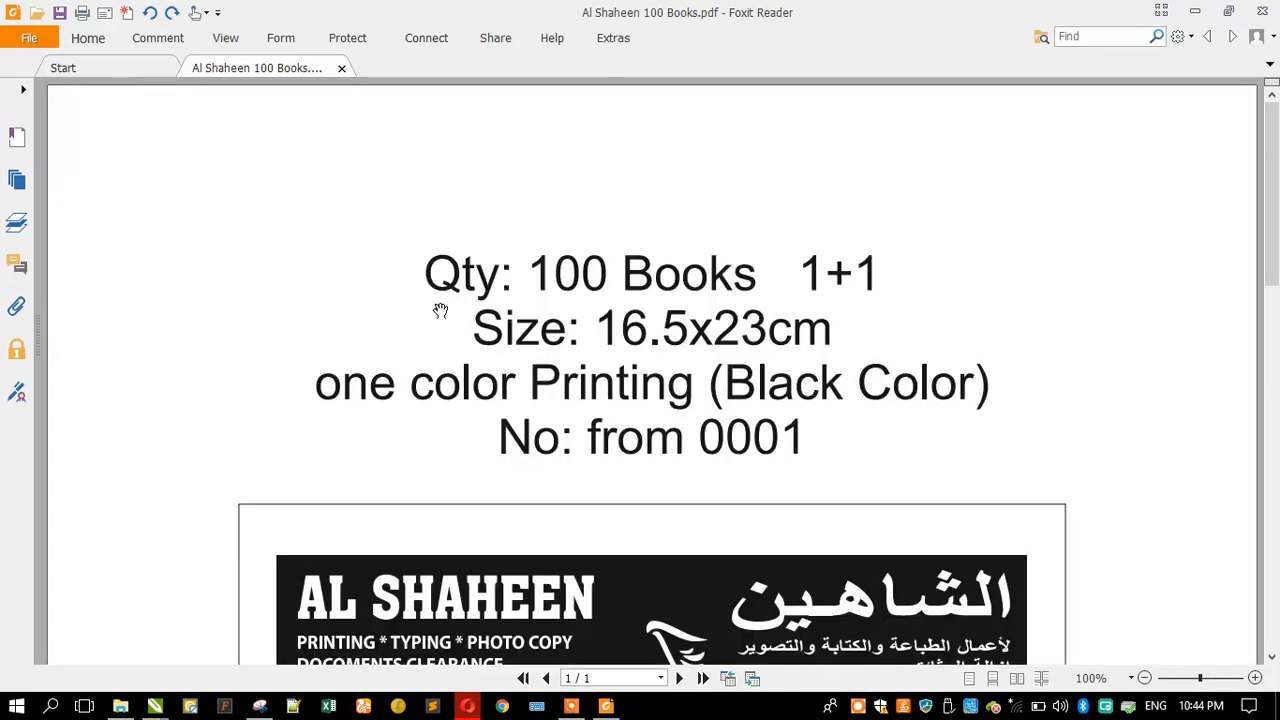
scroll(441, 310, "down", 3)
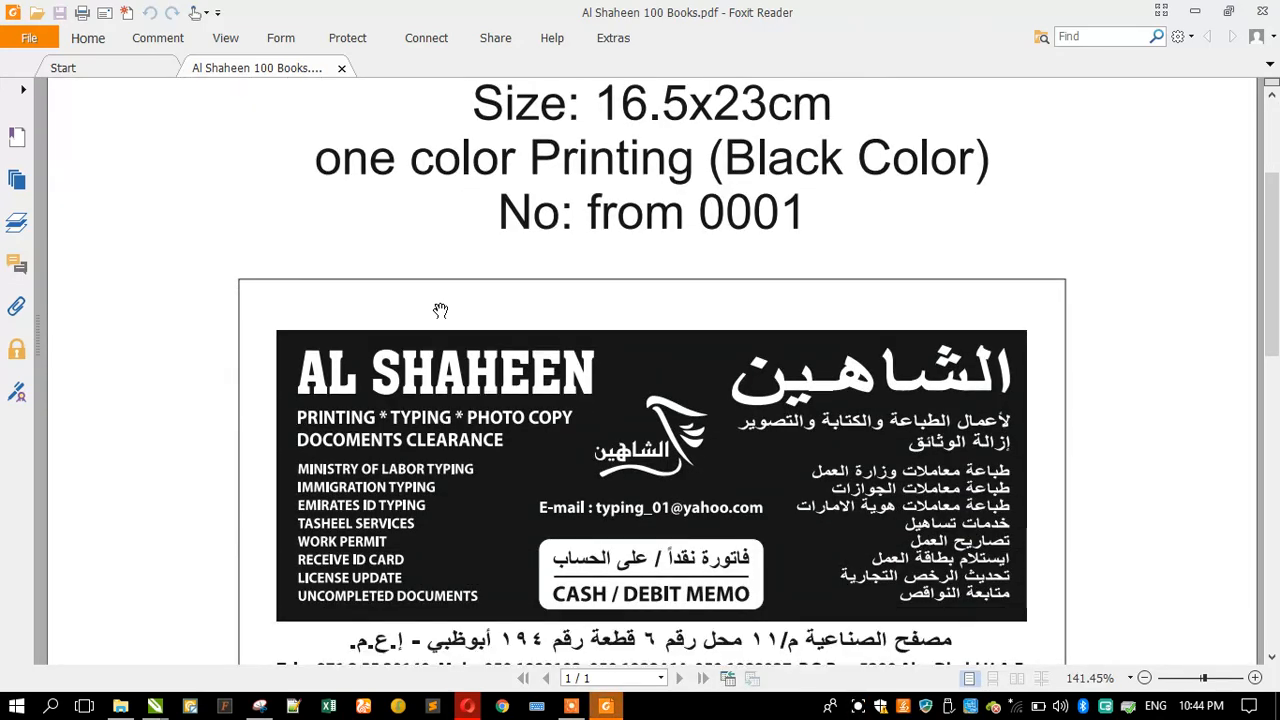
scroll(441, 310, "up", 2)
scroll(441, 310, "down", 2)
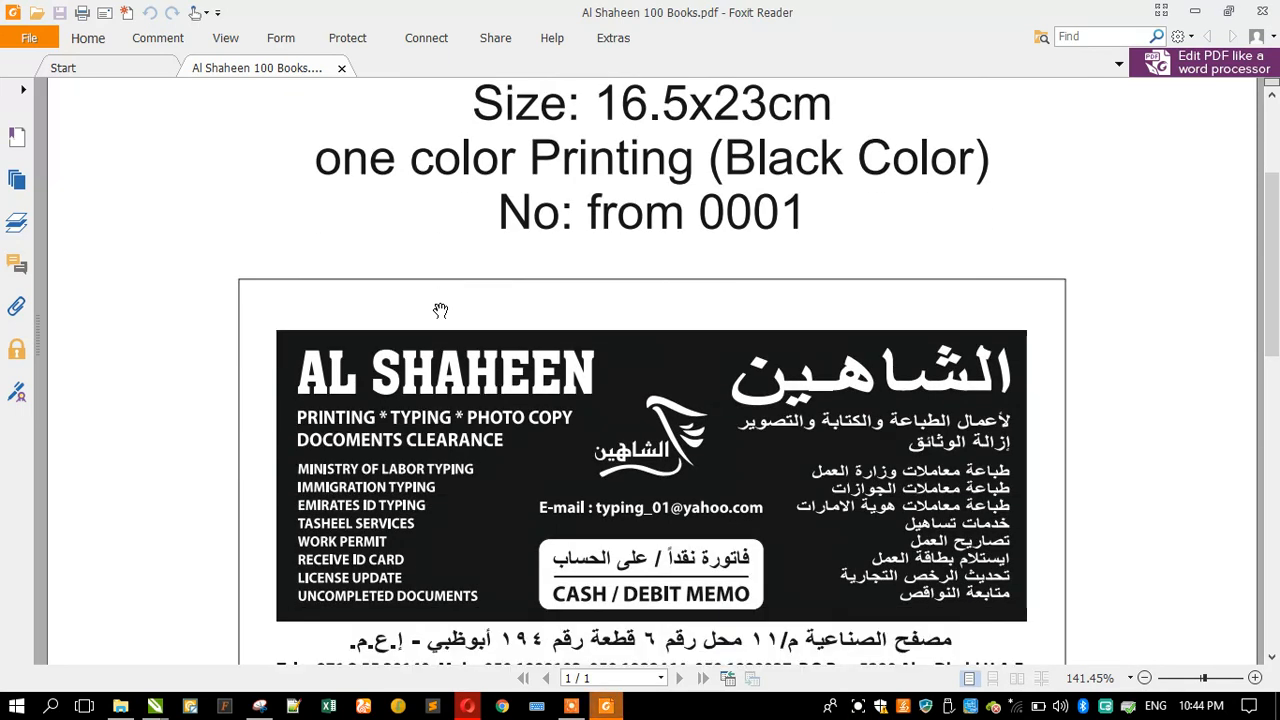
scroll(441, 310, "down", 2)
scroll(441, 310, "down", 2)
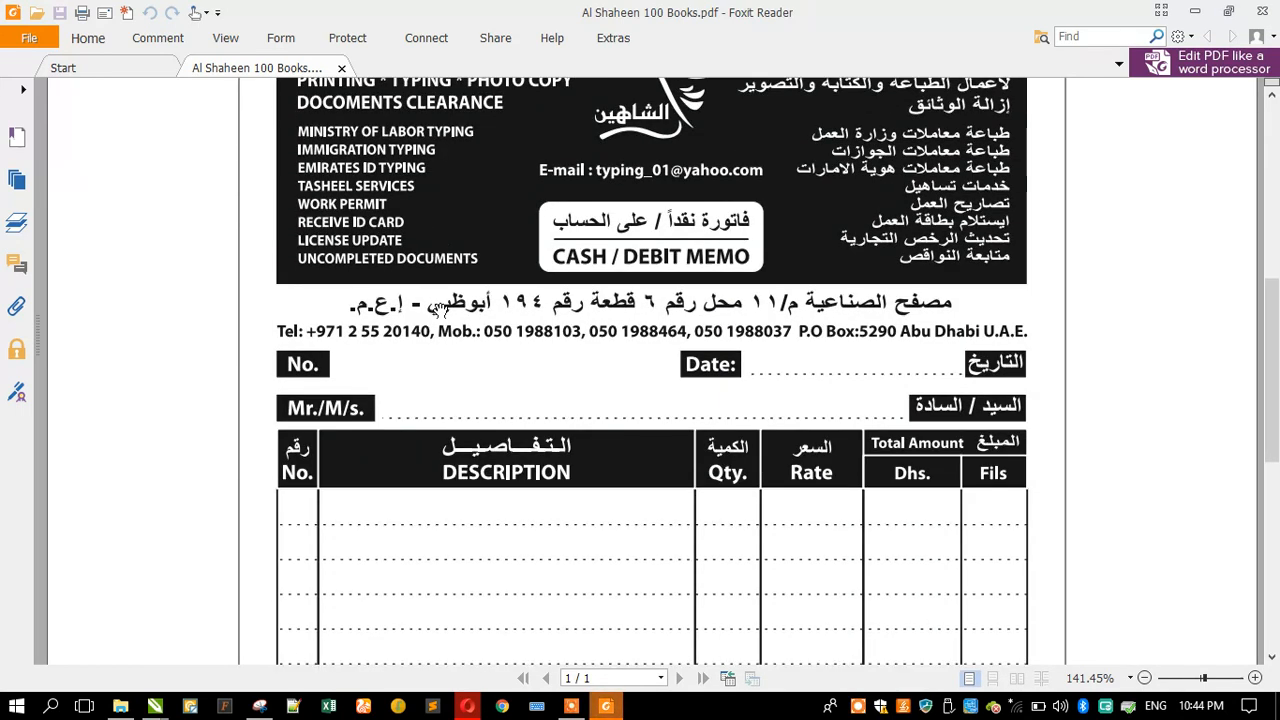
scroll(441, 310, "down", 2)
scroll(440, 310, "down", 1)
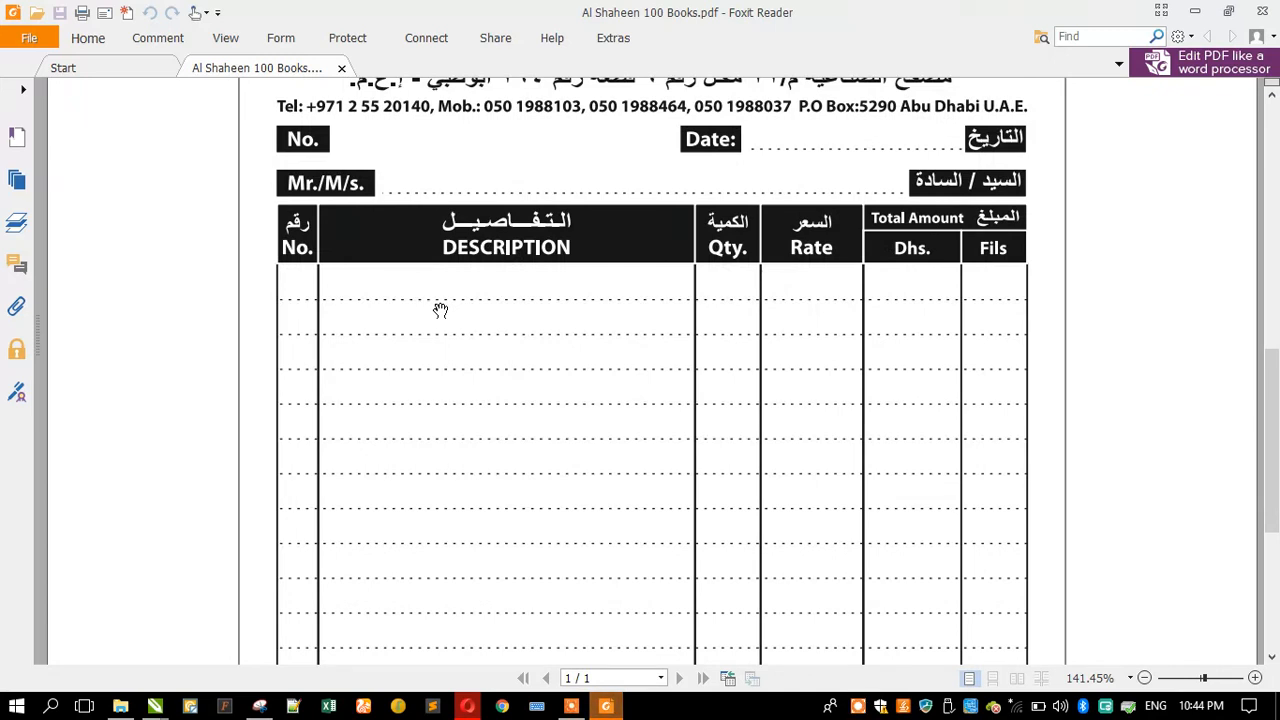
scroll(440, 310, "down", 3)
scroll(440, 310, "up", 2)
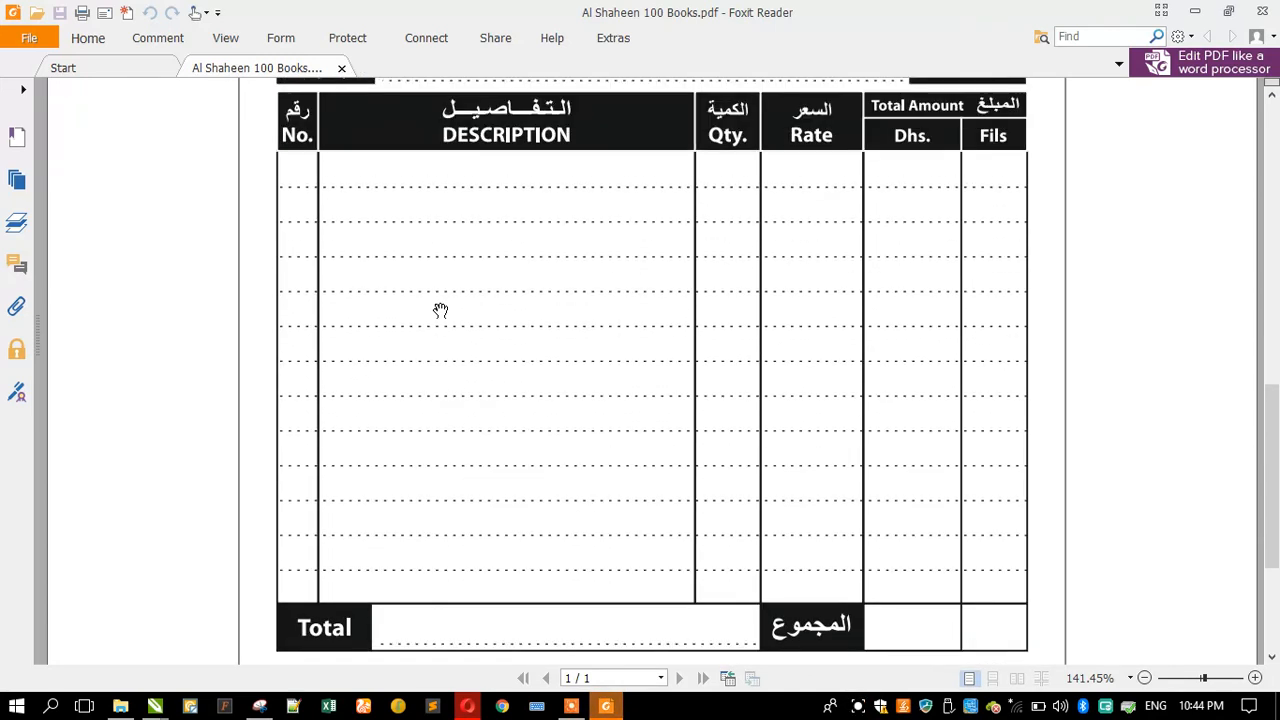
scroll(440, 310, "down", 4)
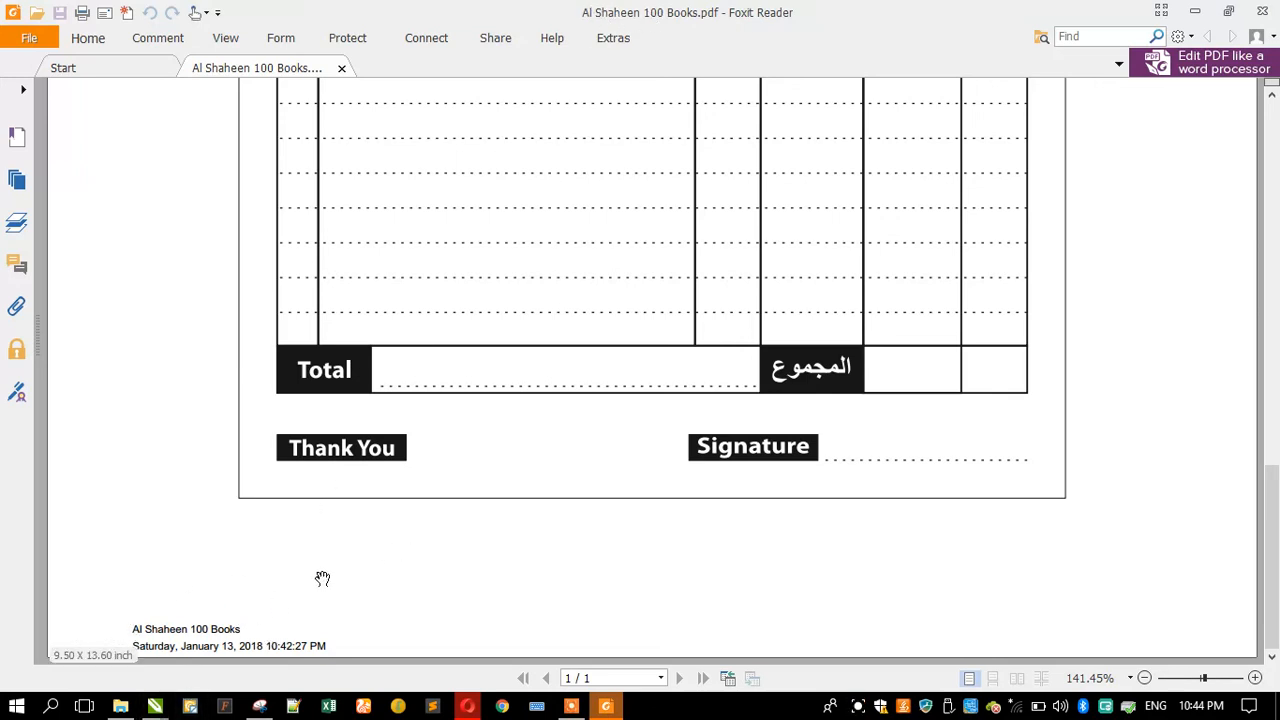
Step: Re-check the PDF's specification header and invoice table once more, then close the PDF viewer
scroll(323, 580, "up", 5)
scroll(588, 430, "up", 5)
scroll(606, 426, "down", 3)
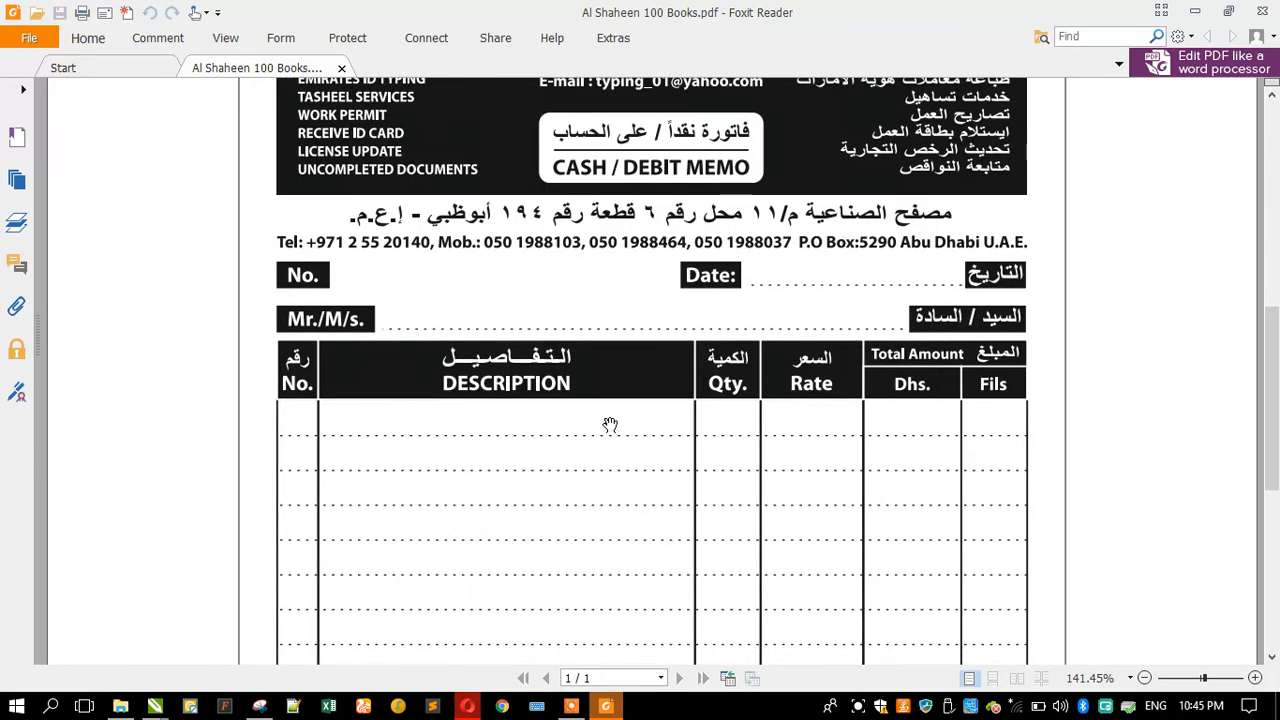
scroll(532, 451, "up", 7)
scroll(310, 413, "up", 3)
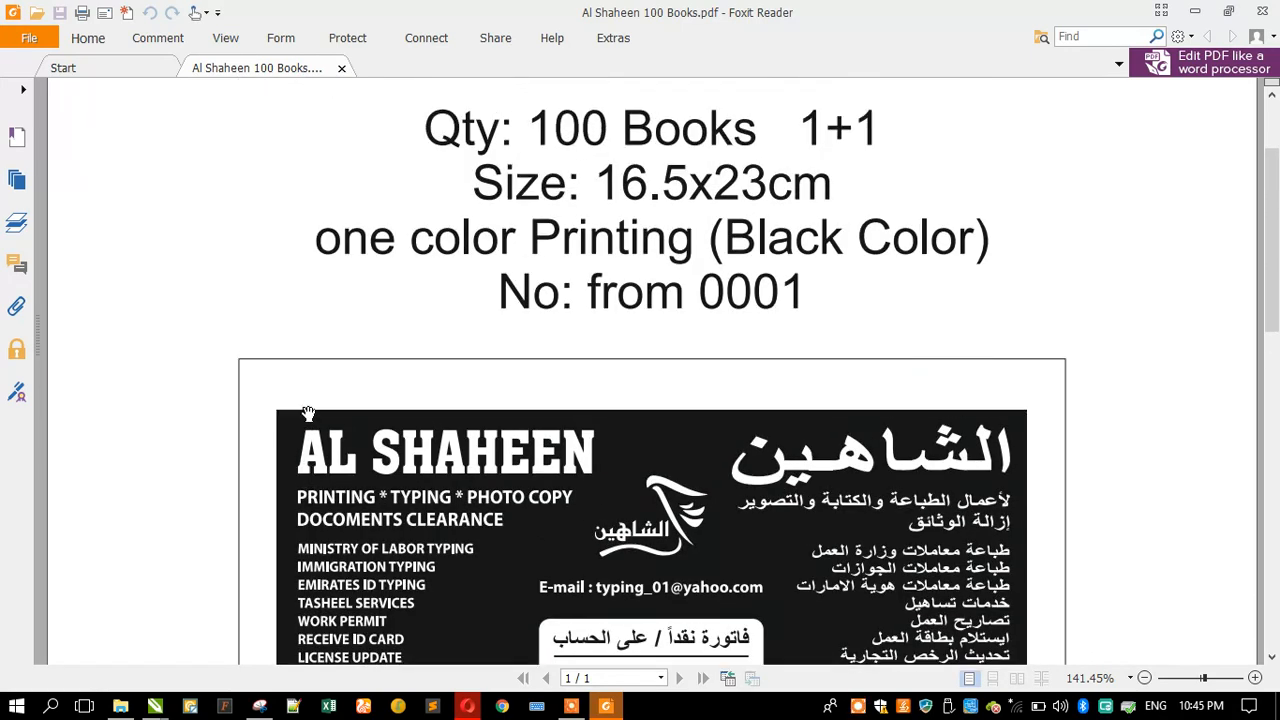
scroll(726, 200, "down", 2)
scroll(535, 190, "up", 4)
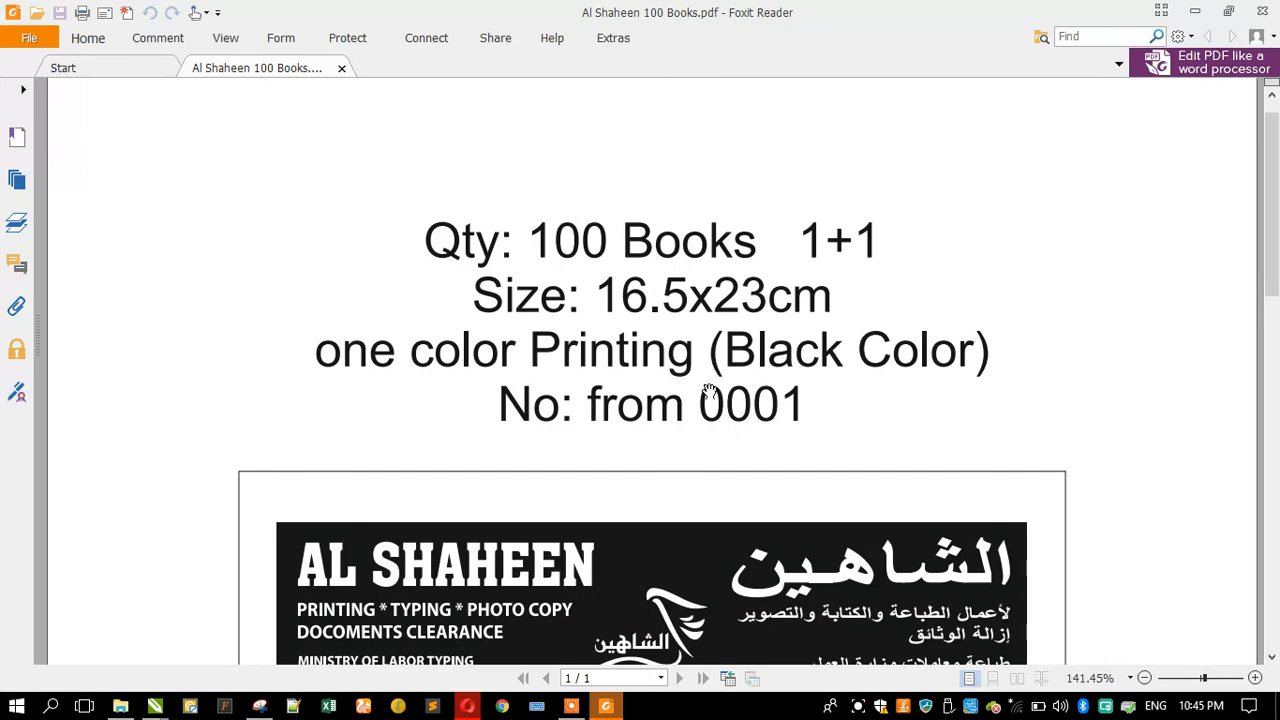
scroll(538, 280, "down", 10)
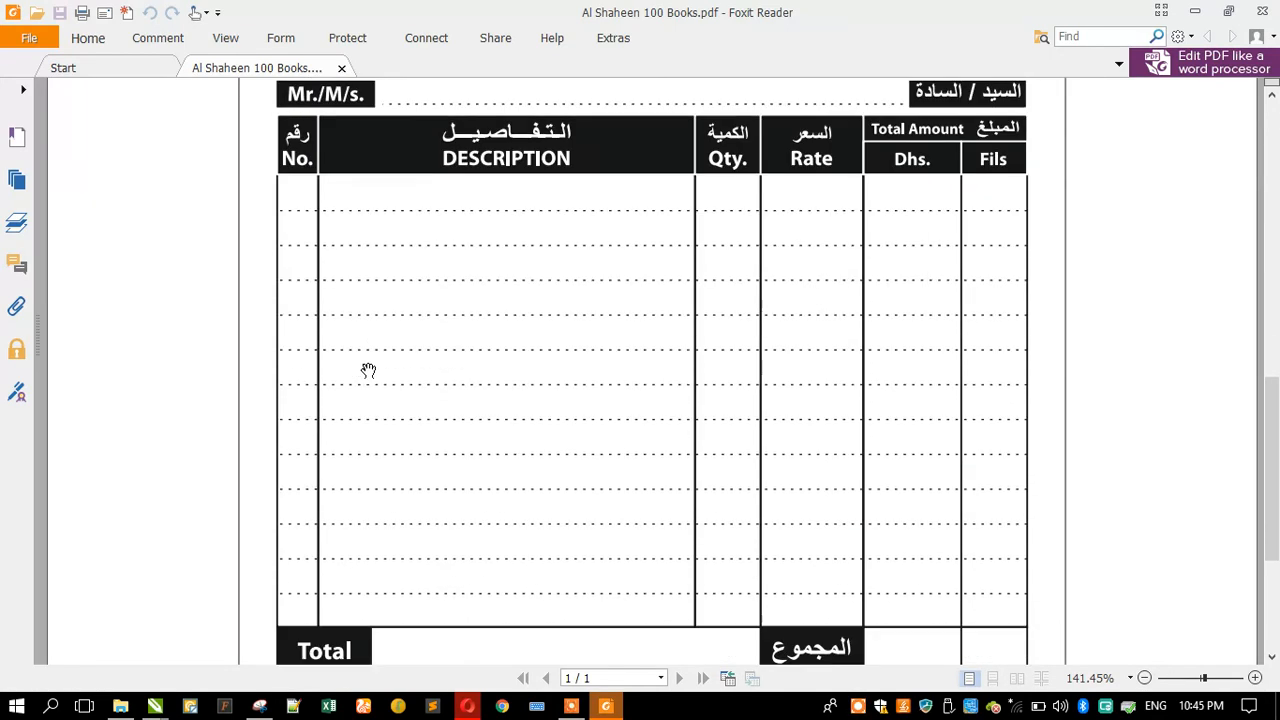
scroll(349, 374, "up", 10)
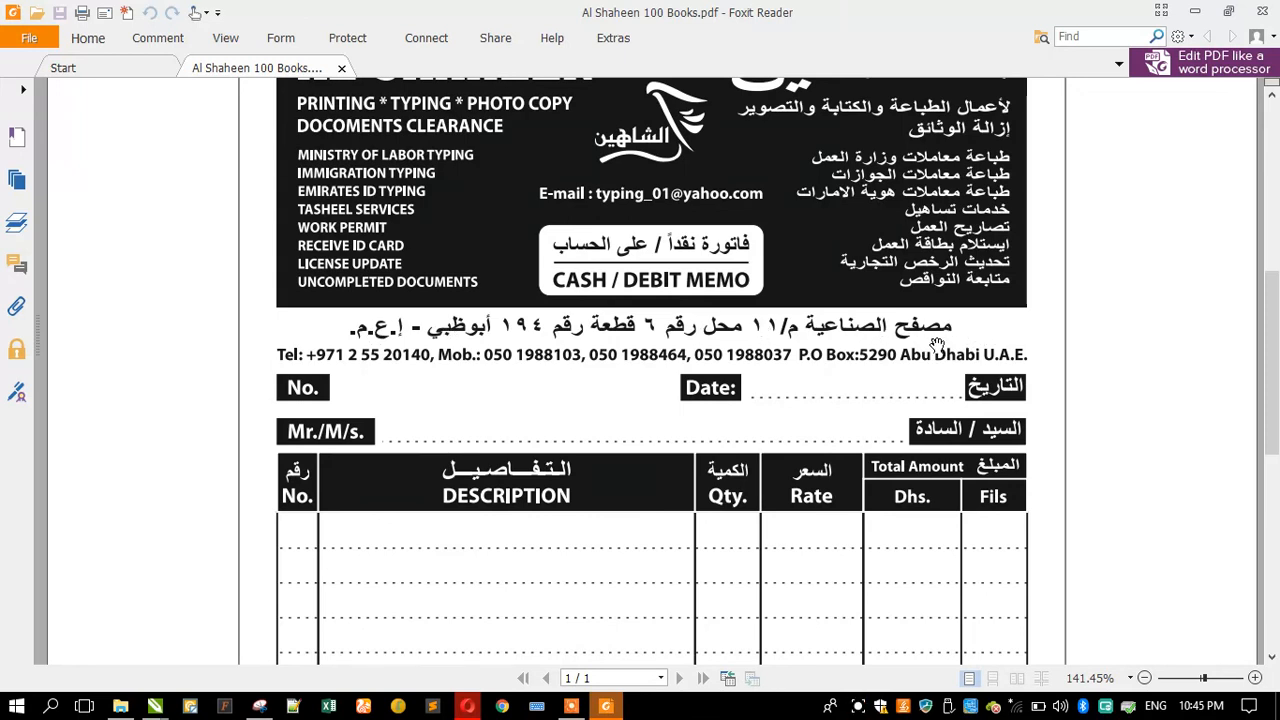
scroll(603, 429, "down", 10)
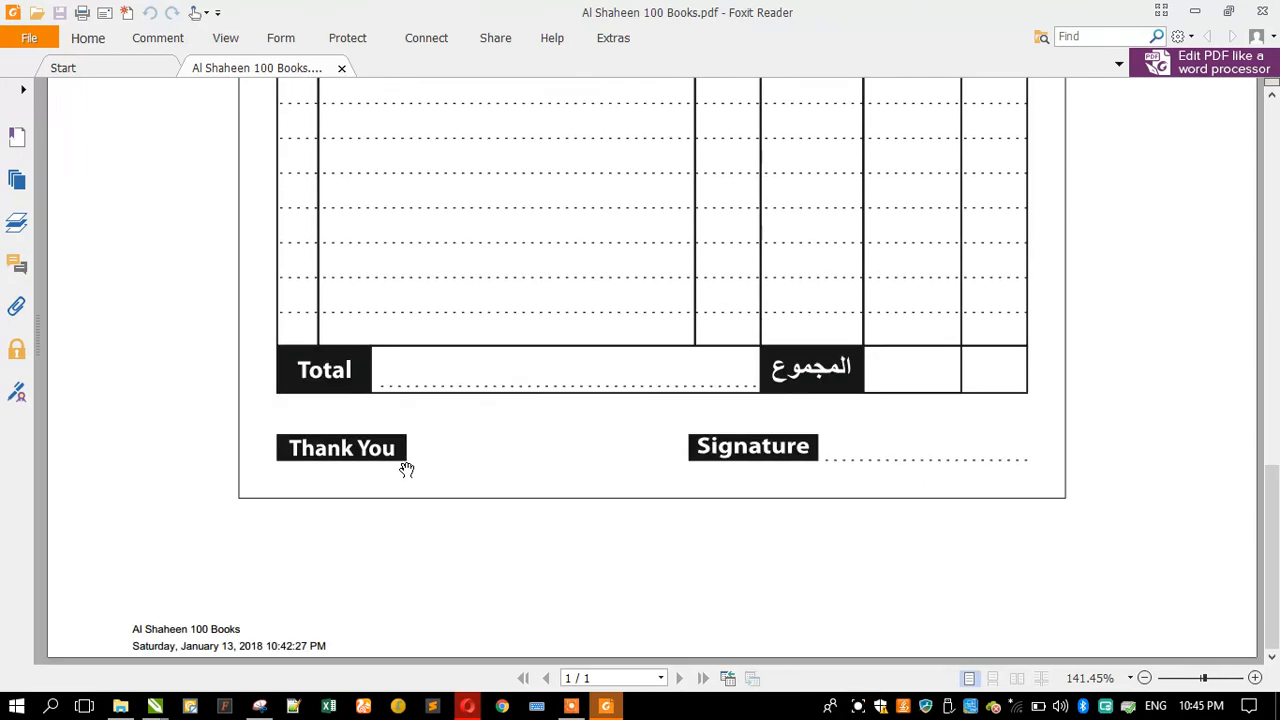
scroll(415, 467, "up", 8)
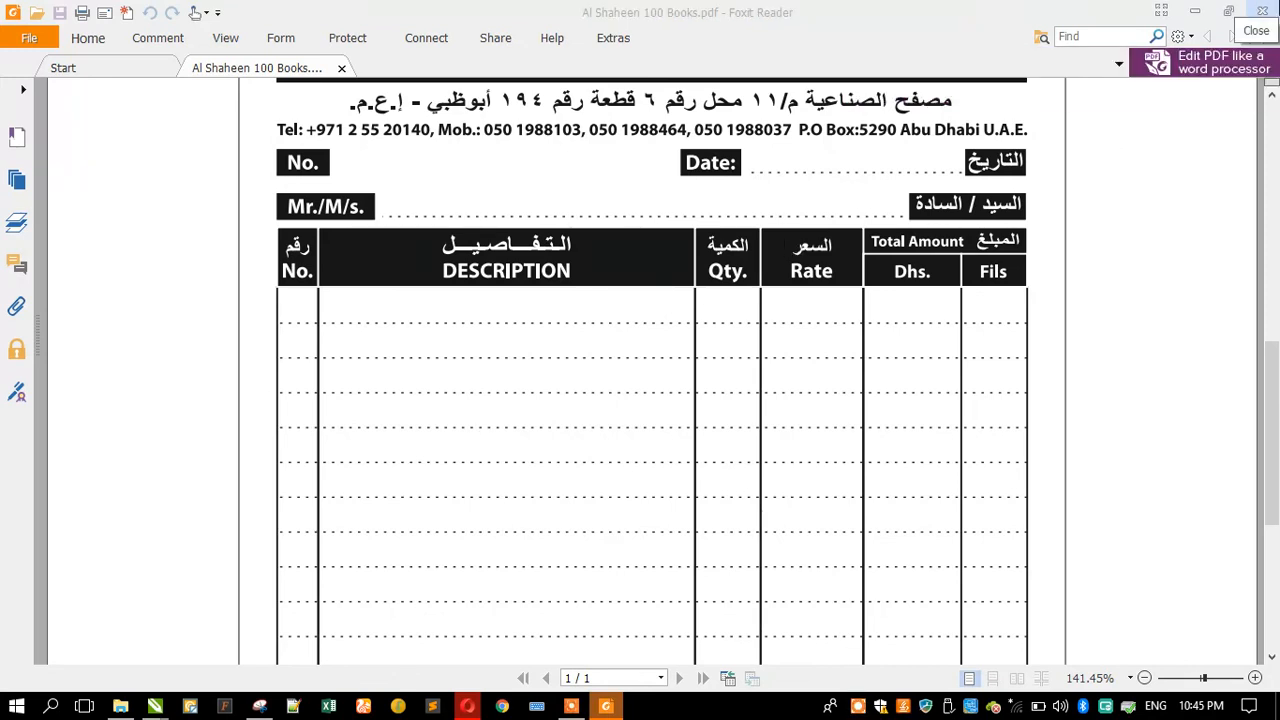
left_click(1262, 10)
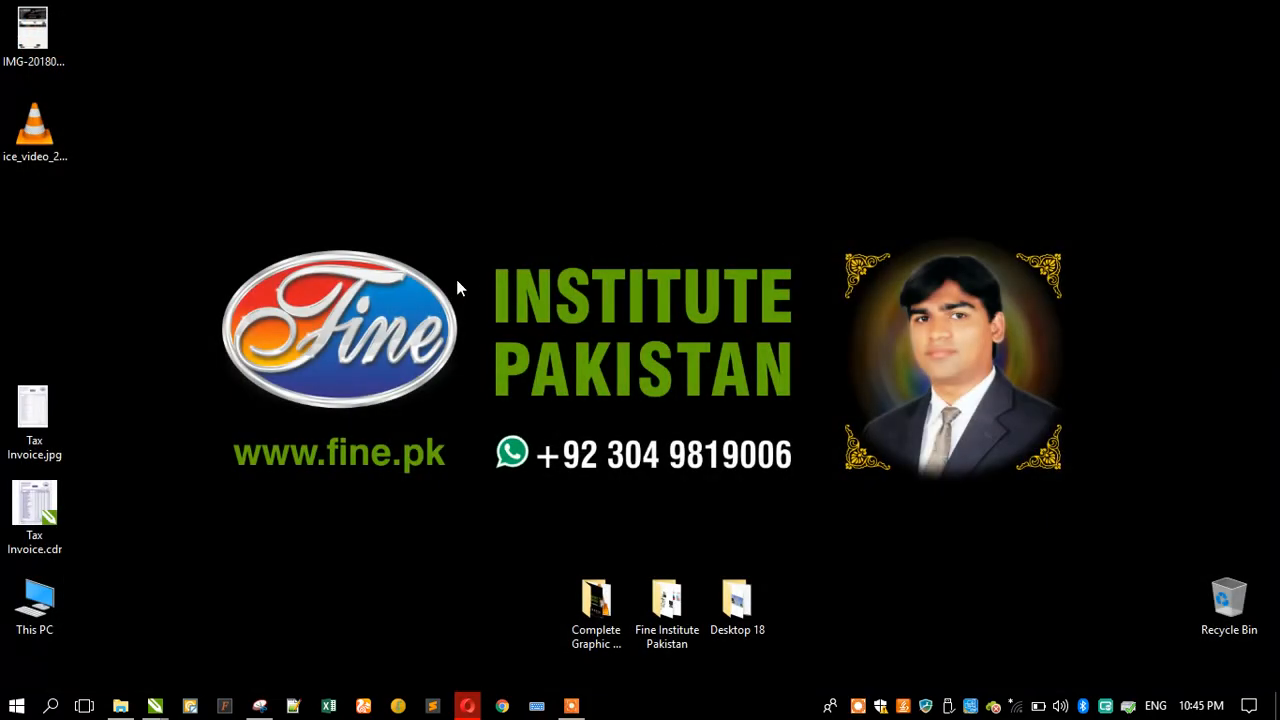
right_click(299, 97)
left_click(342, 151)
left_click(858, 707)
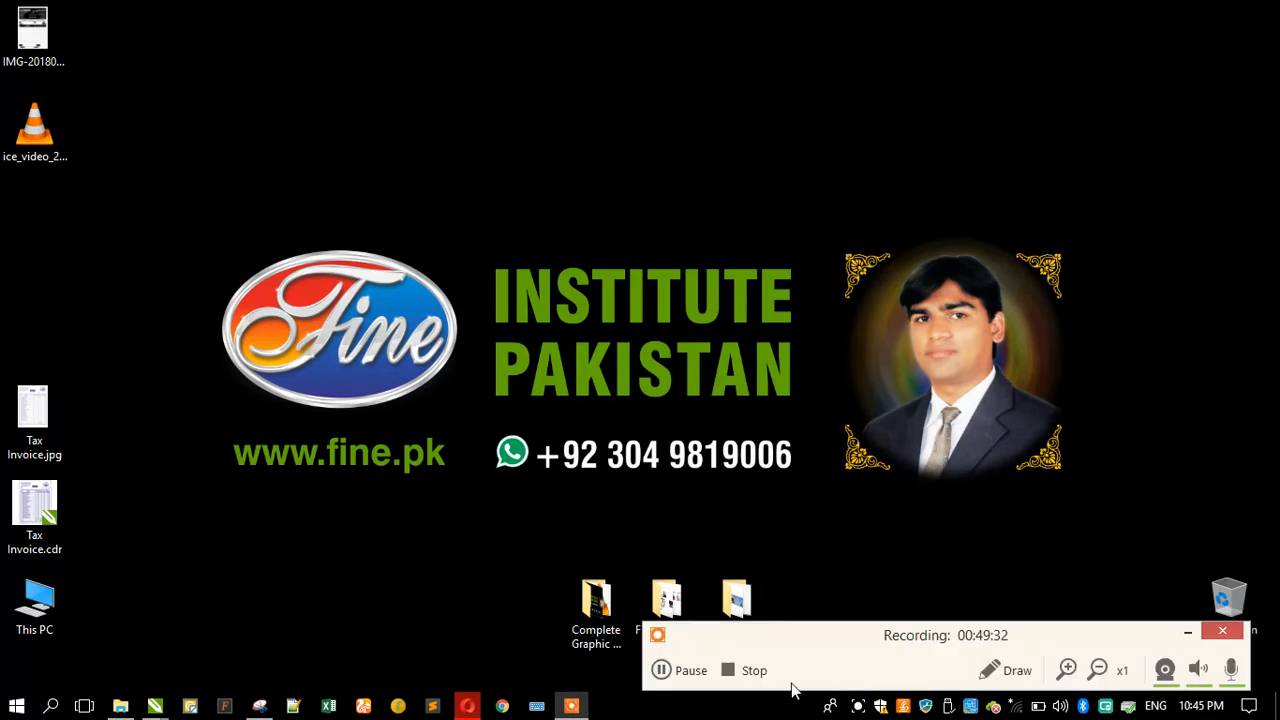